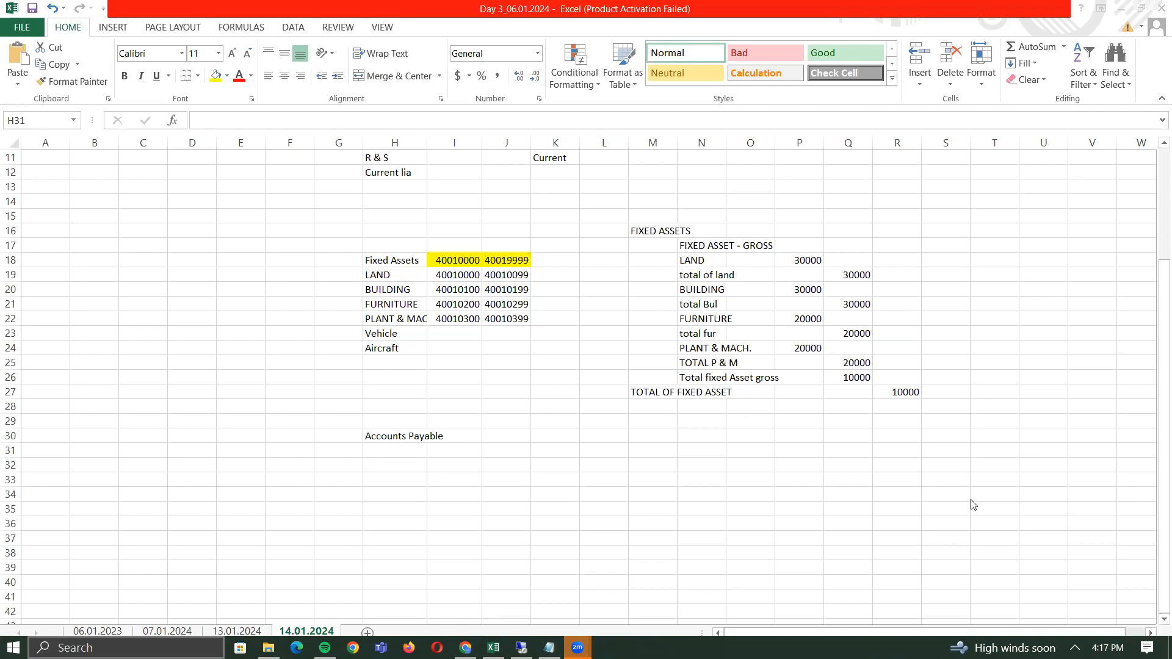
- Enter 'Master data' in J30 beside the Accounts Payable label in H30
left_click(388, 433)
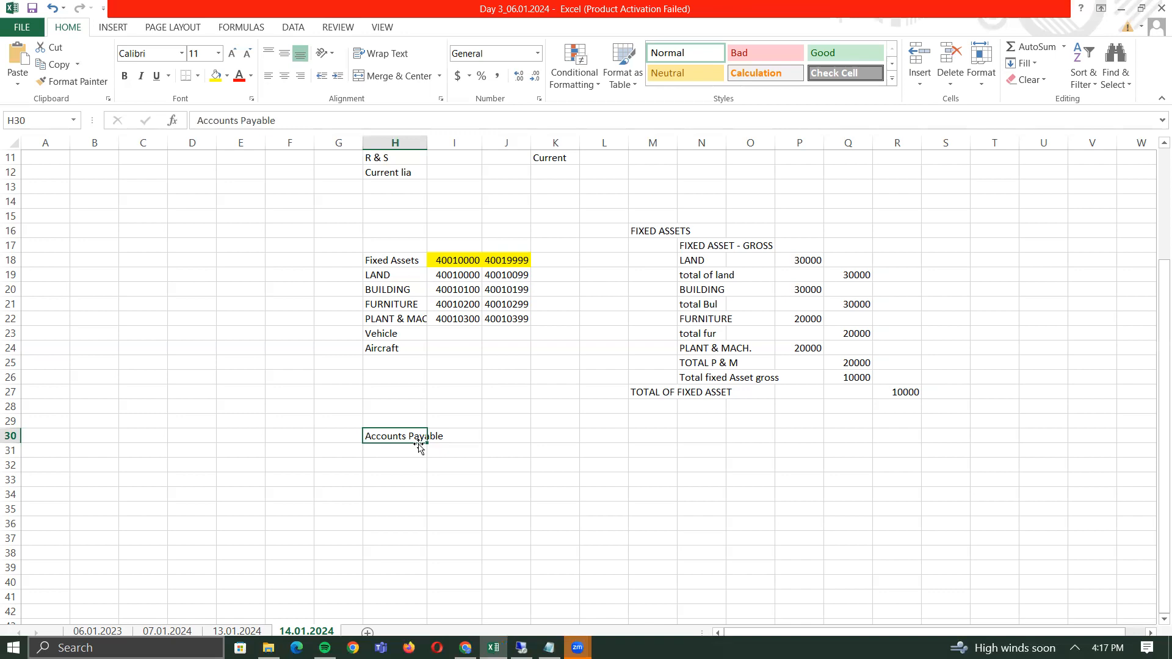
key("Right")
key("Right")
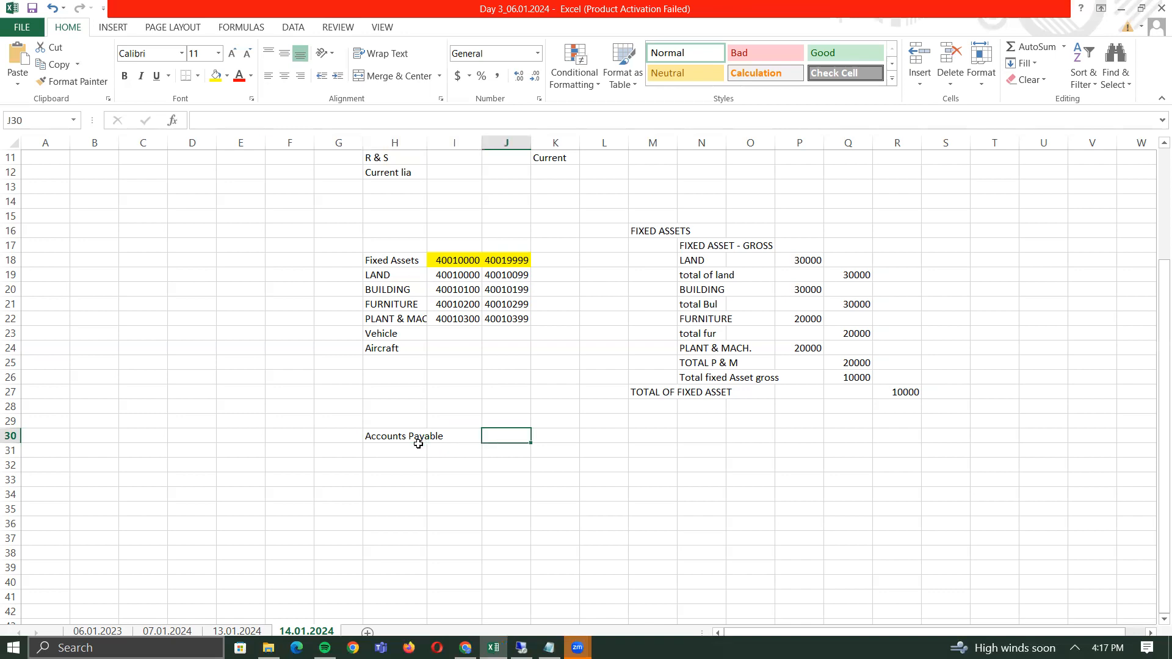
type("Master data")
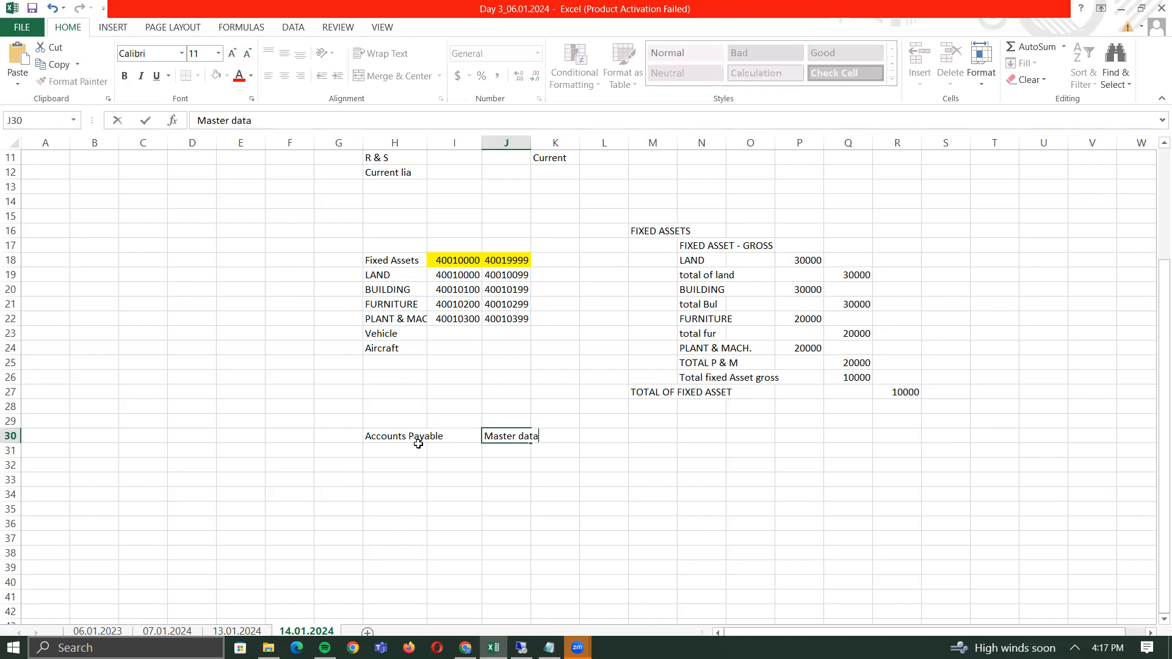
key("ctrl+Return")
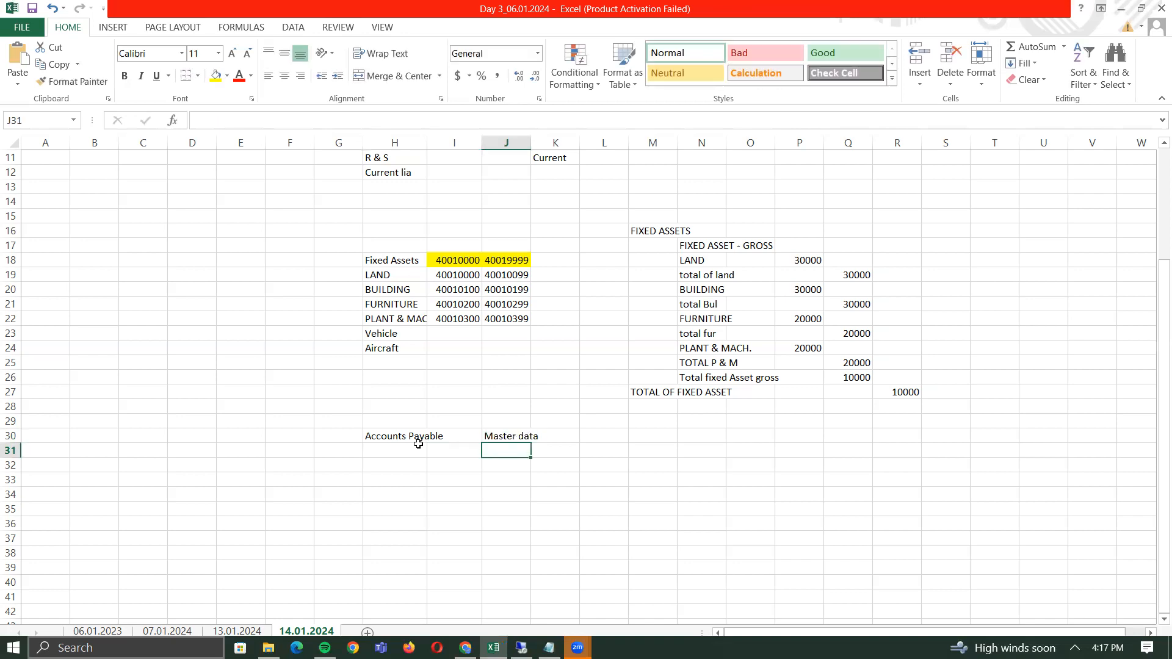
key("Right")
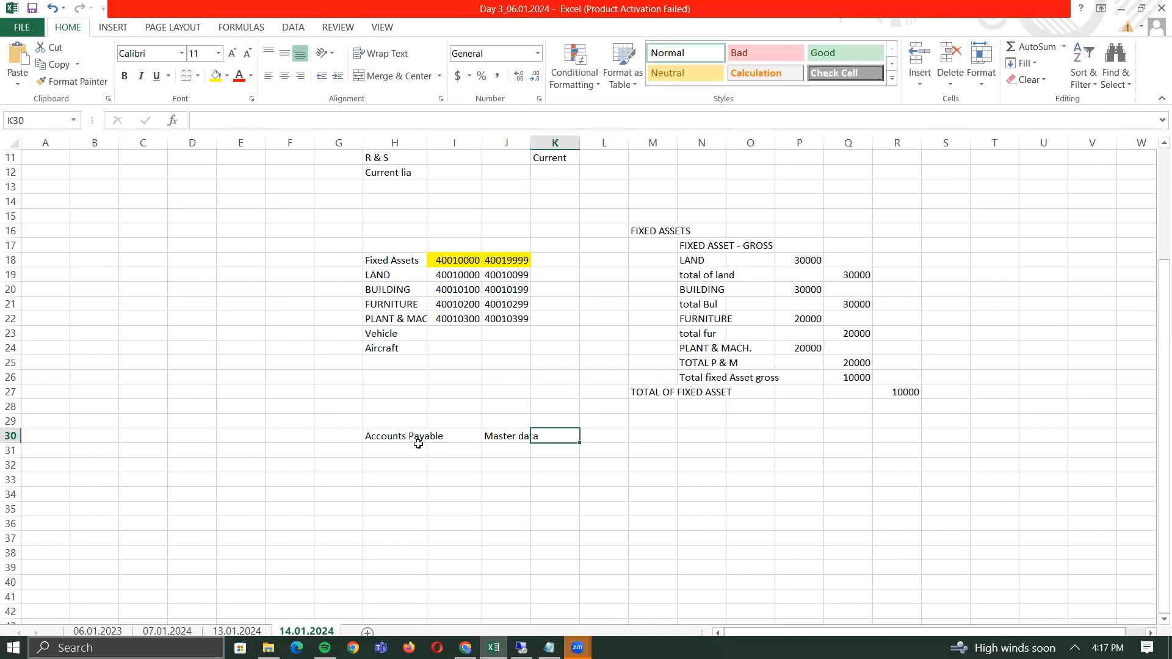
key("Left")
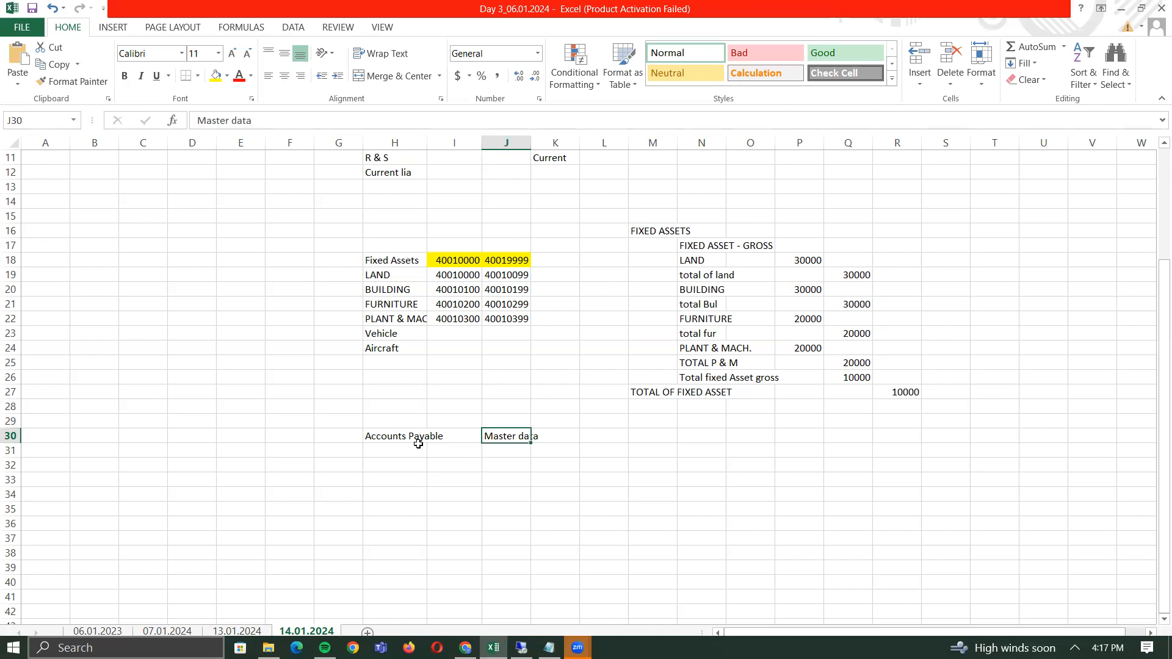
- Enter 'Automatic payment program' in J31 and start typing 'Payment Terms' in J32
key("Down")
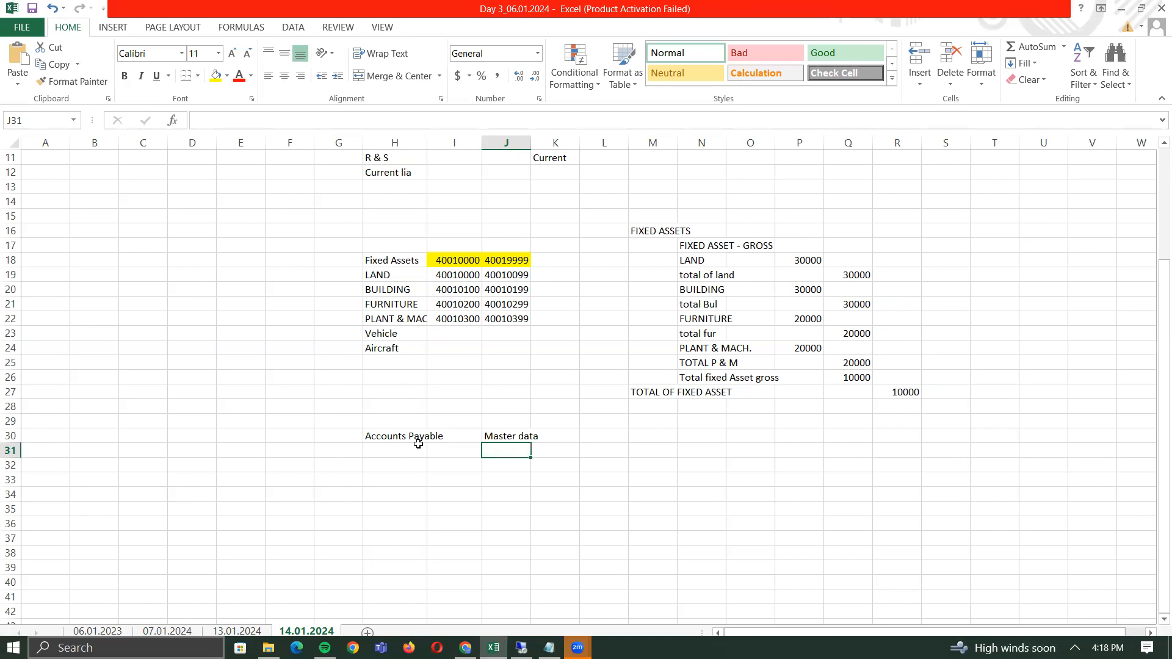
type("Automatic payment program")
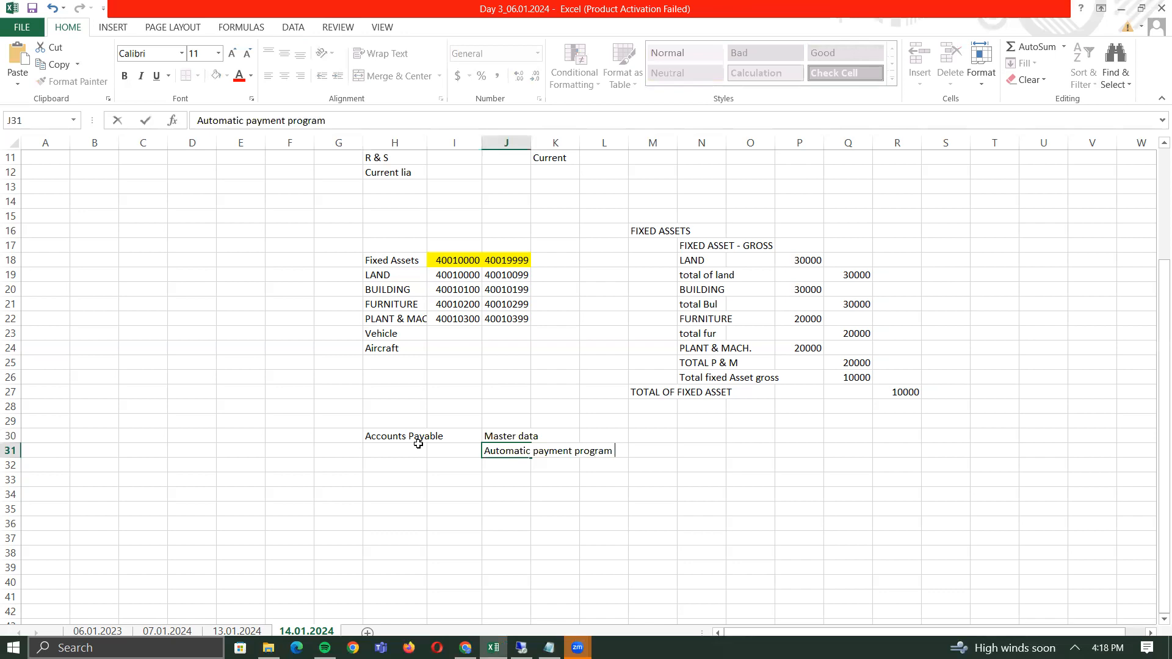
key("Return")
key("Up")
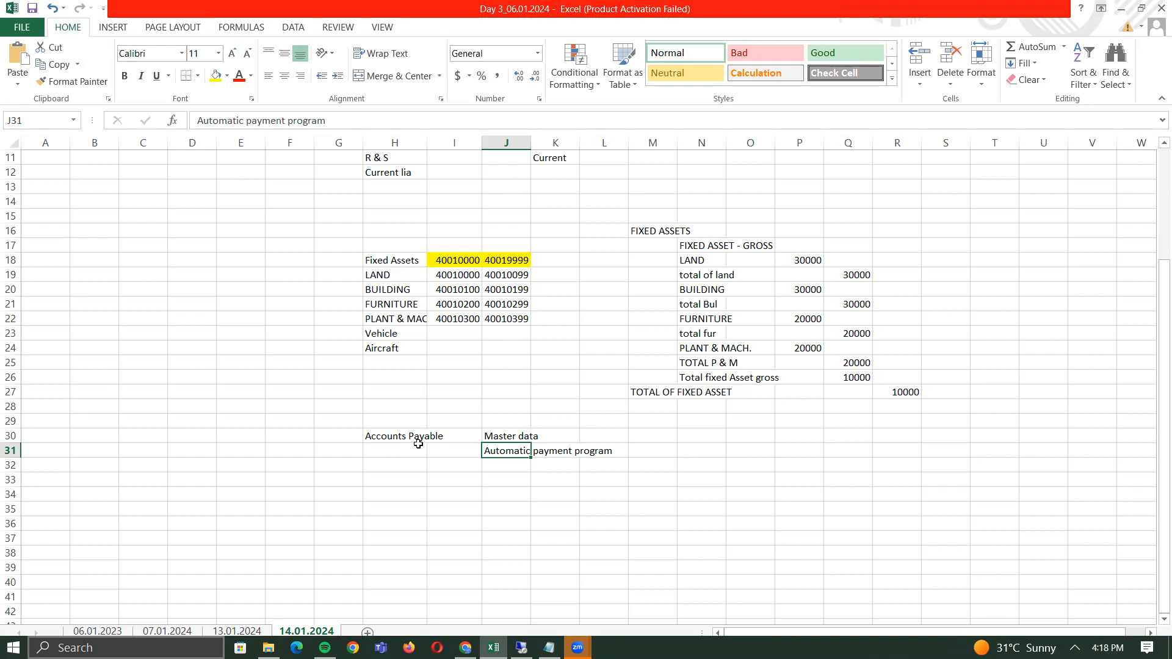
key("Down")
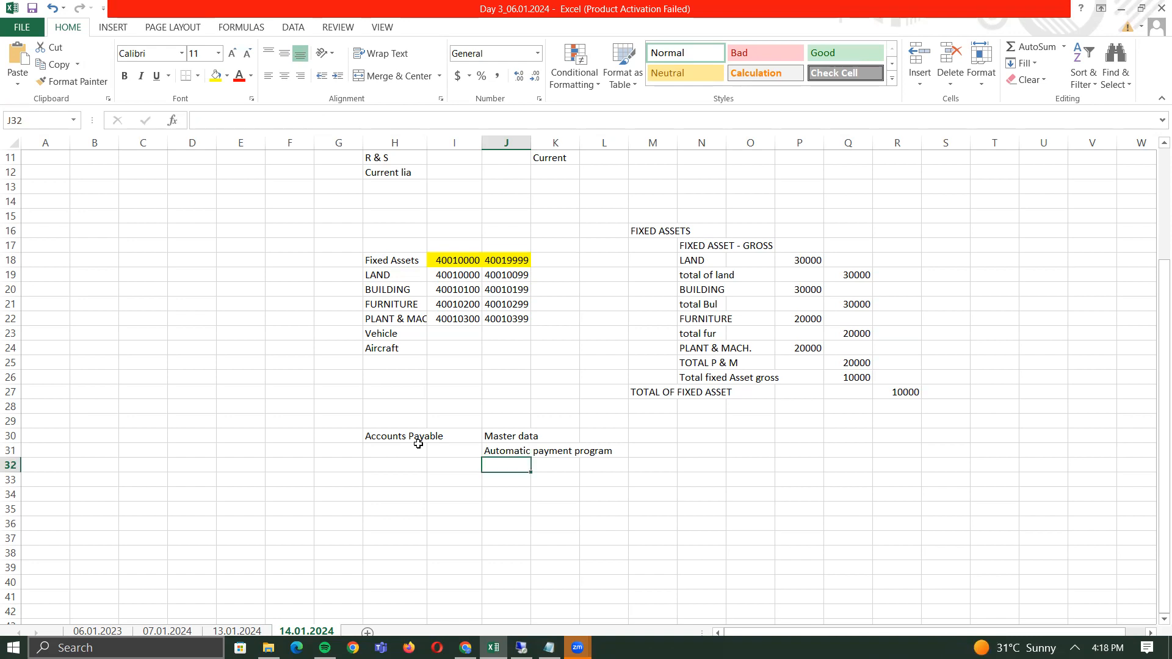
type("Payment Terms")
- Confirm 'Payment Terms' in J32 and add 'FI-MM' in J33
key("Return")
key("Up")
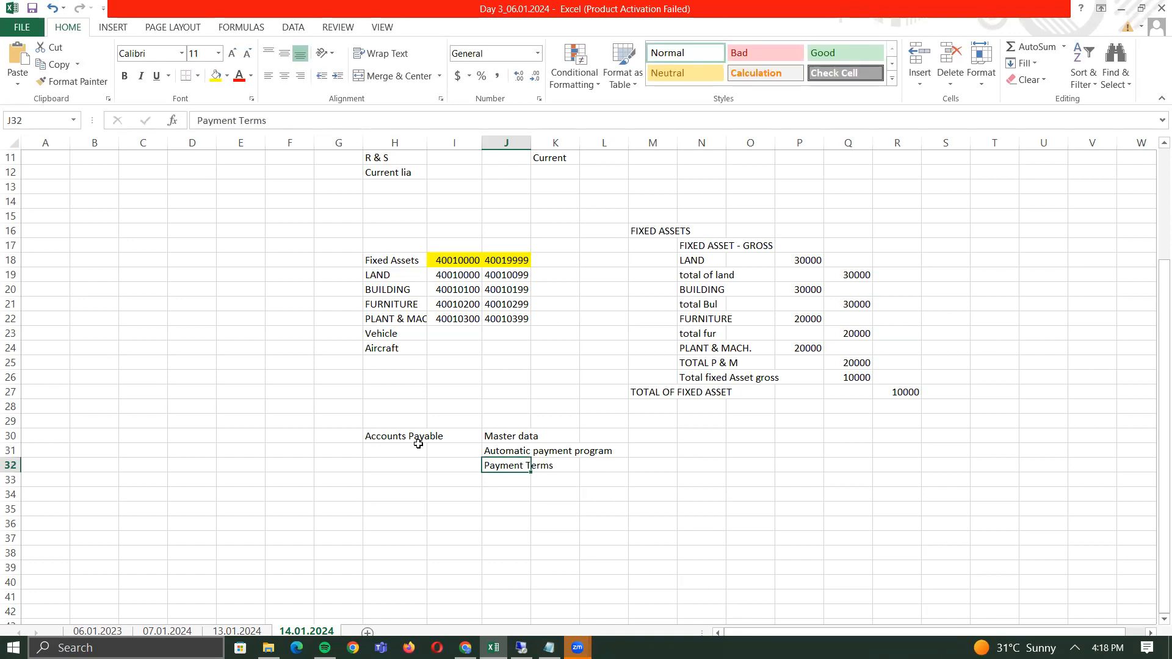
key("Down")
type("FI-MM")
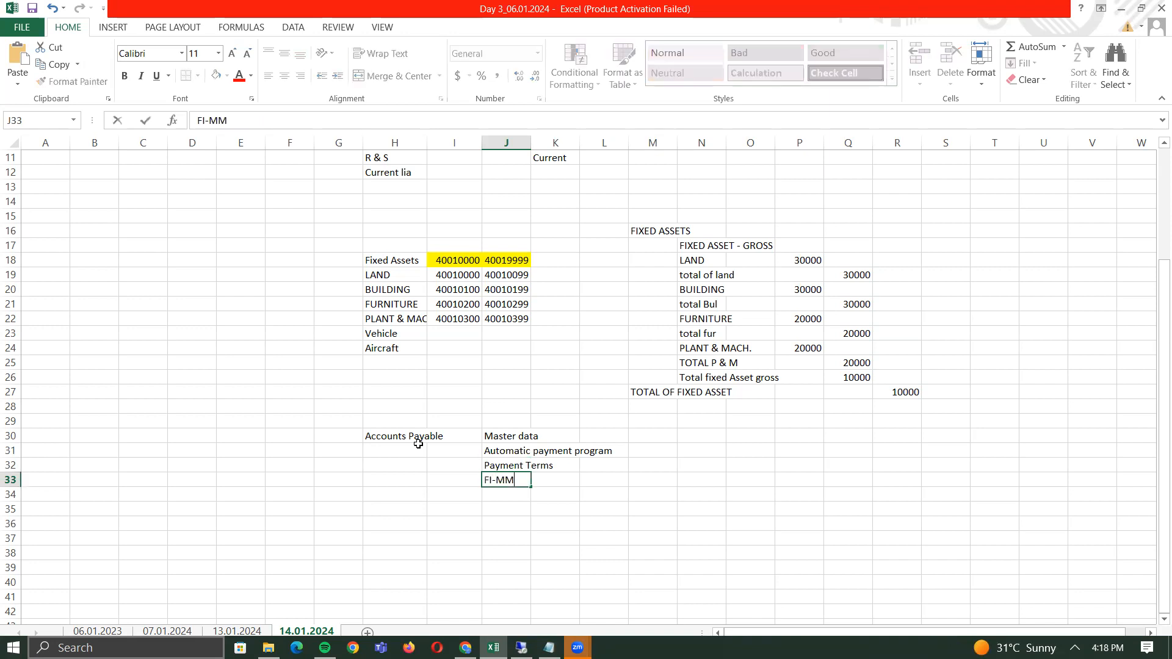
key("Return")
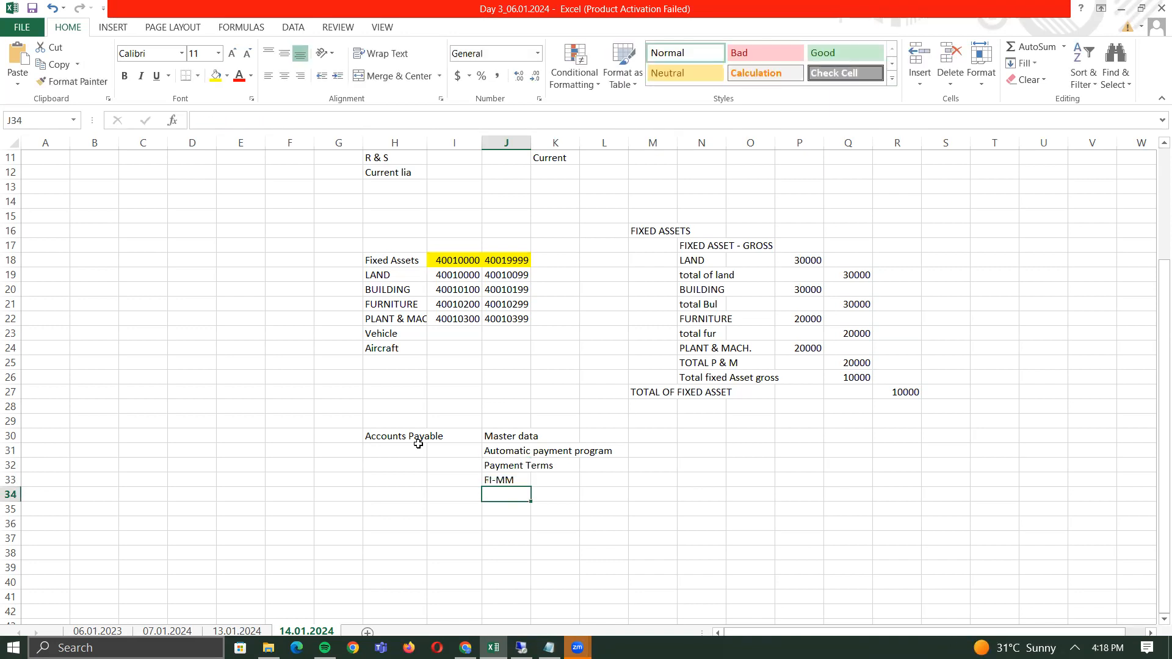
key("Up")
key("Right")
key("Right")
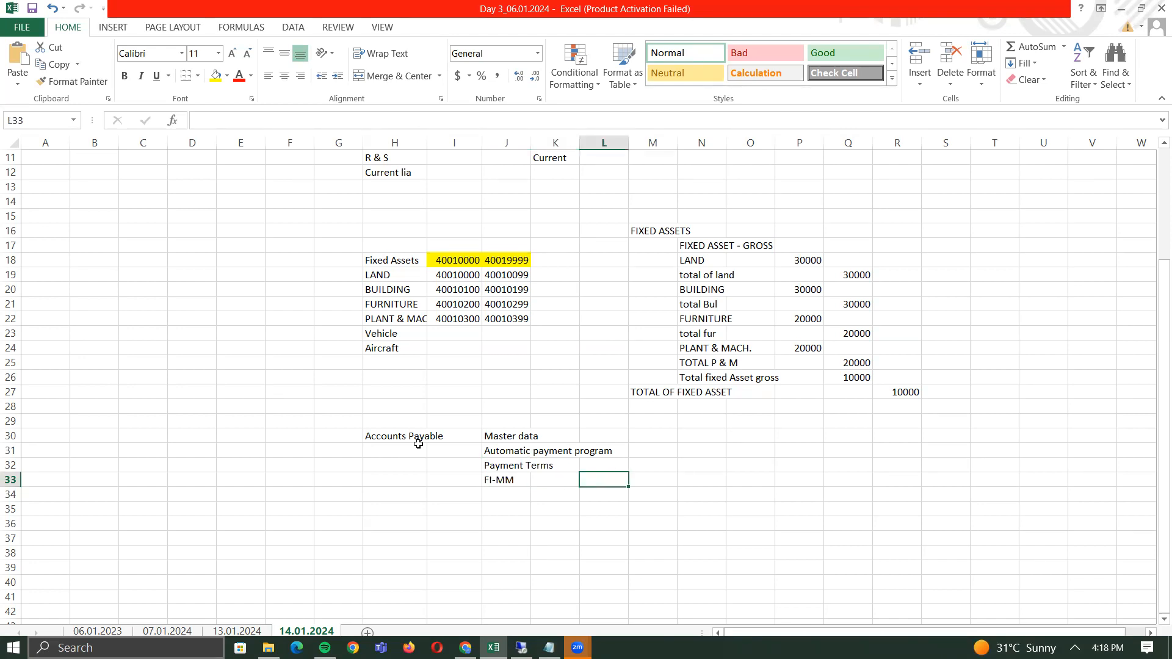
key("Left")
key("Left")
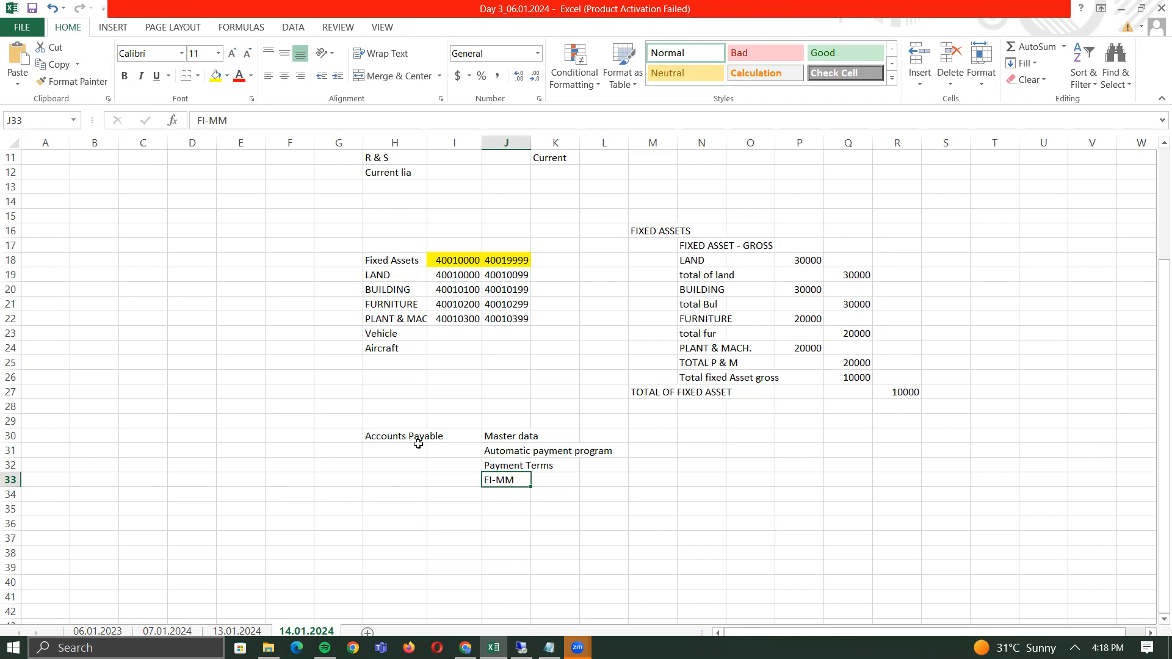
- Add 'With holding Tax procedure' in J34 and 'Tax procedure' in J35
key("Down")
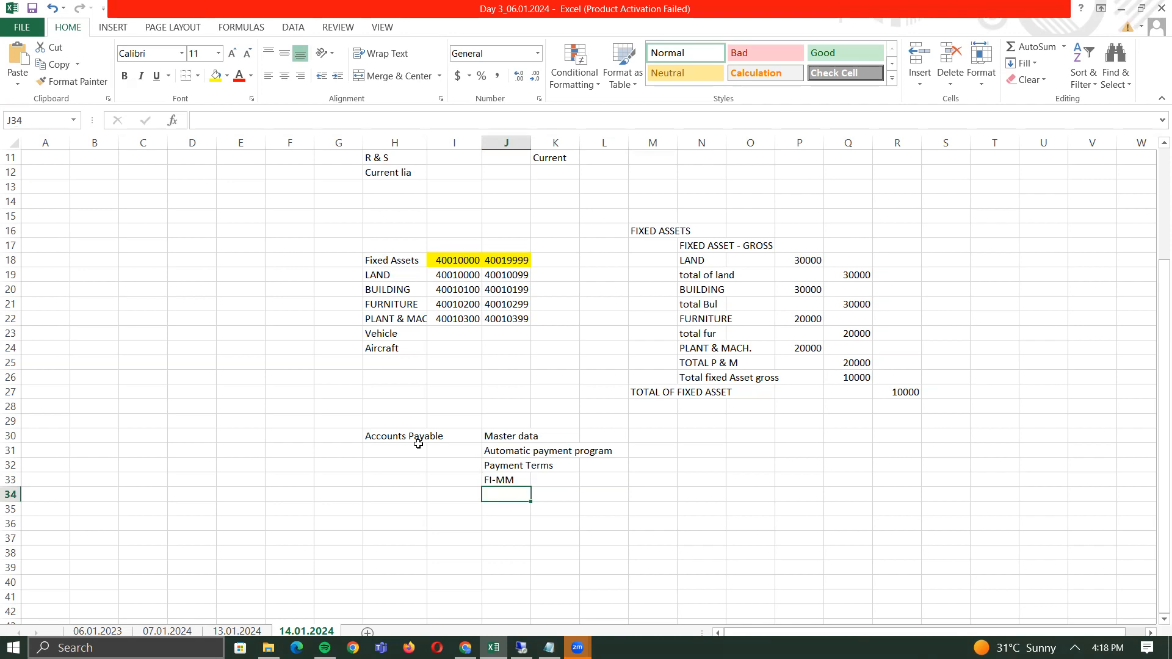
type("W")
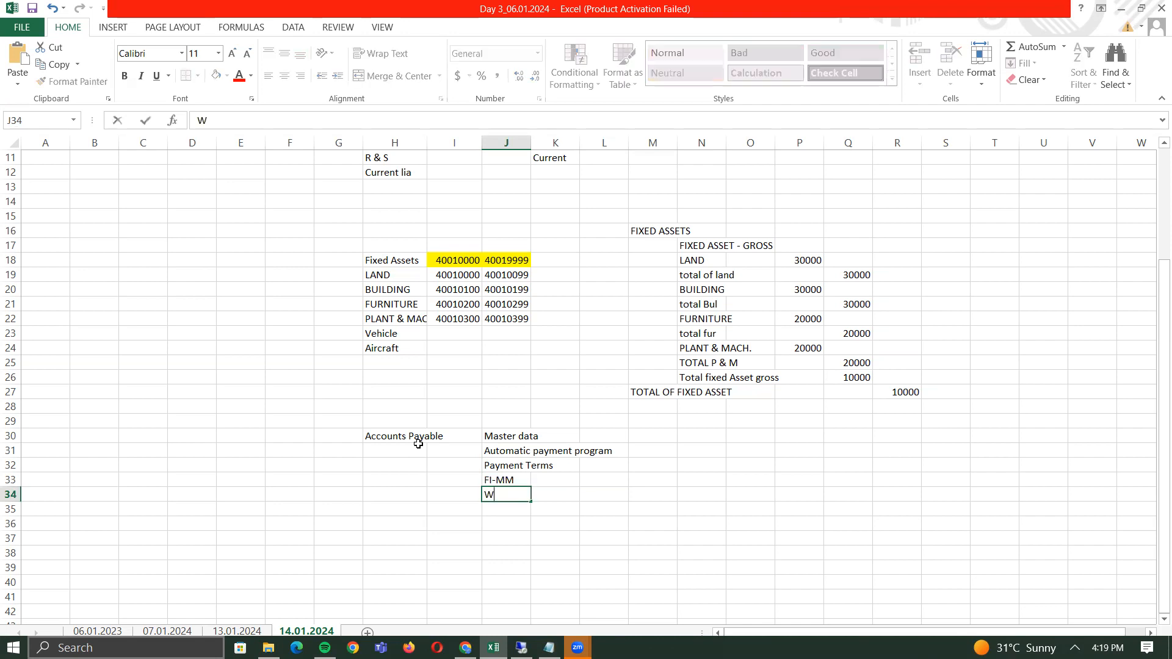
type("ith holding Tax")
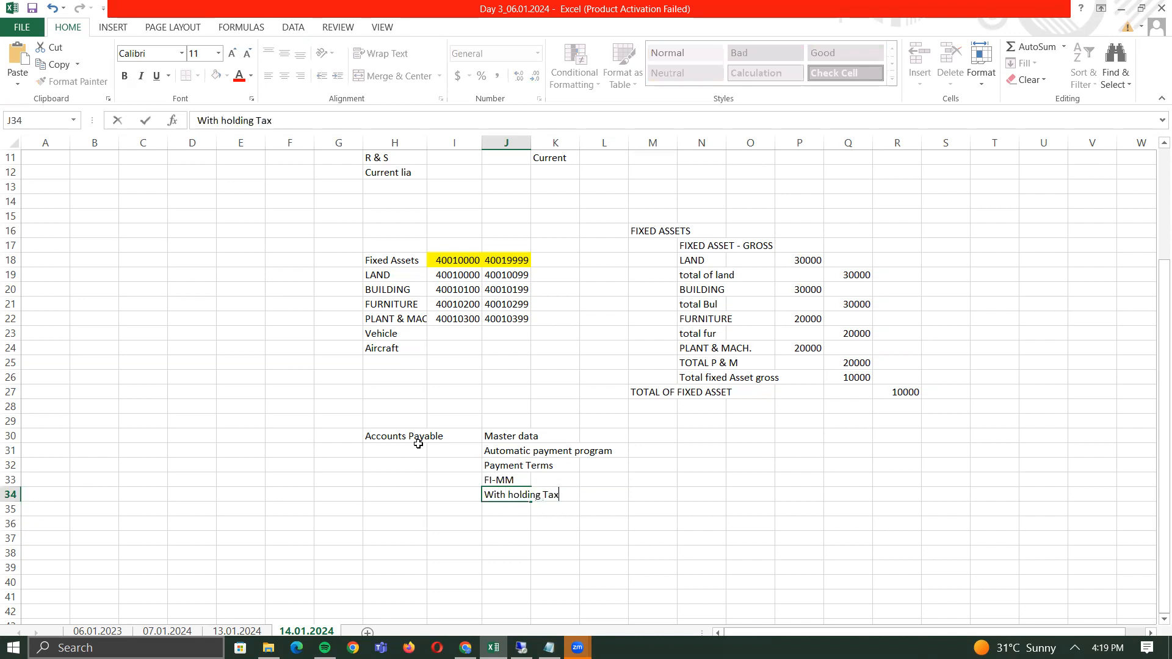
type(" procedure")
key("Return")
key("Up")
key("Down")
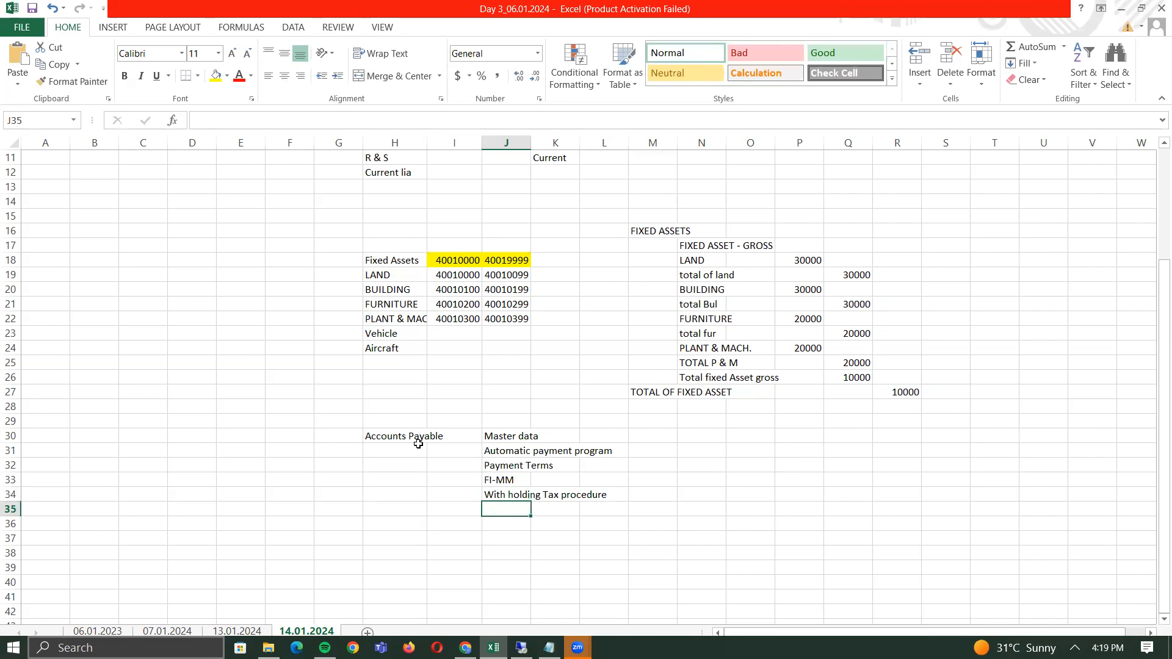
type("Ta")
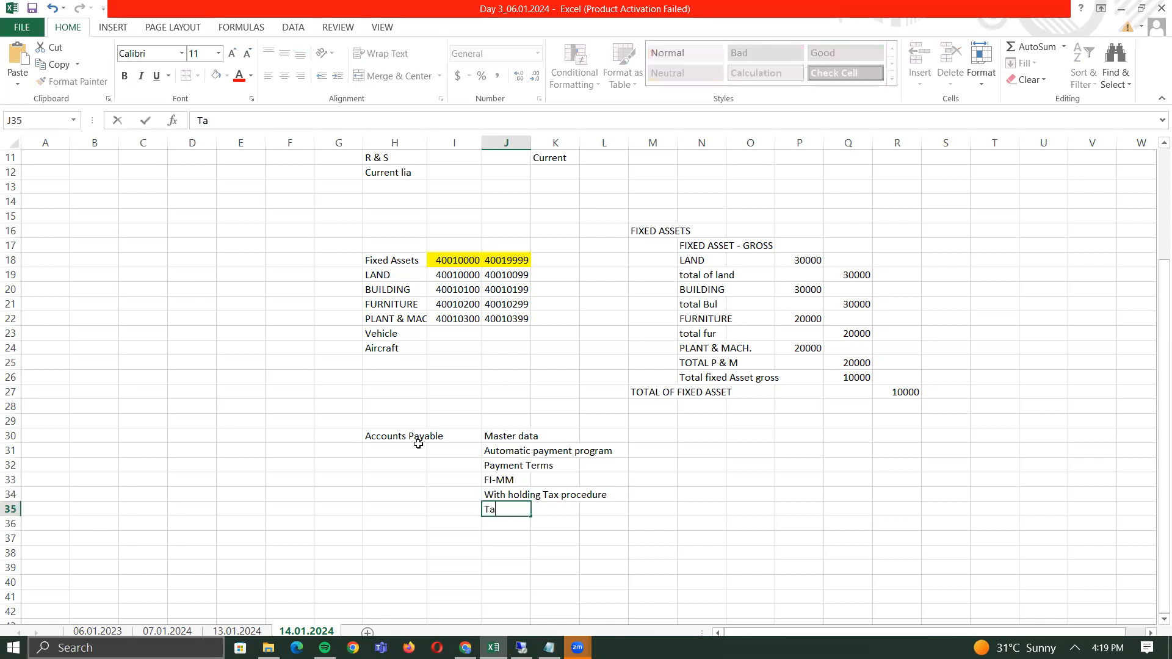
type("x procedure")
key("Return")
key("Up")
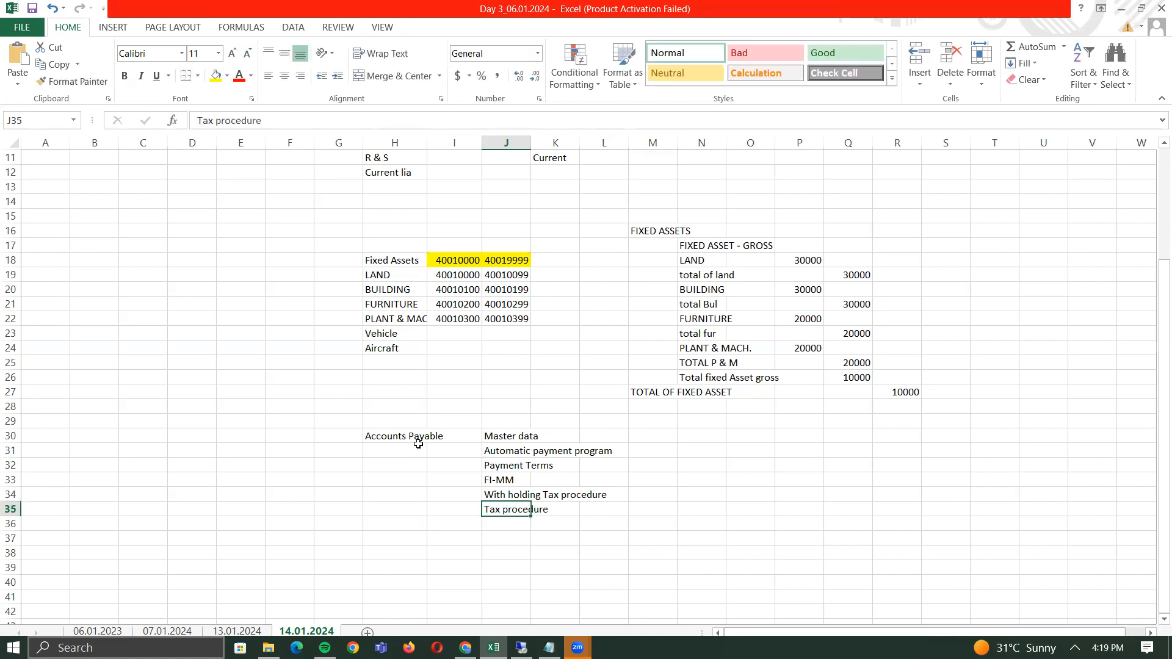
- Select the six-topic list J30:J35, then reselect H30 and J30
key("Up")
key("Up")
key("Up")
key("Up")
key("Up")
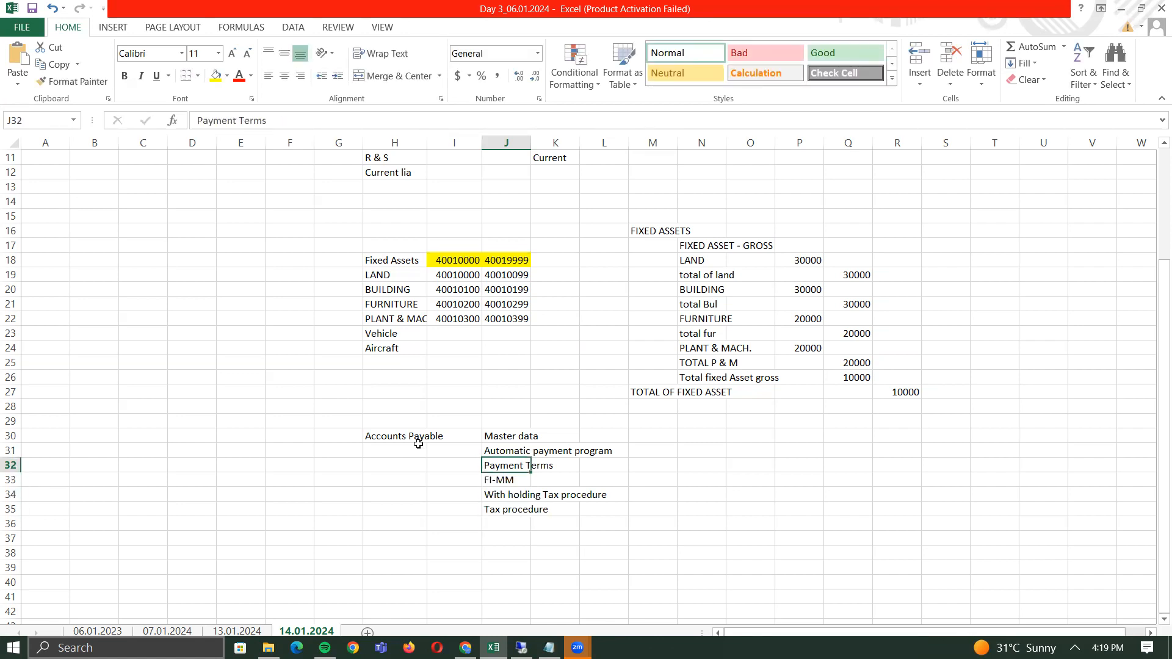
key("ctrl+shift+Down")
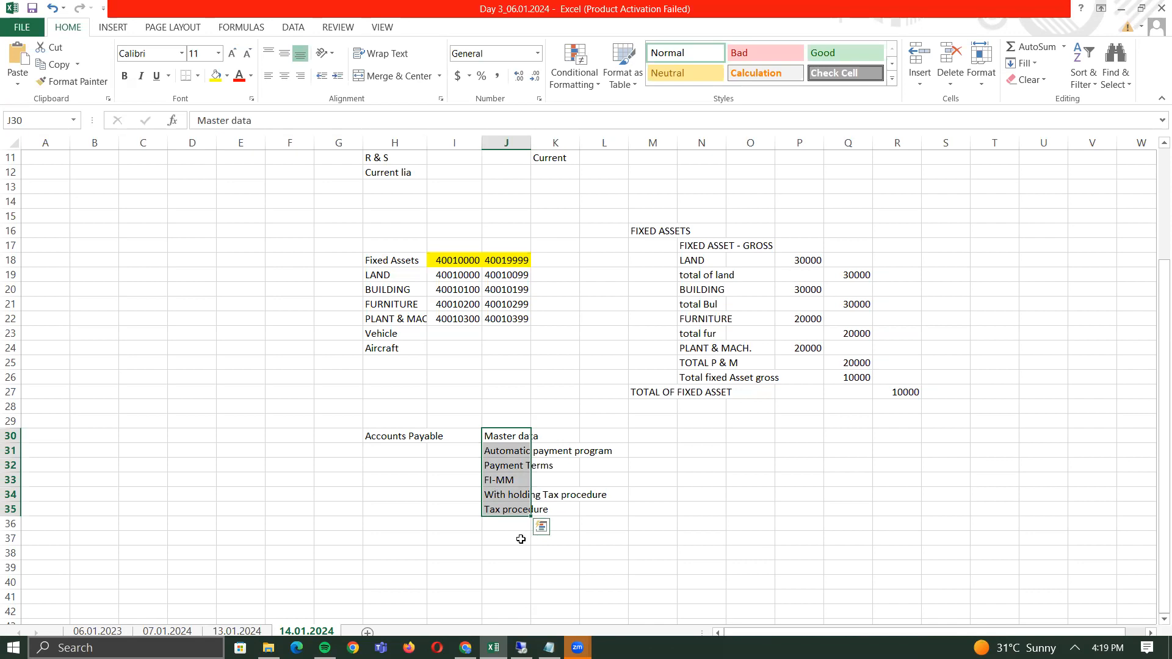
left_click(400, 437)
left_click(508, 435)
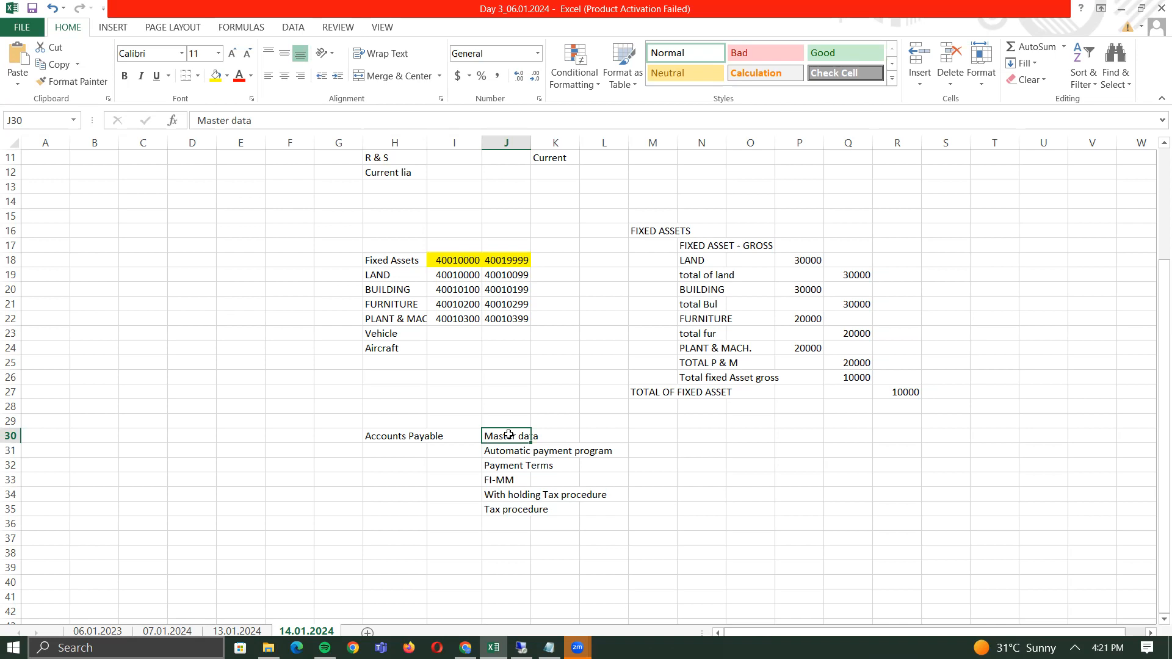
left_click(358, 441)
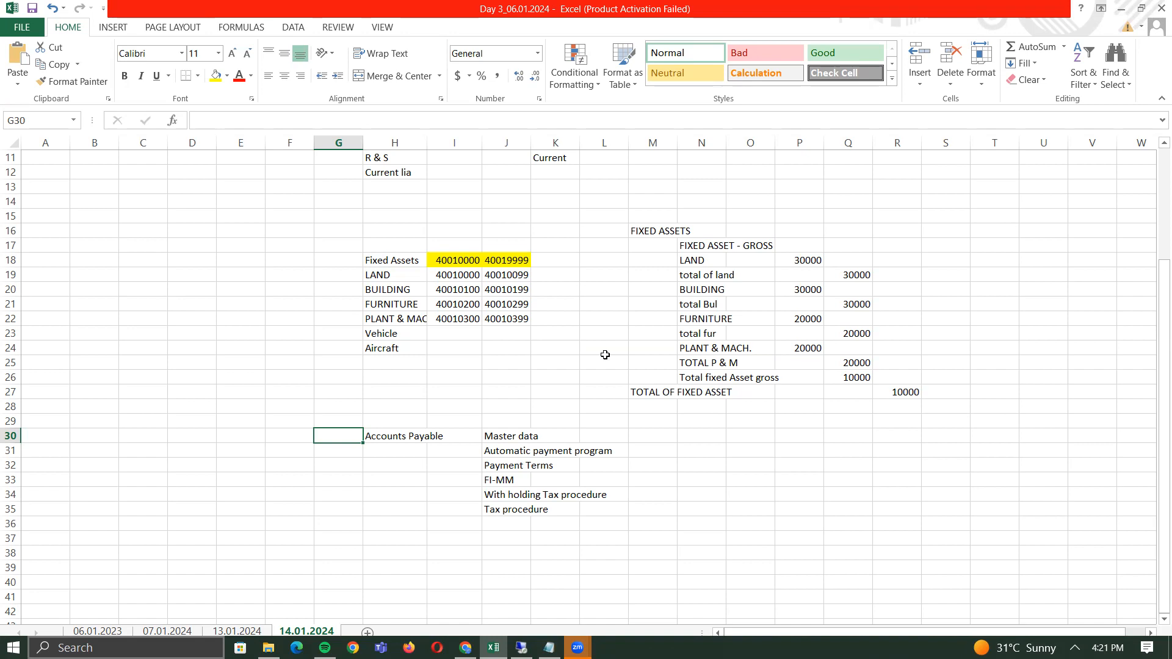
- Cut the Master data–Tax procedure list from J30:J35 and paste it at A30
key("Right")
key("Right")
key("Right")
key("Left")
key("Left")
key("Right")
key("Right")
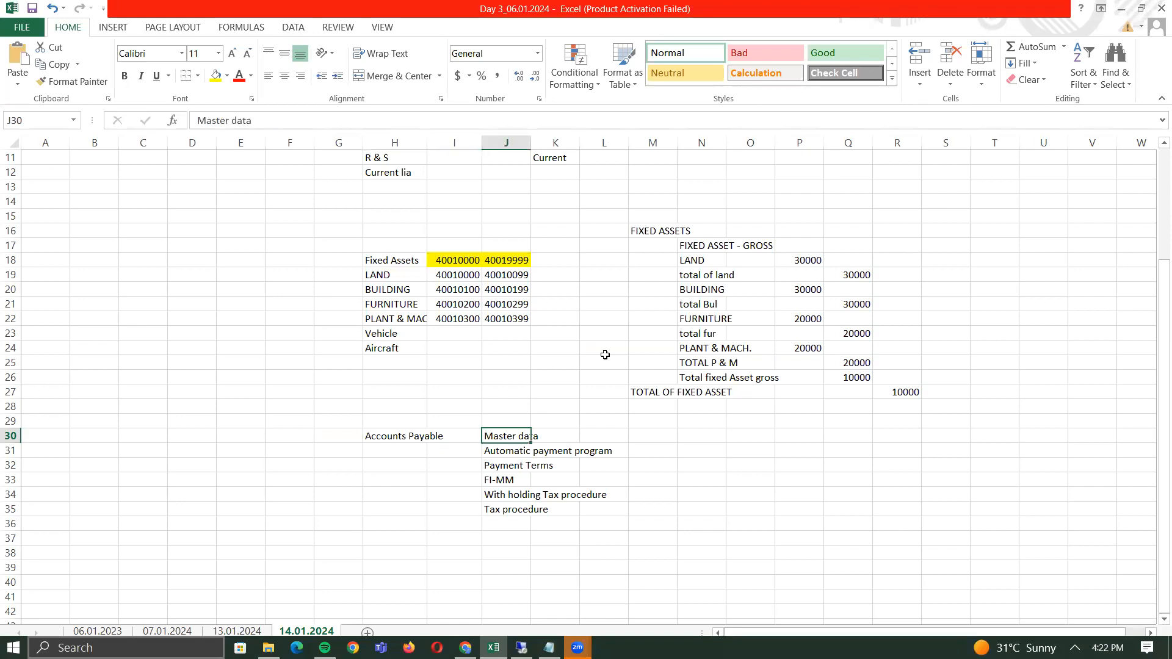
key("ctrl+shift+Down")
key("ctrl+c")
key("Left")
key("Left")
key("Left")
key("Left")
key("Left")
key("Left")
key("Left")
key("Left")
key("Left")
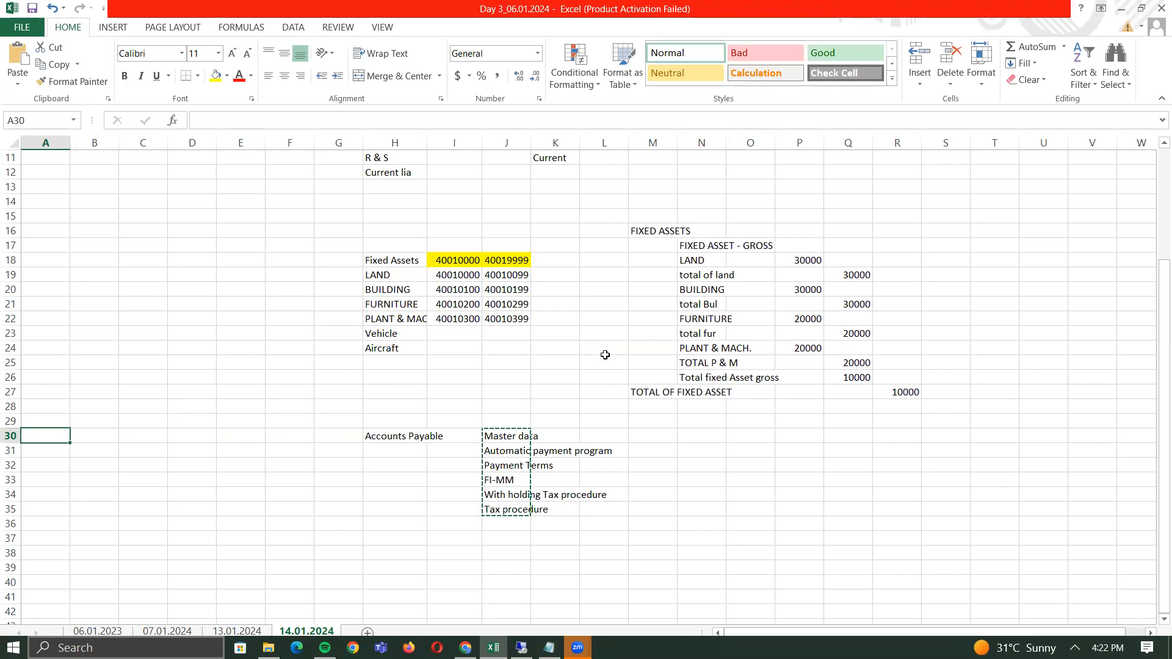
key("ctrl+v")
key("Right")
key("Right")
key("Right")
key("Right")
key("Right")
key("Right")
key("Right")
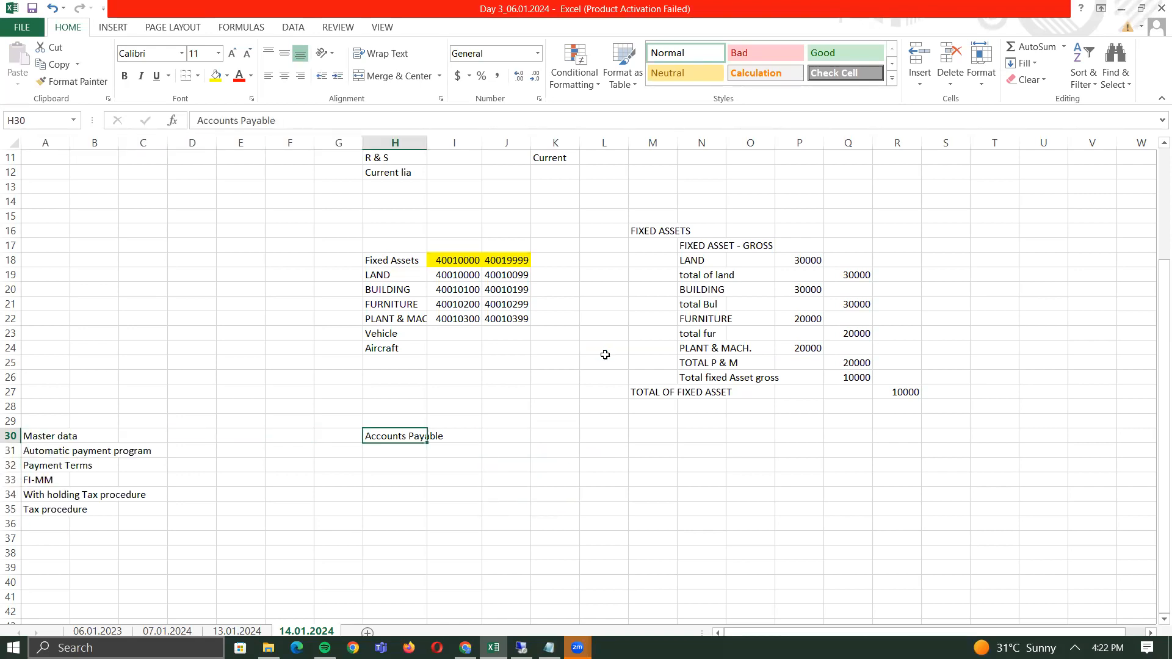
key("Left")
key("Left")
key("Left")
key("Left")
key("Left")
key("Left")
key("Left")
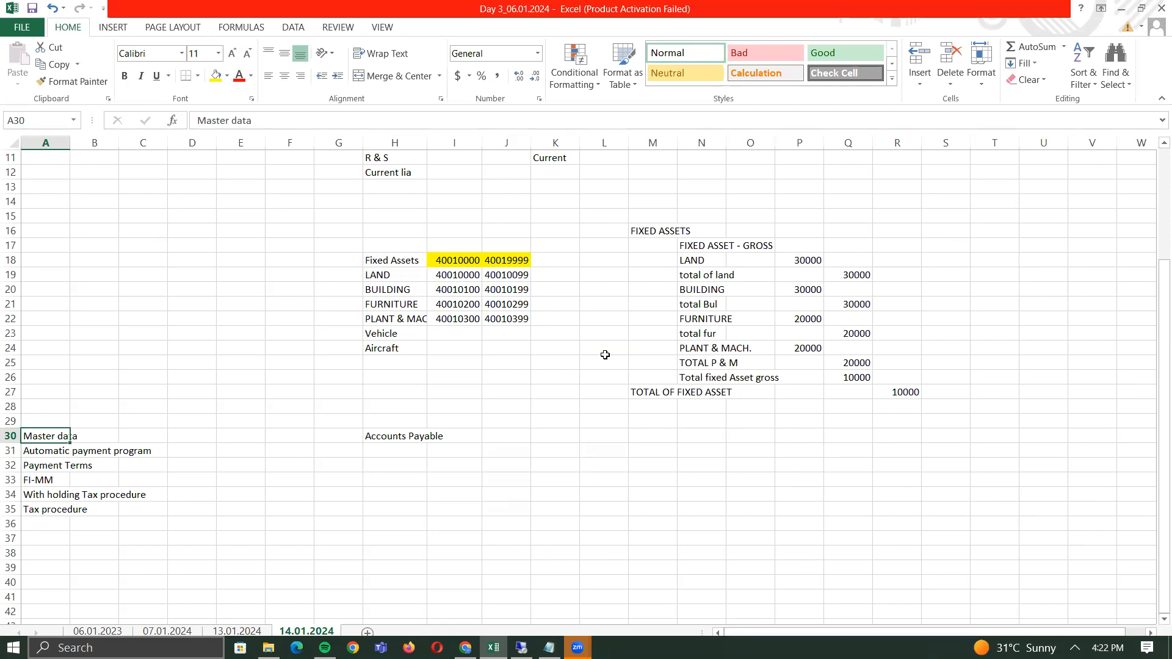
key("Right")
key("Right")
key("Right")
key("Right")
key("Right")
key("Right")
key("Right")
key("Right")
key("Right")
key("Right")
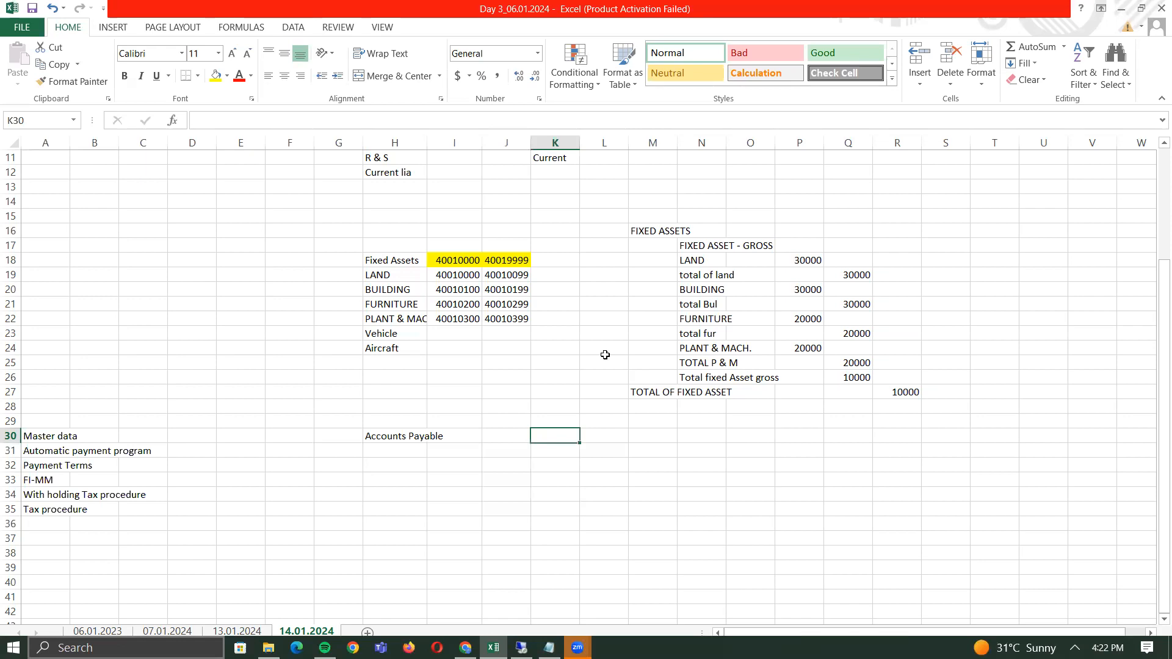
- Add the headings 'ECC' in K30 and 'S/4 HANA' in O30
type("ECC")
key("Right")
key("Right")
key("Right")
key("Right")
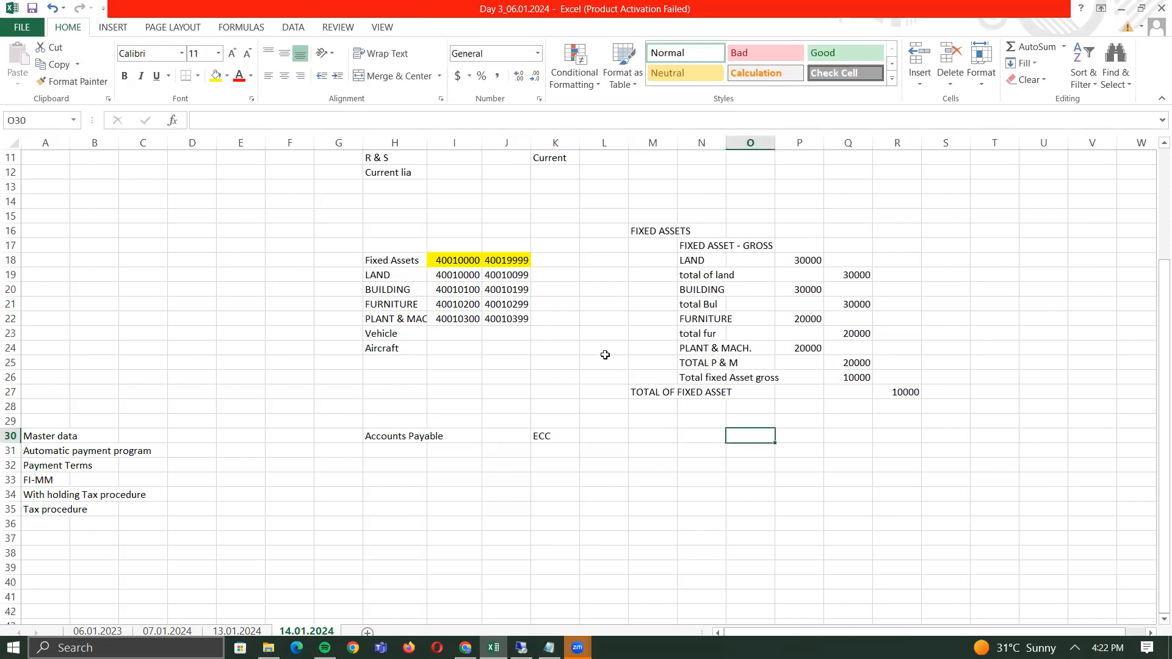
type("S/4 HANA")
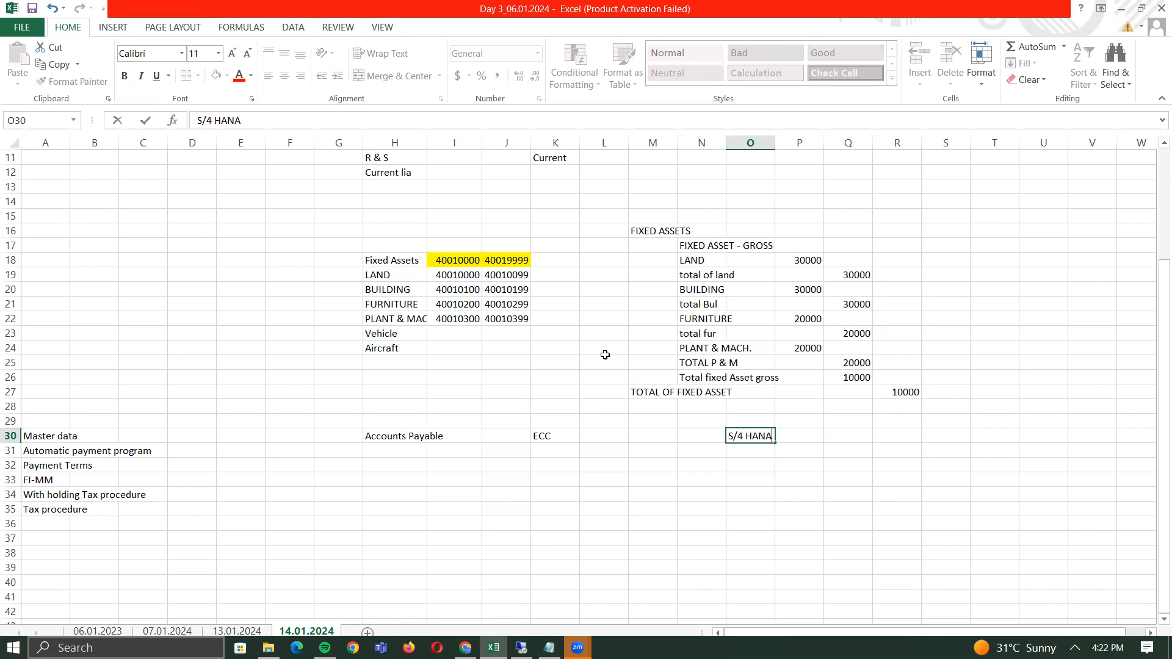
key("Return")
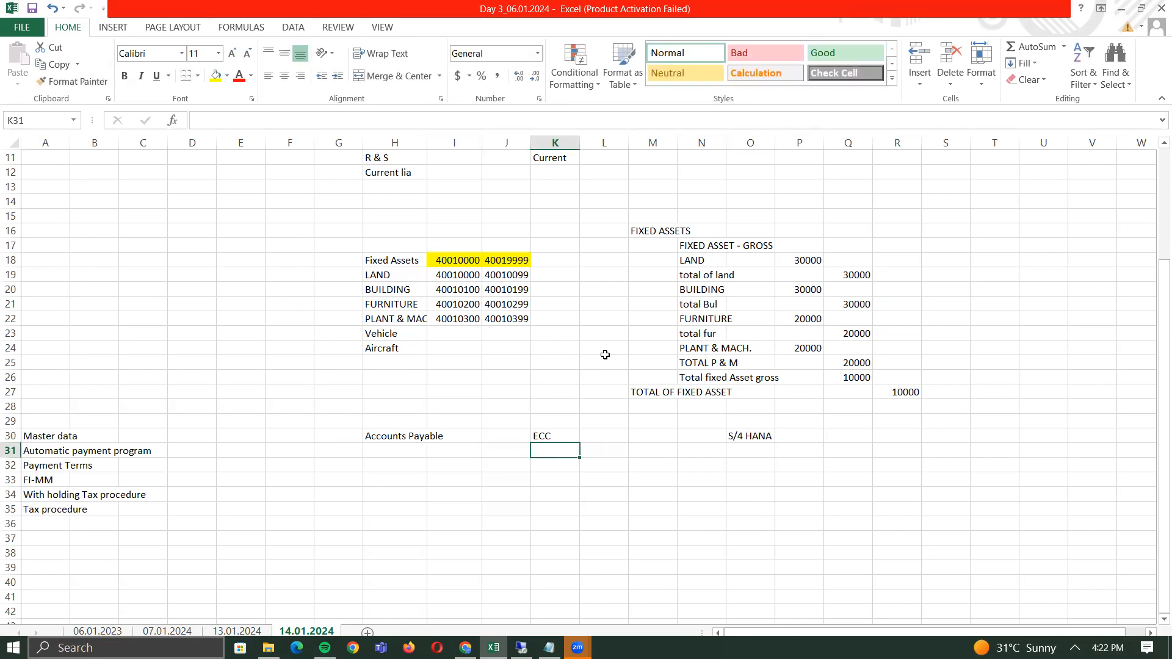
- Enter 'Customer' and 'Vendor' labels side by side and move them down to row 32
key("Left")
type("Customer")
key("Tab")
type("Vendor")
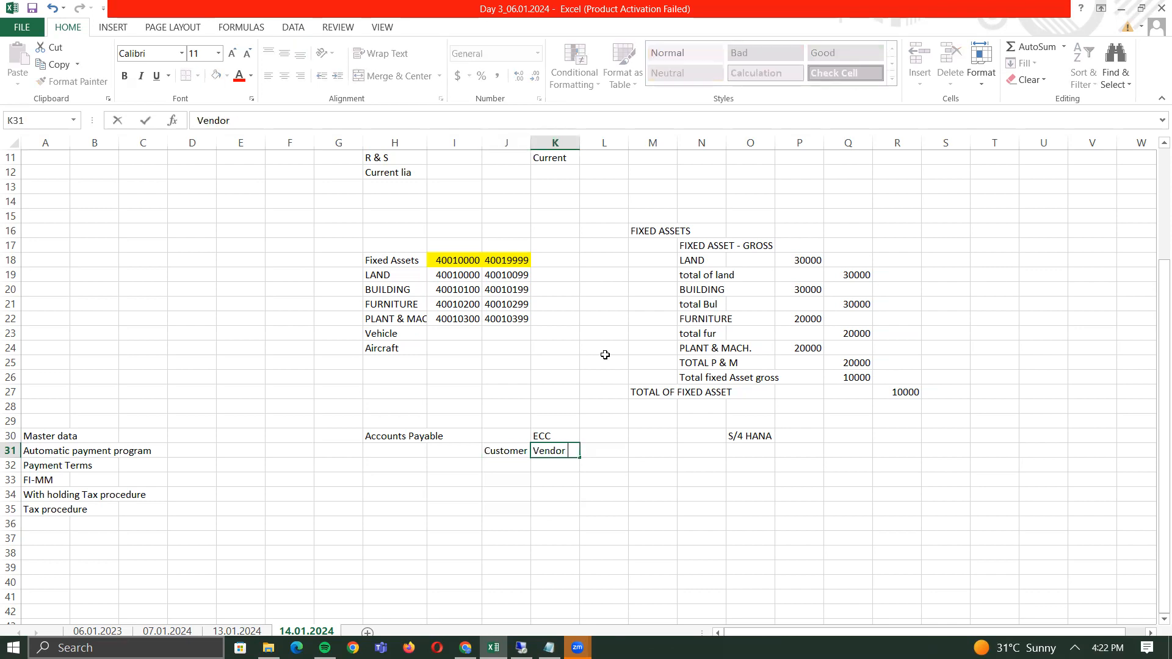
key("Return")
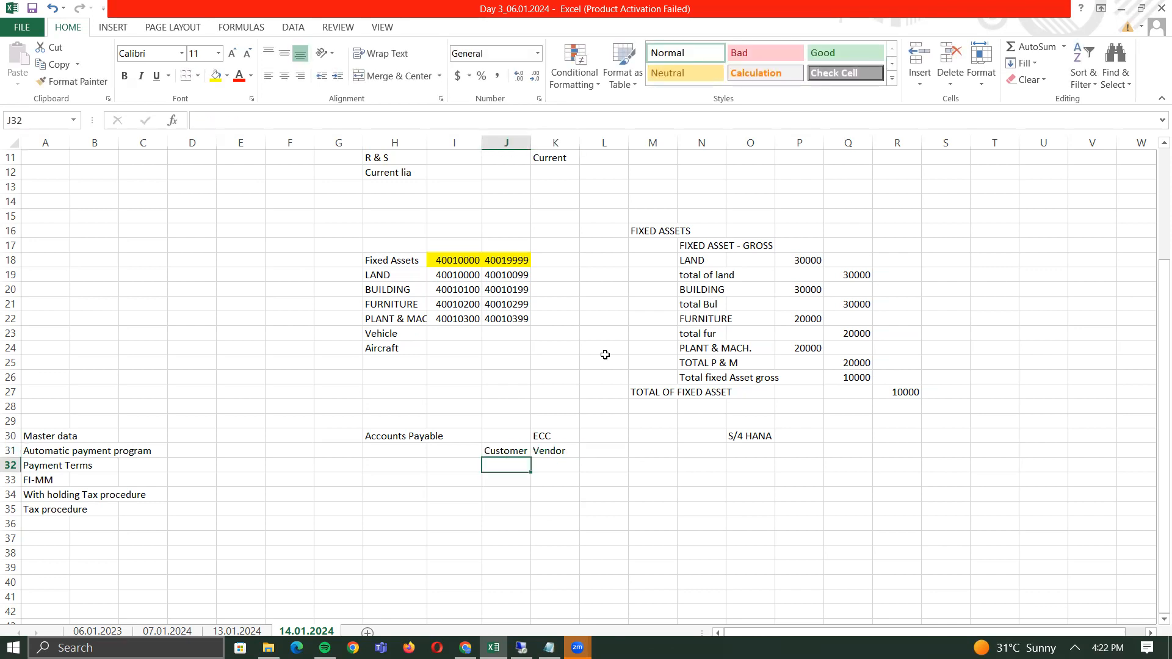
key("Up")
key("shift+Right")
key("ctrl+c")
key("Down")
key("ctrl+v")
key("Up")
- Put the 'T-code' header in J31 above the Customer and Vendor labels
key("Right")
key("Left")
type("T-code")
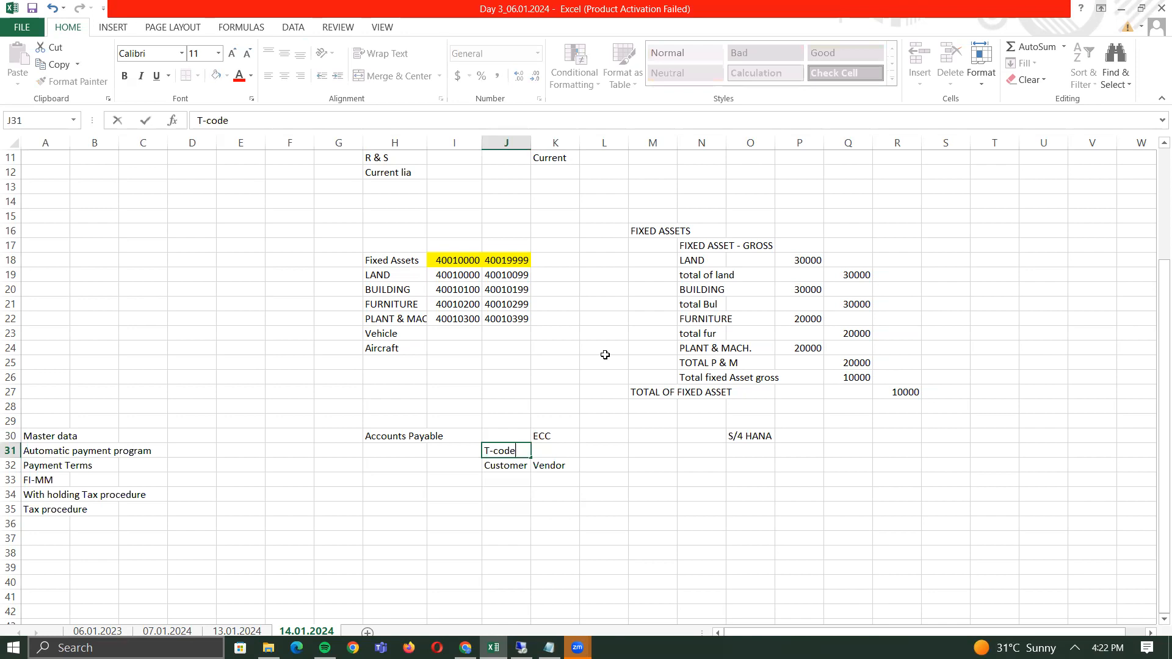
key("Return")
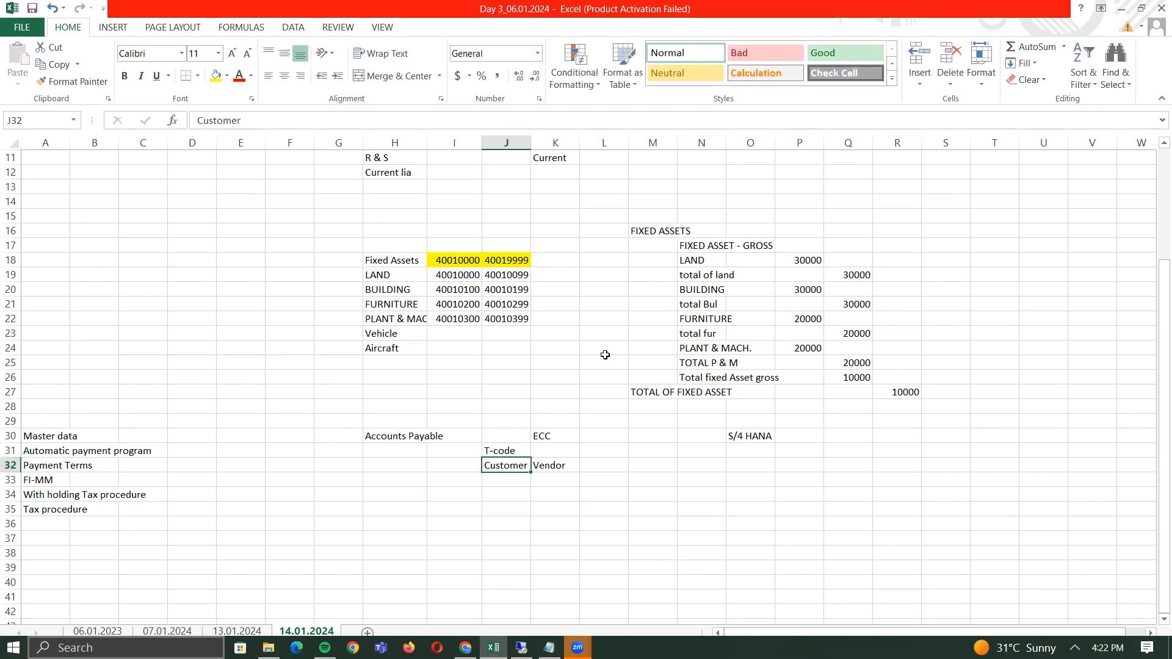
- List the customer codes XD01, XD02, XD03, FD01, FD02, FD03 under Customer
key("Down")
type("XD01")
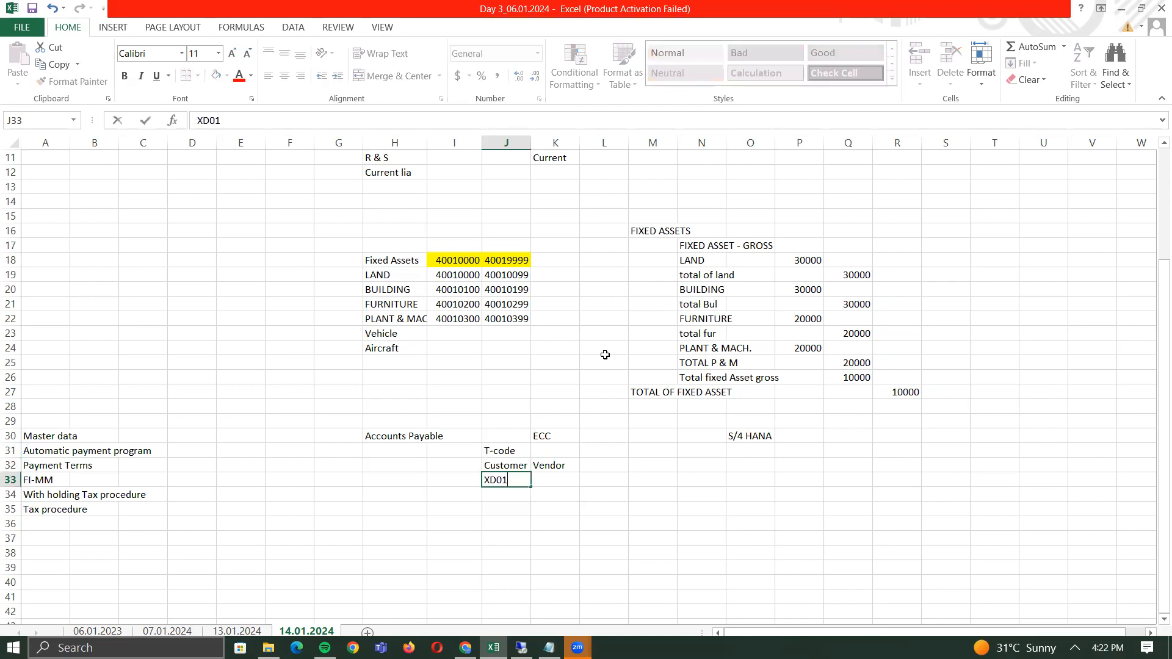
key("Return")
type("XD")
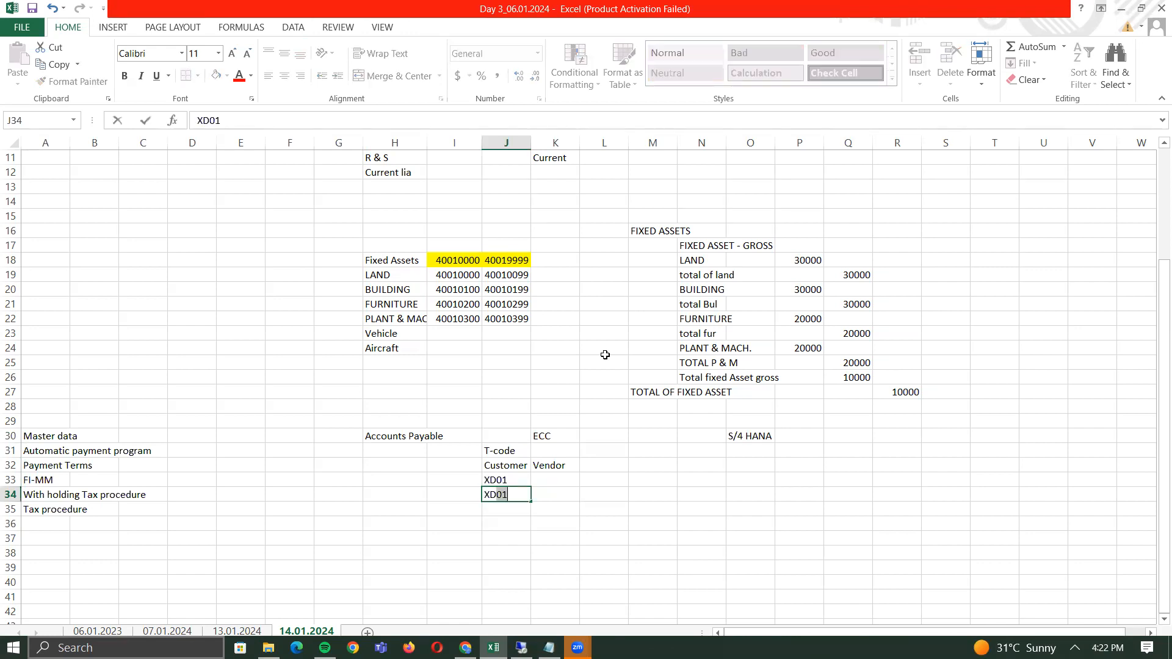
type("02")
key("Return")
type("XD03")
key("Return")
type("X")
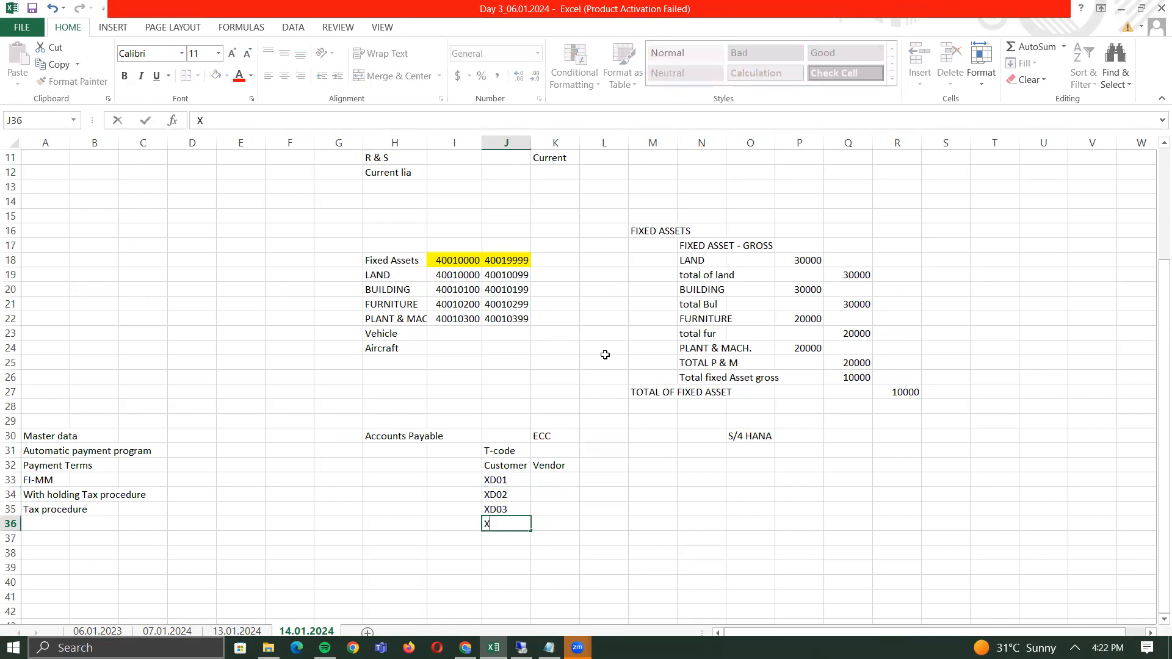
key("BackSpace")
type("FD01")
key("Return")
type("FD02")
key("Return")
type("FD03")
key("Return")
- List the vendor codes XK01, XK02, XK03, FK01, FK02, FK03 under Vendor
key("Up")
key("Up")
key("Up")
key("Up")
key("Up")
key("Up")
key("Right")
type("XK01")
key("Return")
type("XK02")
key("Return")
type("XK03")
key("Return")
type("FK01")
key("Return")
type("FK02")
key("Return")
type("FK03")
key("Return")
key("Up")
key("Up")
key("Up")
key("Up")
key("Up")
key("Up")
key("Up")
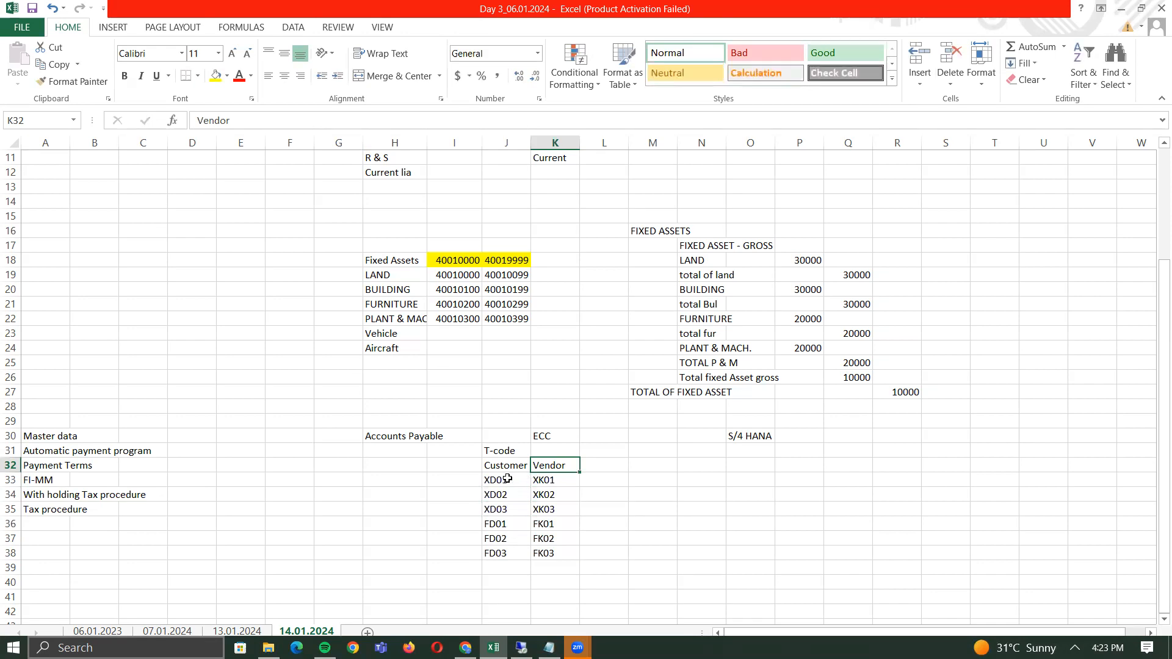
- Check the code block, then select the cell left of XD01
left_click_drag(507, 479, 541, 552)
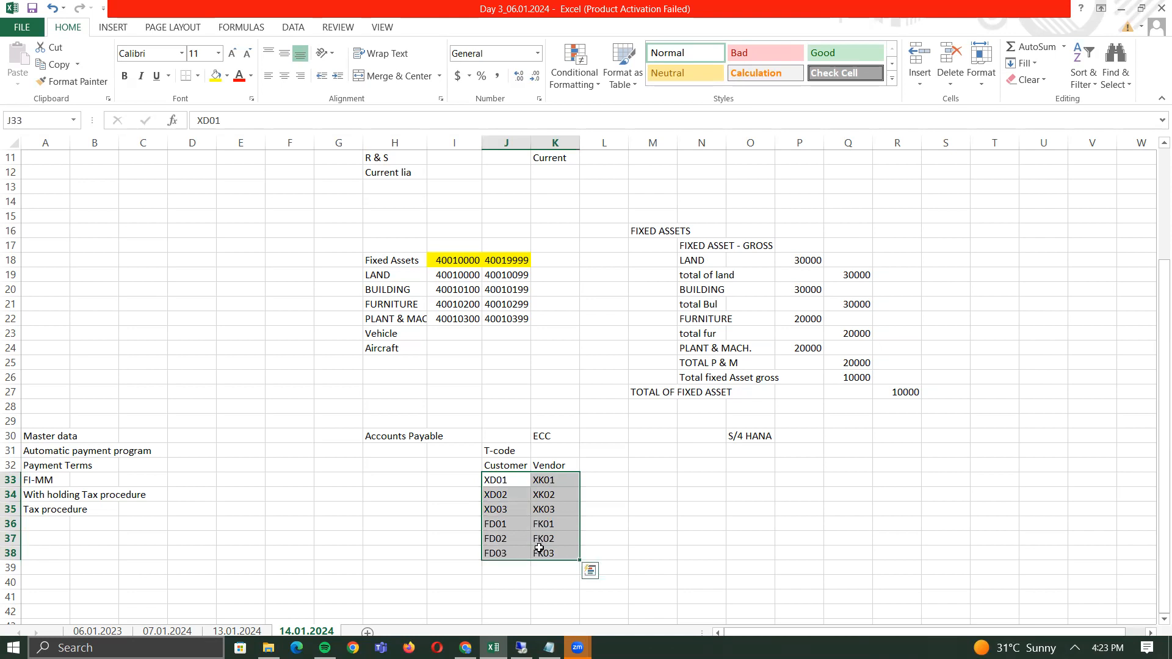
left_click(498, 482)
left_click(464, 478)
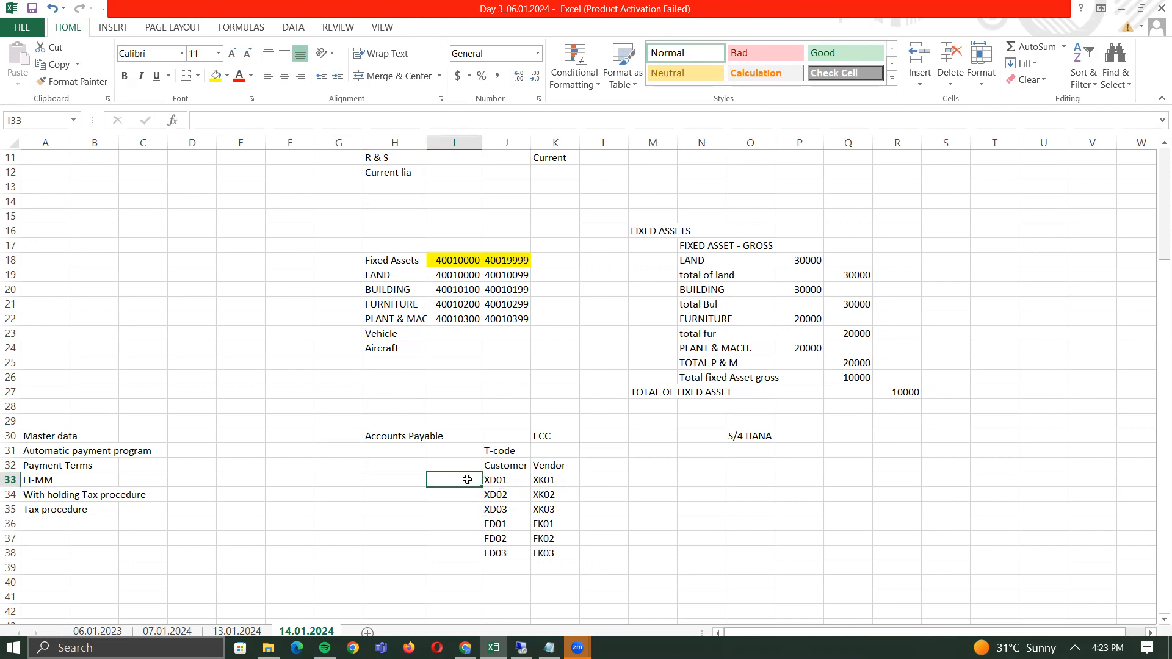
- Label the XD01–XD03 rows Create, Change and Display in I33:I35
type("Create")
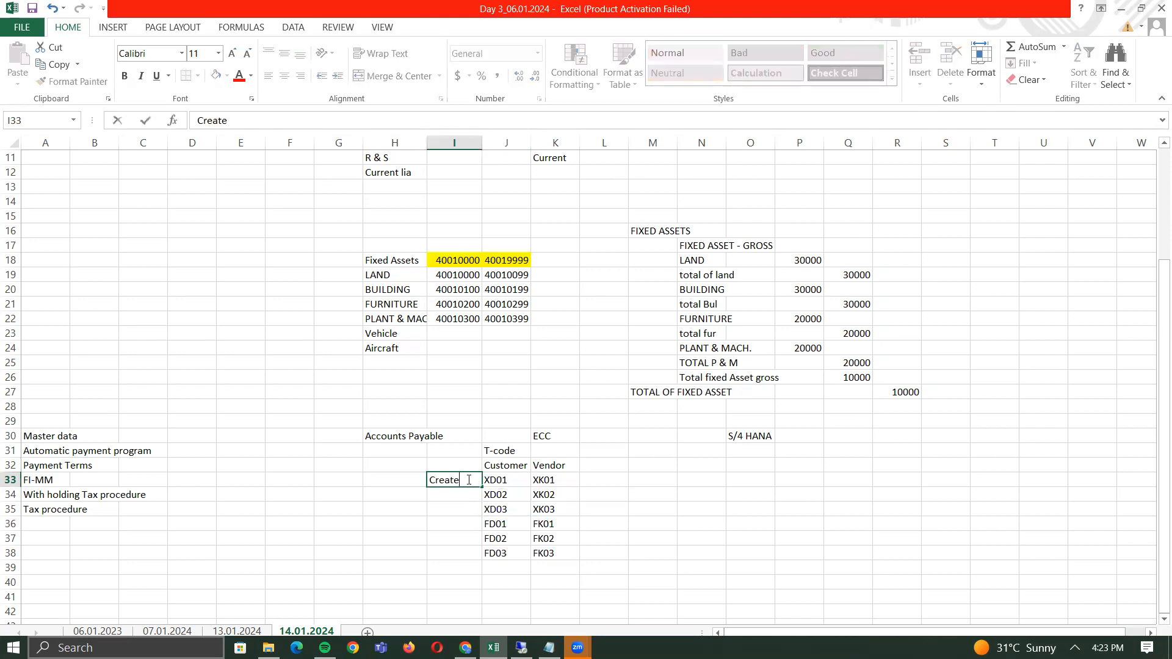
key("Return")
type("Change")
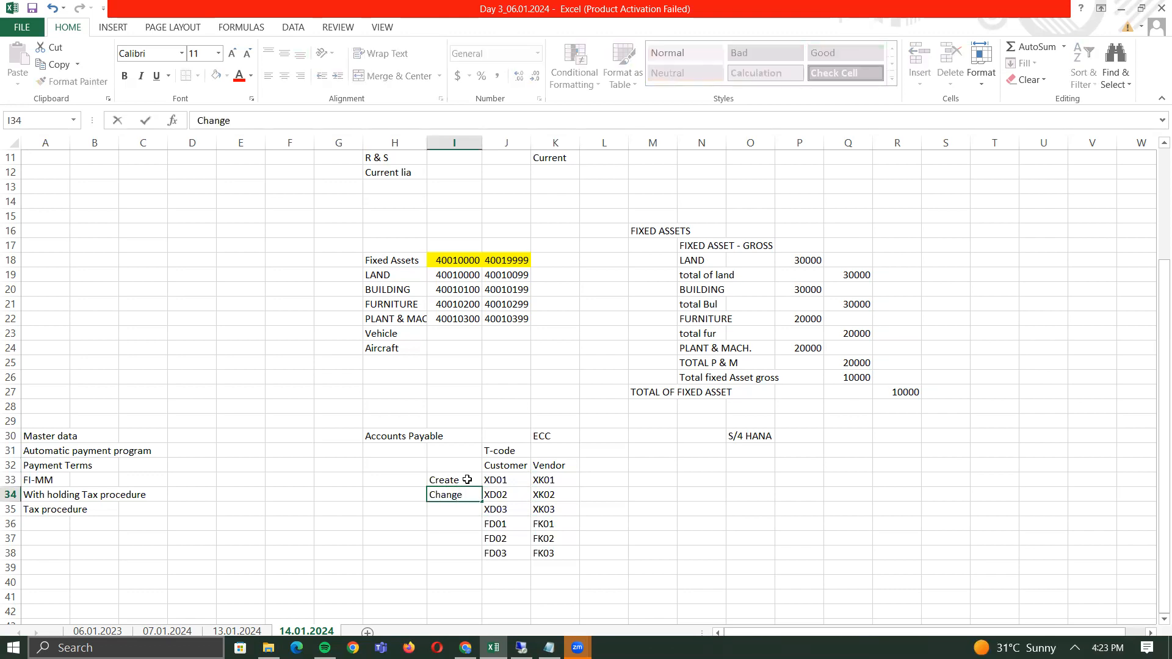
key("Tab")
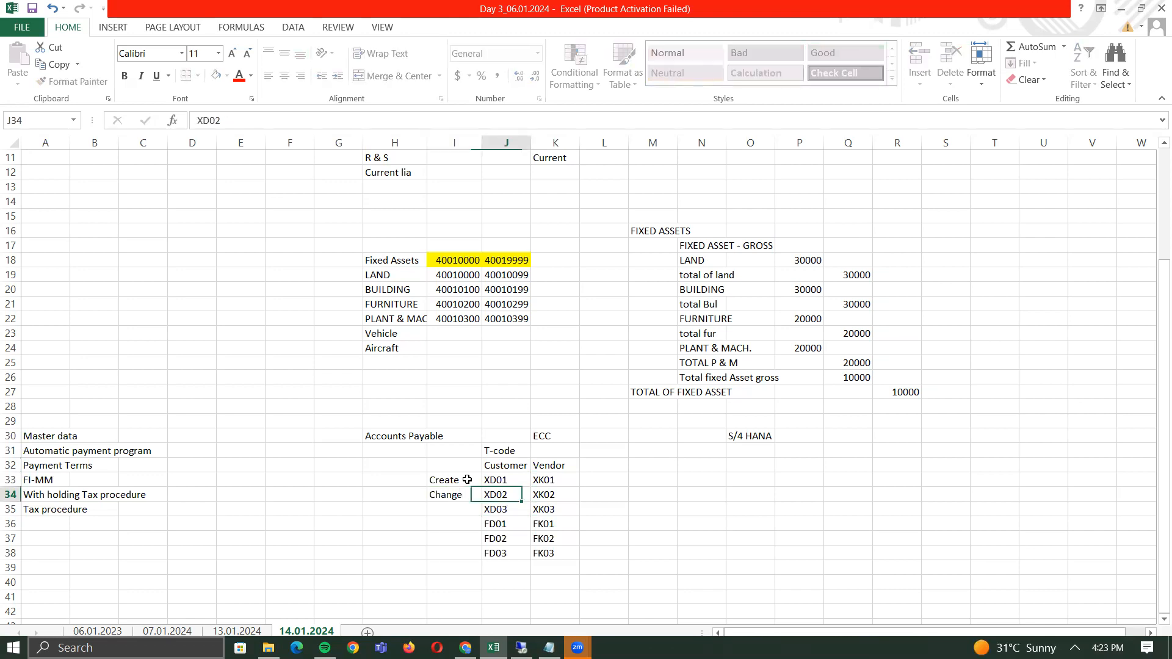
key("Left")
key("Down")
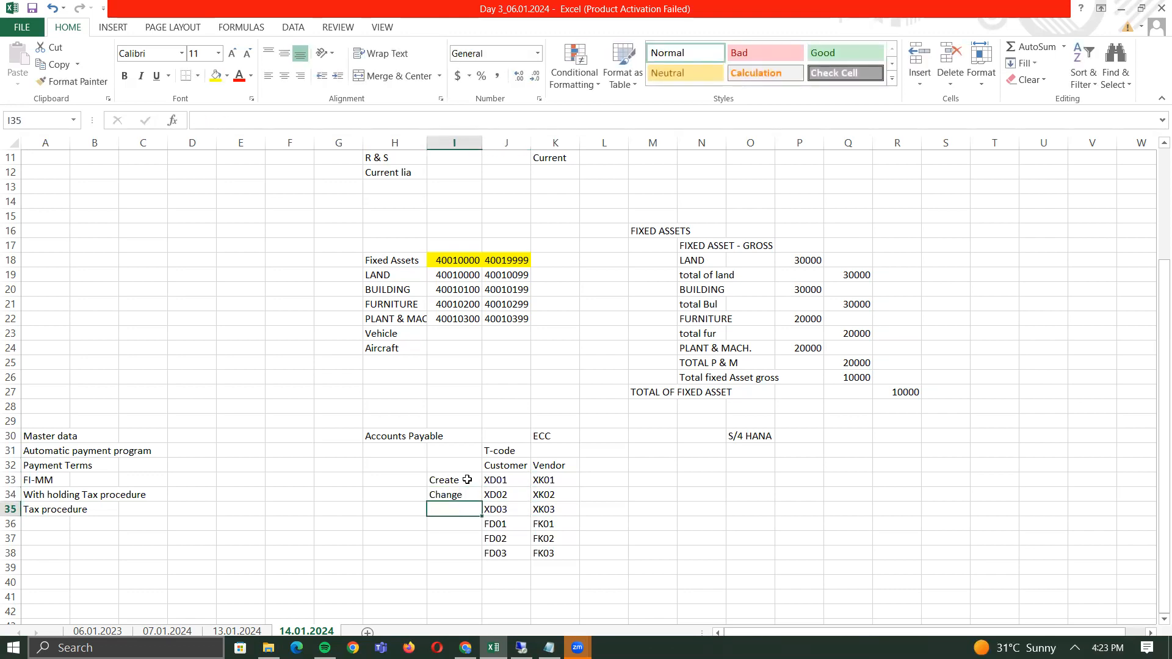
type("Disp")
type("lay")
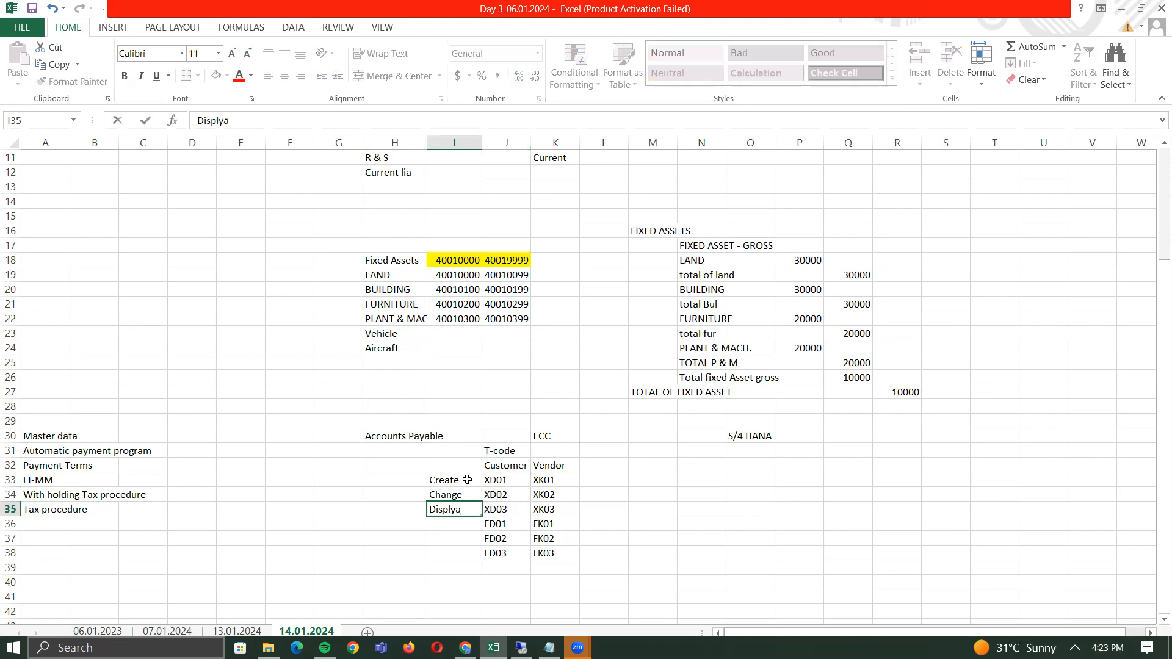
key("Tab")
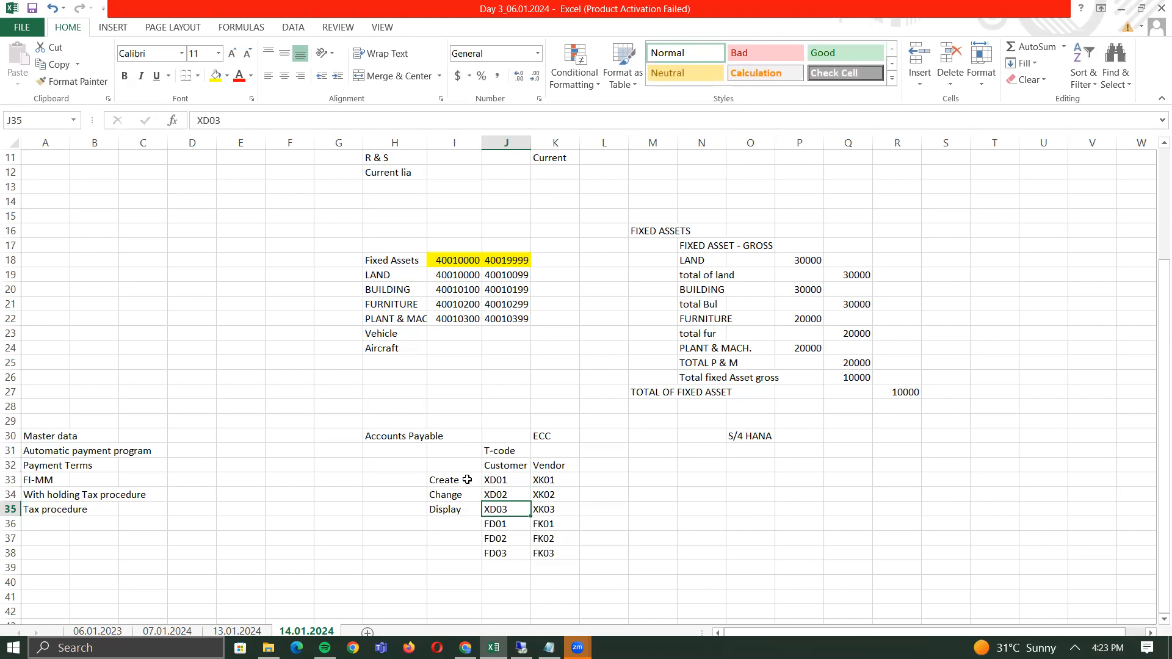
key("Left")
key("Up")
key("Up")
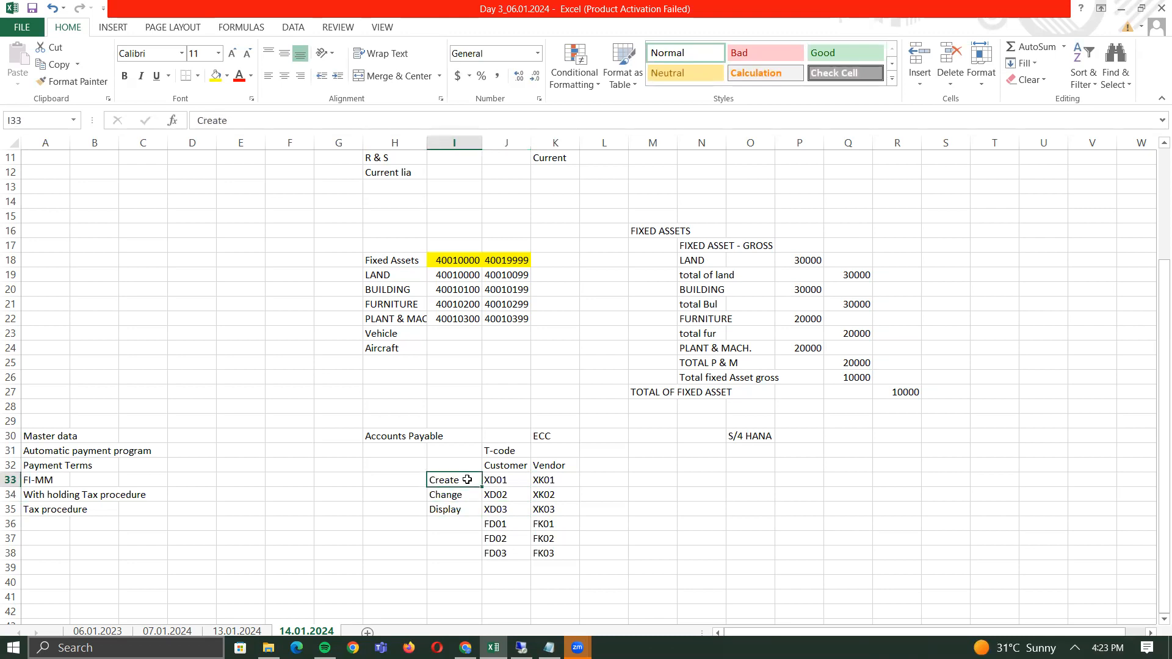
- Copy the Create, Change, Display labels down beside FD01–FD03 in I36:I38
key("shift+Down")
key("shift+Down")
key("ctrl+c")
key("Down")
key("Down")
key("Down")
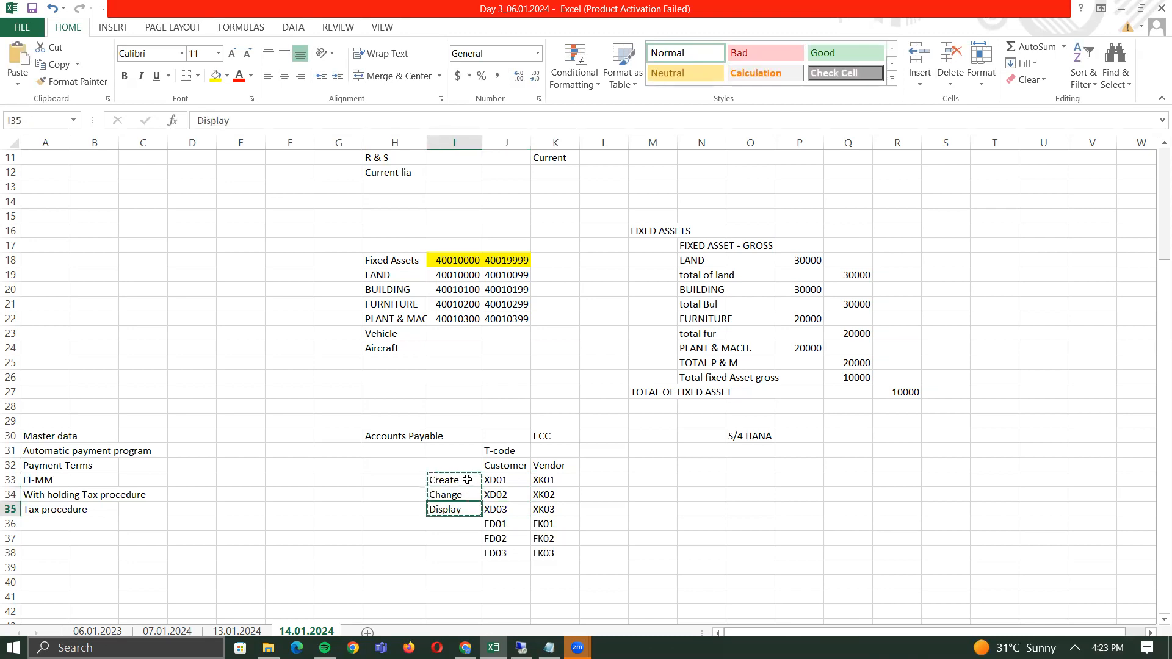
key("ctrl+v")
key("Right")
key("Right")
key("Up")
key("Up")
key("Up")
key("Left")
key("Left")
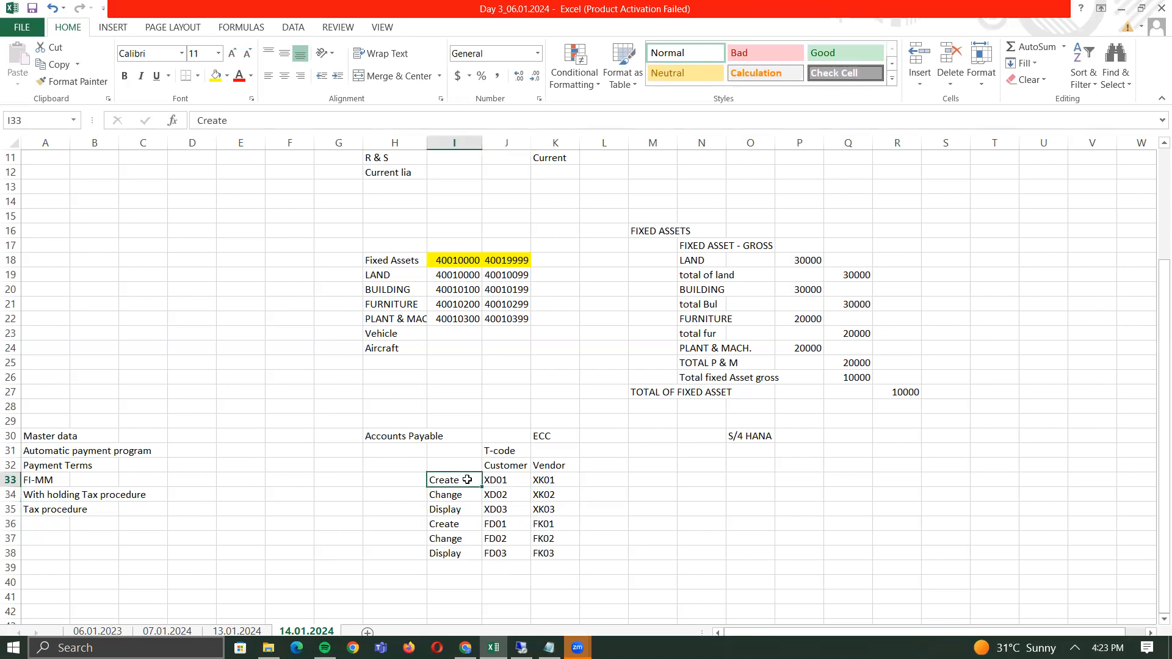
- Copy all six action labels into L33:L38 beside the vendor codes
key("ctrl+shift+Down")
key("ctrl+c")
key("Right")
key("Right")
key("Right")
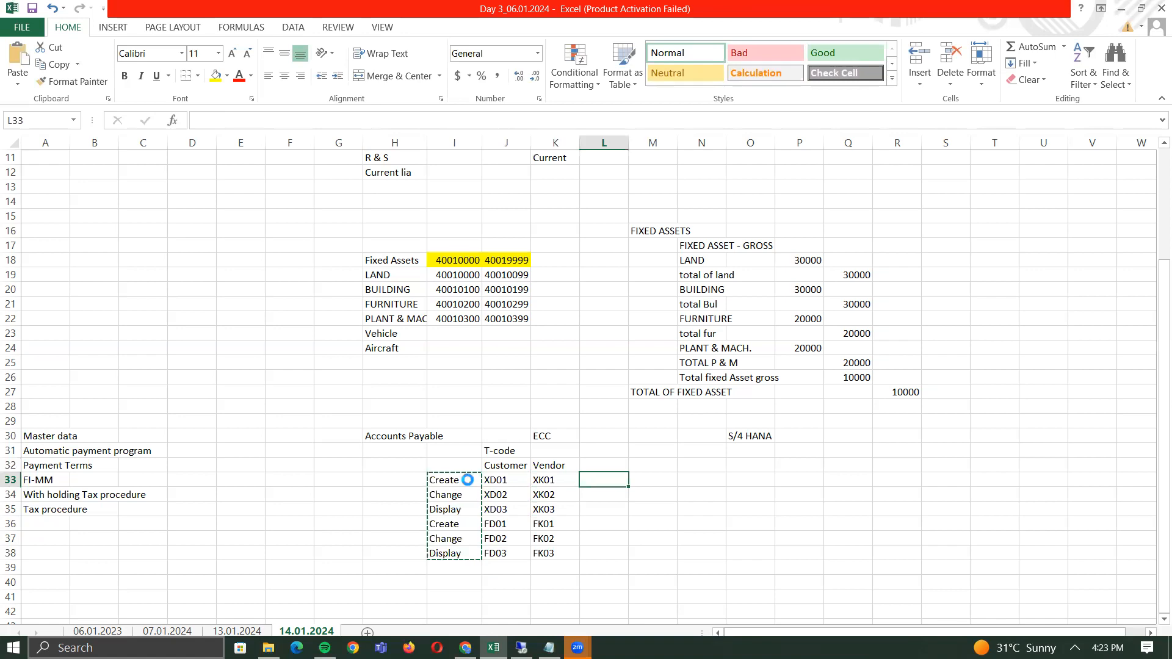
key("ctrl+v")
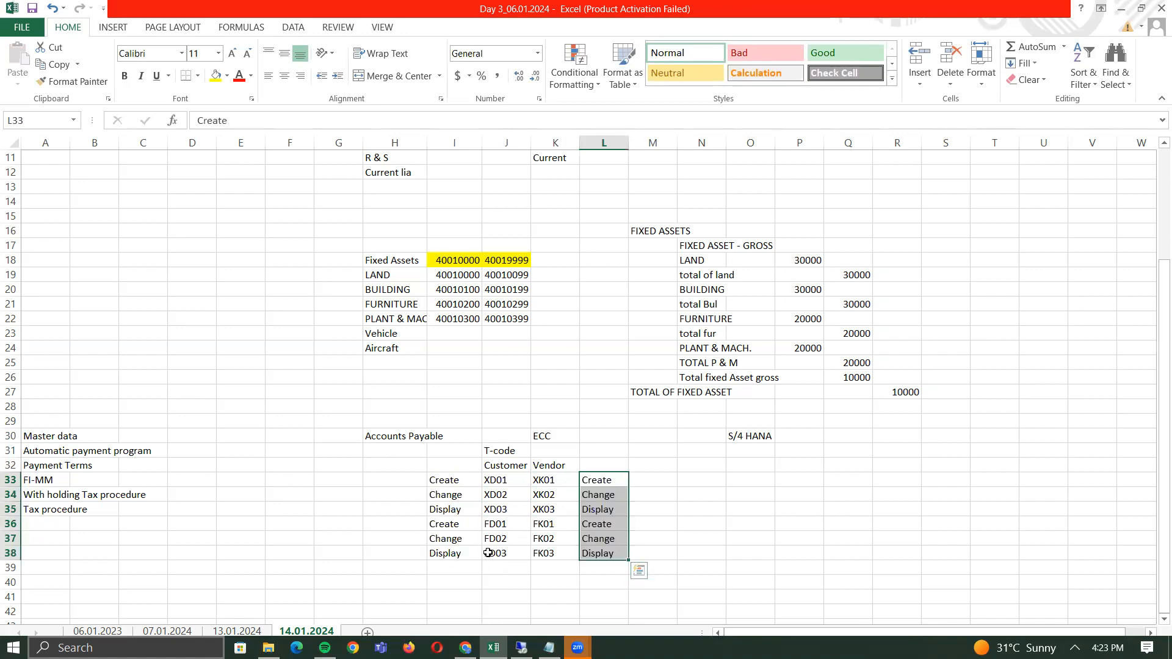
left_click(515, 469)
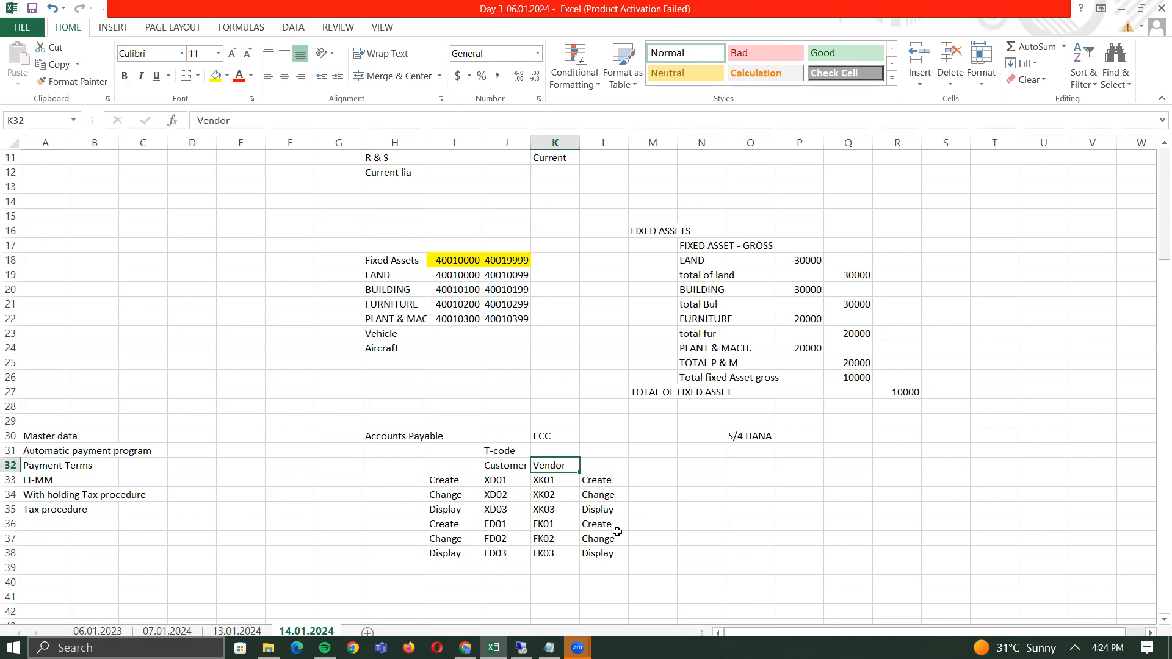
- Type 'BP' in O32 beneath the S/4 HANA heading
left_click(753, 466)
type("BP")
key("Return")
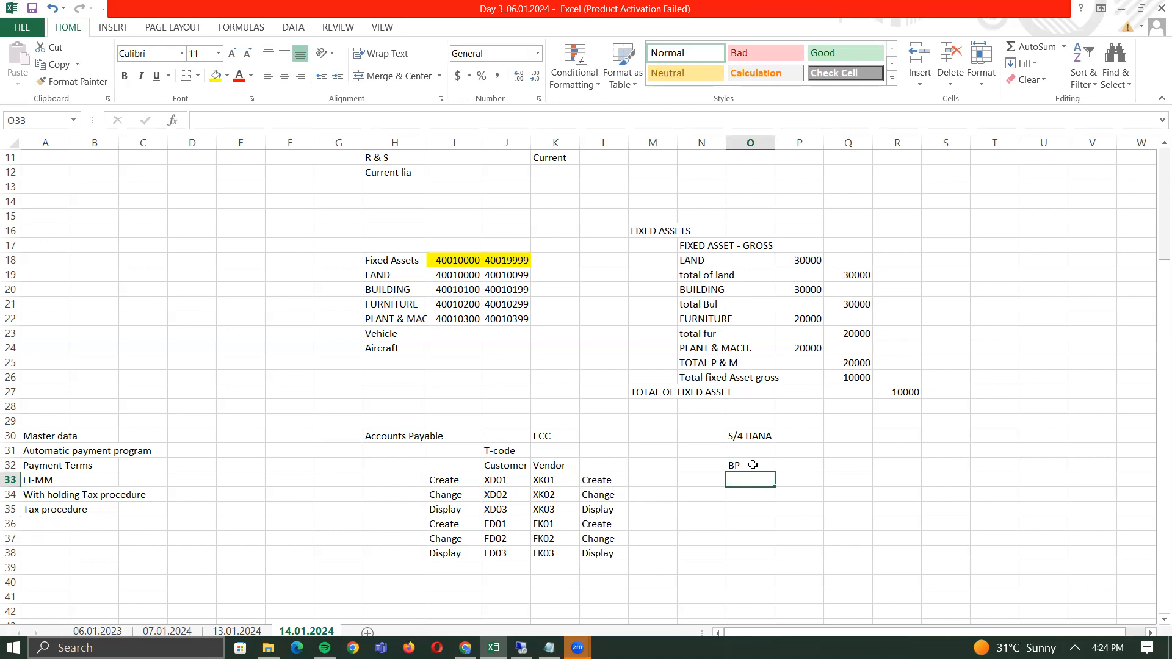
key("Up")
key("Right")
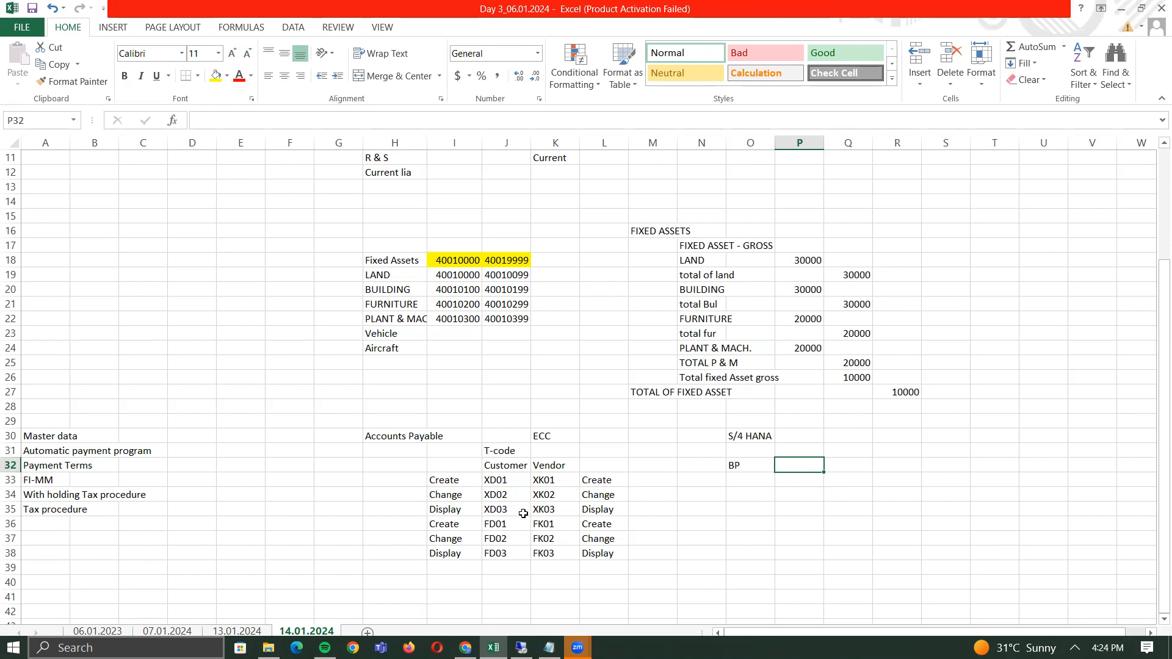
left_click(754, 478)
left_click(747, 454)
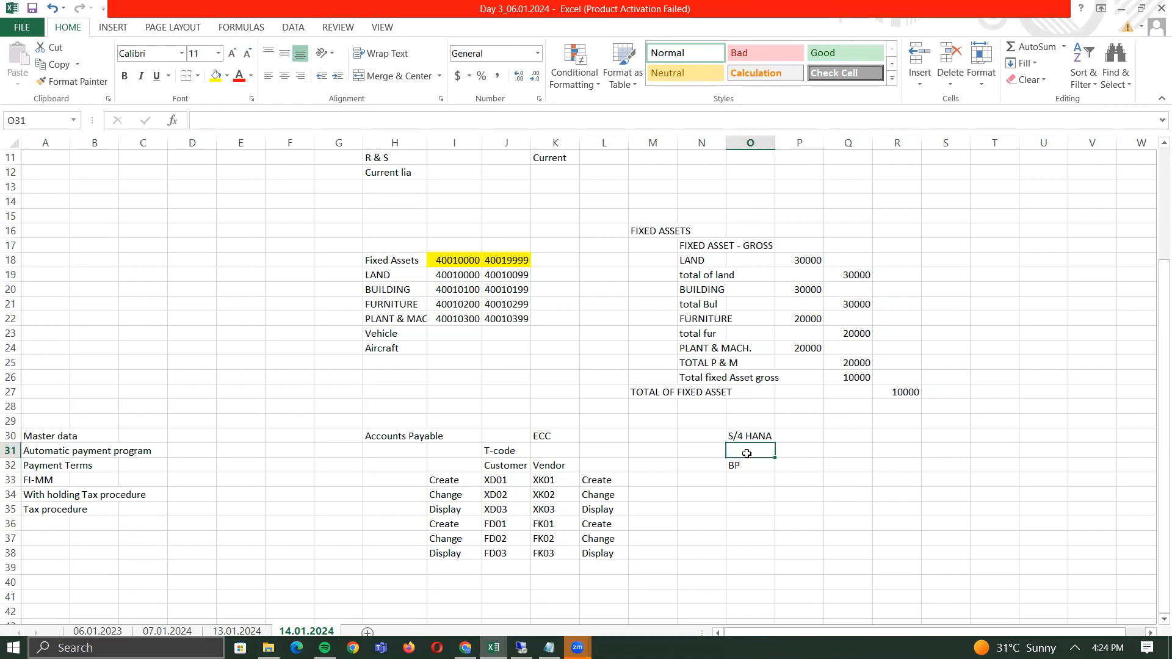
left_click(750, 467)
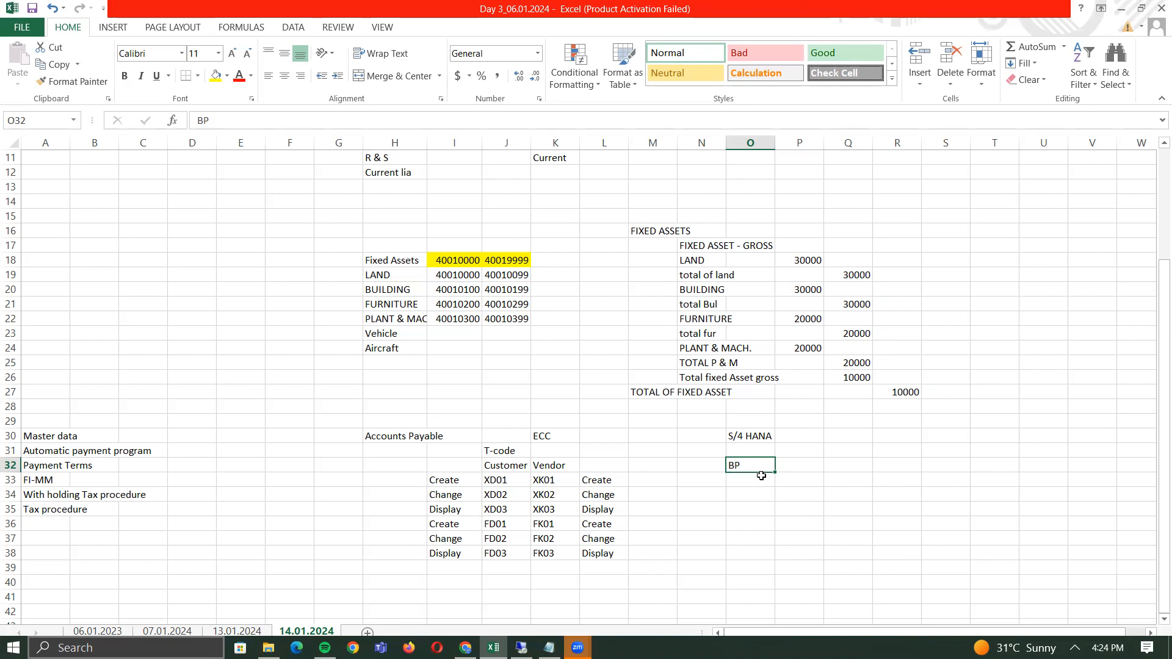
left_click(552, 481)
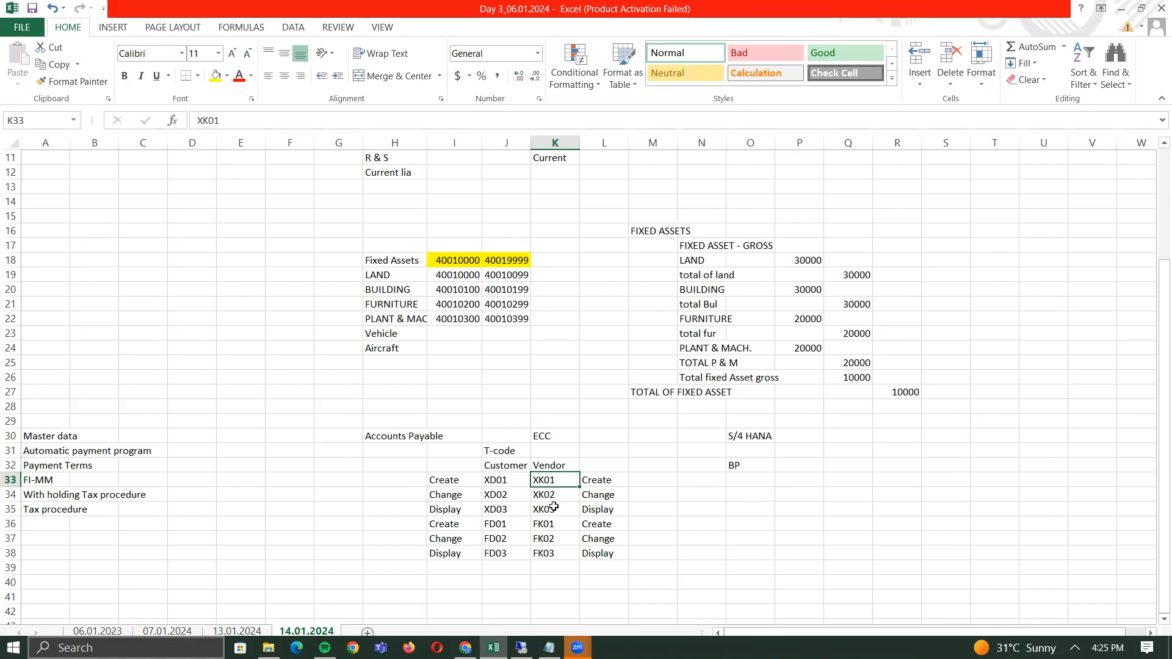
left_click(505, 529)
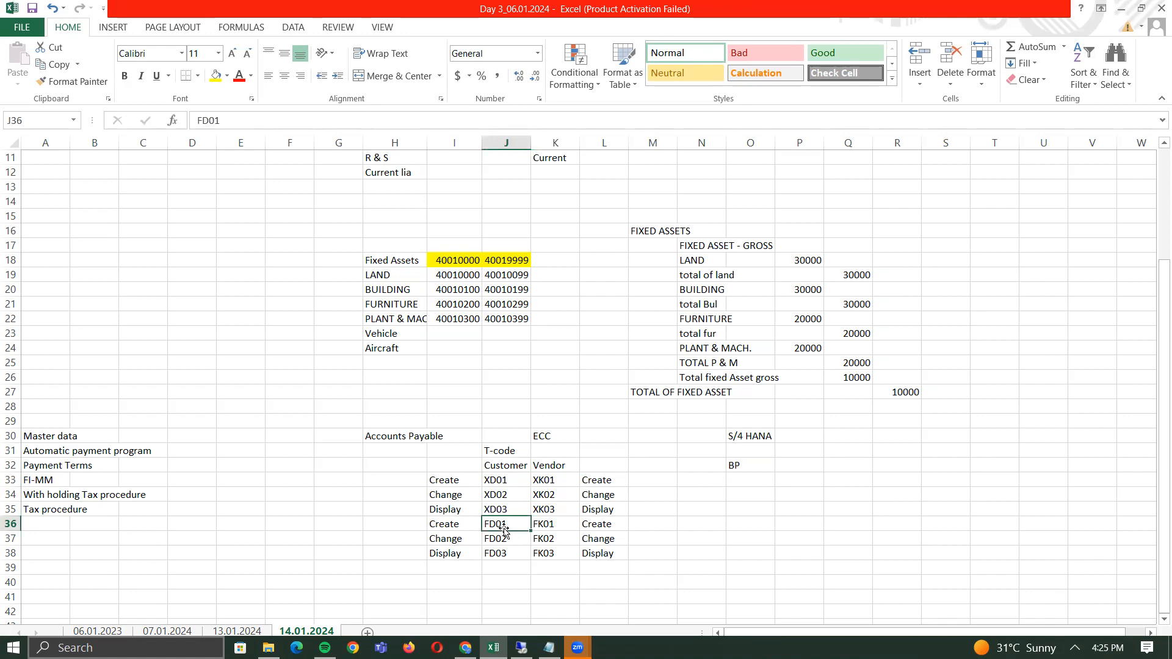
left_click(509, 480)
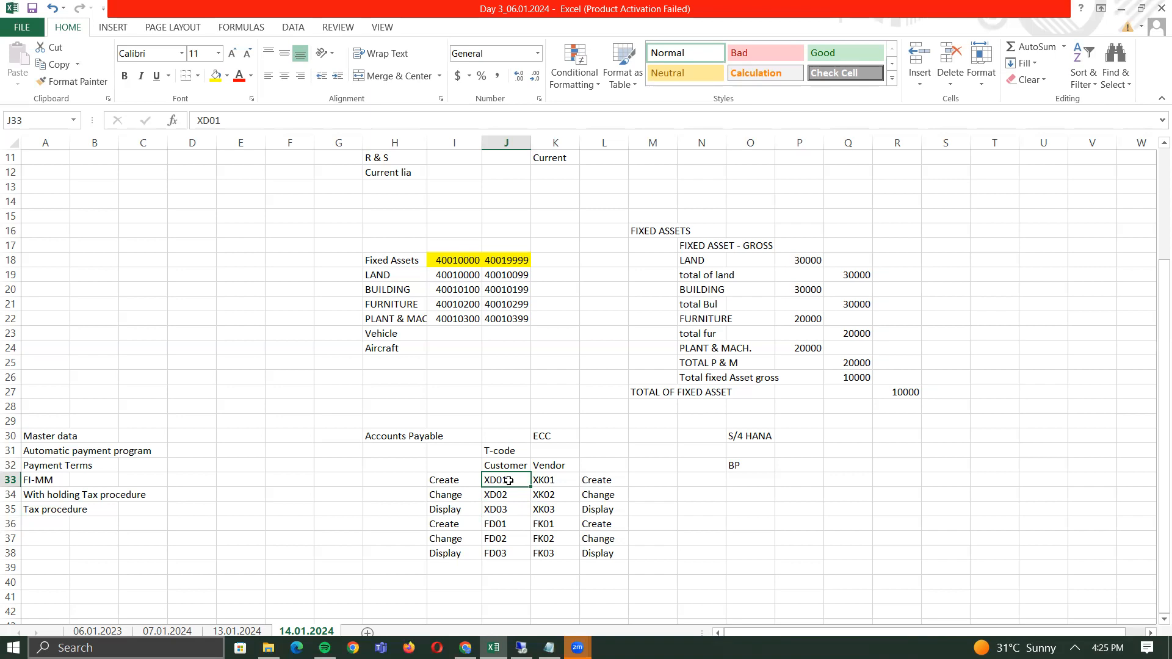
left_click(742, 466)
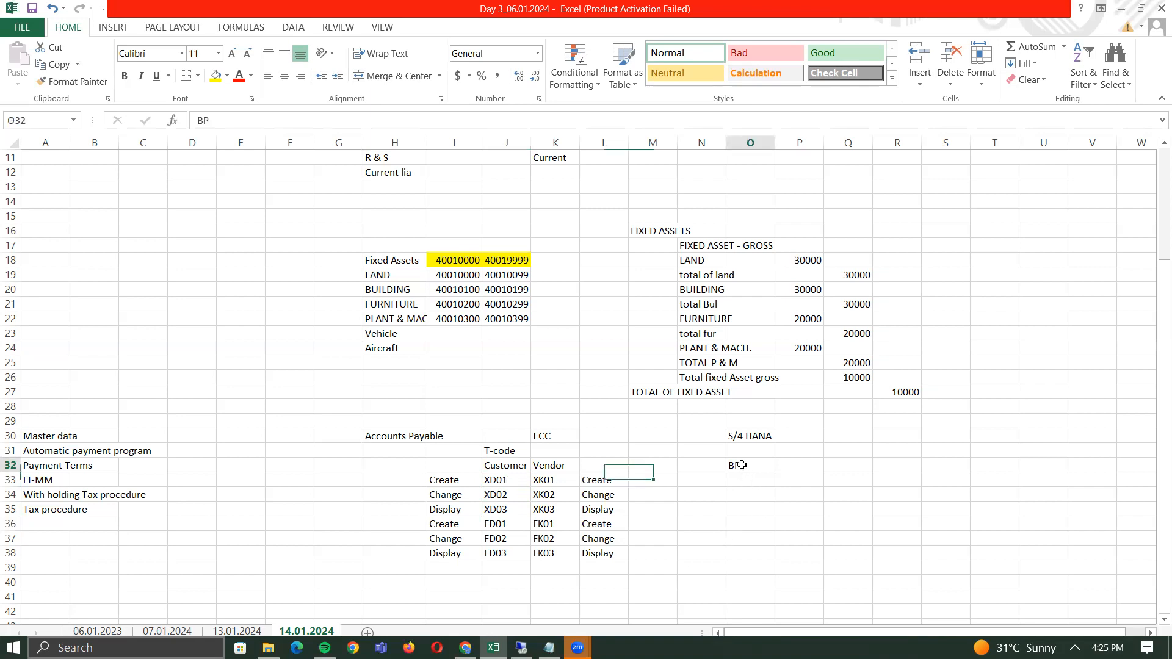
left_click(500, 506)
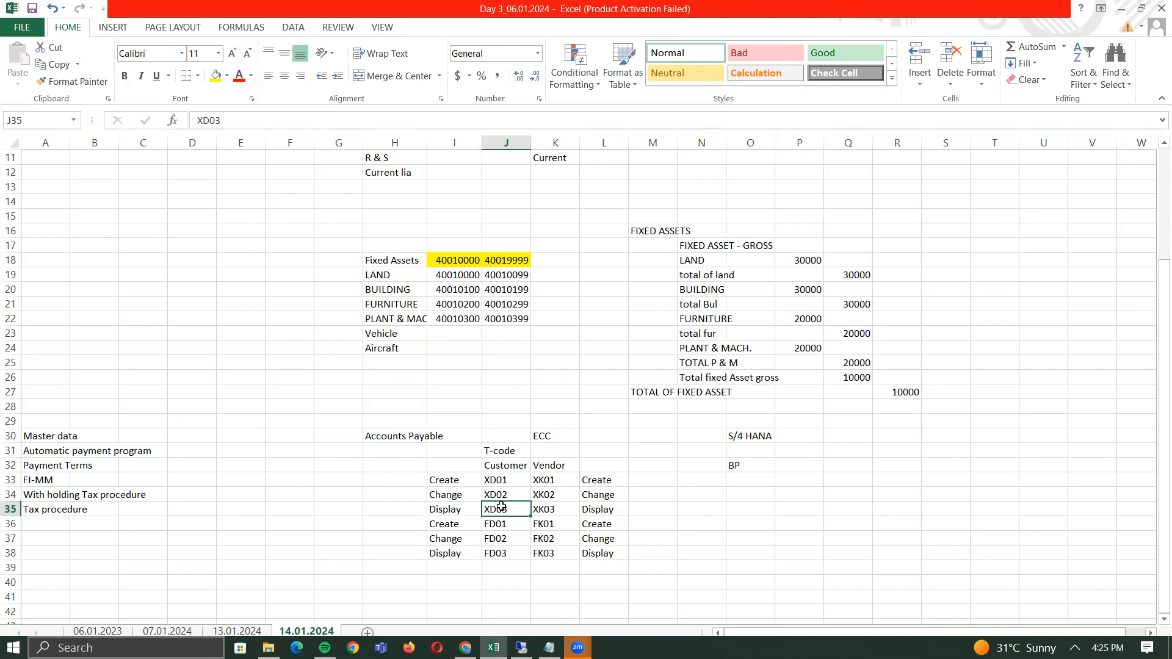
left_click(739, 467)
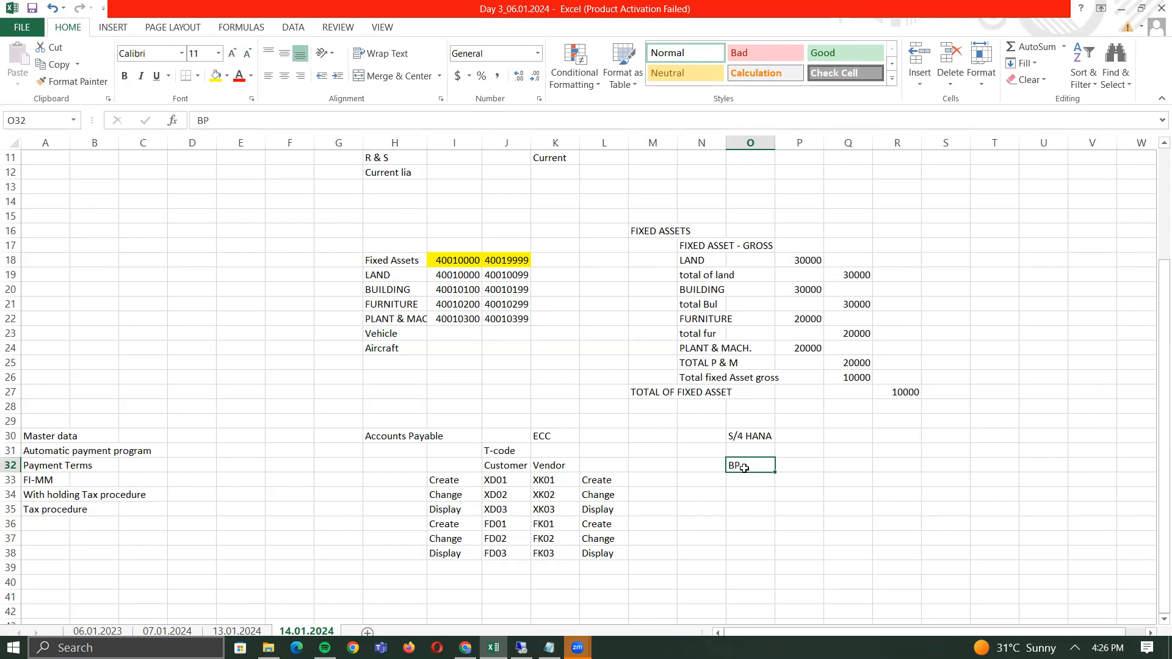
- Enter '10CR' in P32 and '8Cr' in Q32 to the right of BP
key("Right")
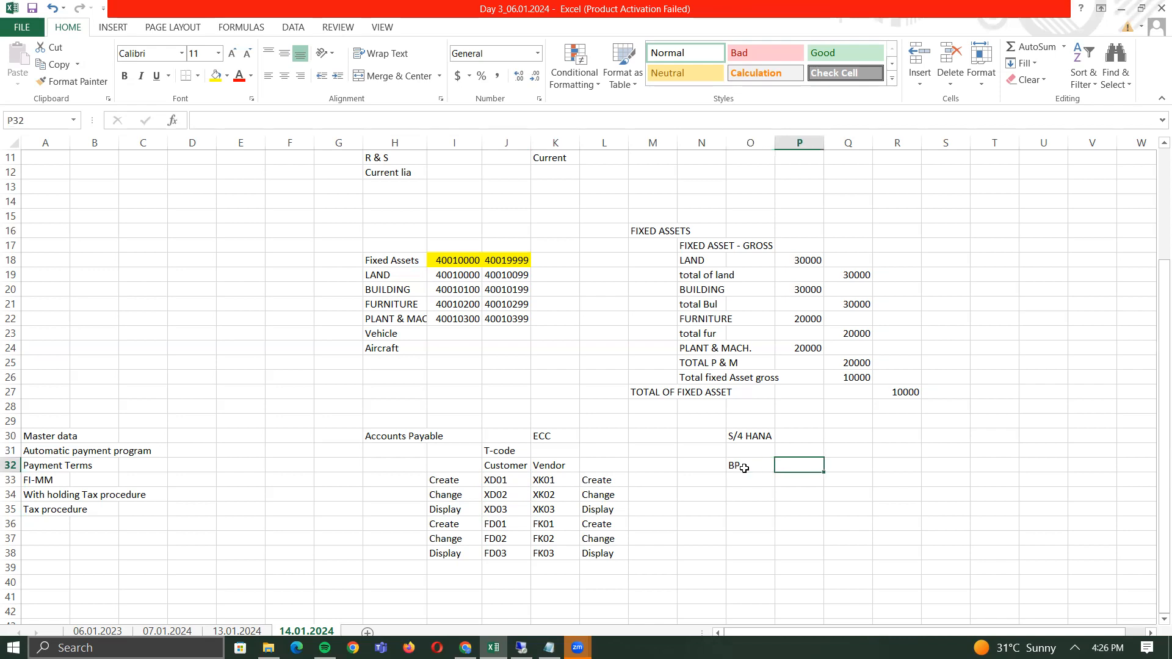
type("10CR")
key("Return")
key("Up")
key("Right")
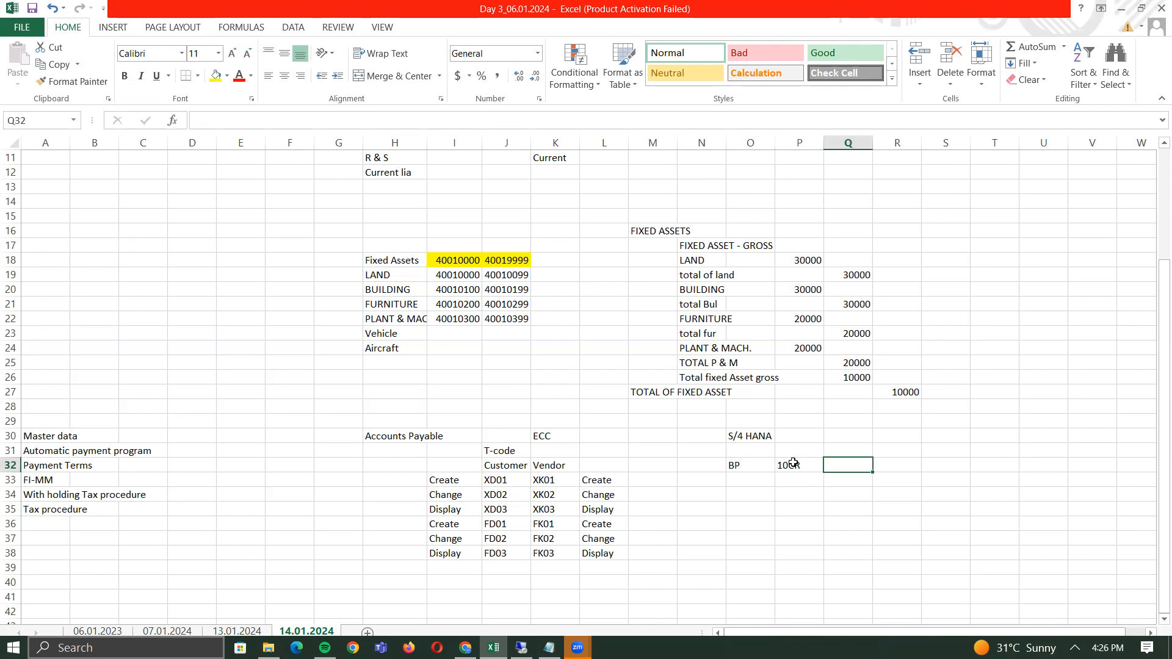
type("8Cr")
key("Return")
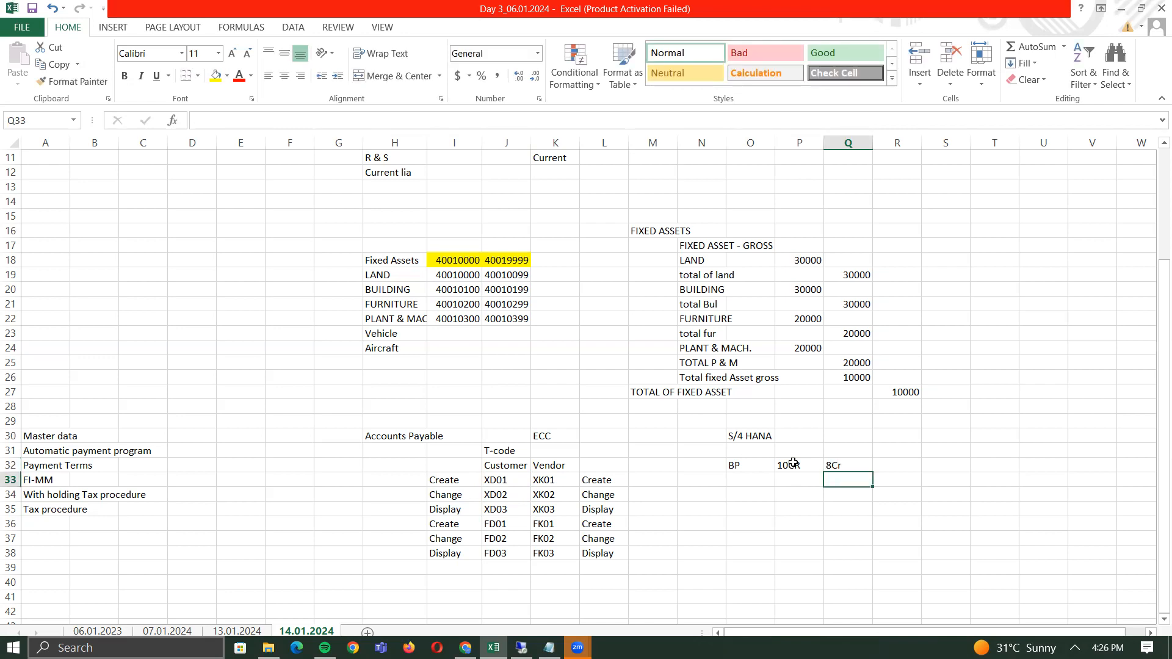
key("Left")
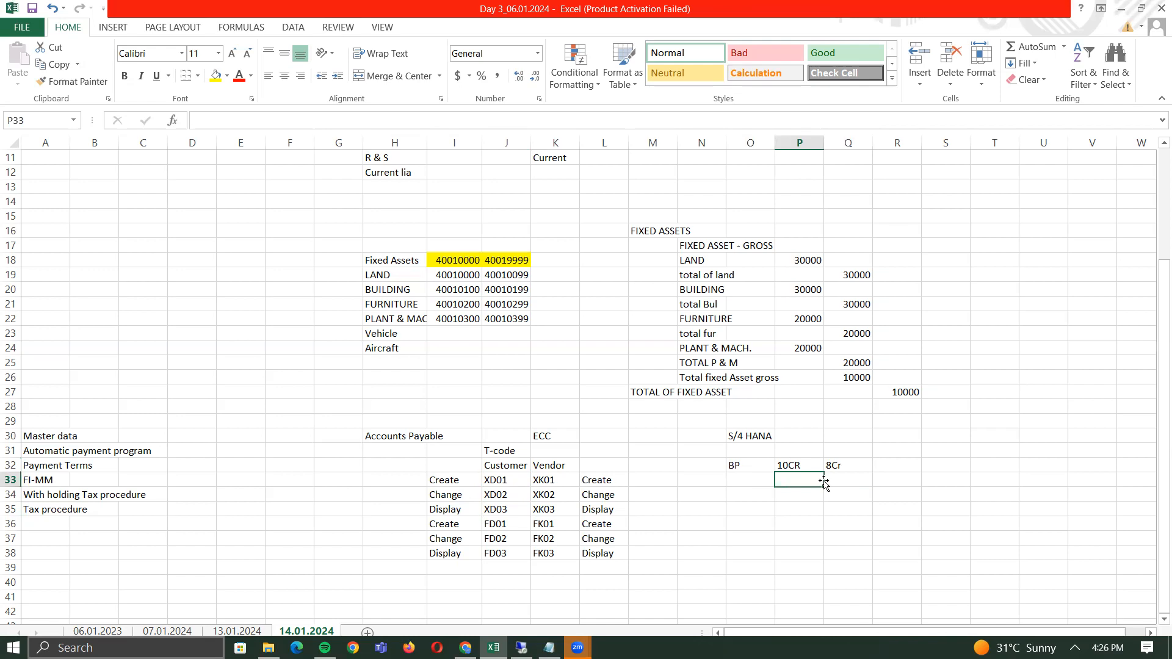
left_click(746, 463)
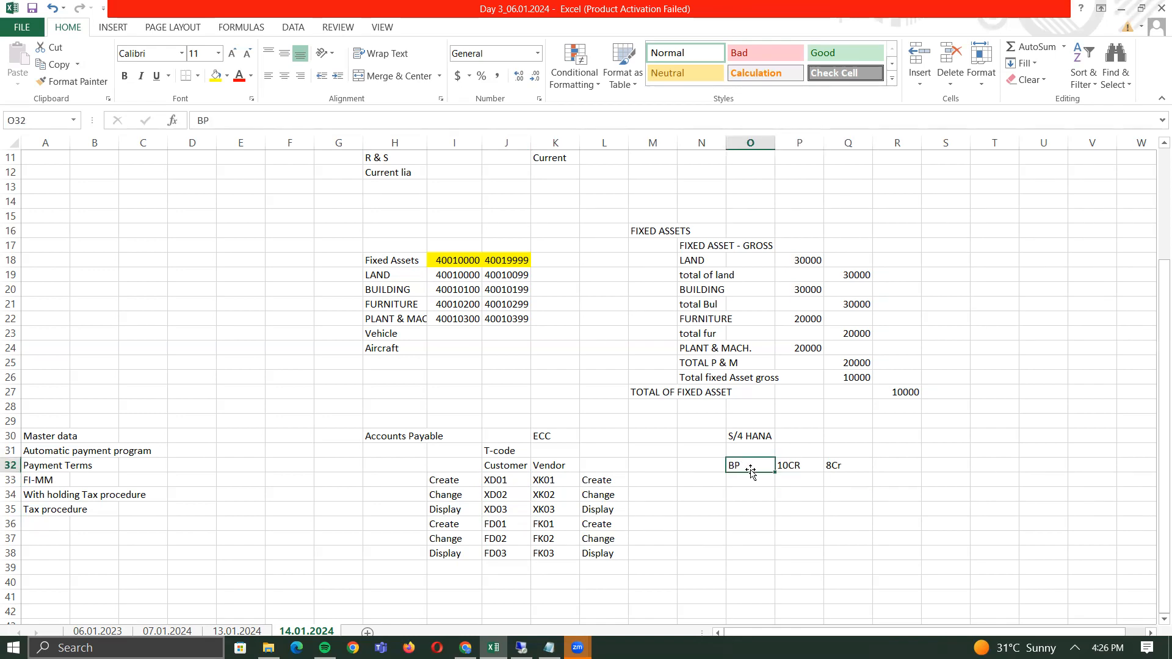
left_click(528, 434)
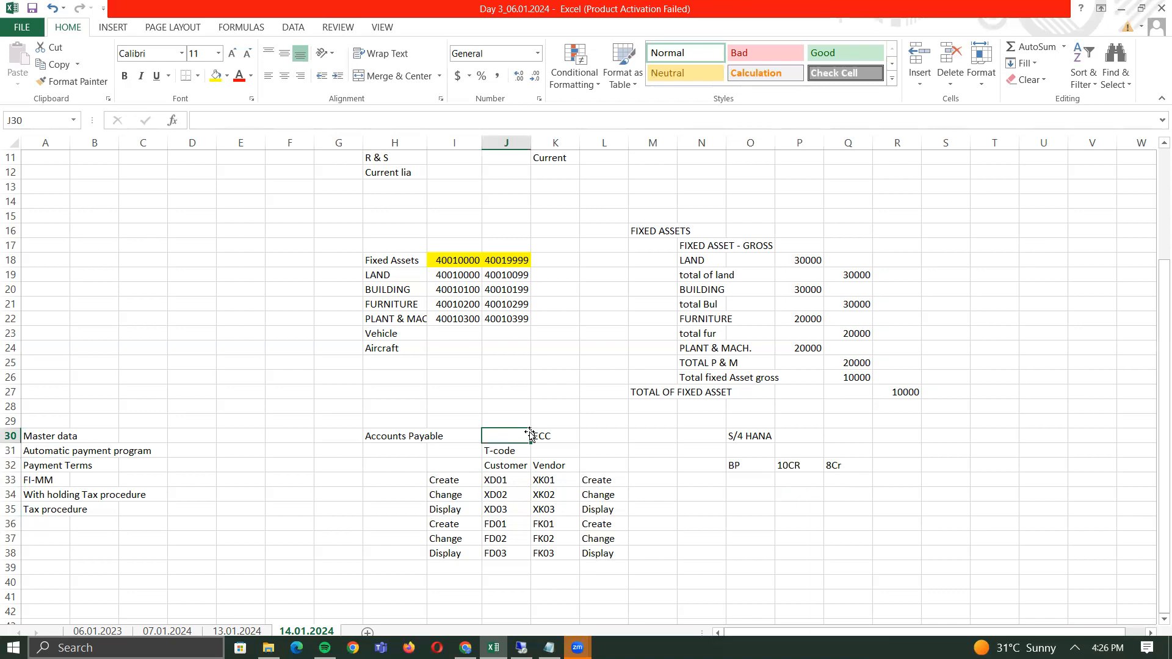
left_click(743, 468)
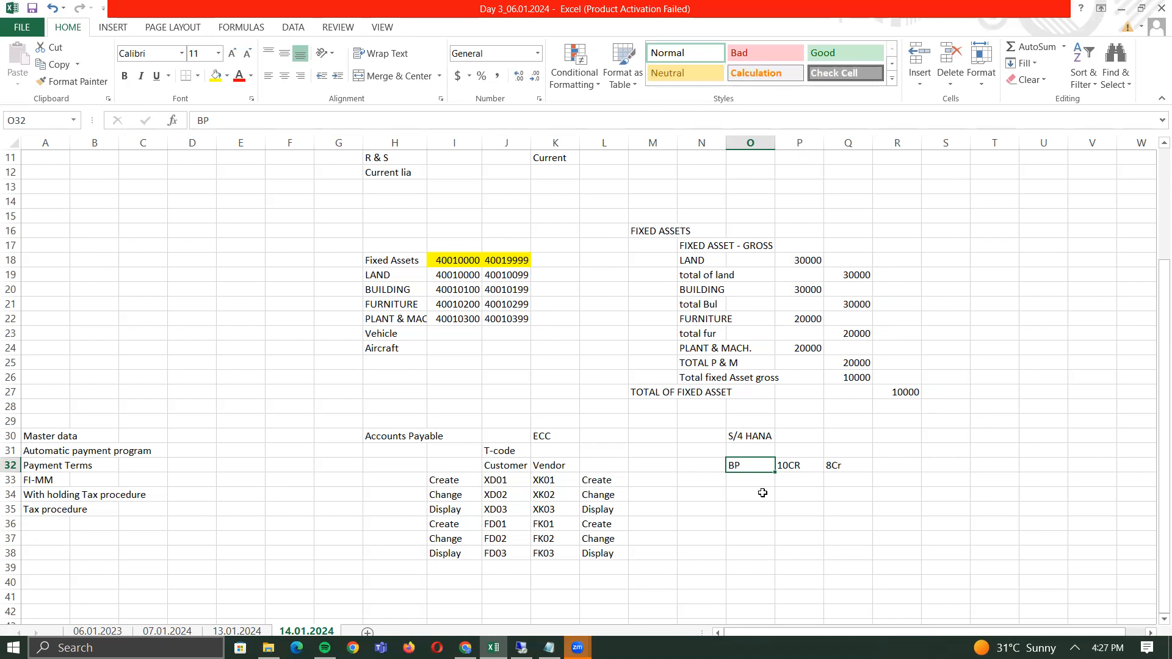
left_click(791, 468)
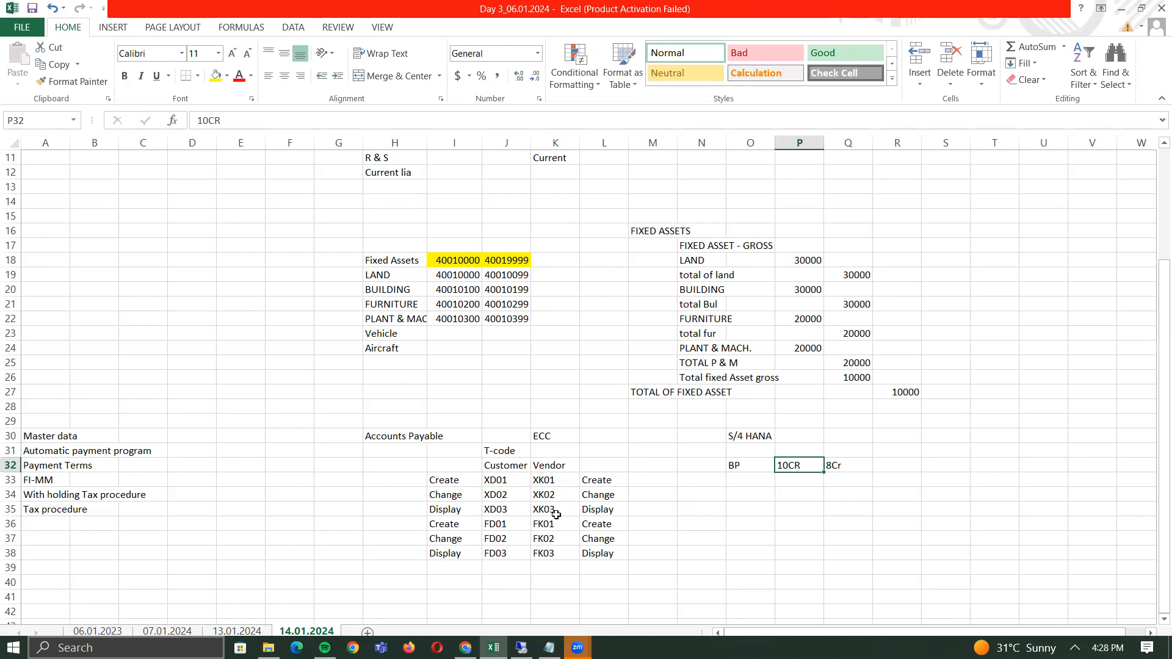
- Enter the heading 'General Data' in cell L41 below the table
left_click(720, 526)
key("Down")
key("Down")
key("Down")
key("Down")
key("Down")
key("Down")
key("Down")
key("Down")
key("Down")
scroll(720, 527, "down", 2)
key("Up")
key("Up")
key("Up")
key("Up")
key("Left")
key("Left")
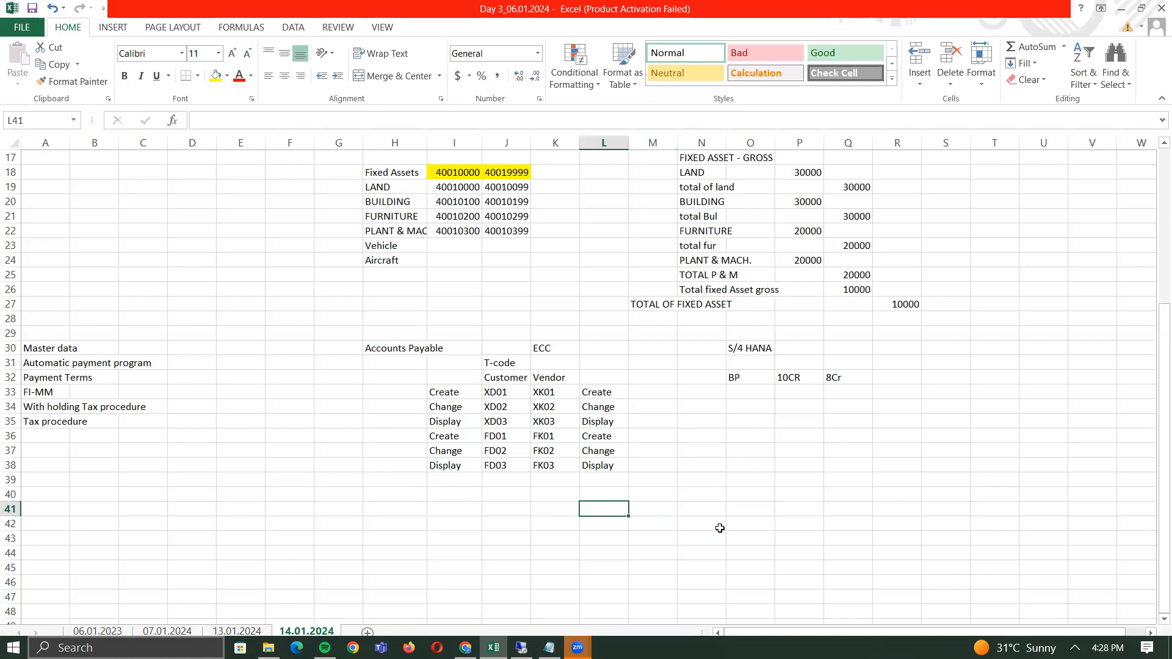
type("GEneral ")
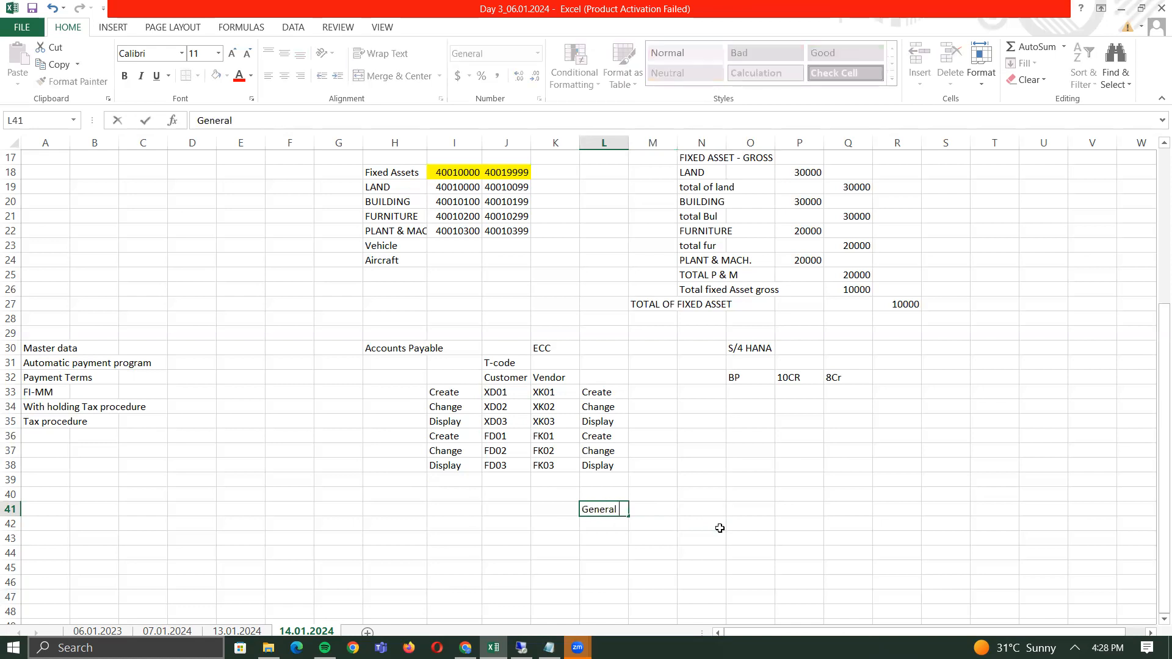
type("Datat")
key("Return")
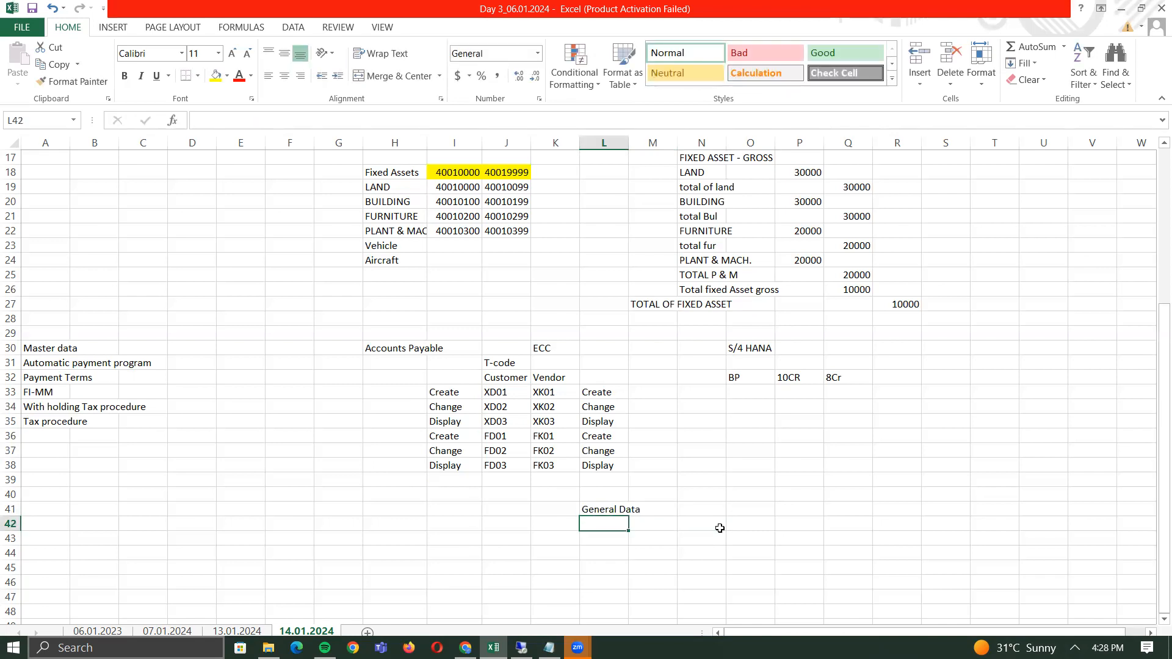
- List Name, Address, Contact detail and Tax Reg. No. under it in L42–L45
type("Name")
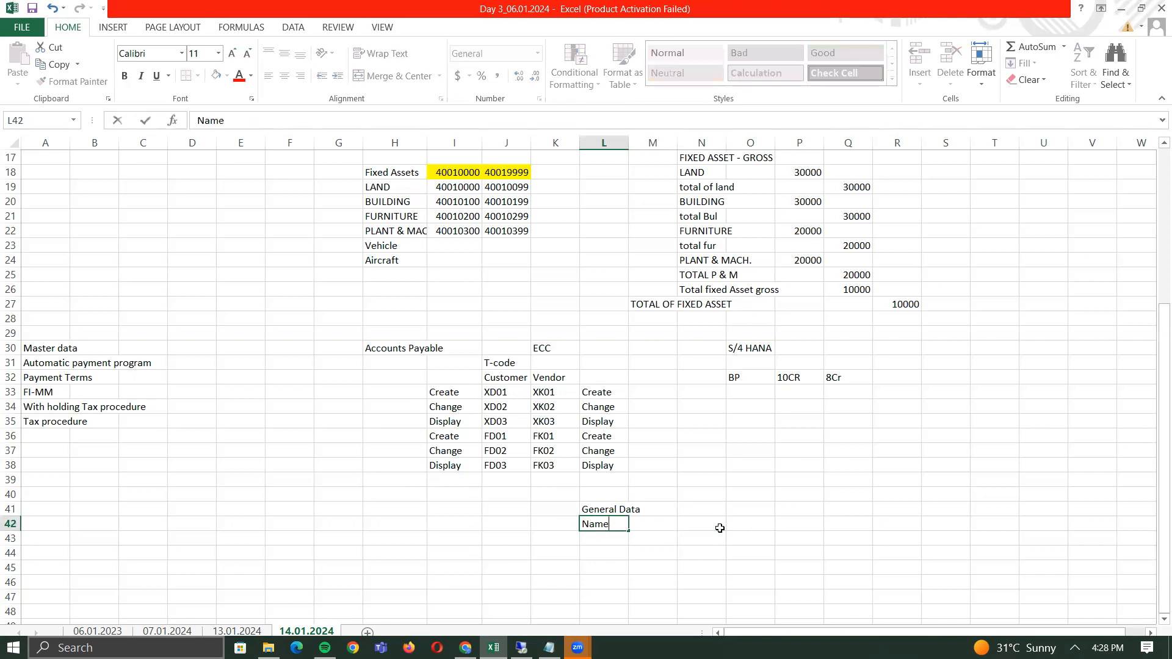
key("Return")
type("Address")
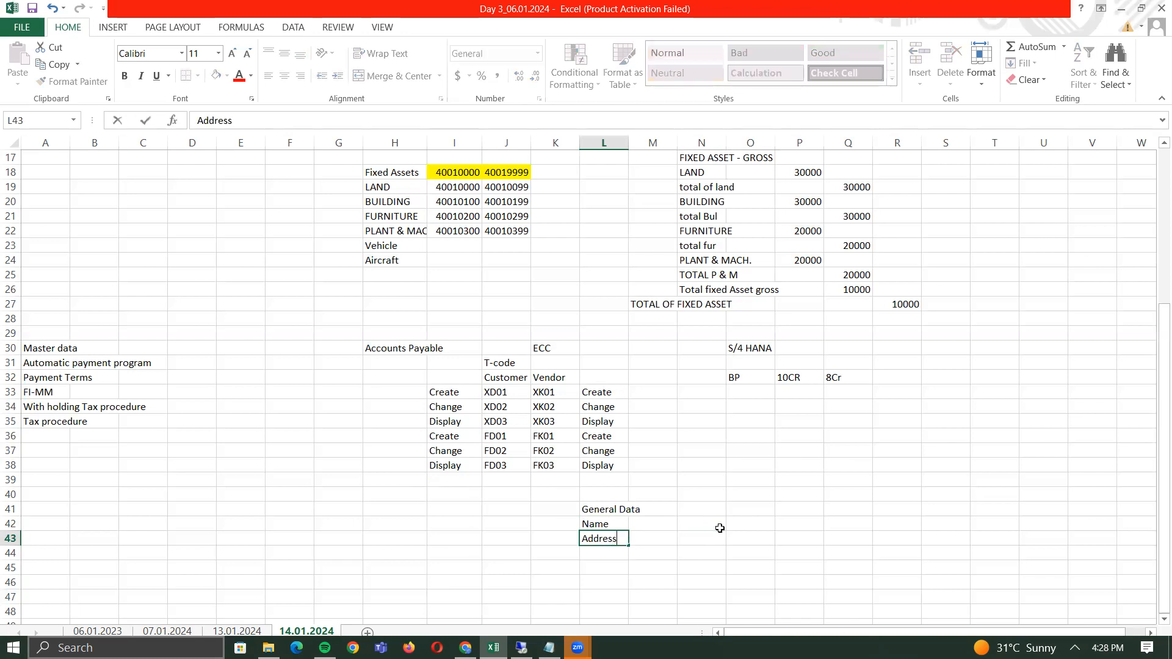
key("Return")
type("Contact")
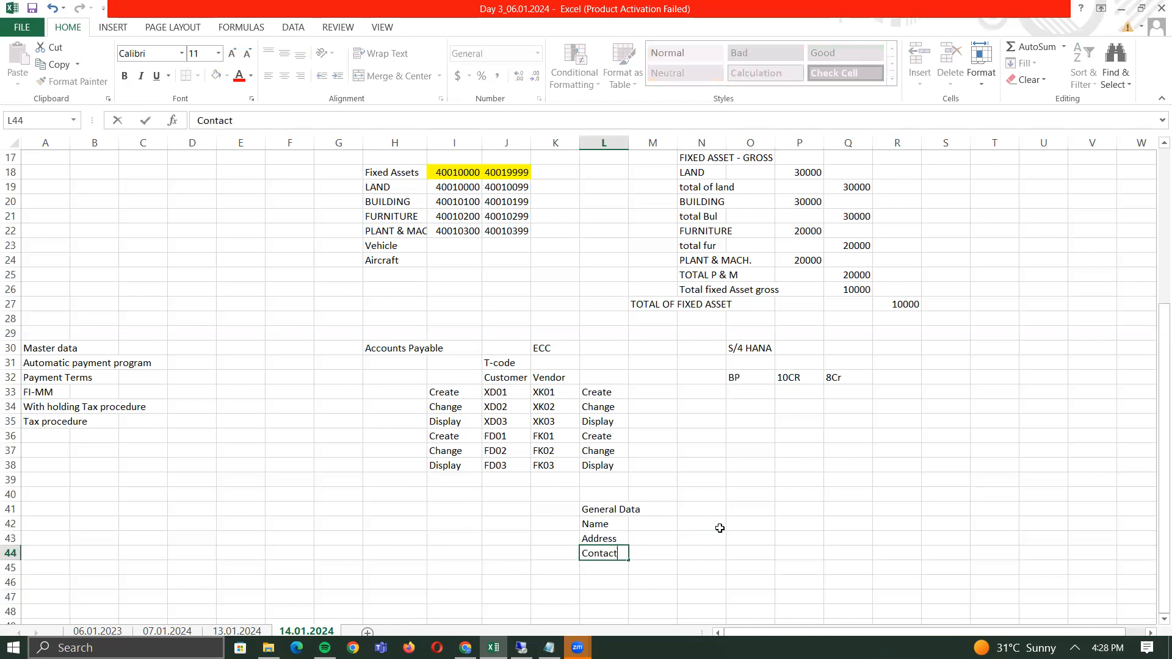
type(" detail")
key("Return")
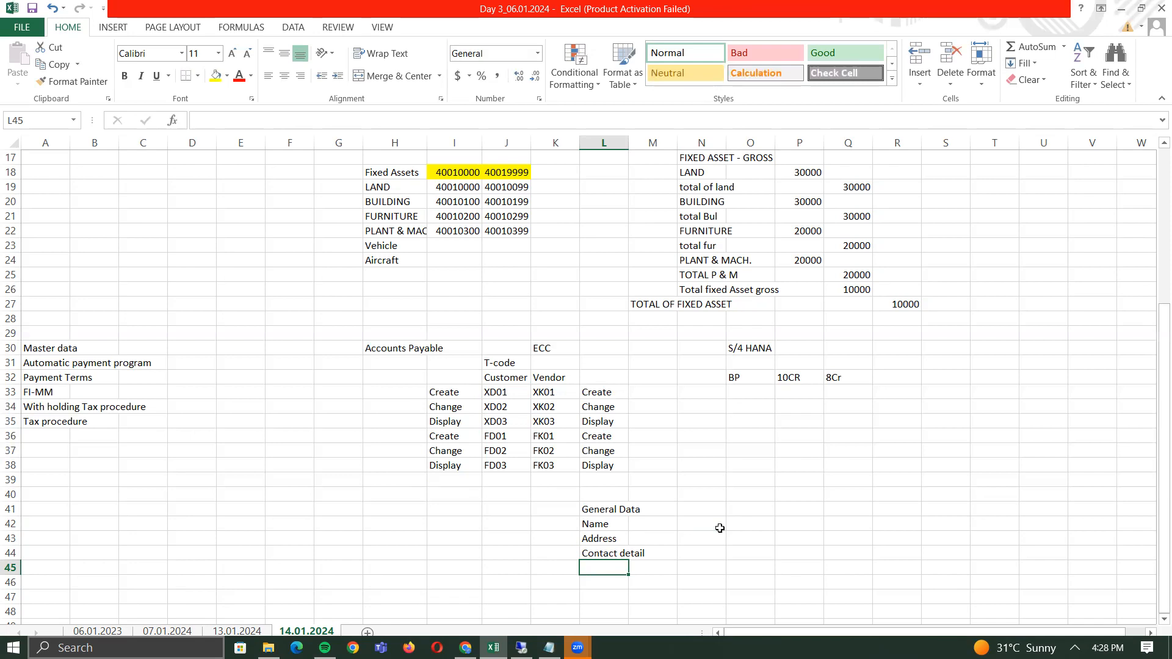
type("T")
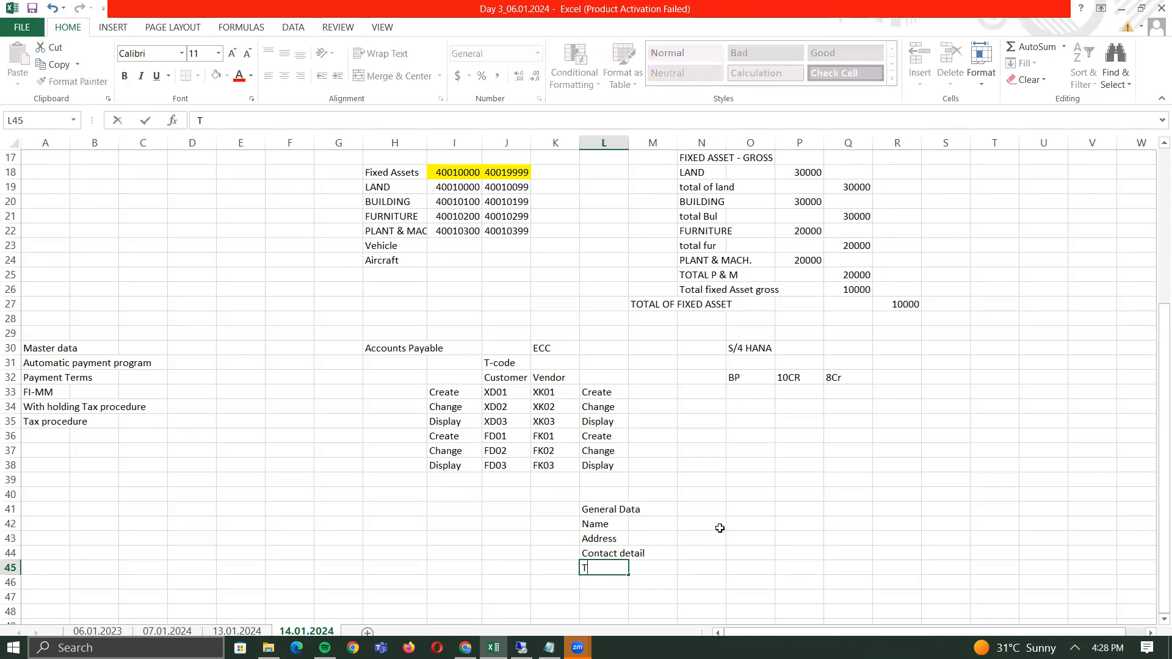
type("ax Reg. No.")
key("Return")
key("Up")
key("Up")
key("Up")
key("Up")
key("Up")
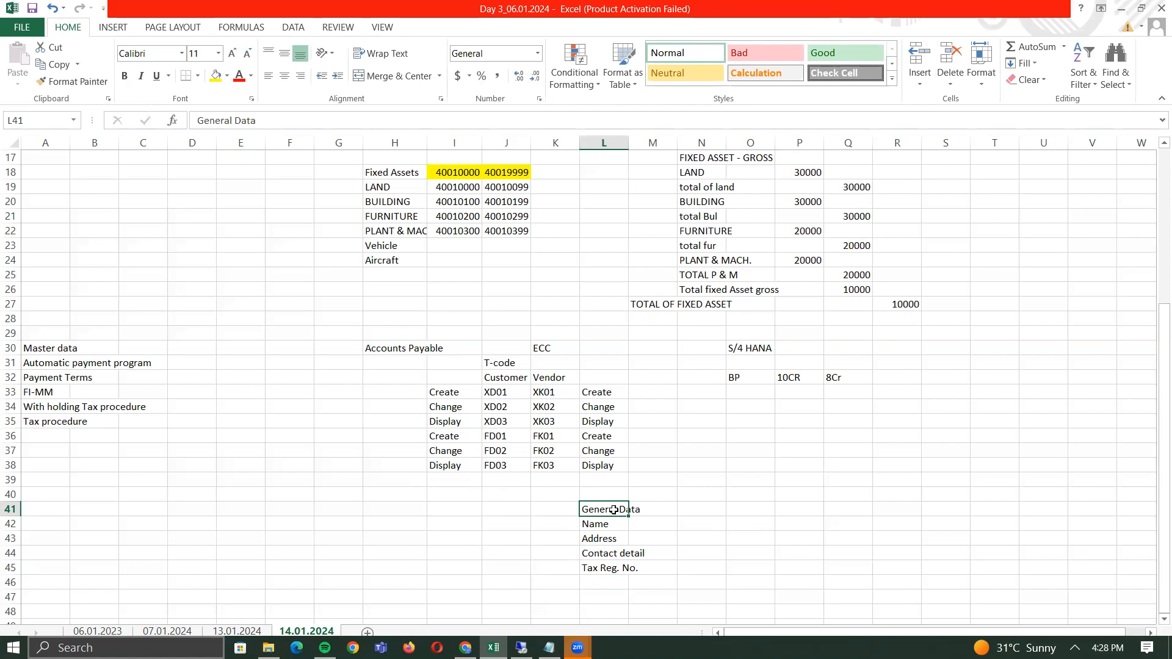
- Start a Company Code list in N41 with Sundry Creditors and Payment Terms below it
left_click(697, 506)
type("C")
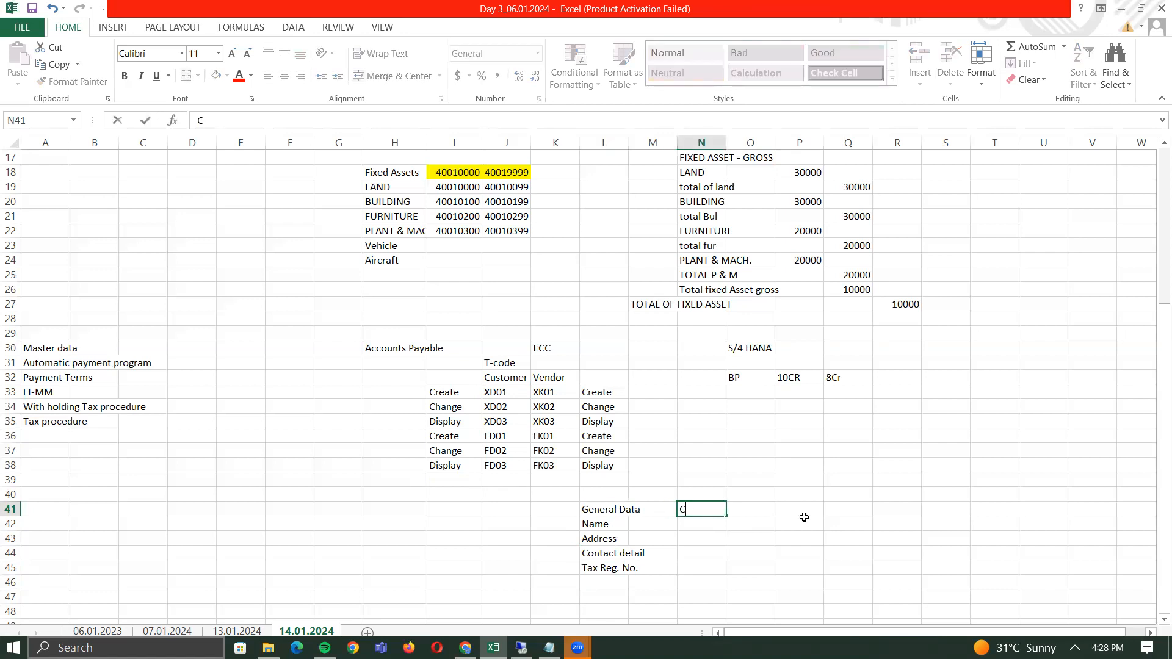
type("ompany Code")
key("ctrl+Return")
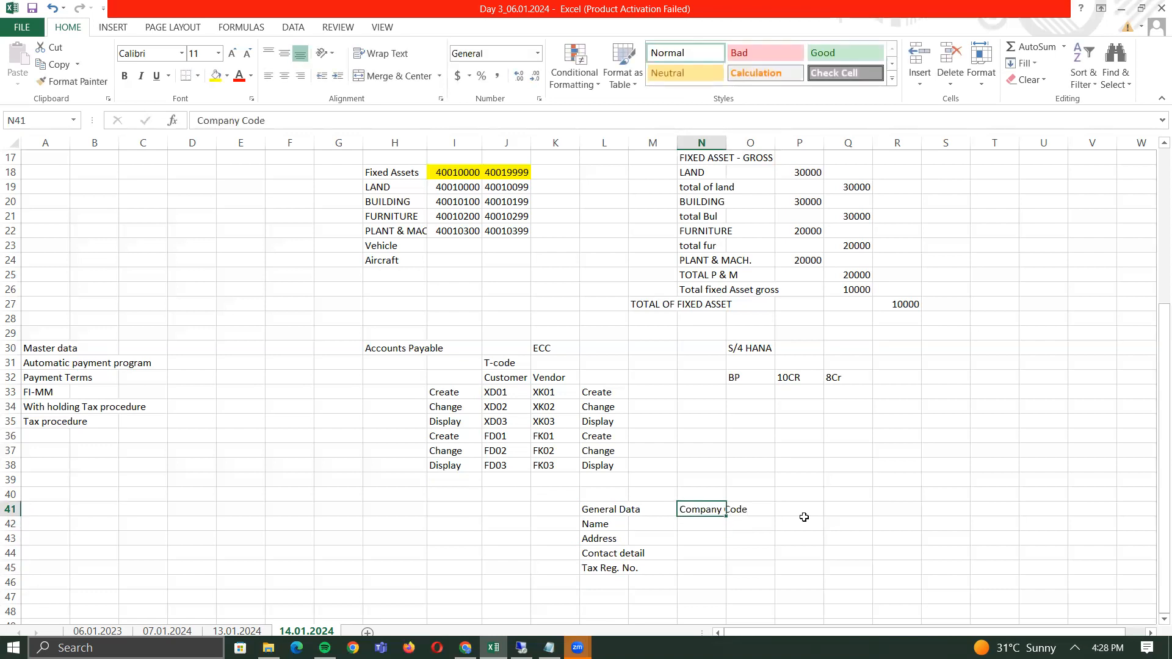
key("Return")
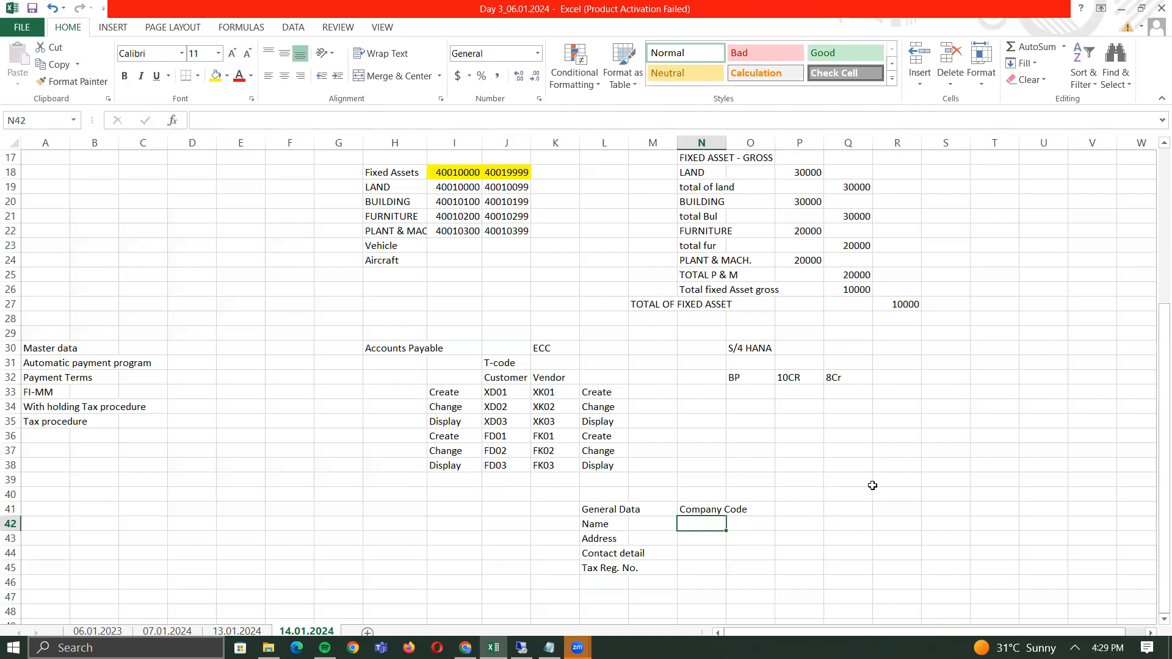
type("Sundry Crde")
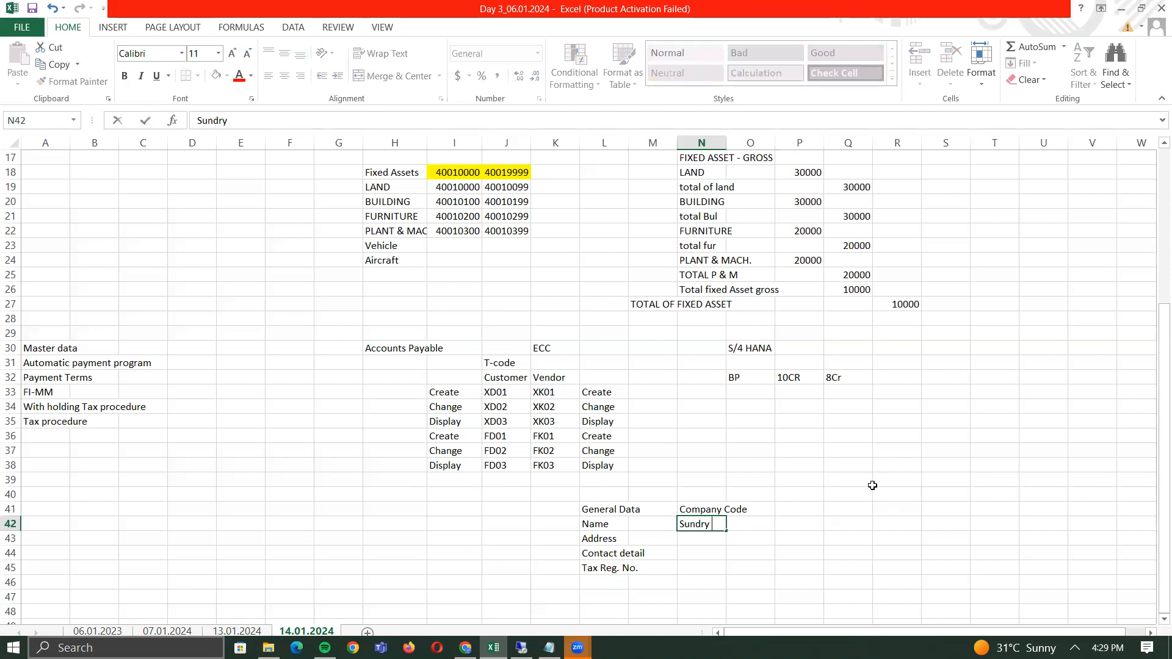
key("BackSpace")
key("BackSpace")
type("r")
key("BackSpace")
type("editors")
key("Return")
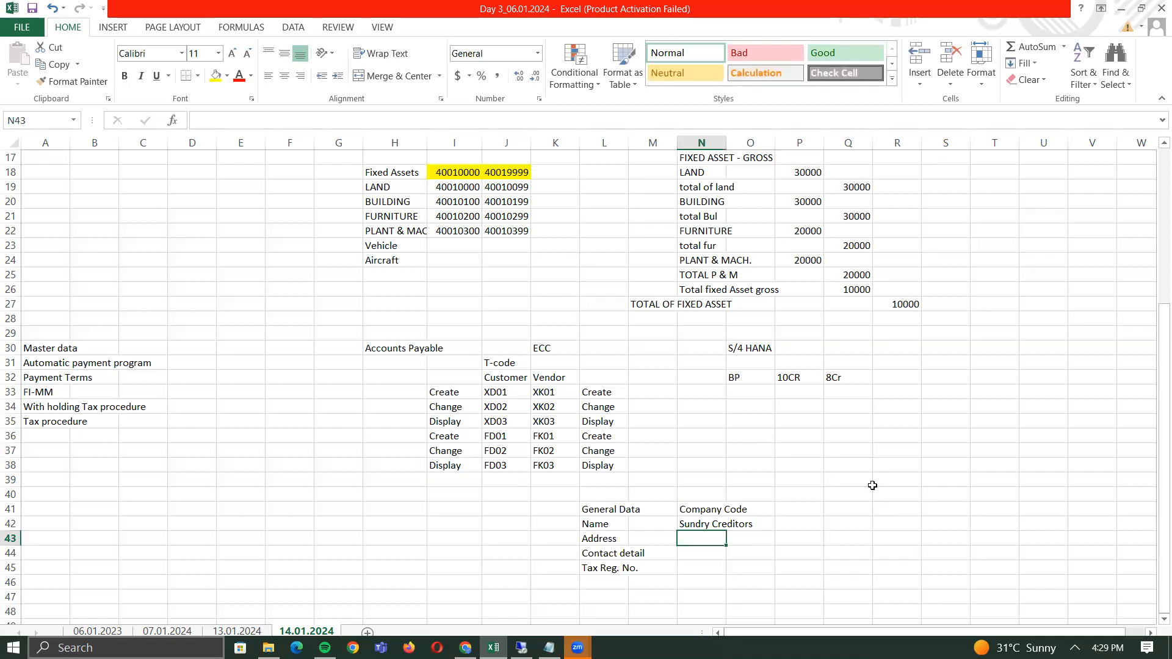
type("Payment ")
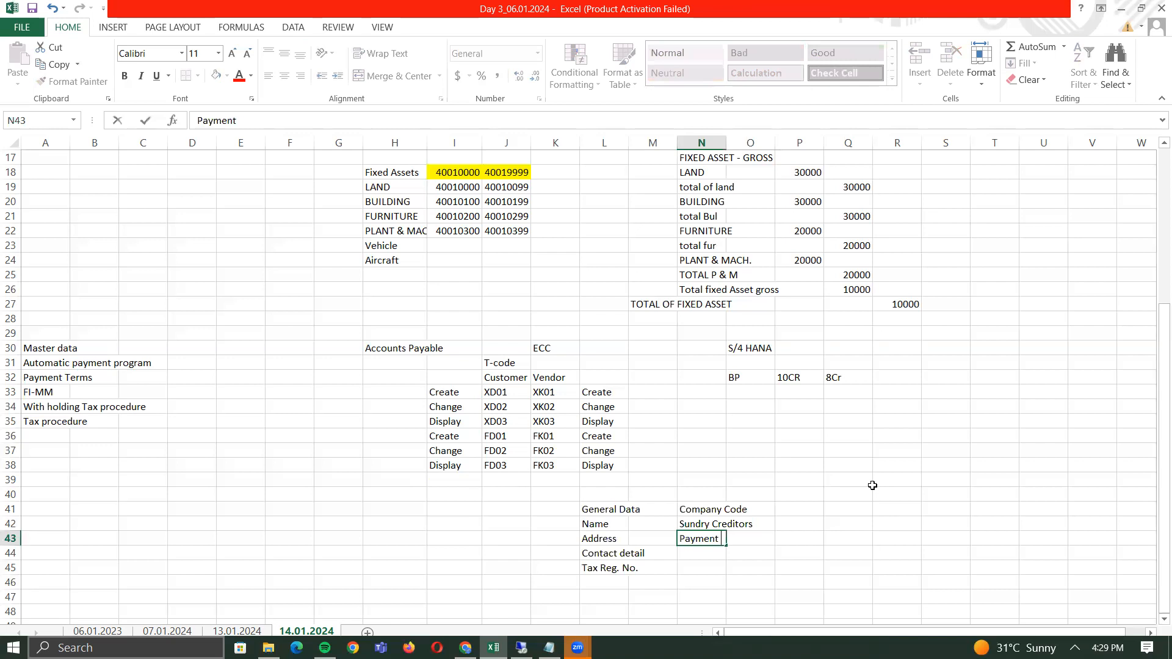
type("Terms")
key("Return")
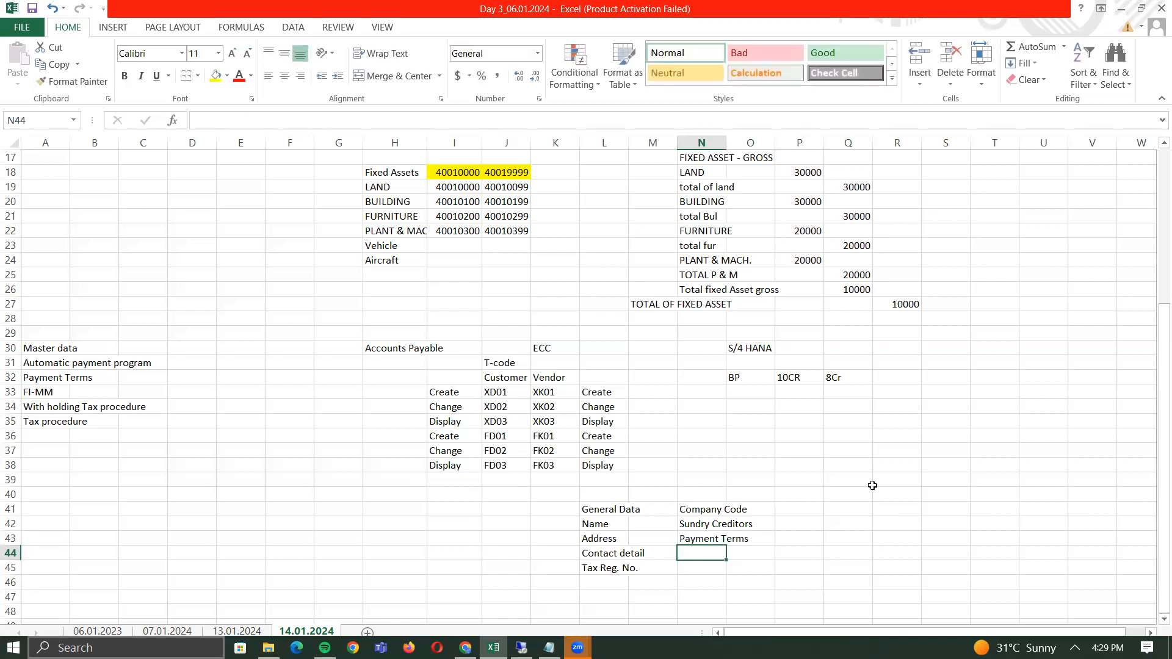
- Add Bank details in L46 to finish the General Data list
key("Down")
key("Down")
key("Left")
key("Left")
type("Bank details")
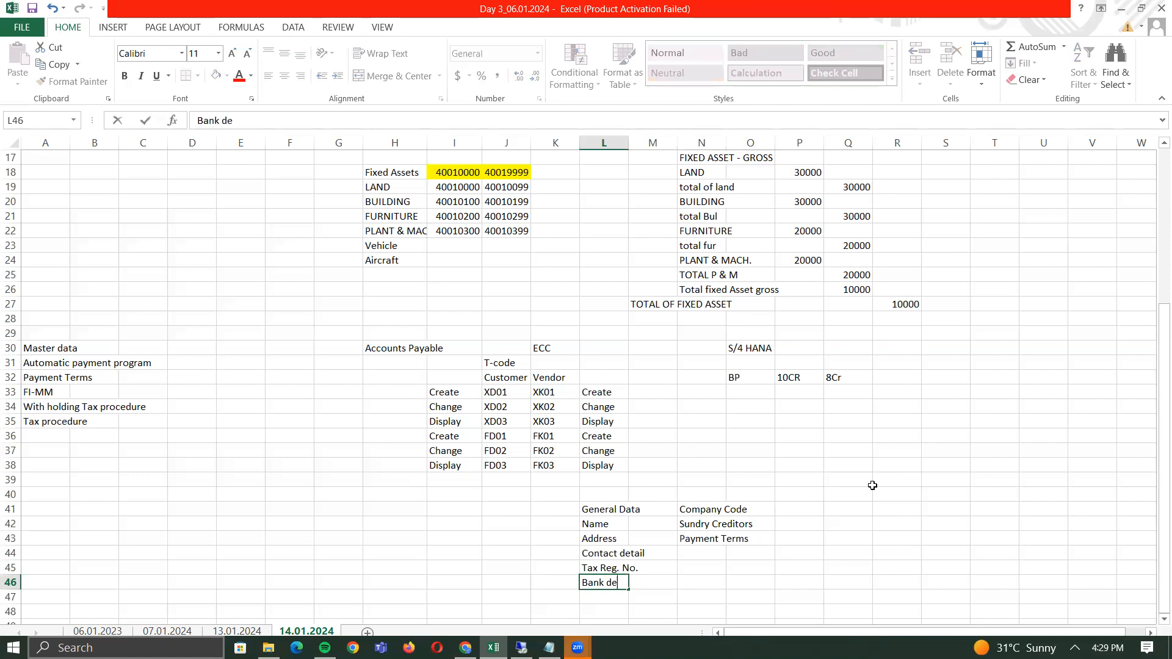
key("Right")
key("Right")
- Add withholding tax information and payment method to the Company Code list in N44–N45
key("Up")
key("Up")
type("Witho")
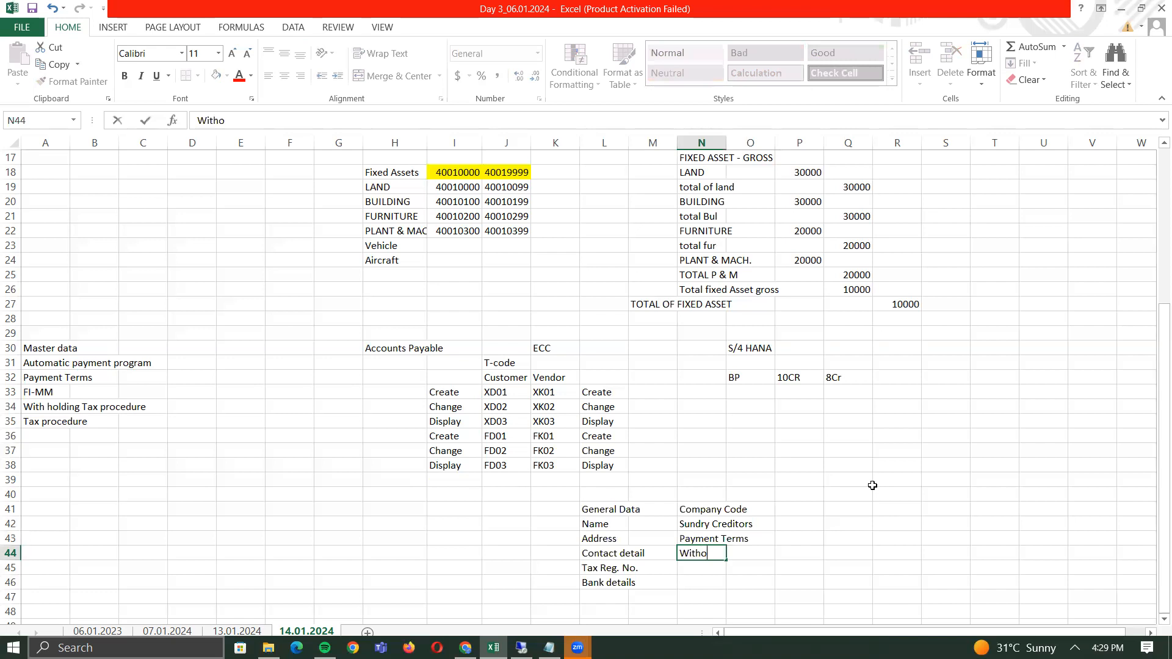
key("BackSpace")
key("BackSpace")
type("holding tax t")
type("nformation")
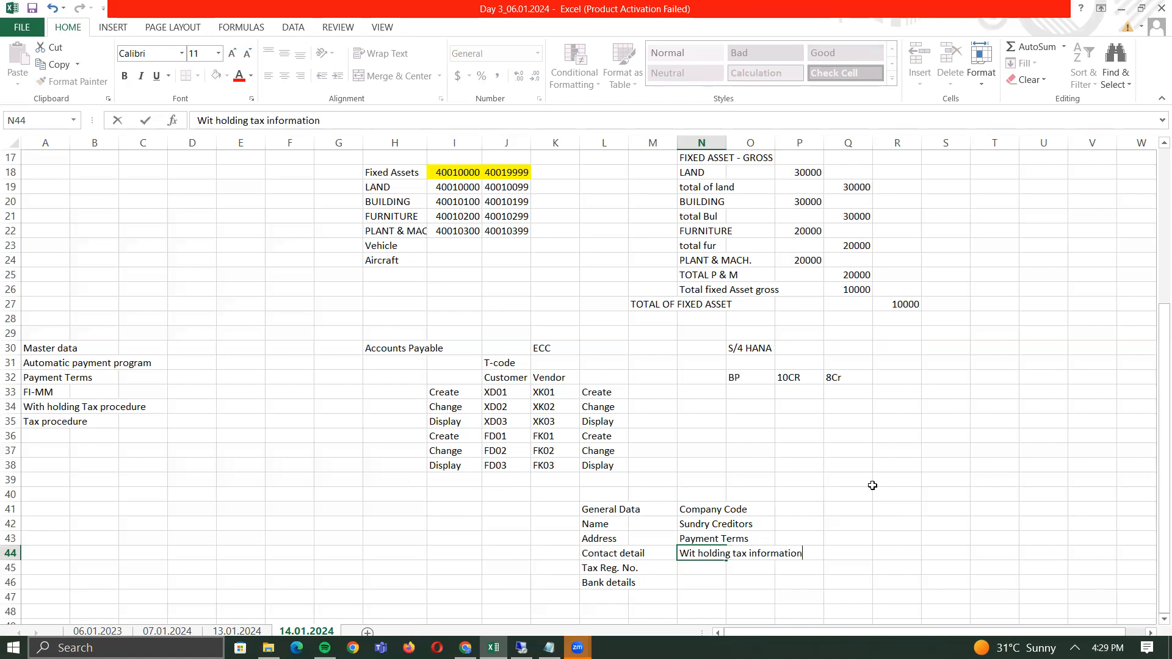
key("Return")
type("payment method")
key("Return")
key("Up")
key("Up")
key("Up")
key("Up")
key("Down")
key("Down")
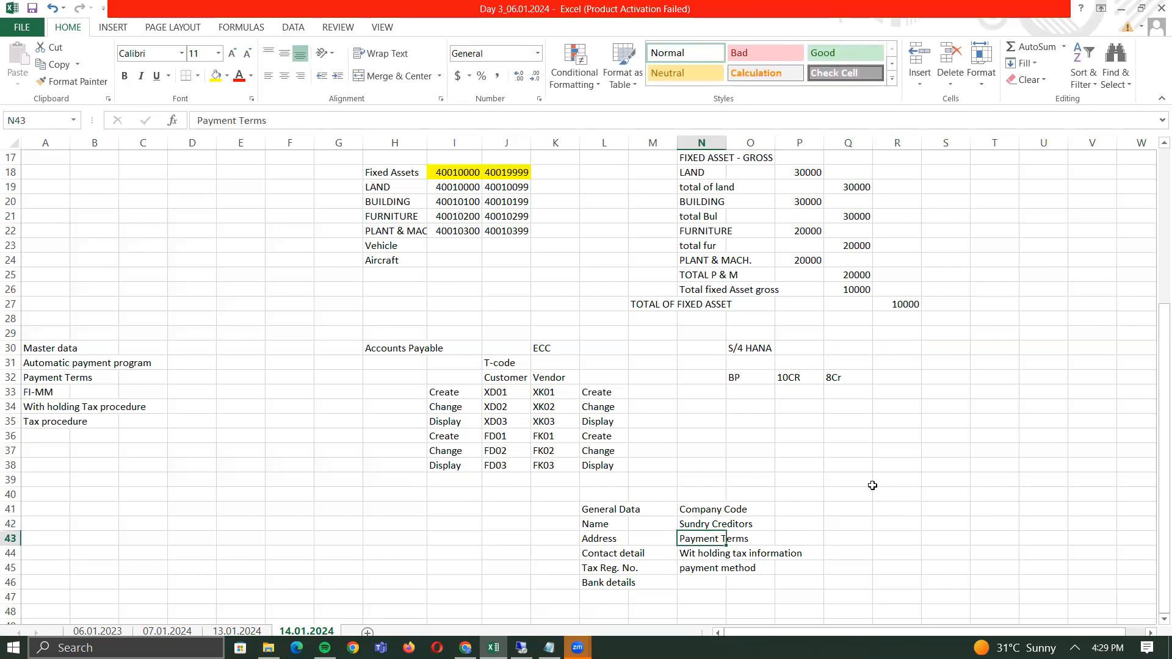
key("Right")
key("Right")
key("Right")
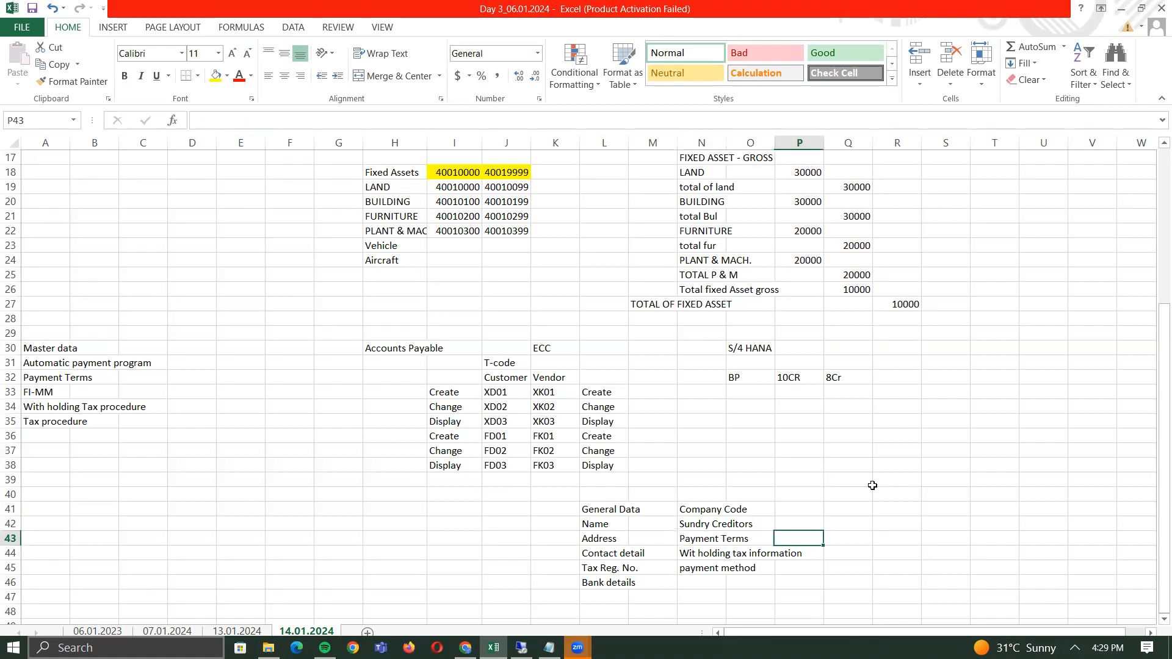
key("Up")
key("Up")
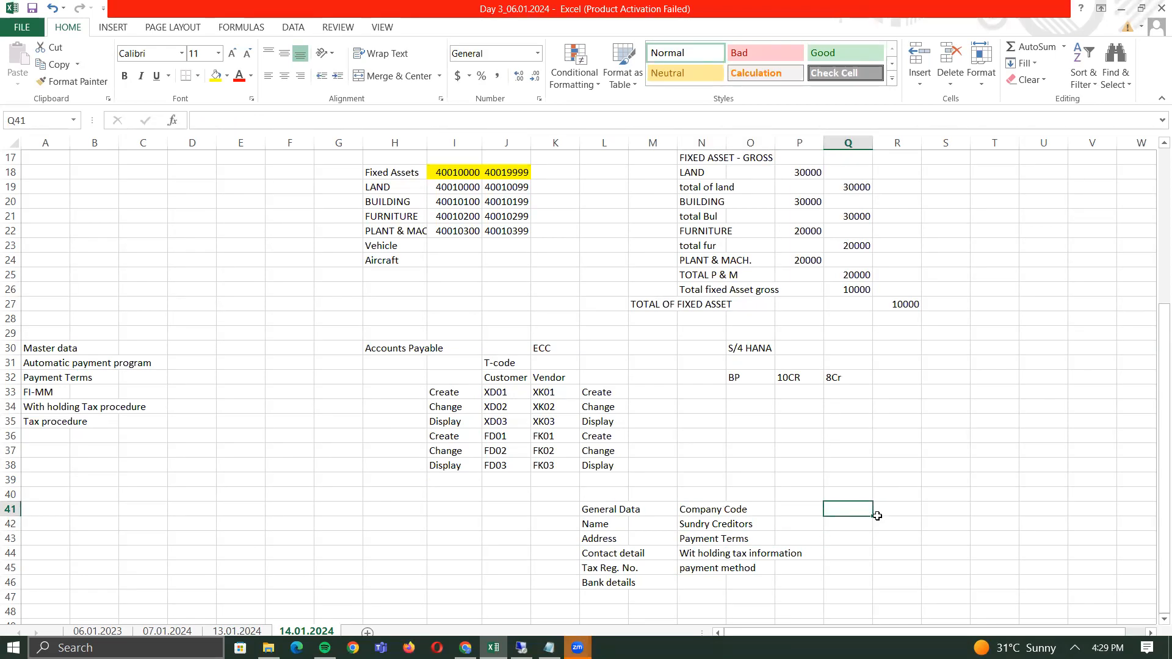
- Type the heading 'Purchase data' in cell Q41
type("Purchase data")
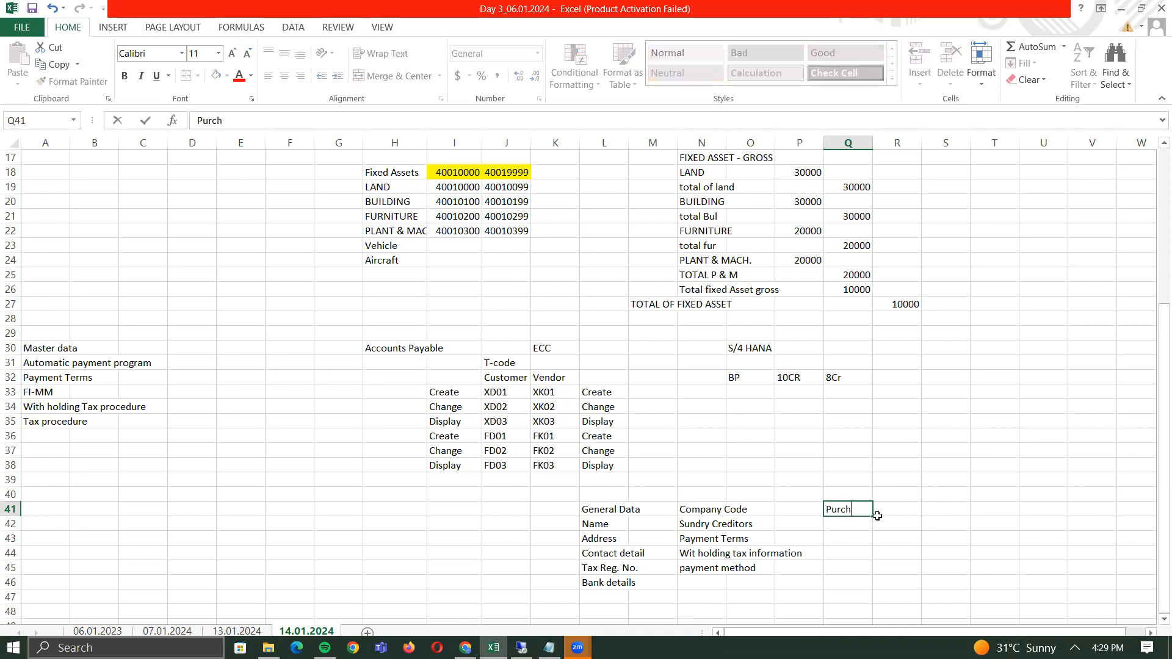
key("Return")
key("Up")
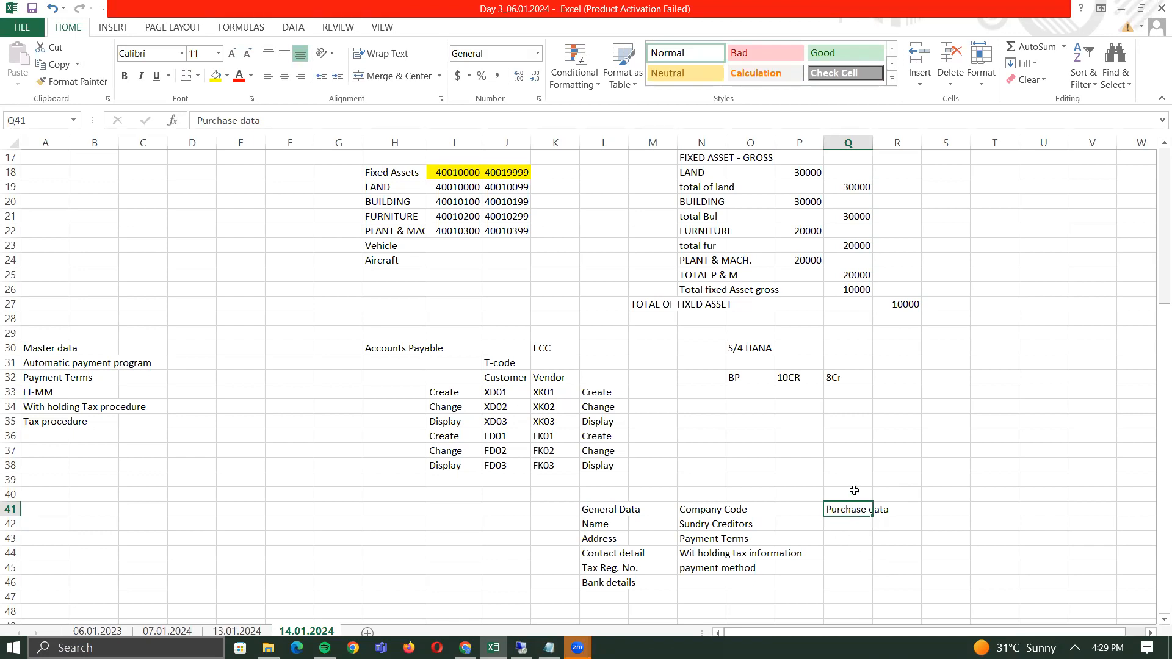
left_click(714, 488)
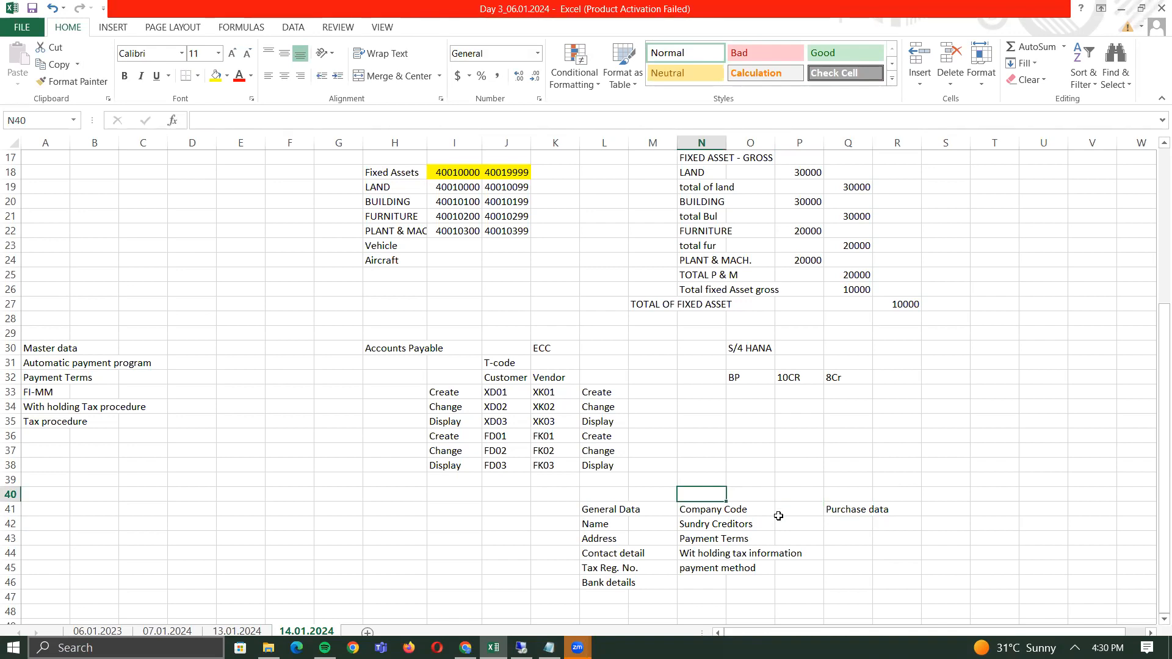
- Label cell N40 'UV Tech' above the Company Code column
type("U")
key("BackSpace")
type("U")
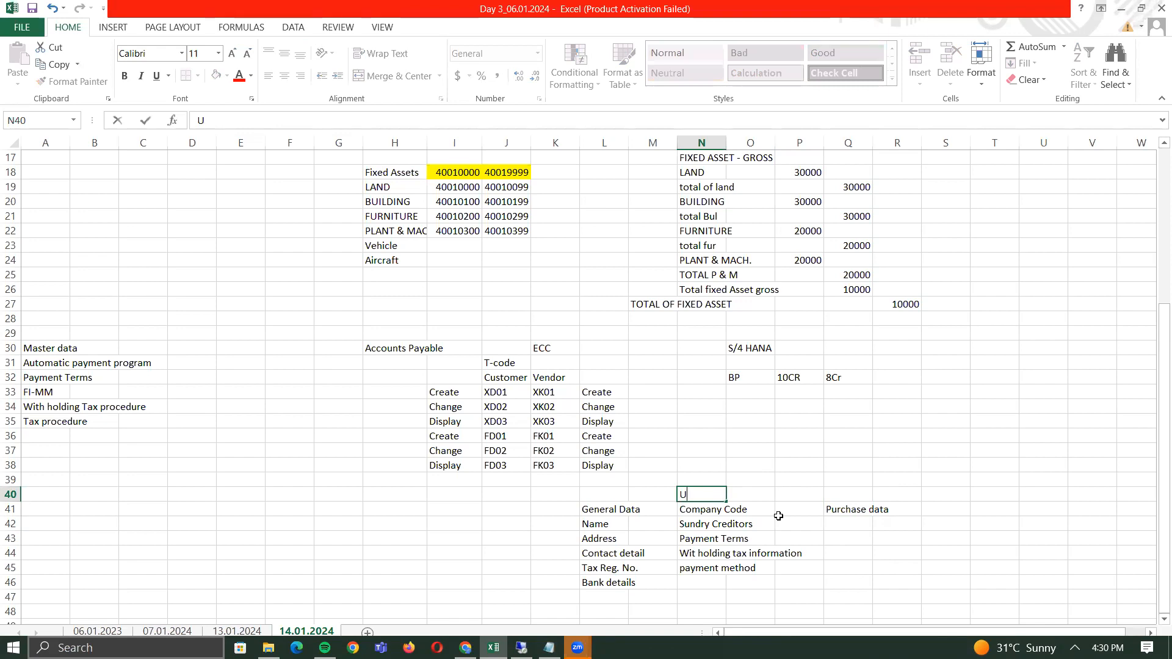
type("V Tech")
key("ctrl+Return")
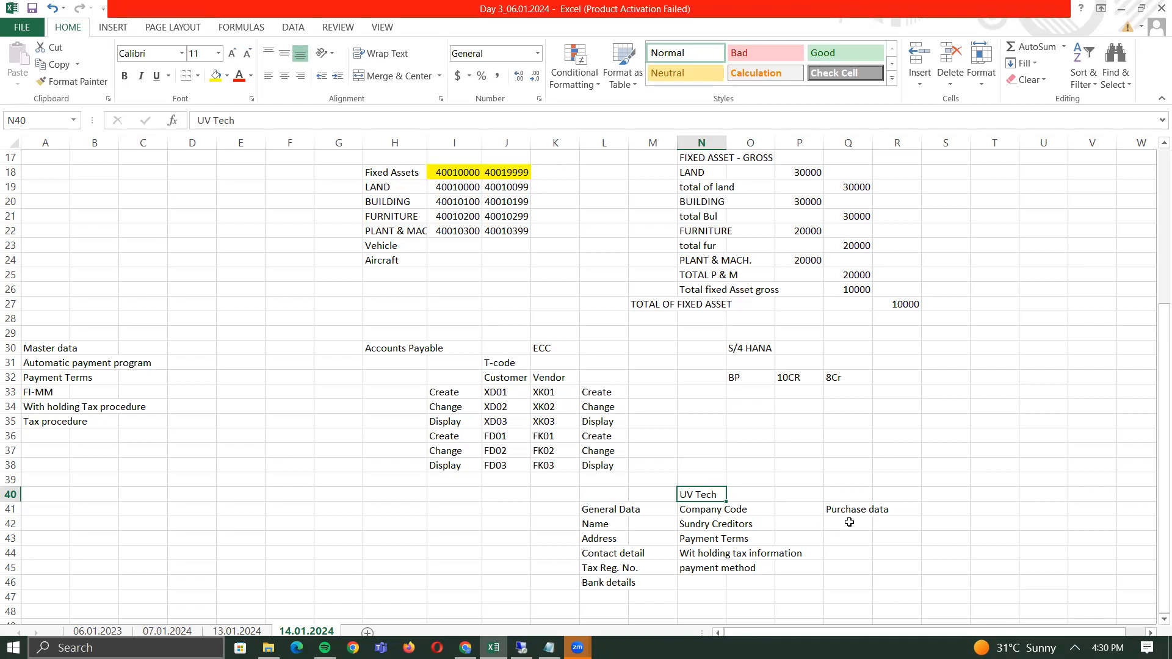
left_click_drag(849, 522, 852, 563)
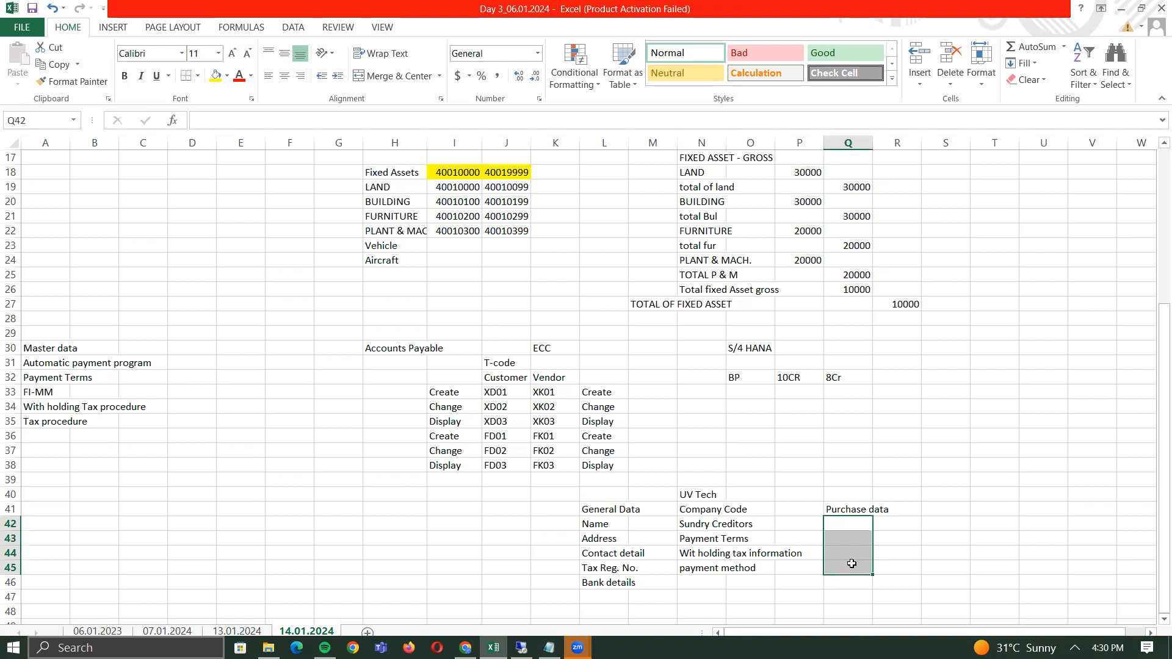
- Enter Purchase Org in Q42 and Currency in Q43 under Purchase data
left_click(850, 523)
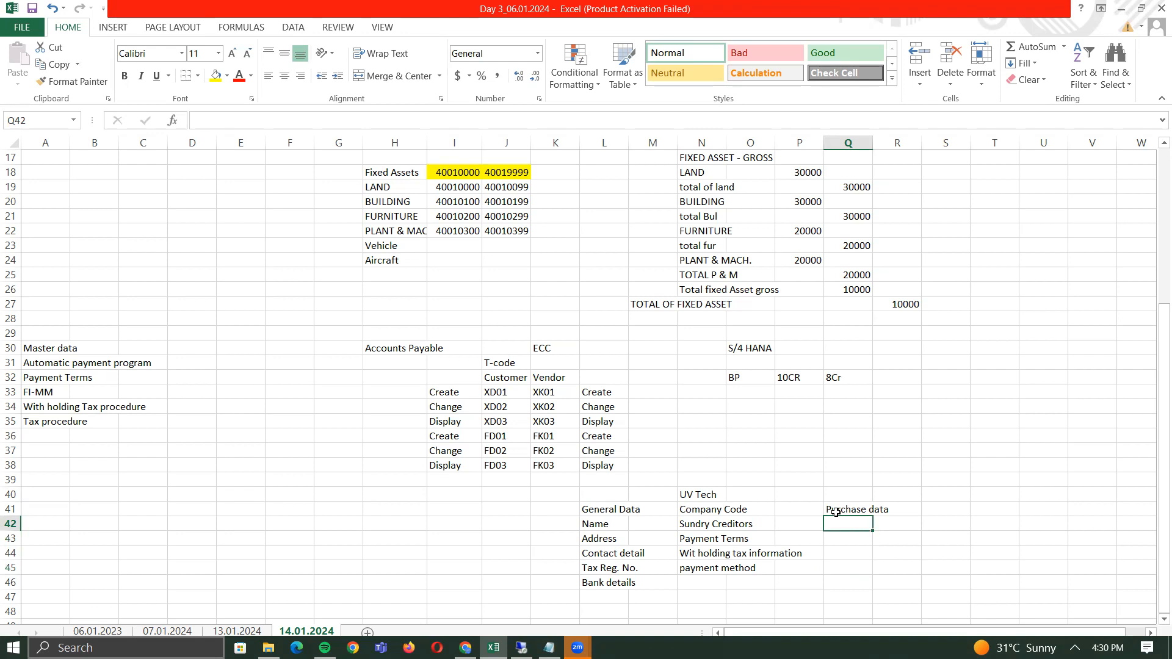
type("PUrchase")
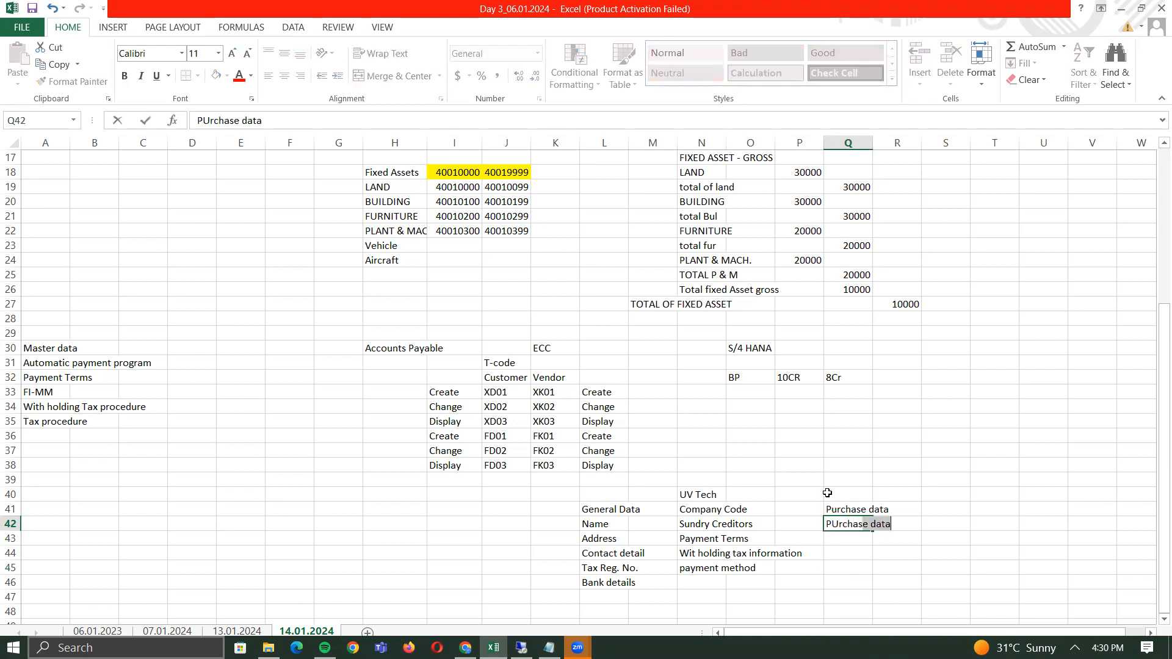
type(" Org")
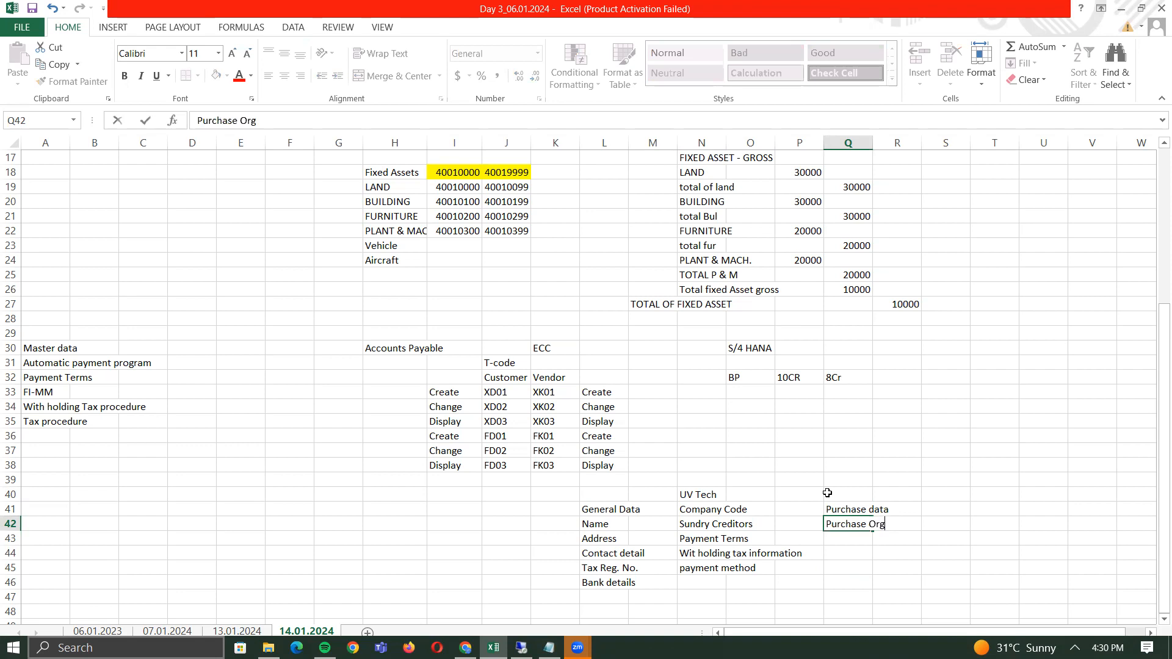
key("Return")
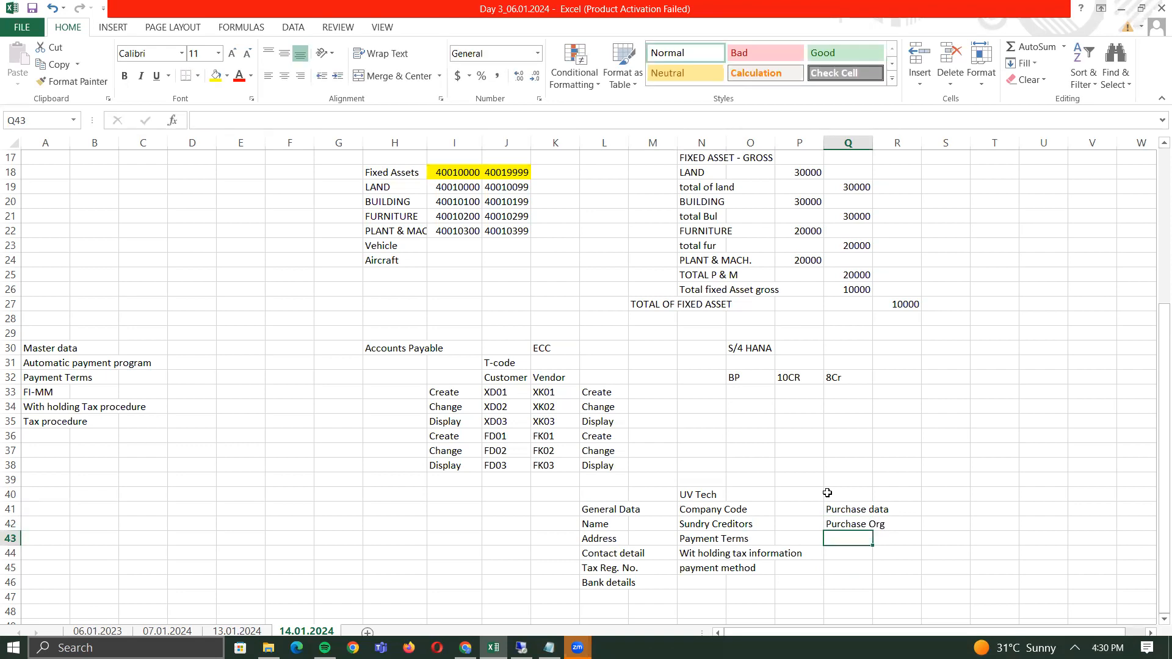
type("Currency")
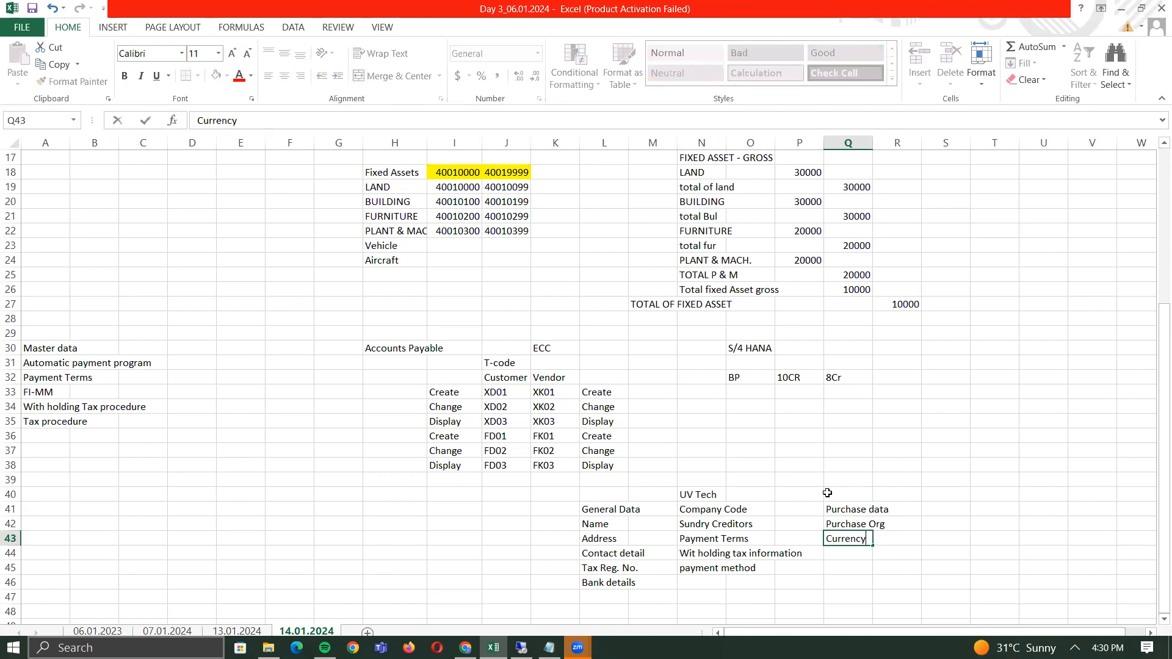
key("Return")
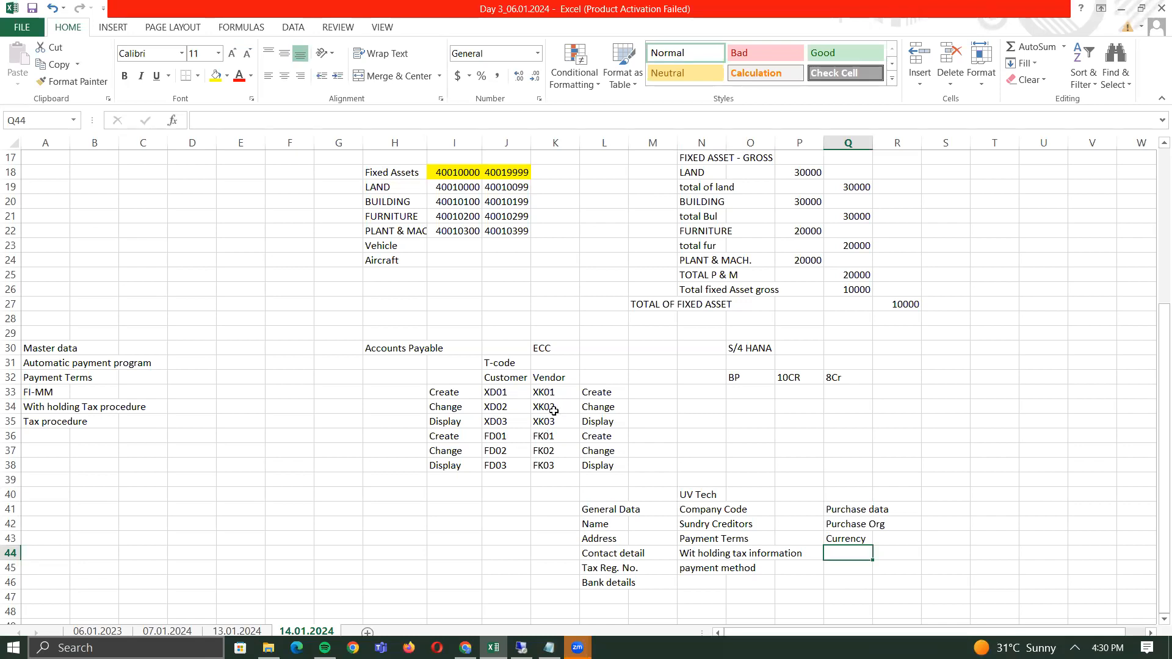
- Fill the FK01–FK03 vendor rows and their actions yellow
left_click(608, 510)
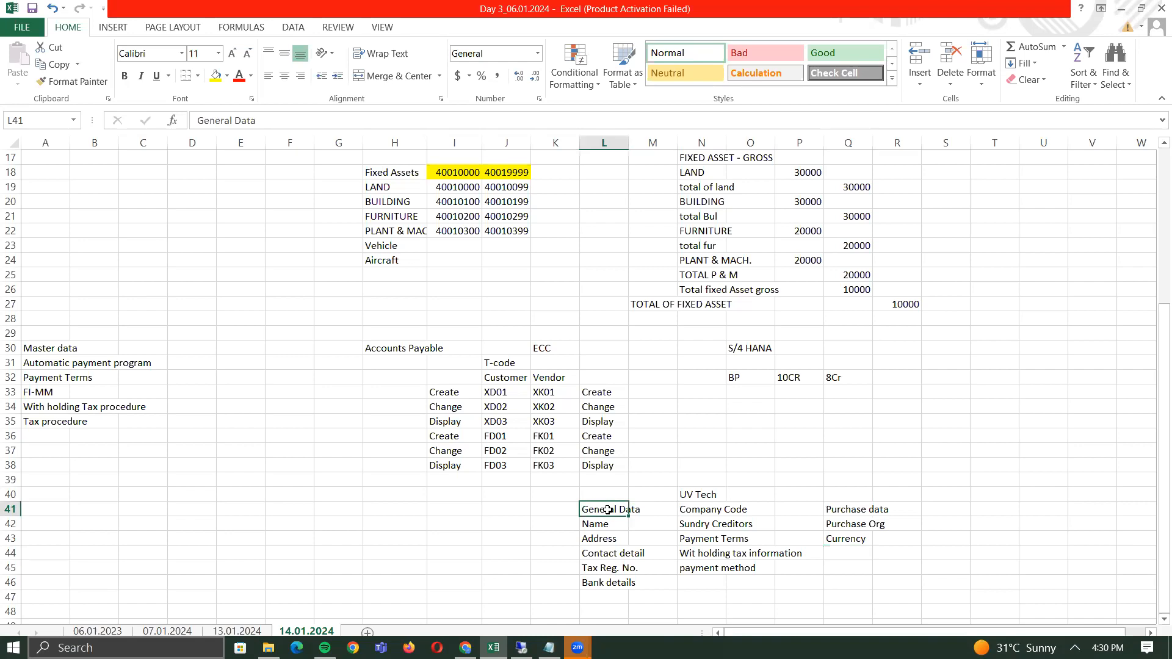
key("shift+Right")
key("shift+Right")
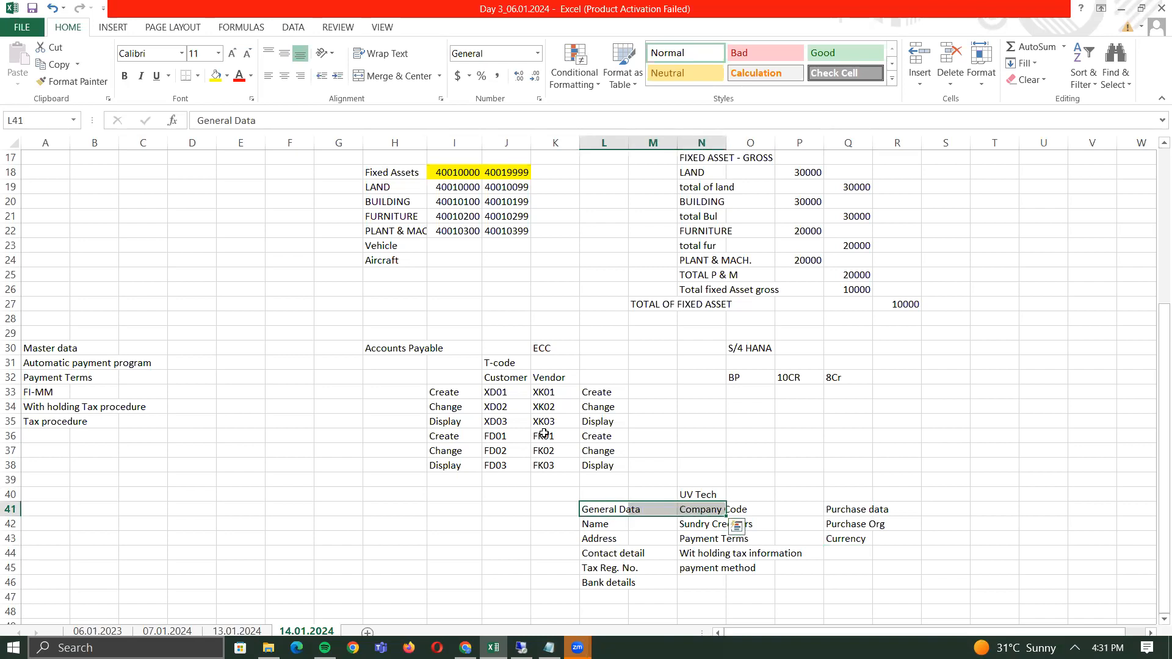
left_click_drag(544, 434, 600, 469)
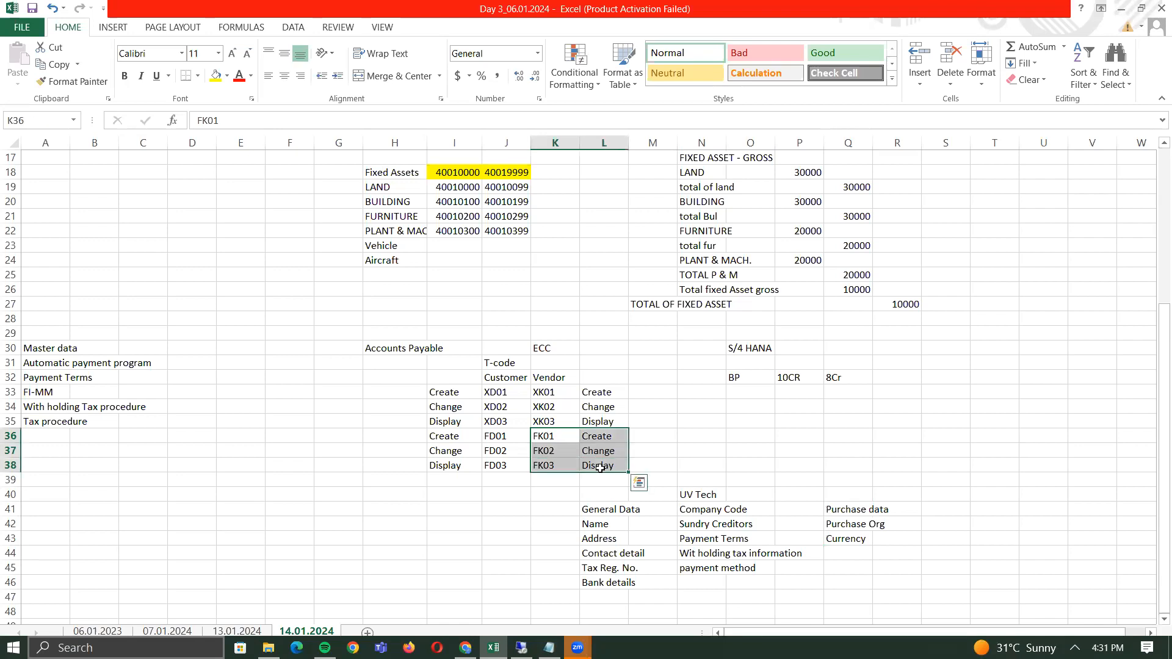
left_click(216, 78)
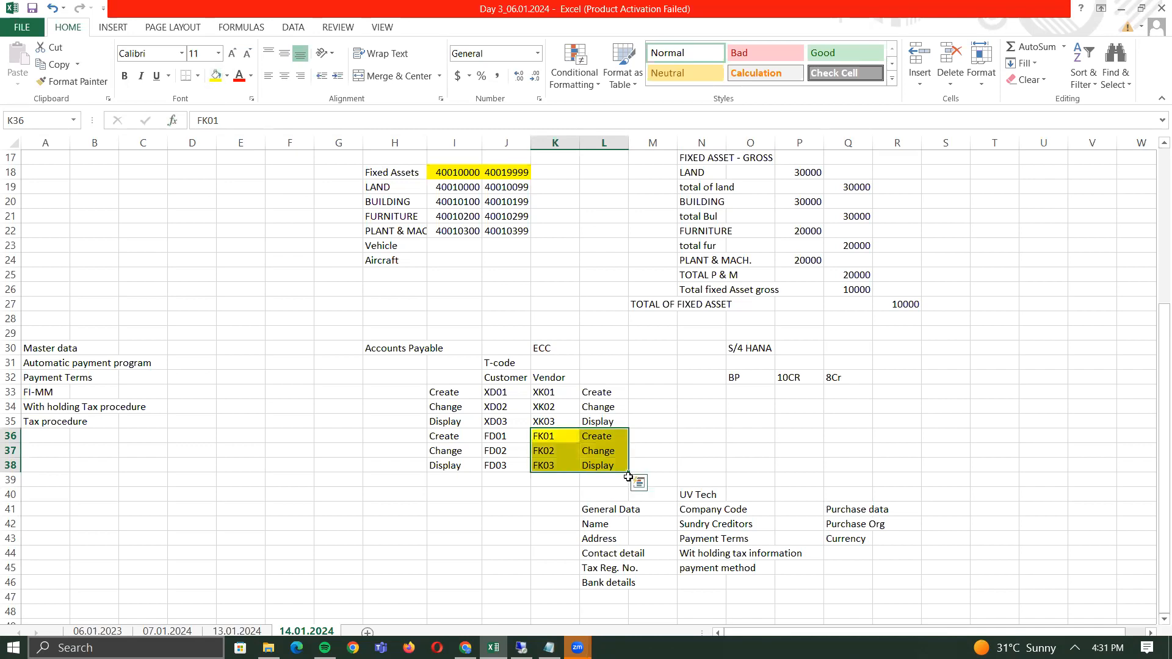
- Fill the General Data and Company Code block L41:N46 yellow
left_click(605, 511)
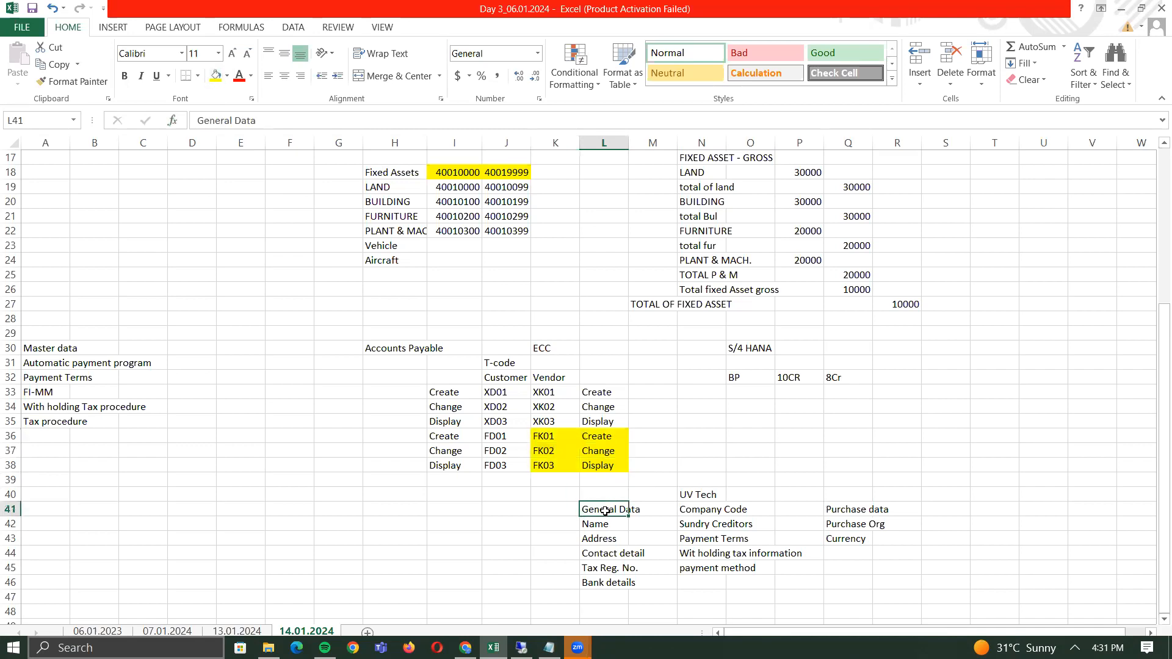
key("shift+Right")
key("shift+Right")
key("shift+Down")
key("shift+Down")
key("shift+Down")
key("shift+Down")
key("shift+Down")
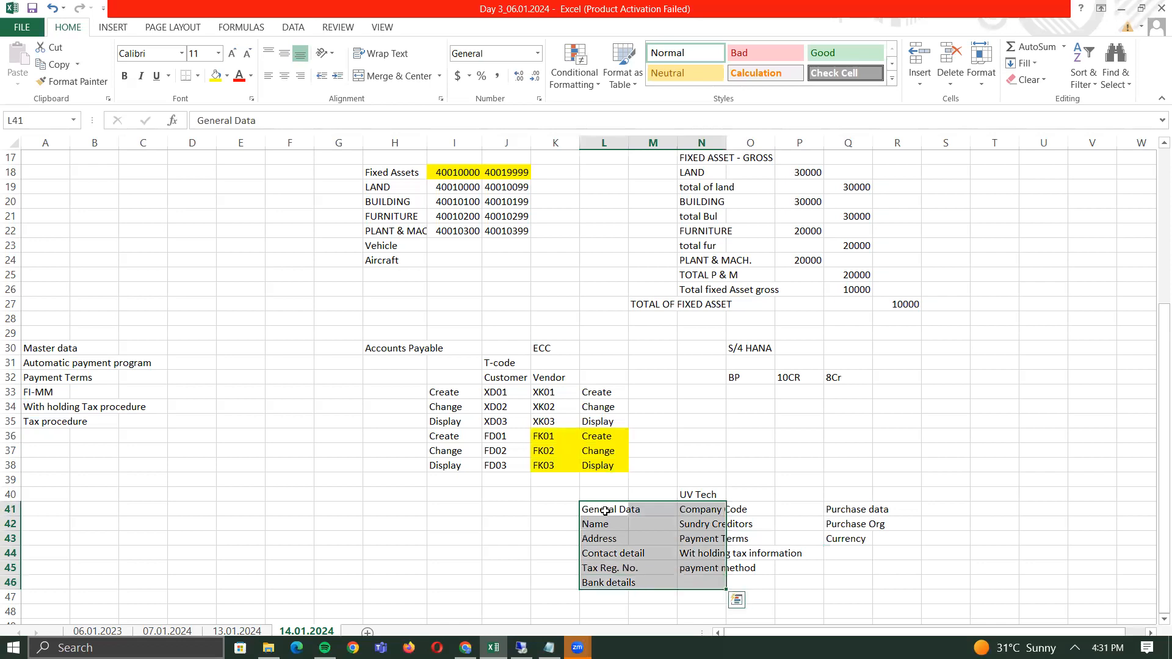
left_click(216, 75)
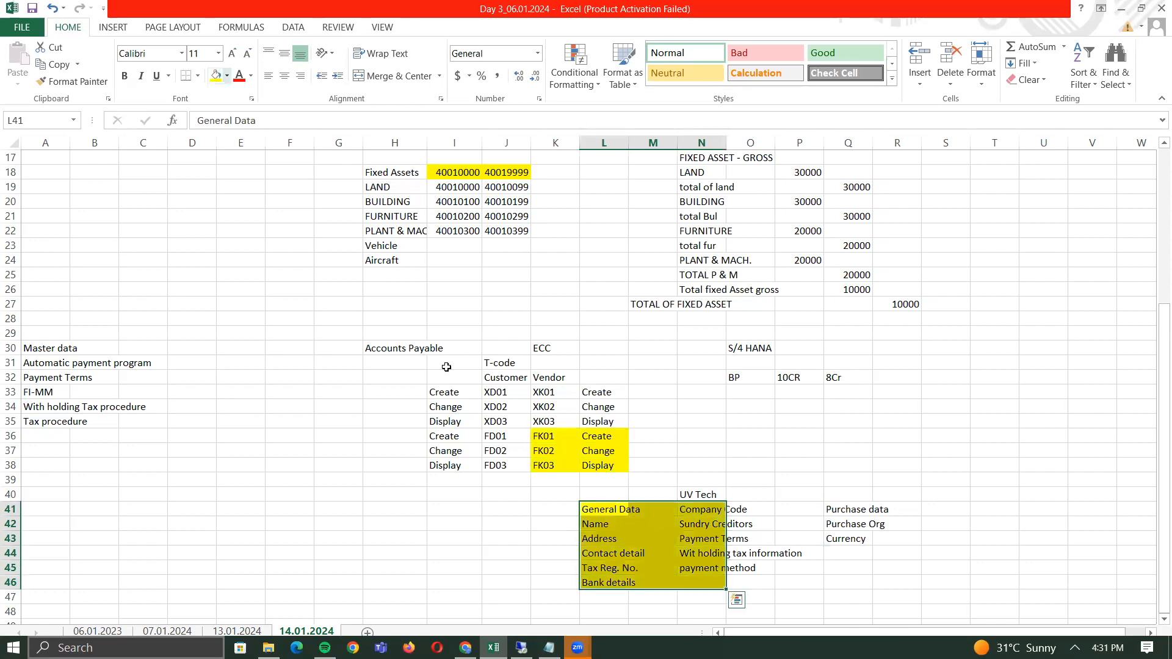
left_click(854, 523)
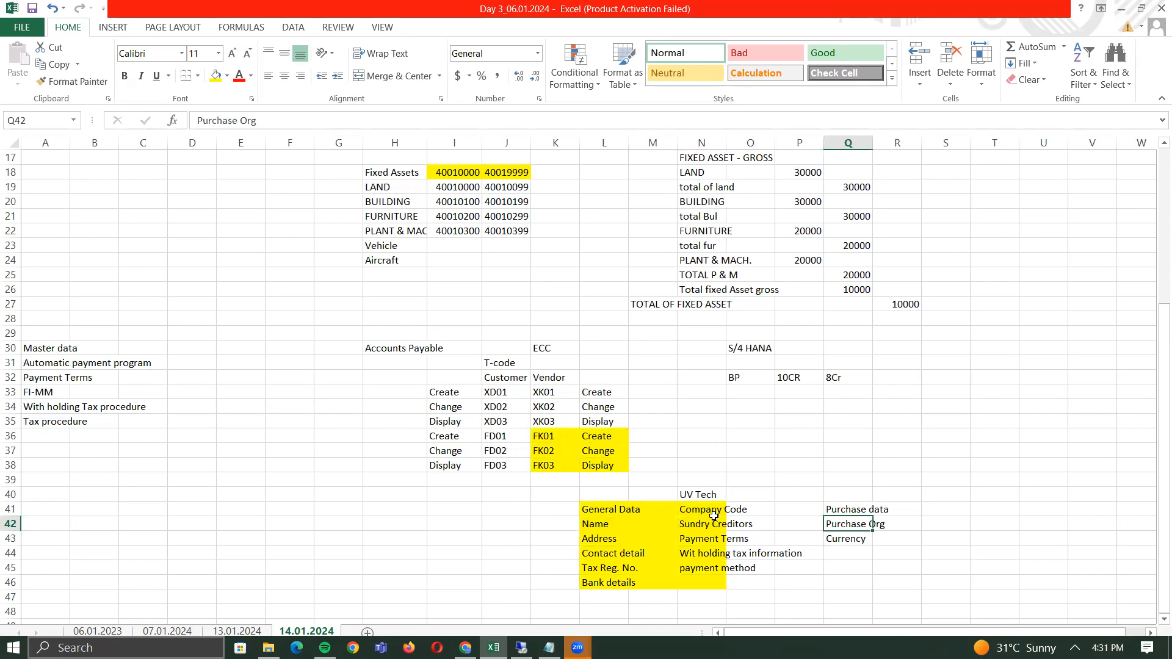
left_click(847, 506)
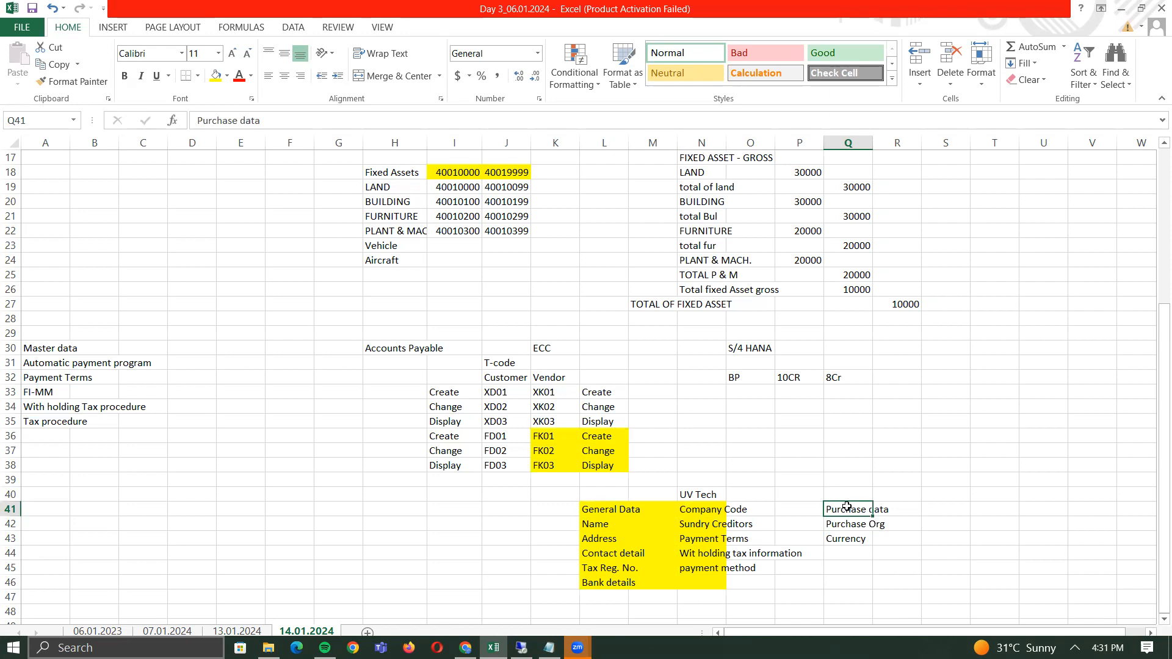
left_click_drag(549, 391, 604, 418)
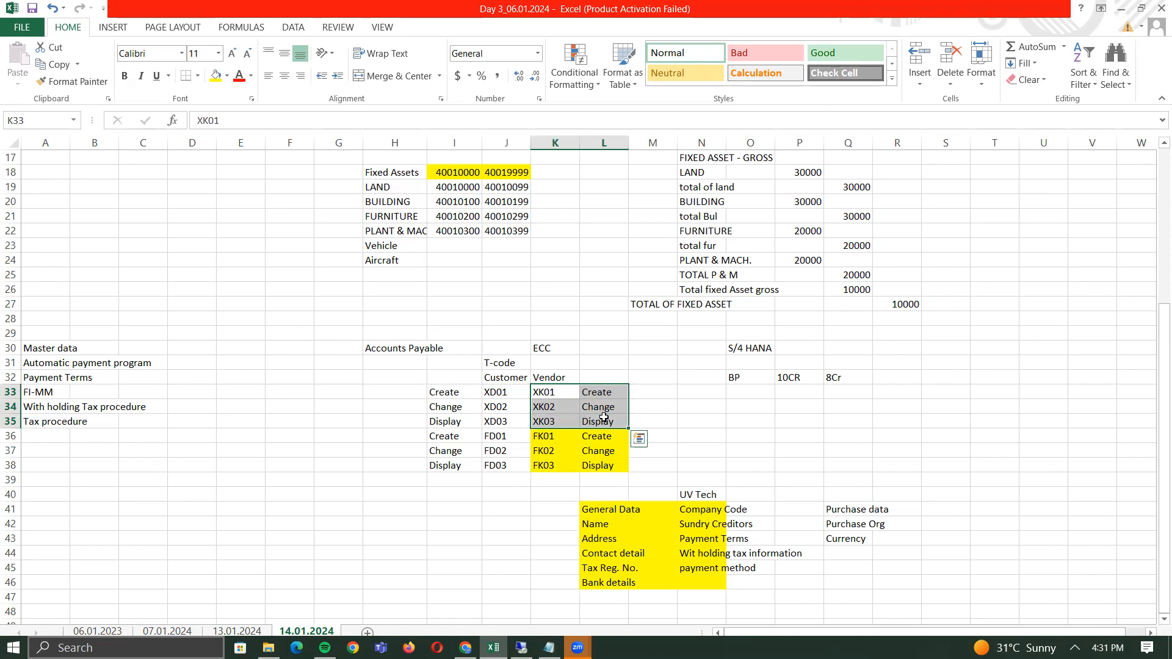
left_click(564, 391)
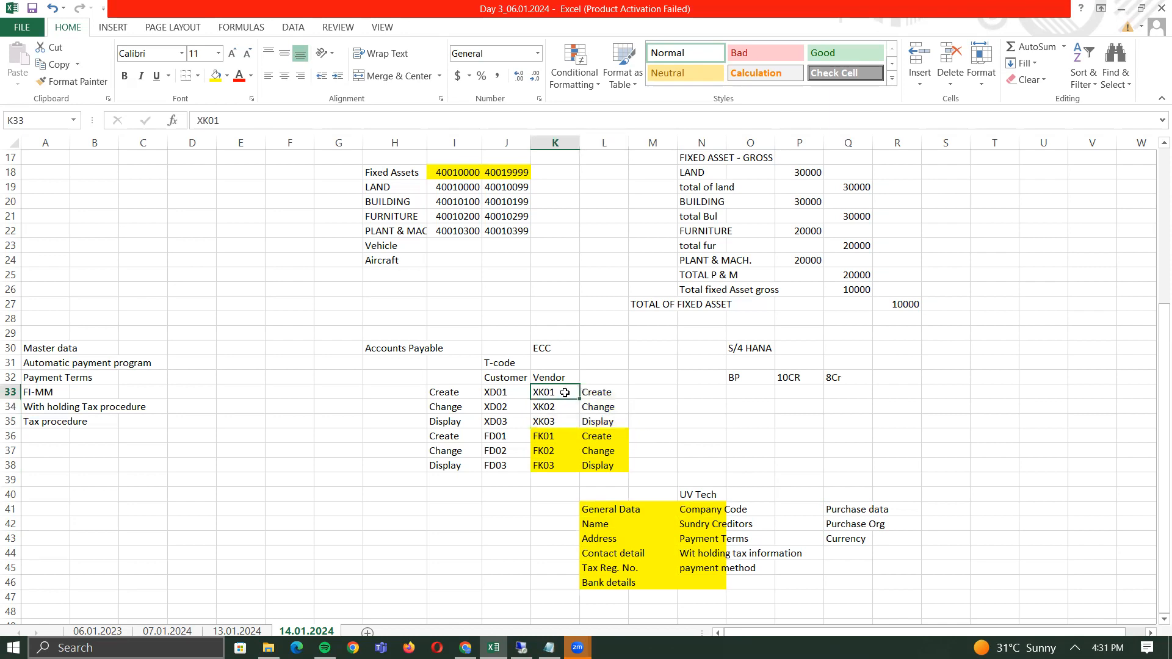
left_click(551, 435)
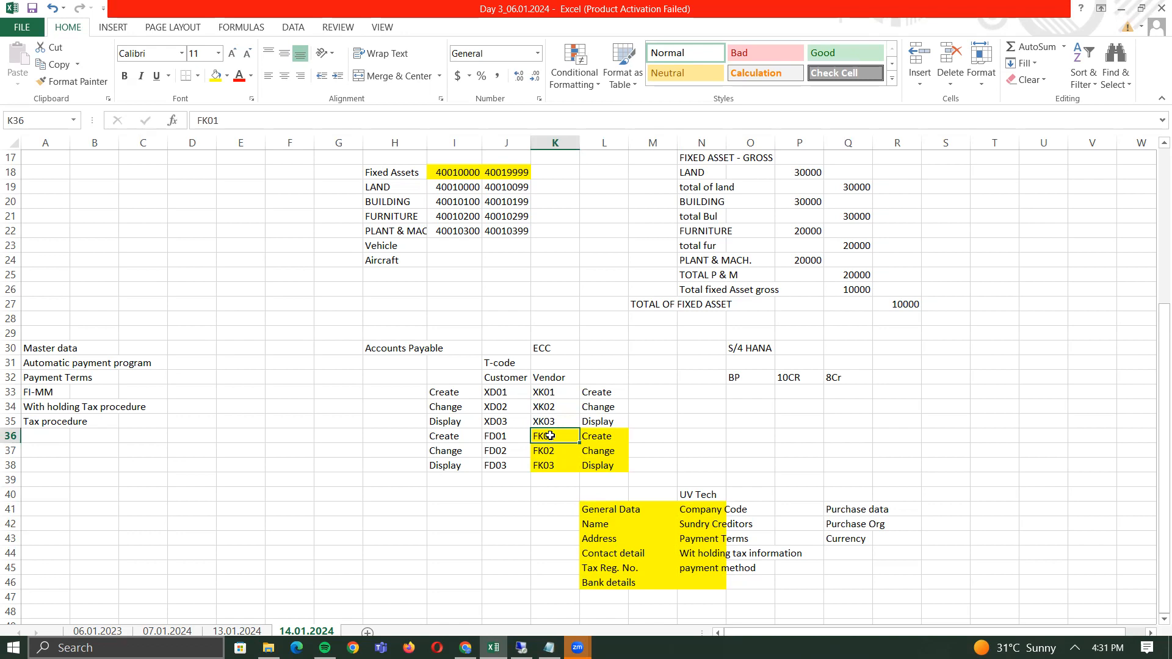
left_click_drag(547, 436, 604, 465)
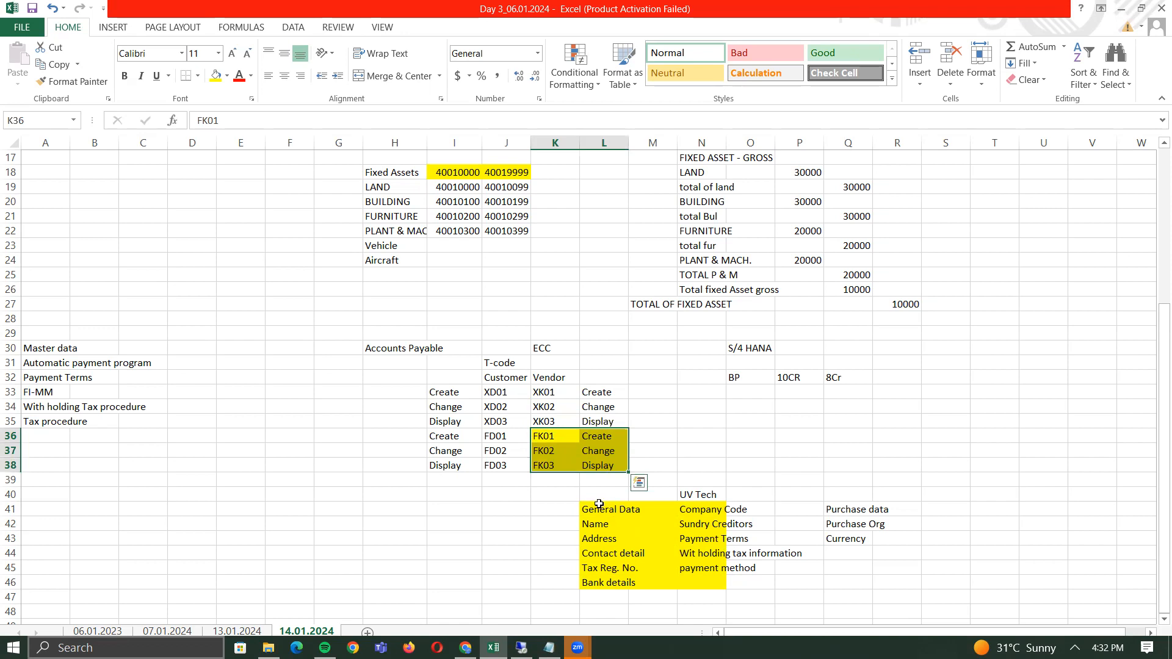
left_click_drag(599, 504, 853, 584)
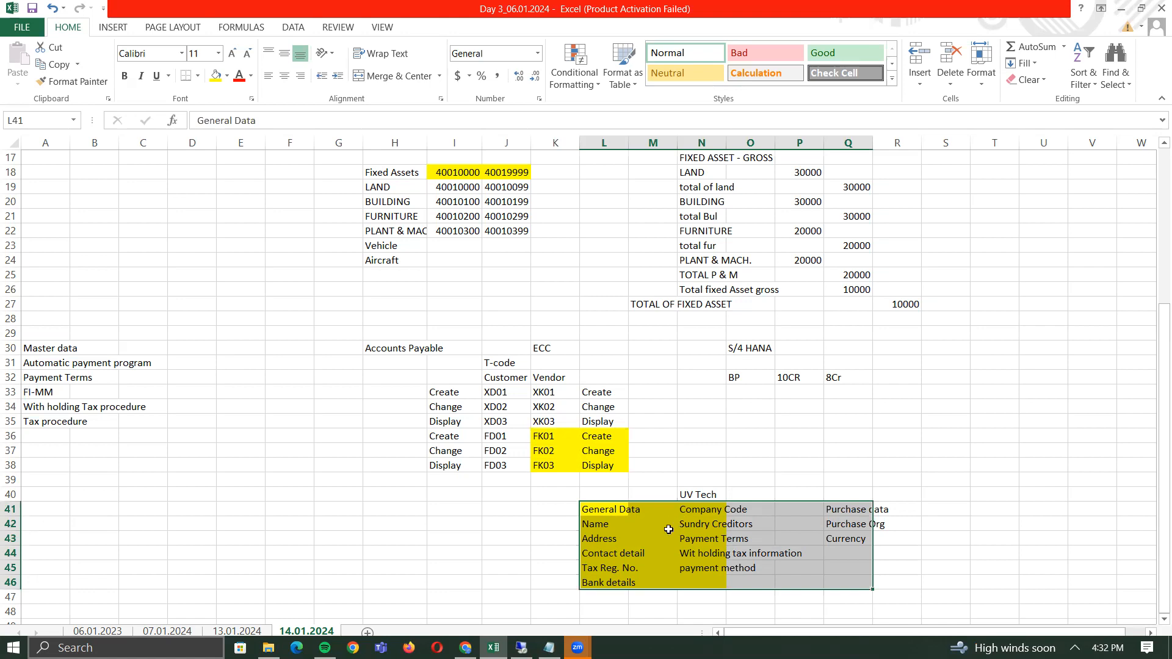
left_click(491, 495)
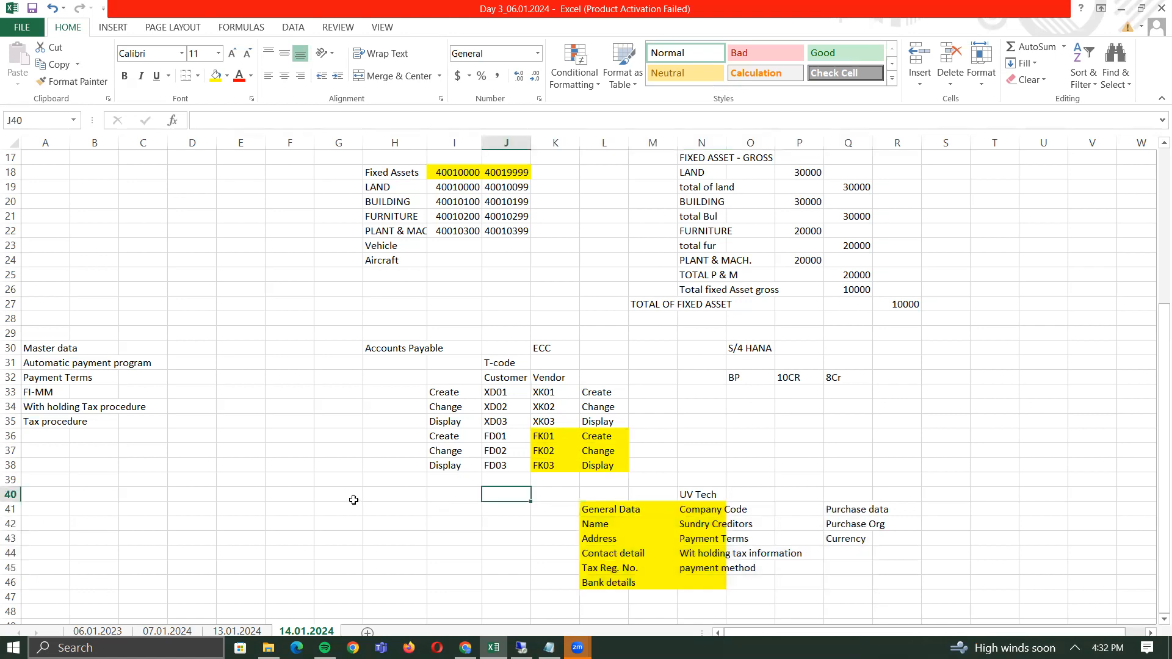
left_click(335, 505)
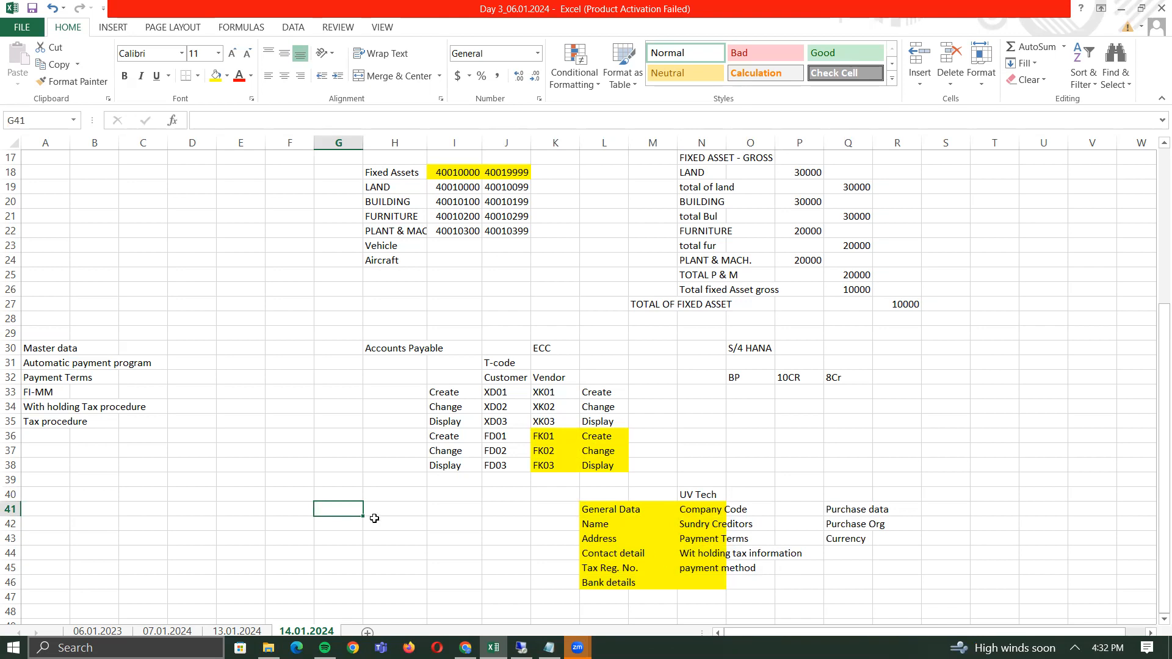
- Enter the label 'Sales Org.' in cell H41
left_click(400, 507)
type("S")
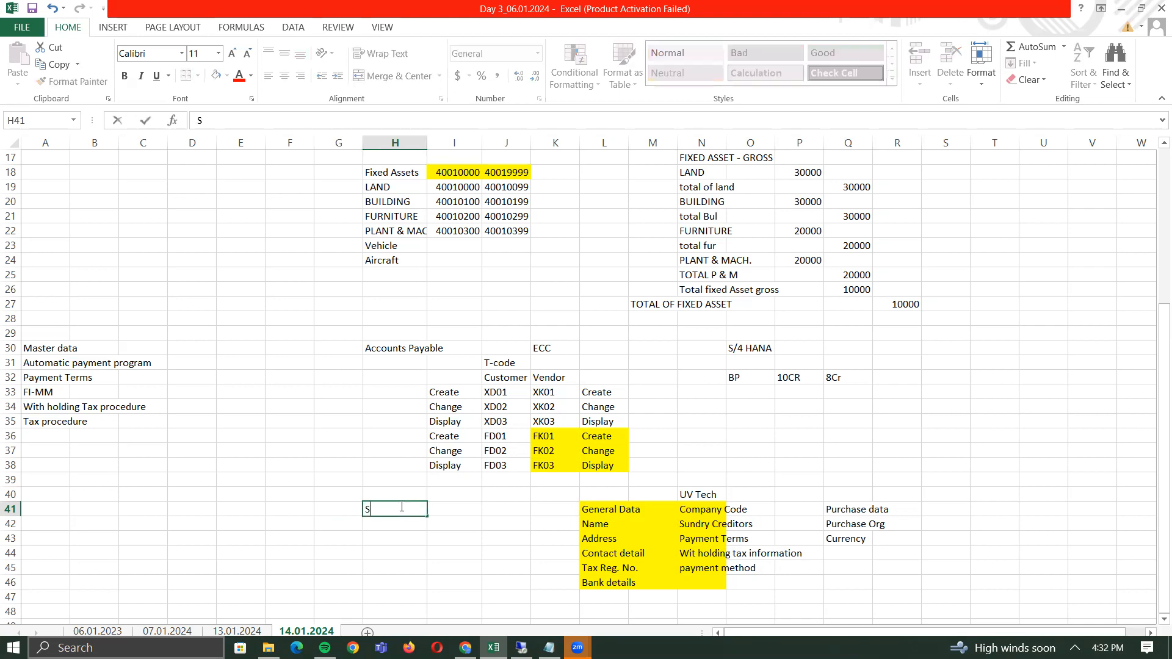
type("ales Org.")
key("Return")
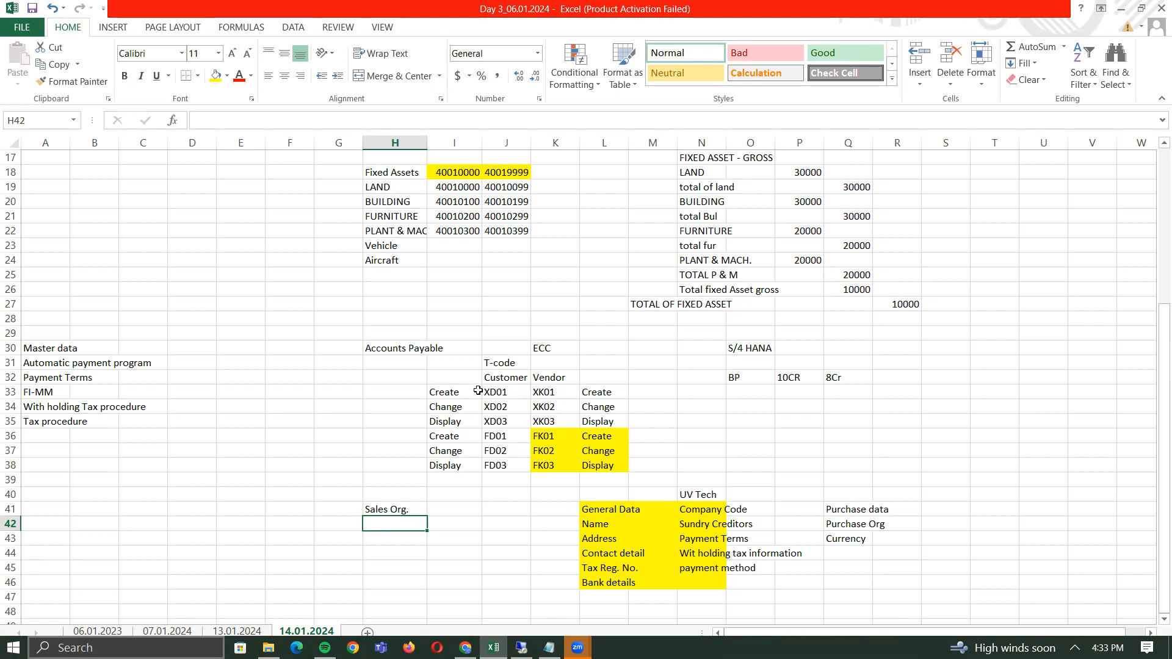
left_click_drag(489, 392, 488, 422)
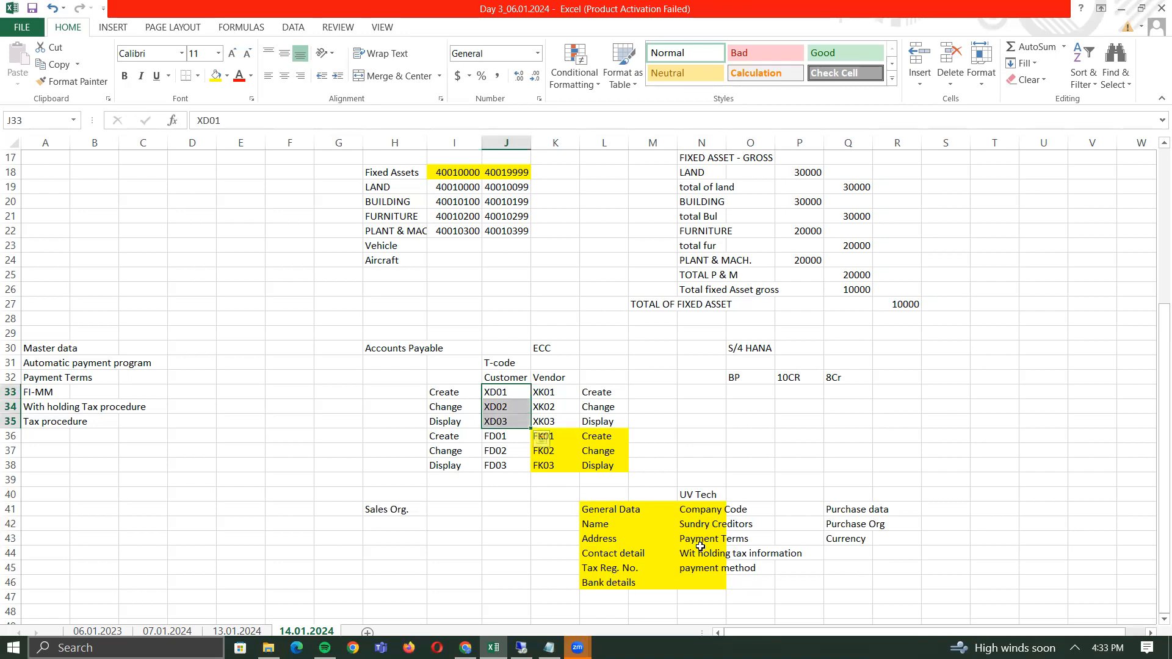
left_click_drag(505, 437, 504, 466)
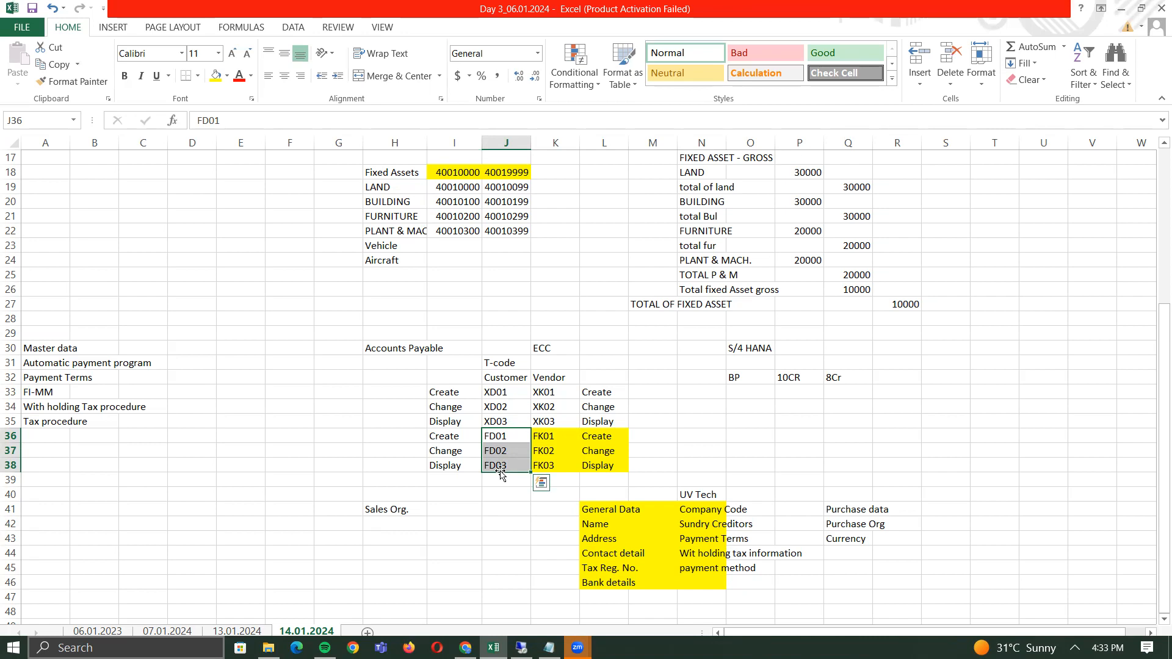
left_click(740, 377)
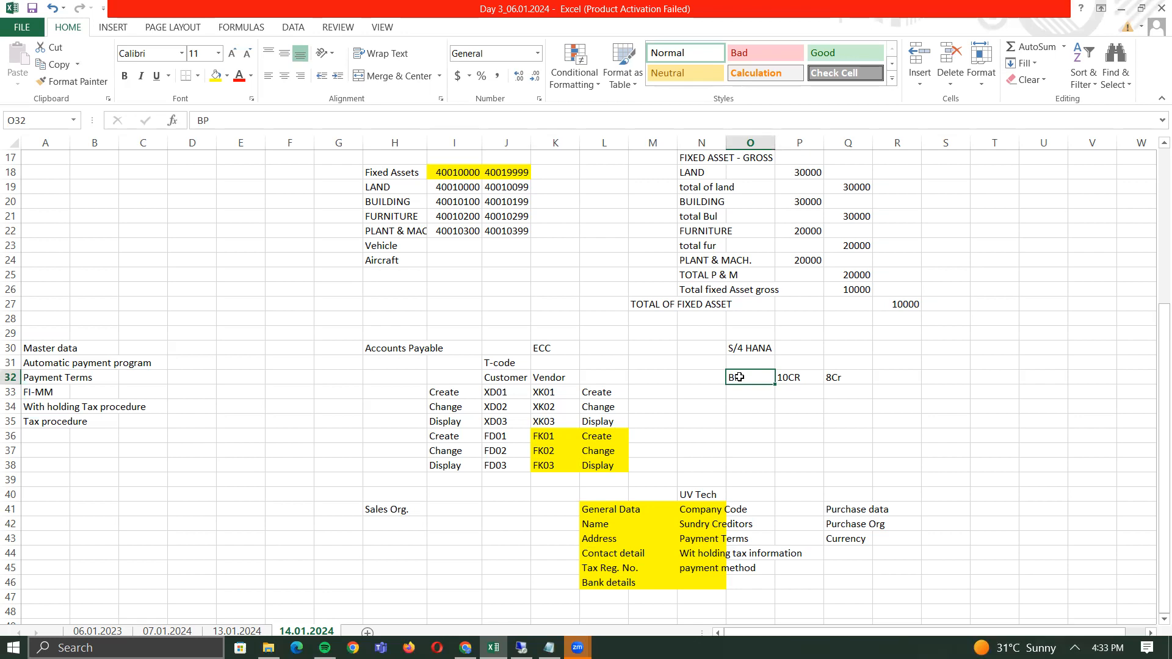
key("Down")
key("Down")
key("Down")
key("Down")
key("Down")
key("Down")
key("Down")
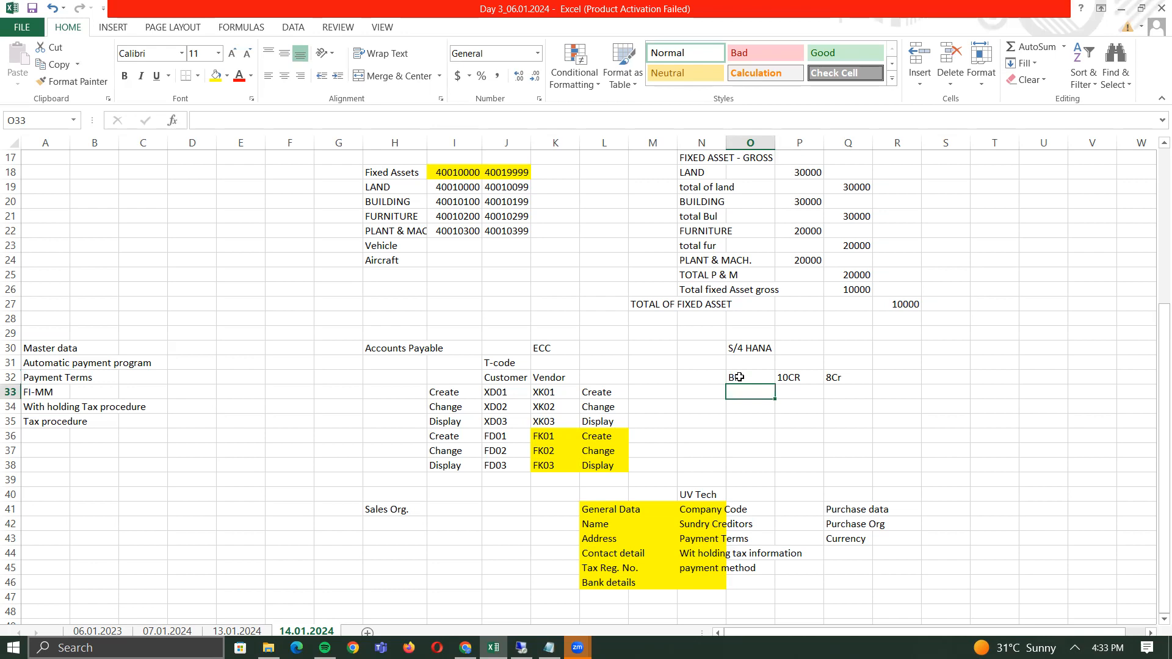
key("Down")
key("Down")
key("Down")
key("Down")
key("Down")
key("Down")
key("Down")
key("Down")
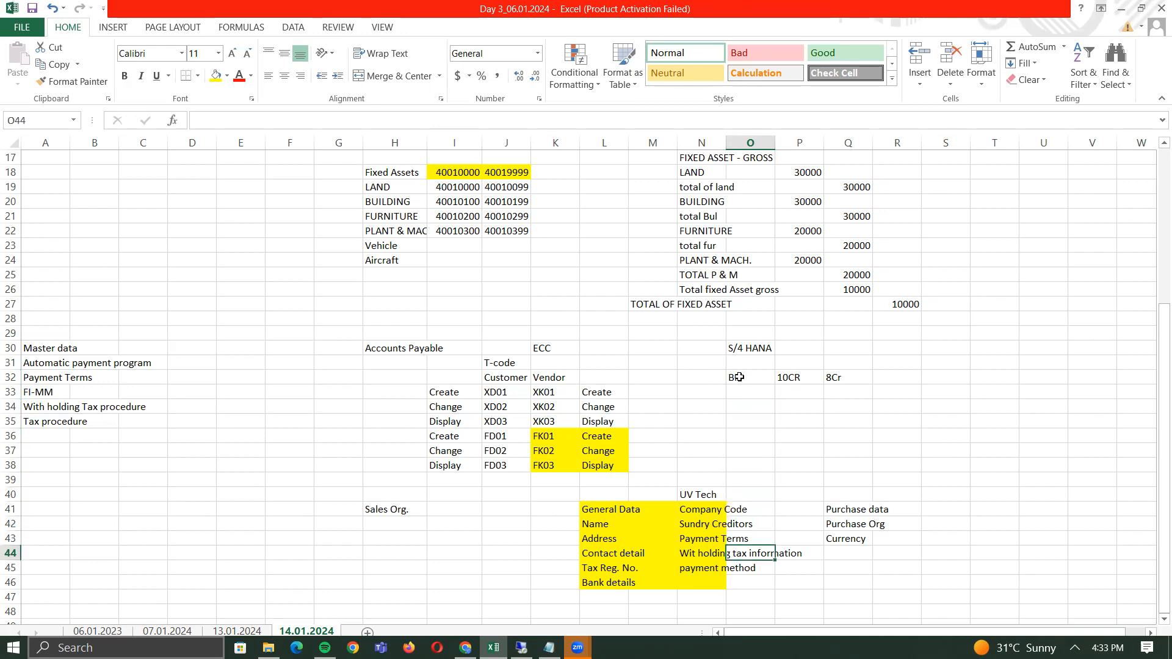
key("Down")
key("Down")
key("Down")
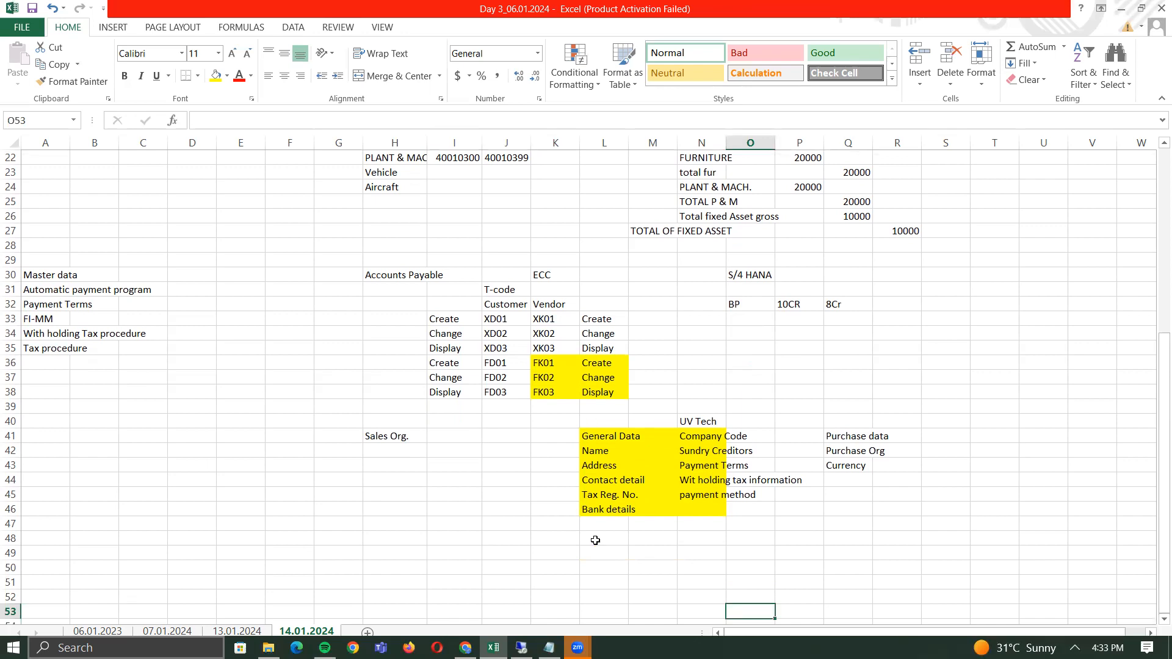
key("alt+Tab")
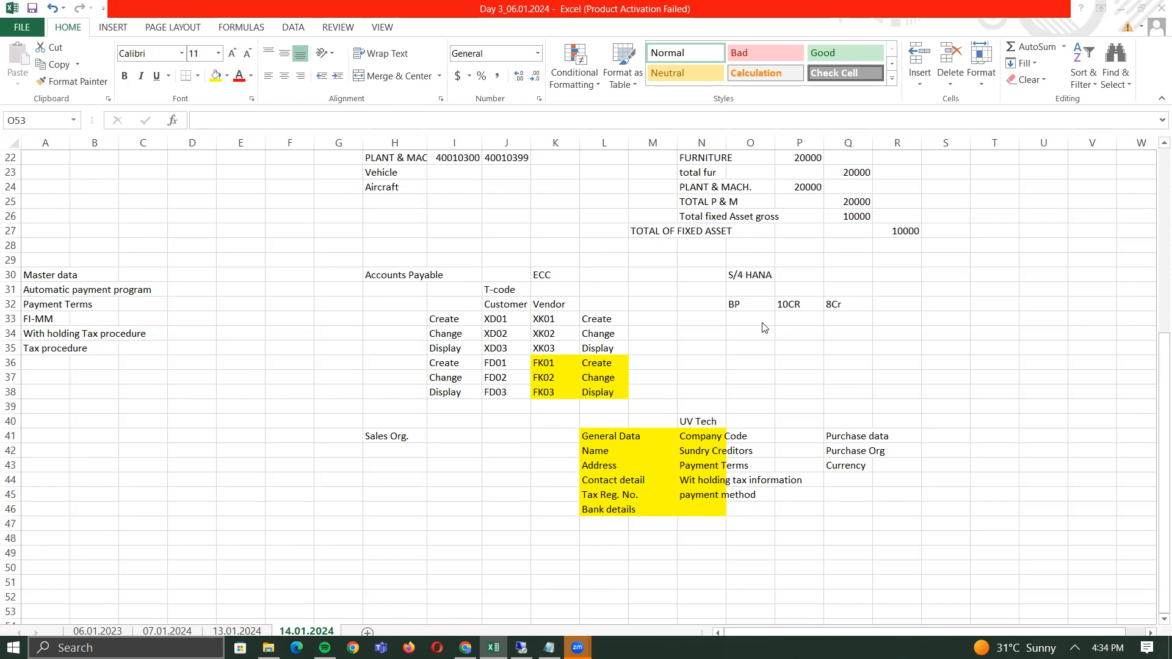
- Enter Business Partner in O34 with Group beside it in Q34
left_click(749, 308)
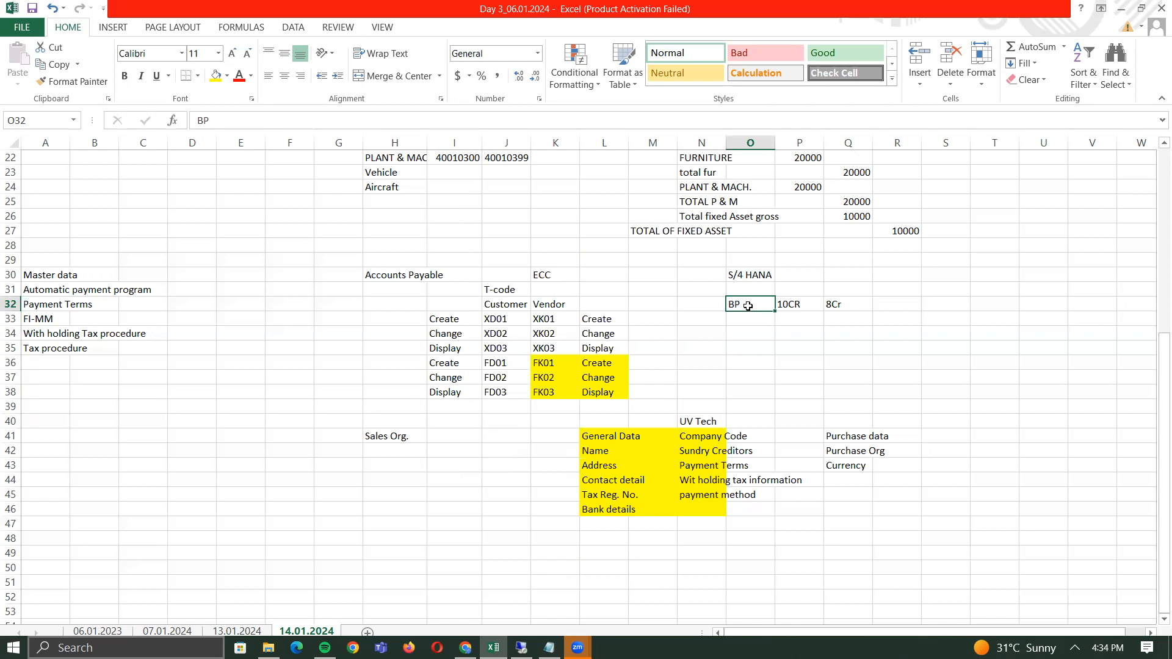
key("Down")
key("Down")
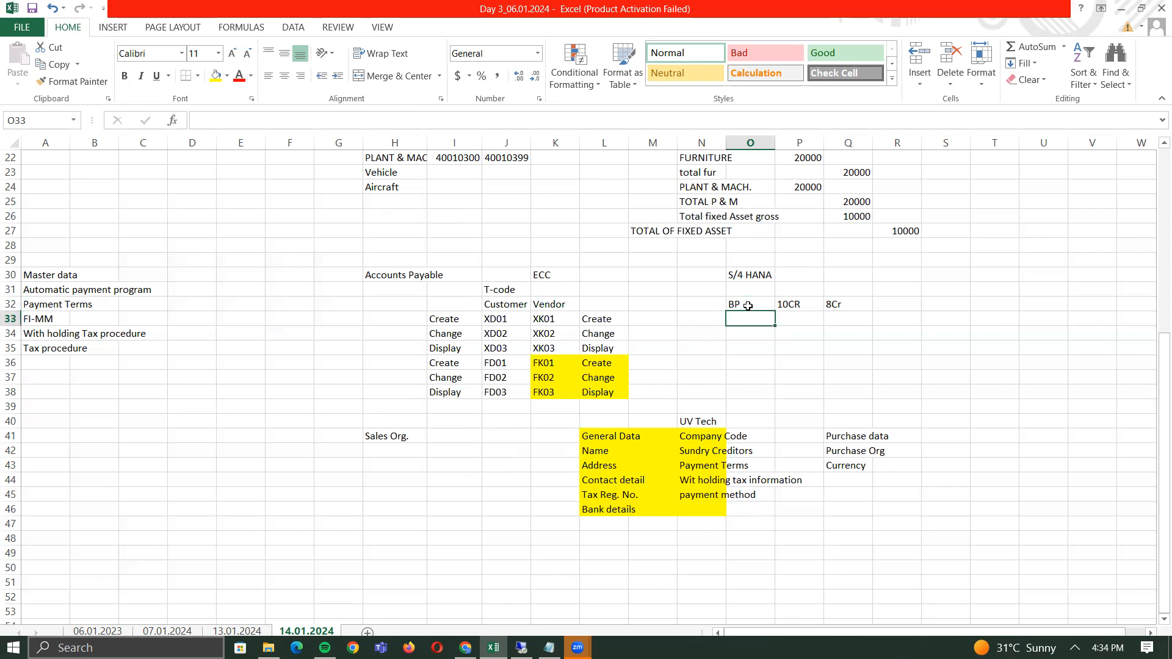
type("Busi")
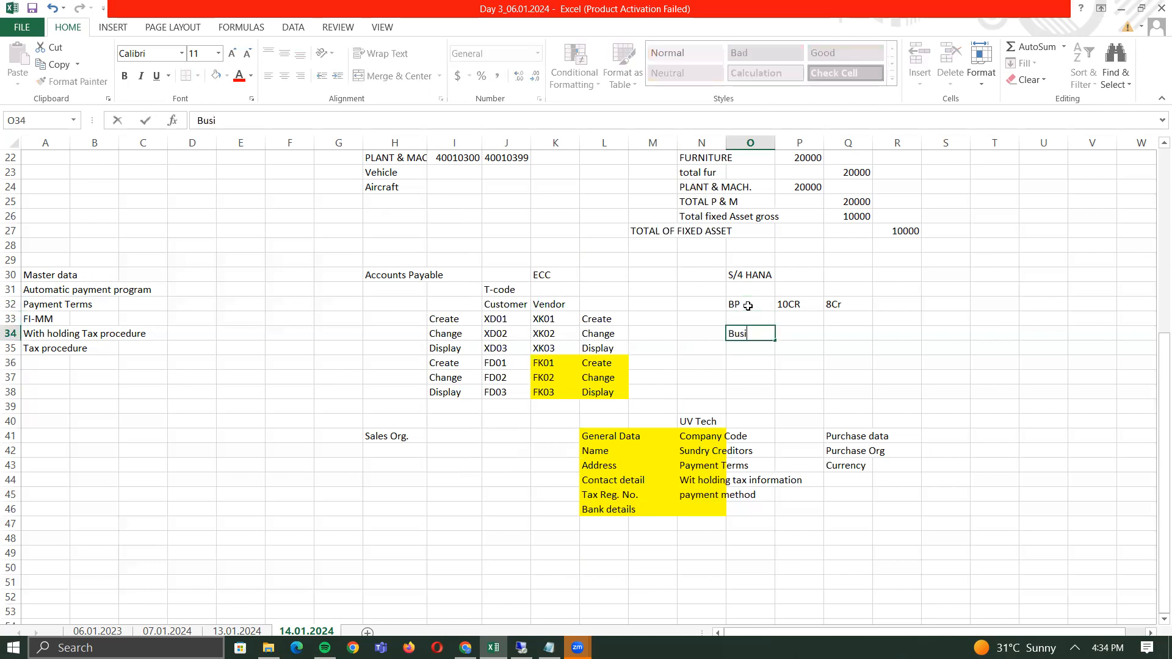
type("ness Partner")
key("Return")
key("Up")
key("Right")
key("Right")
type("Group")
key("Return")
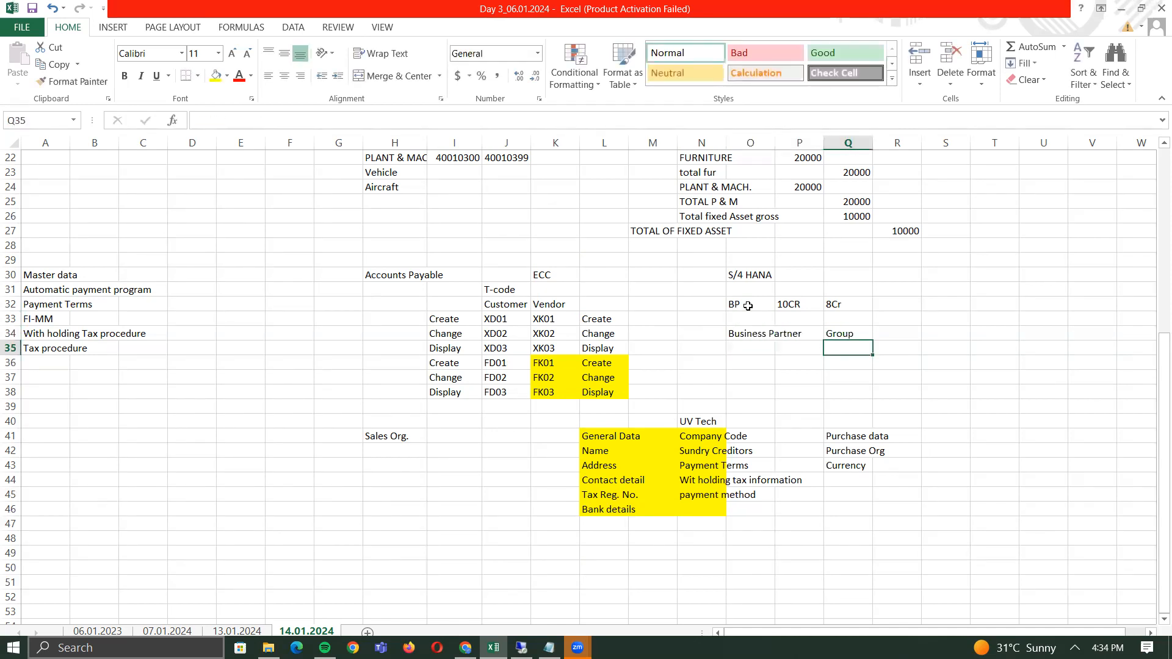
- Add Customer / Vendor in O35 and copy Group into Q35 beside it
type("Custom")
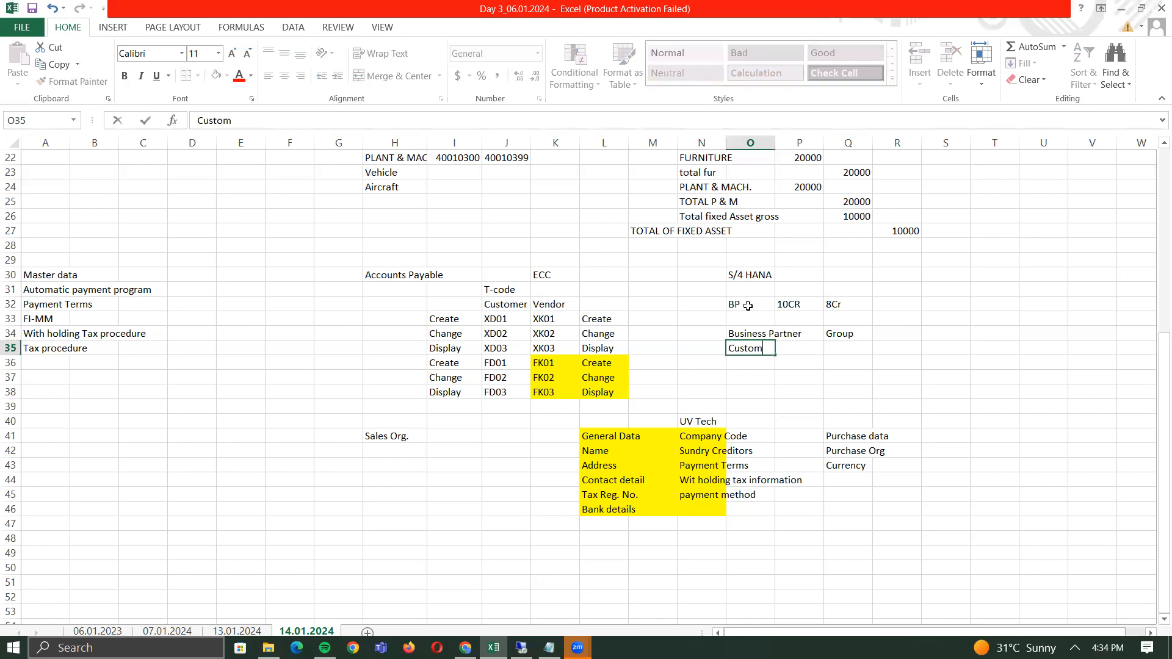
type("er / Vendor")
key("Tab")
key("Tab")
key("Up")
key("ctrl+c")
key("Down")
key("Return")
key("Left")
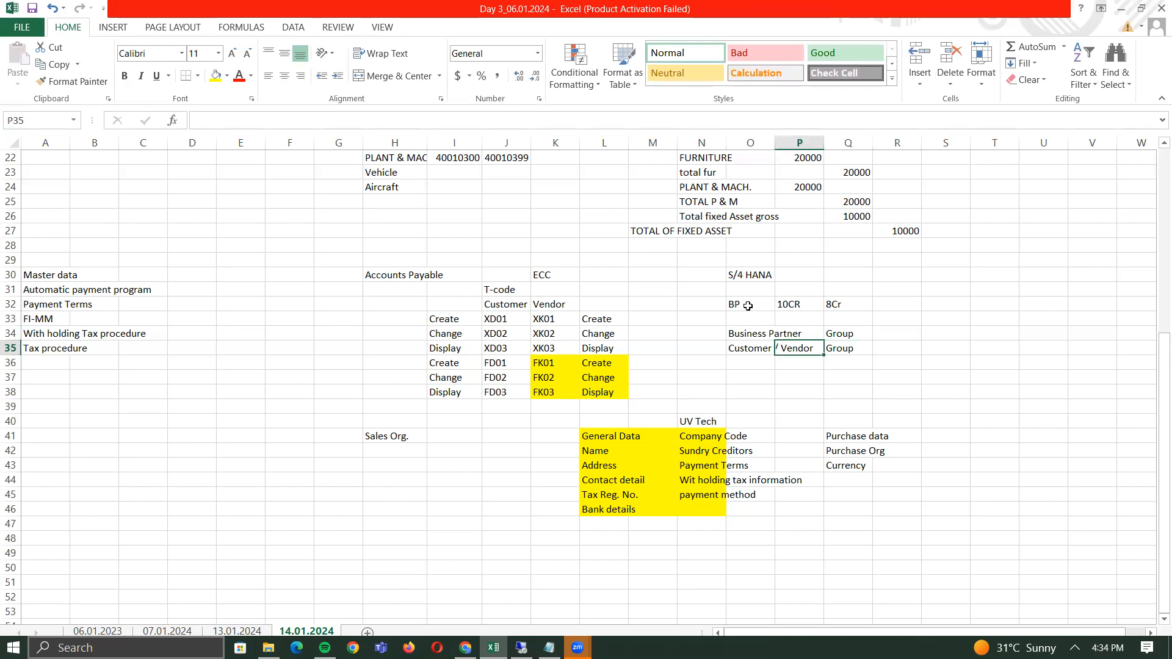
key("Left")
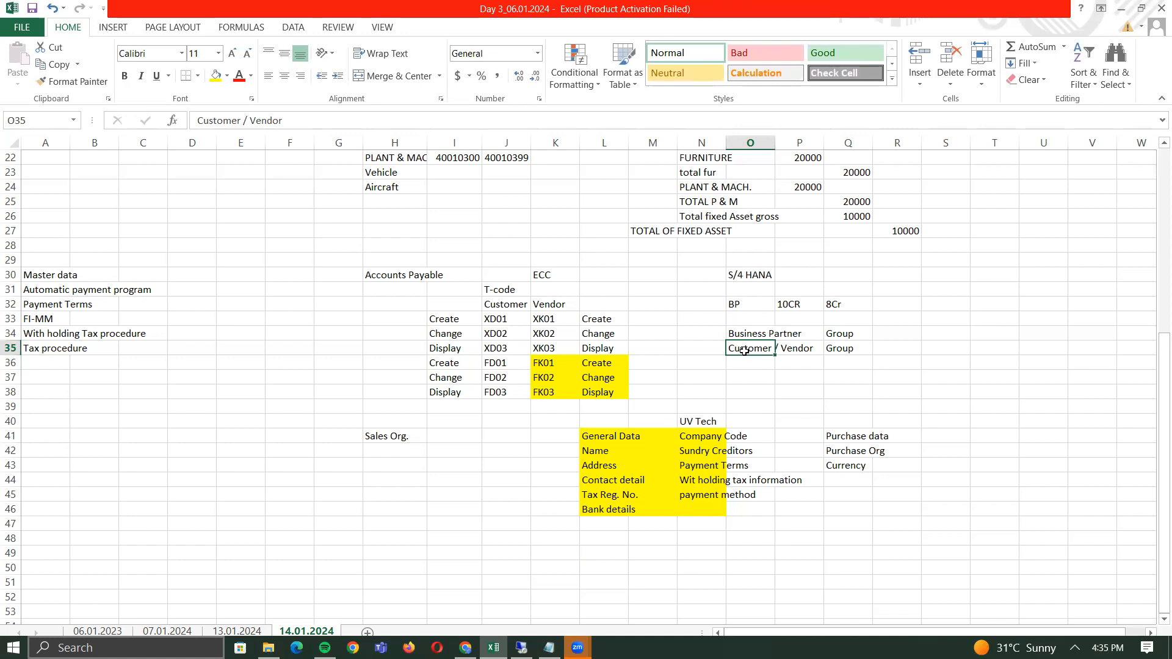
left_click(699, 421)
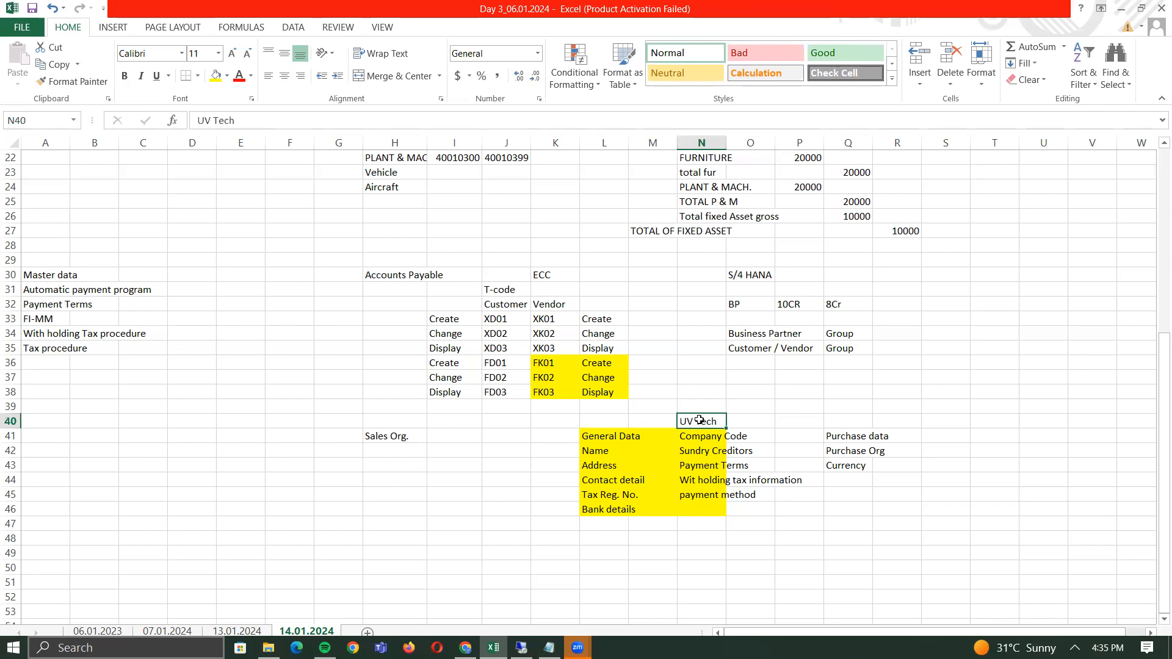
left_click(759, 343)
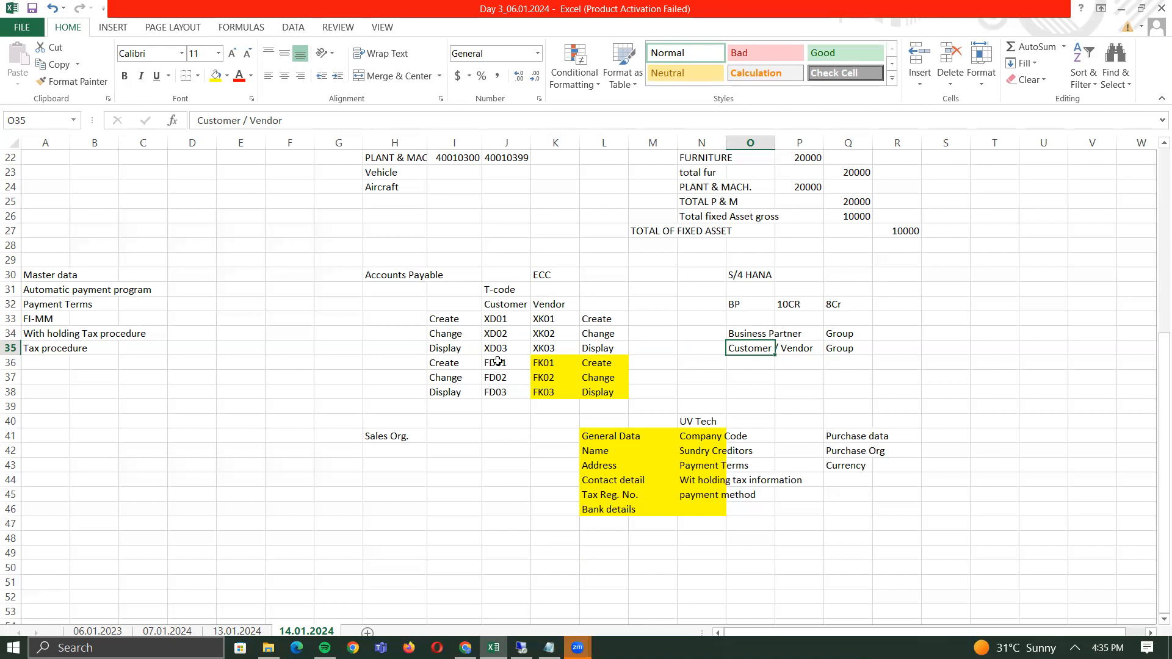
left_click(496, 319)
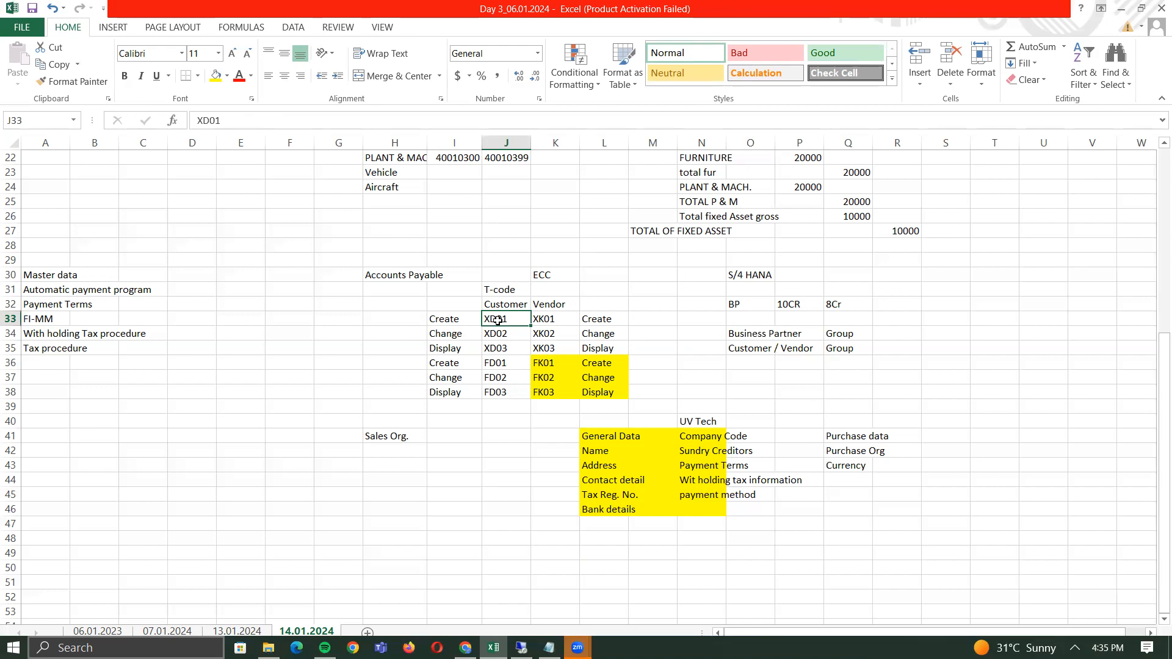
left_click(763, 348)
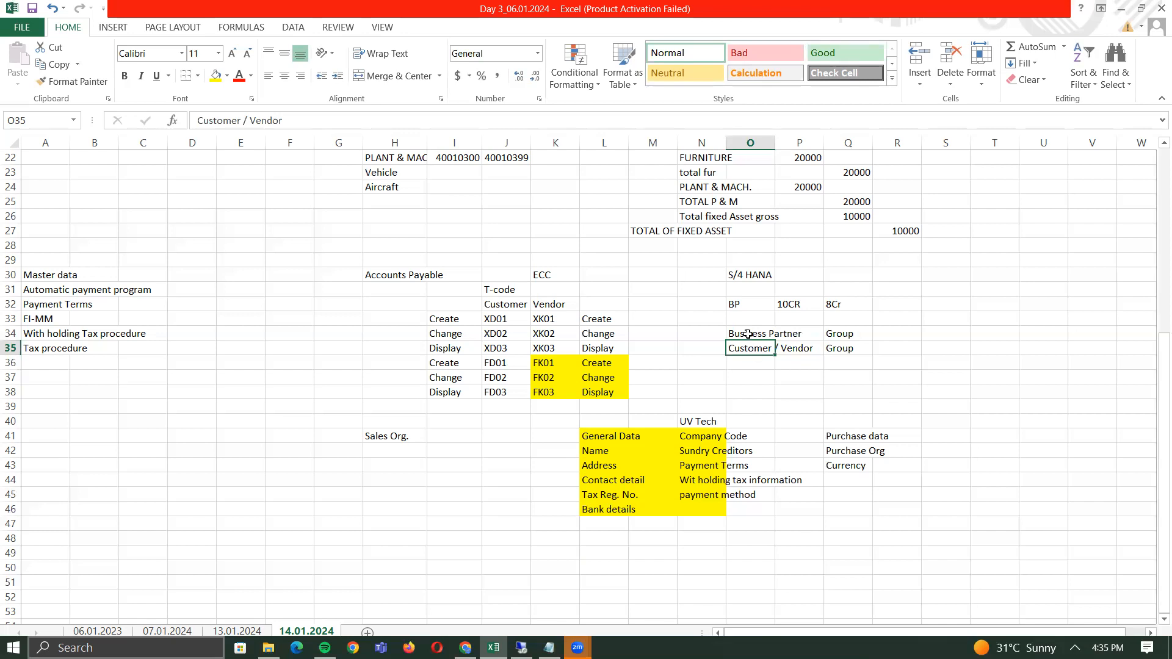
left_click(748, 336)
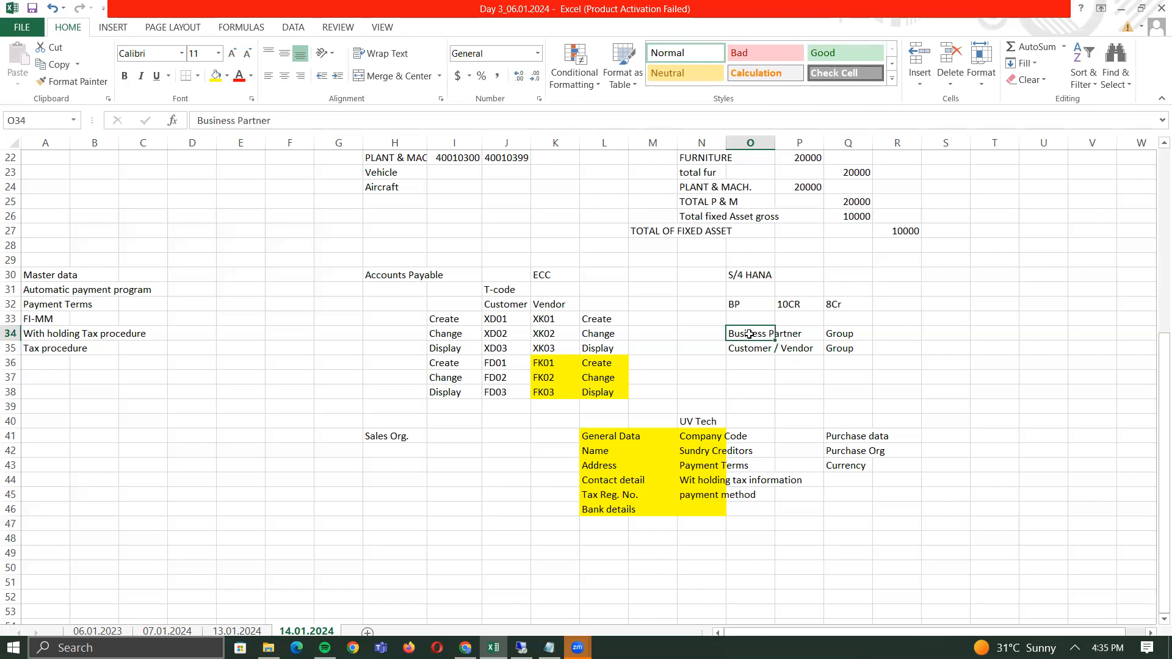
left_click(751, 348)
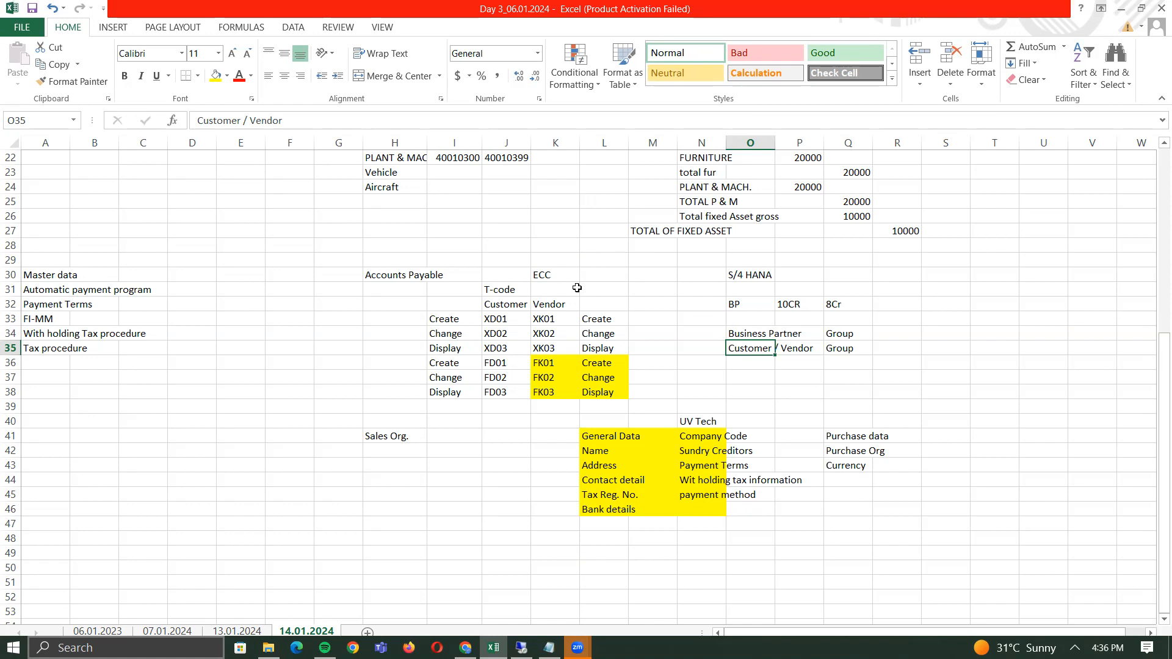
left_click(643, 277)
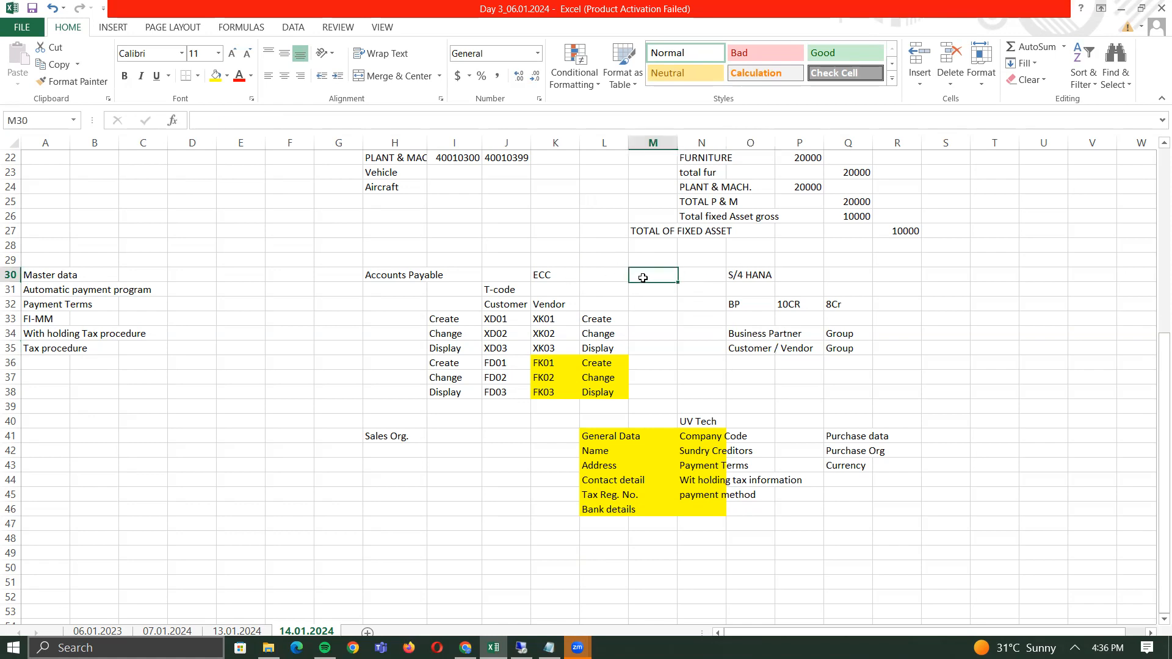
left_click(115, 27)
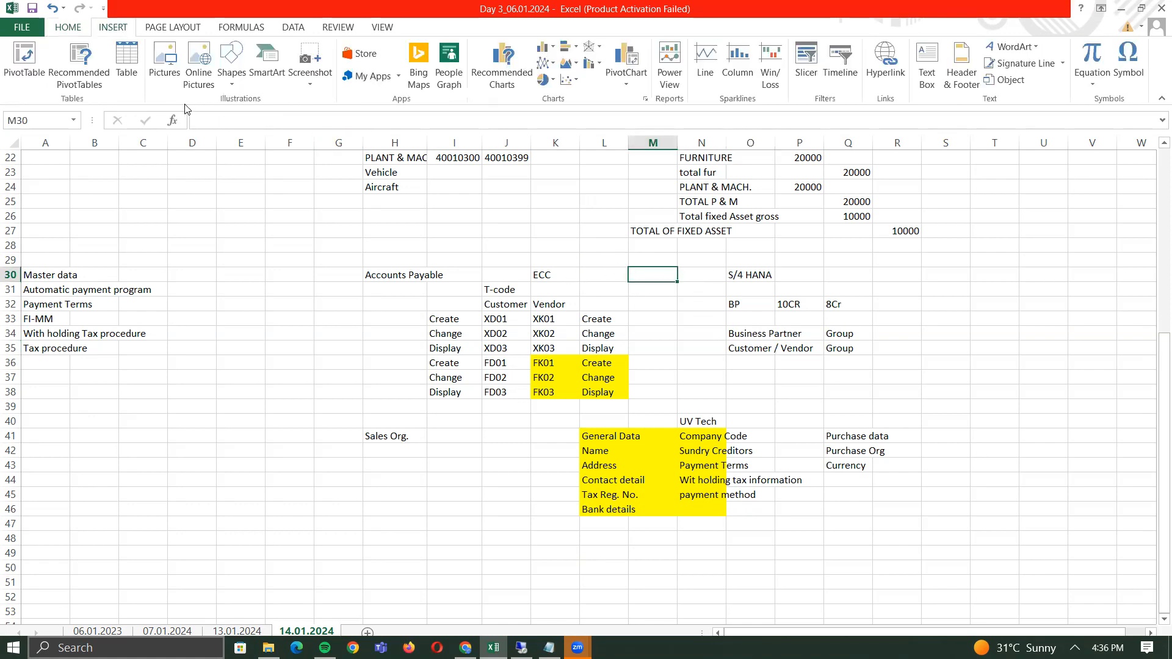
left_click(227, 60)
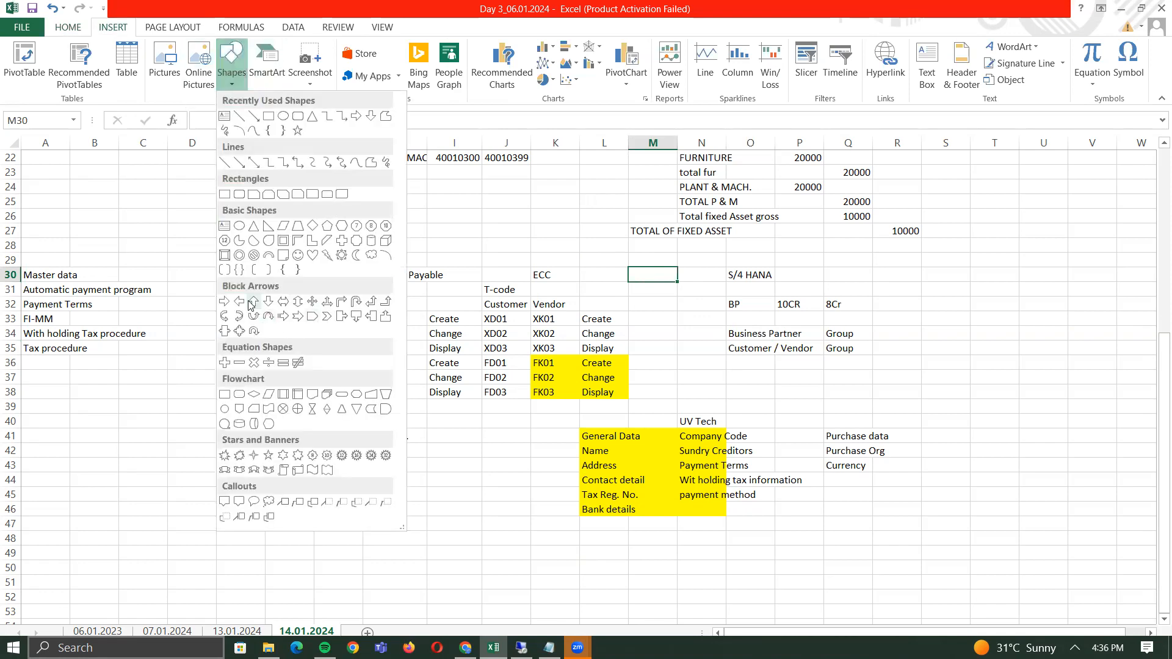
left_click(225, 301)
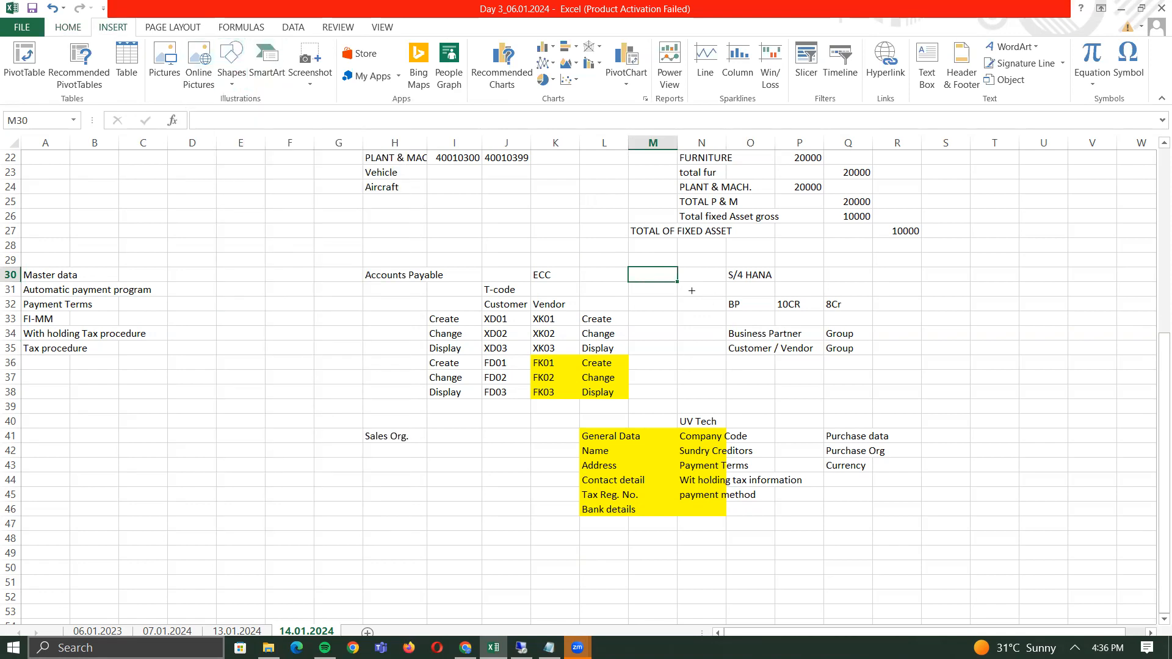
left_click_drag(639, 274, 672, 279)
left_click(754, 275)
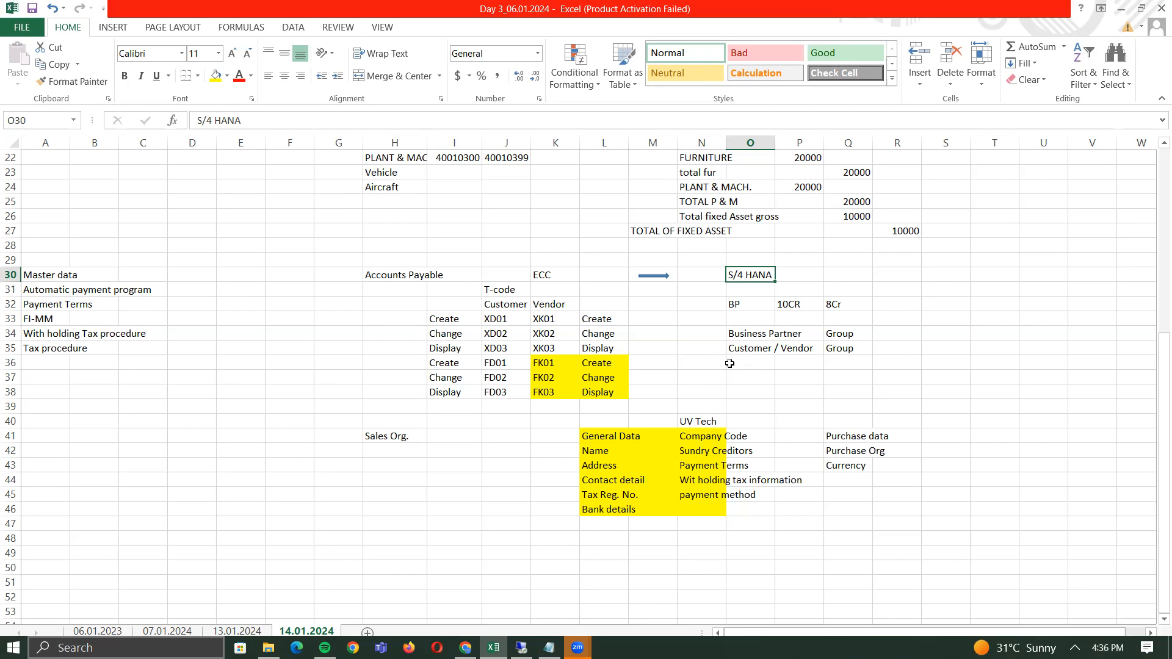
key("Down")
key("Down")
key("Down")
key("Down")
key("Down")
key("Down")
key("Down")
key("Down")
key("Down")
key("Down")
key("Down")
key("Down")
key("Down")
key("Down")
key("Down")
key("Down")
key("Down")
key("Down")
key("Down")
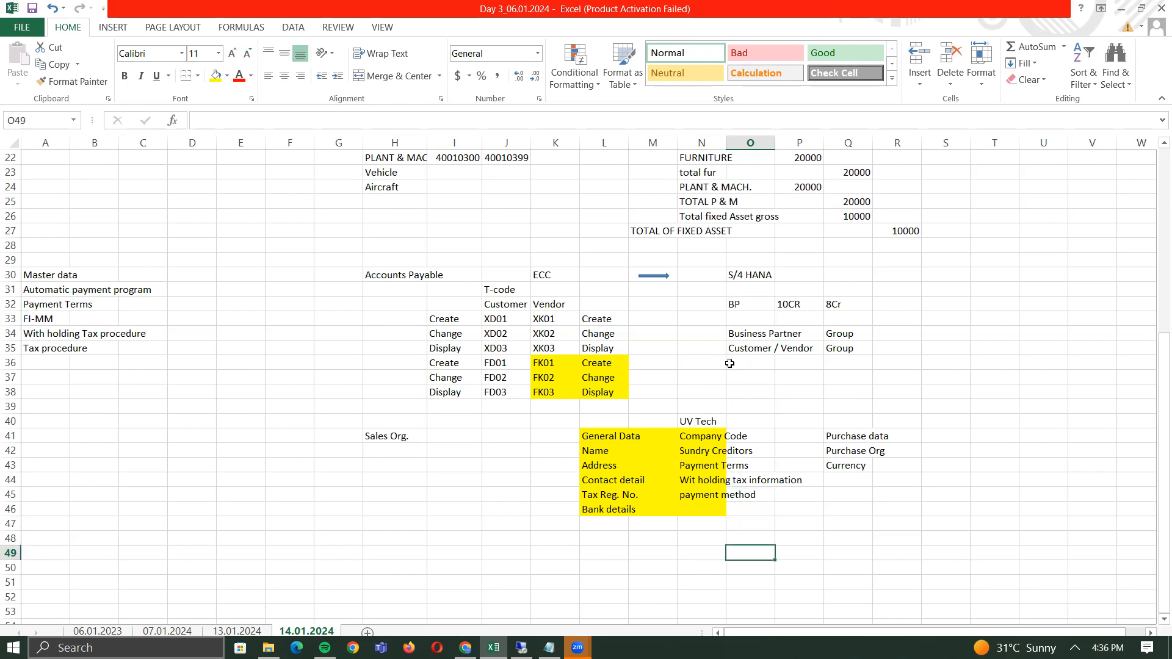
key("Left")
key("Left")
key("Left")
key("Left")
key("Left")
key("Left")
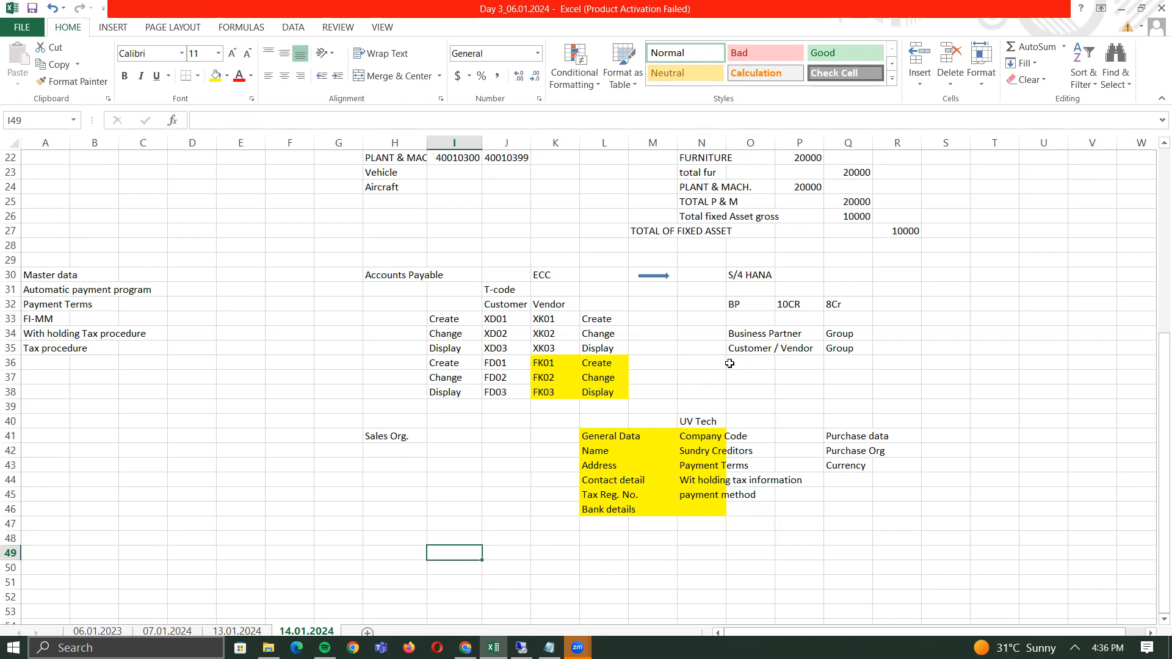
- Enter the label 'Domestic Vendor Group' in cell I48
left_click(499, 318)
left_click(538, 316)
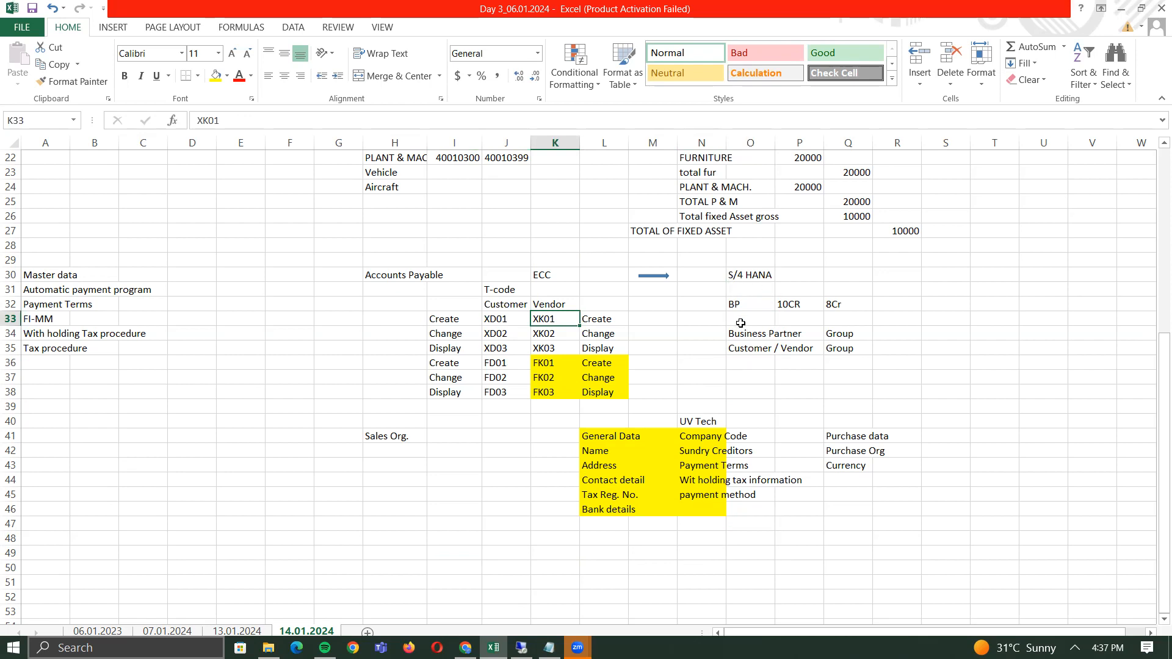
left_click(554, 544)
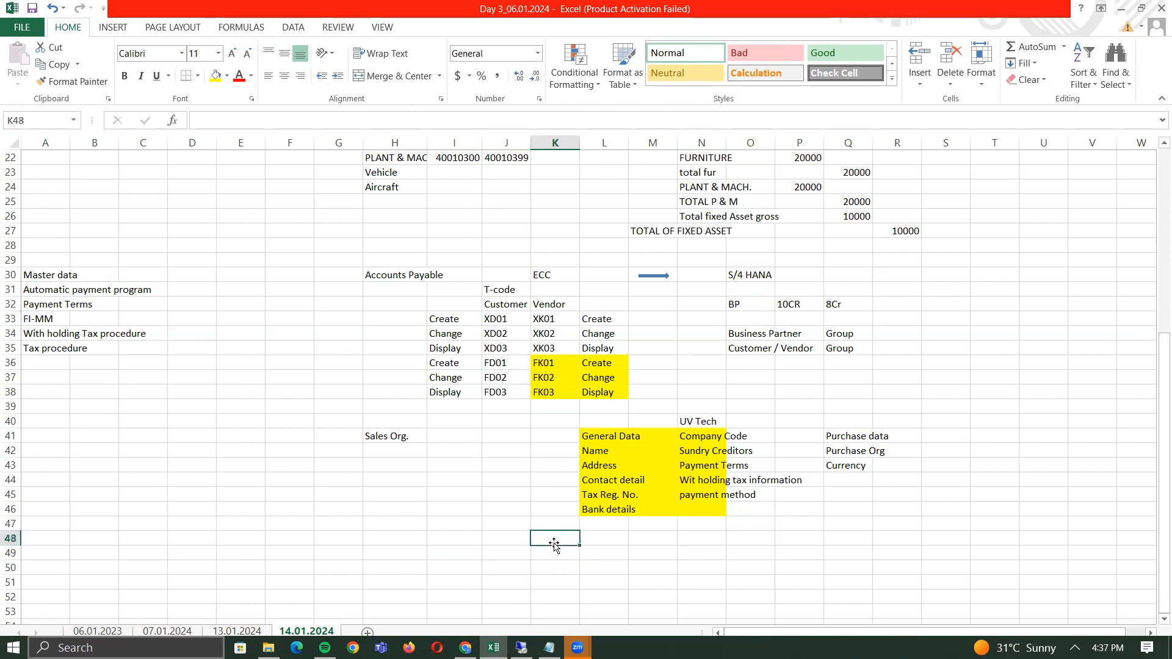
key("Left")
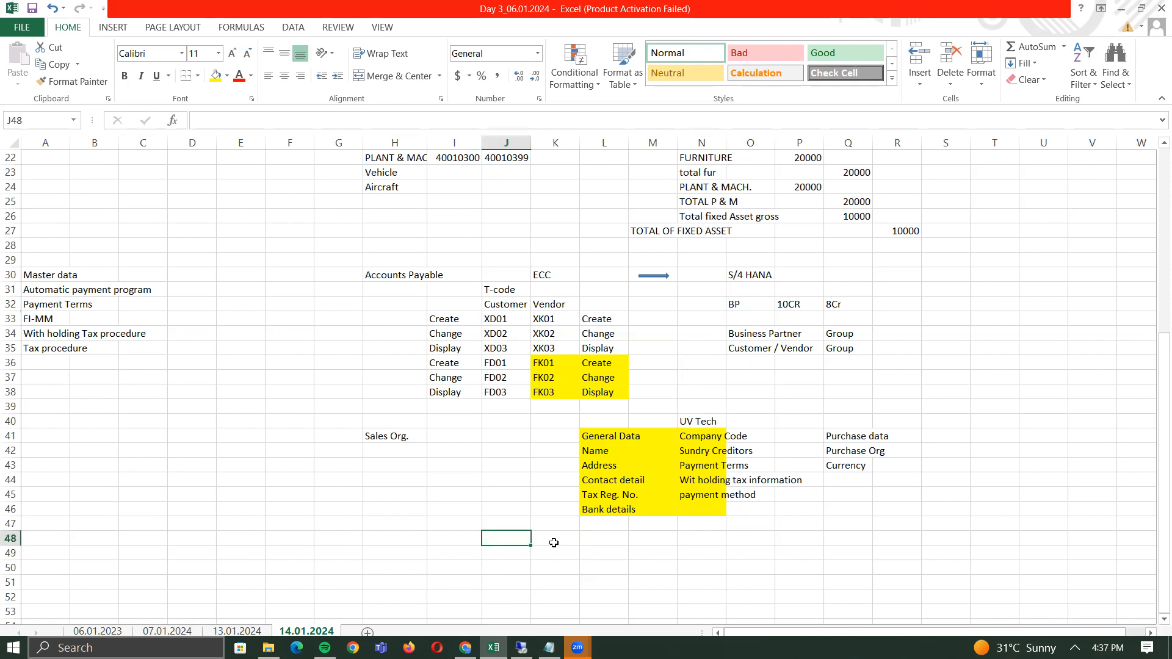
key("Left")
type("mestic Vendor Group")
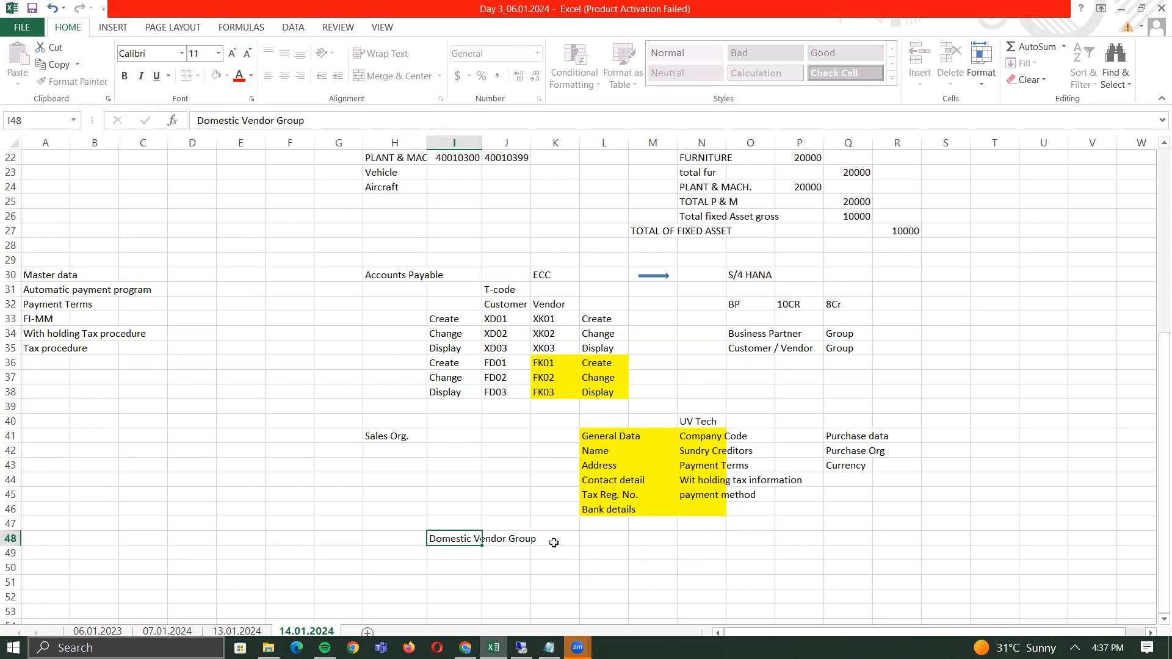
key("Return")
- Head K47 'No. range no.' and enter group code DOM1 in K48
key("Up")
key("Up")
key("Right")
key("Right")
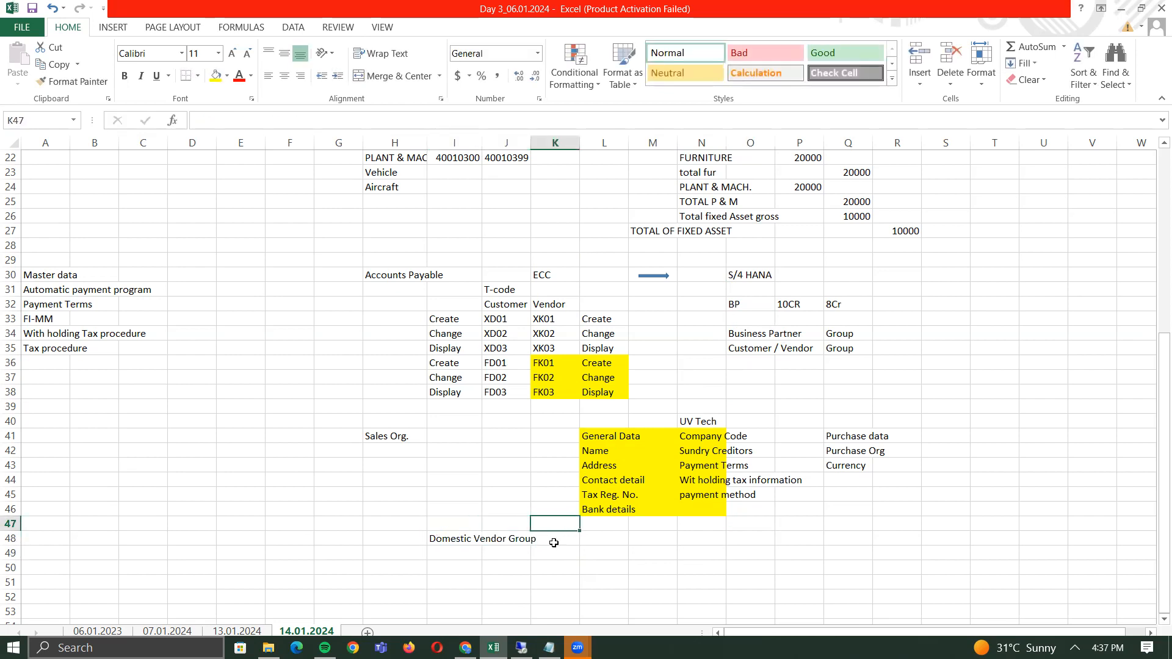
type("No. range no.")
left_click(554, 543)
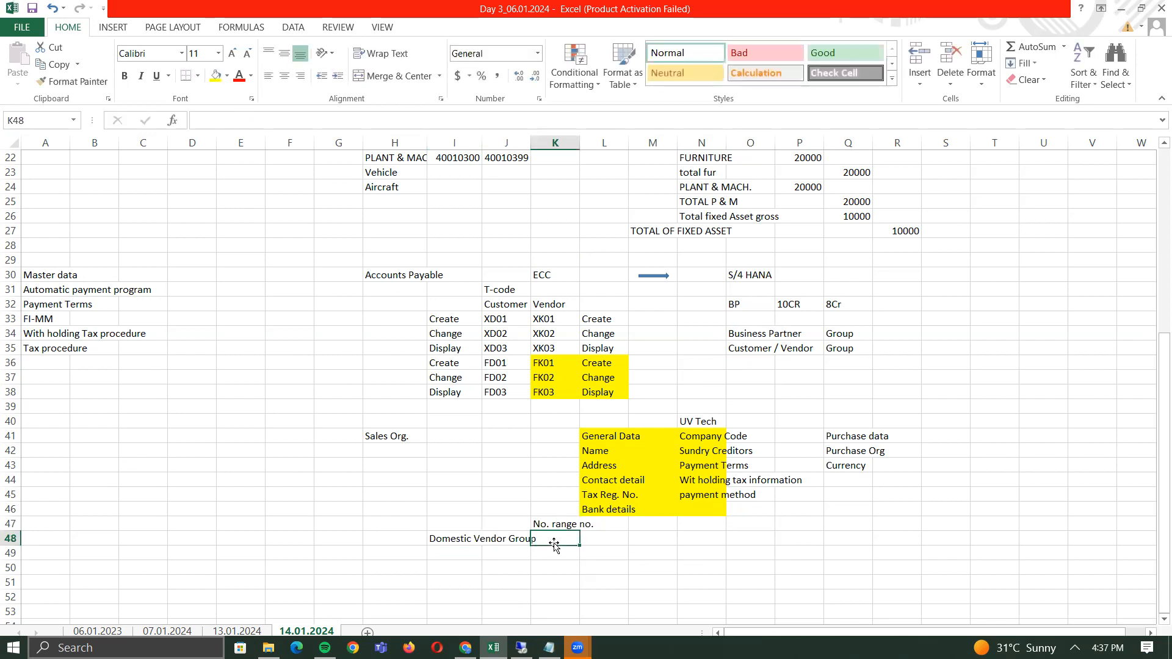
type("DOM1")
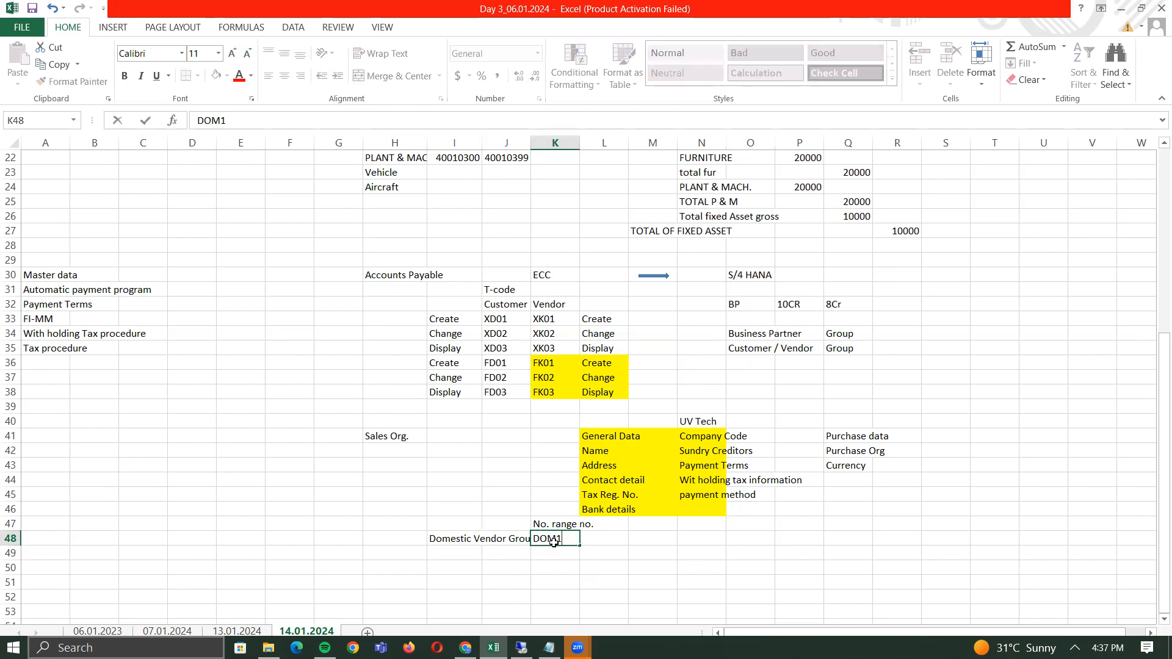
key("Tab")
- Head L47 'Number series' and enter range 10000000 to 19999999 in L48:M48
key("Up")
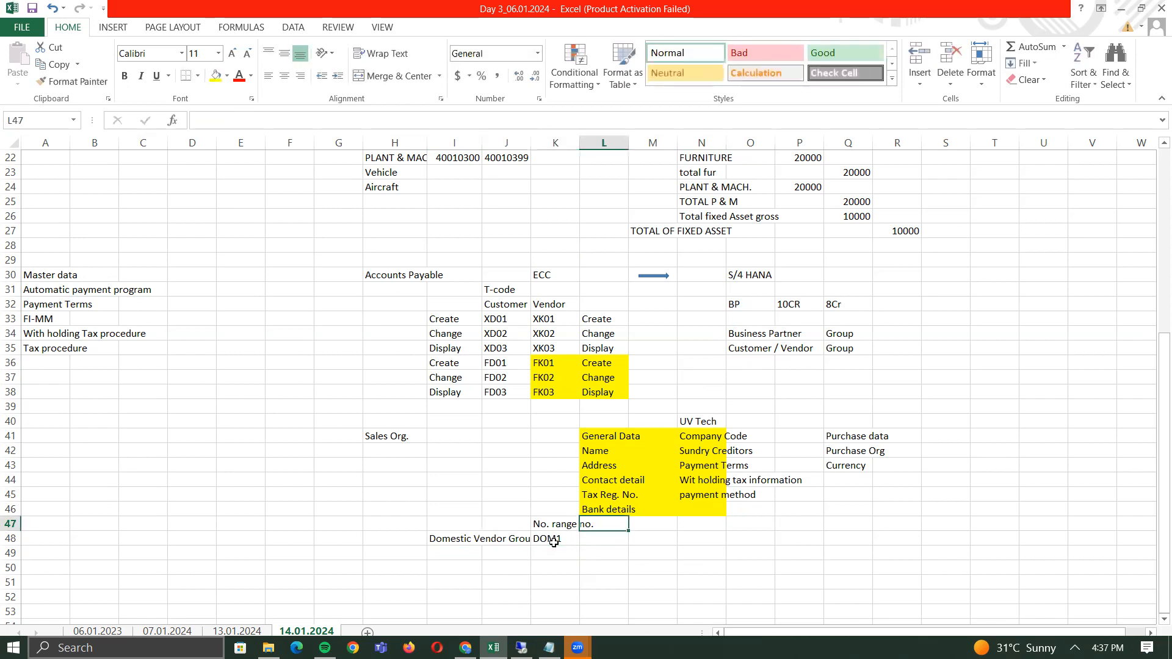
type("Nu")
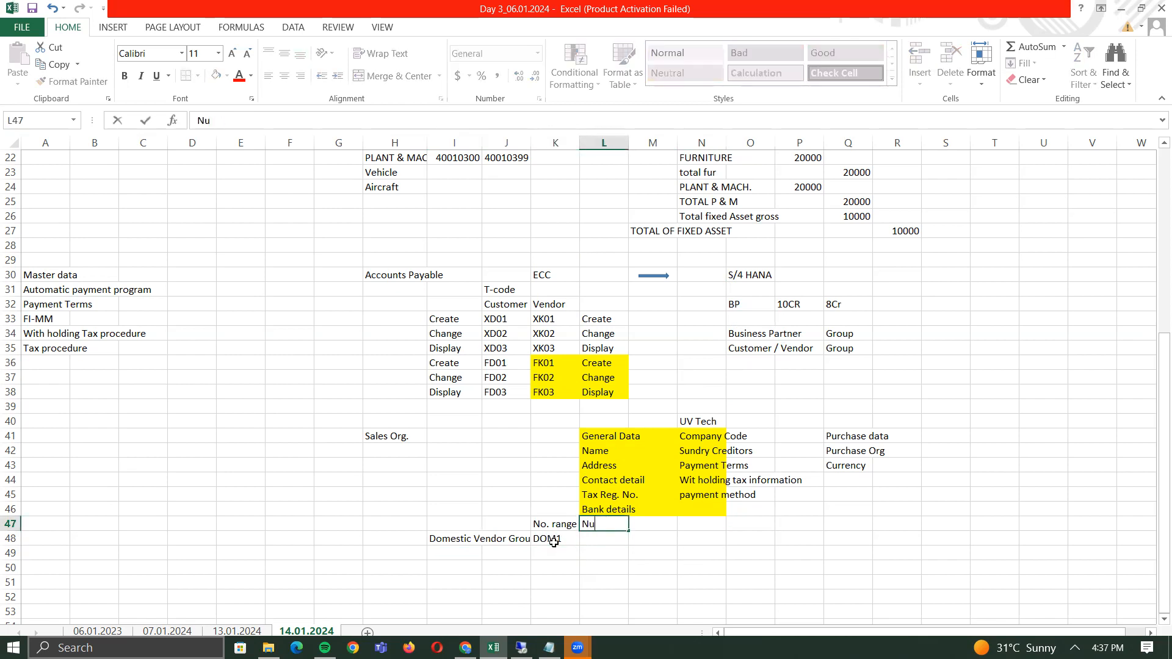
type("mber series")
key("Return")
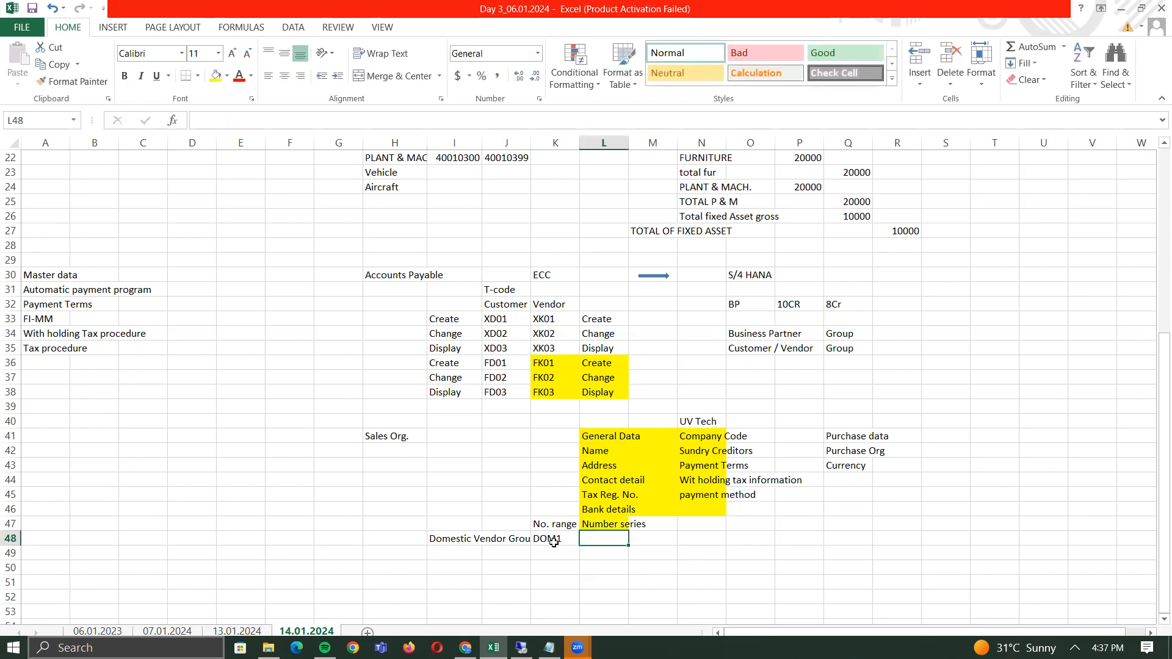
type("100")
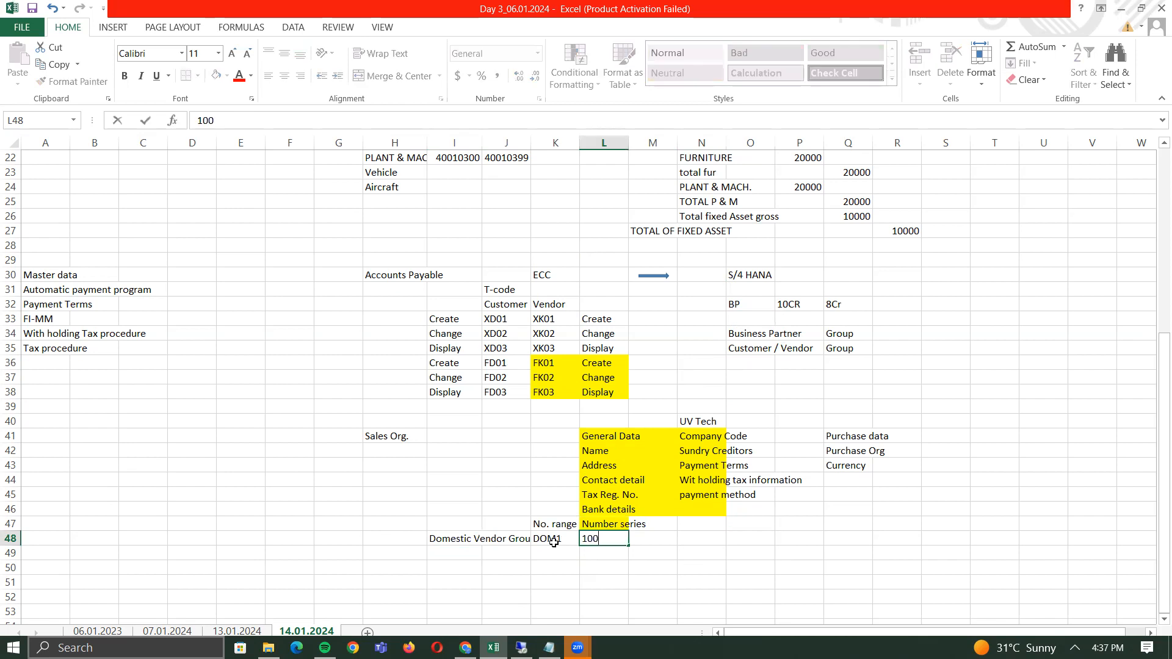
type("00000")
key("Tab")
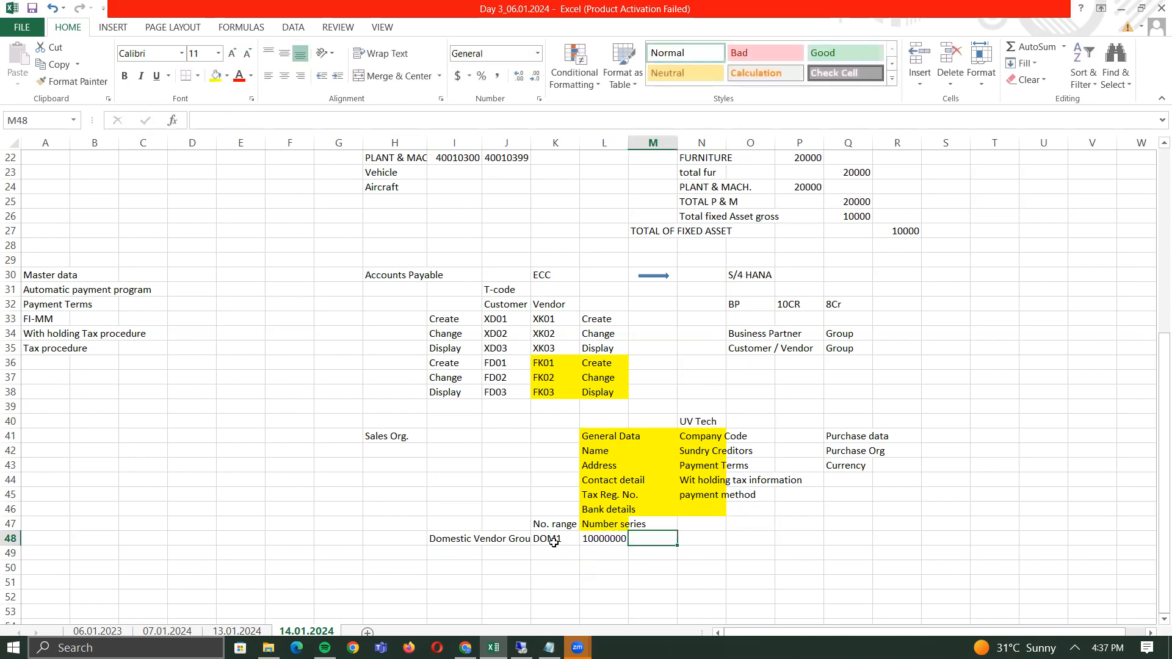
type("19999999")
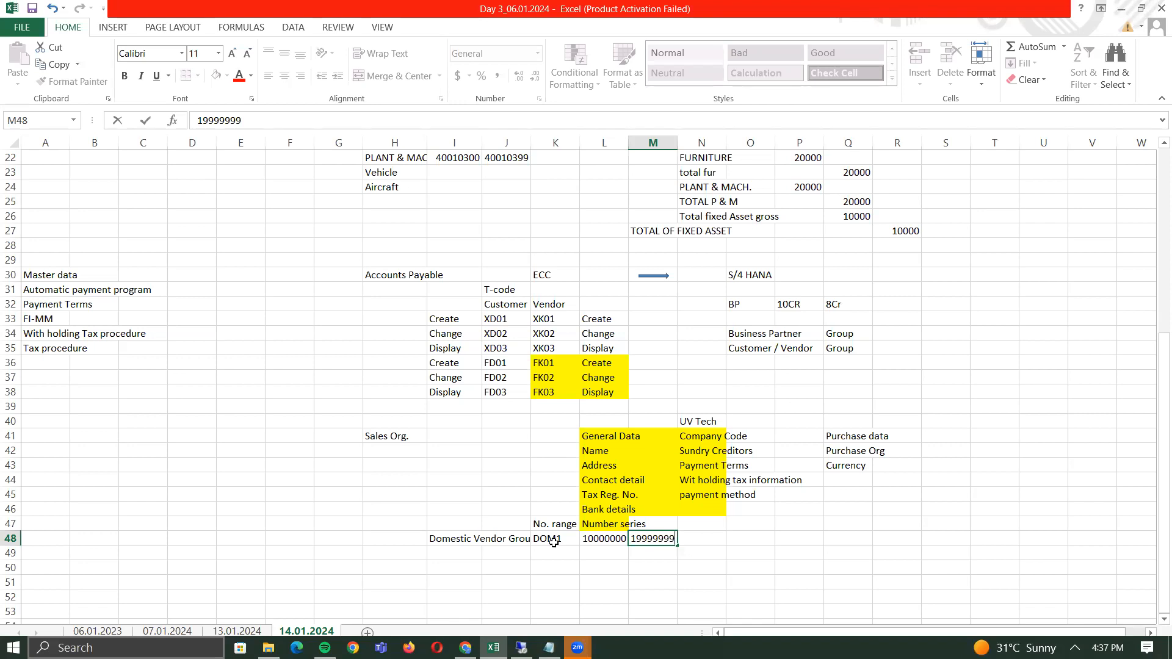
key("Return")
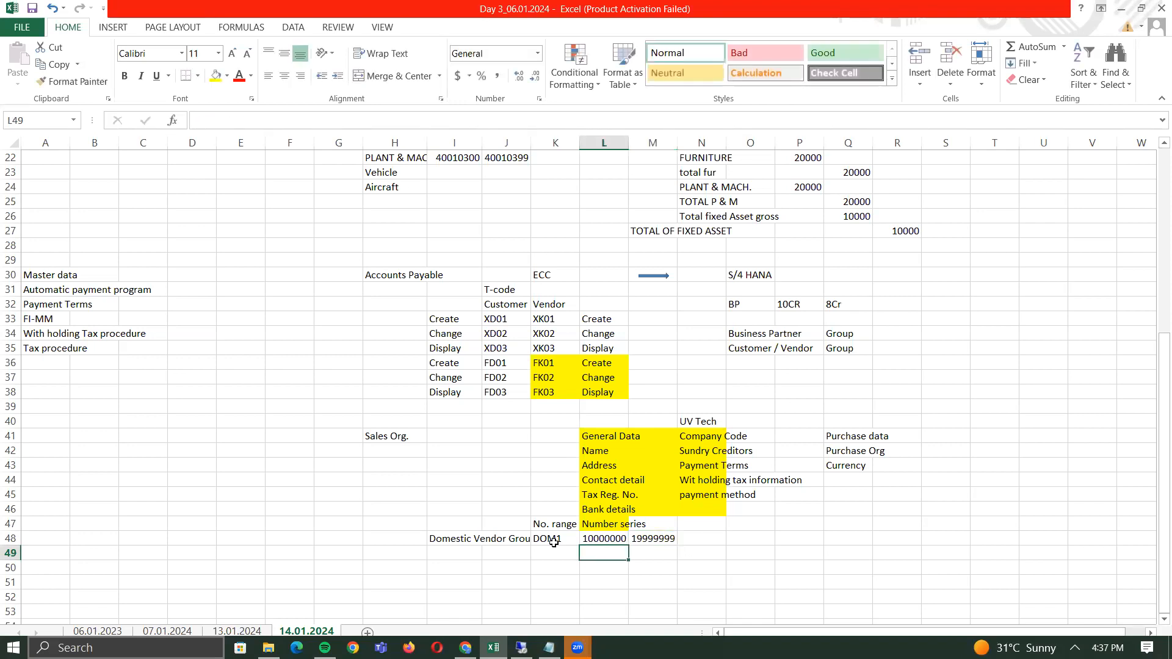
- Begin a 'Domestic Customer Group' label in row 49 beneath the vendor row
key("Left")
key("Left")
key("Left")
key("Up")
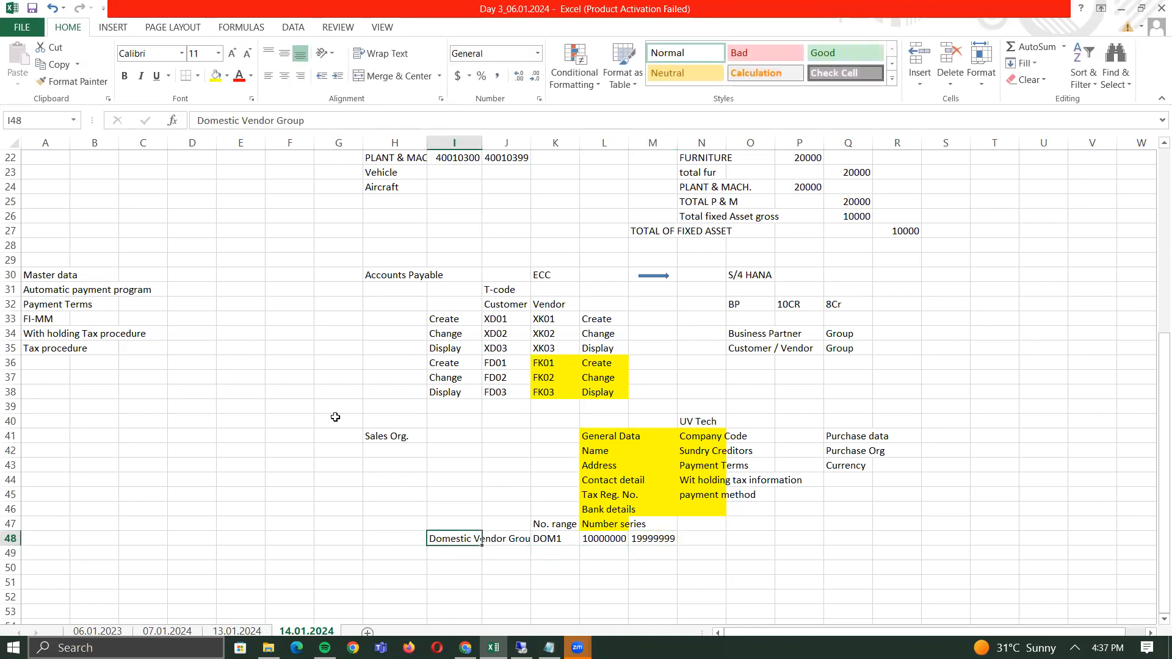
left_click(559, 535)
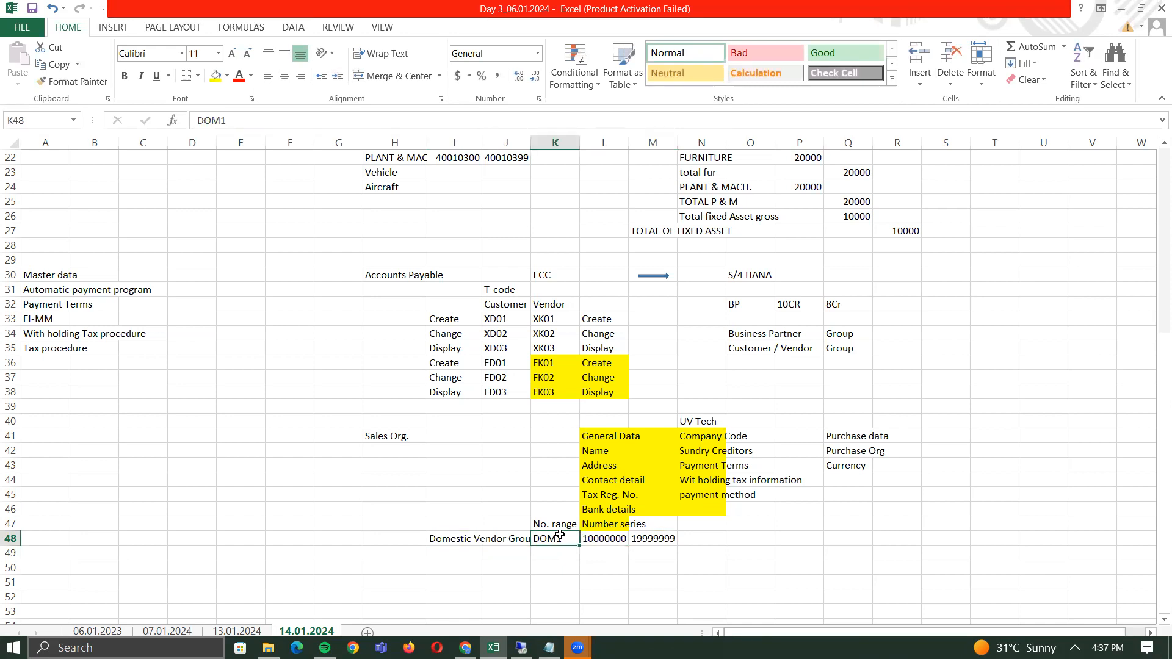
left_click(606, 538)
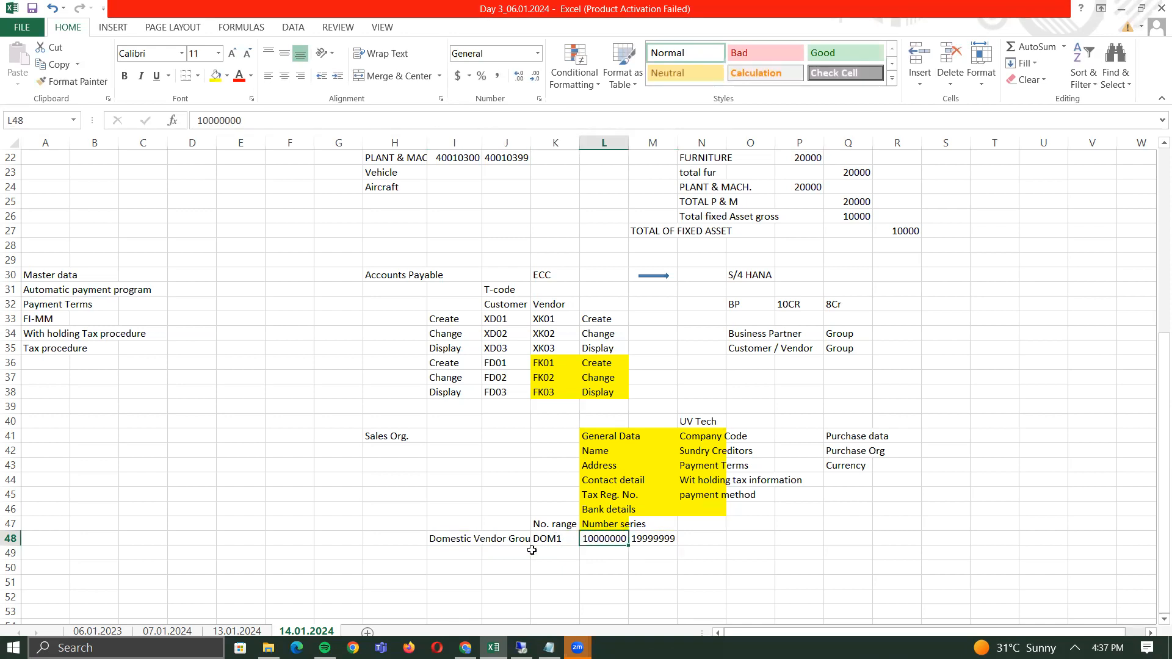
left_click(452, 539)
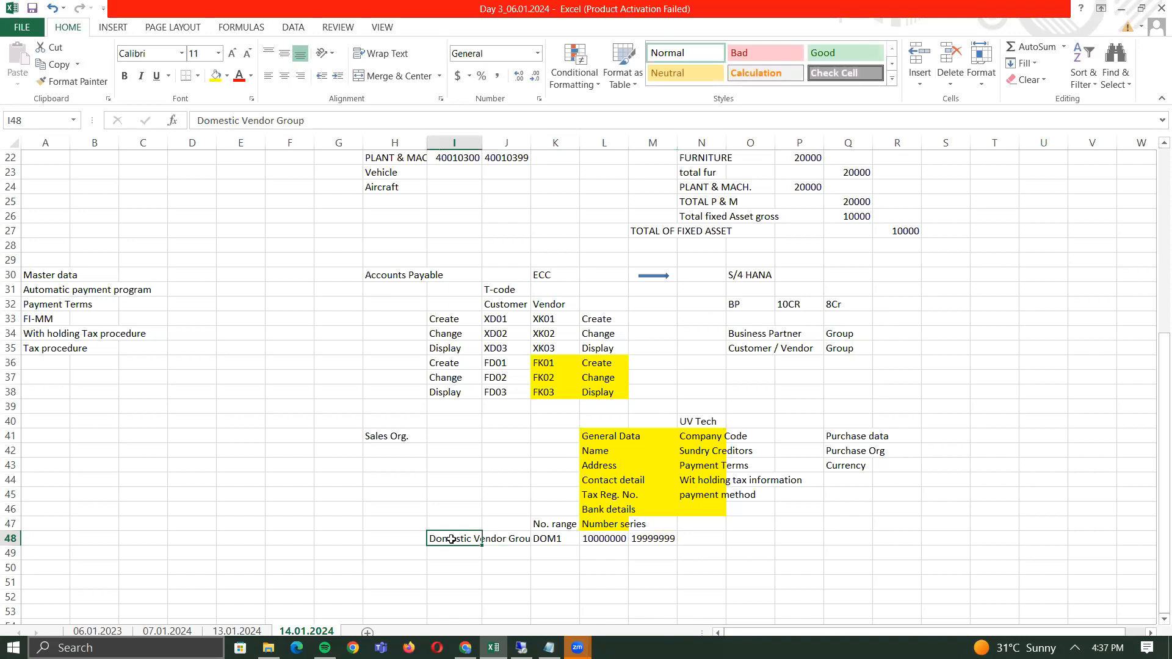
key("Return")
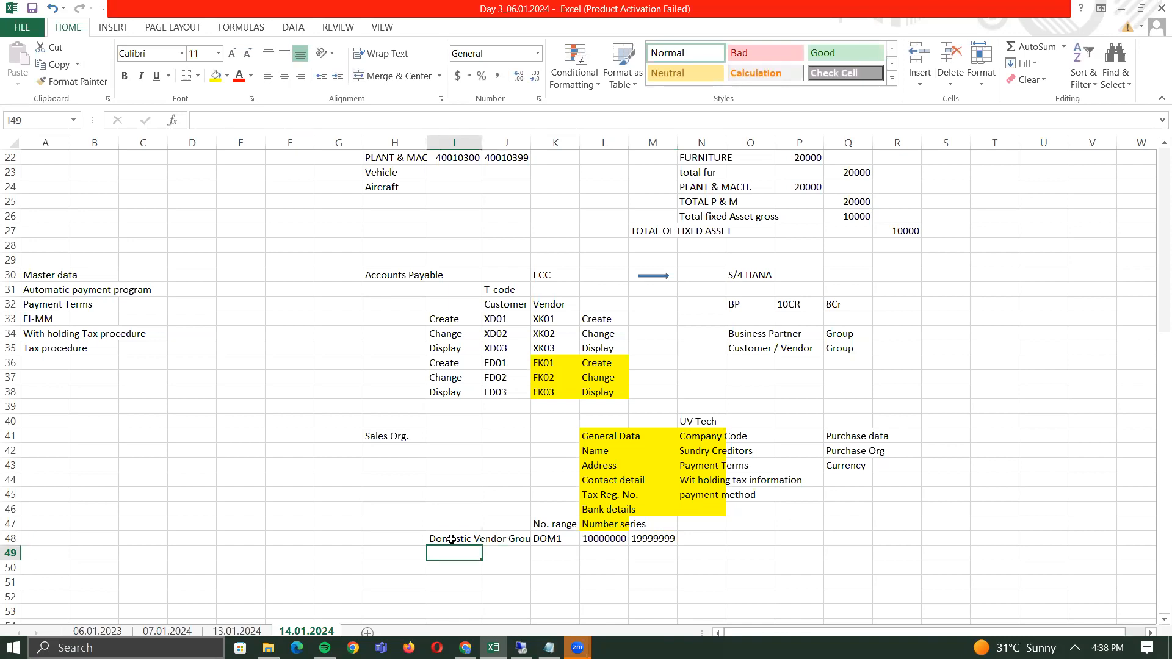
type("Forei")
key("BackSpace")
key("BackSpace")
key("BackSpace")
key("BackSpace")
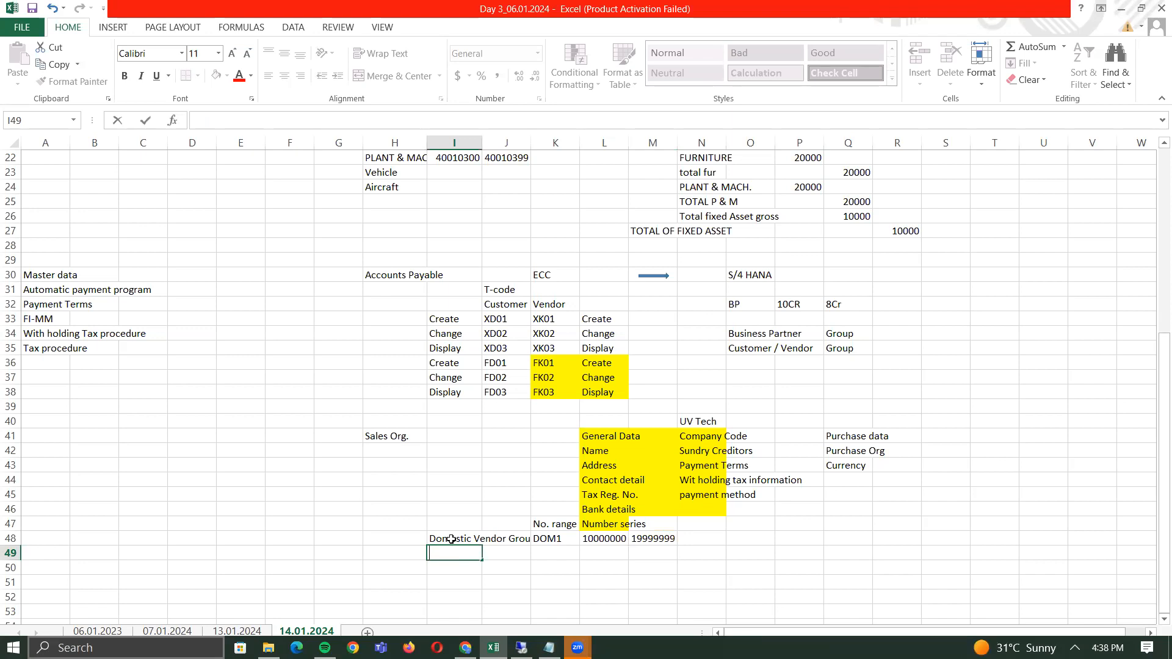
type("Domestic")
key("BackSpace")
key("BackSpace")
type("tic Customer Group")
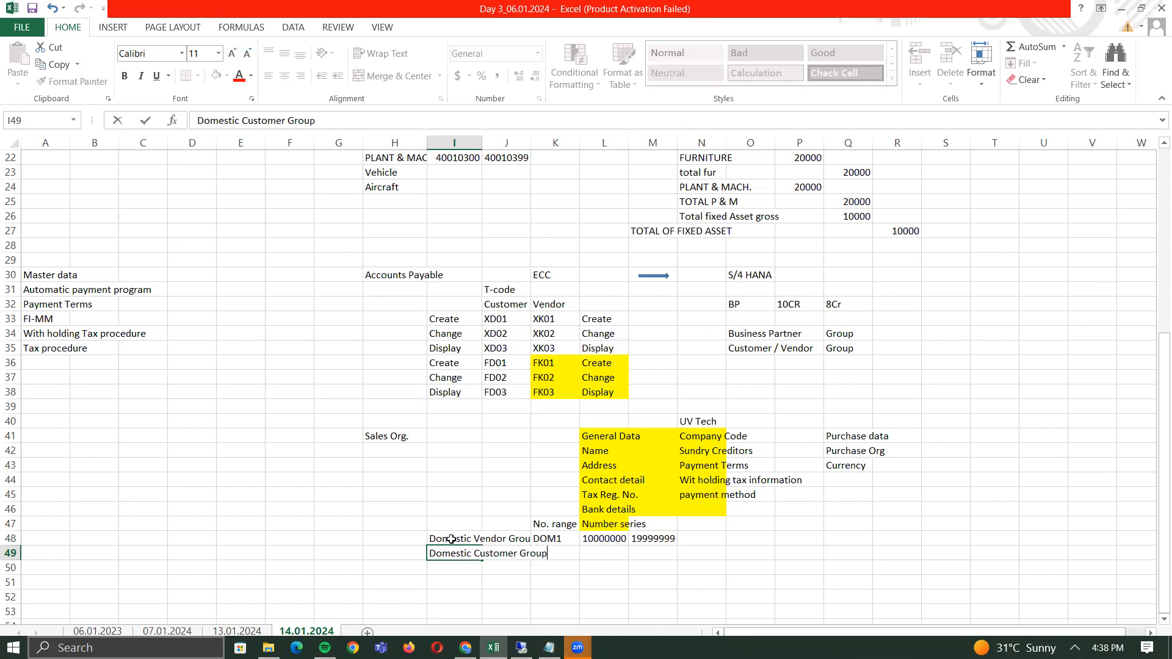
- Commit the Domestic Customer Group label and enter group code CUS1 in K49
key("Return")
key("Up")
key("Right")
key("Right")
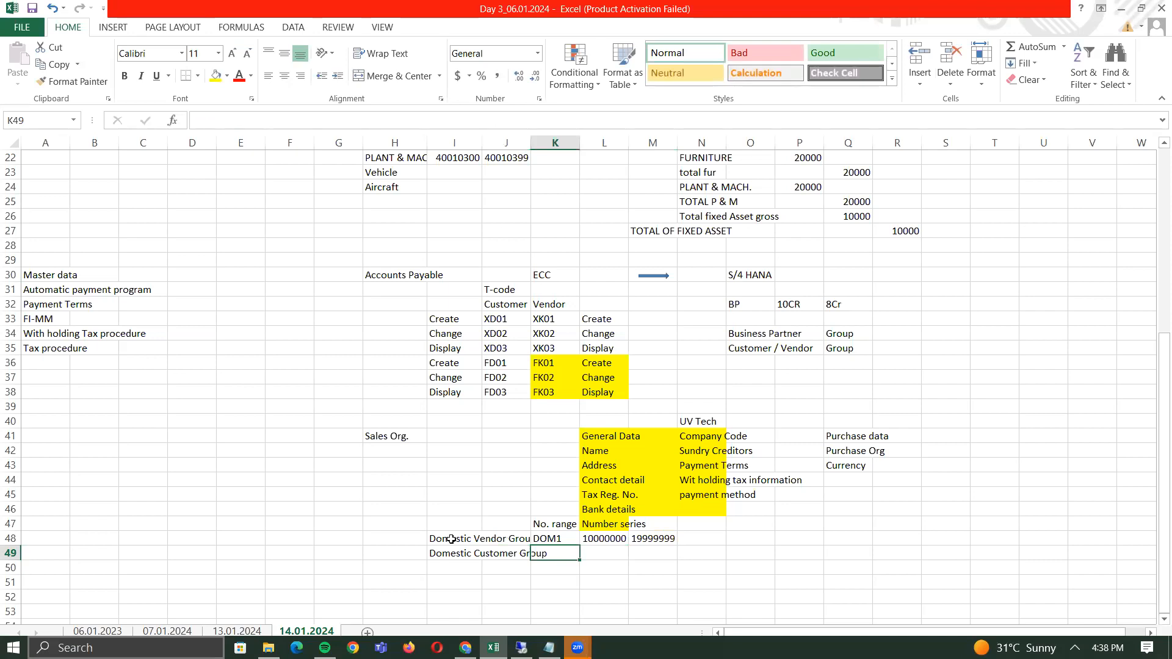
type("CUS1")
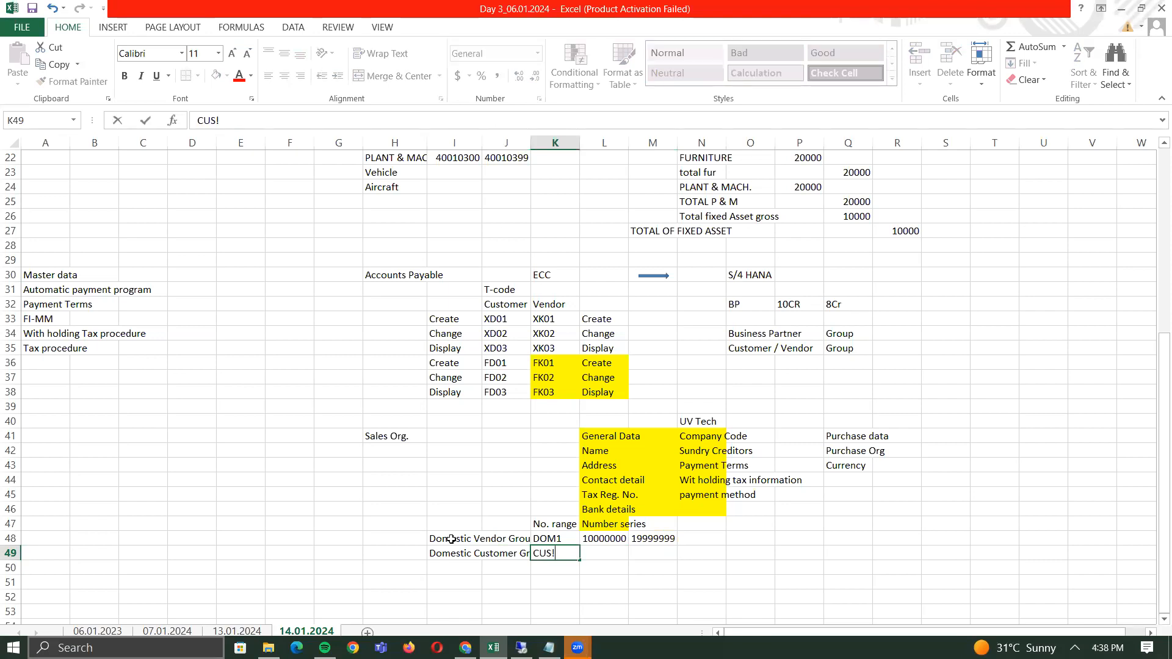
key("Right")
- Copy the 10000000–19999999 number range from row 48 into L49:M49
key("Up")
key("shift+Right")
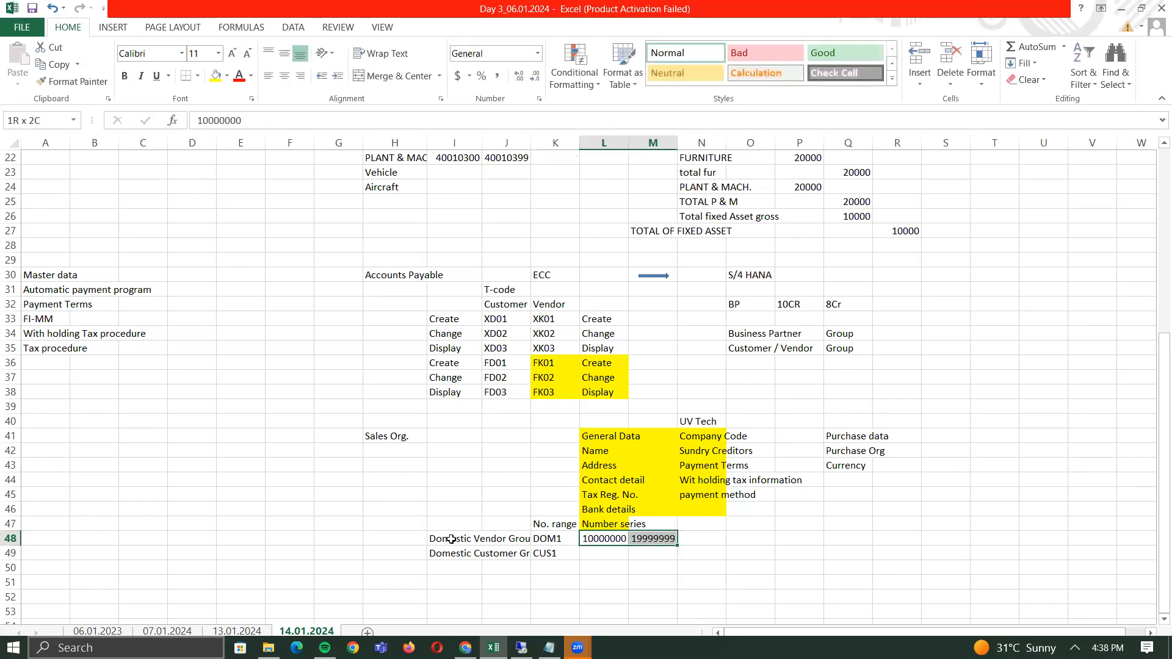
key("ctrl+c")
key("Down")
key("Return")
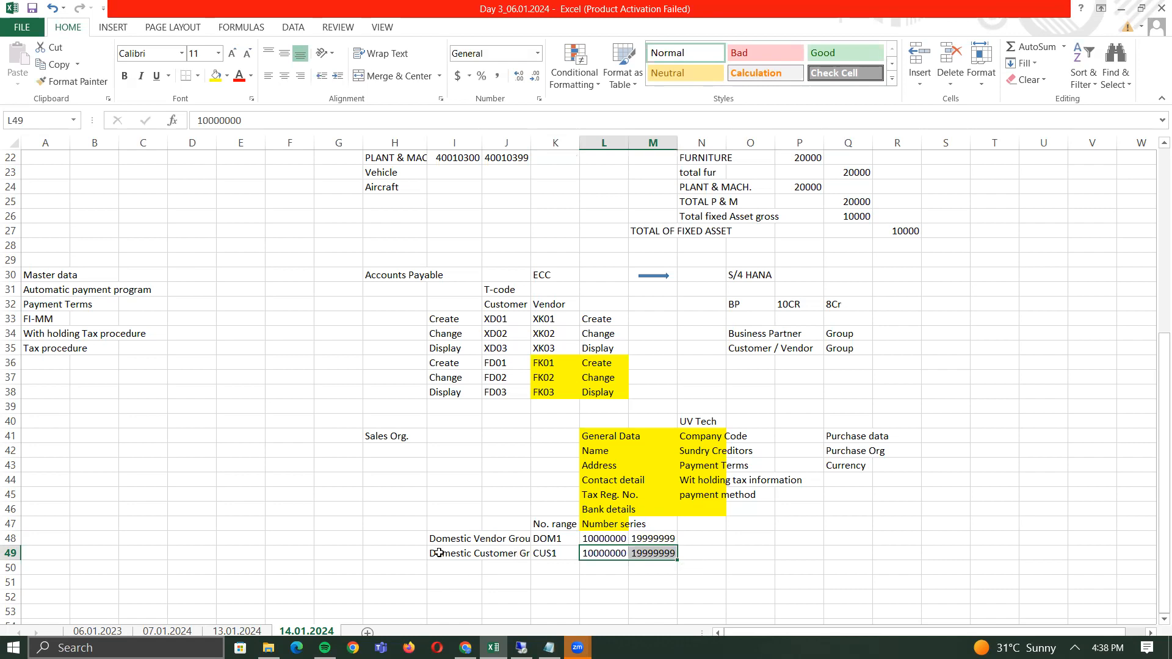
left_click(439, 553)
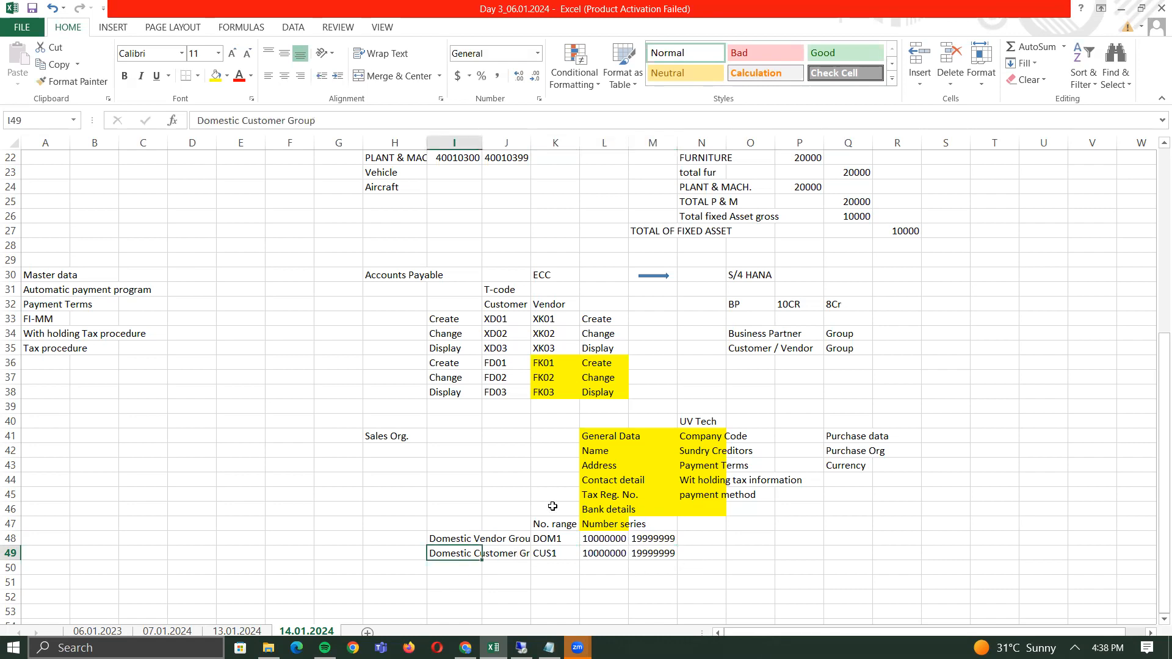
left_click(542, 275)
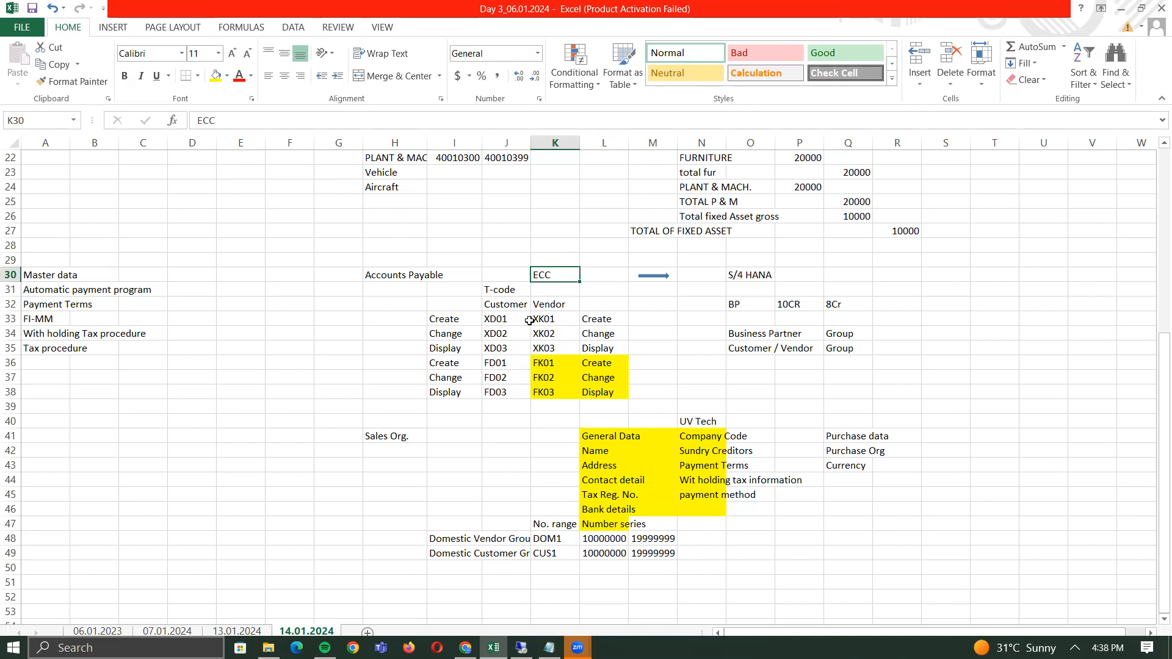
- Copy the Domestic Vendor Group and Domestic Customer Group names from I48:I49 into O48
left_click(525, 540)
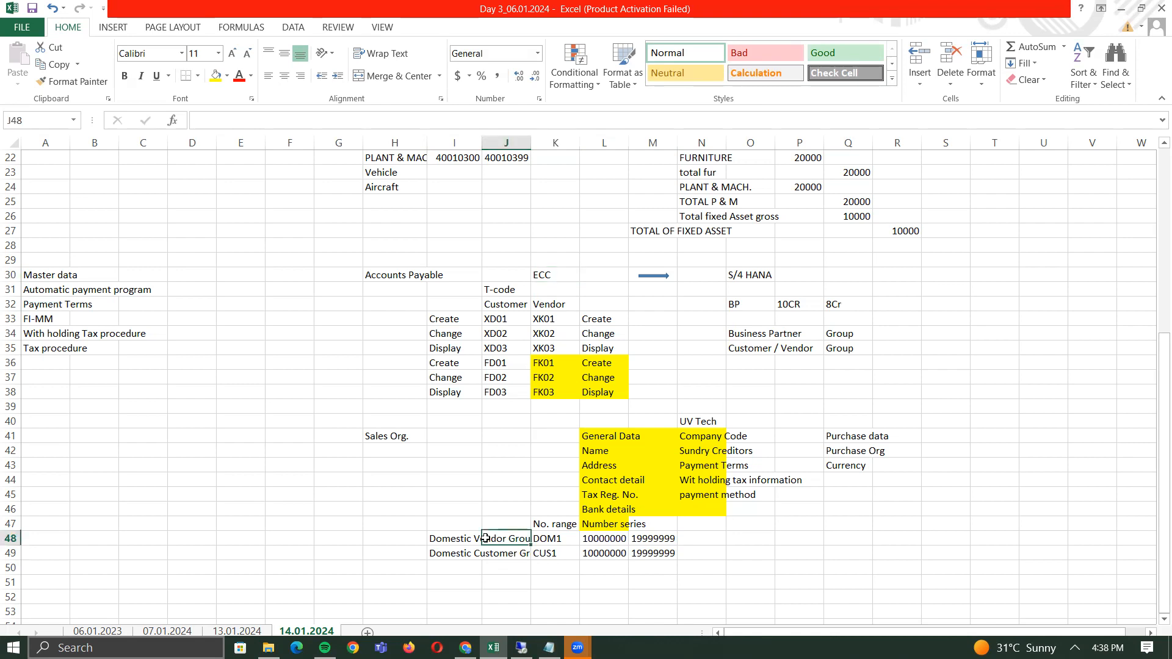
left_click(465, 537)
key("shift+Down")
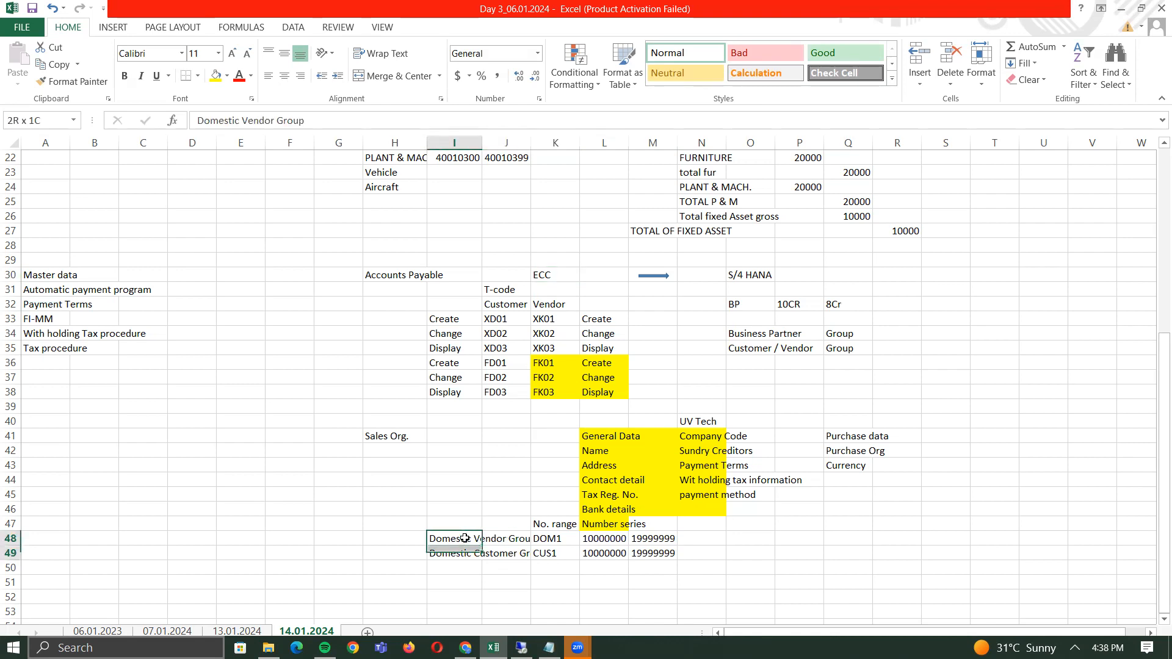
key("ctrl+c")
key("Right")
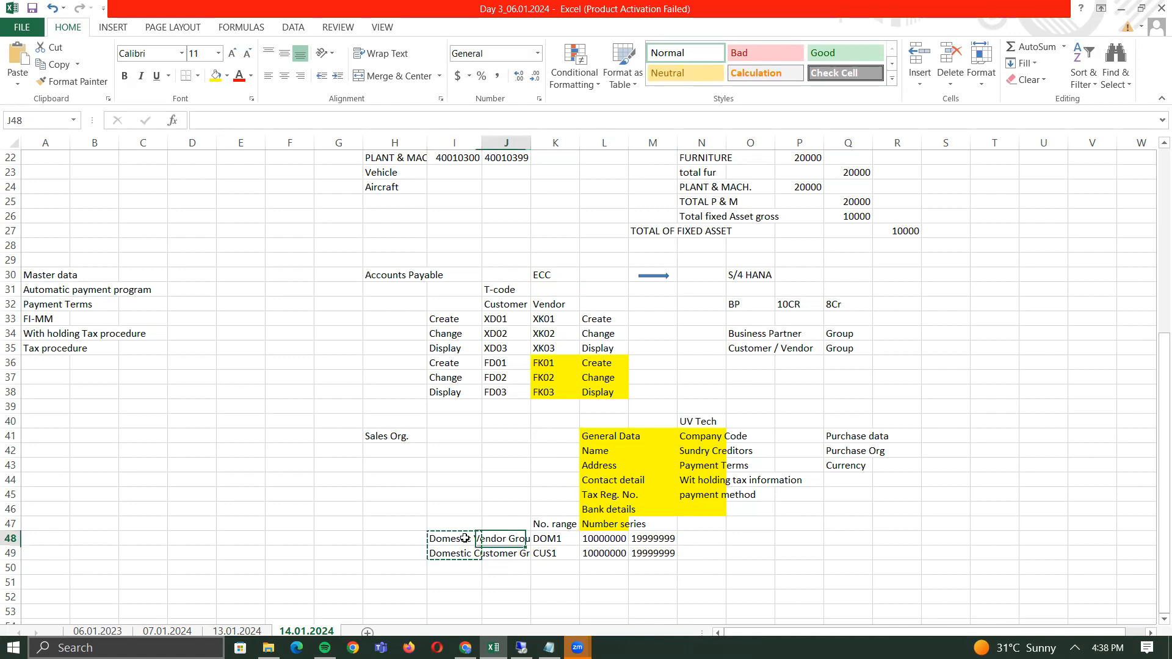
key("Right")
key("Right")
key("Right")
key("Right")
key("Right")
- Duplicate the DOM1/CUS1 No. range table from K47:M49 into Q47:S49
key("Return")
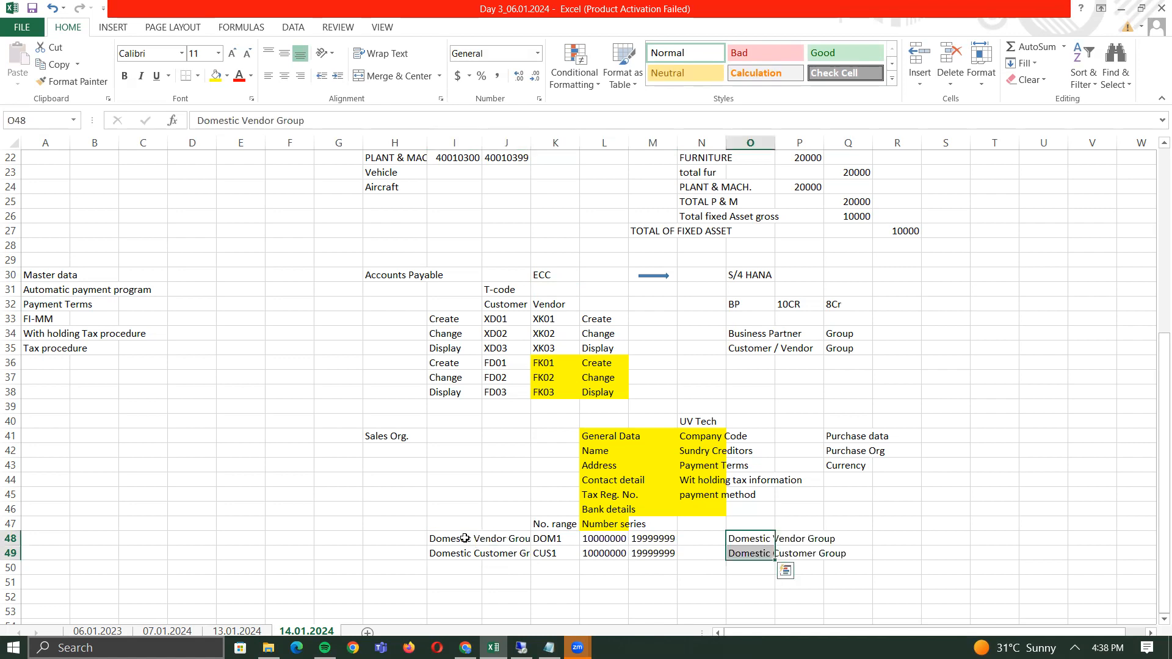
key("Up")
key("Left")
key("Left")
key("Left")
key("Left")
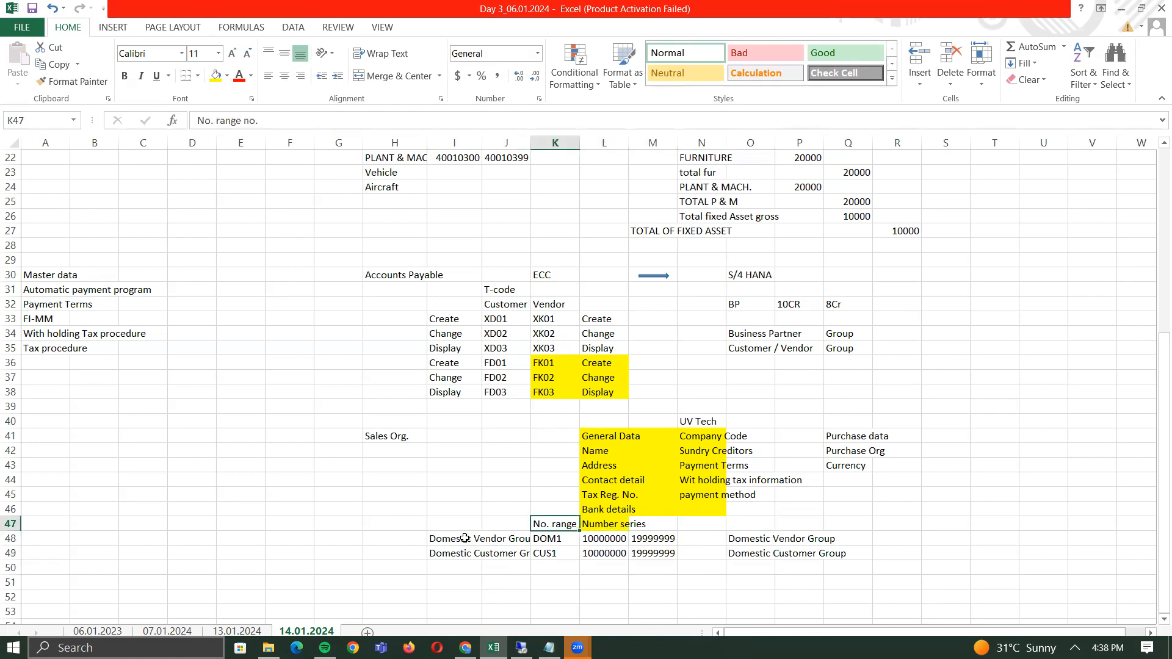
key("shift+Down")
key("shift+Down")
key("shift+Right")
key("shift+Right")
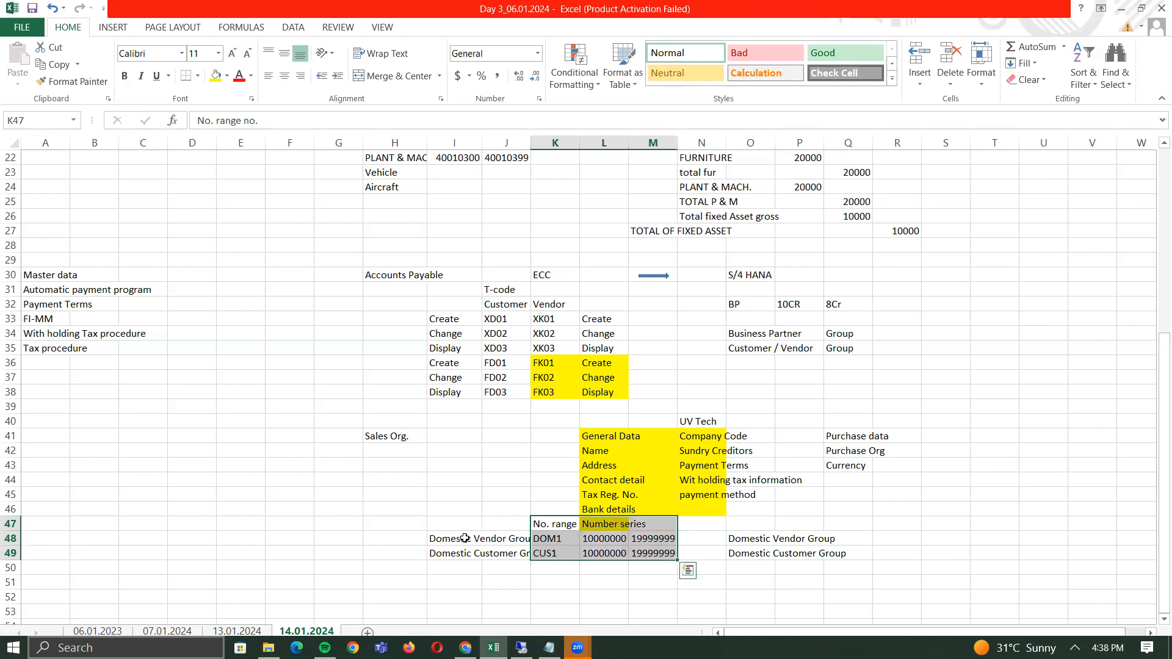
key("ctrl+c")
key("Right")
key("Right")
key("Right")
key("Right")
key("Right")
key("Right")
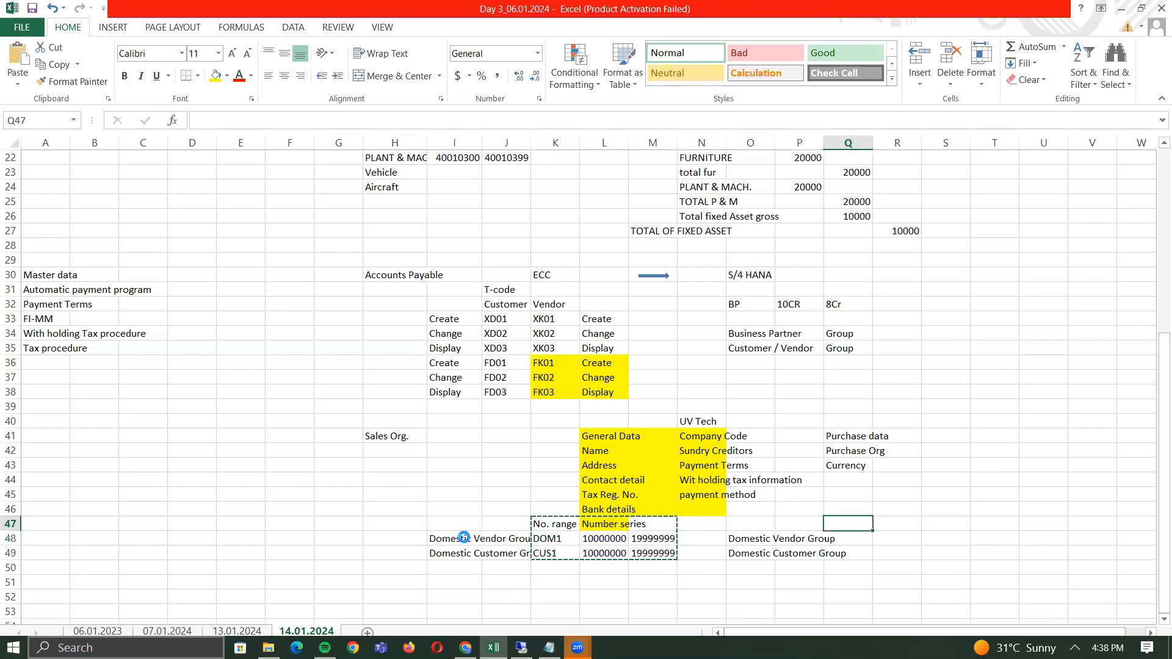
key("Return")
key("Left")
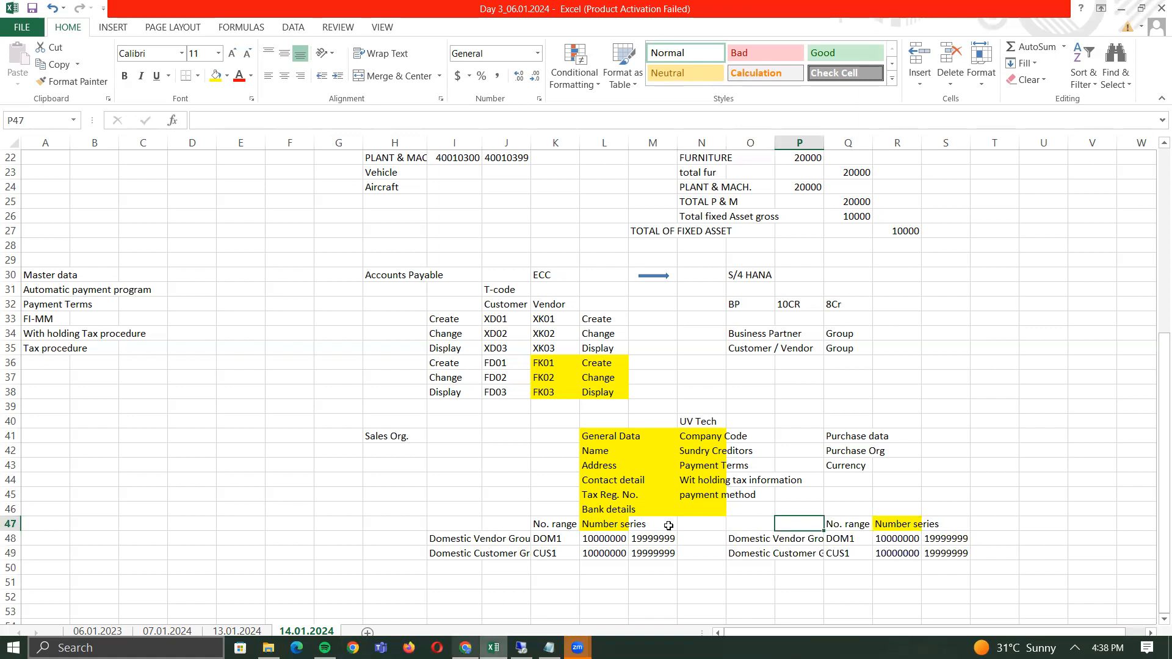
left_click(749, 306)
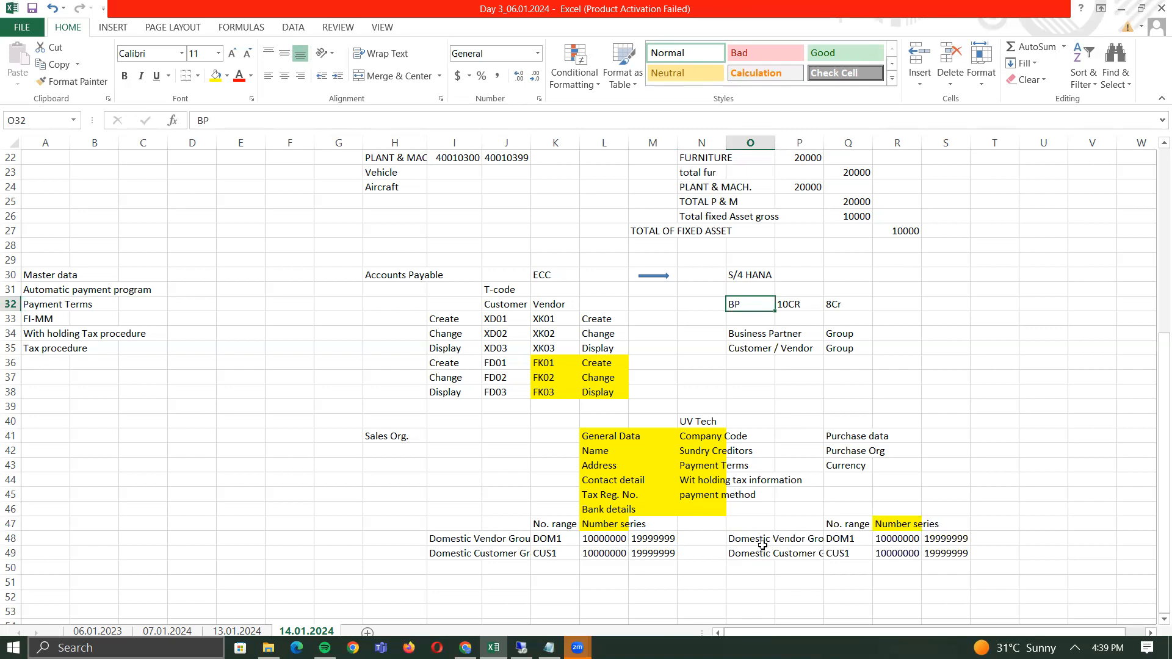
left_click(818, 538)
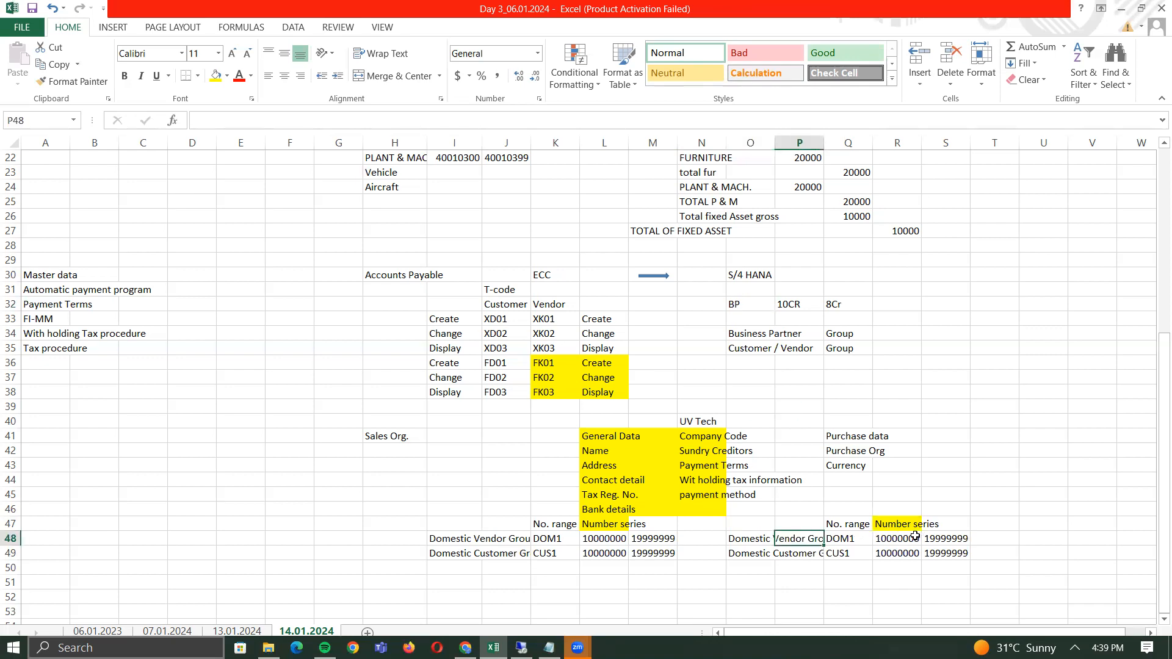
left_click(916, 537)
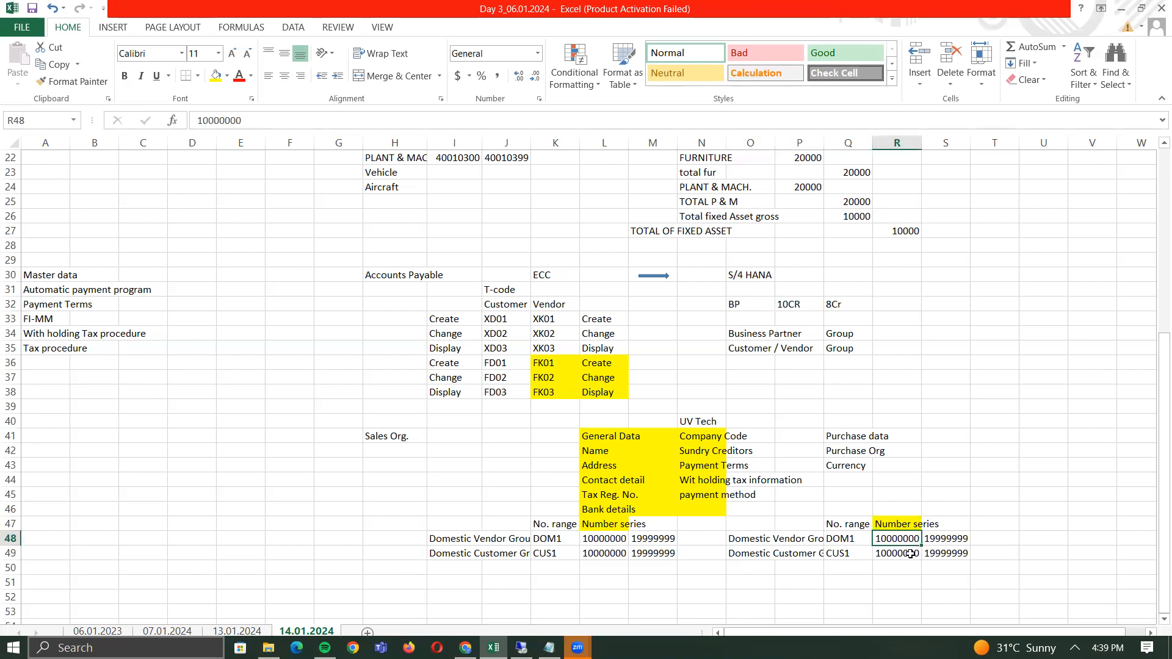
left_click(911, 553)
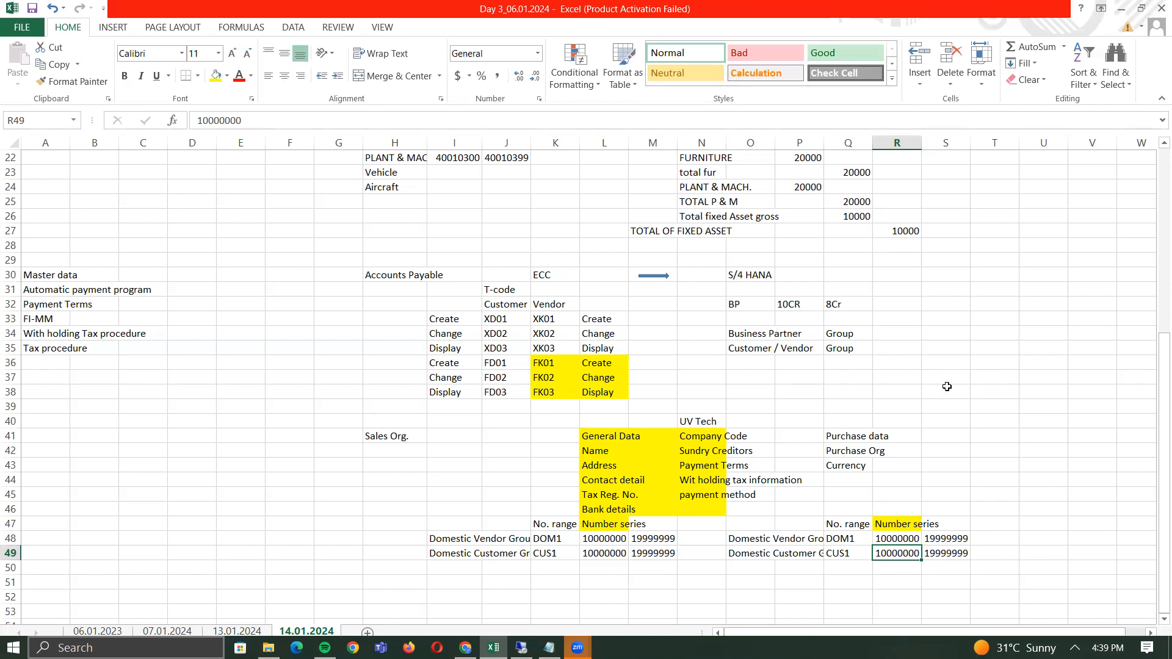
left_click(757, 336)
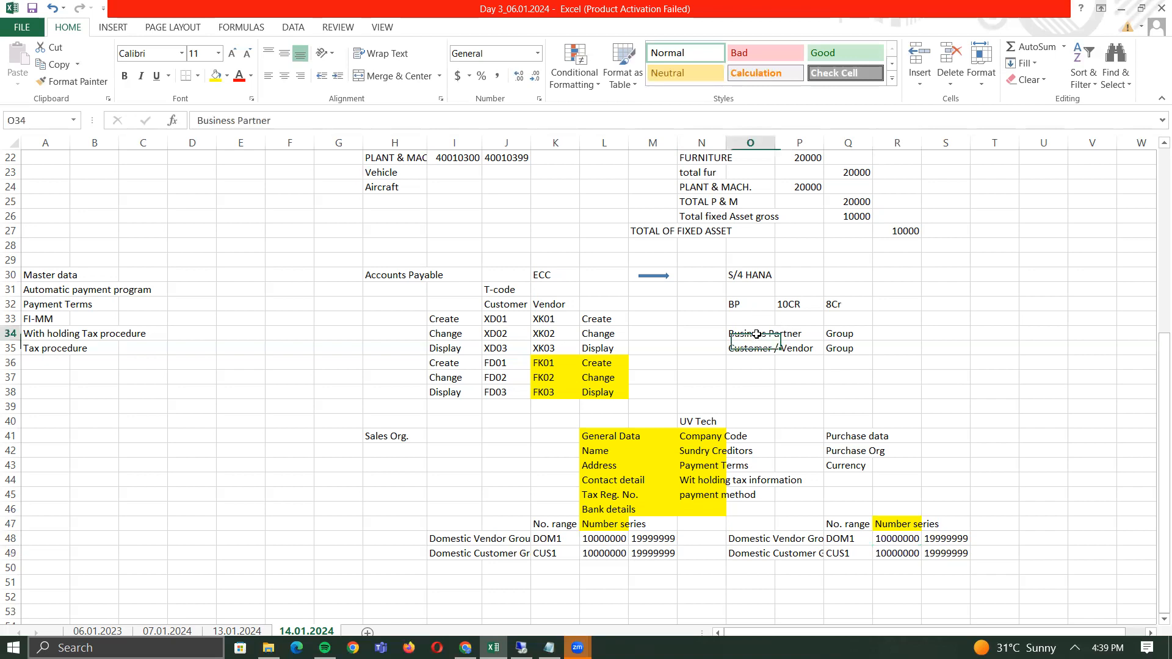
left_click(756, 347)
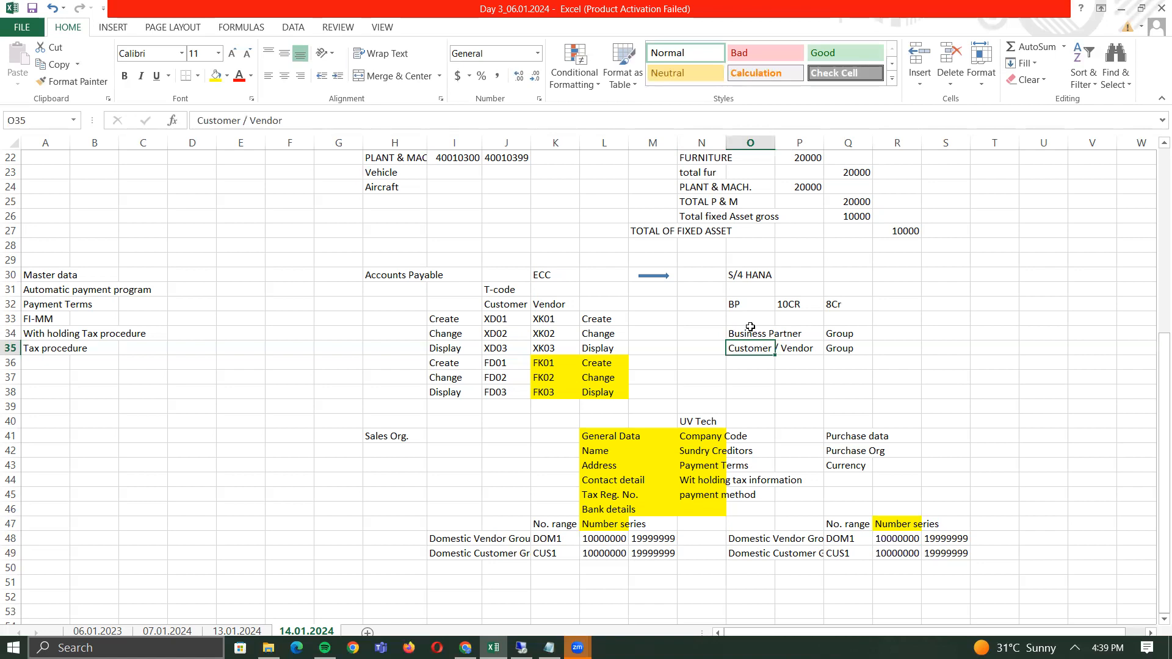
left_click(750, 328)
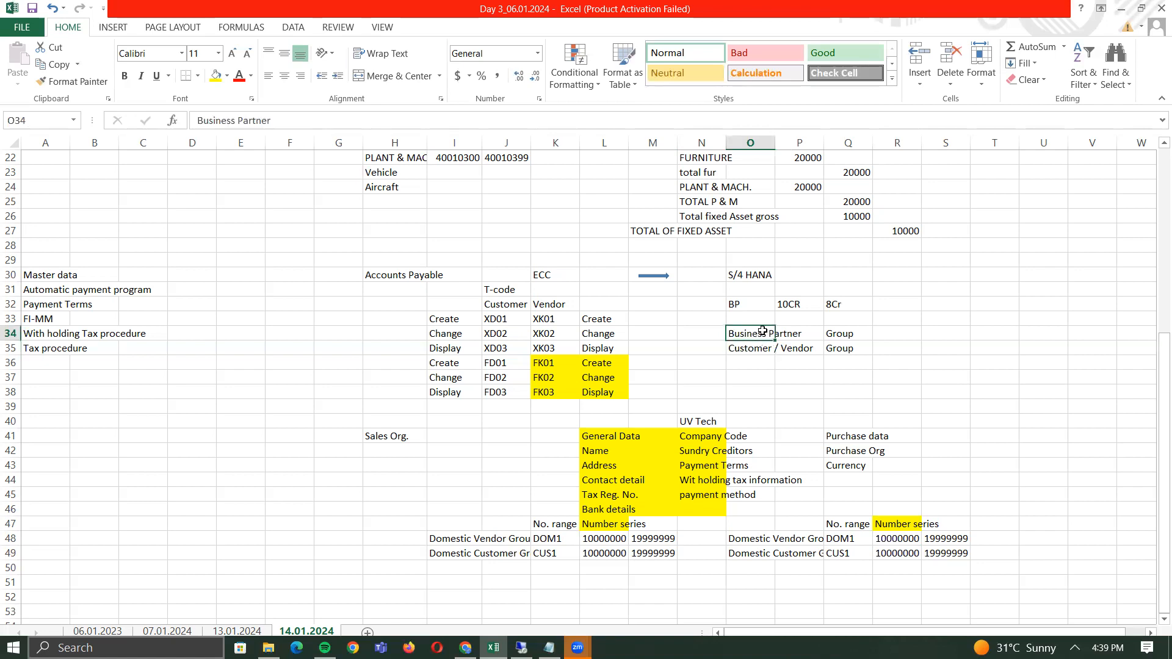
- Copy the 10000000–19999999 range from R48:S48 into the Customer / Vendor and Business Partner Group rows
left_click(898, 542)
key("shift+Right")
key("ctrl+c")
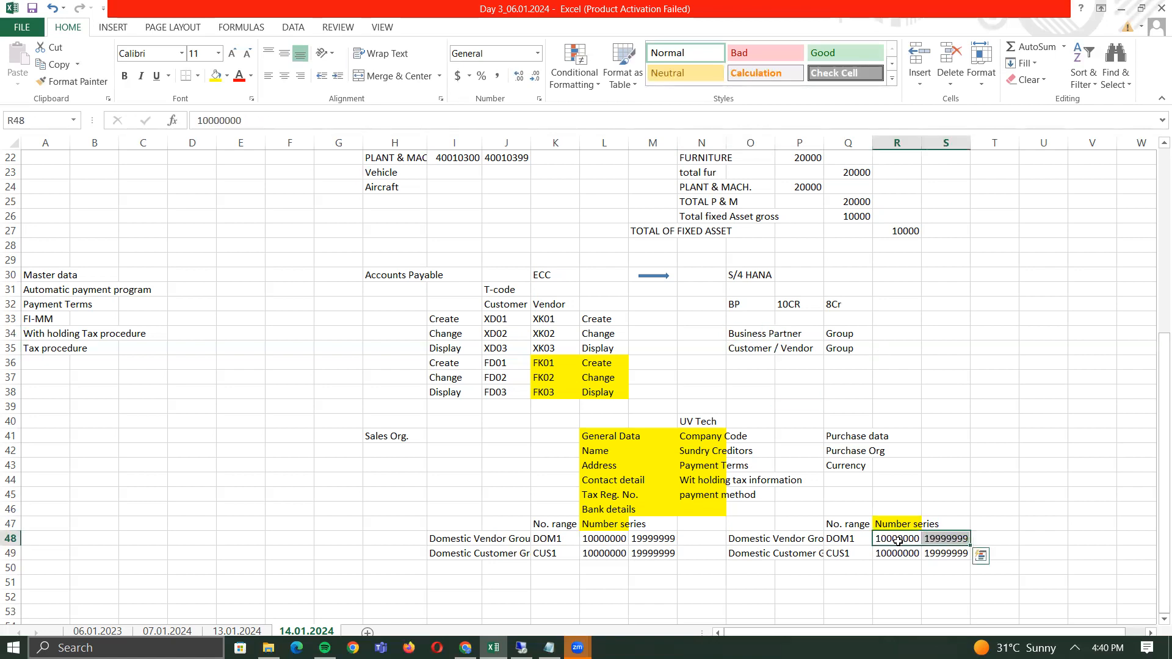
key("Up")
key("Up")
key("Up")
key("Up")
key("Up")
key("Up")
key("Up")
key("Up")
key("Up")
key("Up")
key("Up")
key("Up")
key("Up")
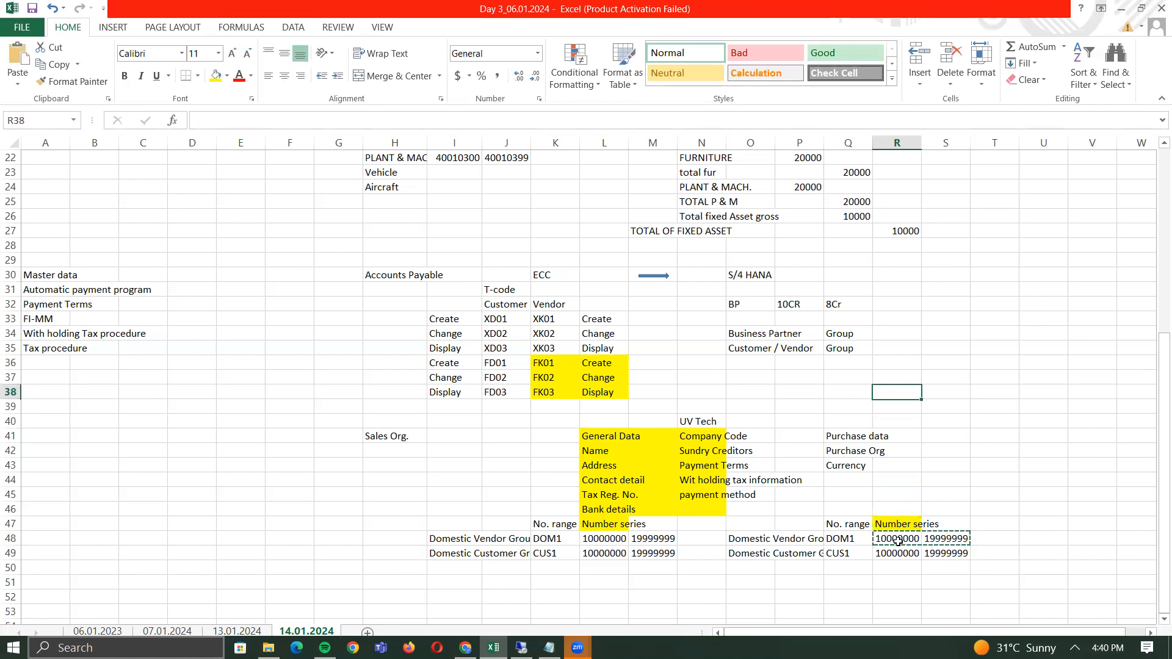
key("ctrl+v")
- Review the pasted 10000000–19999999 ranges beside both S/4 HANA group rows
key("Up")
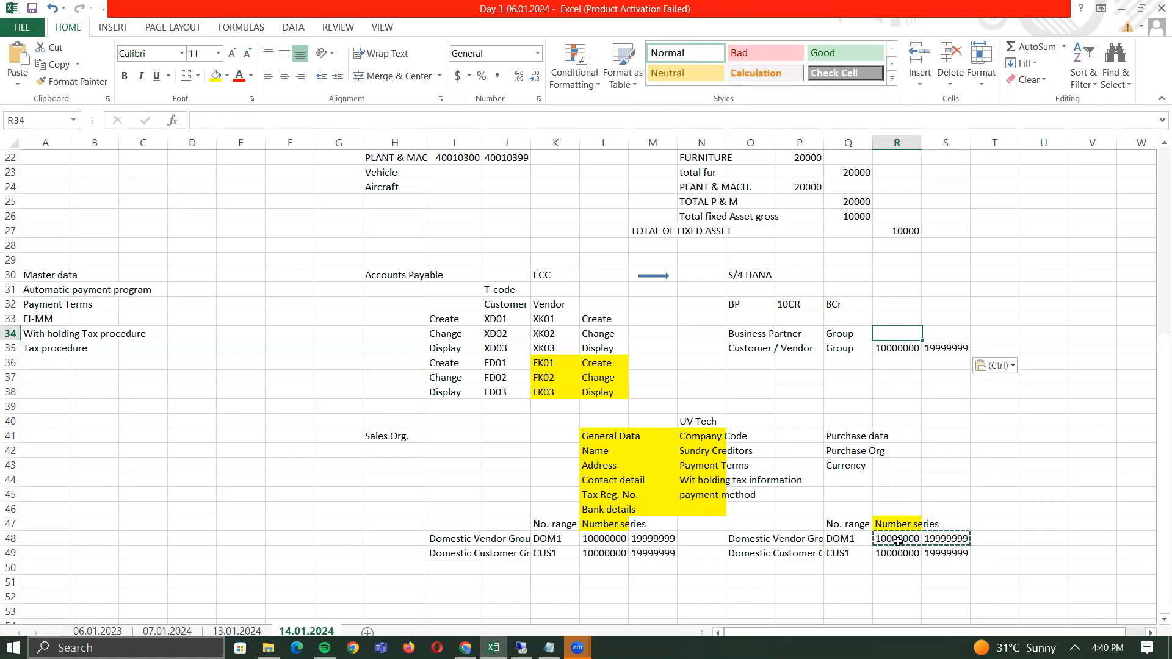
key("ctrl+v")
key("Left")
key("Down")
key("Right")
key("Up")
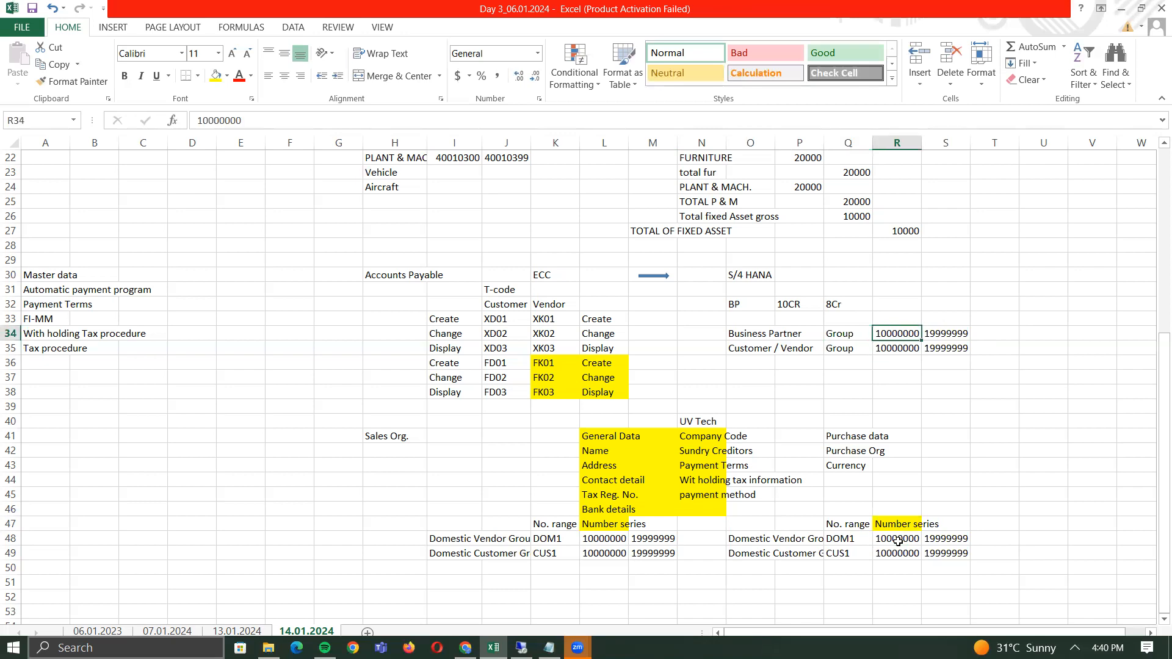
key("Down")
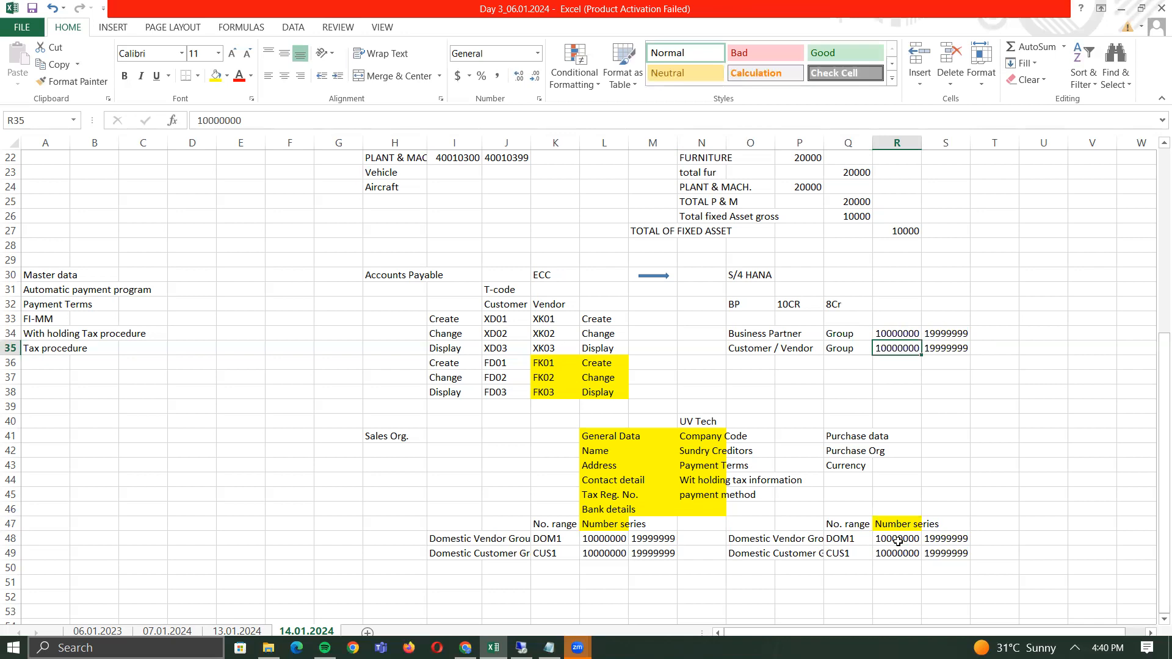
key("Left")
key("Left")
key("Left")
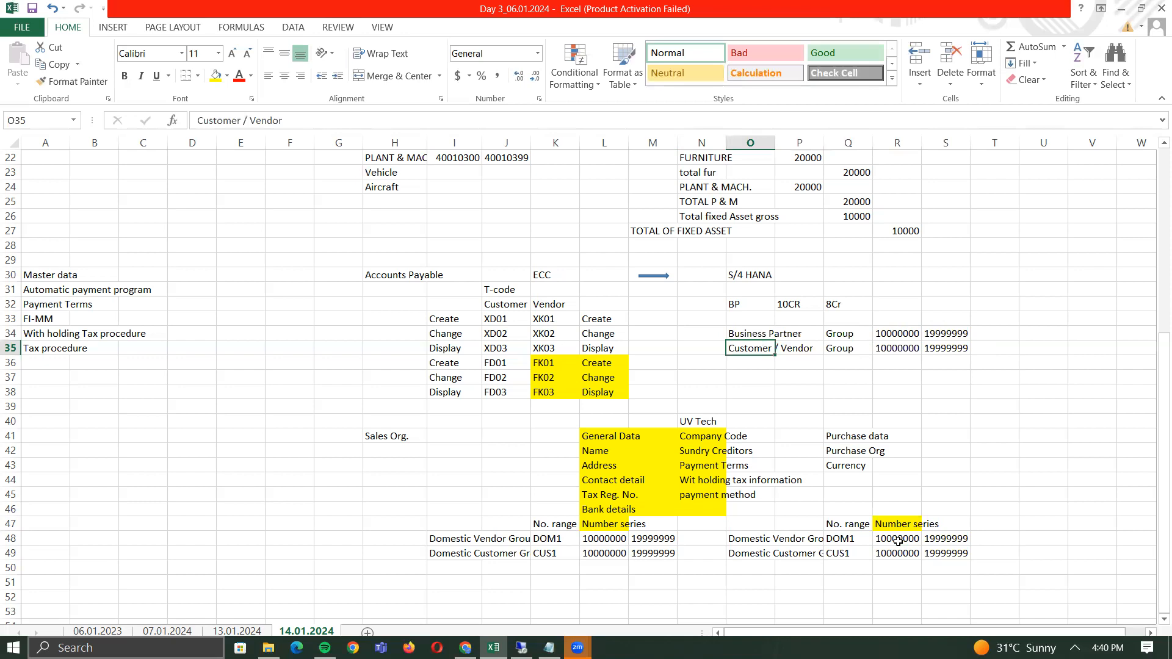
key("Down")
key("Down")
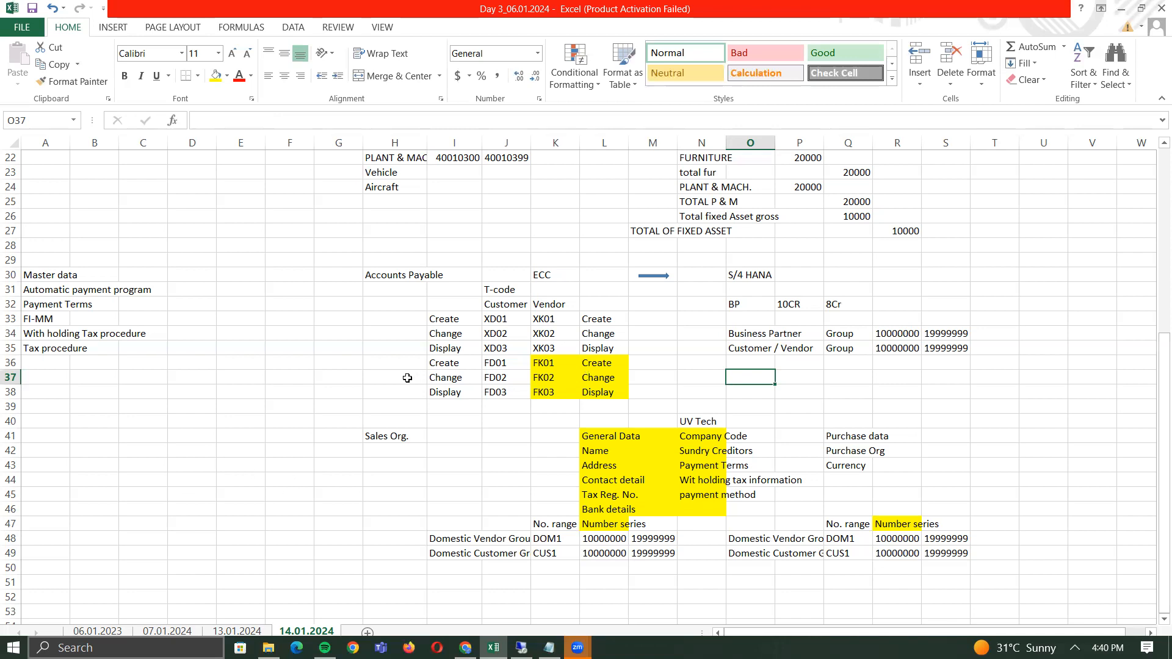
left_click(749, 305)
left_click(754, 347)
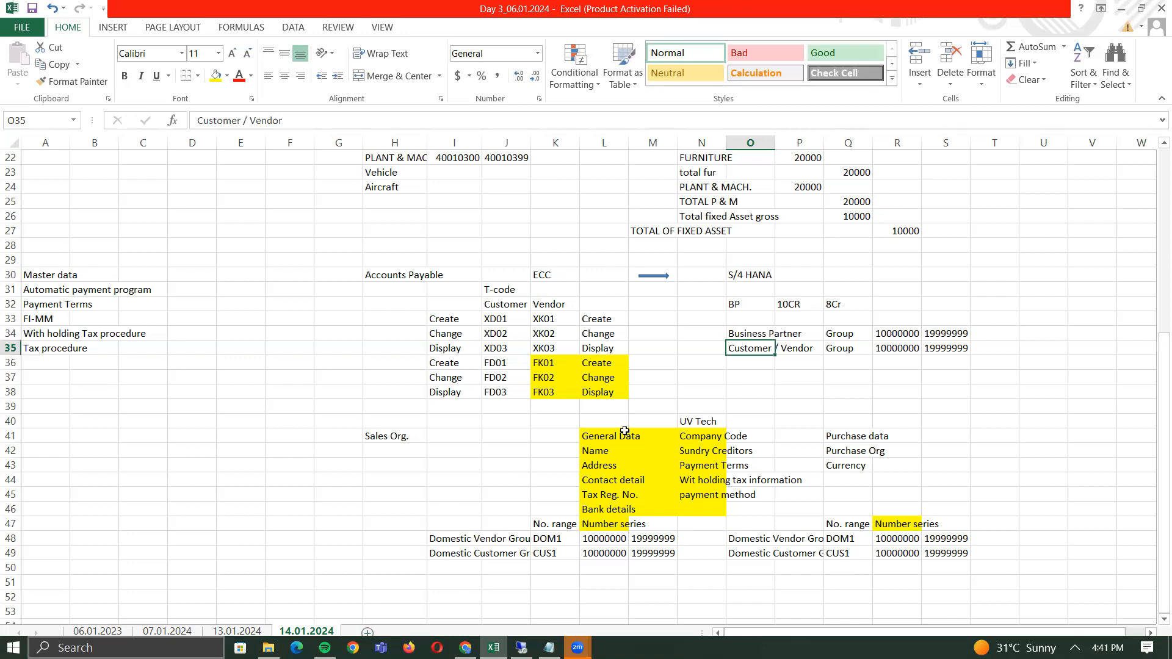
left_click(498, 630)
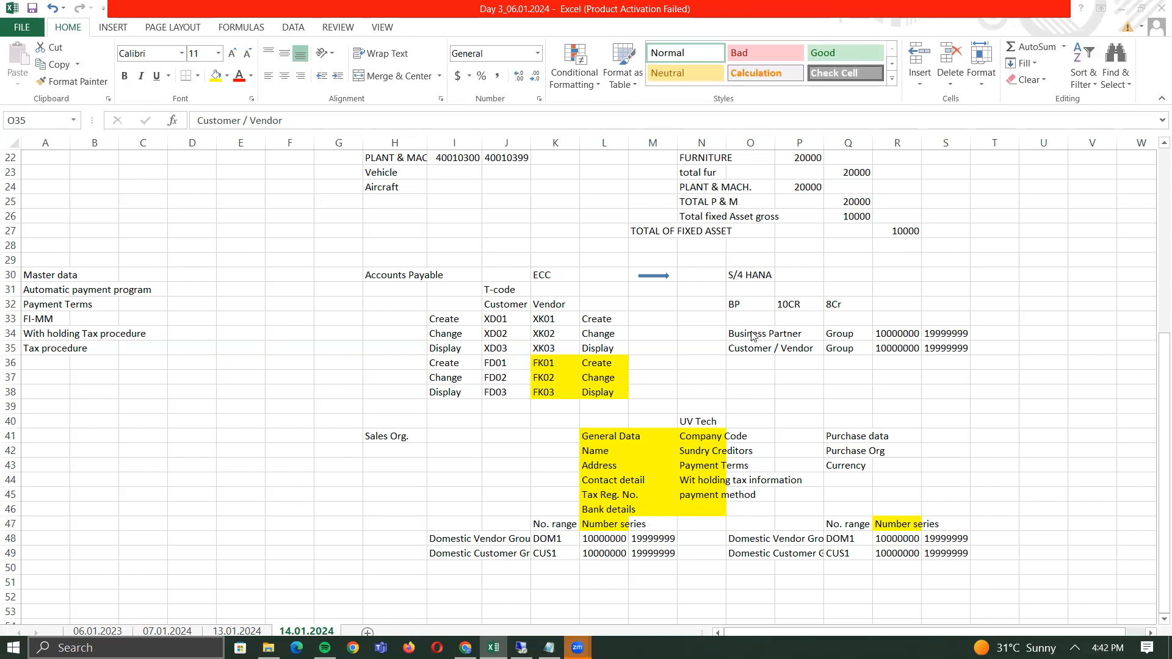
- Switch from the Excel ECC vs S/4HANA notes to the SAP Display IMG window
left_click(803, 356)
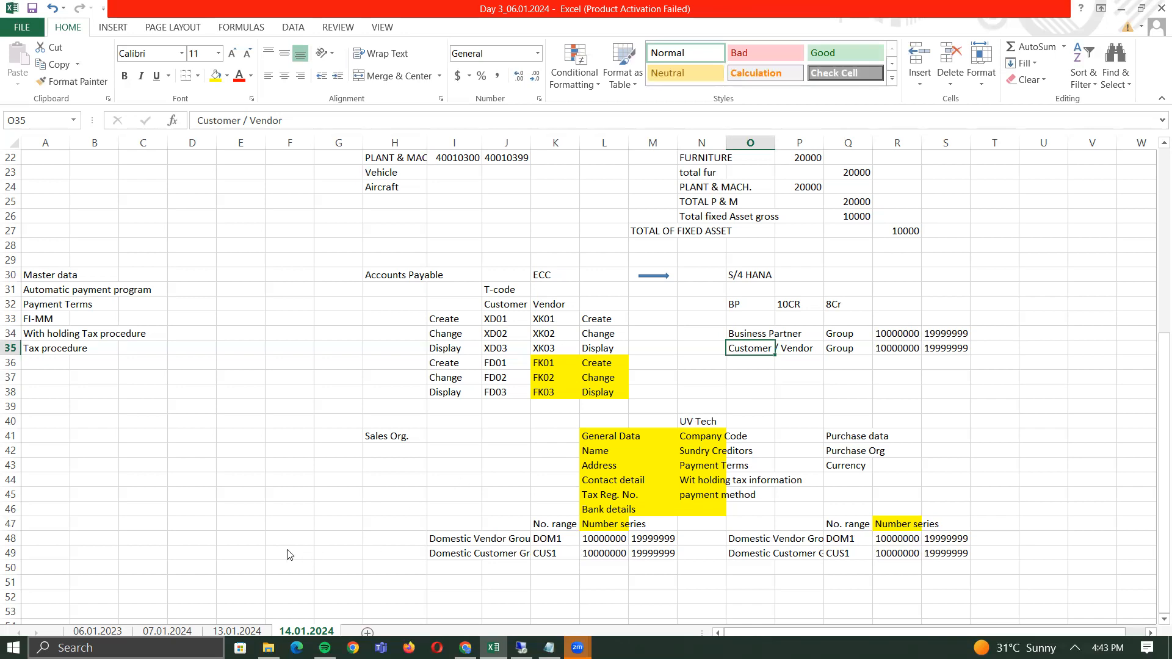
key("alt+Tab")
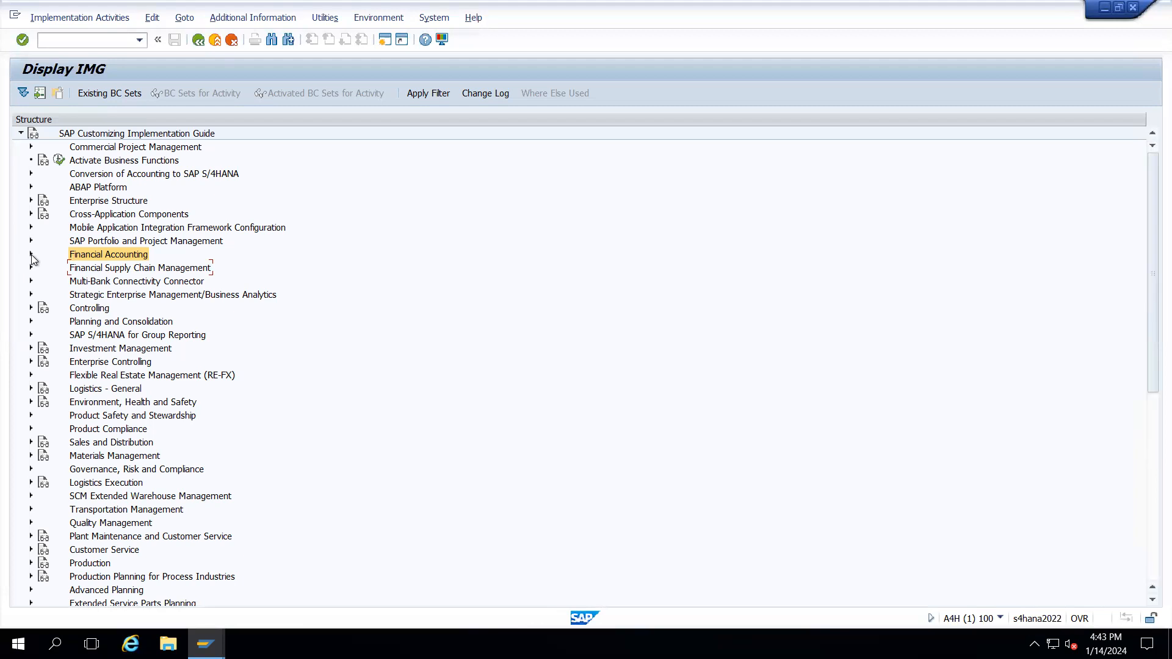
- Expand Financial Accounting down to Preparations for Creating Supplier Master Data, then minimise the session
left_click(31, 255)
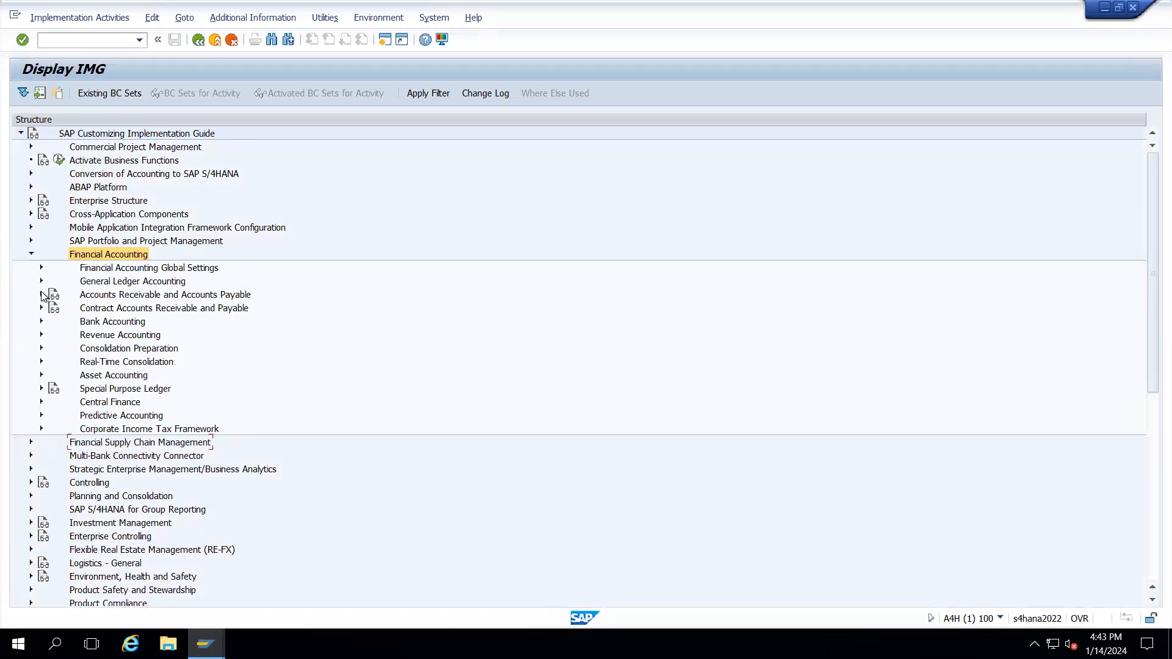
left_click(41, 295)
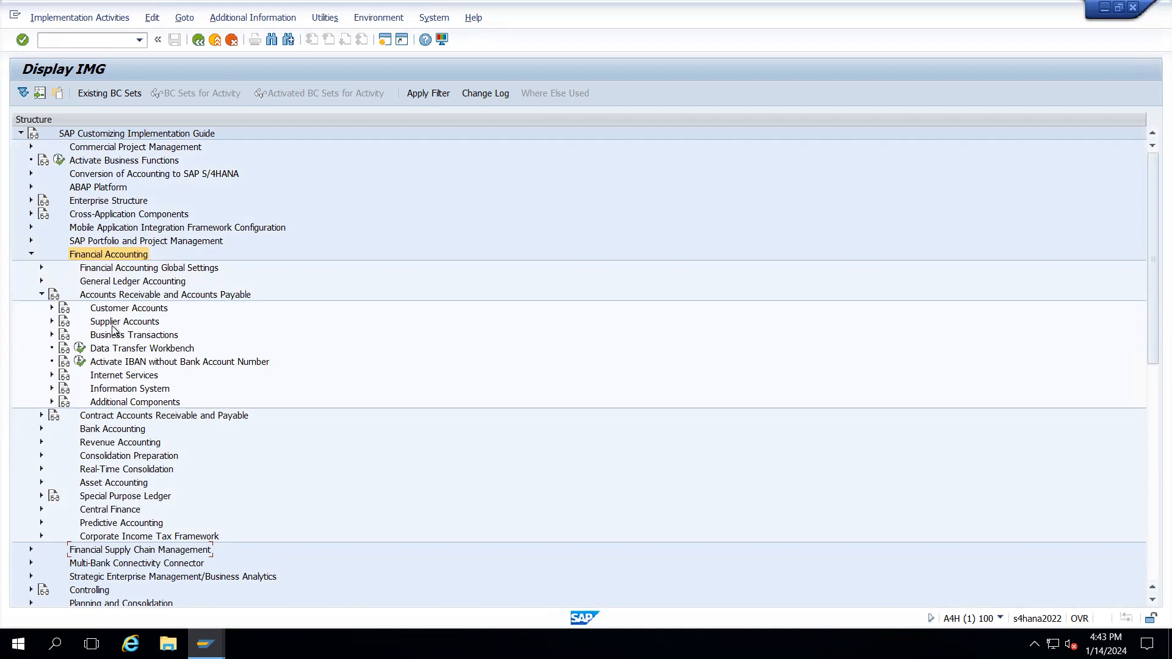
left_click(53, 322)
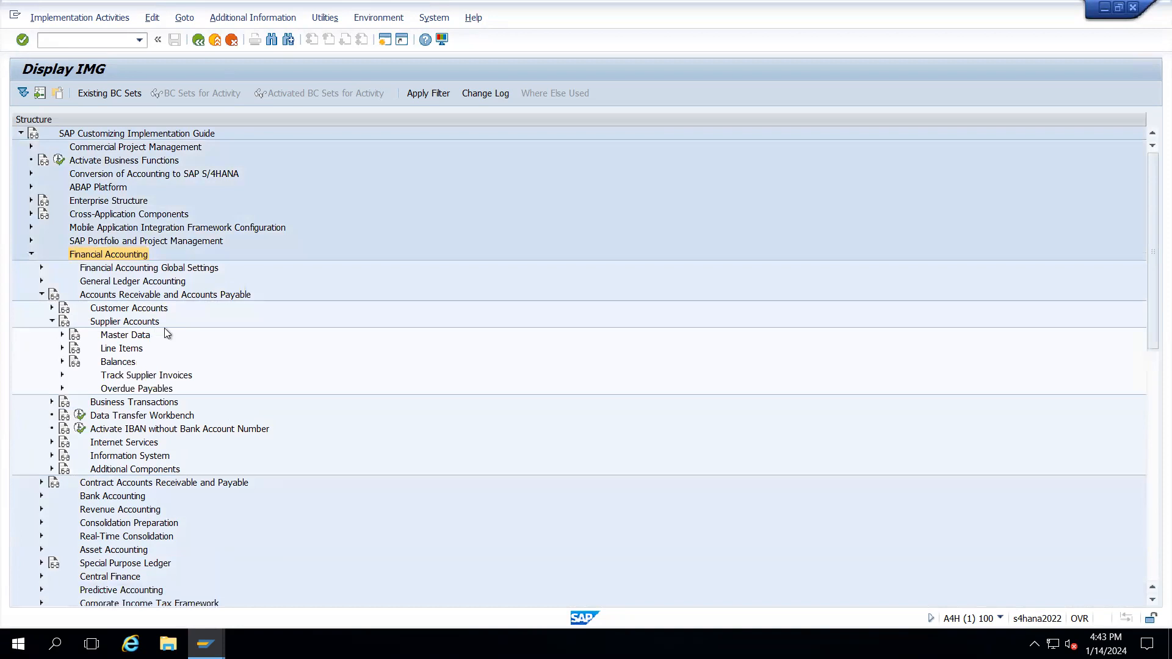
left_click(63, 335)
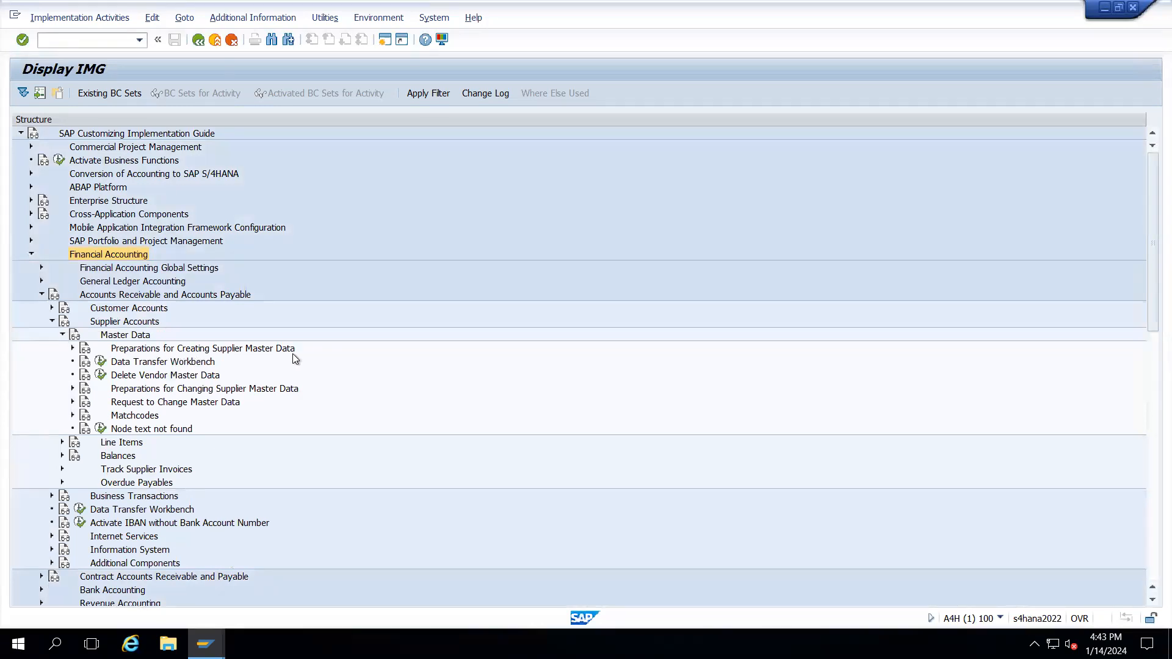
left_click(73, 349)
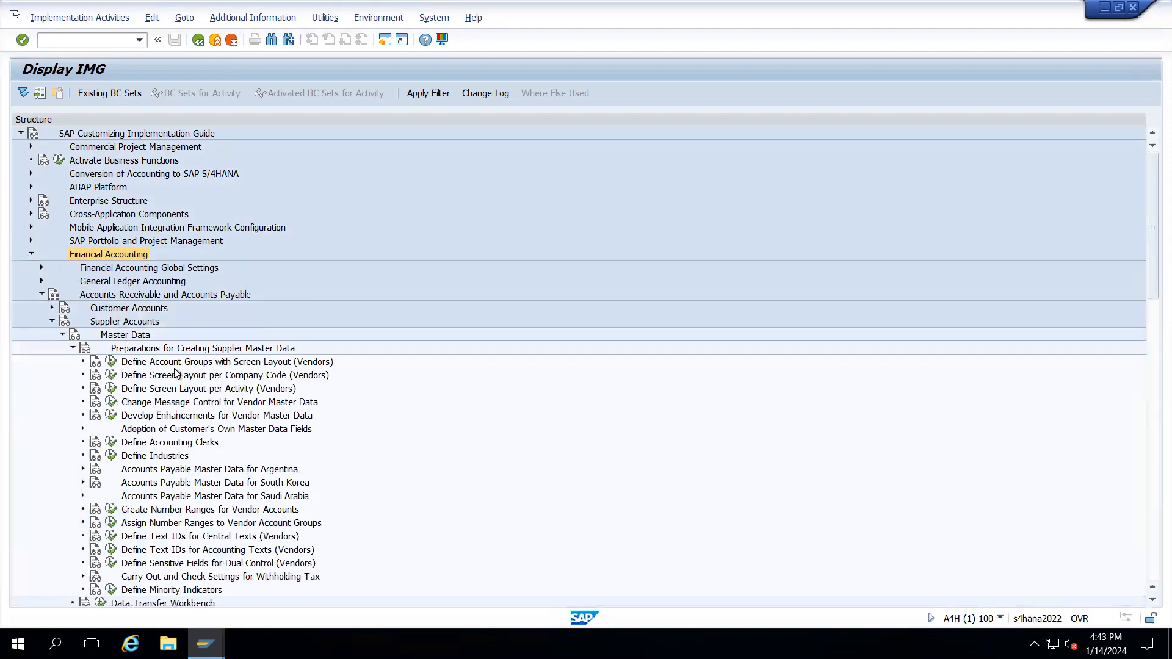
mouse_move(722, 10)
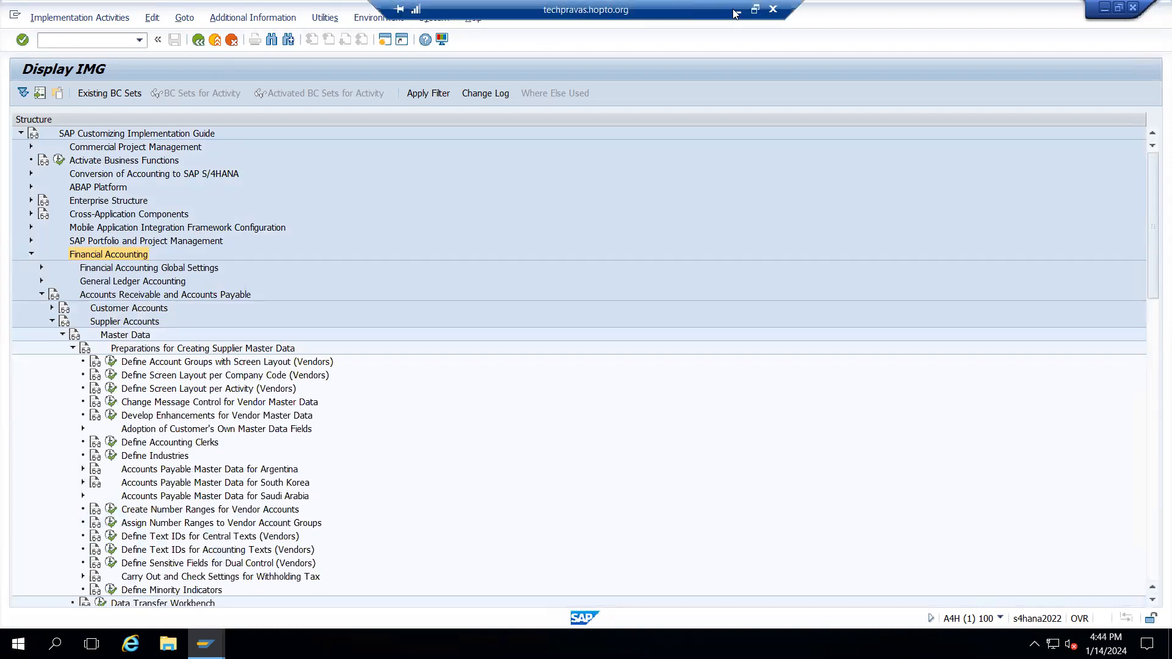
left_click(737, 10)
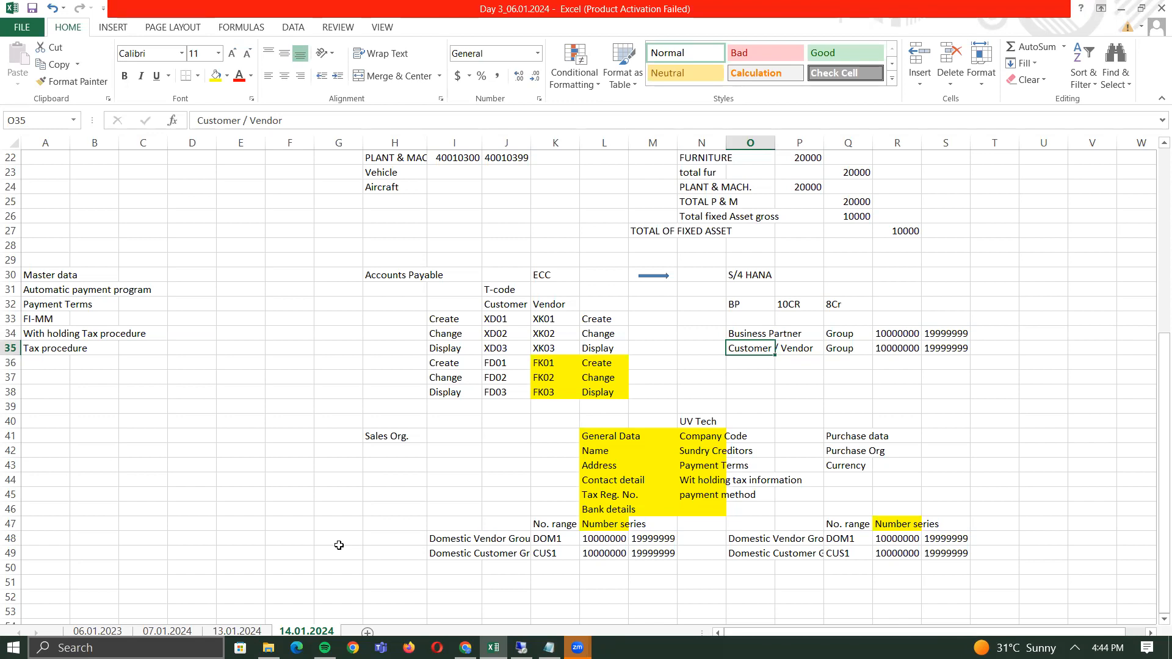
- Label D42 'Dom Vendor' and copy the 10000000–19999999 range into E42:F42
left_click(177, 457)
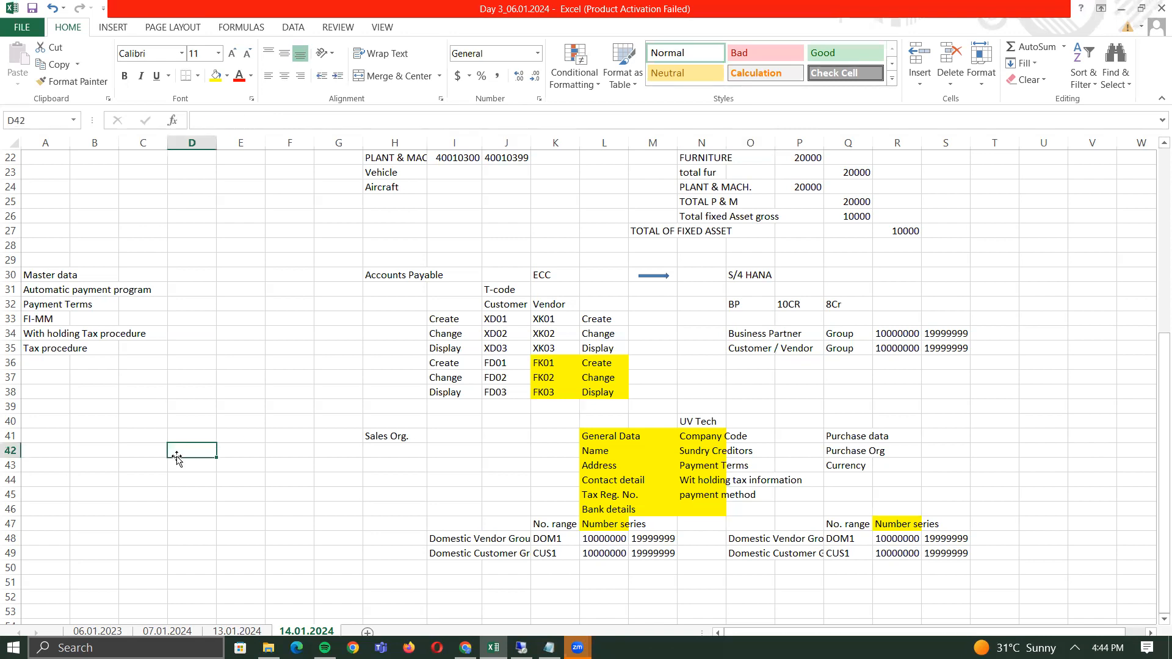
type("Dom VE")
key("BackSpace")
type("endor")
key("Tab")
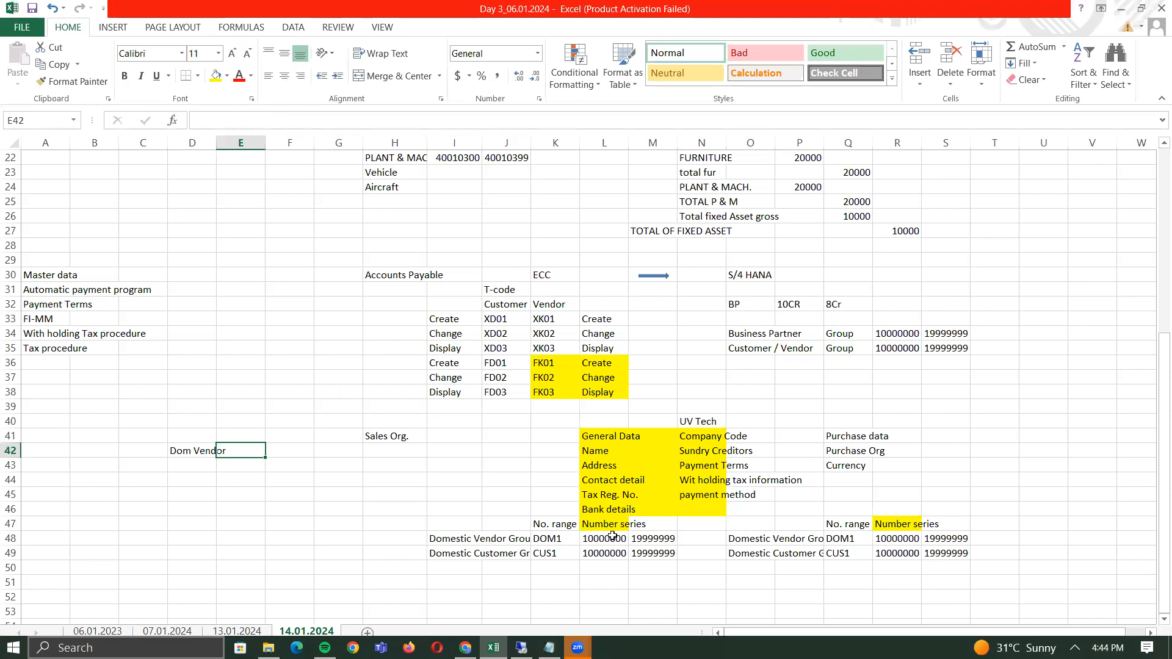
left_click_drag(612, 536, 653, 538)
key("ctrl+c")
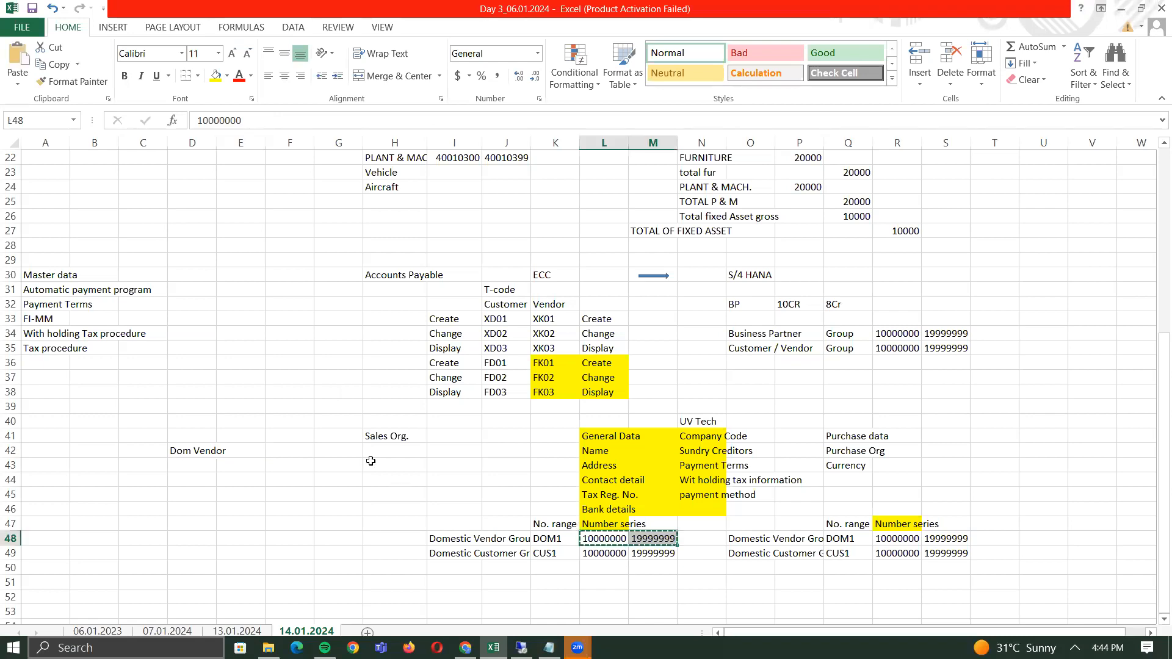
left_click(238, 444)
key("ctrl+v")
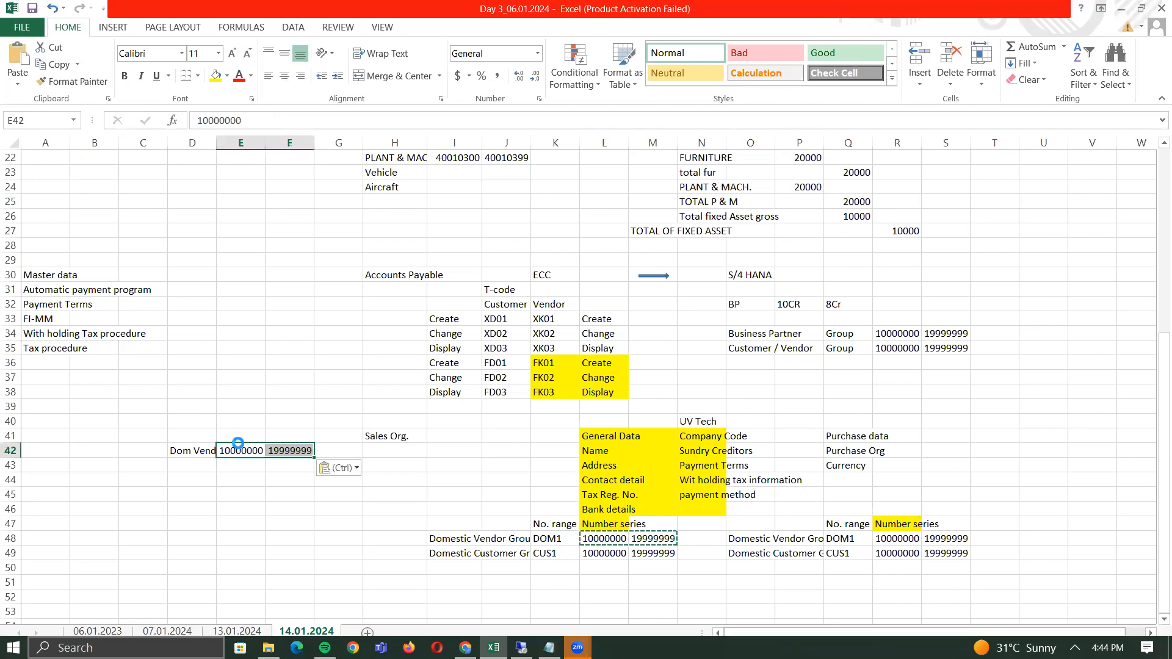
- Add row 43 'For' with range 20000000 to 29999999
key("Left")
key("Down")
type("For")
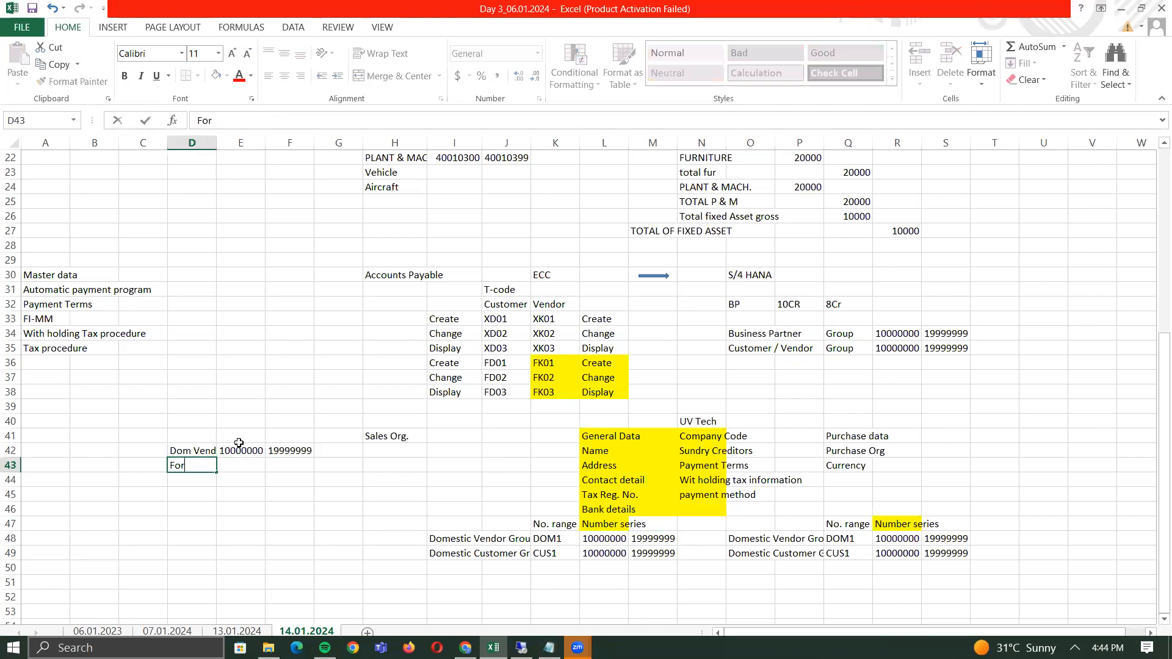
key("Tab")
type("200")
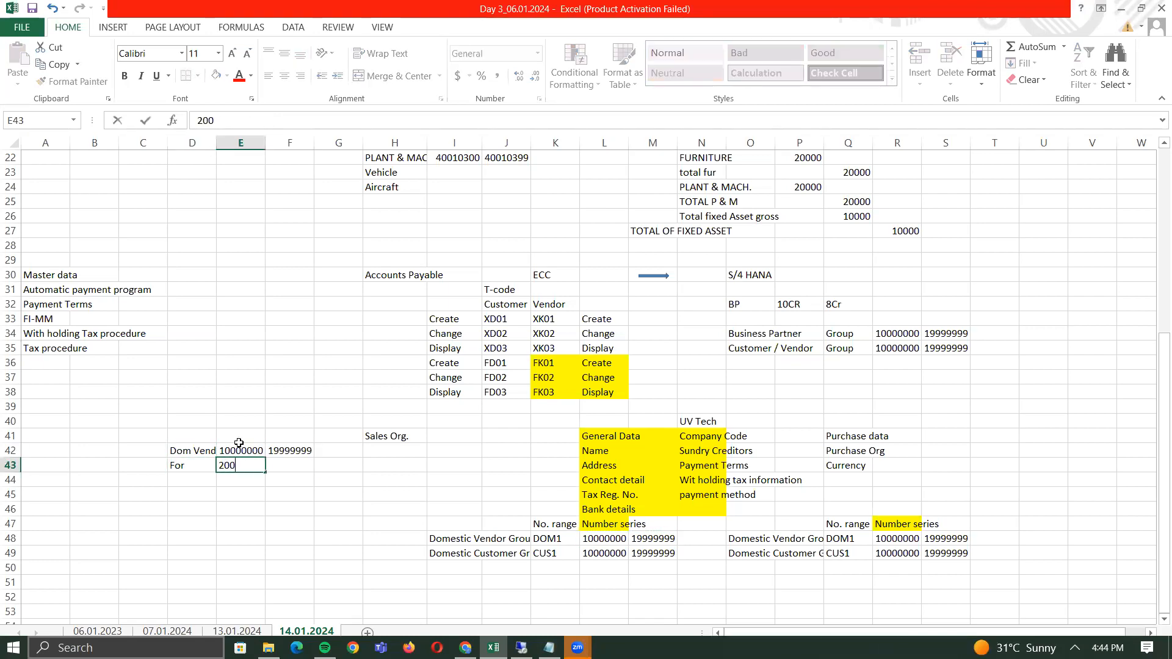
type("00000")
key("Tab")
type("29999999")
key("Return")
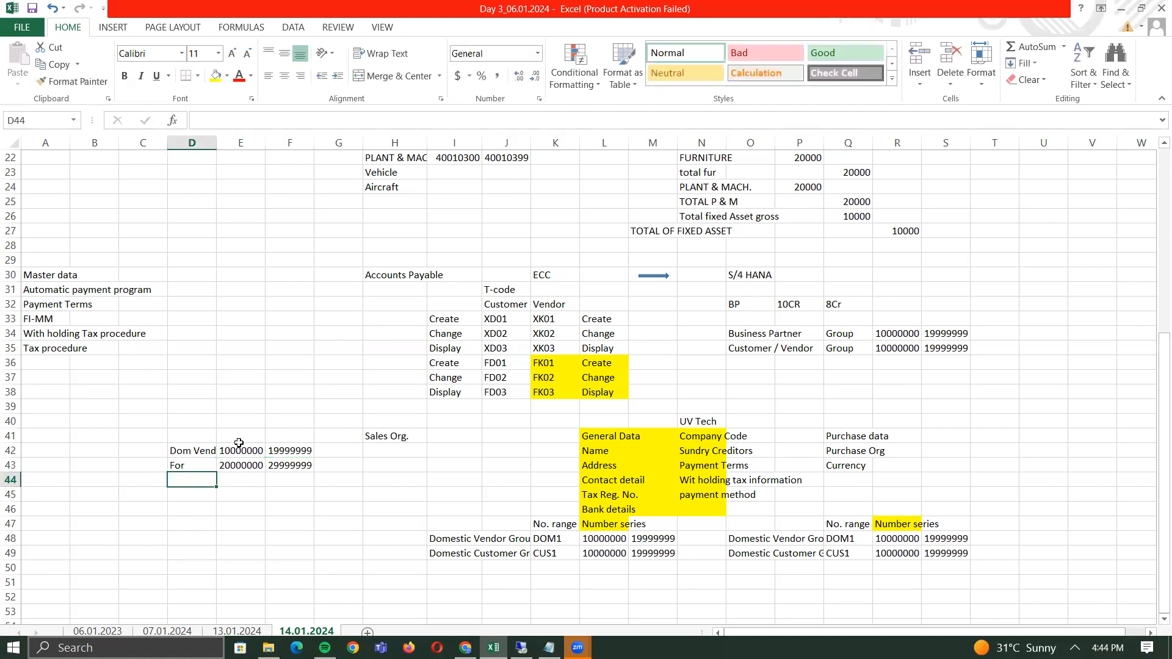
- Label row 44 'Non GSTReg' and enter 30000000 as its range start
type("GST RE")
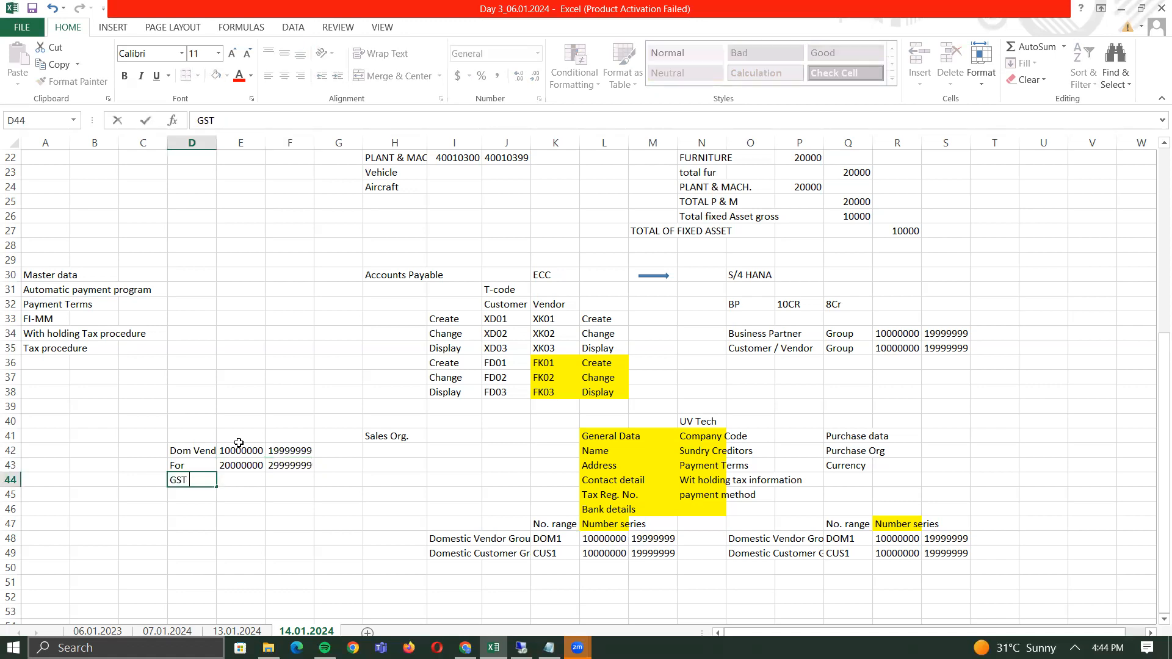
key("BackSpace")
key("BackSpace")
key("BackSpace")
key("BackSpace")
key("BackSpace")
key("BackSpace")
type("Non GSTReg")
key("Tab")
type(".")
key("ctrl+Return")
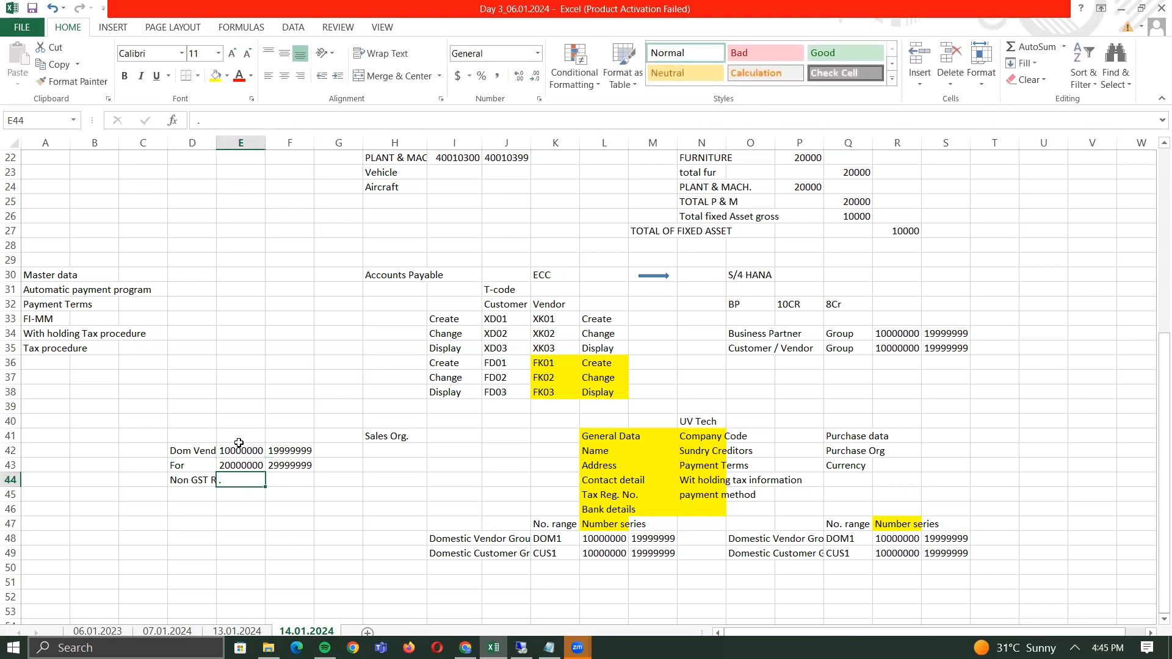
type("3000000")
key("ctrl+Return")
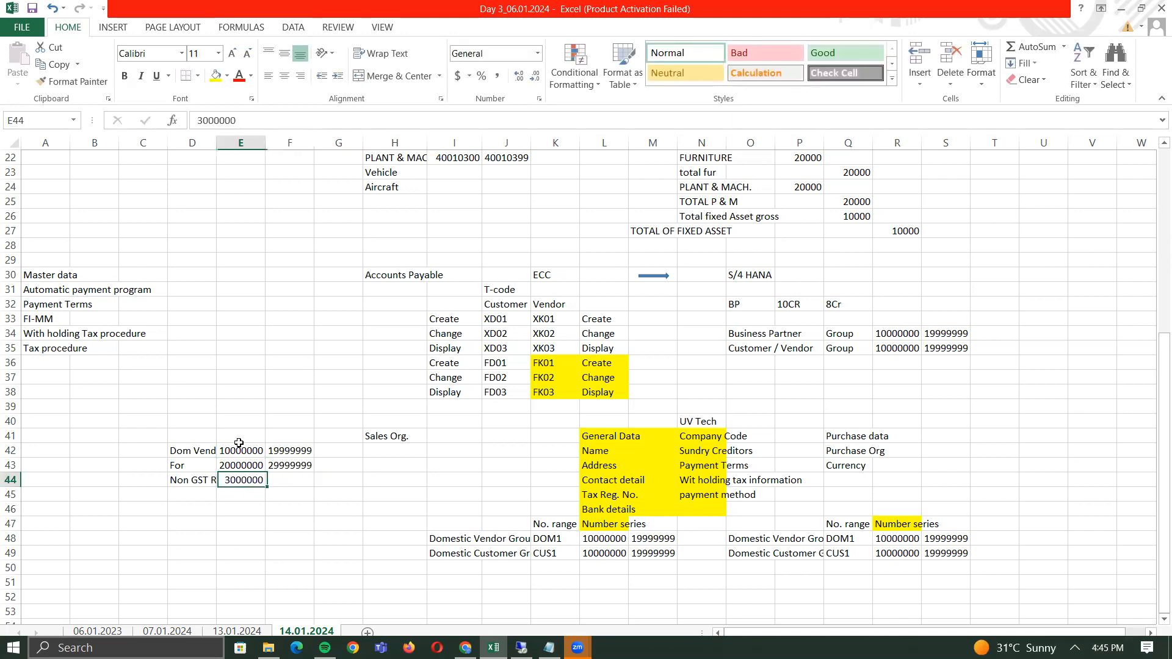
key("F2")
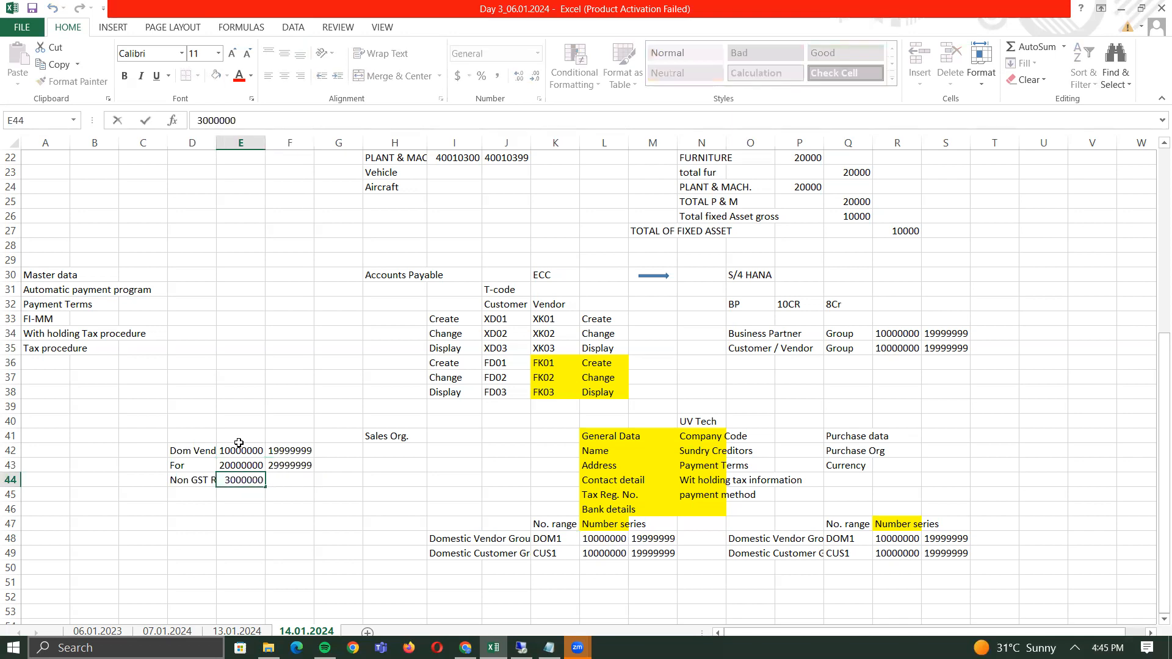
type("00")
key("BackSpace")
key("Return")
- Enter 39999999 as the Non GST range end in F44
key("Up")
key("Right")
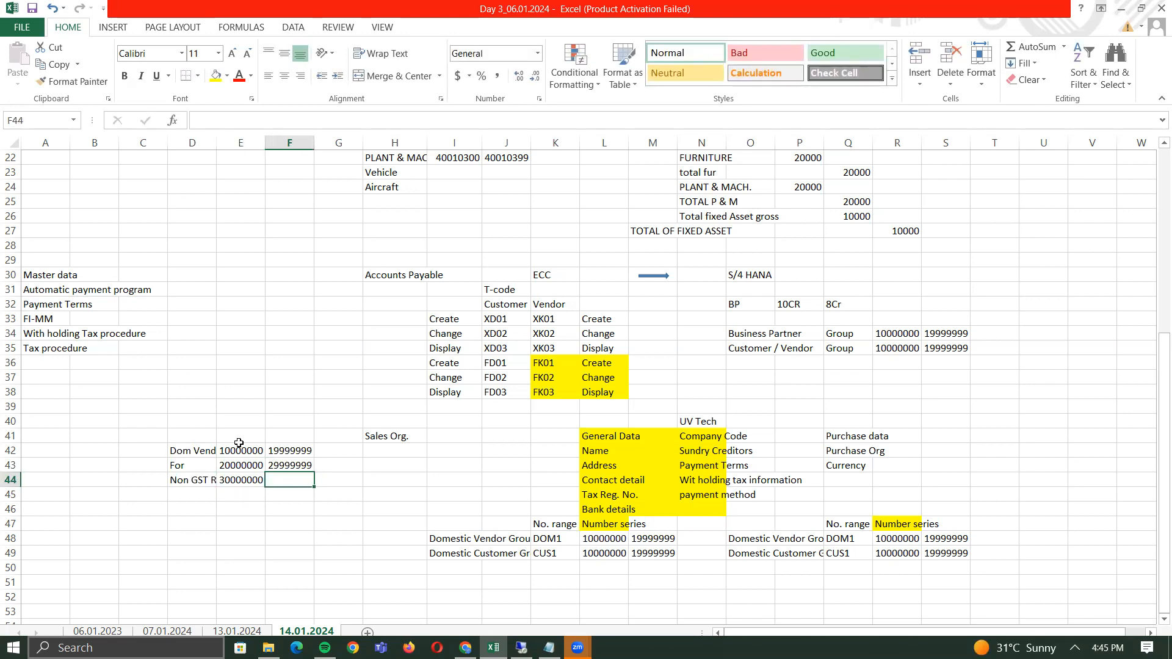
type("3999999")
key("ctrl+Return")
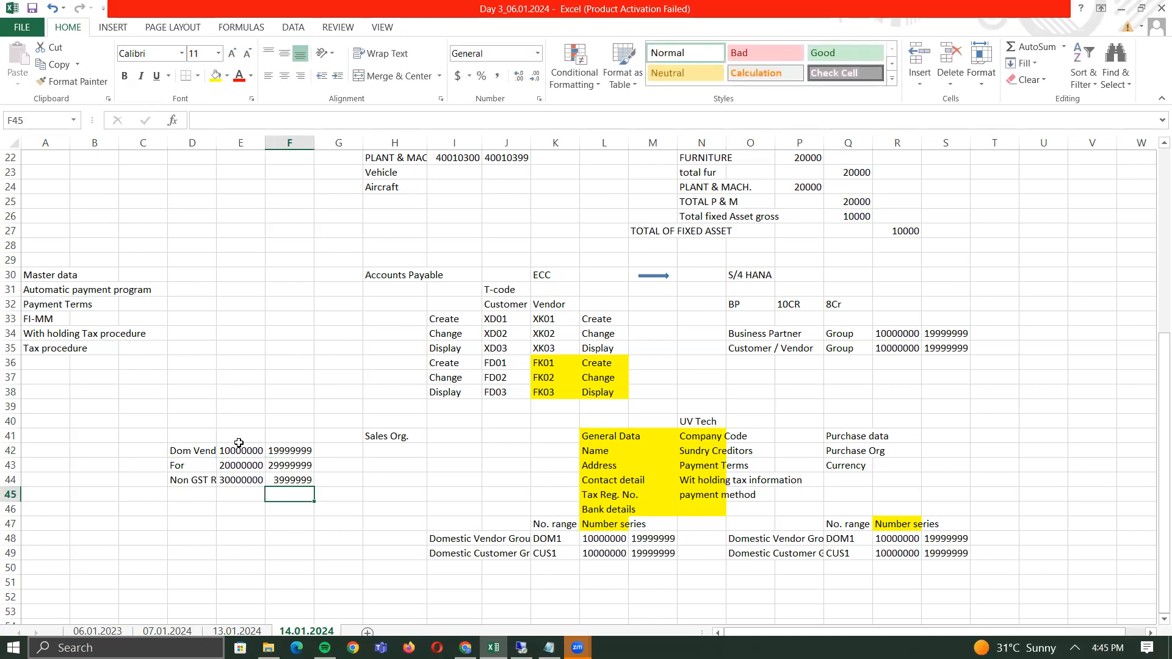
key("F2")
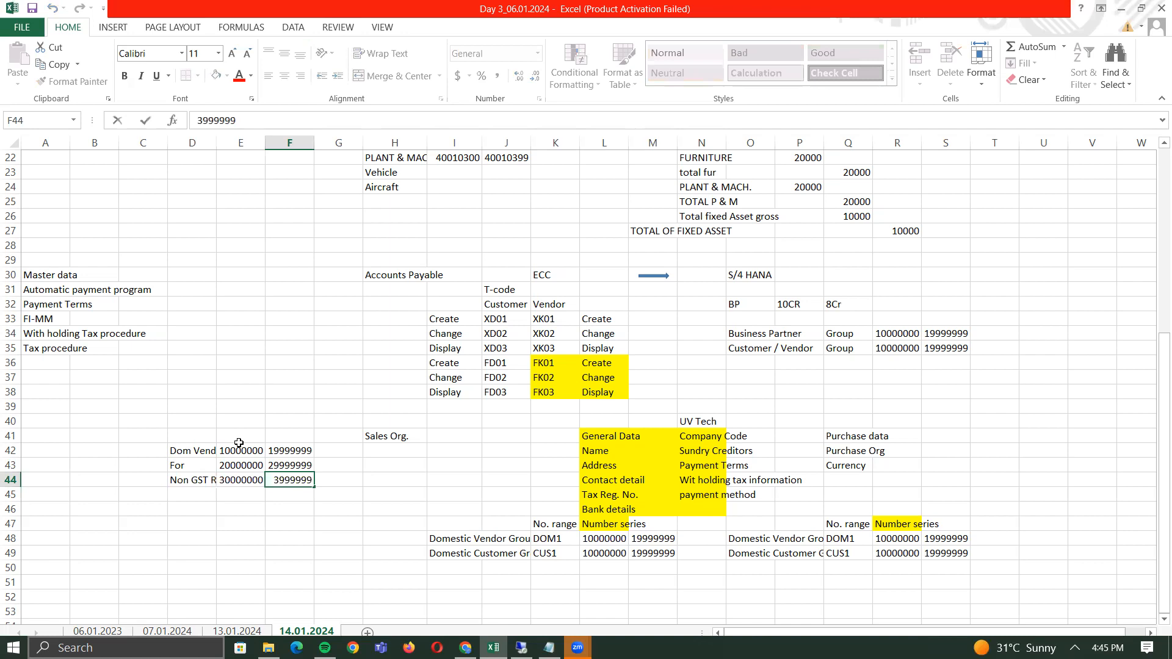
type("9")
key("Return")
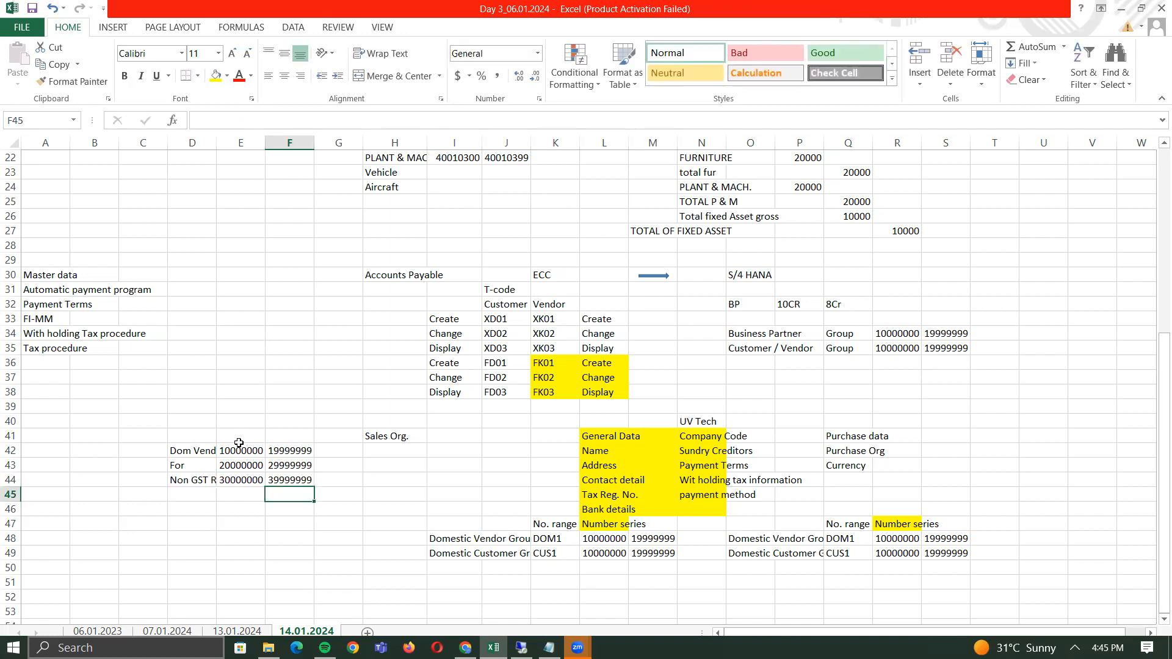
key("Left")
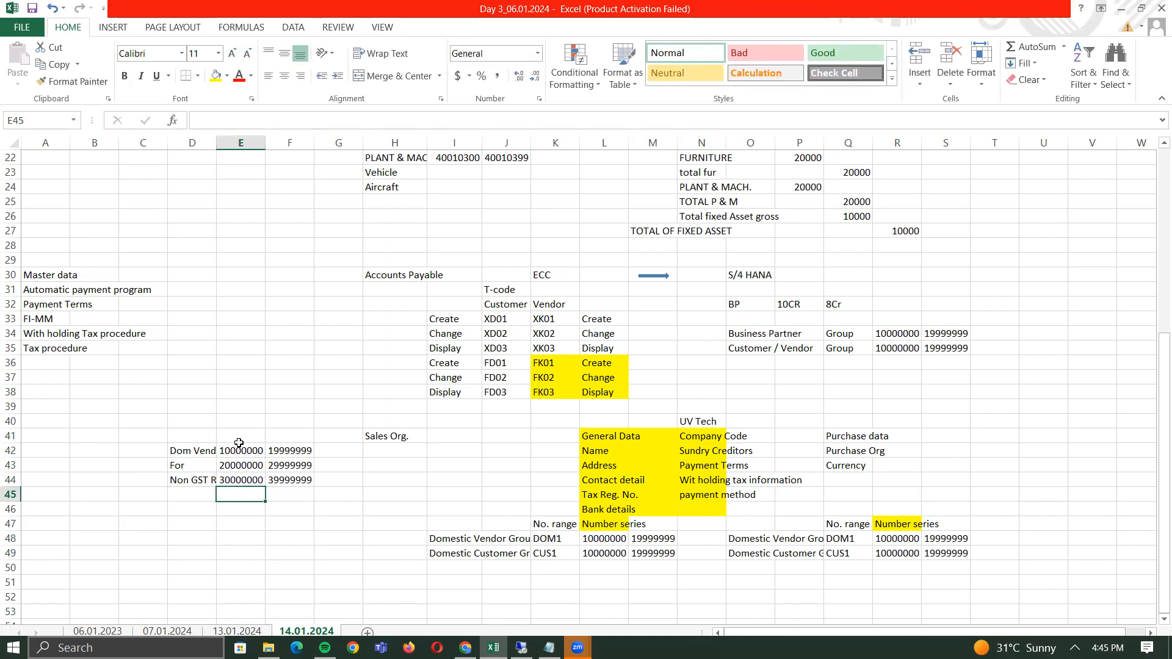
- Review the range starts 20000000, 30000000 and 10000000 in E43, E44 and E42, then switch to SAP
key("Left")
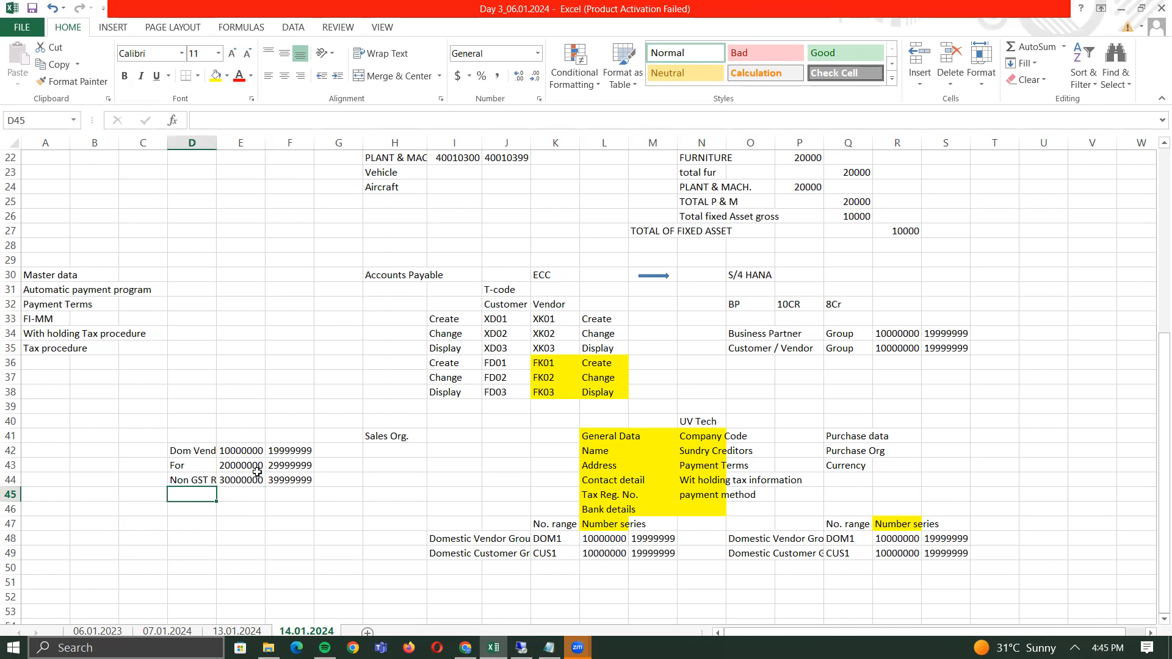
left_click(256, 470)
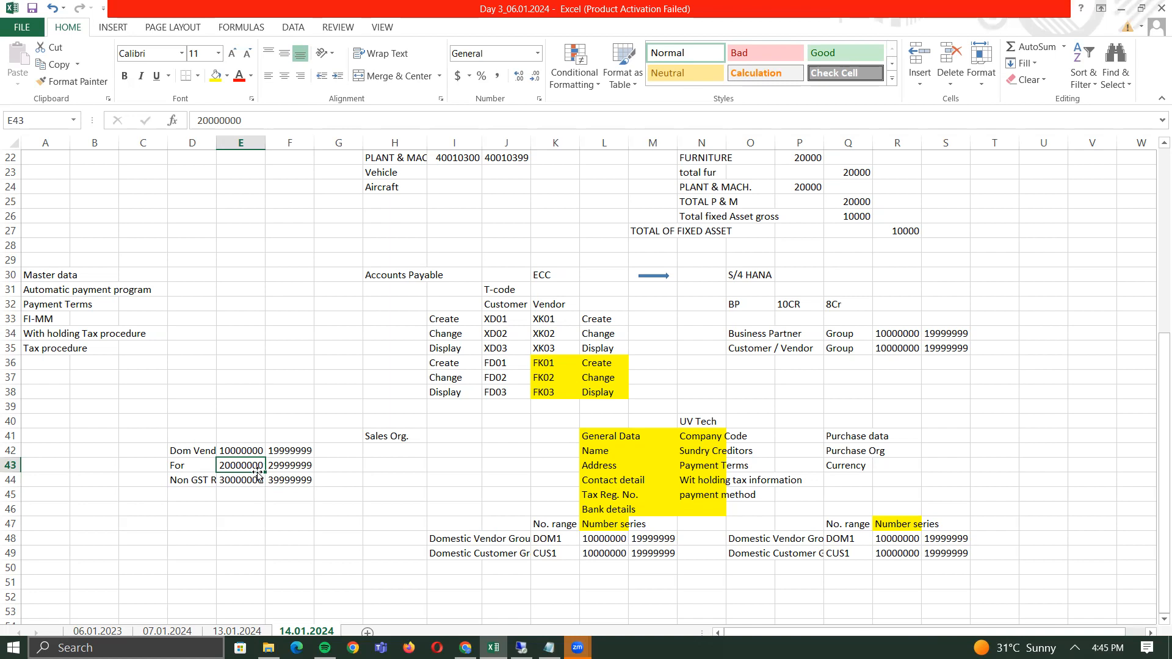
key("Down")
key("Down")
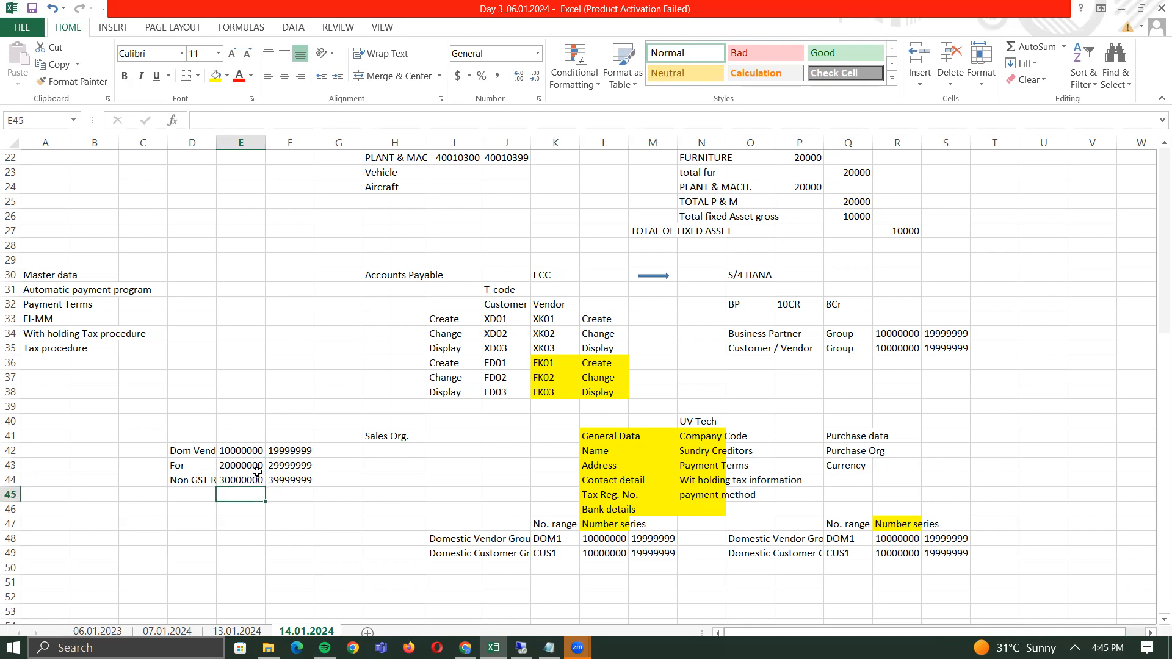
key("Left")
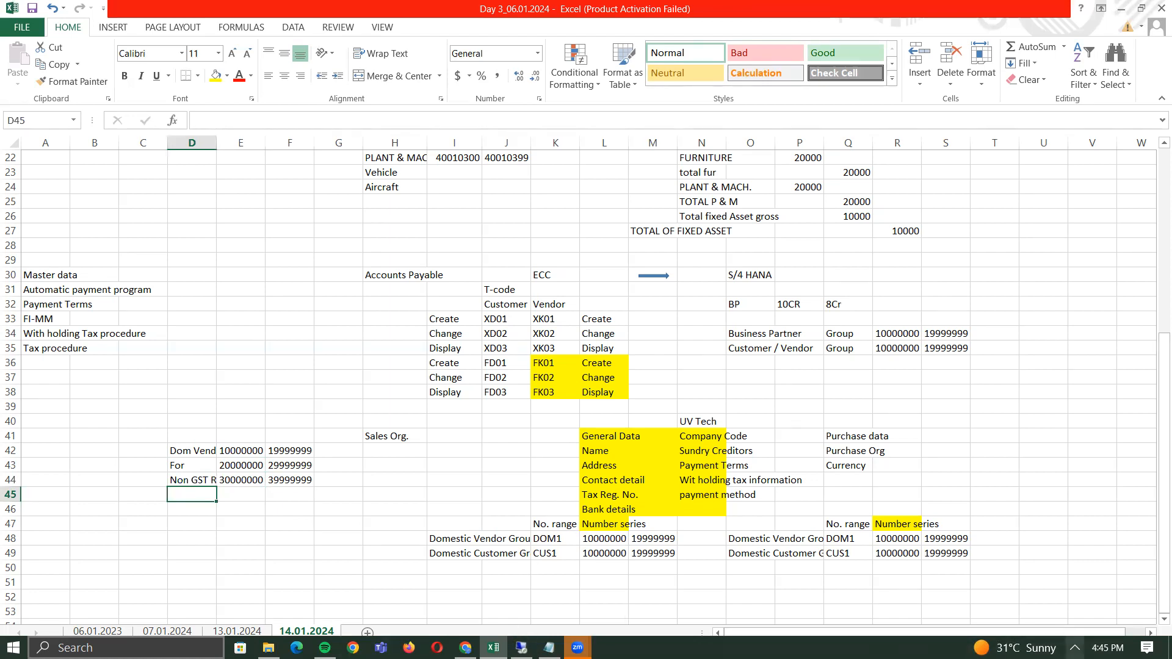
left_click(1075, 648)
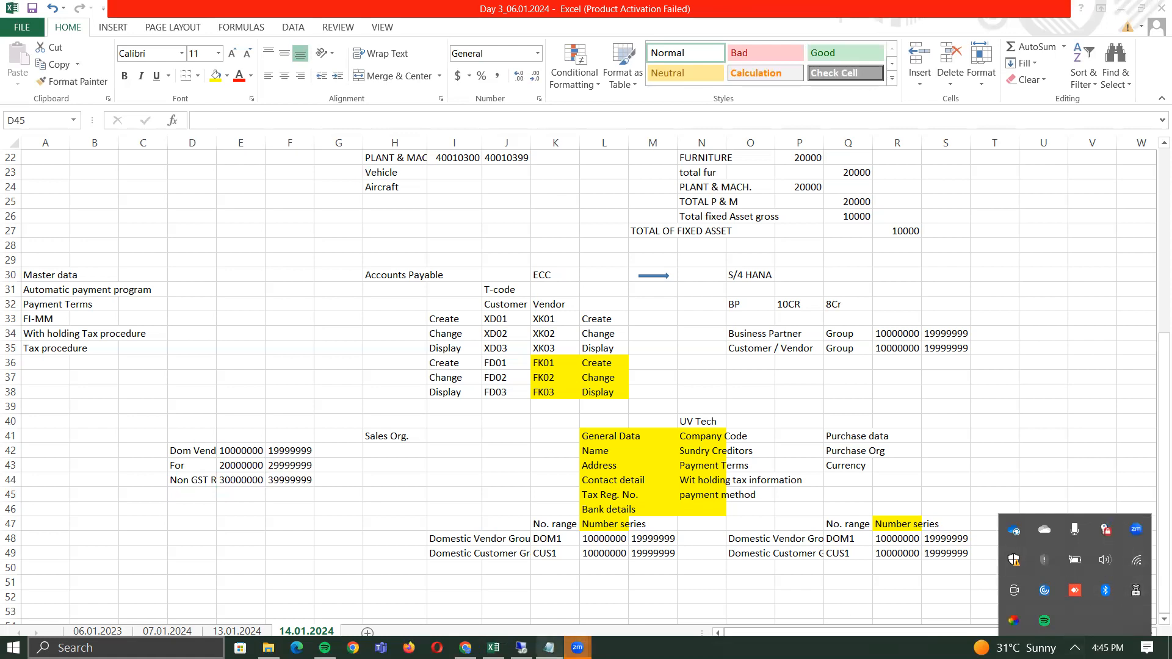
mouse_move(578, 648)
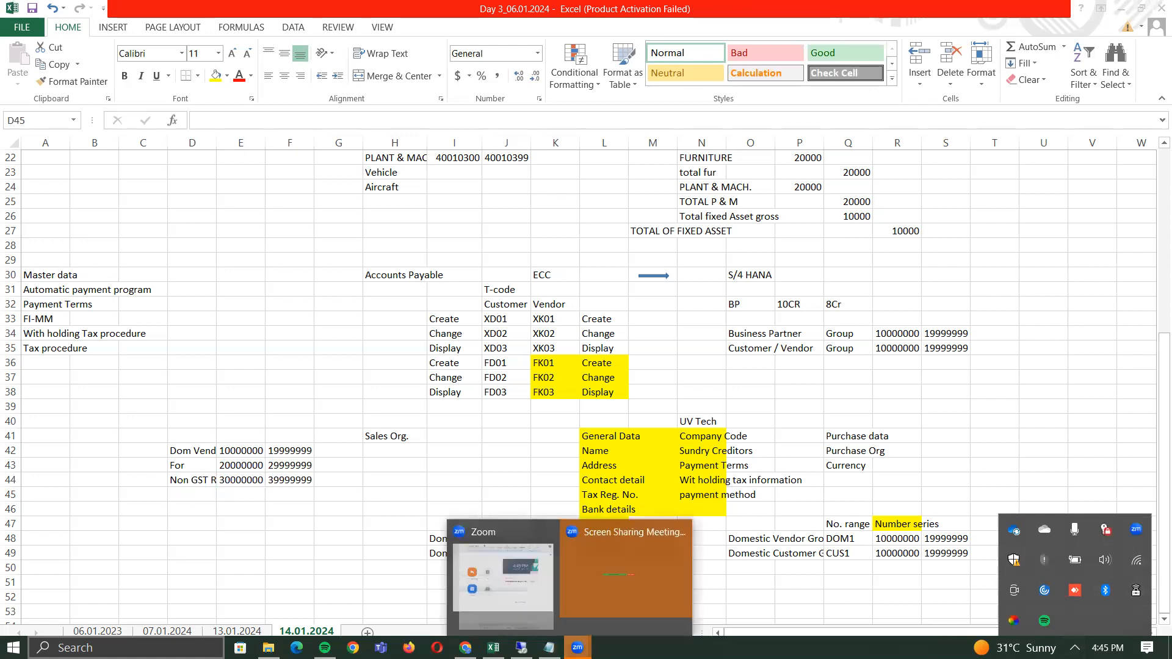
left_click(633, 600)
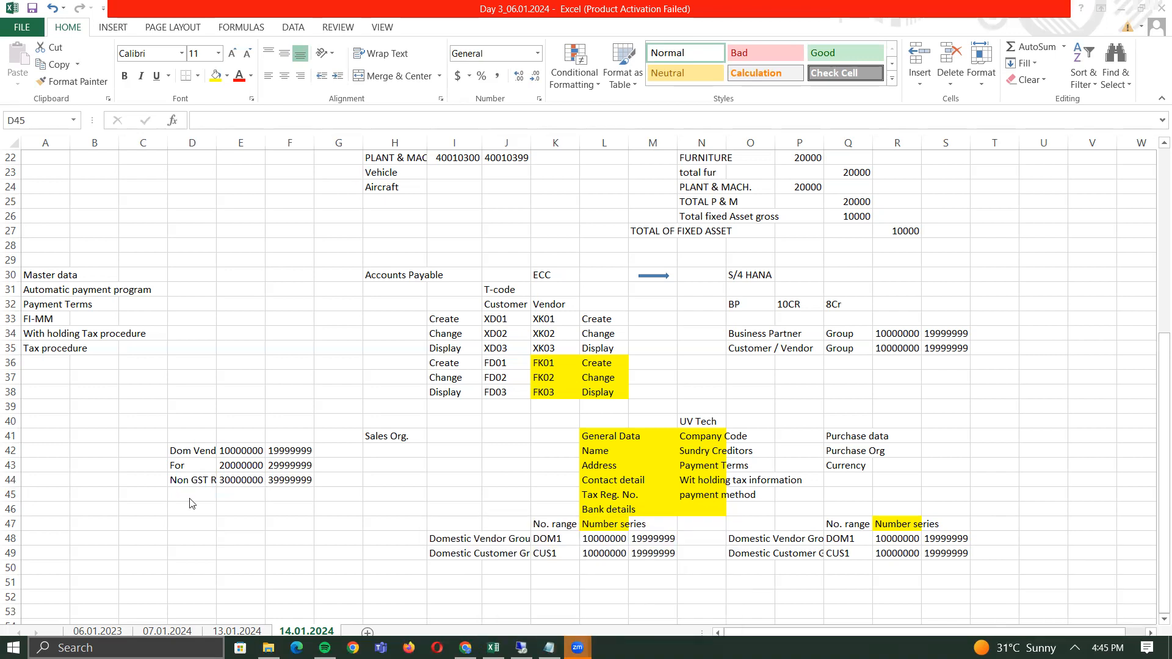
left_click(193, 447)
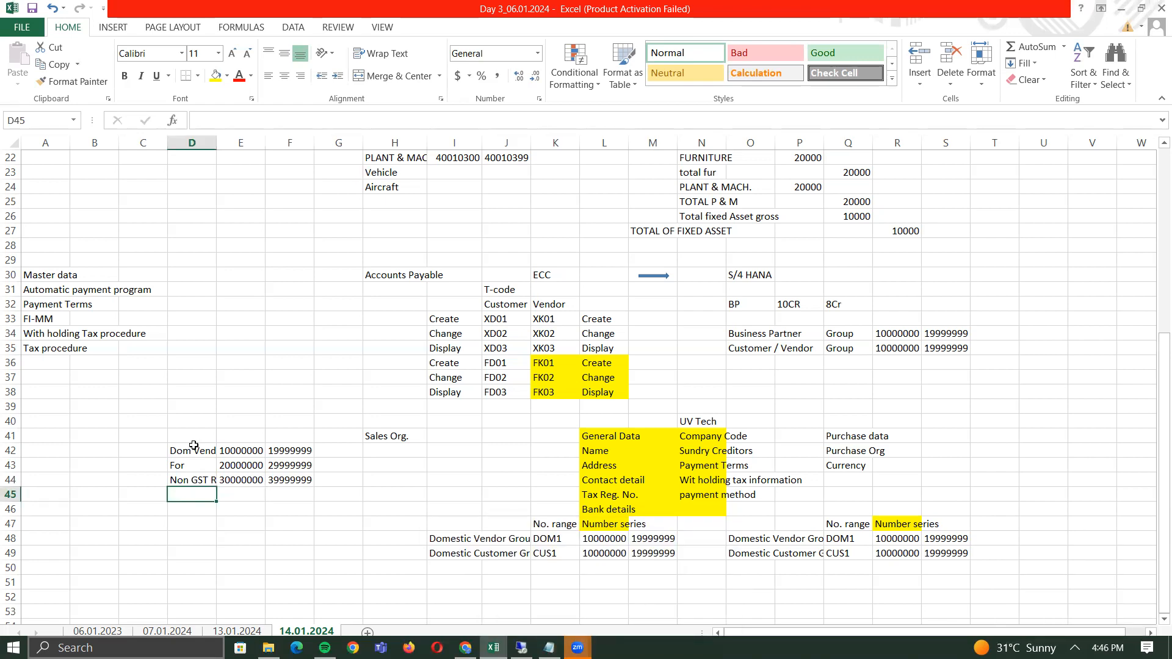
left_click(236, 464)
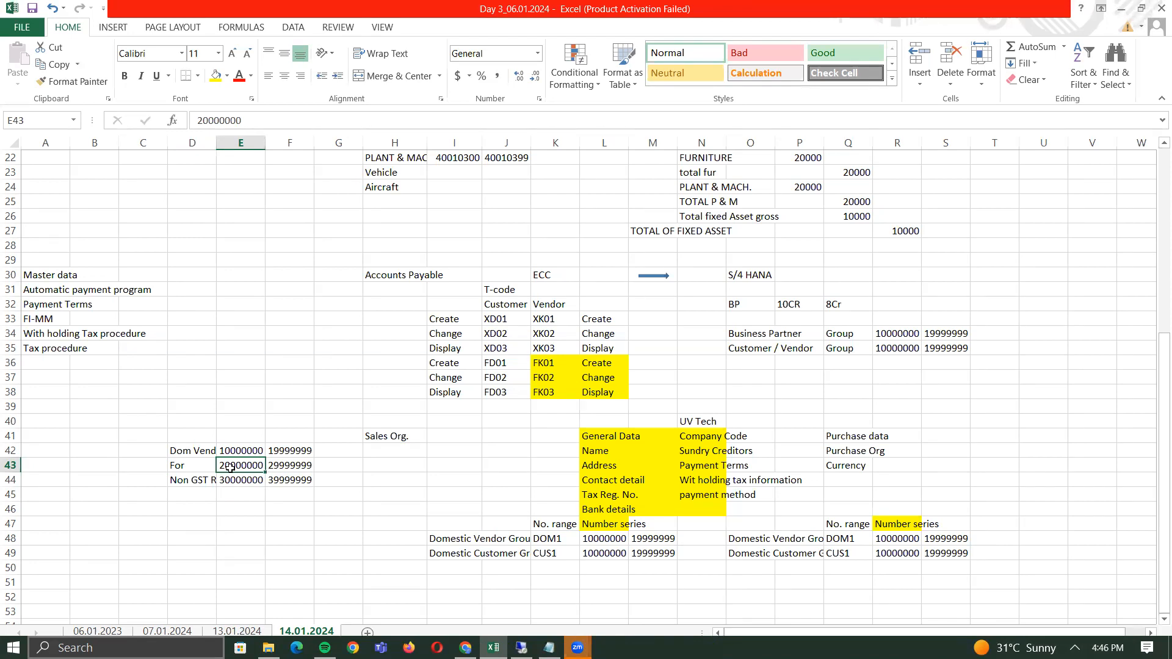
left_click(238, 482)
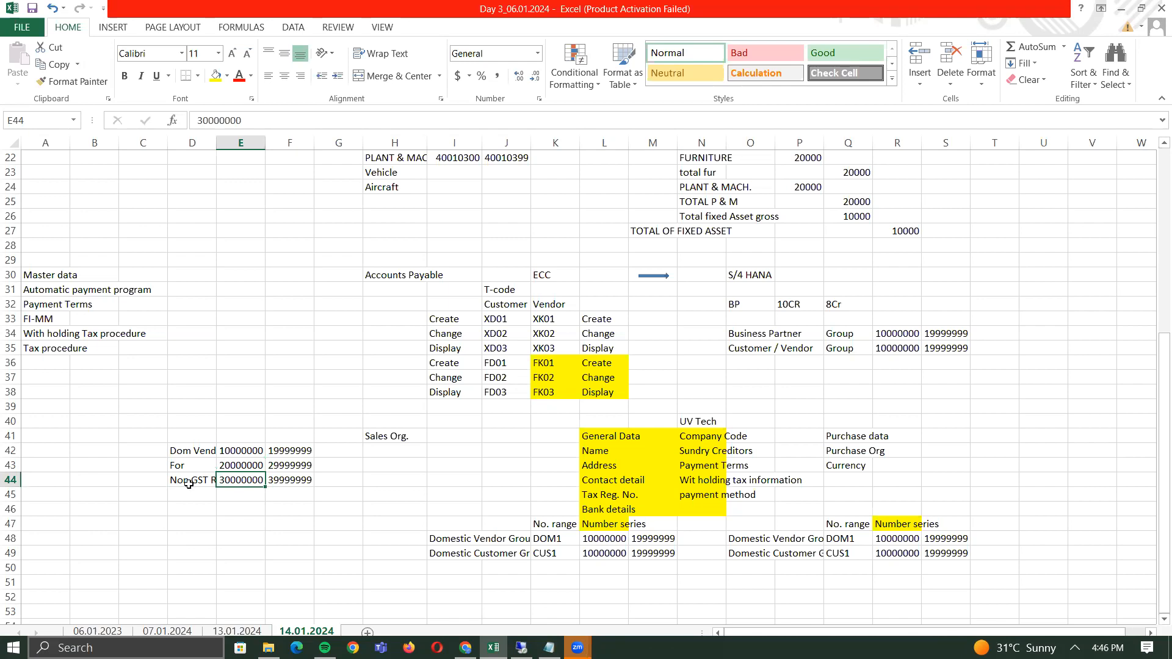
left_click(252, 448)
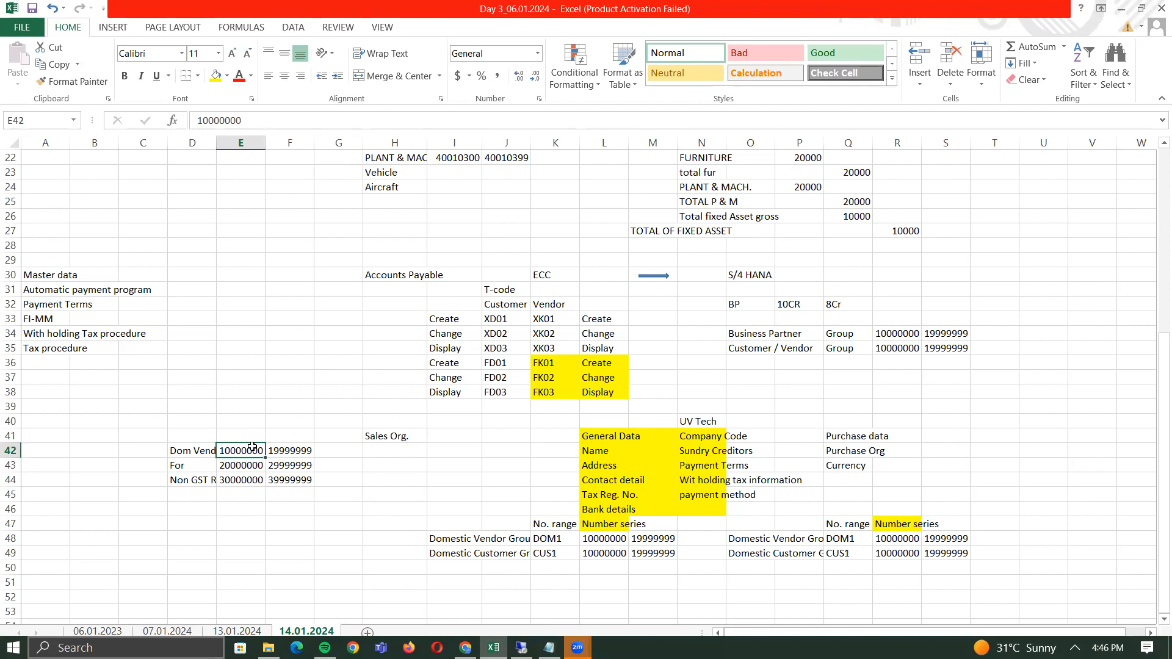
key("alt+Tab")
key("alt+Tab")
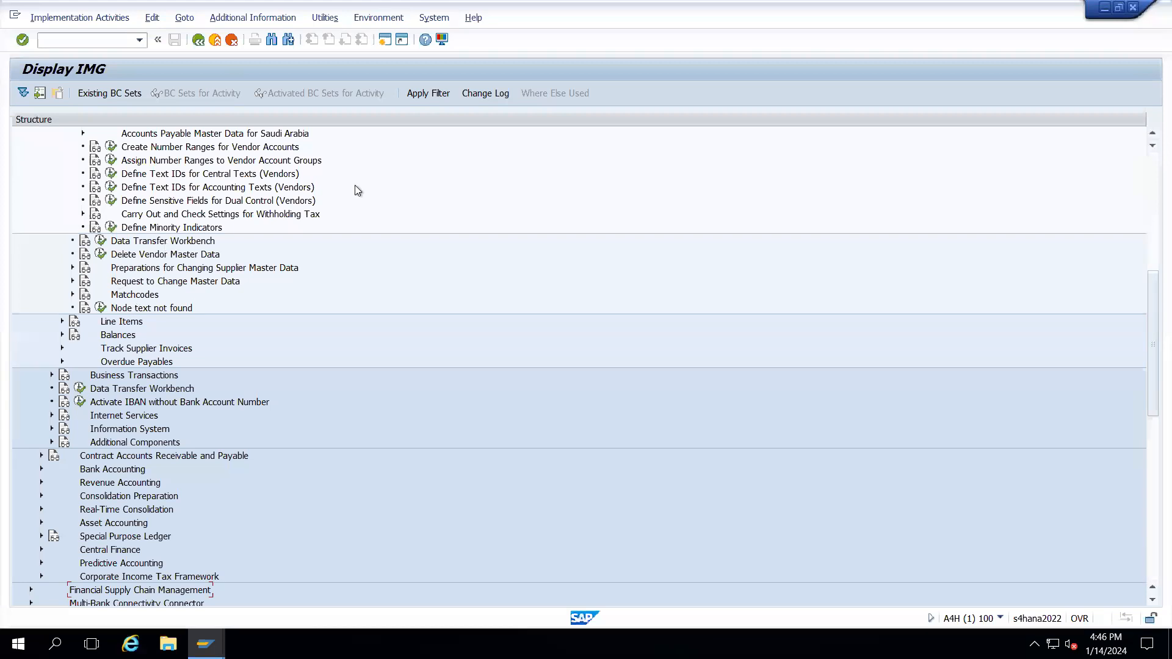
- Run Define Account Groups with Screen Layout (Vendors) and decline viewing the locked data
left_click(1149, 163)
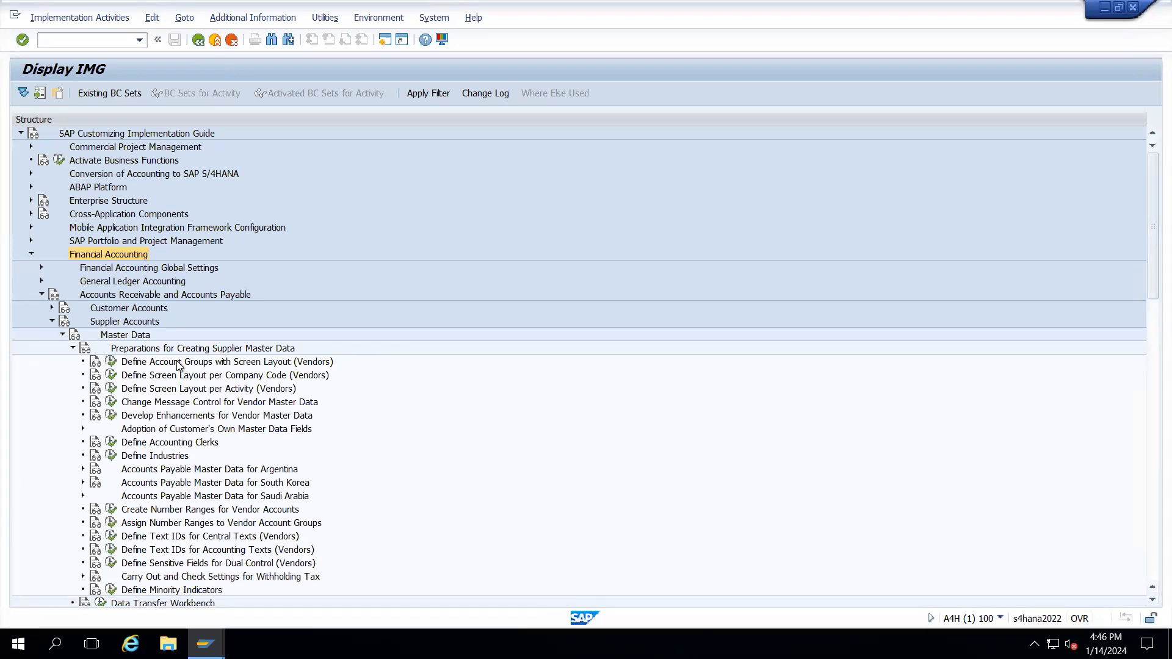
left_click(110, 362)
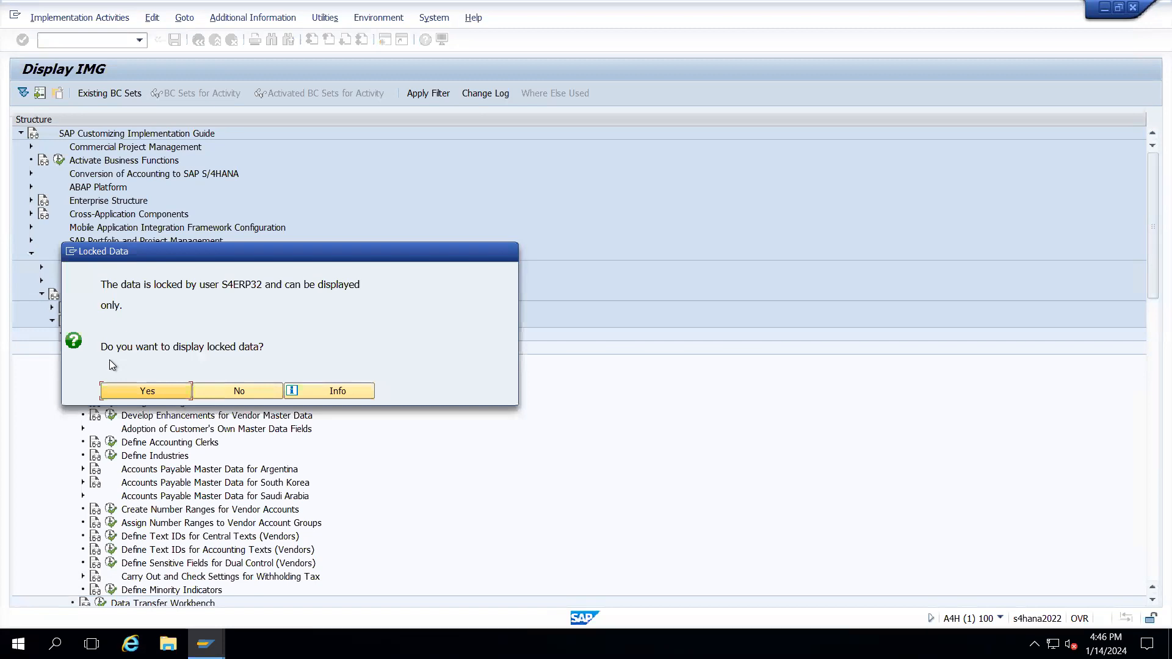
left_click(251, 392)
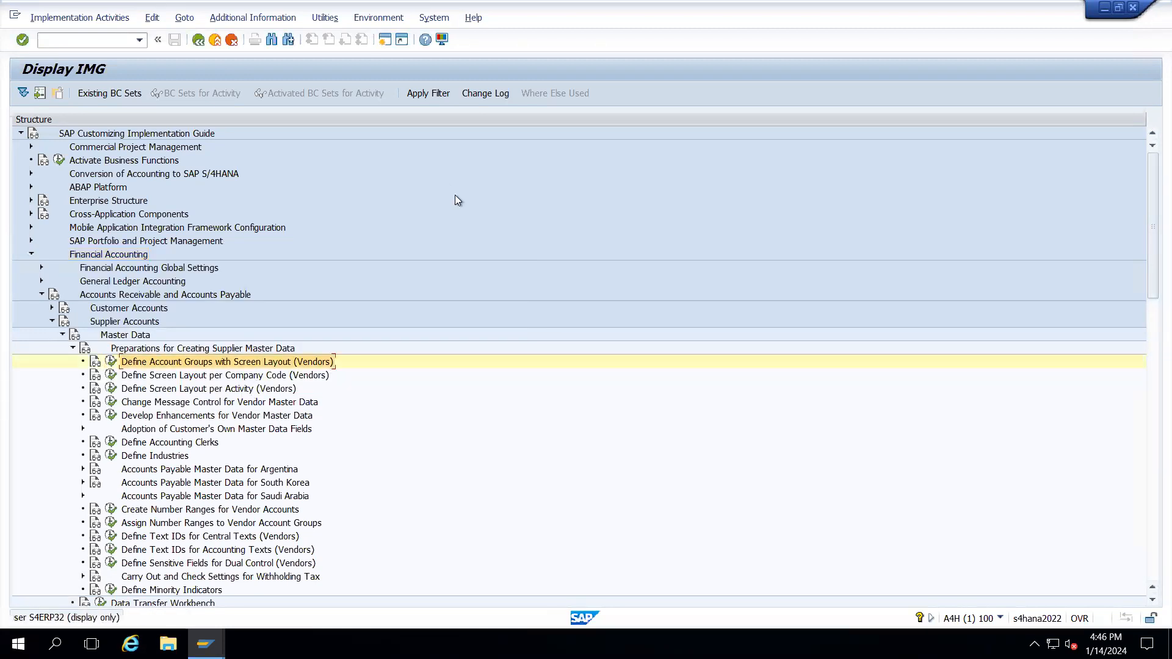
- Start lock administration transaction SM12 in a new SAP session
left_click(384, 40)
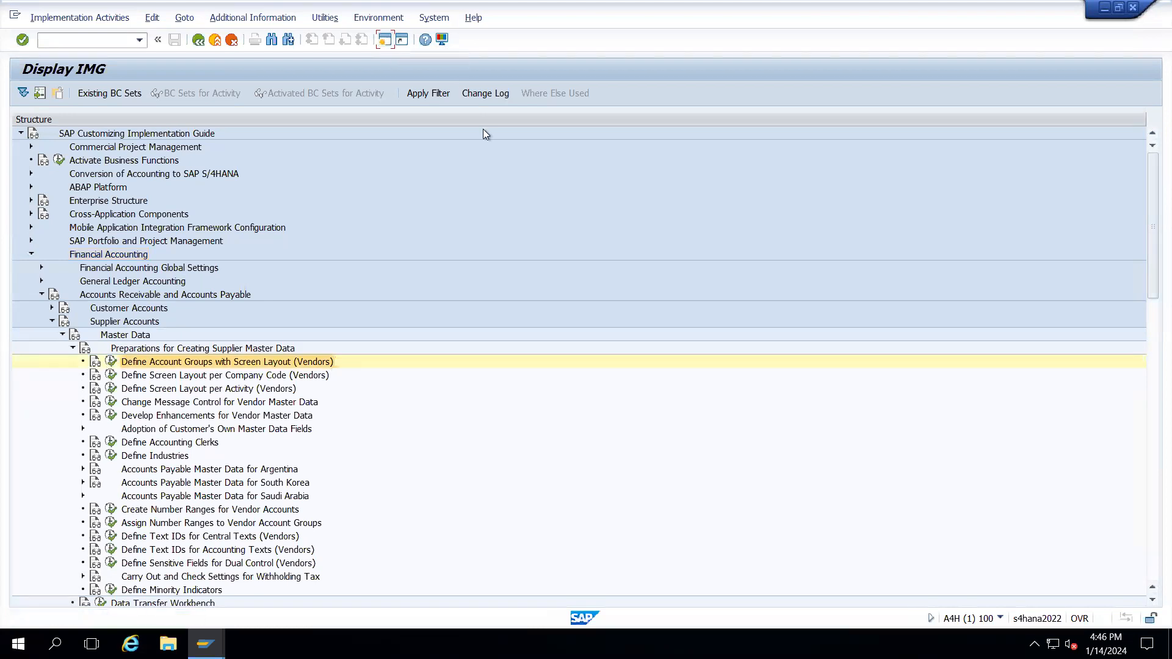
type("sm12")
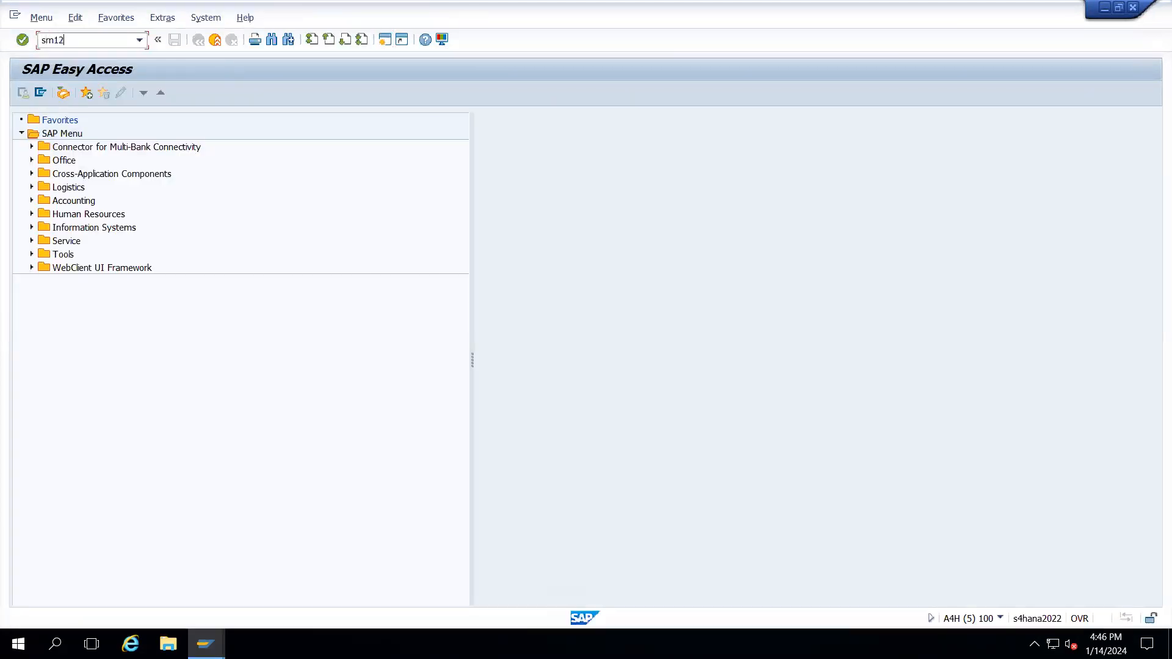
key("Return")
key("Tab")
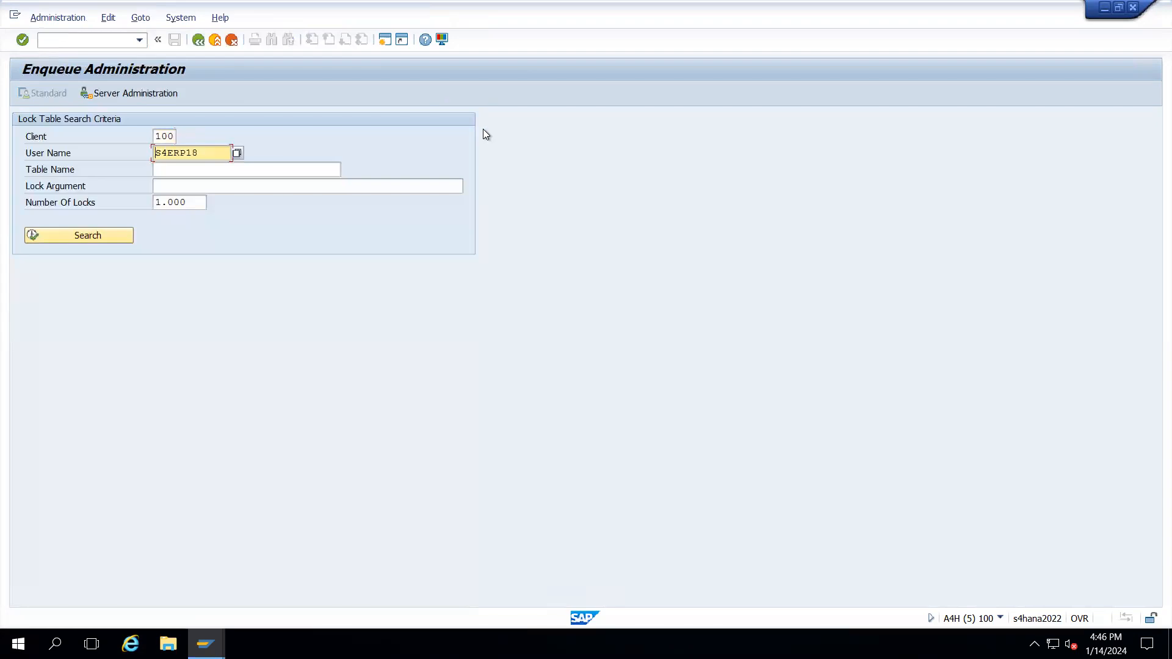
- Clear the User Name filter and list all current locks in client 100
key("shift+End")
key("Delete")
left_click(105, 234)
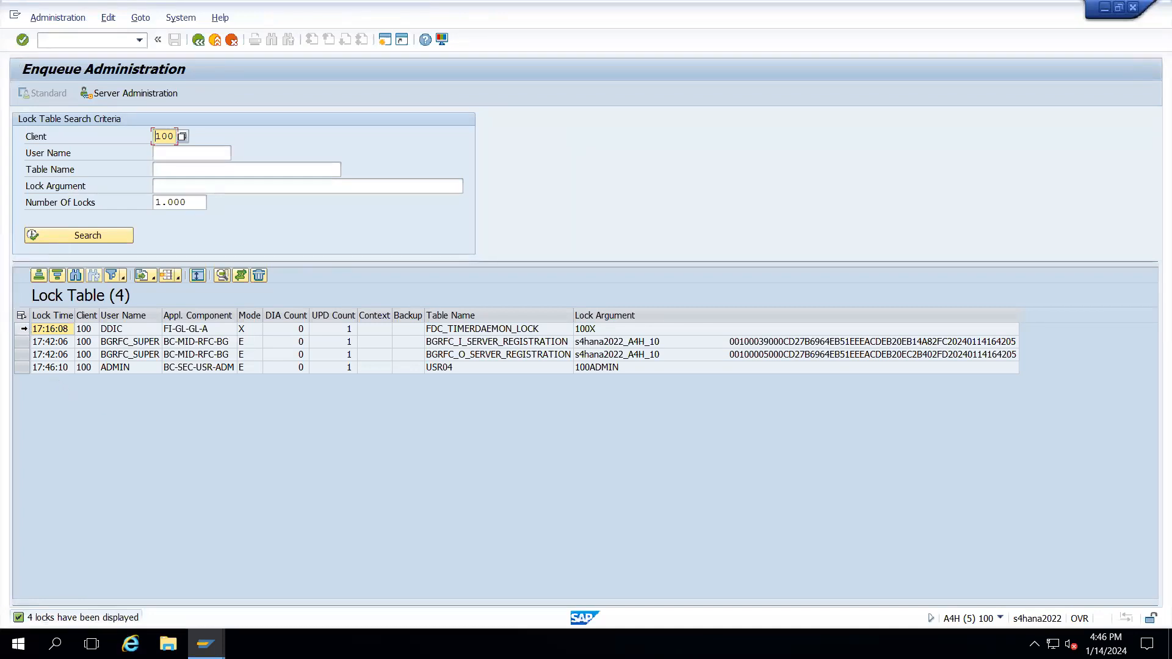
- Inspect the four lock entries, including the USR04 lock, then return to SAP Easy Access
left_click(23, 329)
left_click(22, 342, "ctrl")
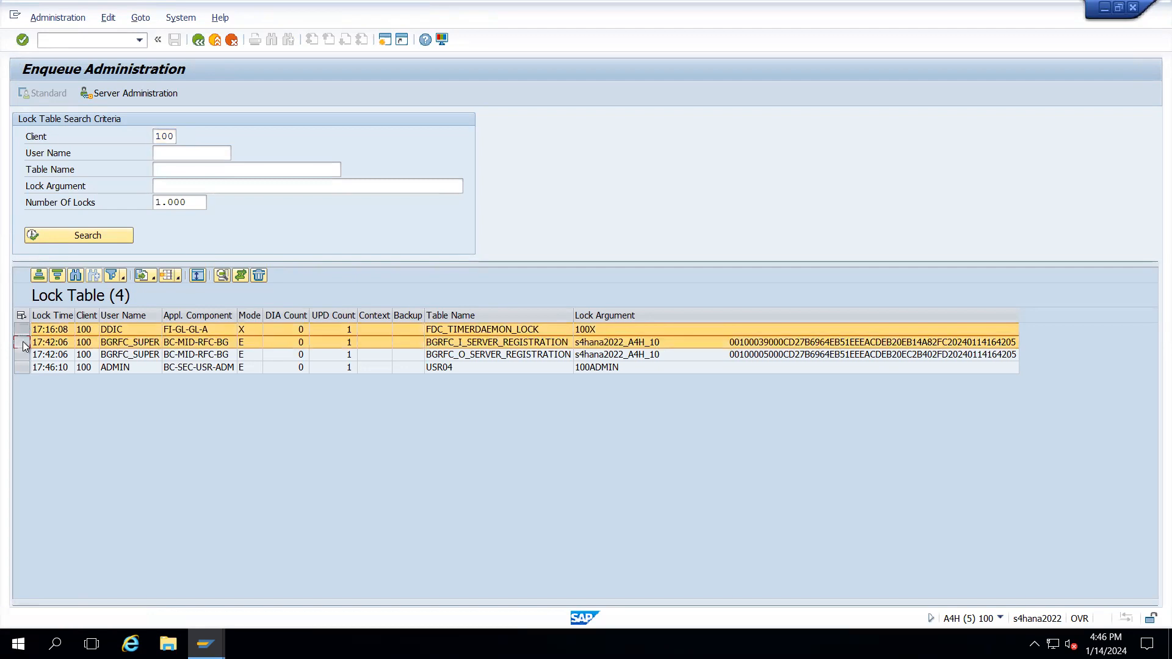
left_click(23, 355, "ctrl")
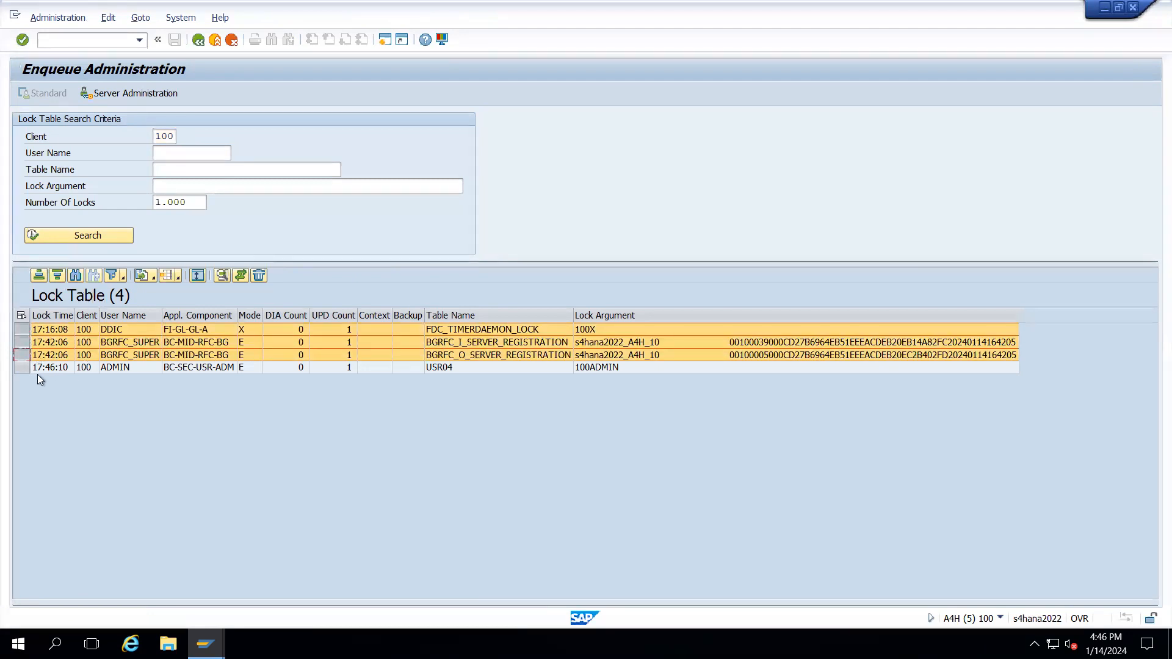
left_click(24, 367)
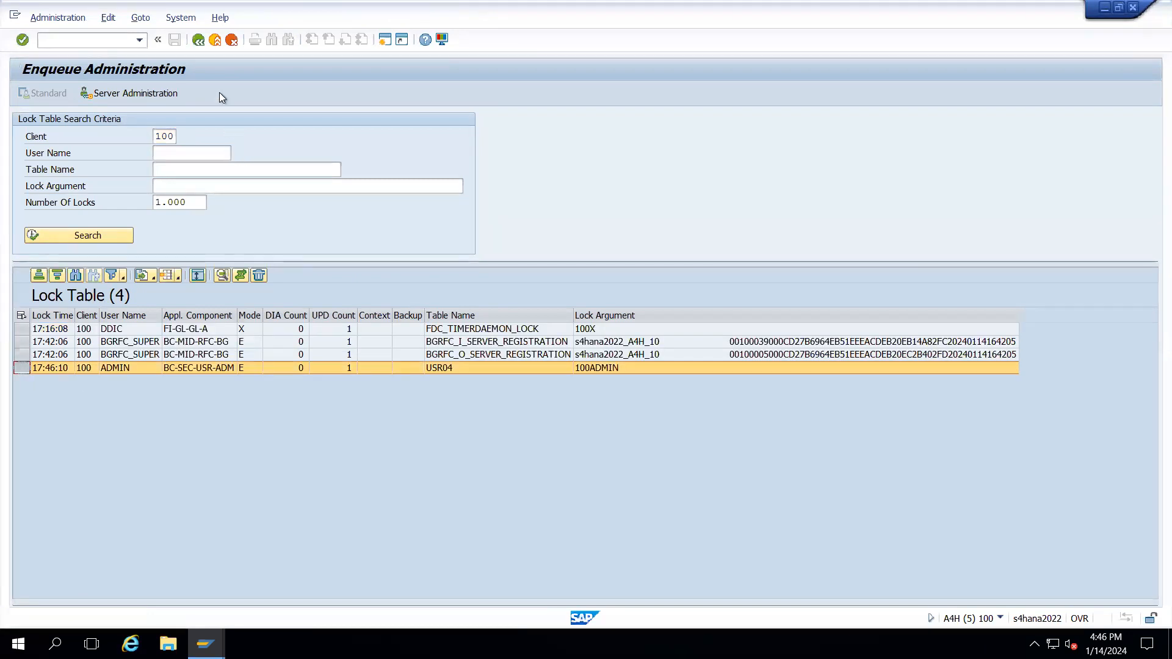
left_click(199, 40)
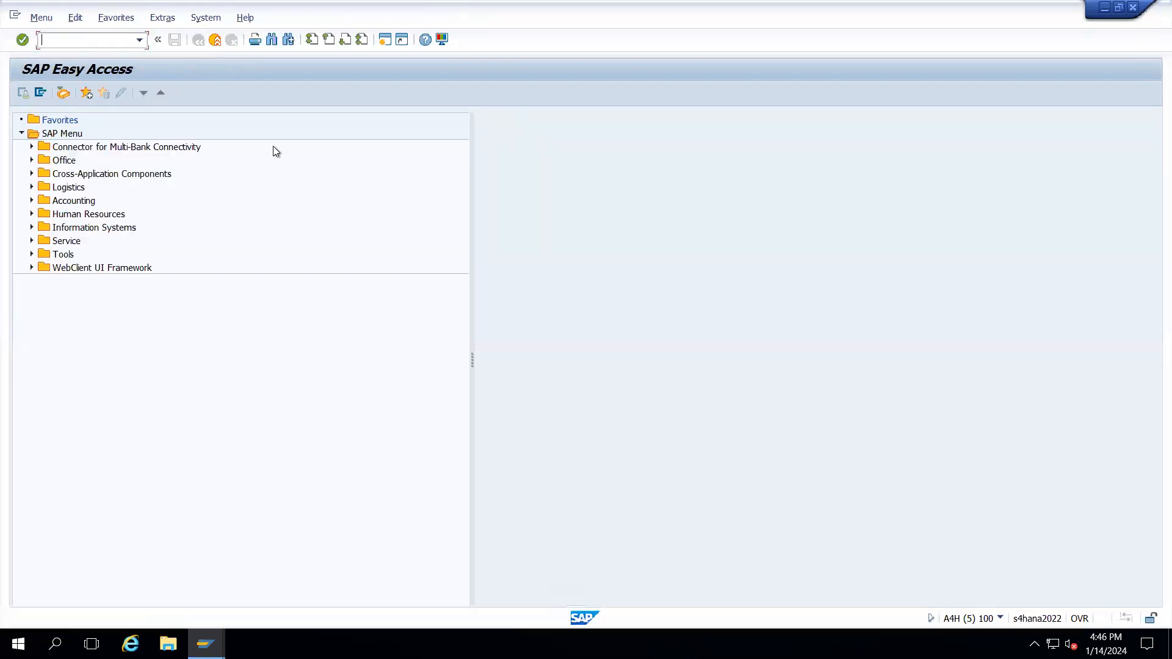
- Open Define Account Groups with Screen Layout (Vendors) and start a New Entries form
key("alt+Tab")
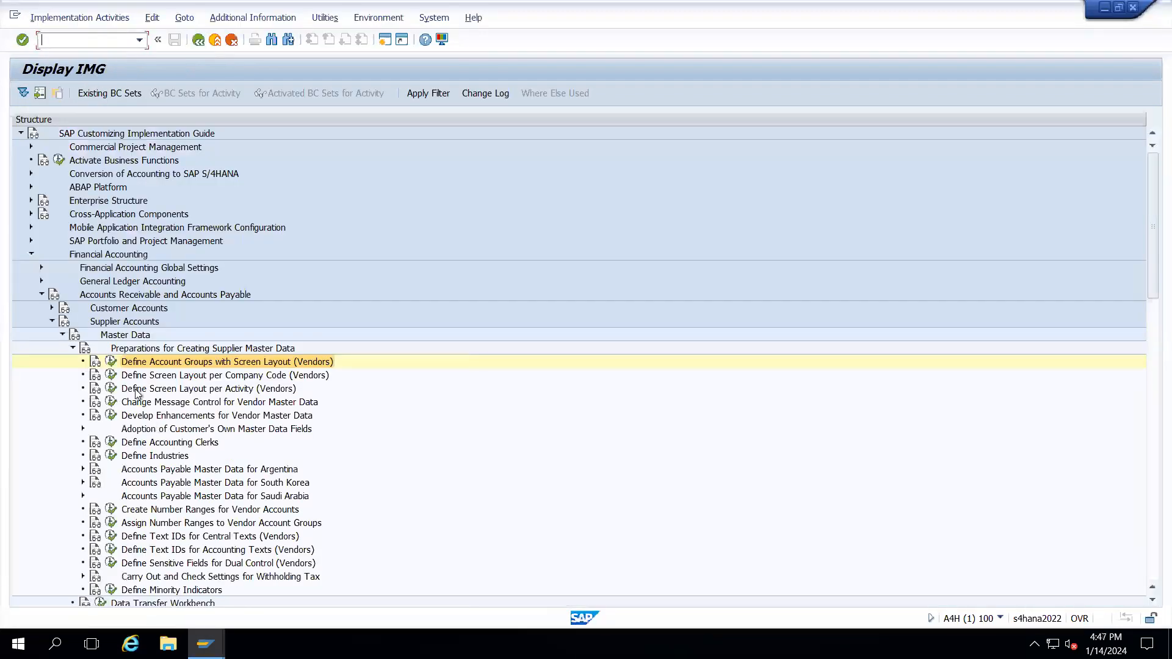
left_click(111, 361)
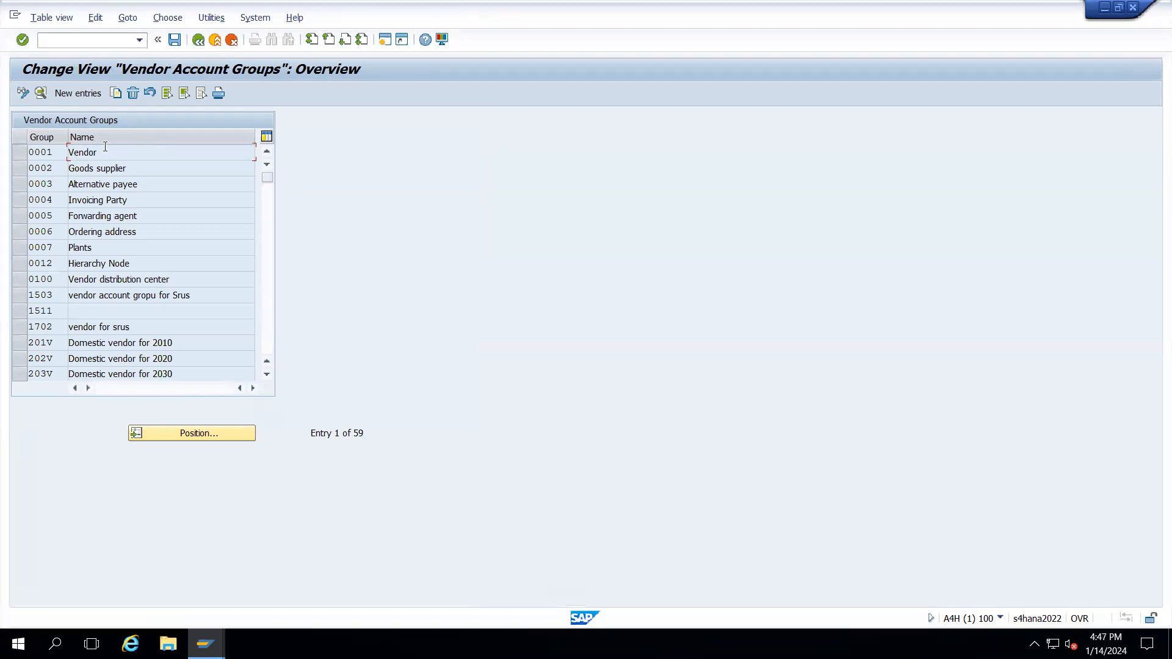
left_click(83, 93)
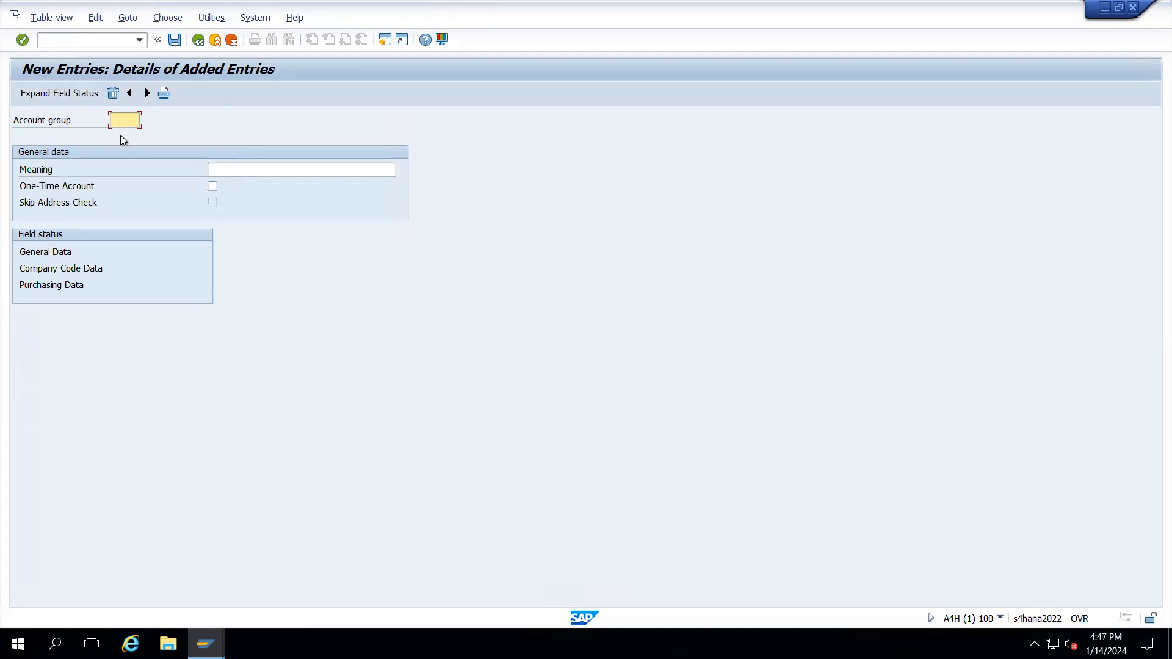
- Restore the remote desktop to a window and bring the Excel notes forward
key("alt+Tab")
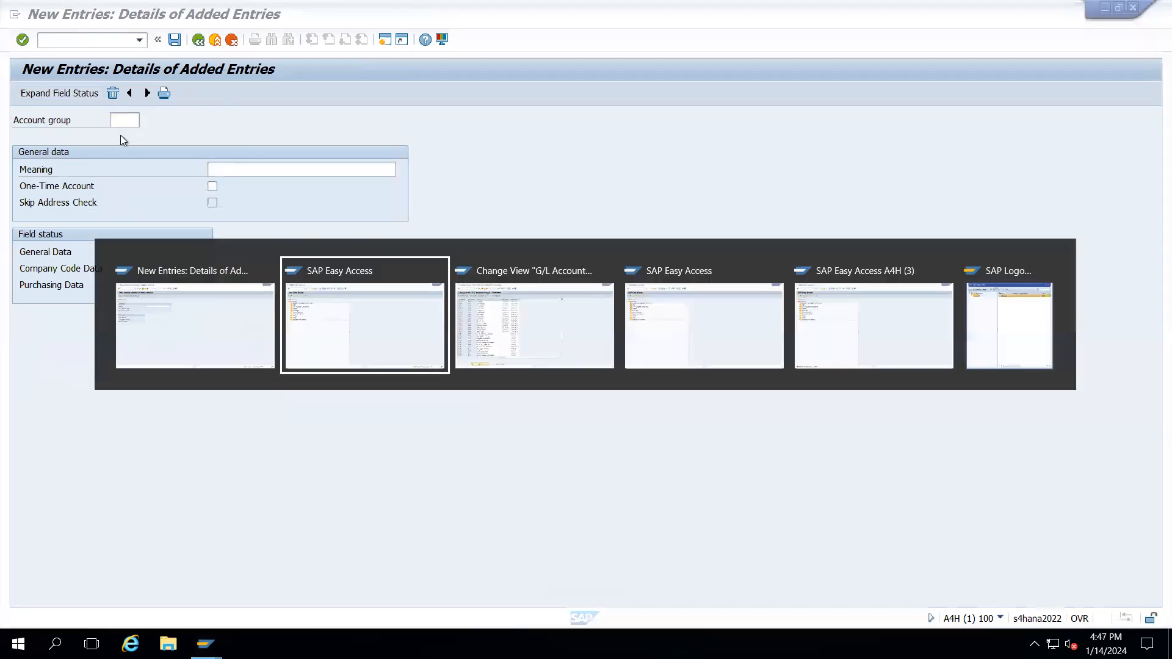
key("alt+Tab")
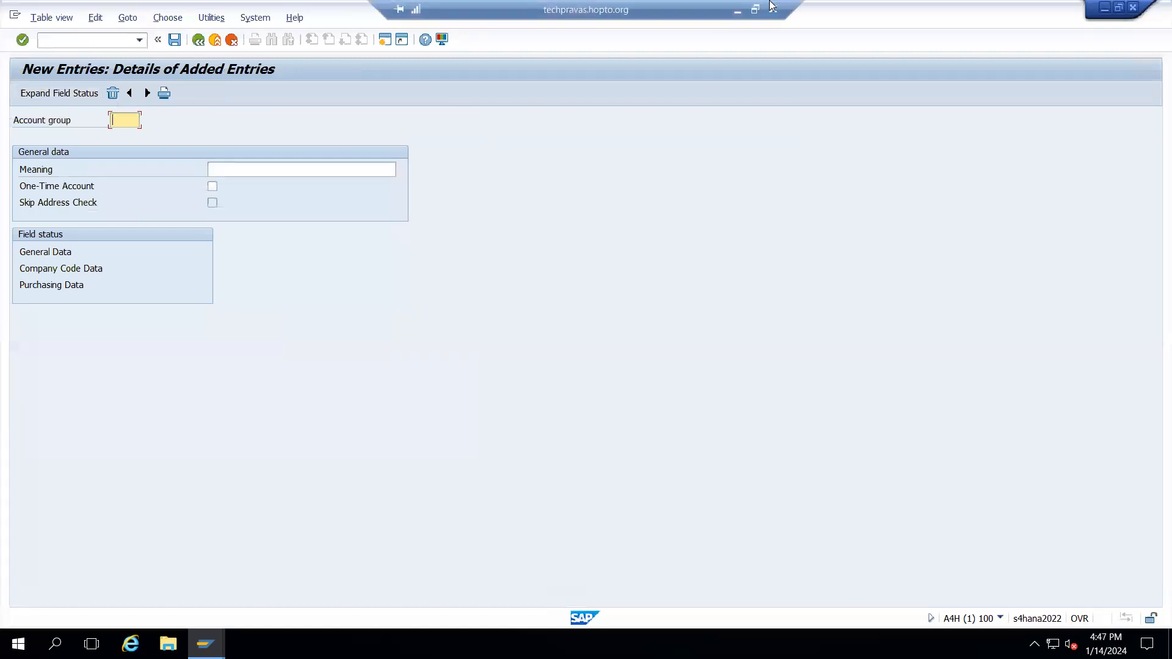
left_click(756, 9)
key("alt+Tab")
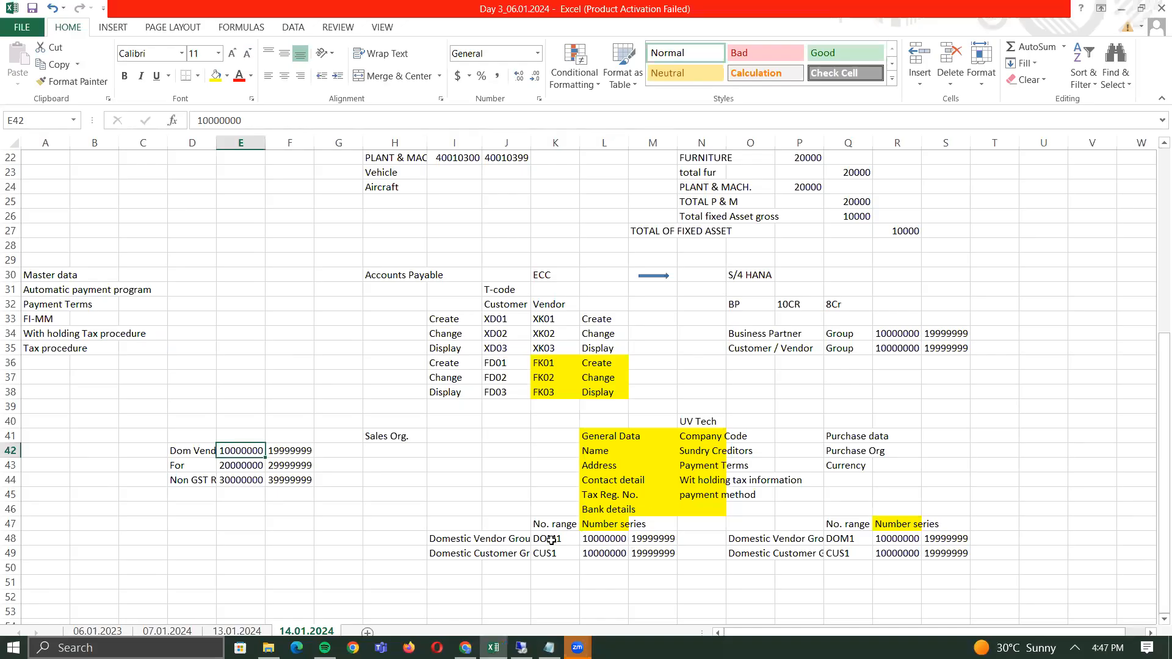
- Check account groups DOM1 and CUS1 in cells K48:K49, then return to the SAP entry form
left_click(548, 539)
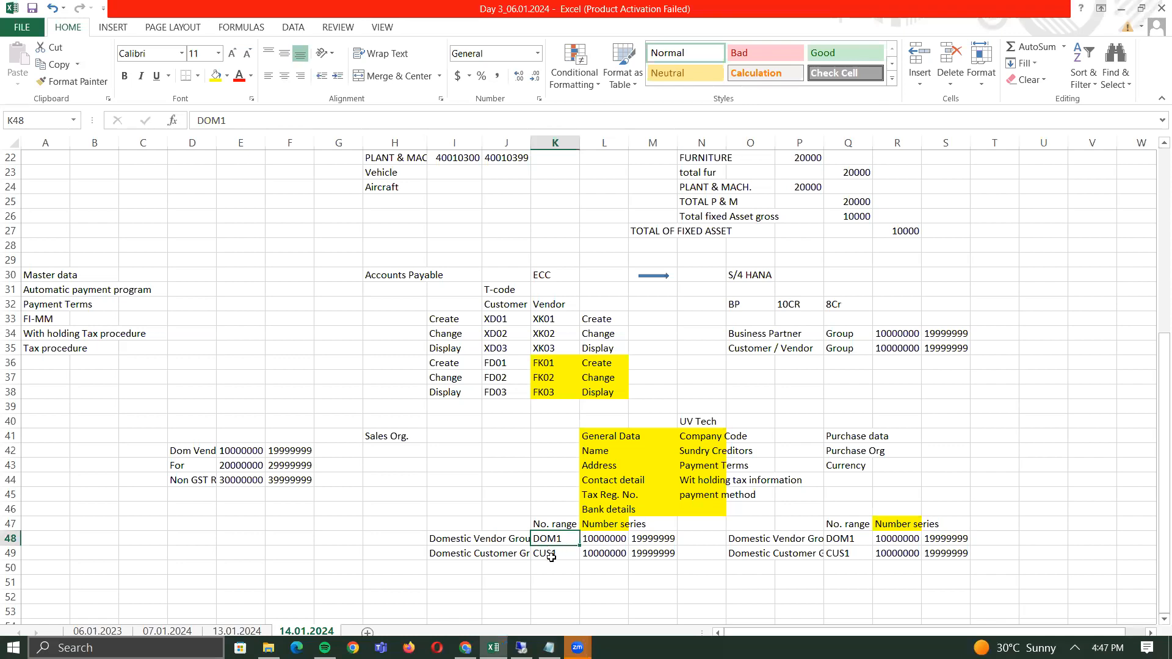
left_click(552, 558)
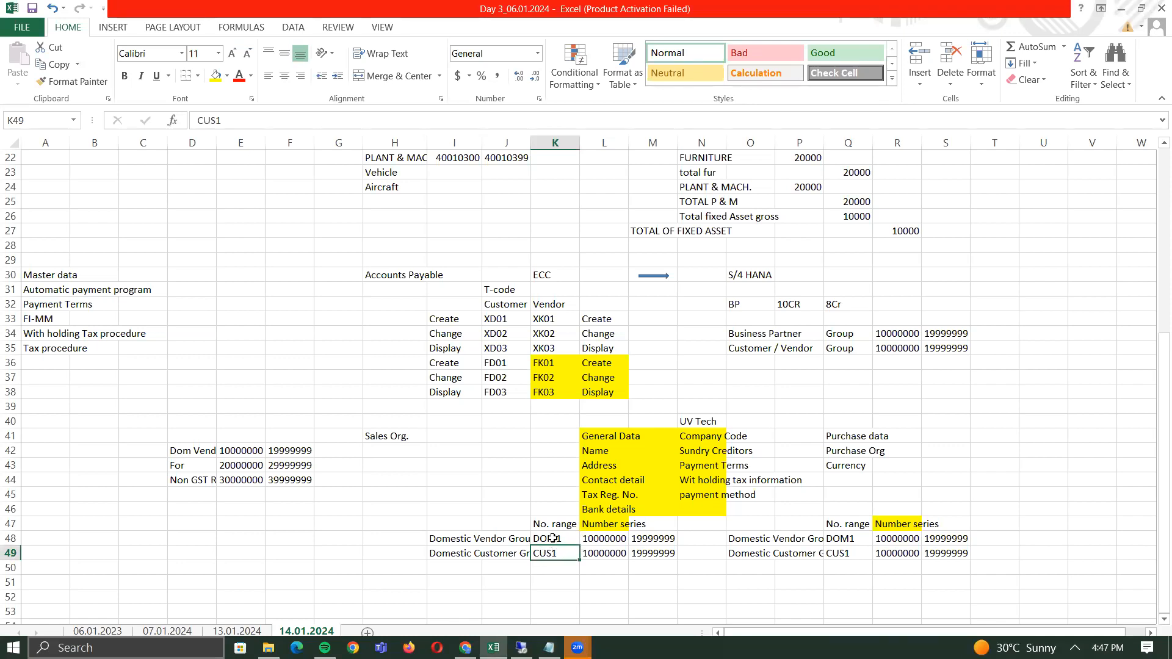
left_click(553, 538)
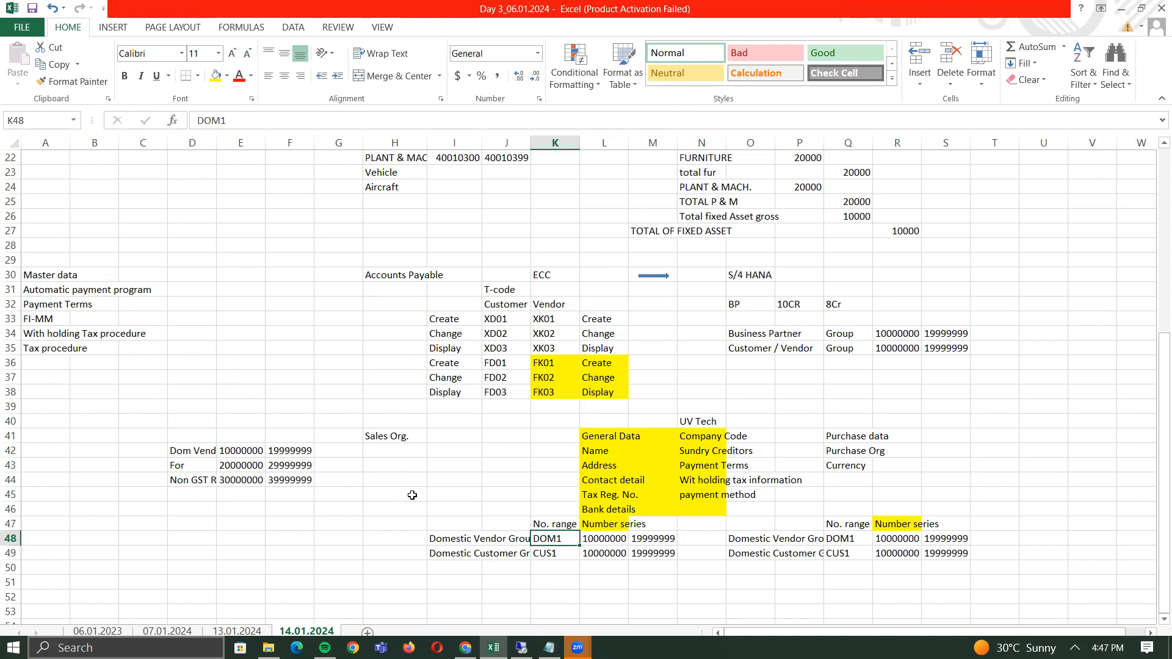
key("alt+Tab")
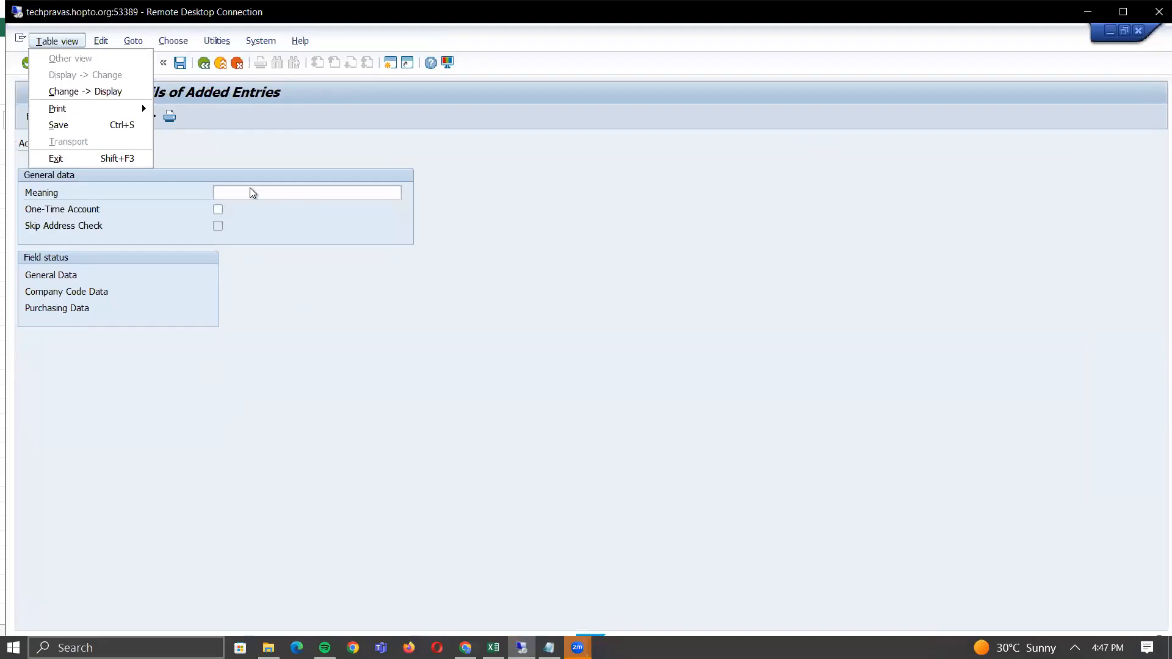
- Enter account group DOM1 with meaning 'Domestic Vendor for HY01', then switch to Excel
left_click(250, 189)
left_click(127, 141)
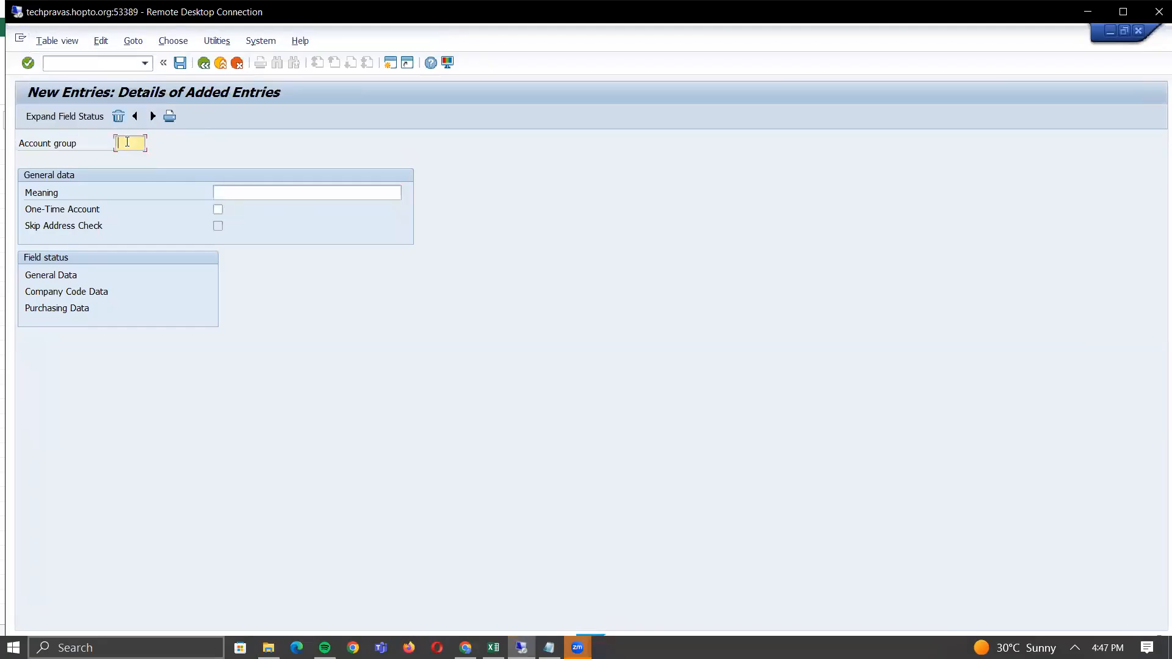
type("DOM1")
key("Tab")
type("Domestic")
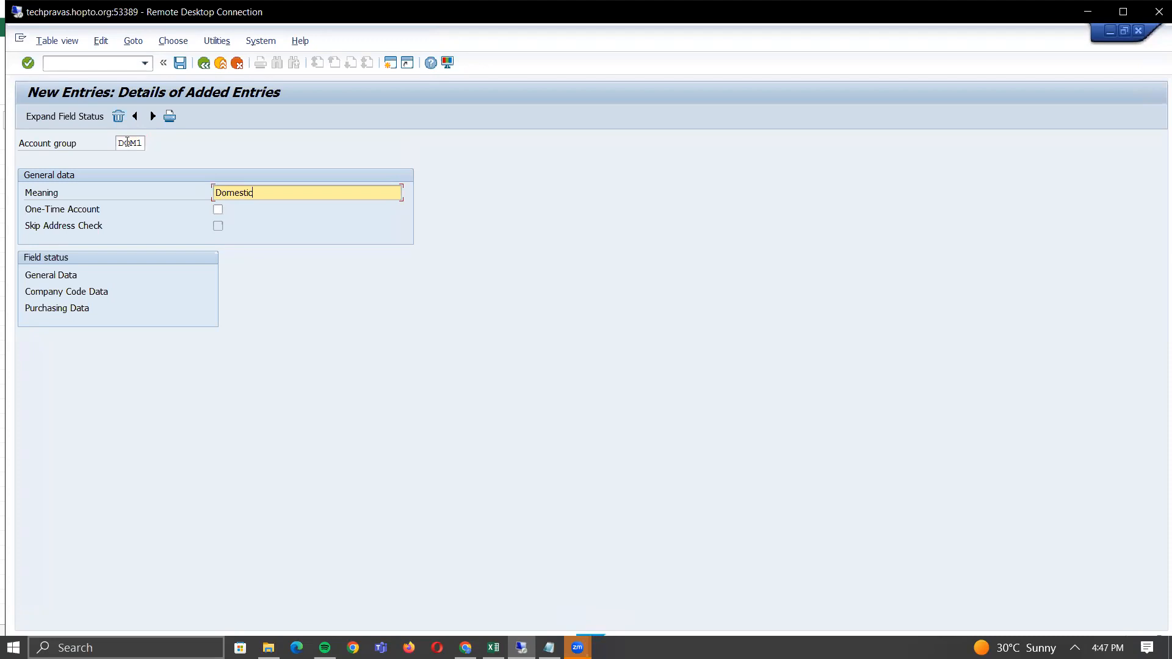
type(" VEndor")
key("BackSpace")
key("BackSpace")
key("BackSpace")
key("BackSpace")
key("BackSpace")
type("endor for VT")
key("BackSpace")
key("BackSpace")
type("HY0")
type("1")
key("alt+Tab")
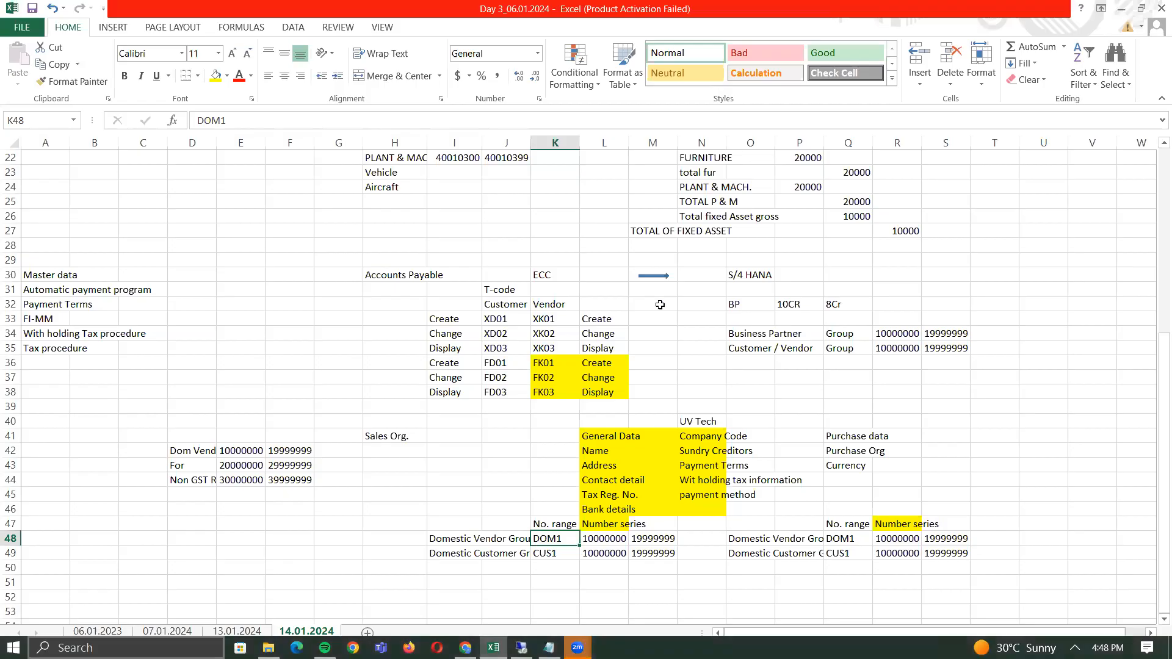
- Glance over the vendor range notes around E47, then return to the SAP Details of Added Entries screen
left_click(242, 518)
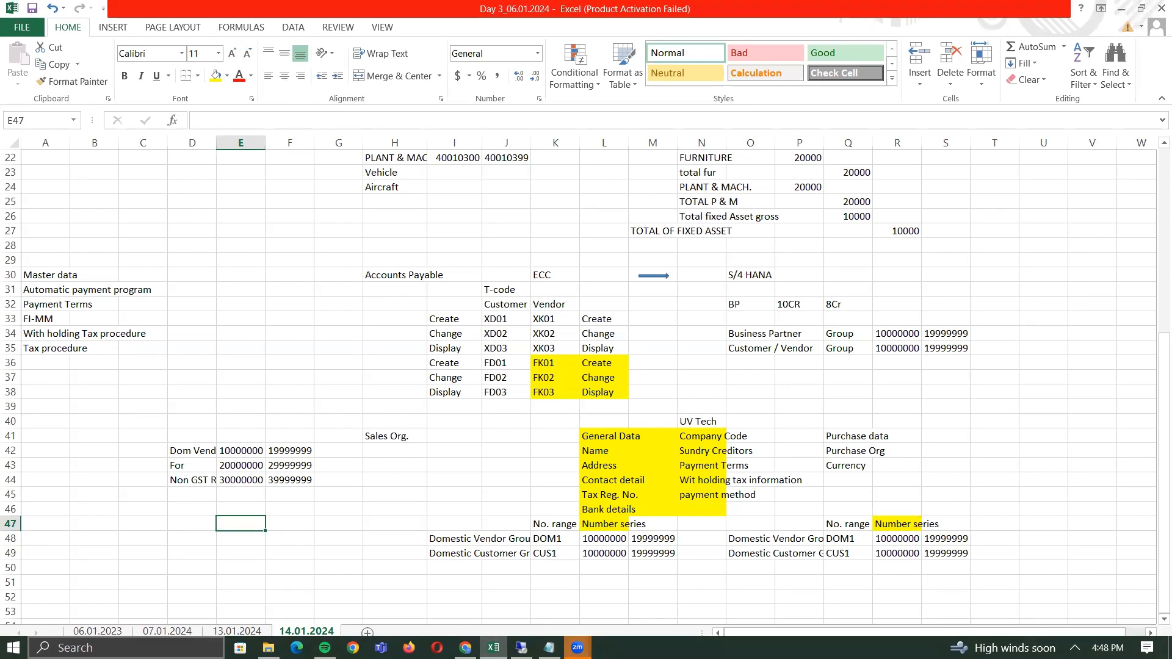
mouse_move(578, 647)
key("alt+Tab")
key("alt+Tab")
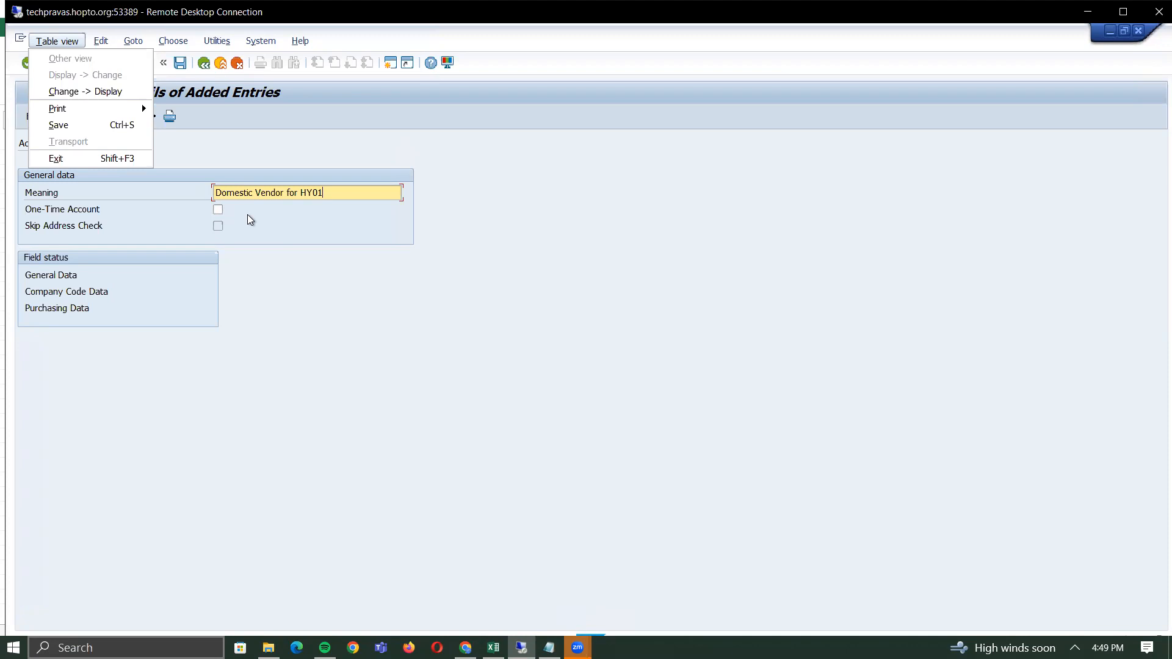
- Close the Table view menu over the DOM1 entry and switch to the Excel notes
left_click(223, 139)
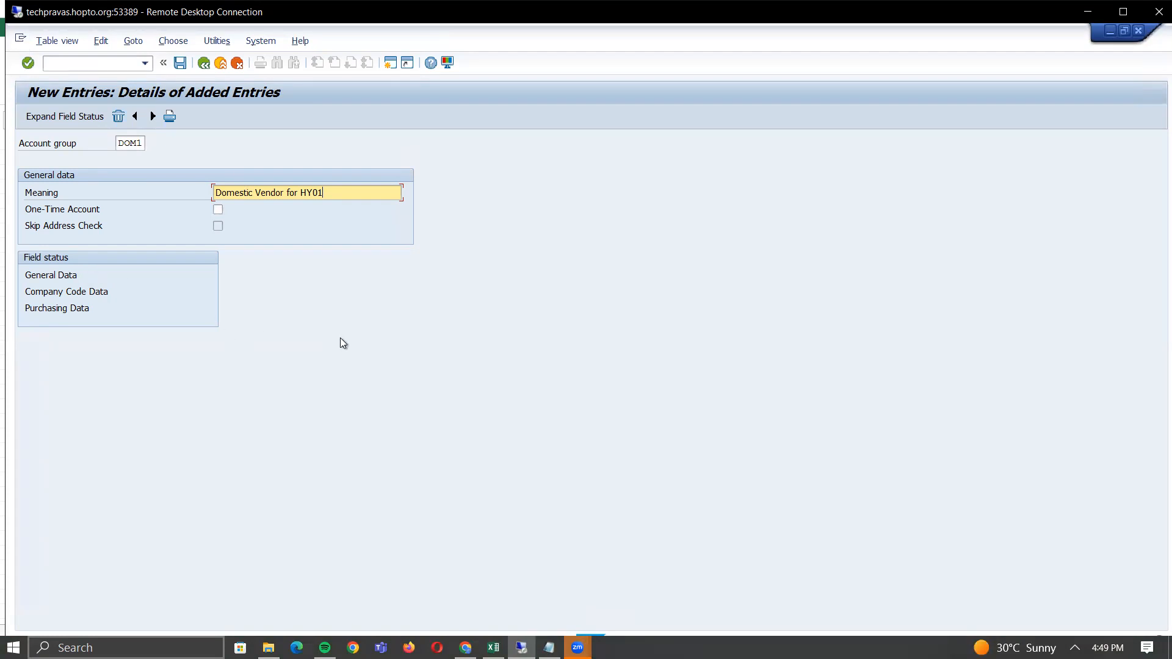
key("alt+Tab")
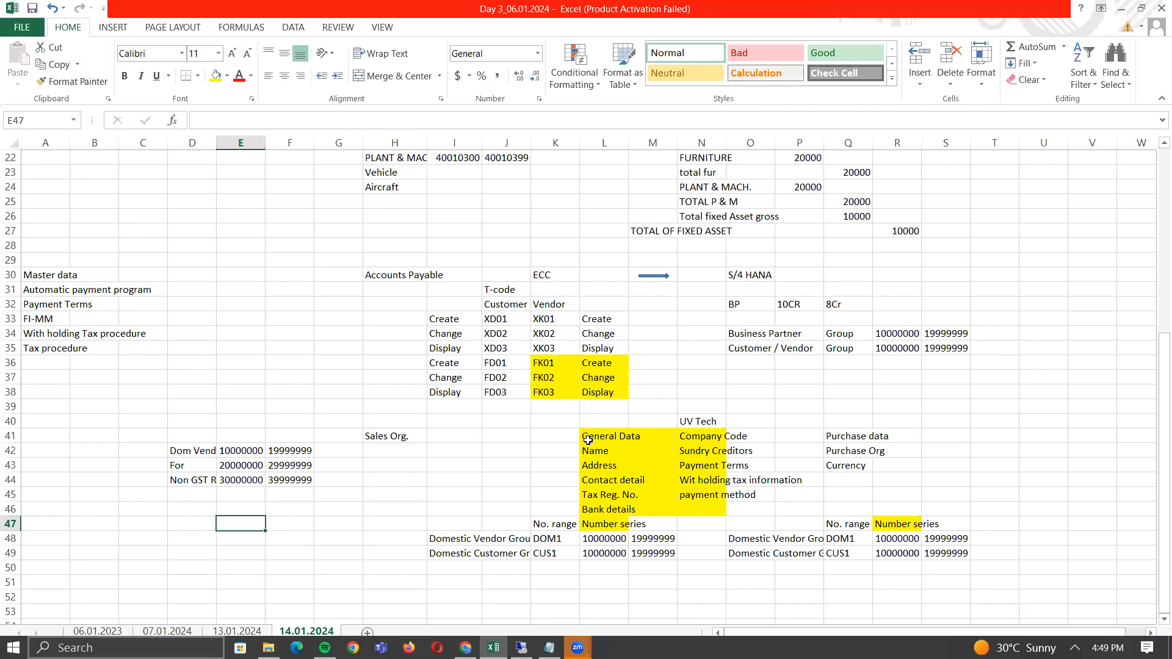
- Read the Company Code (N41) and Purchase data (Q41) notes, then return to SAP
left_click(703, 439)
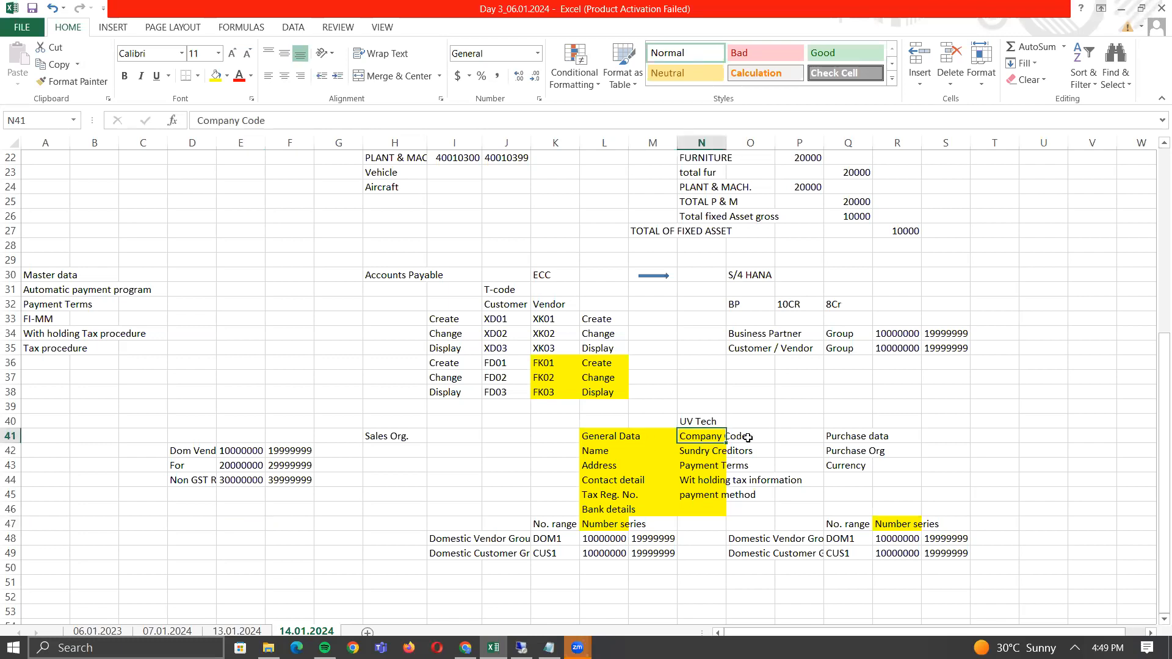
left_click(869, 437)
key("alt+Tab")
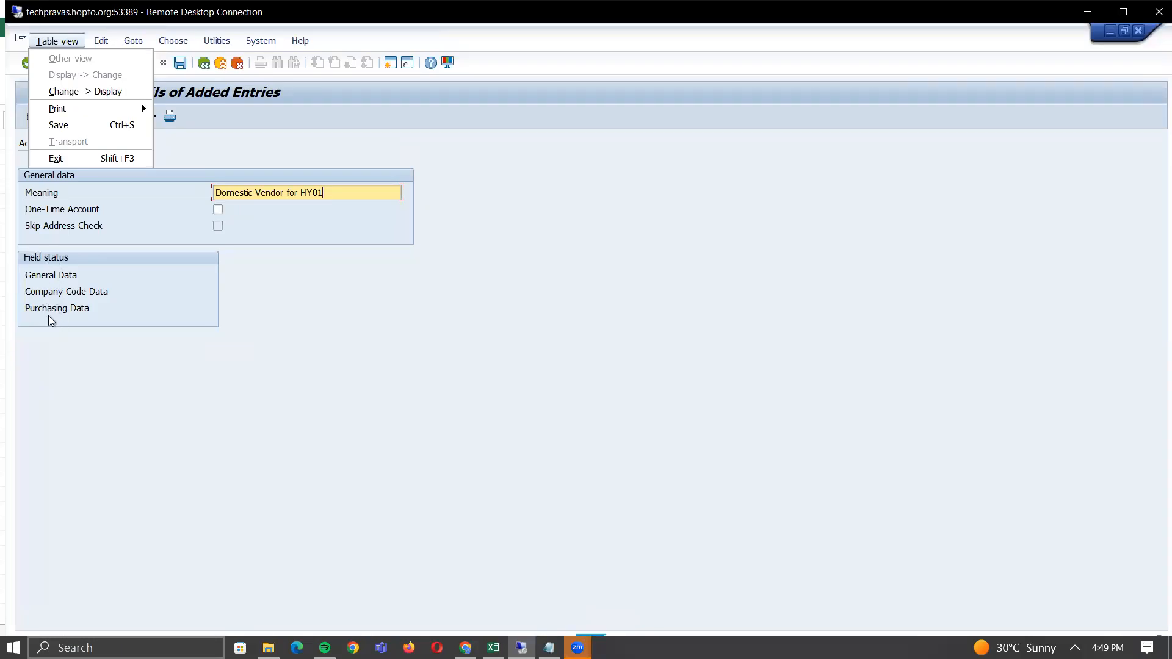
- In DOM1's General Data Address group, suppress P.O. box postal code and city; require Name 1
left_click(58, 276)
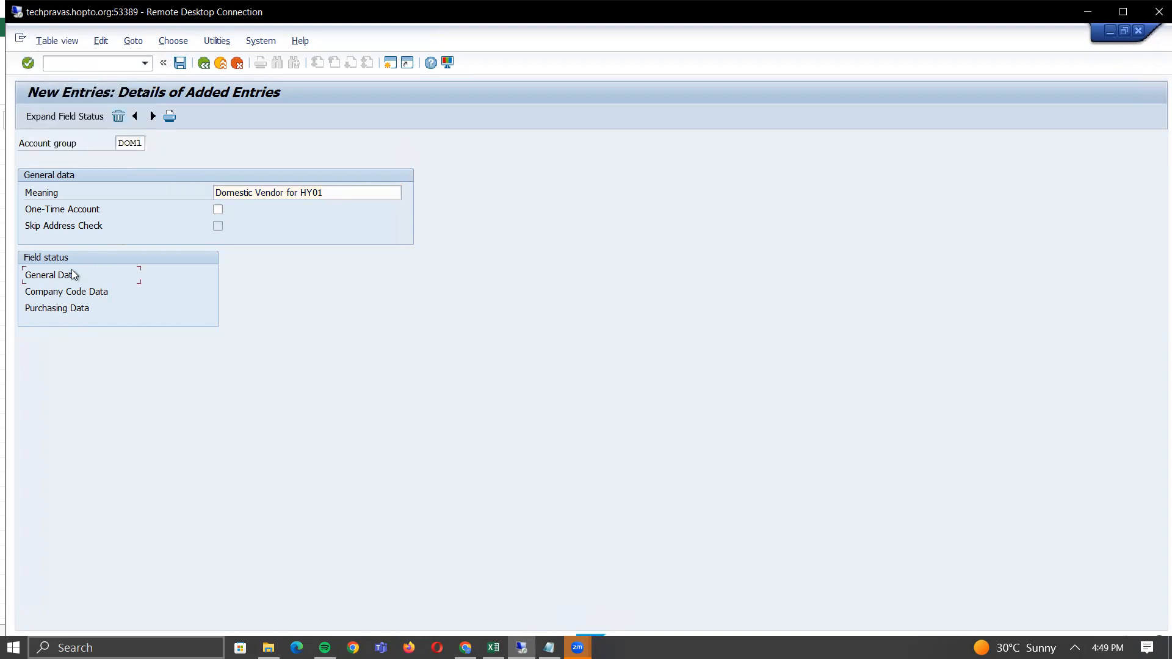
double_click(54, 276)
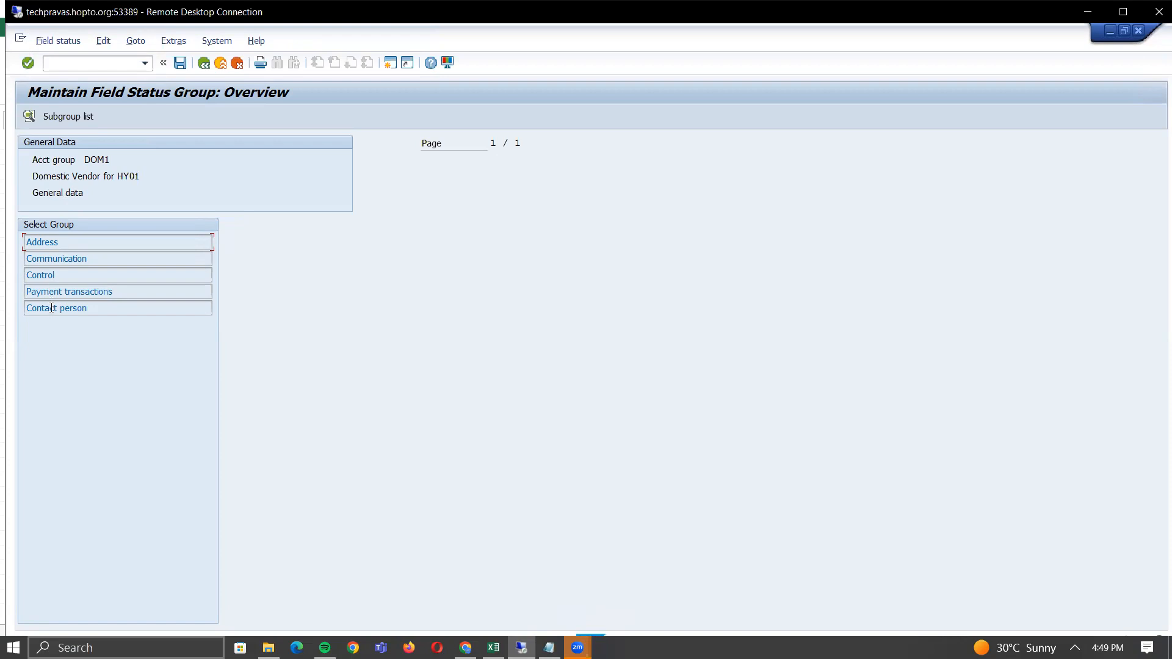
double_click(40, 242)
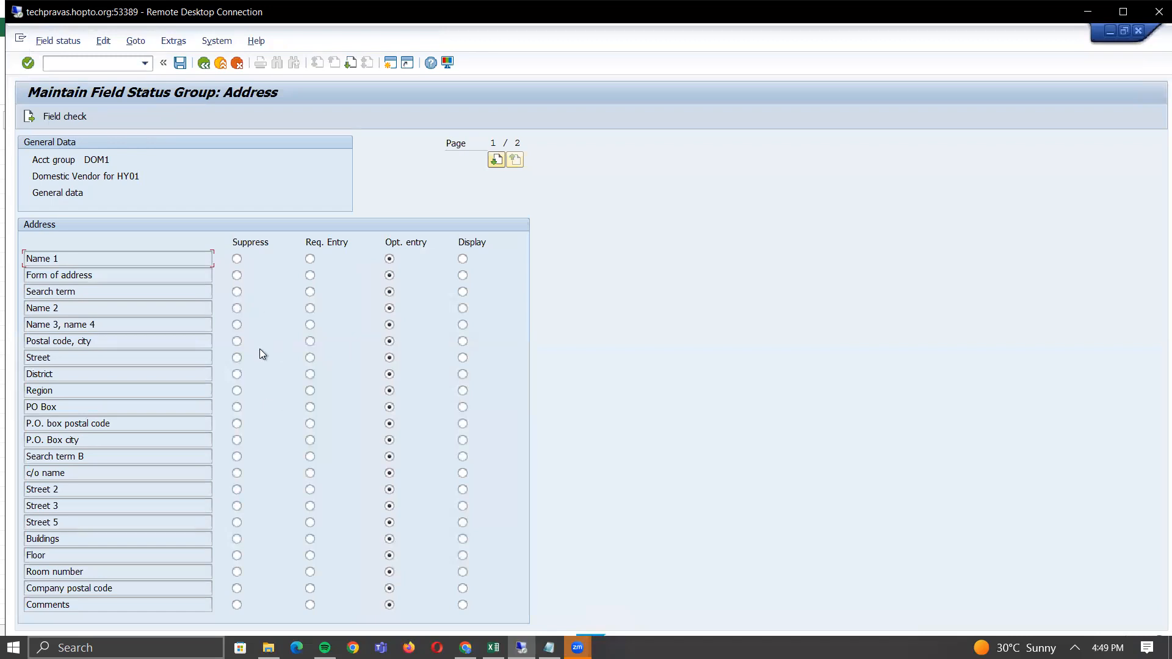
left_click(349, 64)
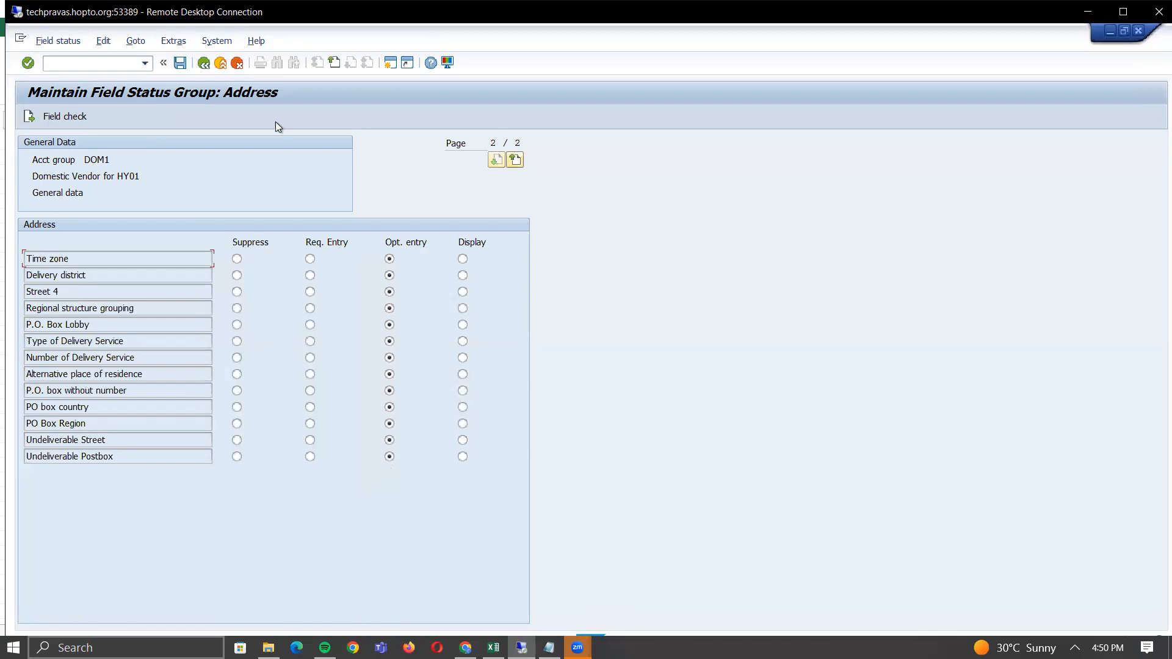
left_click(334, 63)
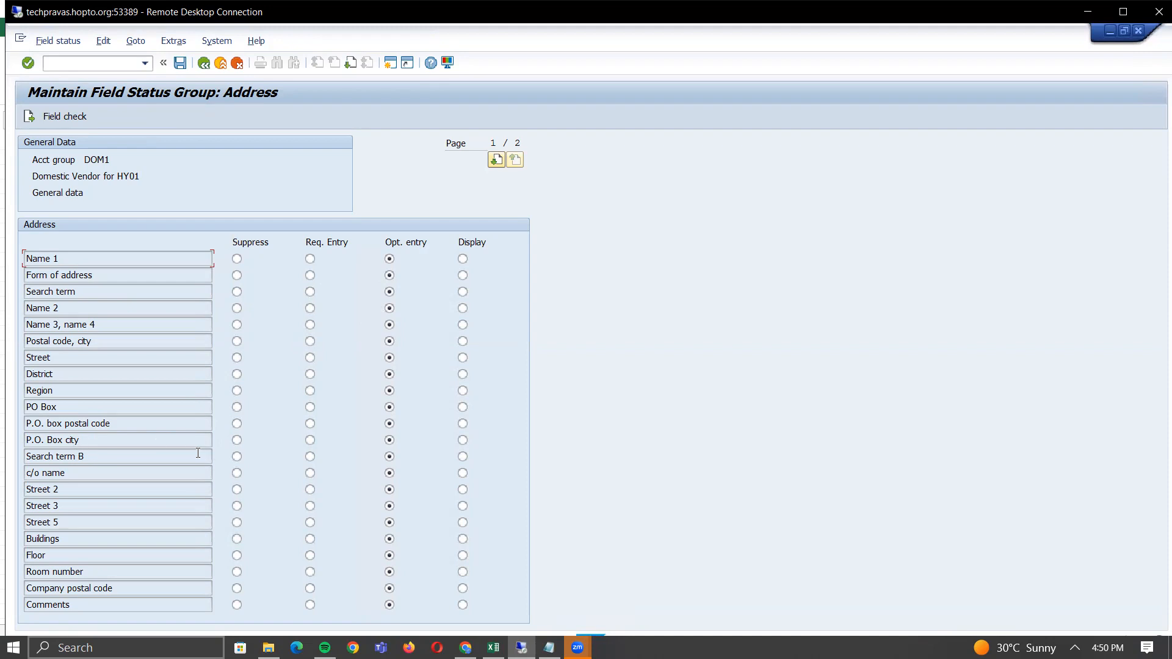
left_click(237, 441)
left_click(310, 258)
- Look through DOM1's Communication and Control field status groups, then switch to Excel
left_click(205, 64)
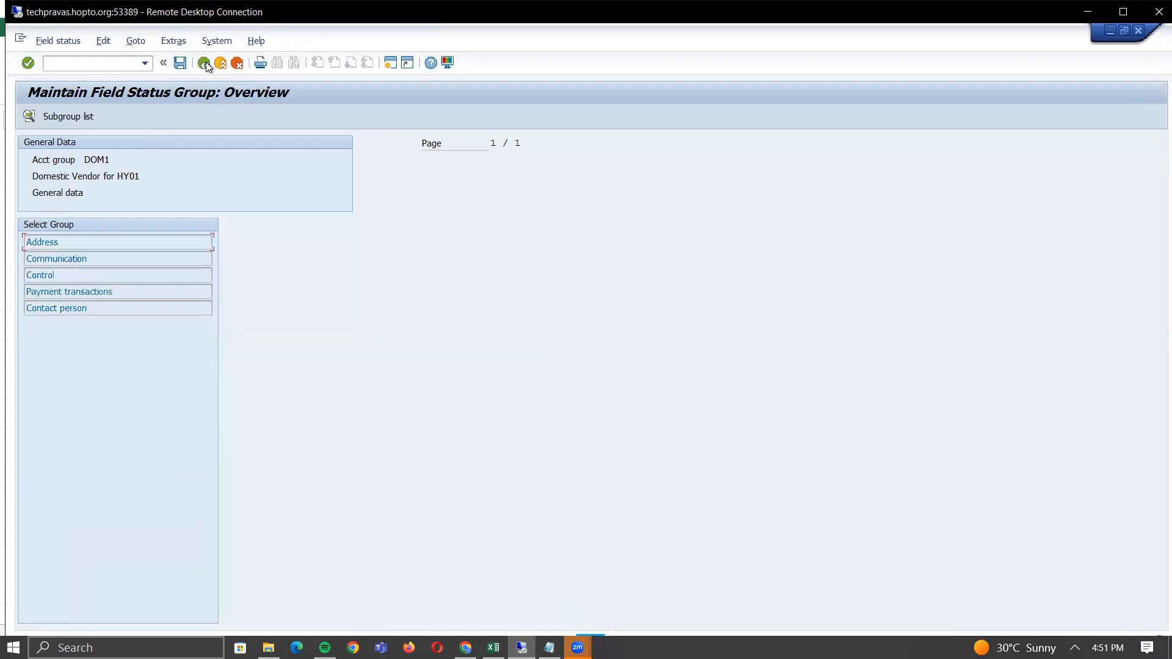
double_click(53, 263)
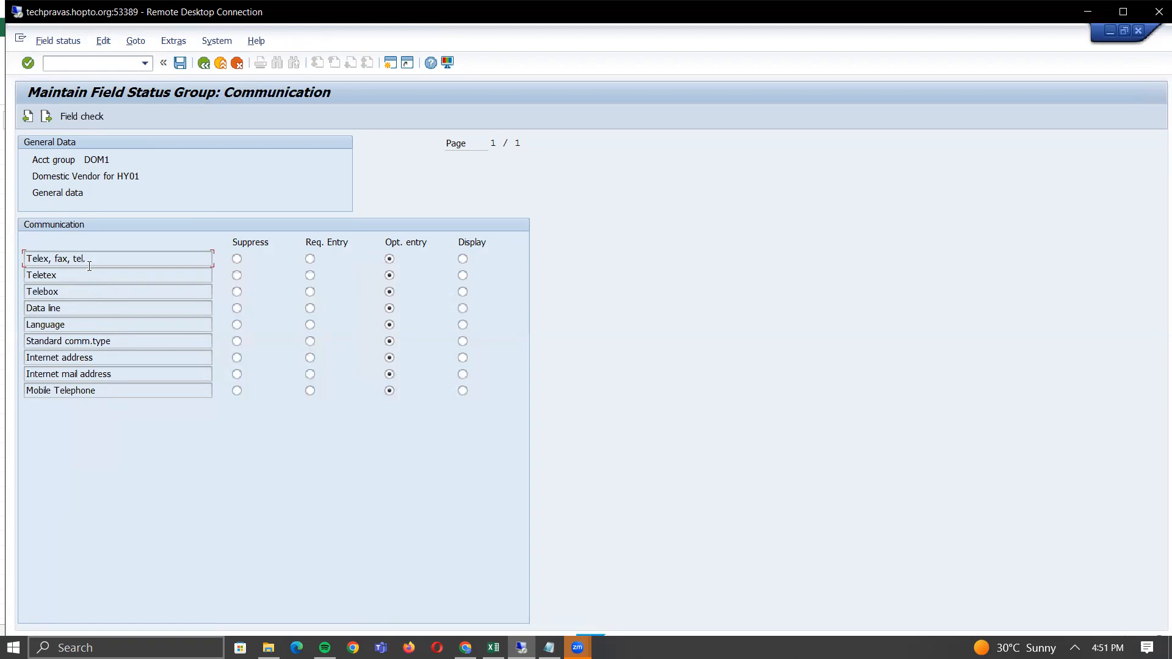
left_click(200, 64)
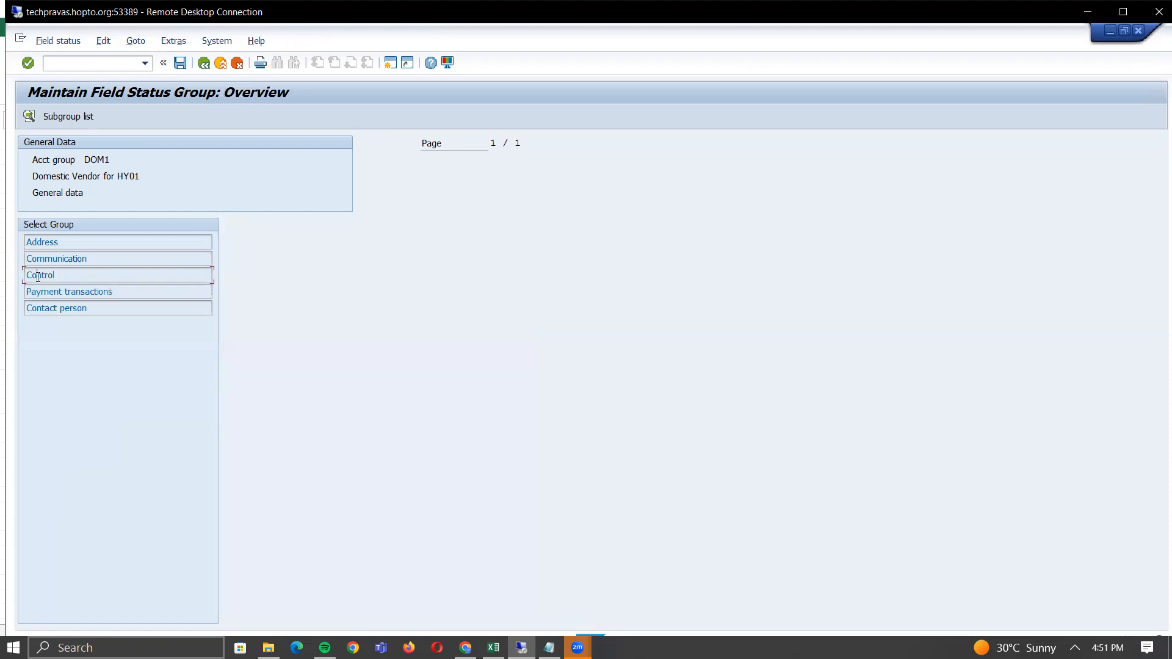
double_click(38, 276)
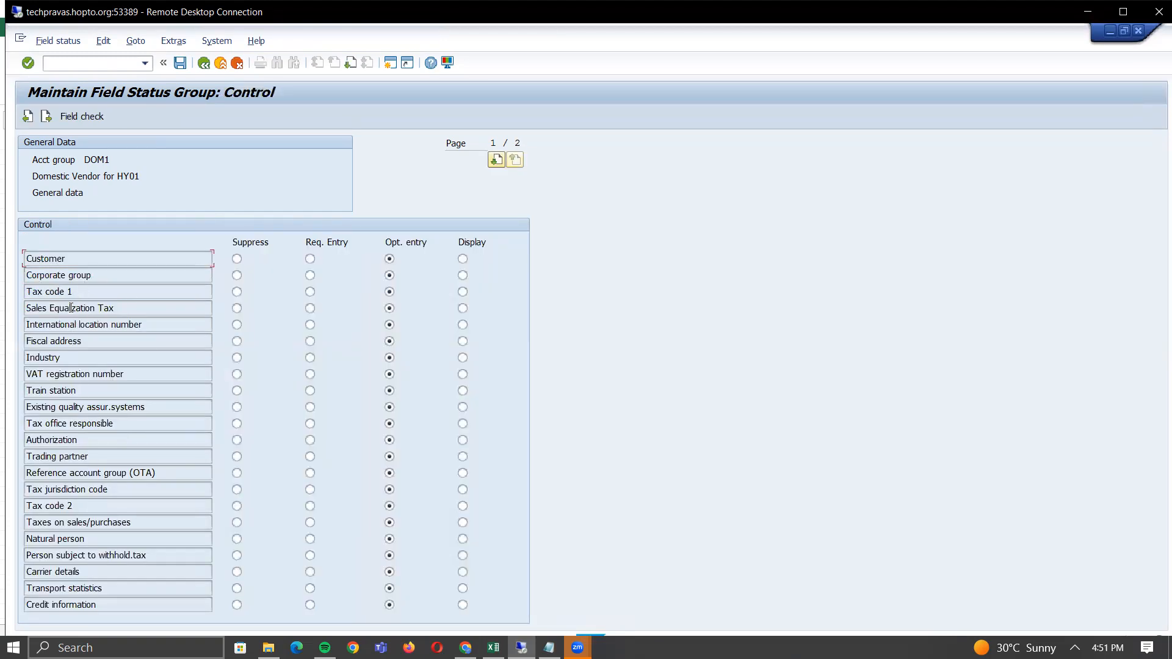
key("alt+Tab")
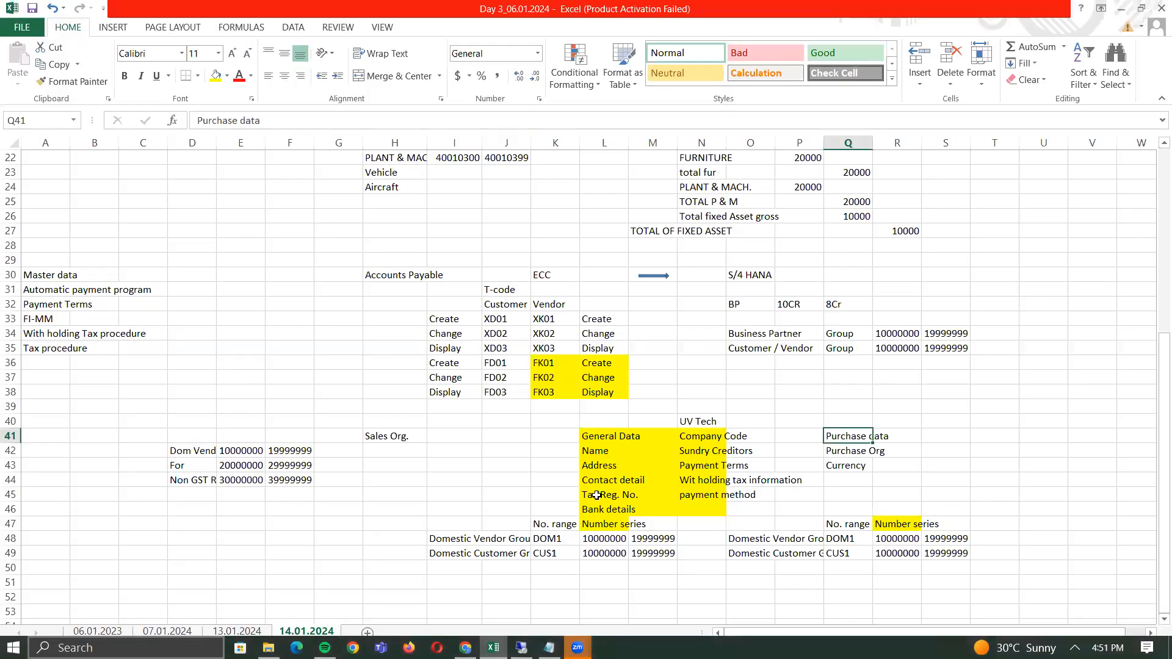
- Read the Tax Reg. No. note in cell L45 and return to SAP's Control screen
left_click(597, 495)
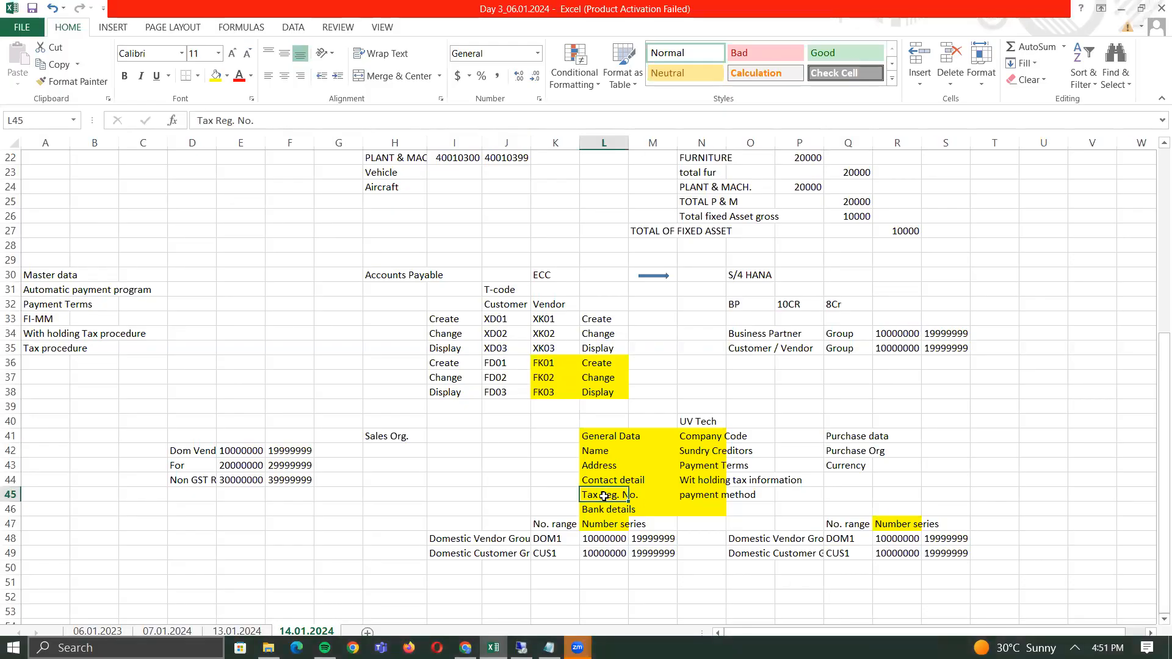
key("alt+Tab")
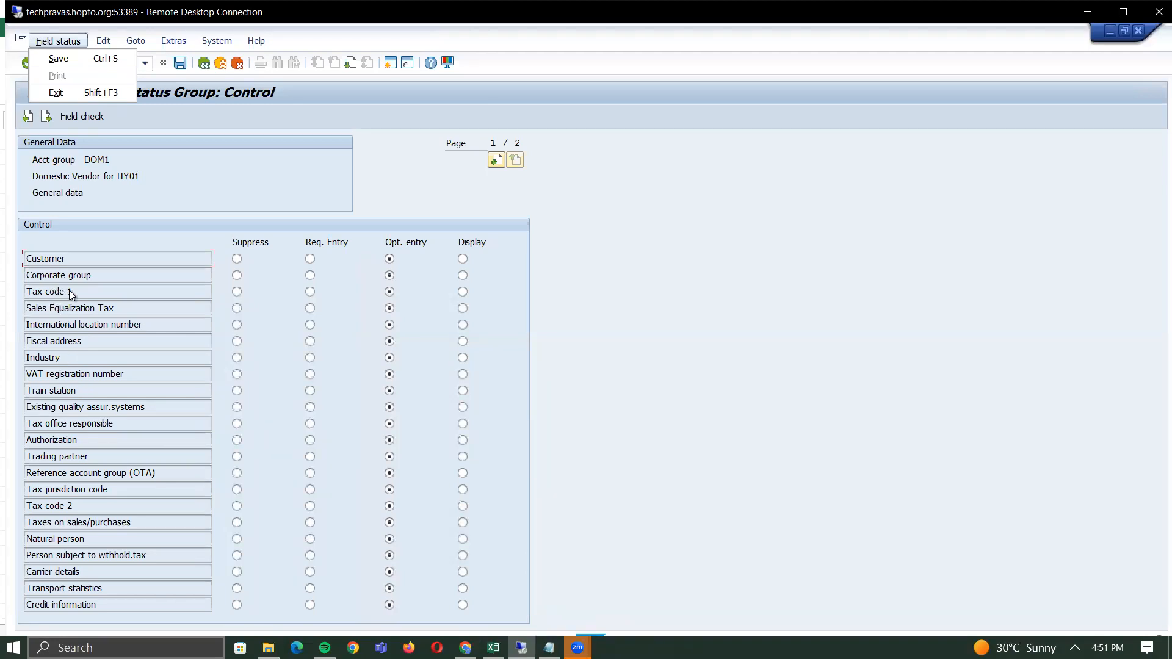
- Set Tax code 1 to Req. Entry in the Control group and look over Payment transactions fields
left_click(310, 292)
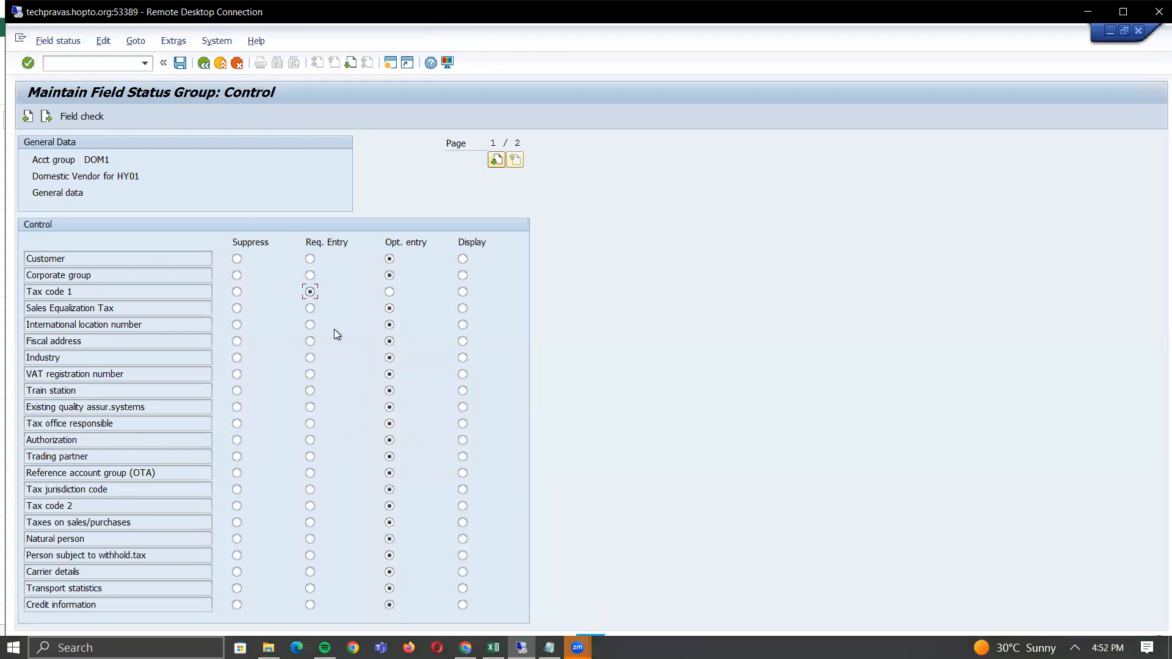
left_click(206, 62)
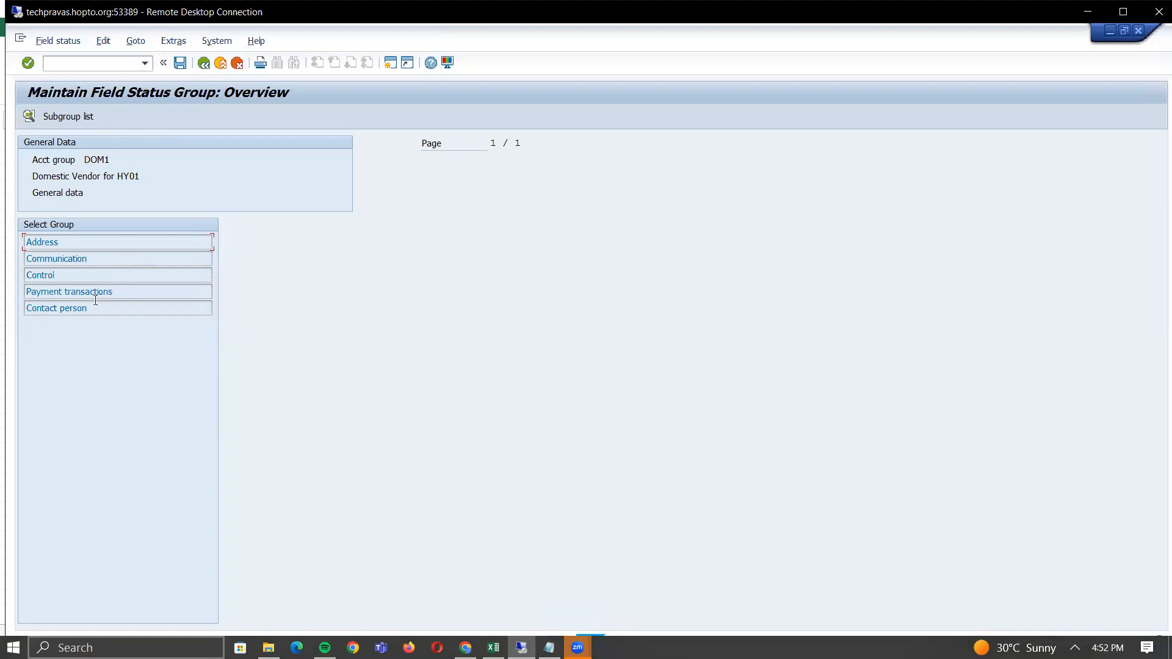
double_click(67, 292)
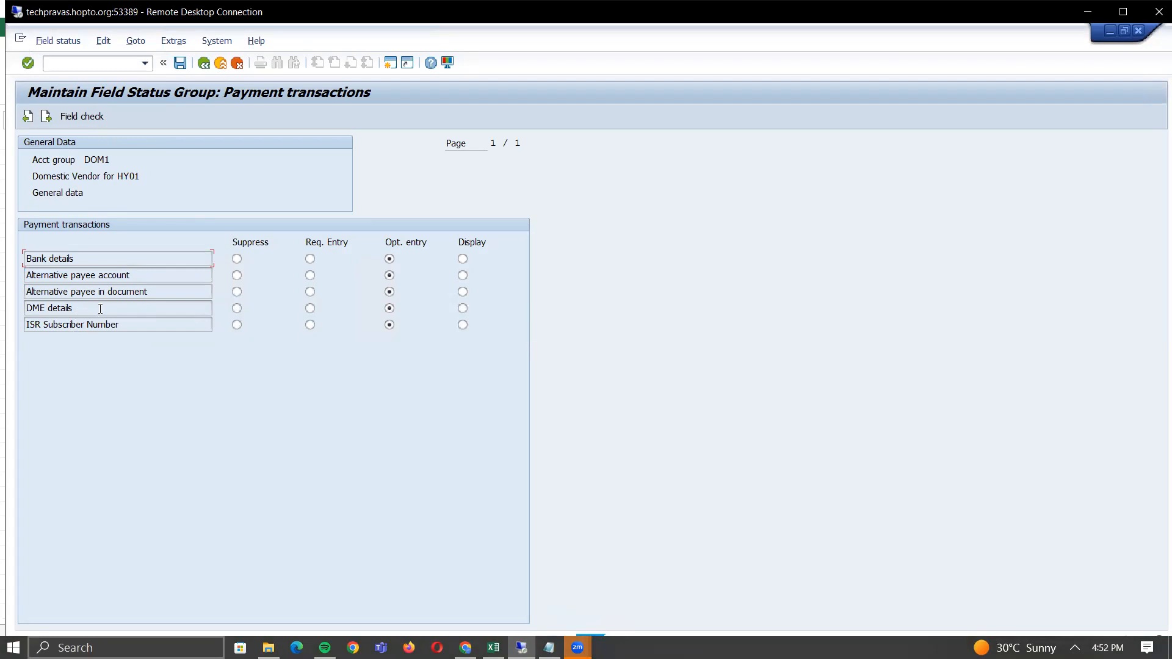
left_click(204, 63)
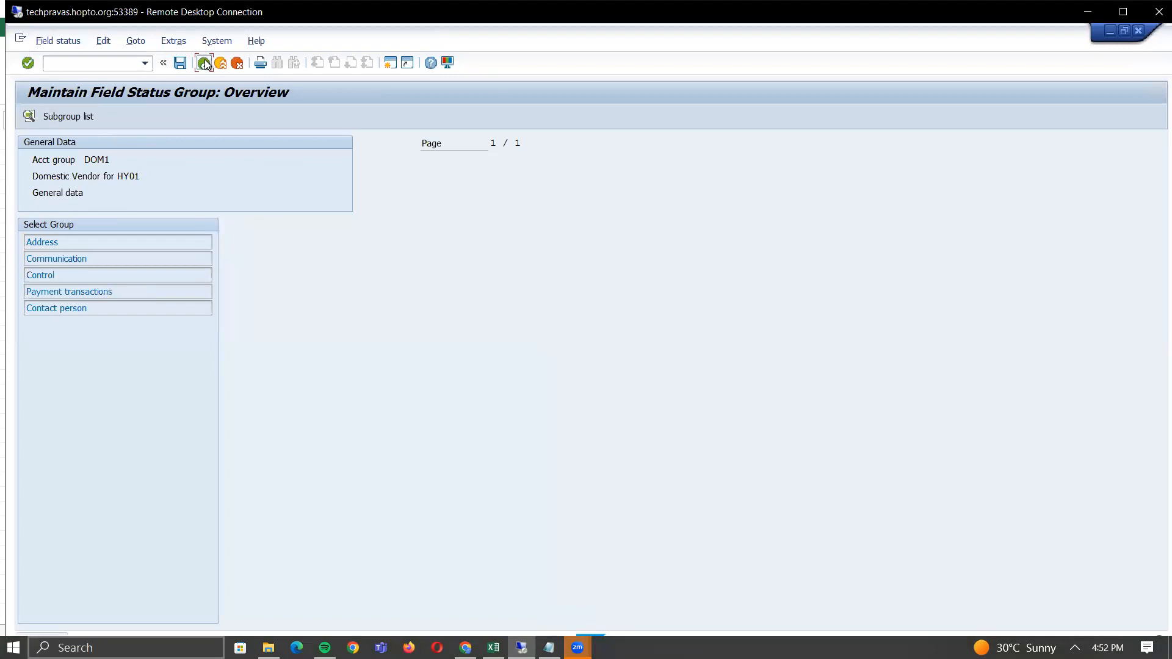
- Inspect the Account management group under DOM1's company code data field status
left_click(204, 63)
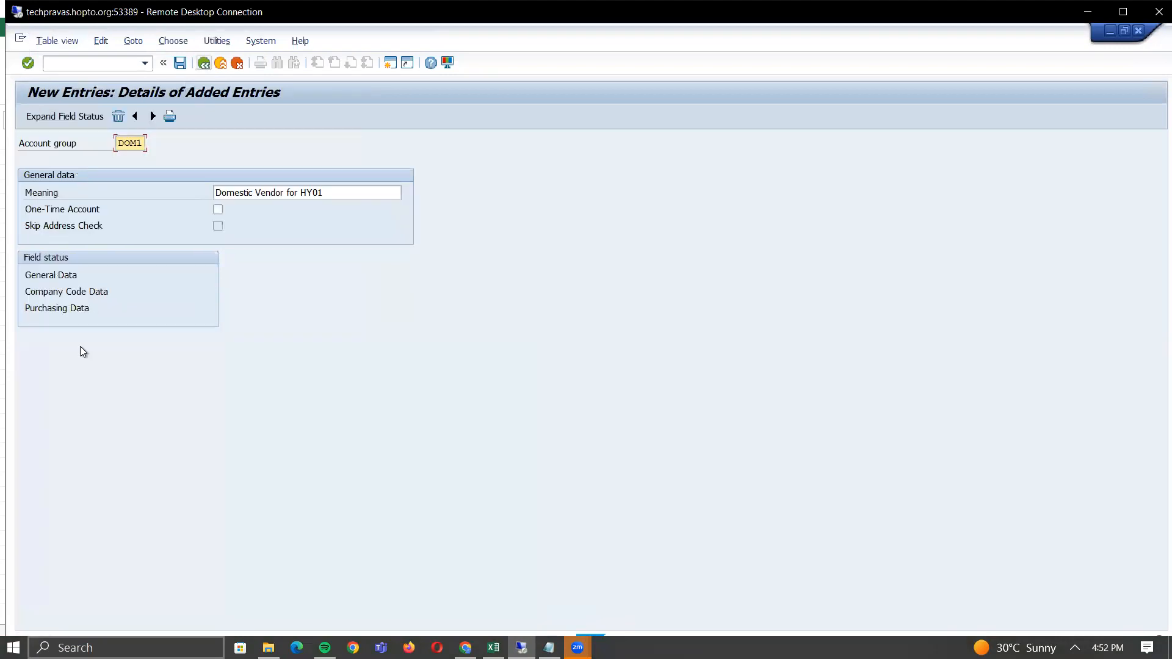
double_click(62, 292)
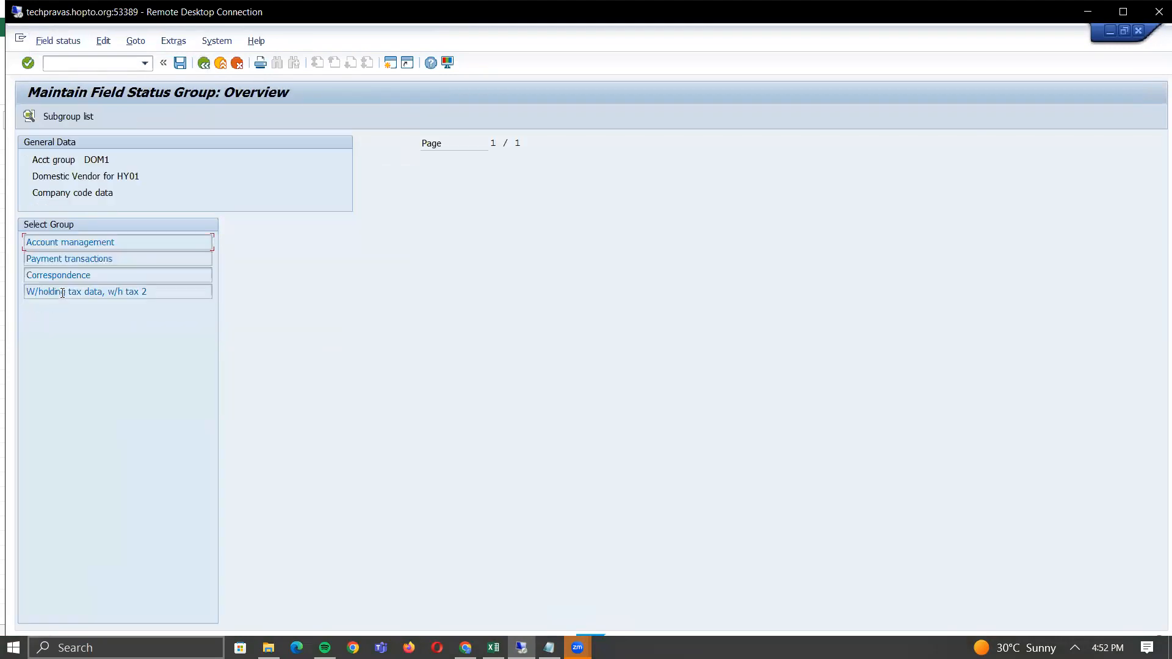
double_click(85, 243)
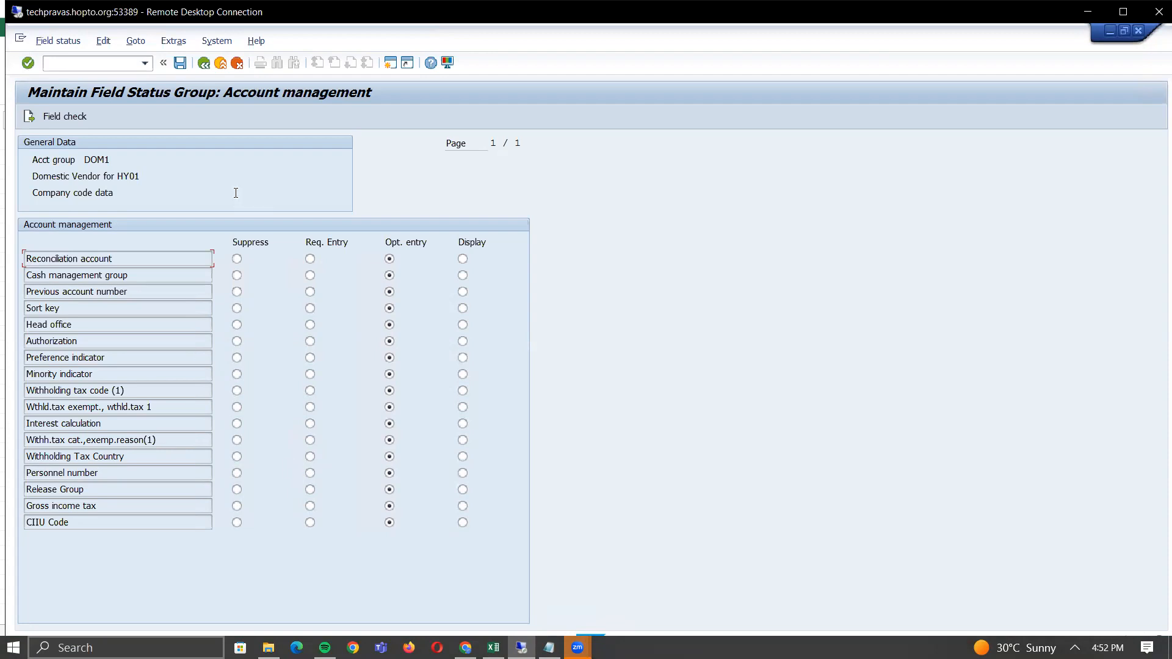
left_click(203, 62)
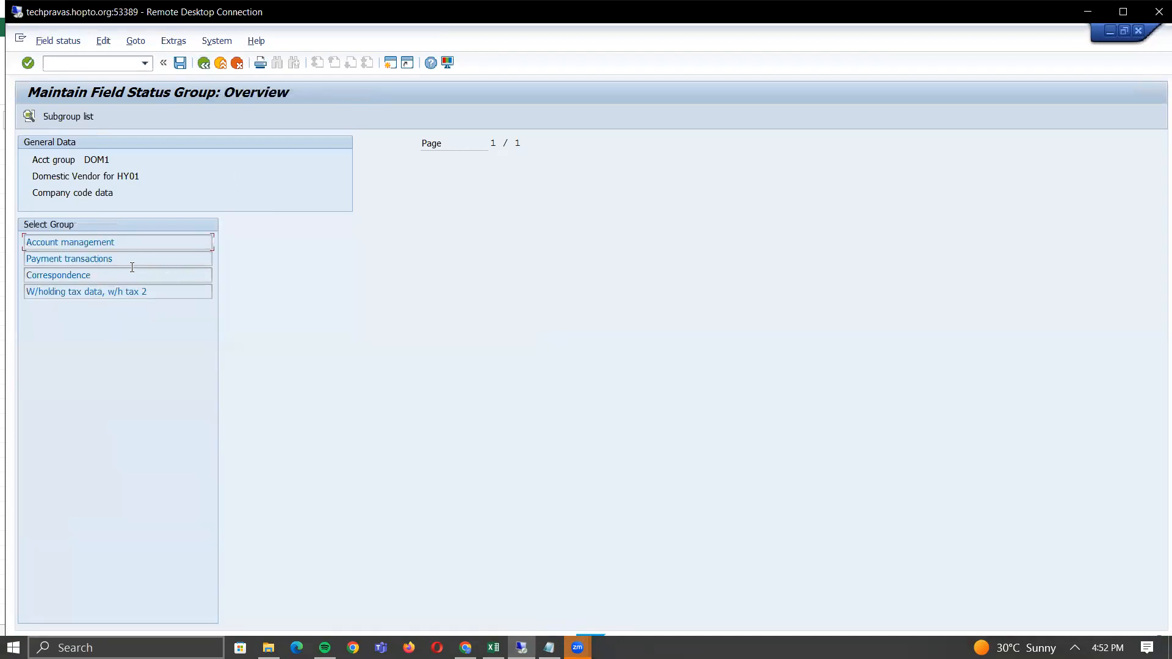
left_click(203, 63)
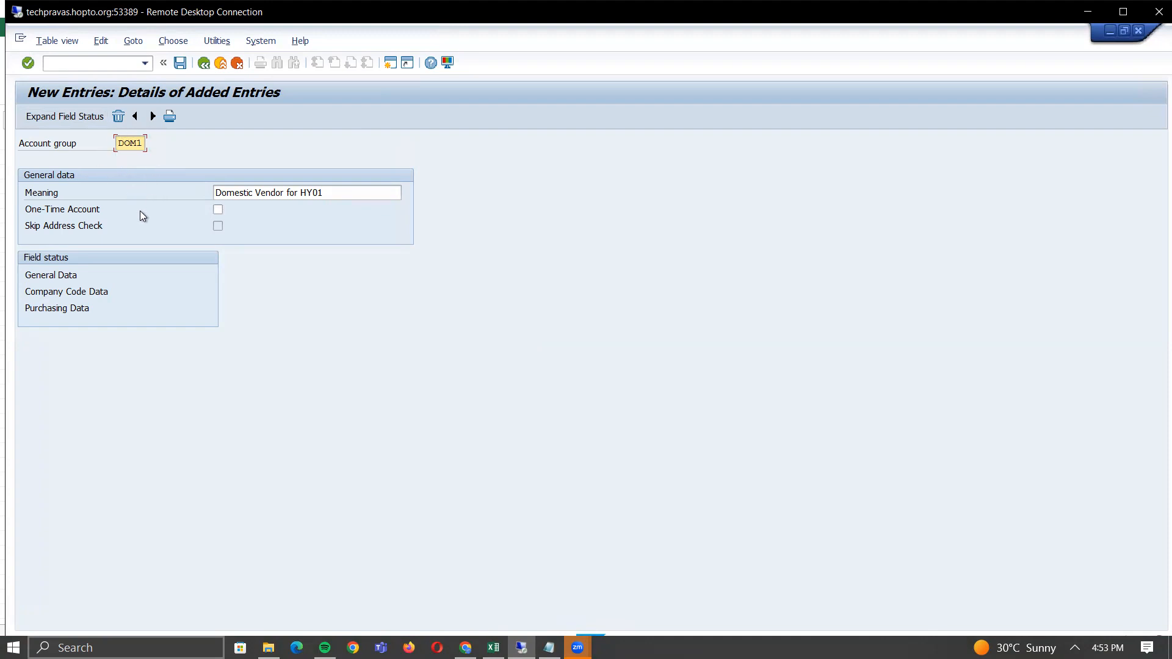
- Review DOM1's purchasing data field status settings and return to the account group details
double_click(53, 308)
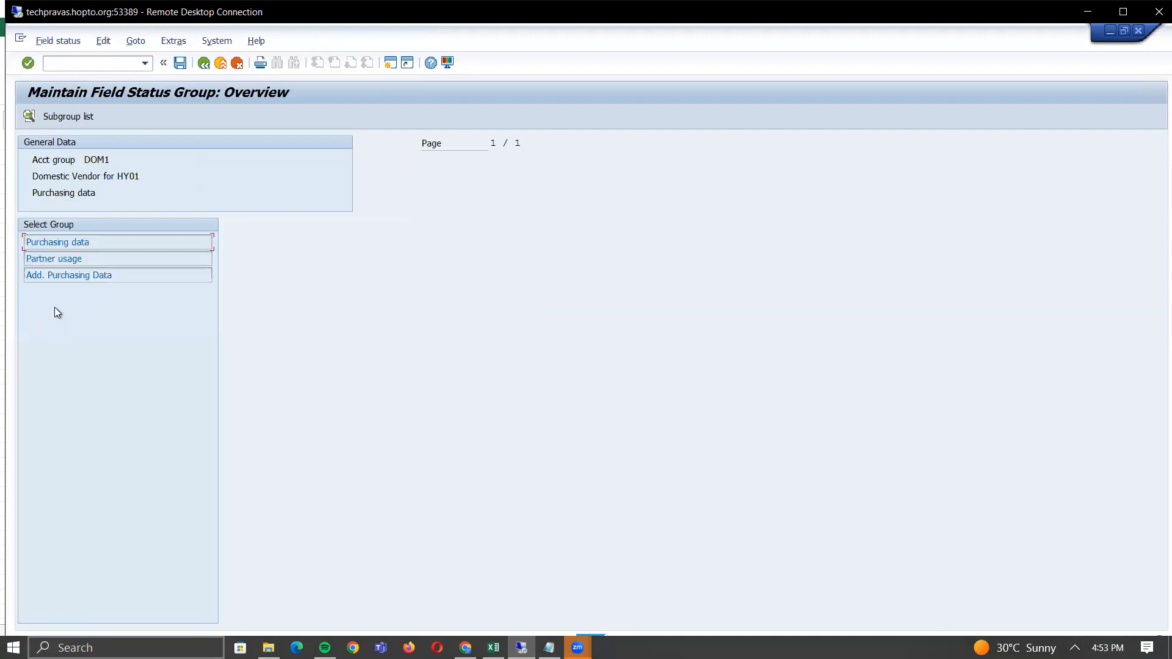
double_click(66, 243)
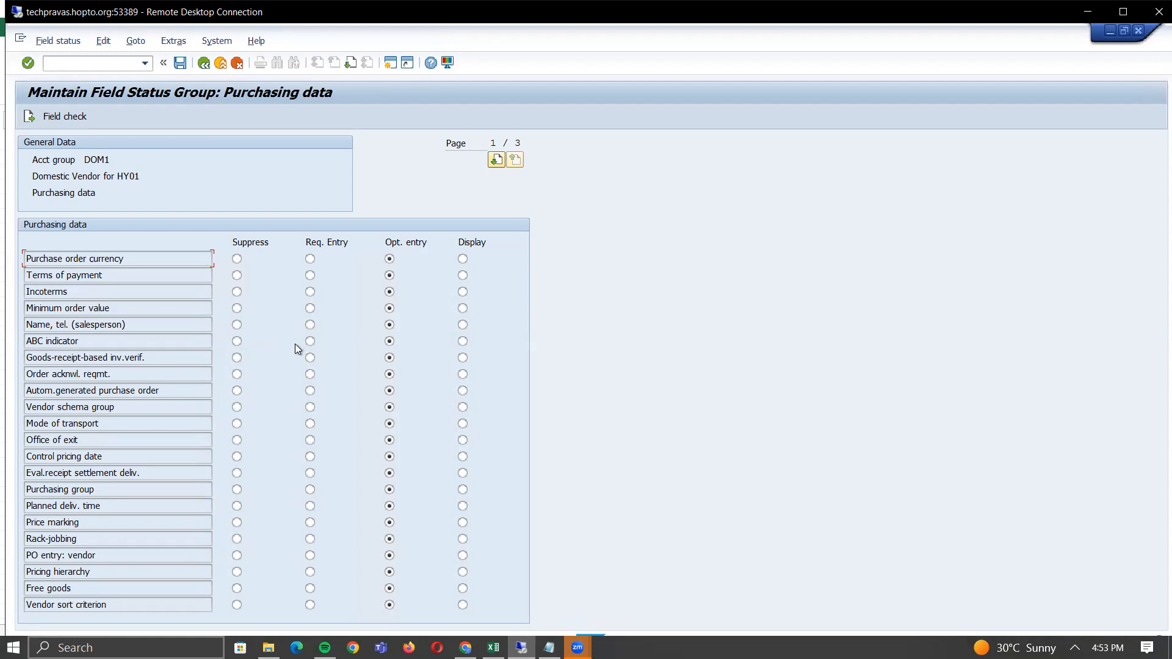
left_click(204, 64)
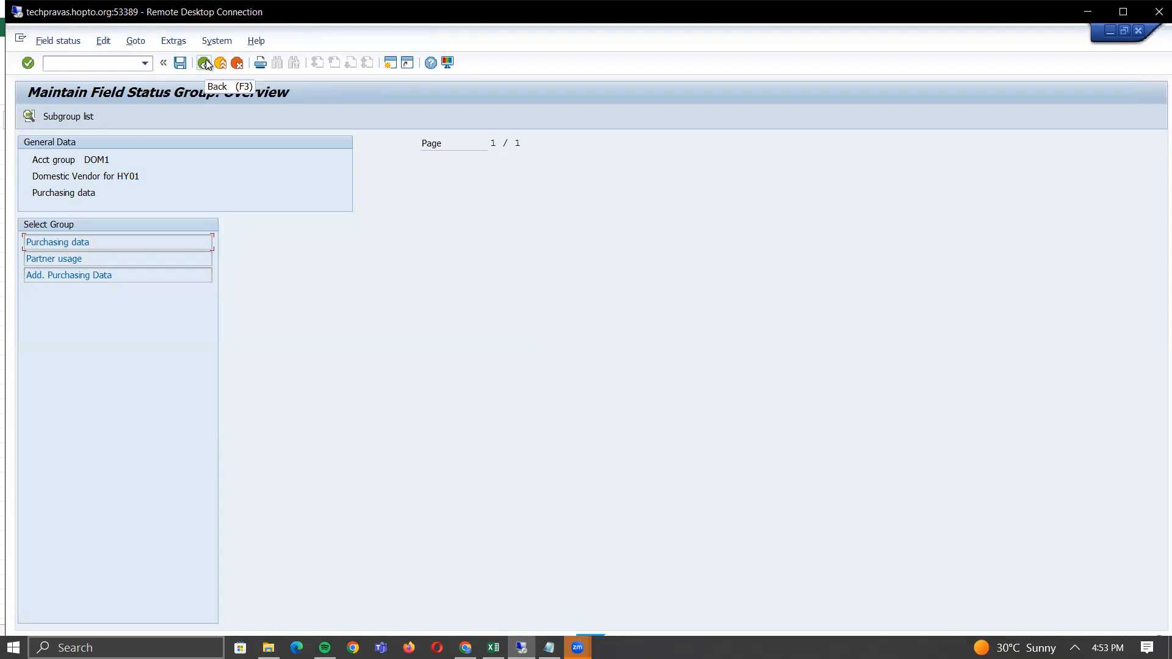
left_click(205, 63)
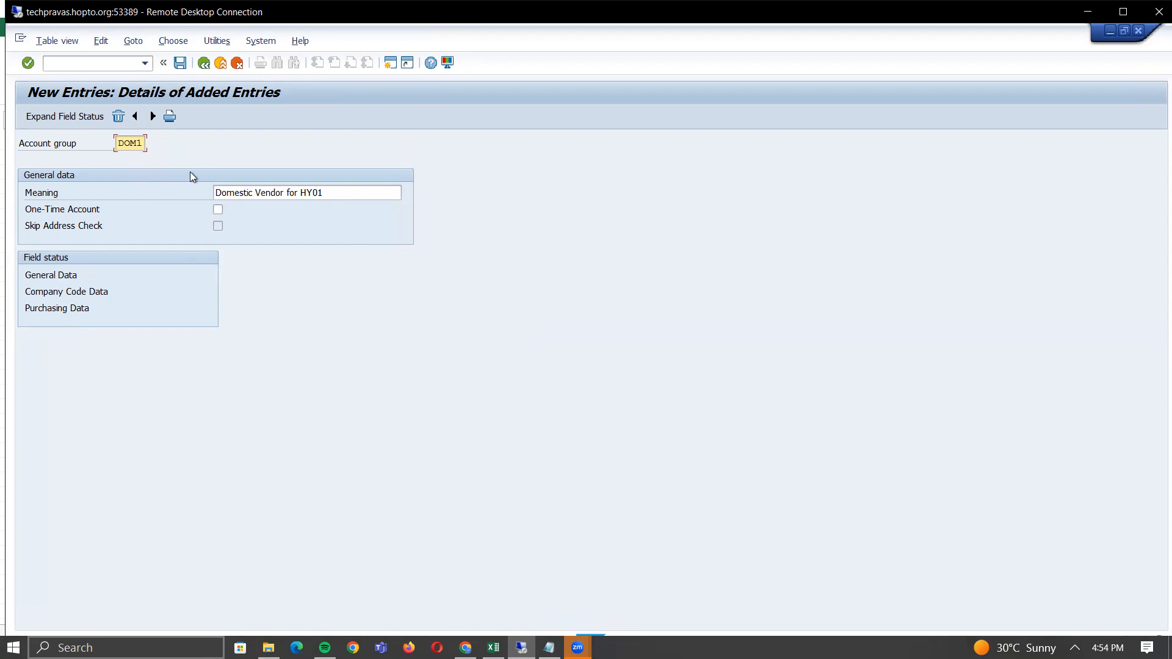
- Save account group DOM1 to a customizing request and back out to the Display IMG
left_click(180, 63)
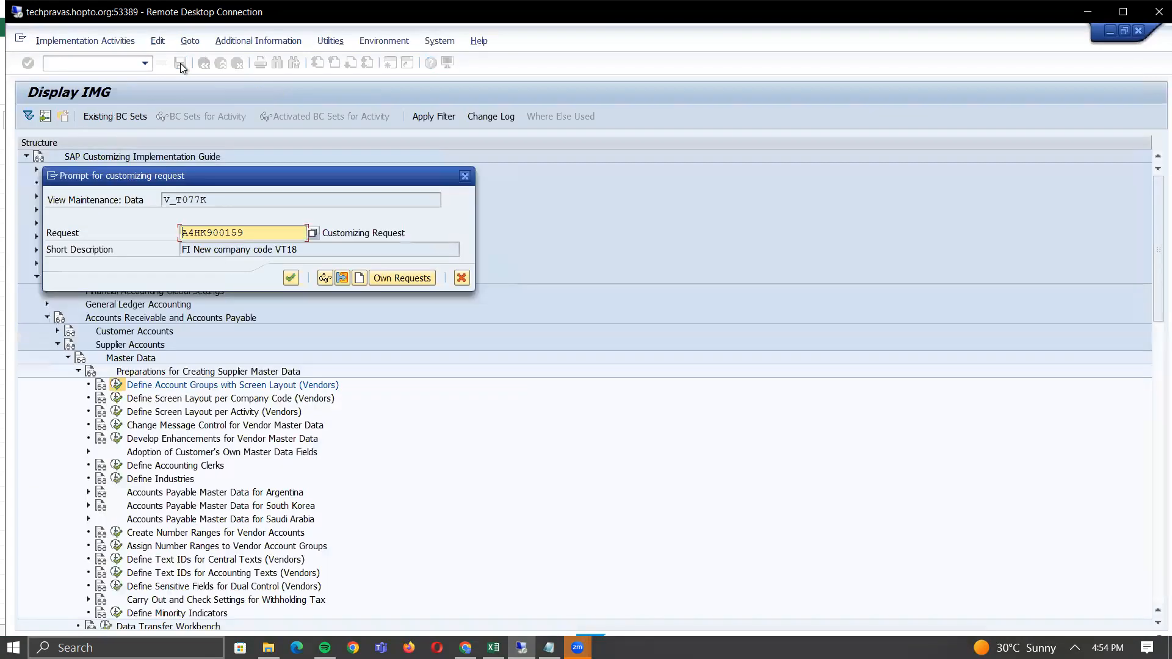
left_click(290, 278)
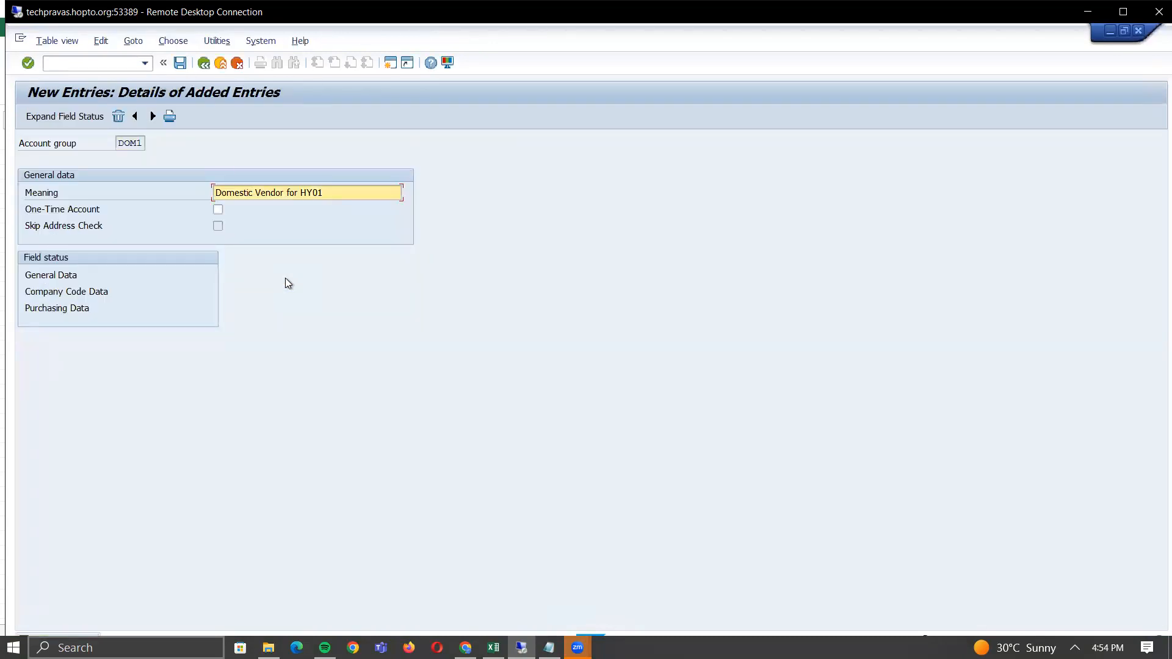
left_click(204, 67)
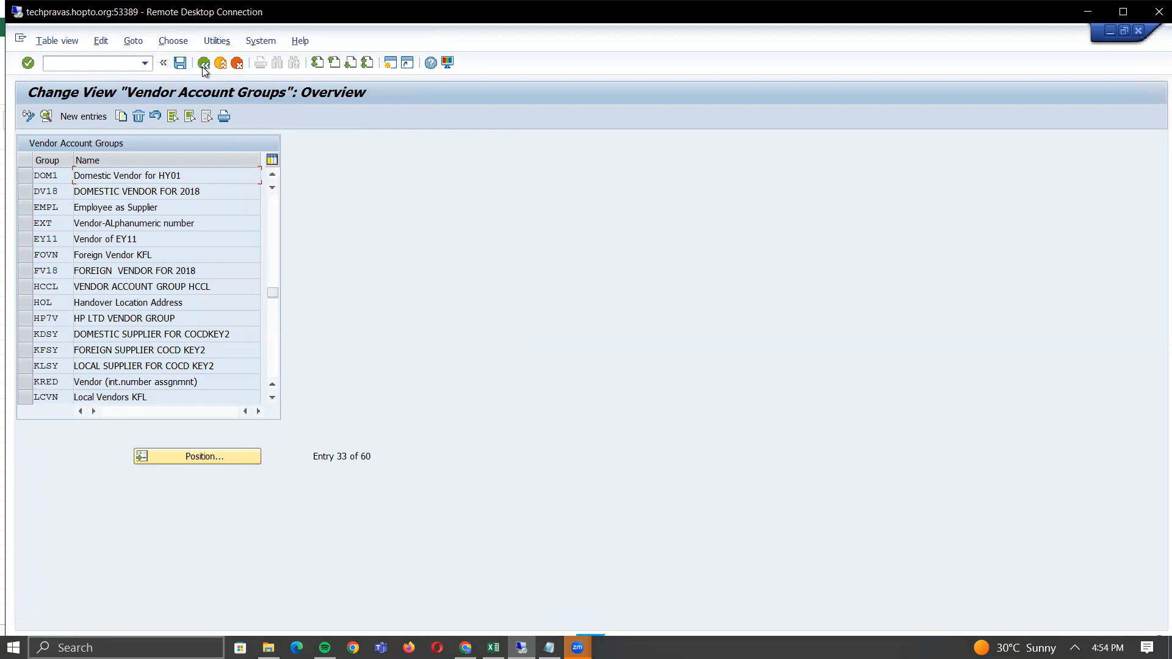
left_click(202, 66)
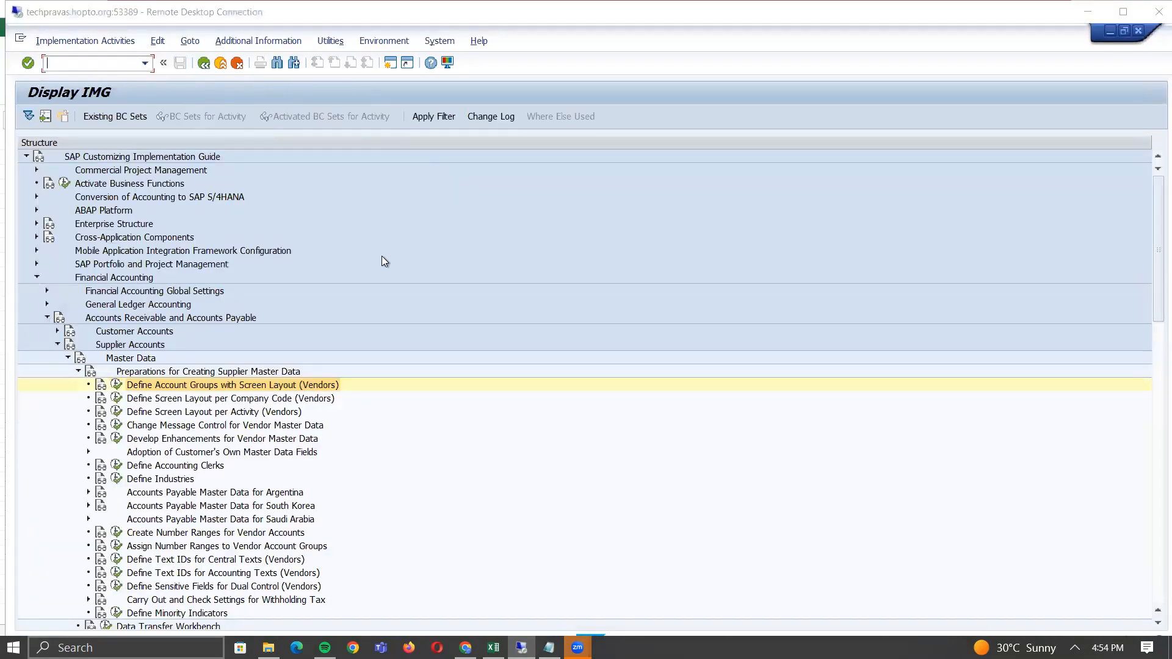
key("alt+Tab")
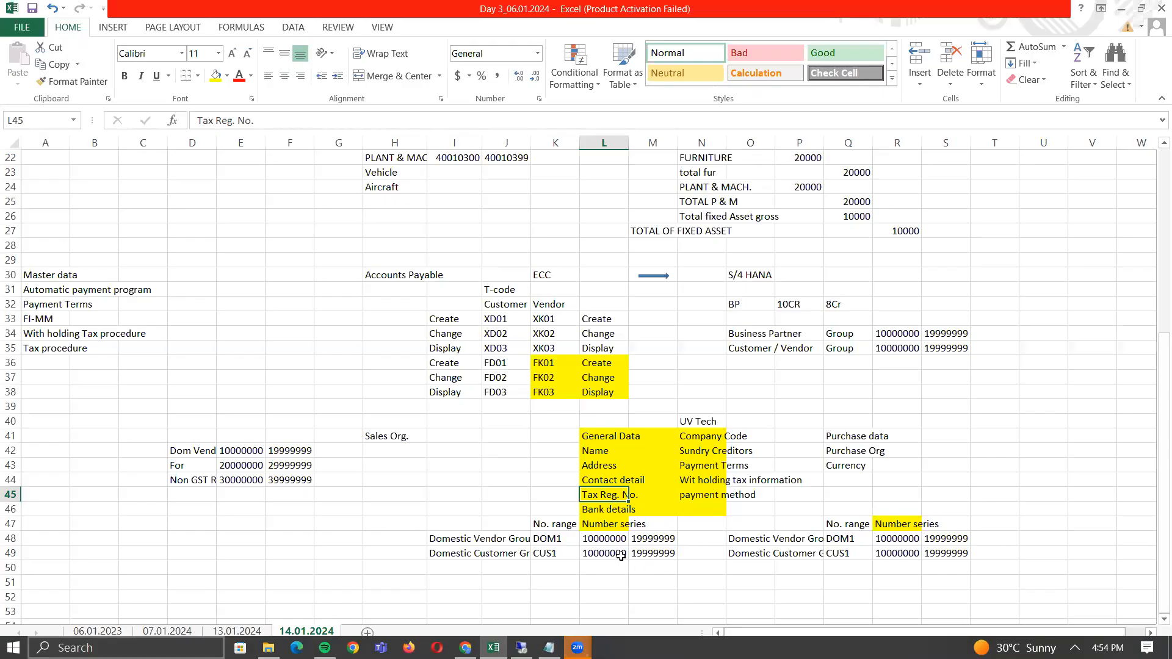
- Shift the three number ranges from E42 one column right into columns F and G
left_click(245, 449)
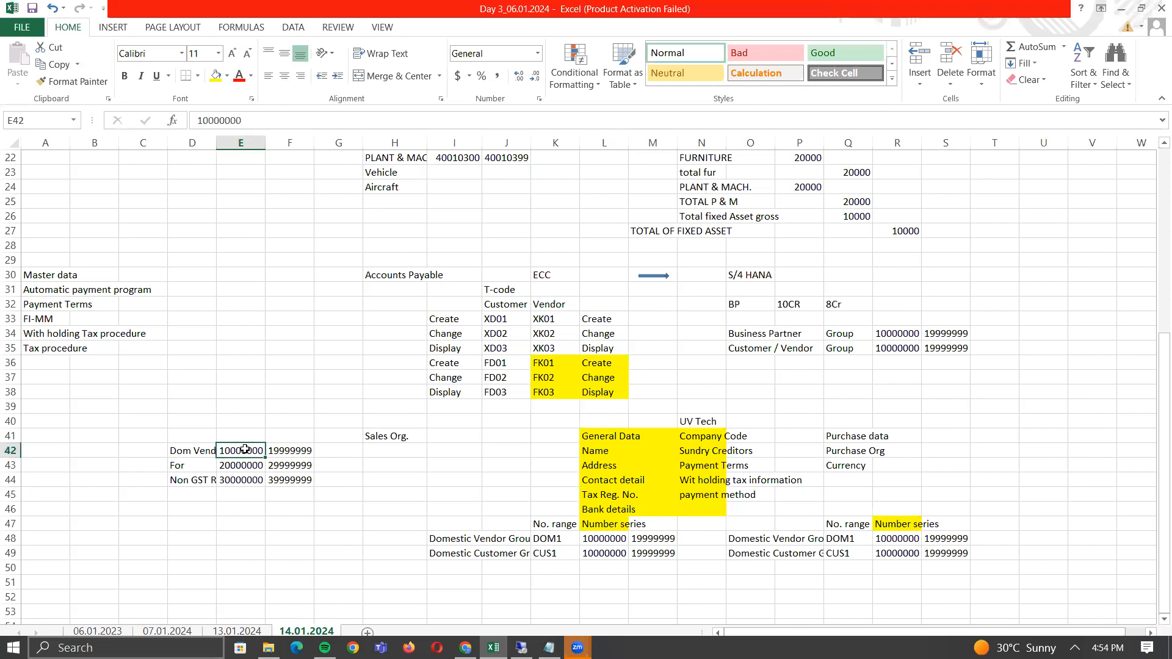
key("shift+Right")
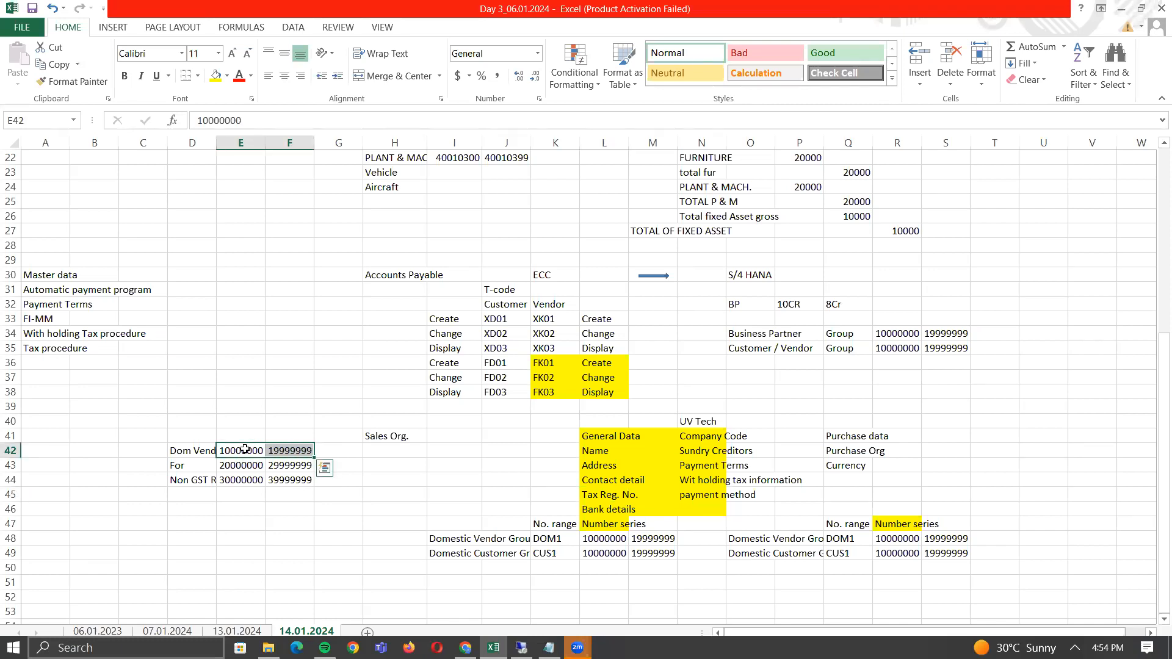
key("Left")
key("Right")
key("shift+Down")
key("shift+Down")
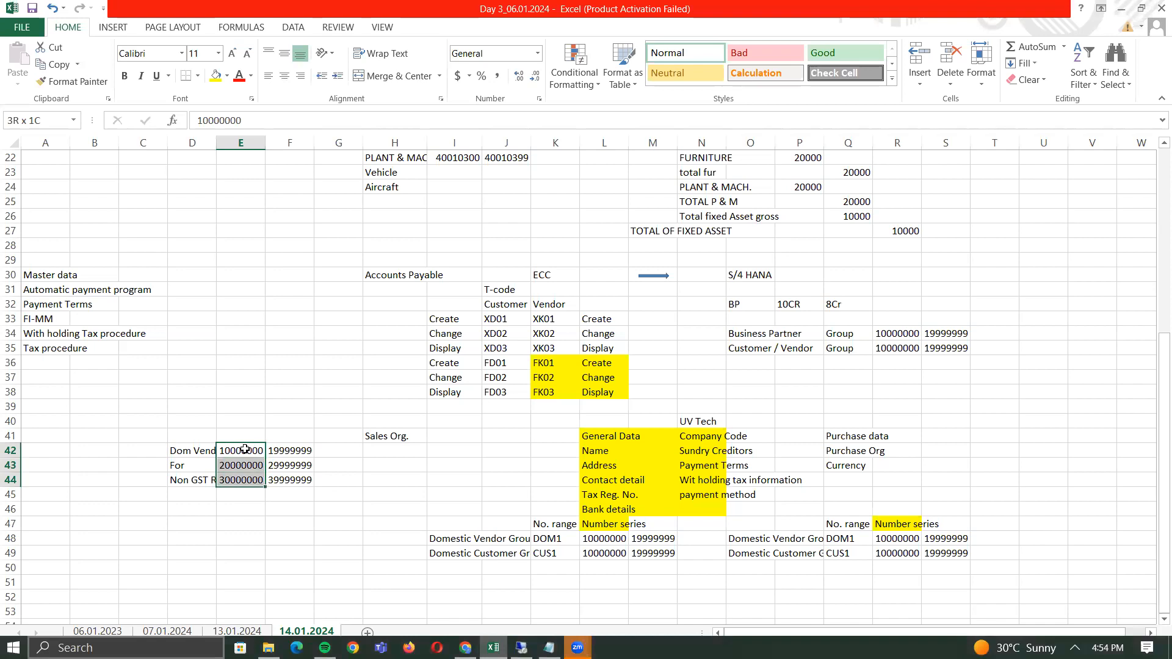
key("shift+Right")
key("ctrl+x")
key("Right")
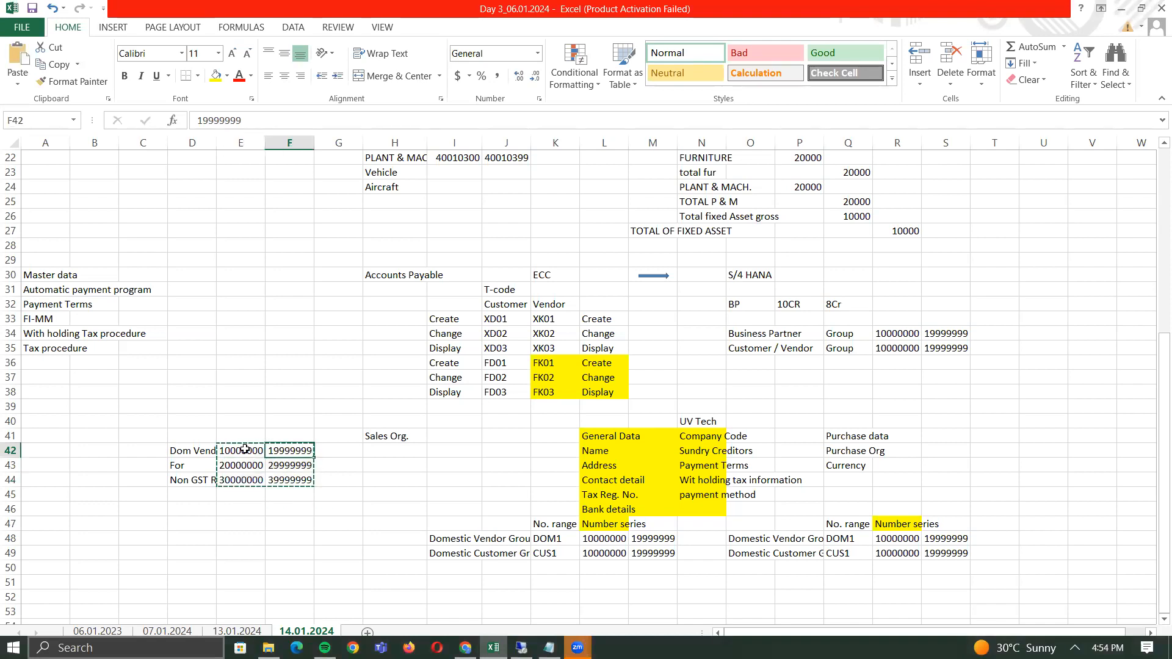
key("ctrl+v")
key("Left")
- Add the heading 'No. Range No.' in cell E41
key("Up")
key("Right")
key("Right")
key("Right")
key("Right")
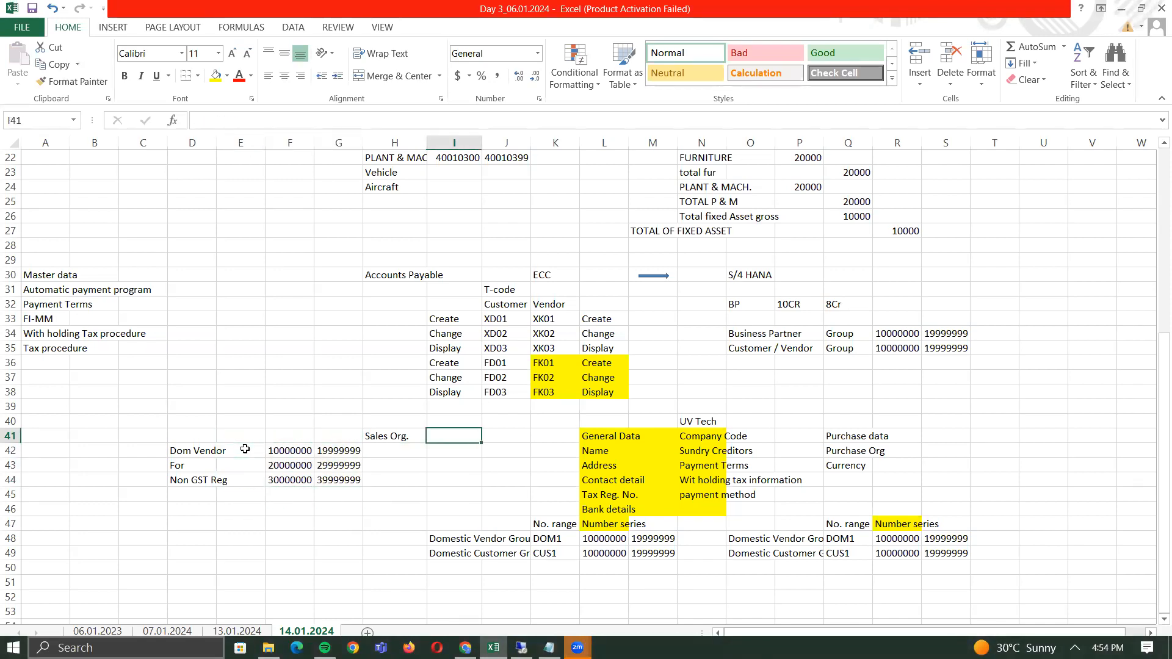
key("Left")
key("Left")
key("Left")
key("Left")
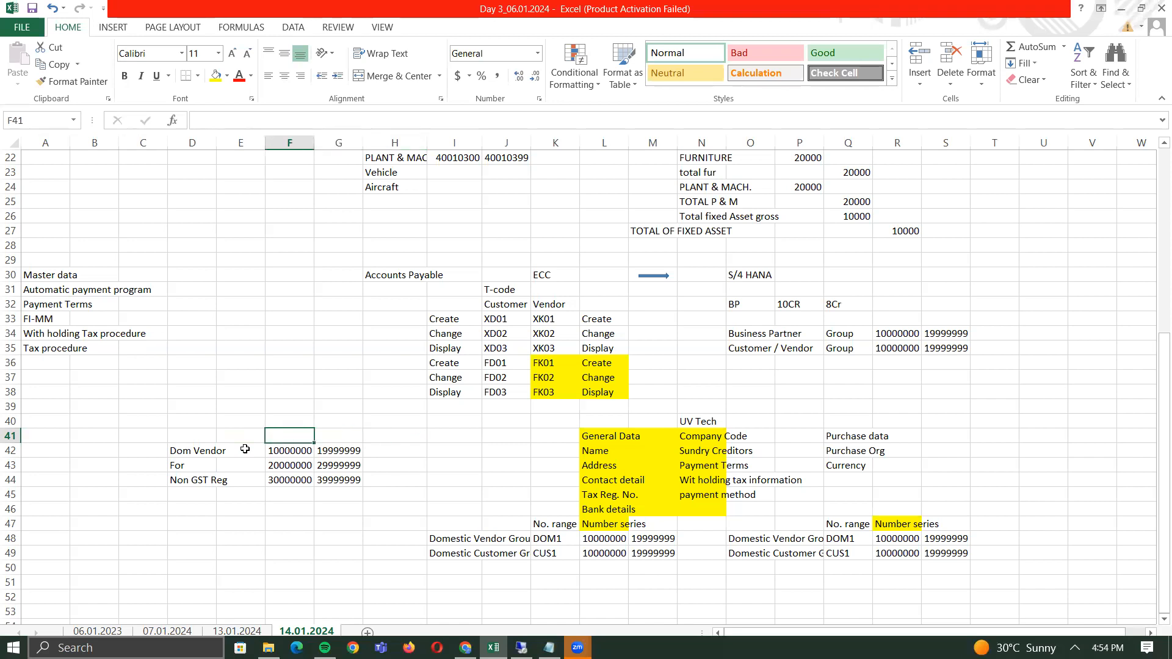
type("N")
key("BackSpace")
type("No. Range No.")
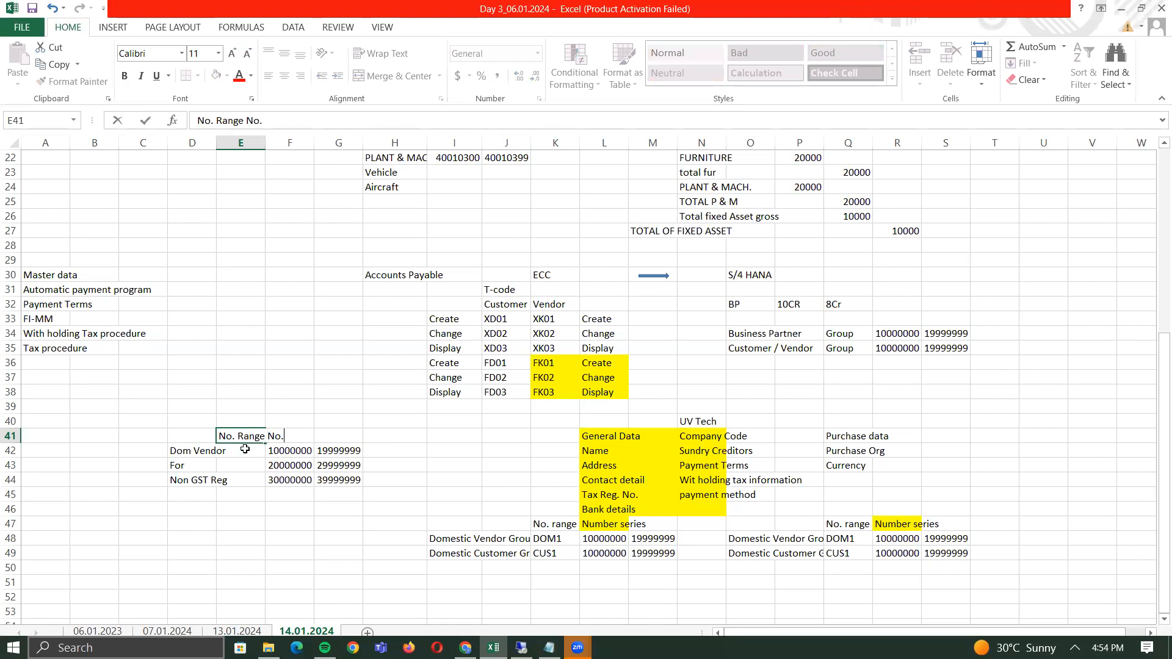
key("Return")
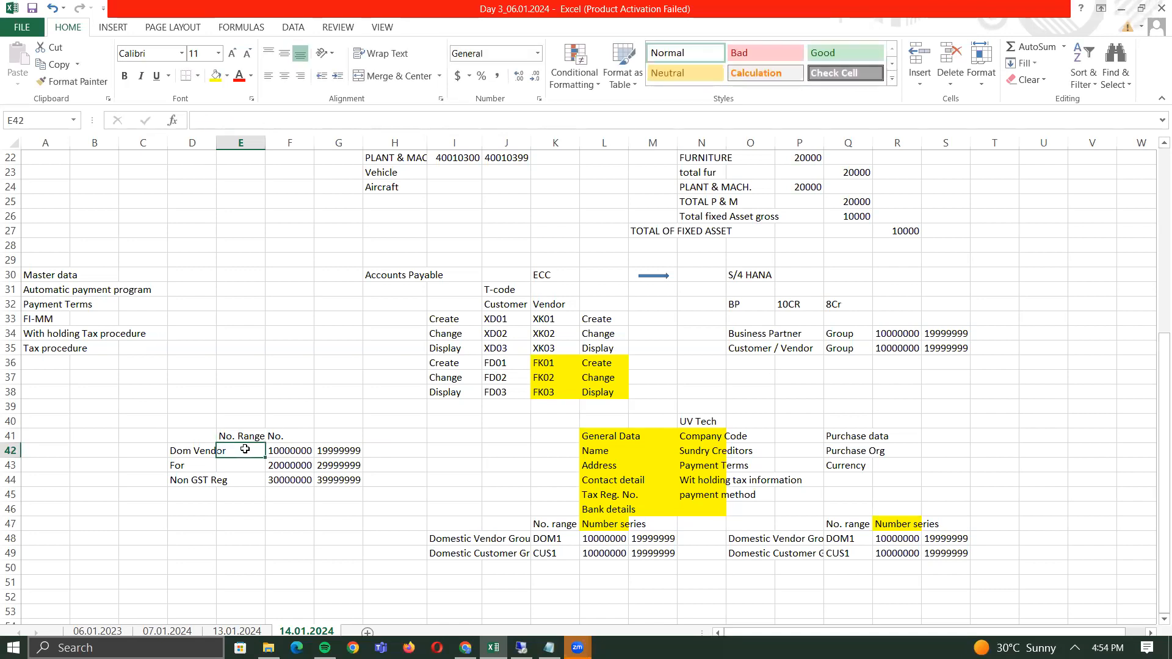
- Enter '&H' as the Dom Vendor number range number in cell E42
type("DOM")
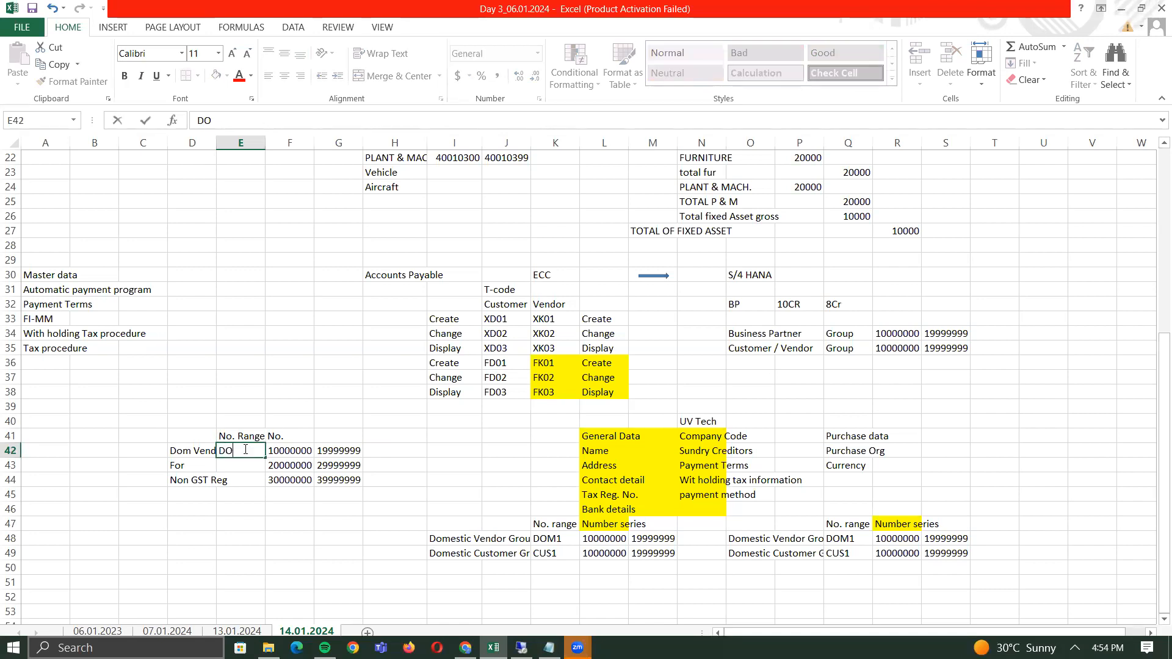
key("BackSpace")
key("BackSpace")
key("BackSpace")
type("&HY")
key("Return")
left_click(245, 450)
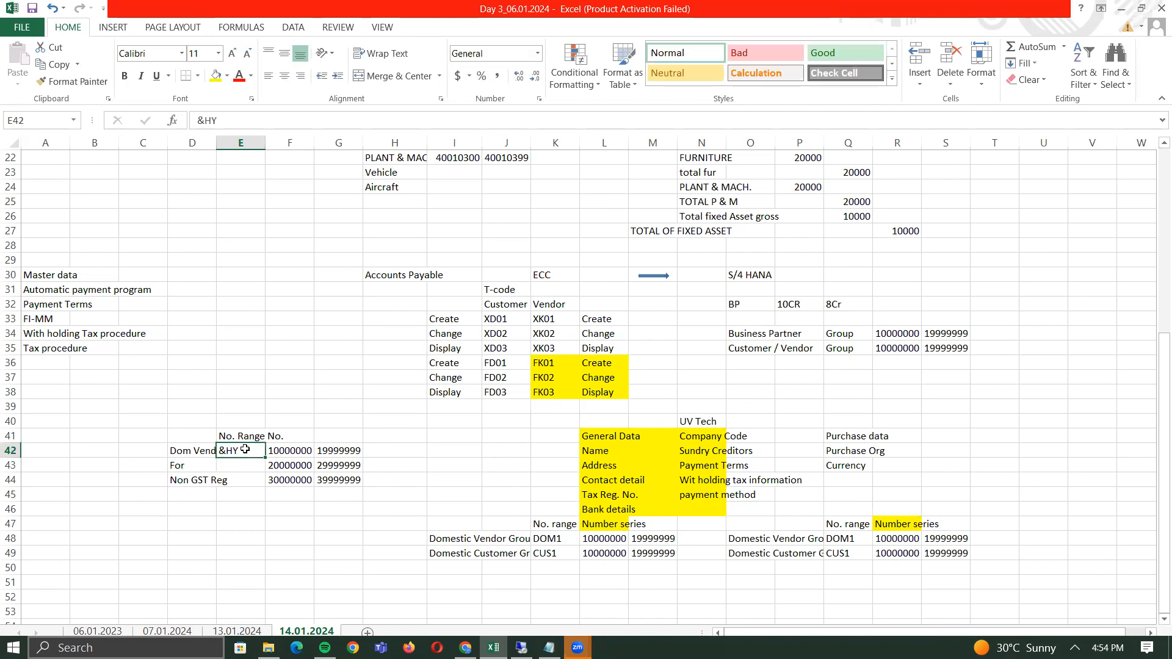
double_click(245, 450)
key("BackSpace")
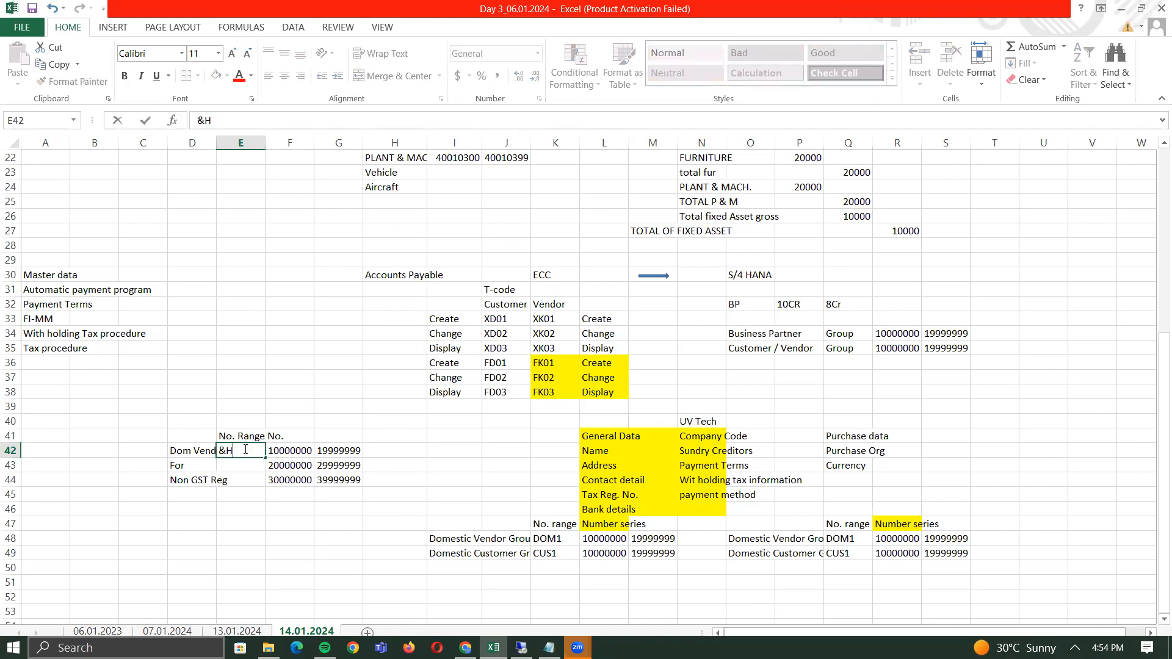
key("Return")
left_click(245, 450)
key("alt+Tab")
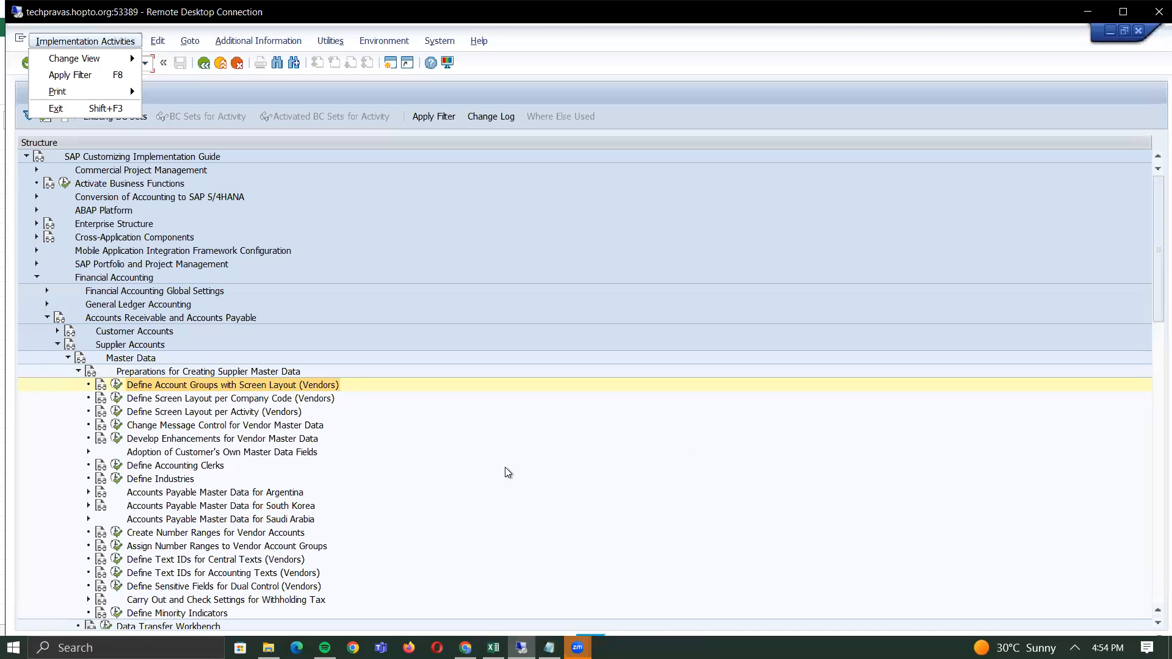
key("alt+Tab")
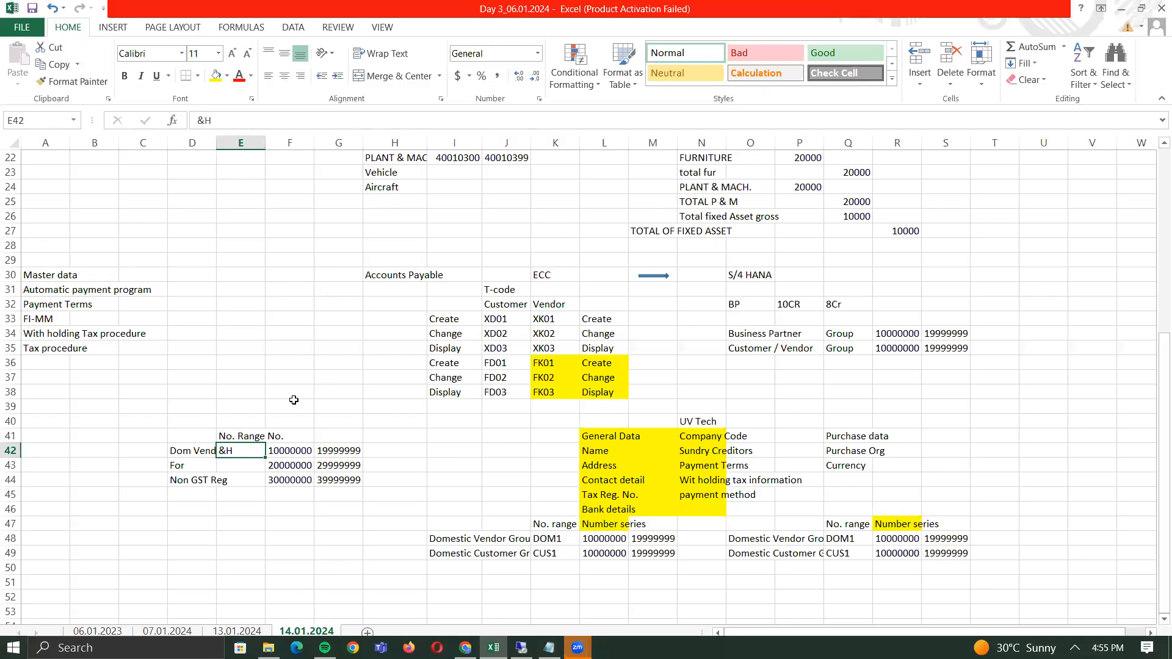
- Check the Dom Vendor label, &H entry and 10000000 start value, then return to SAP
left_click(195, 453)
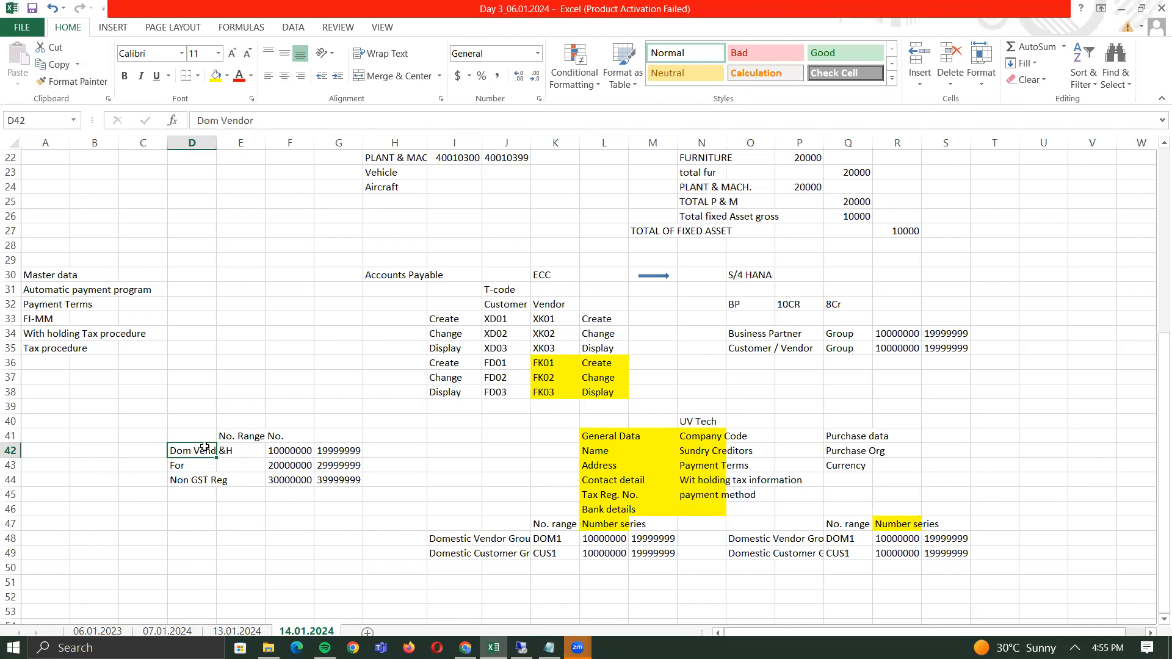
left_click(226, 450)
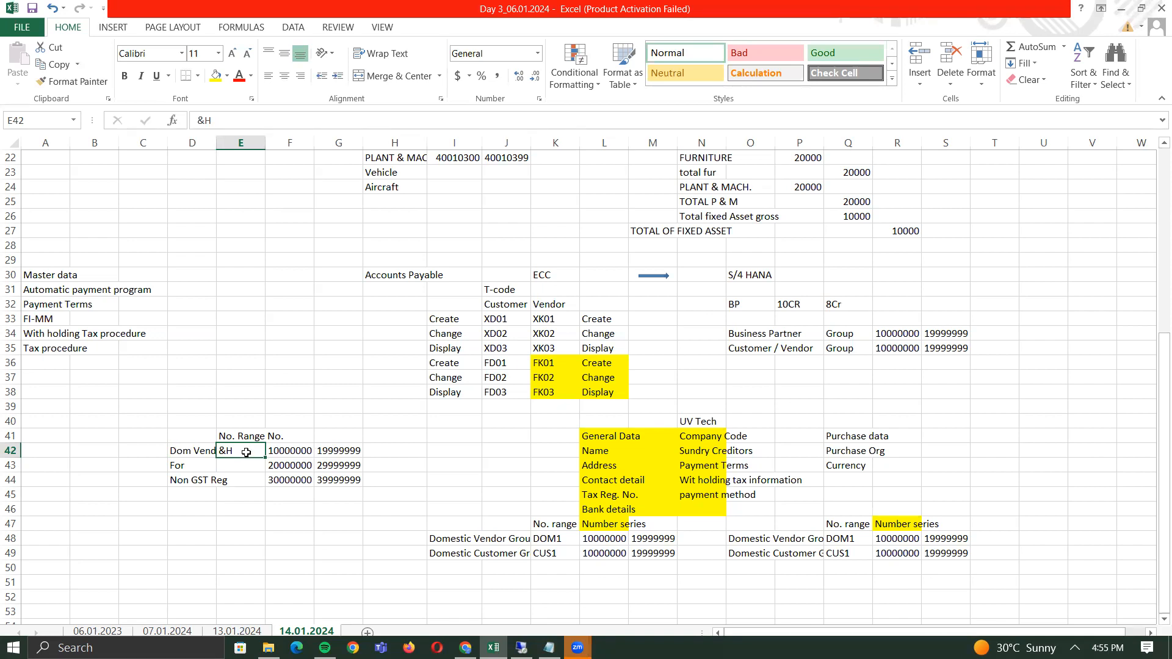
left_click(197, 453)
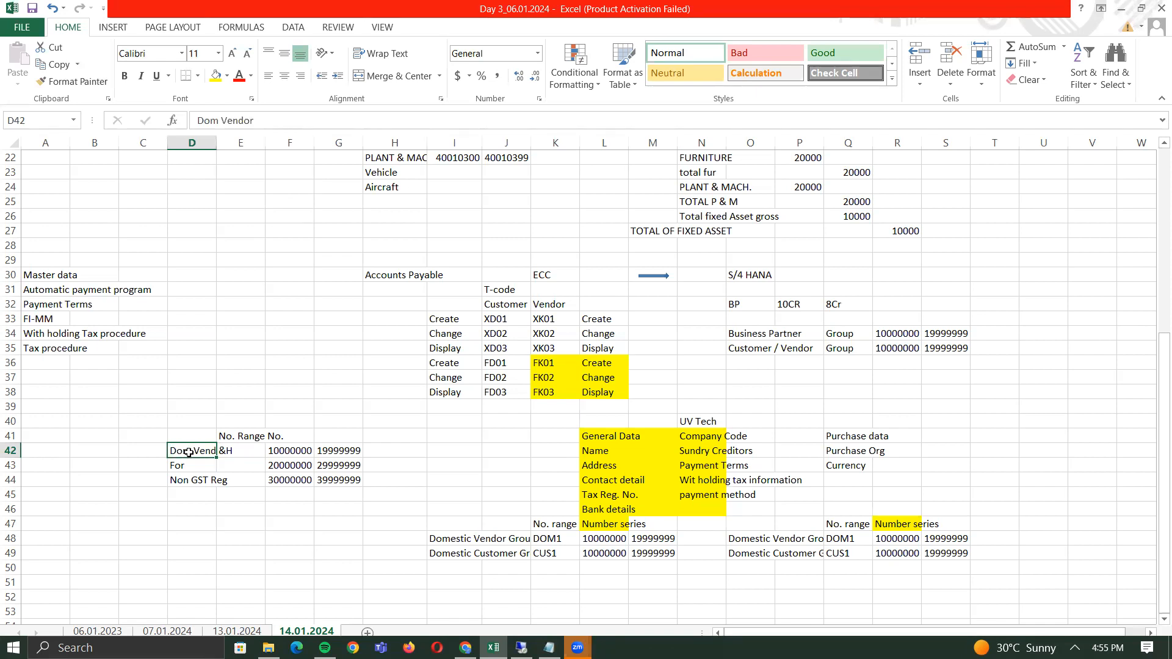
left_click(237, 451)
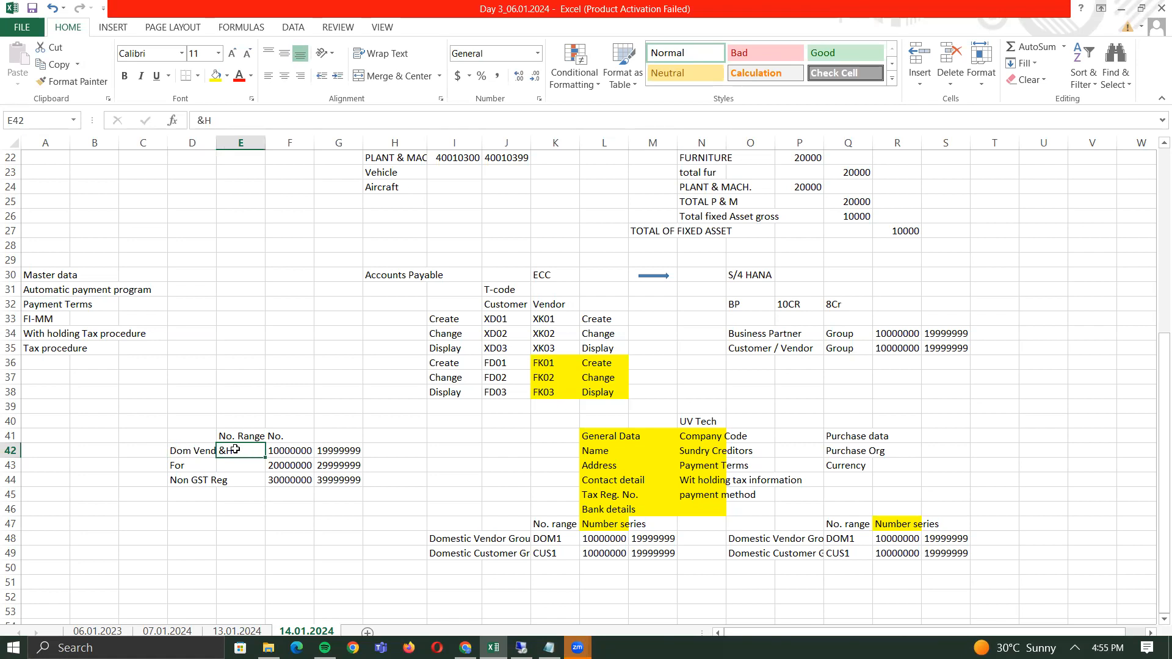
left_click(184, 455)
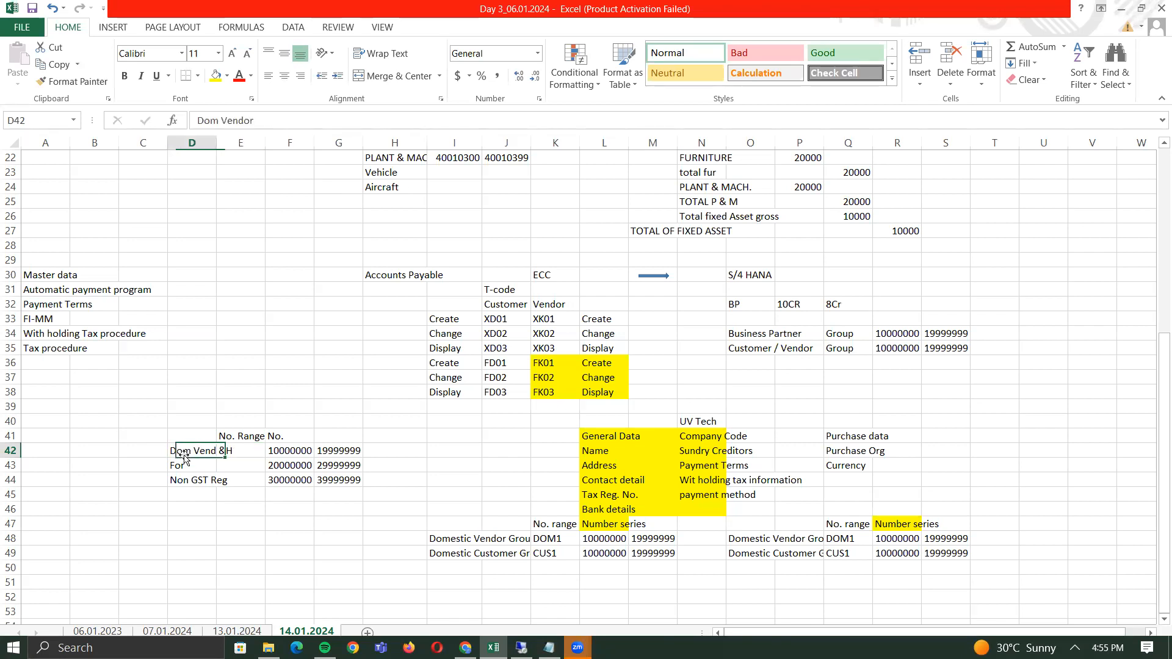
left_click(308, 451)
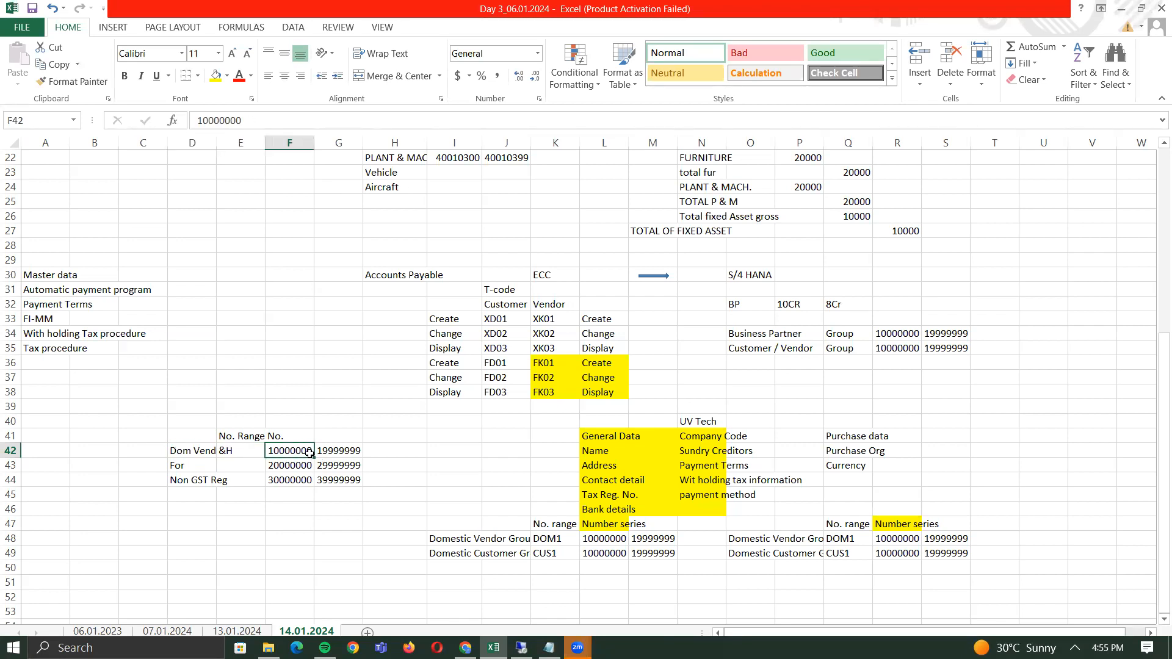
left_click(226, 452)
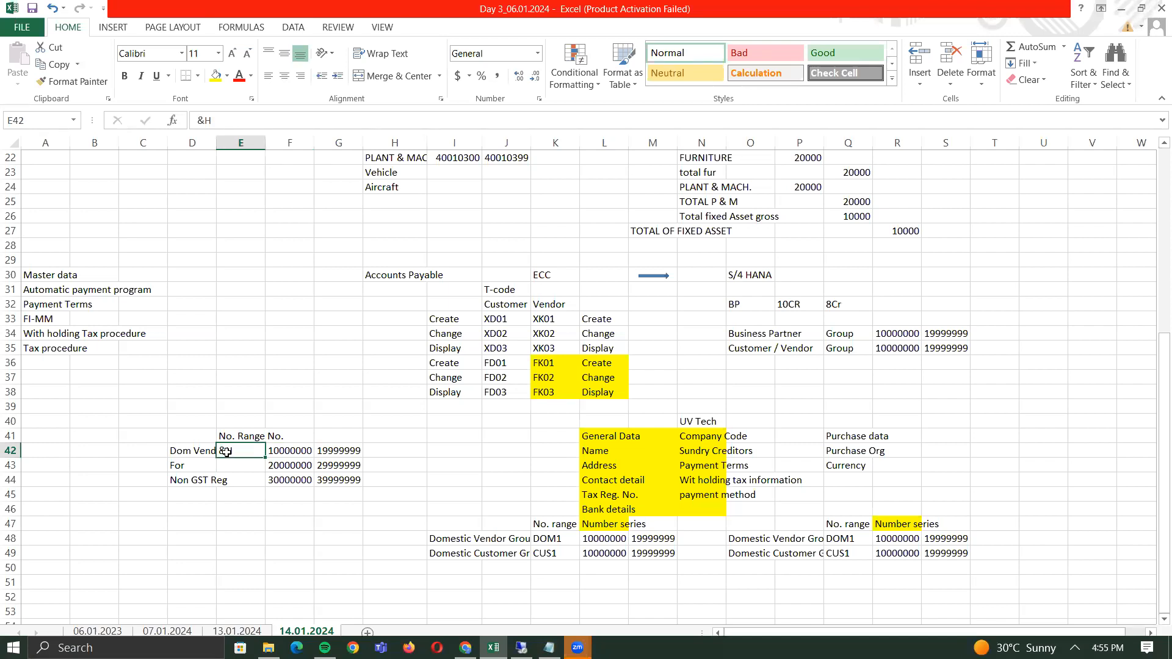
left_click(187, 451)
left_click(280, 449)
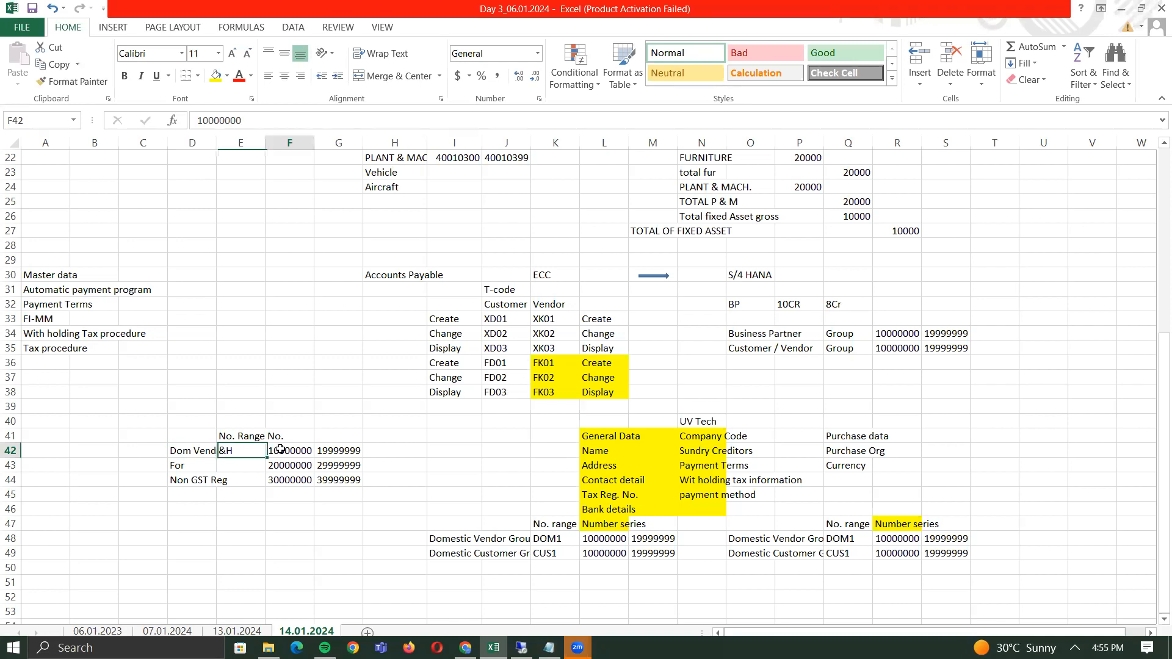
left_click(235, 449)
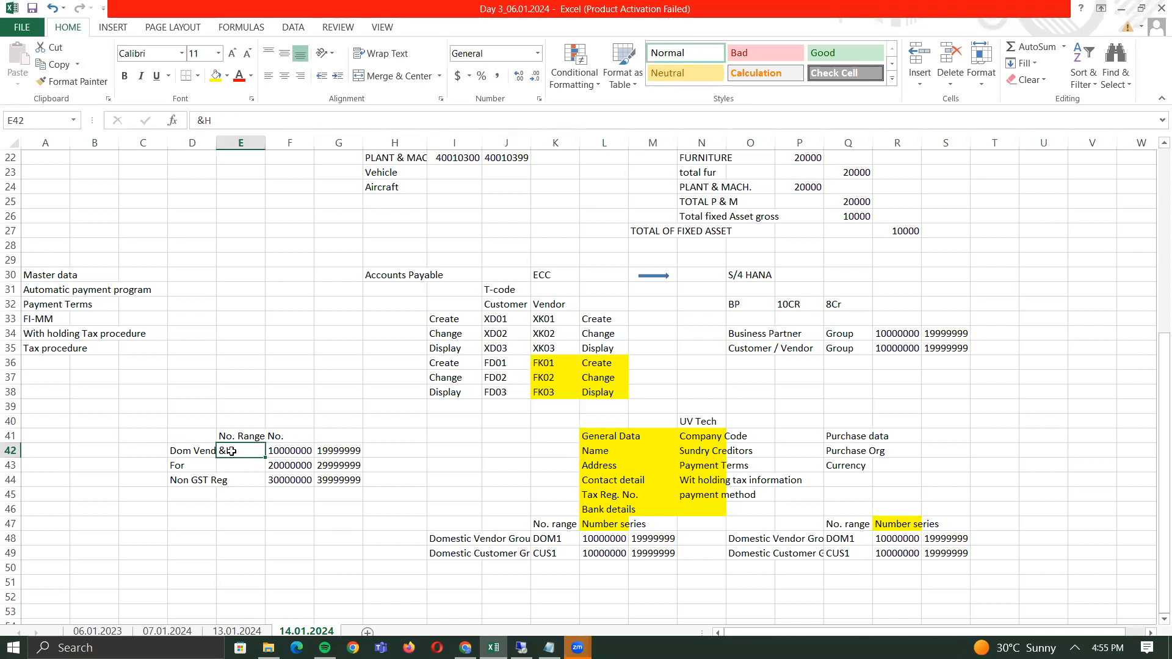
key("alt+Tab")
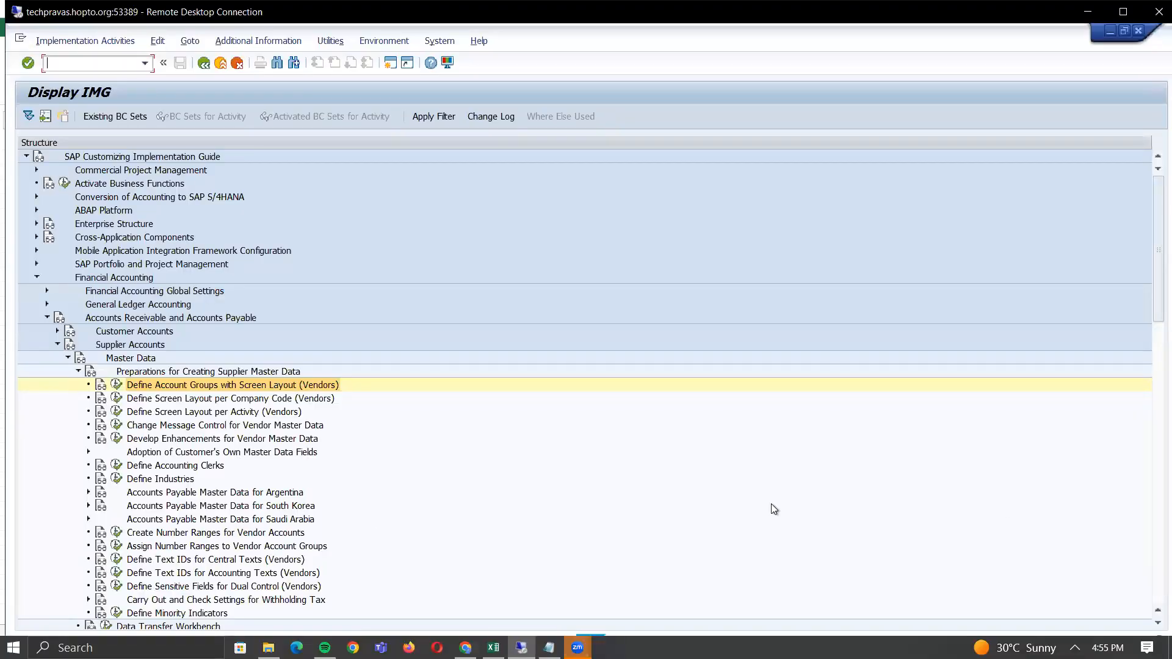
left_click(1157, 623)
left_click(1157, 623)
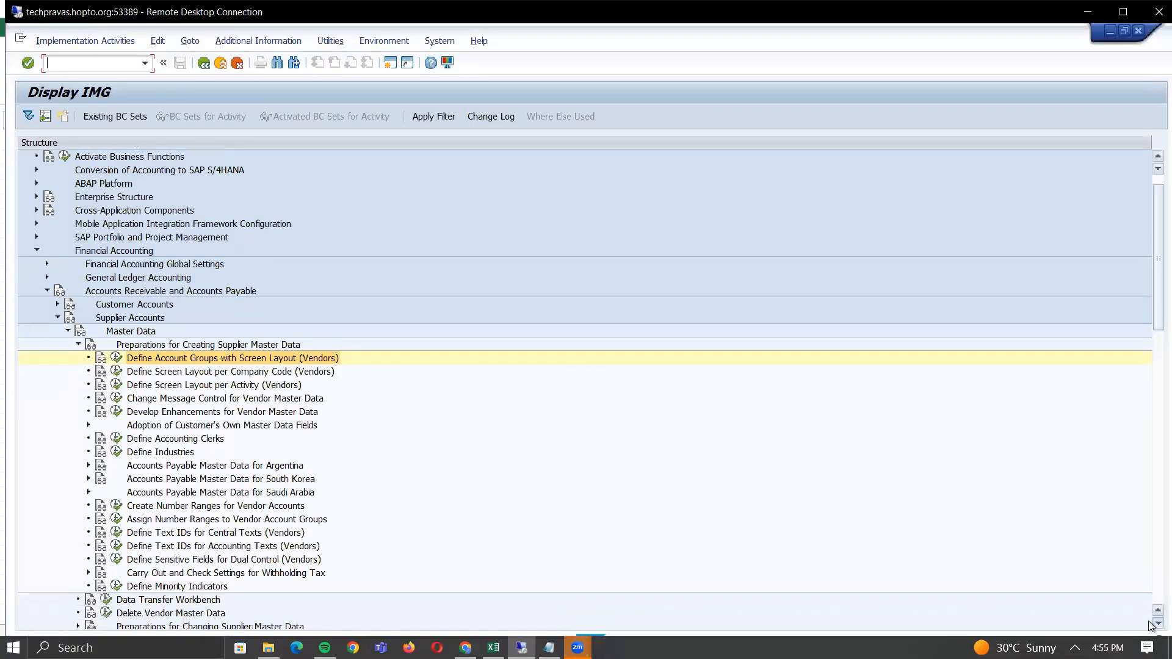
left_click(1158, 624)
left_click(1157, 623)
left_click(1158, 624)
left_click(1158, 624)
left_click(1158, 623)
left_click(1158, 623)
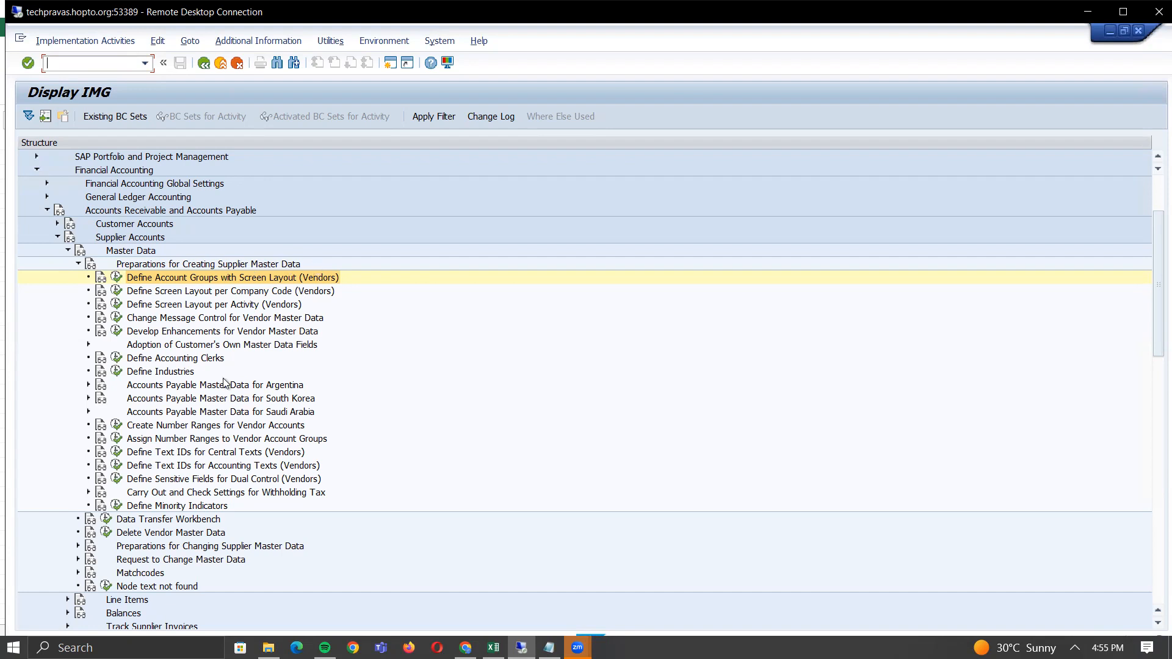
- Open Assign Number Ranges to Vendor Account Groups and position the list on DOM1
left_click(116, 438)
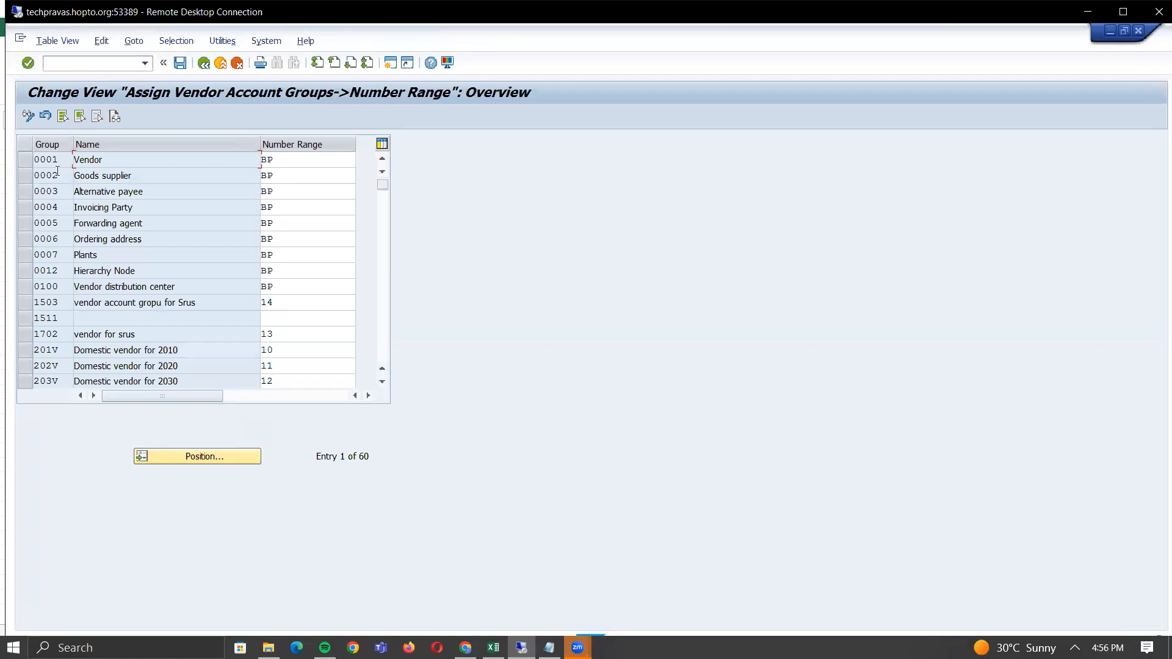
left_click(211, 456)
type("DOM1")
key("Return")
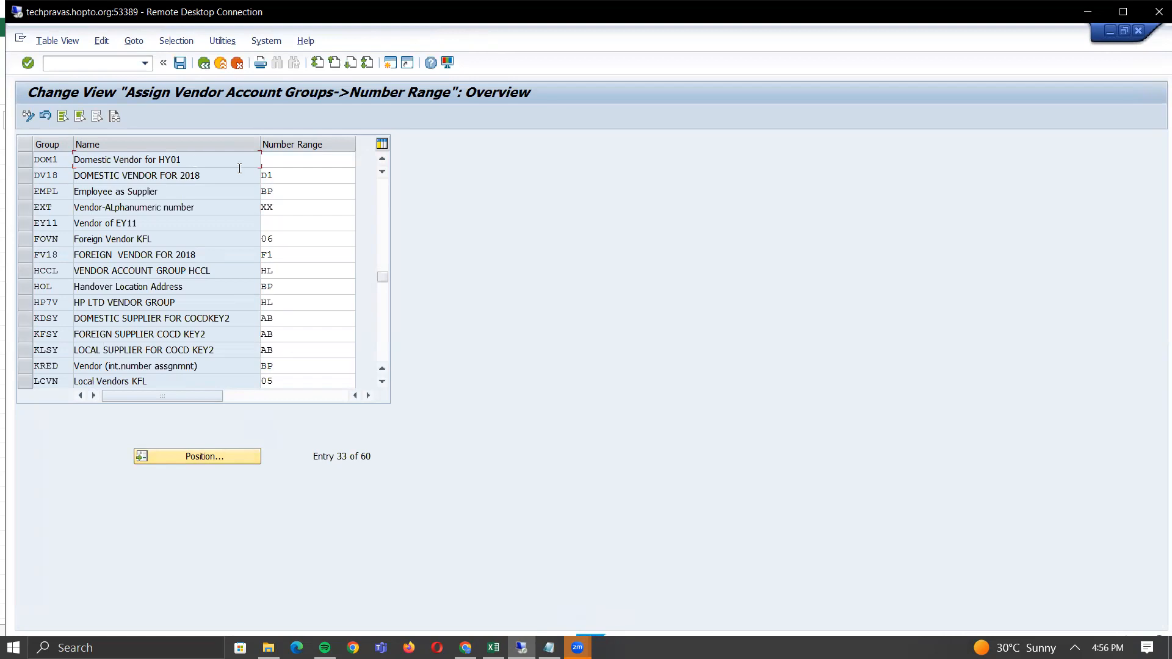
- Enter &H as DOM1's number range, then cancel the assignment edit
left_click(290, 162)
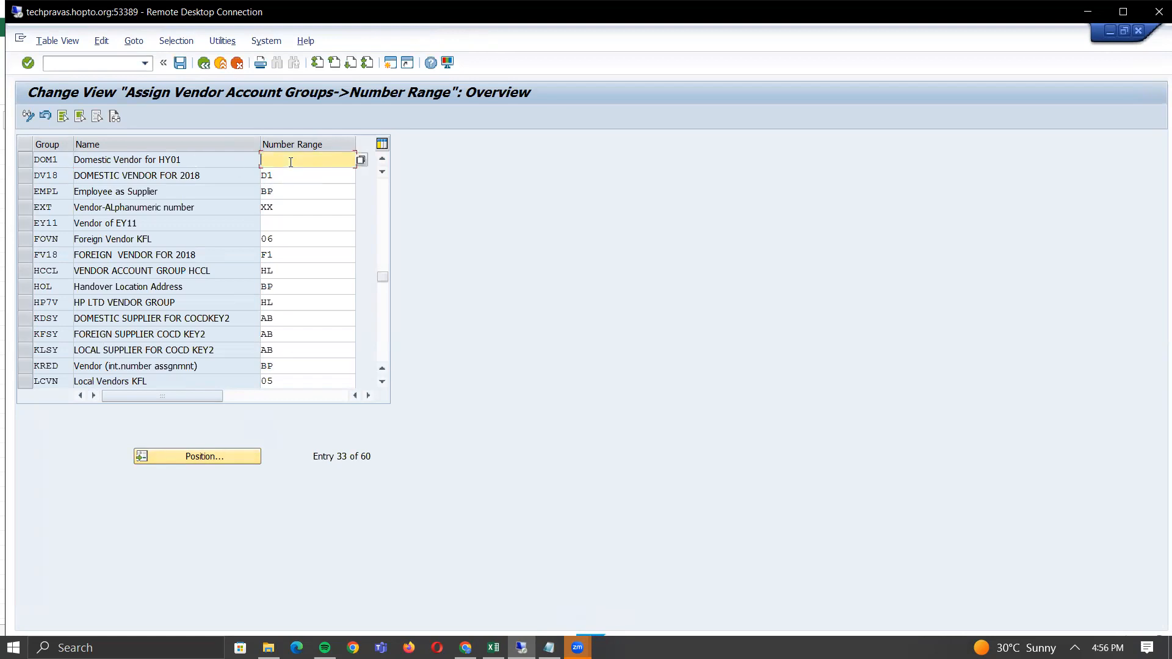
type("&H")
key("Return")
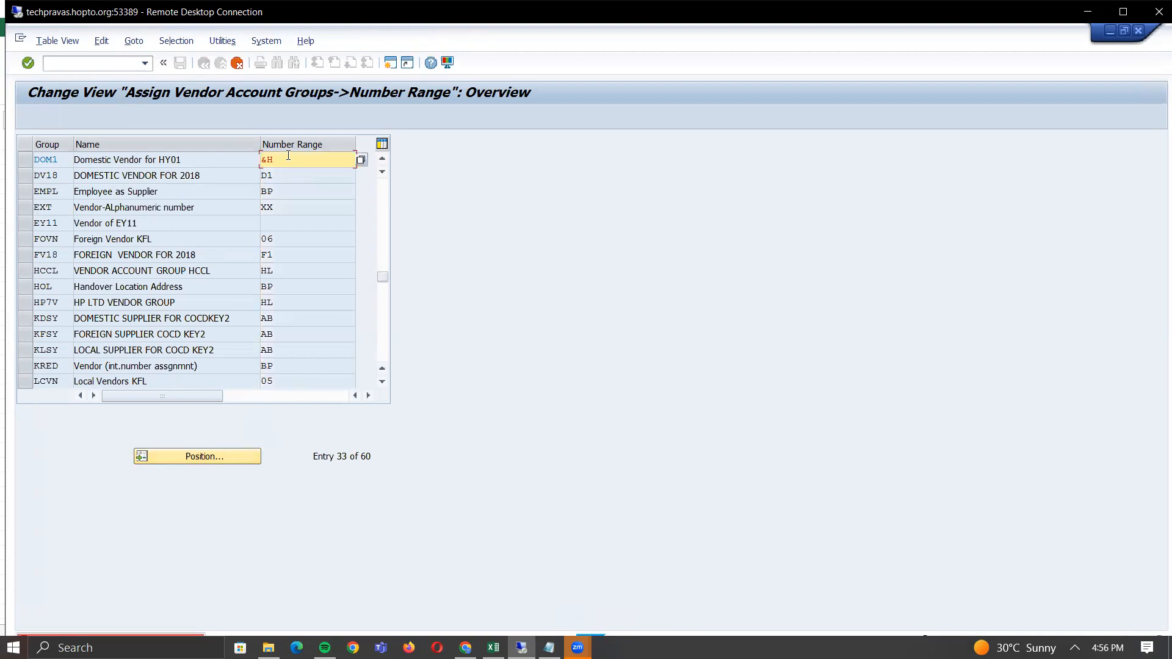
left_click(1123, 14)
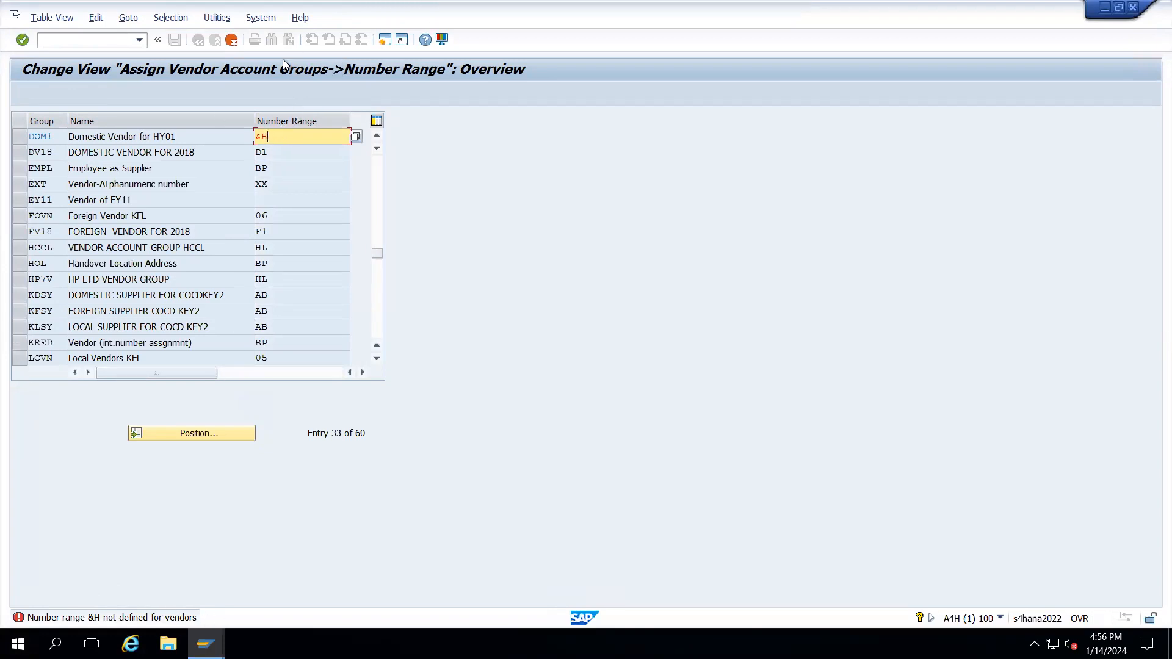
left_click(232, 40)
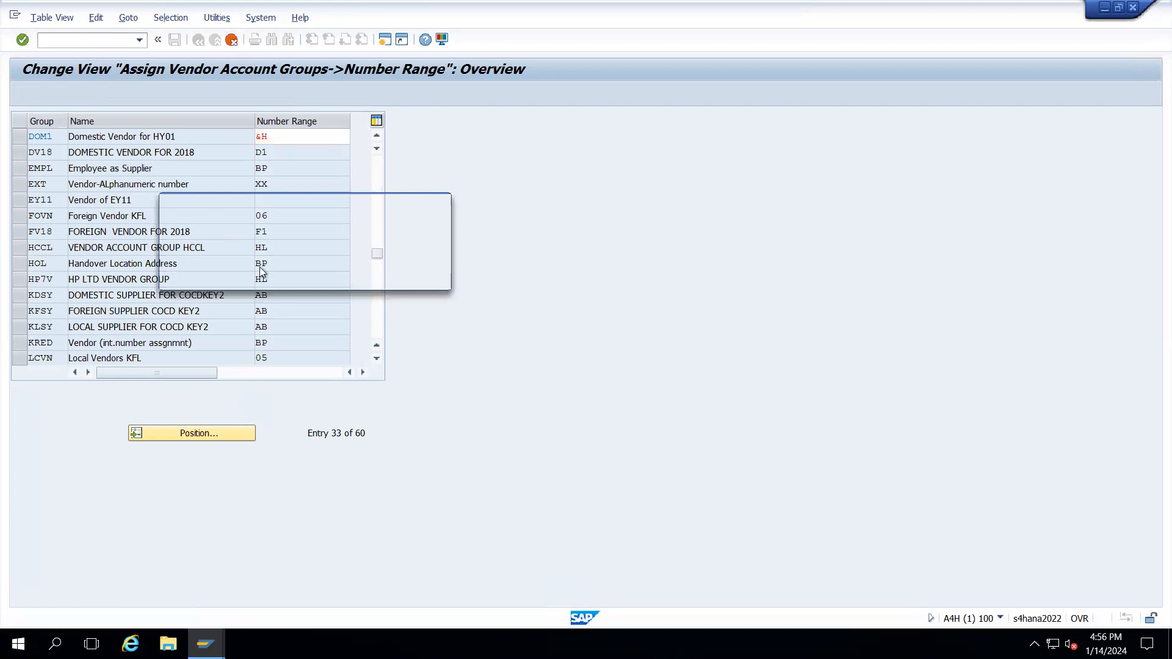
- Discard the unsaved &H assignment and open the KREDITOR vendor number range intervals in change mode
left_click(240, 277)
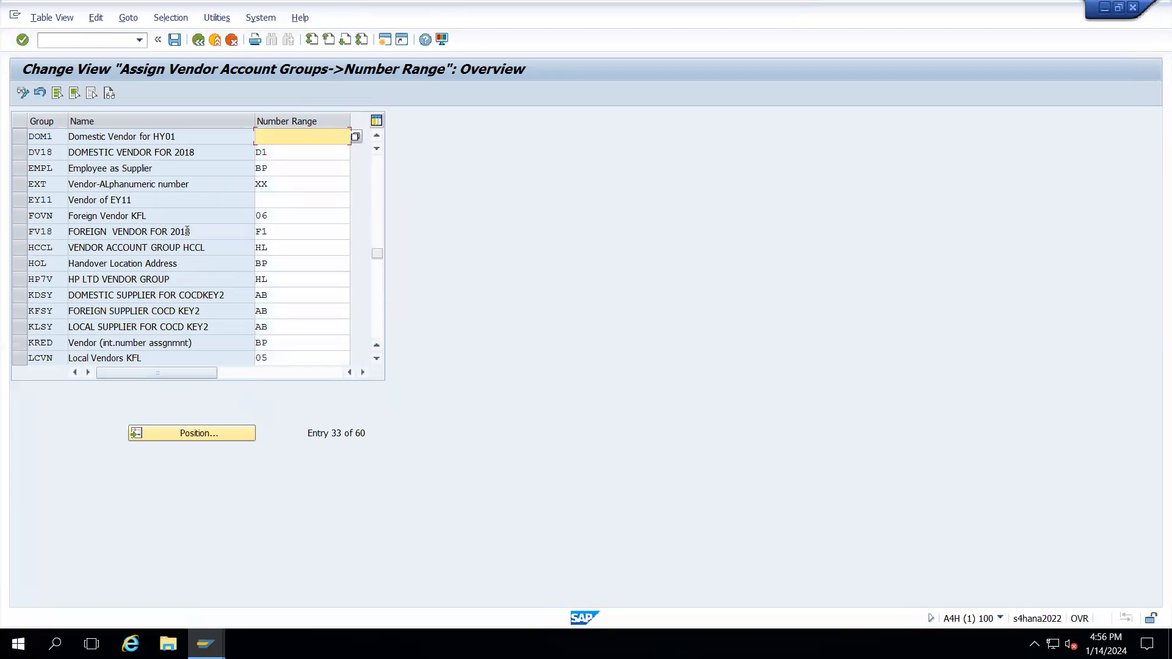
left_click(203, 39)
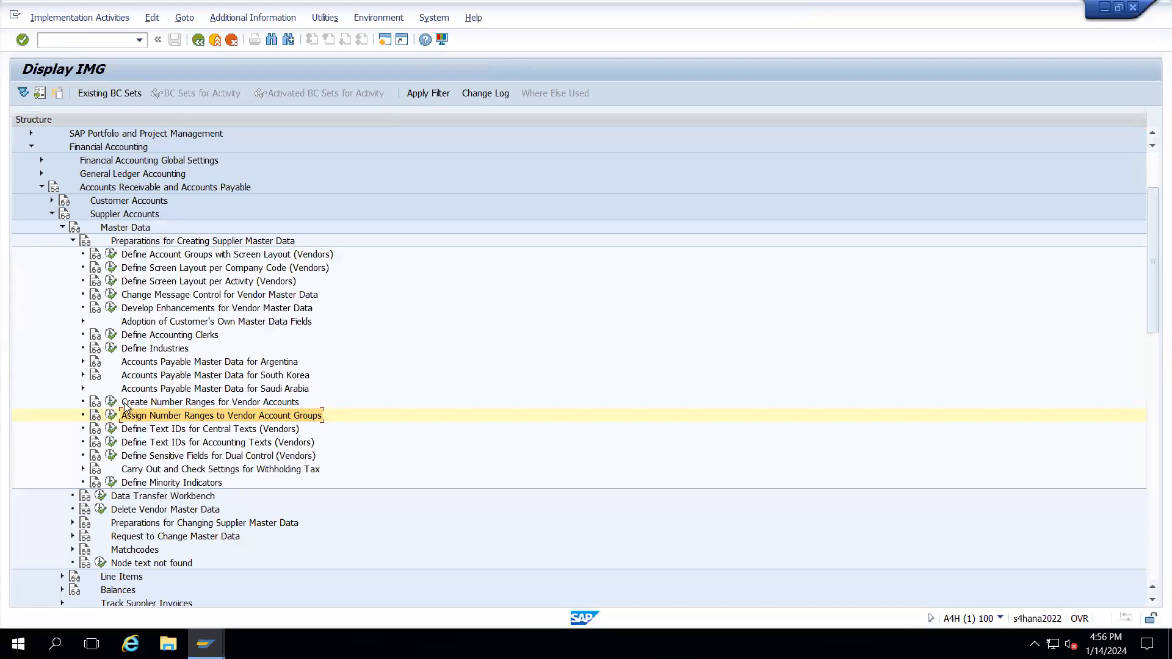
left_click(111, 402)
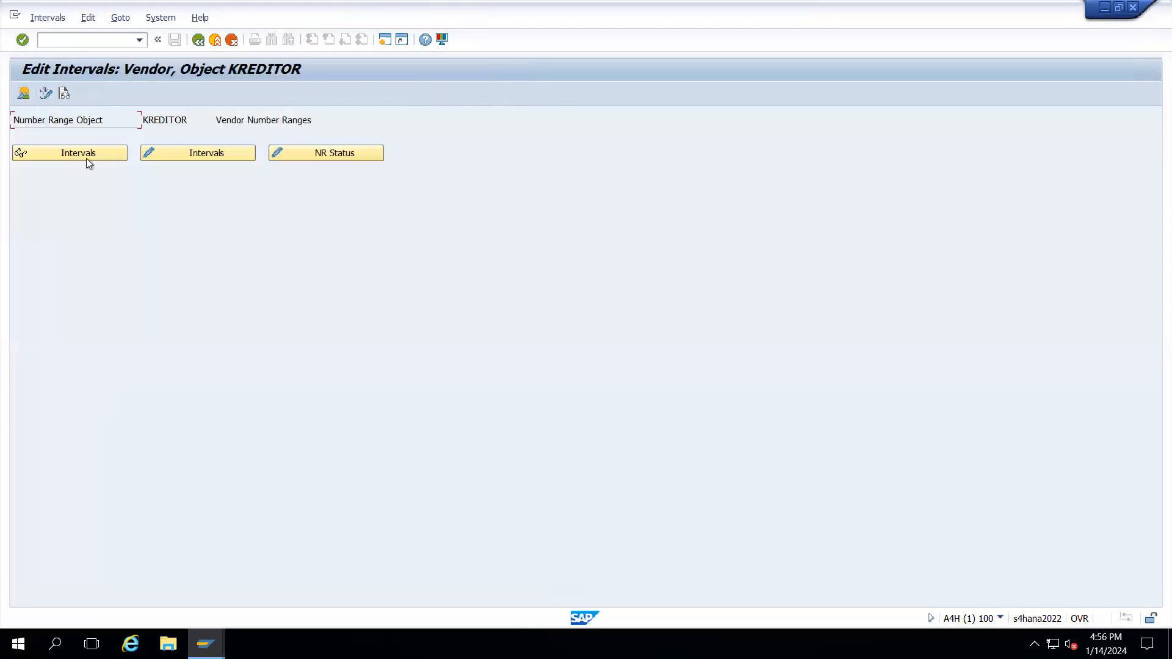
left_click(199, 40)
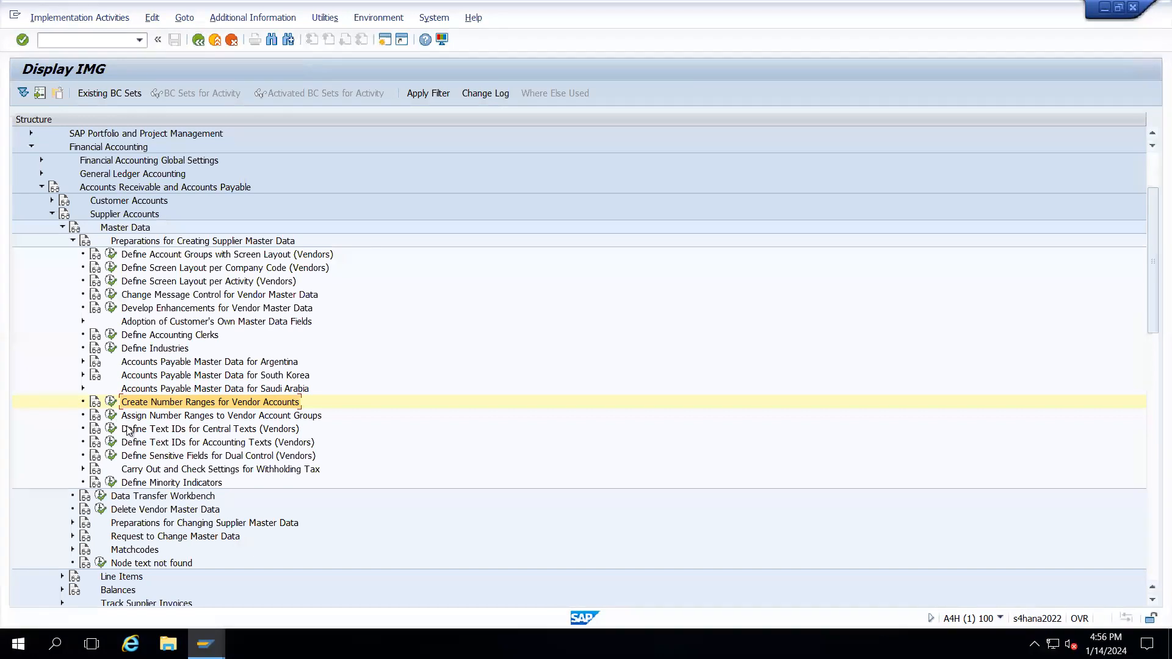
left_click(112, 401)
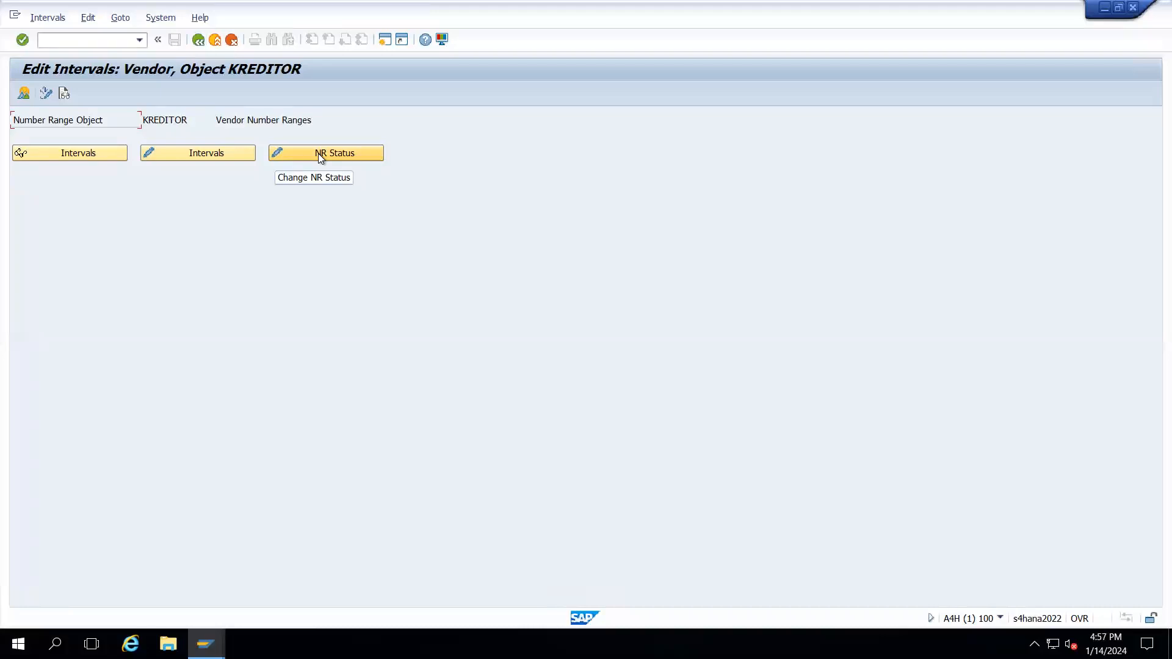
left_click(199, 155)
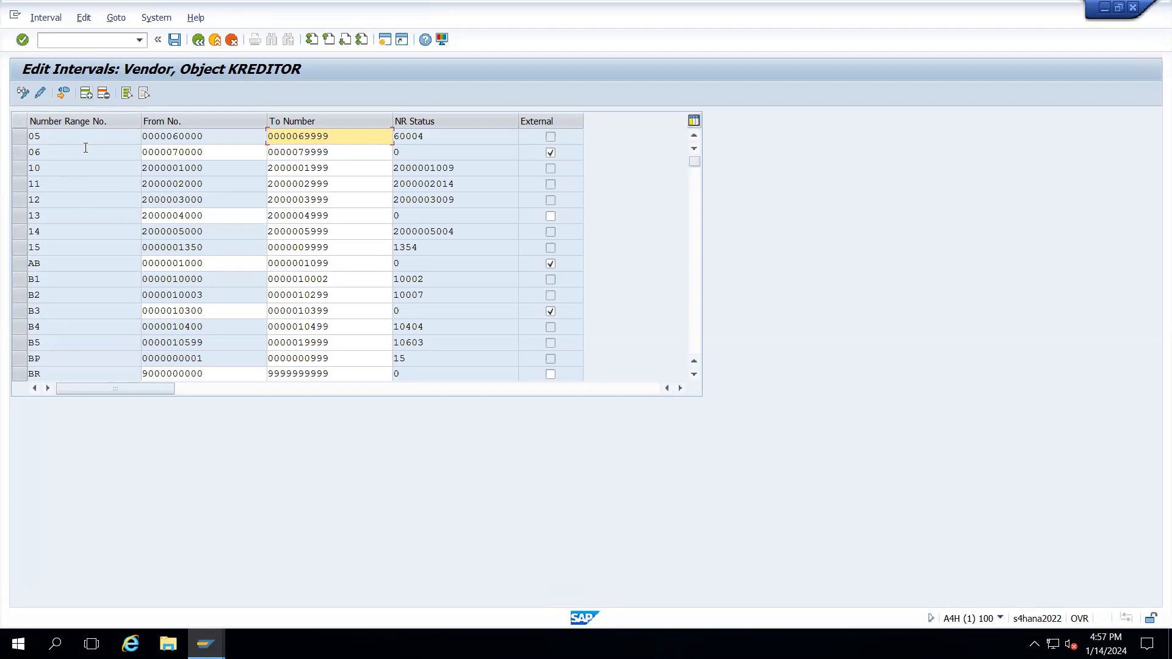
- Add a new interval row numbered &H to the KREDITOR interval table
left_click(87, 95)
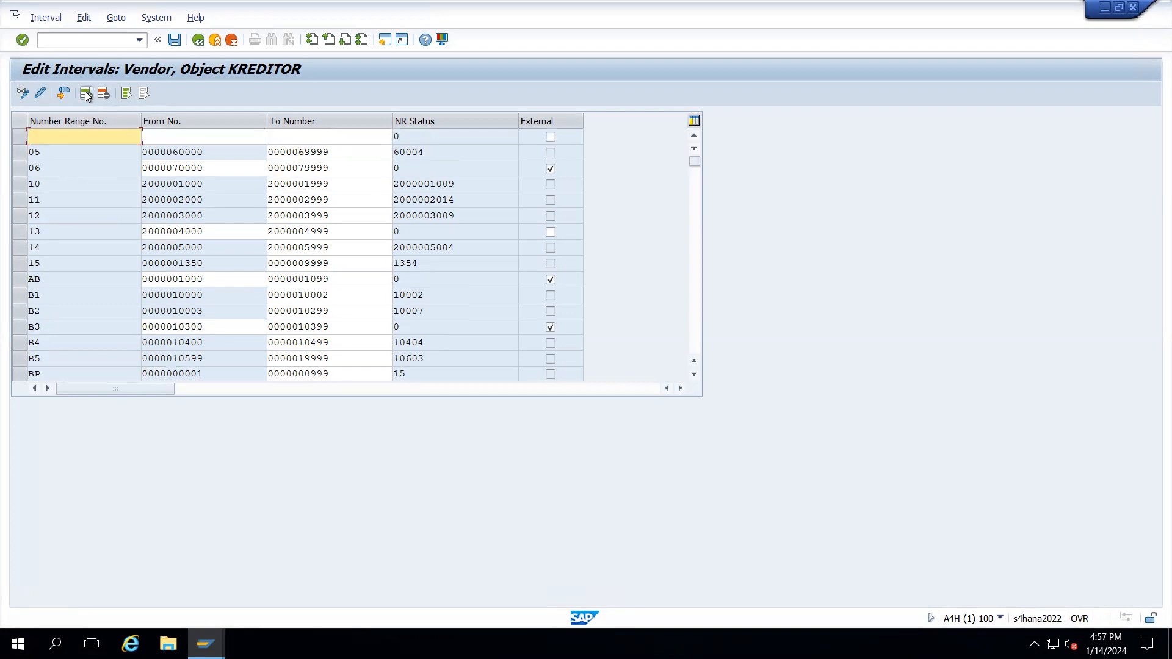
type("&H")
key("Tab")
key("alt+Tab")
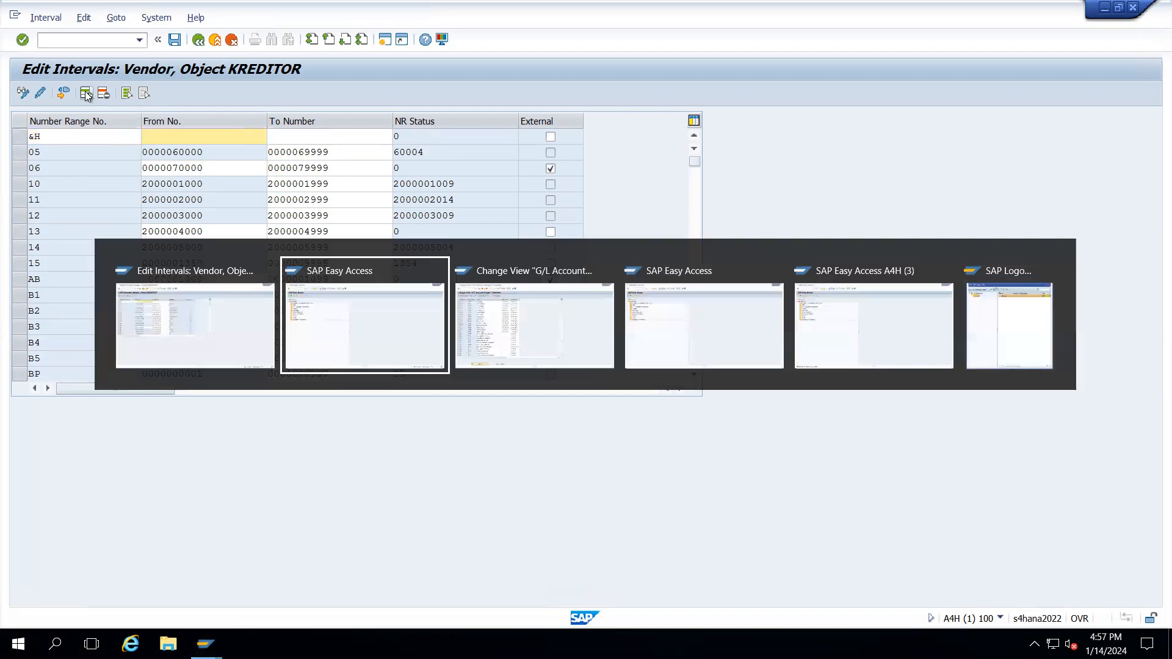
key("alt+Tab")
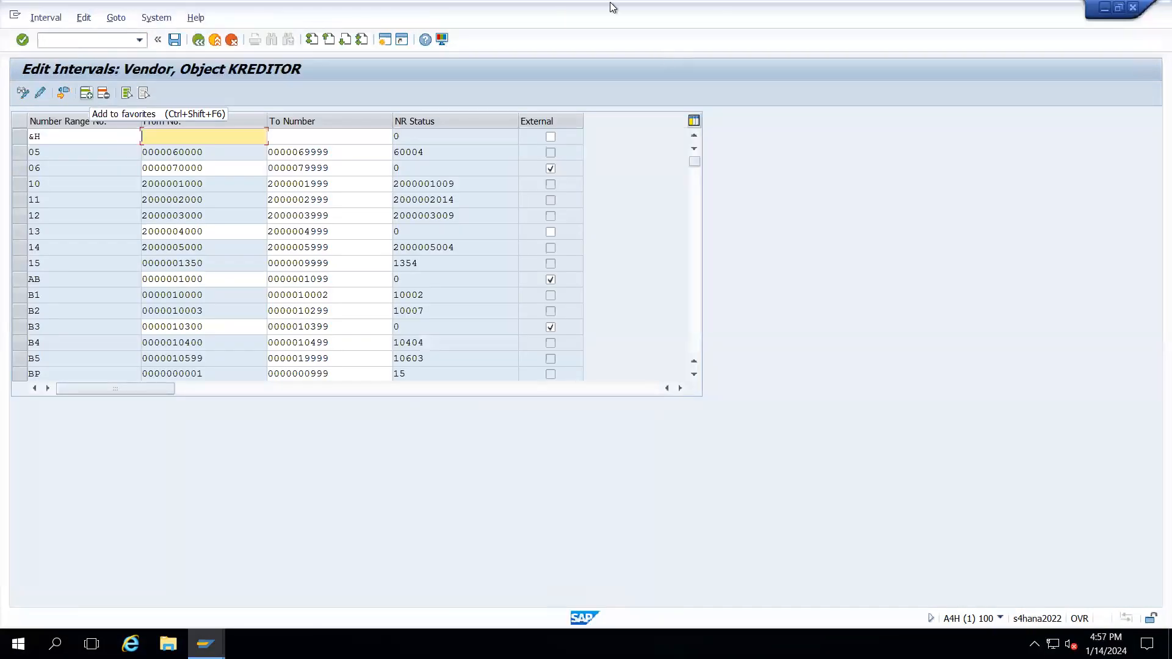
mouse_move(610, 2)
left_click(756, 10)
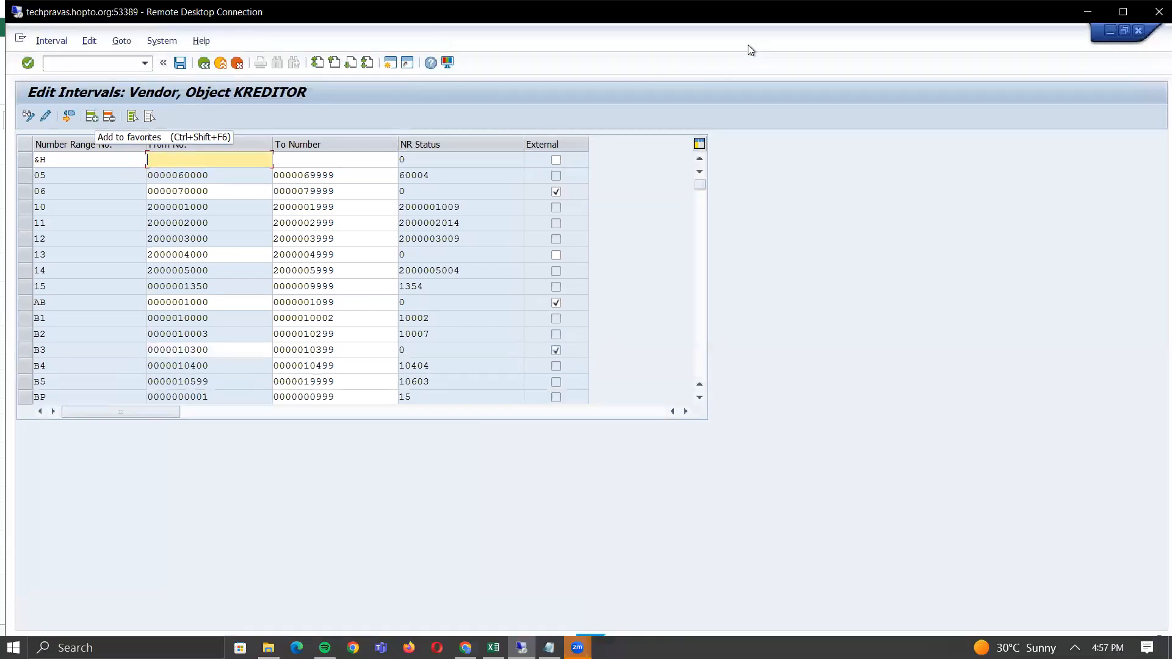
- Copy the 10000000–19999999 limits from Excel cells F42:G42 into the &H interval
key("alt+Tab")
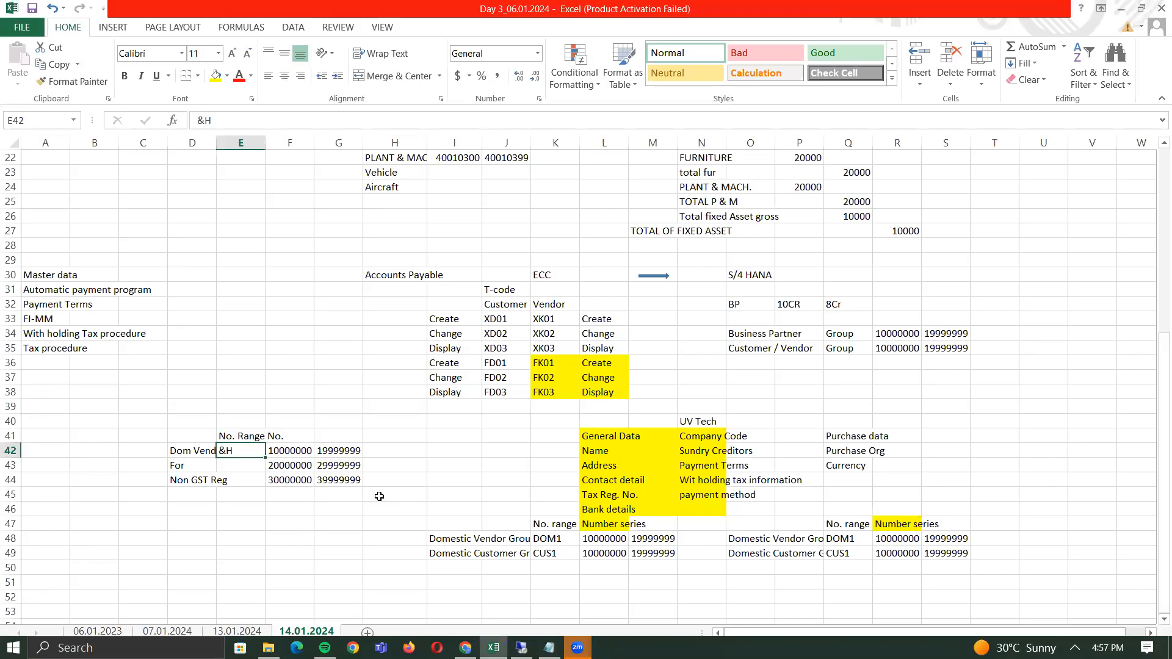
left_click(303, 450)
left_click_drag(303, 450, 332, 451)
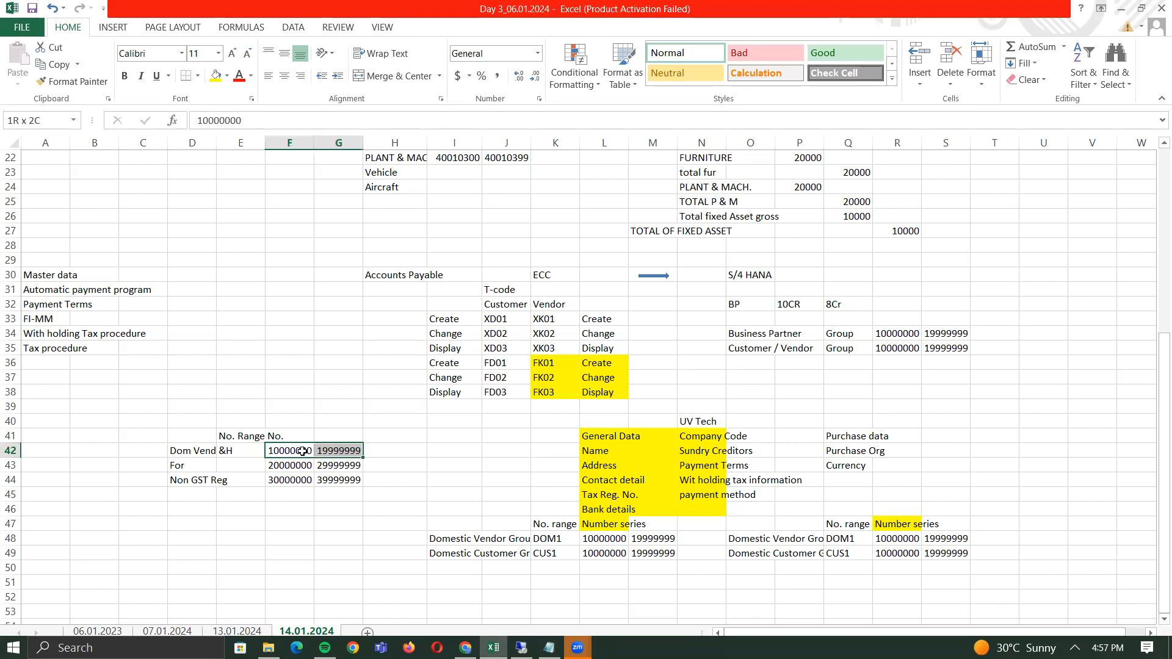
key("ctrl+c")
key("alt+Tab")
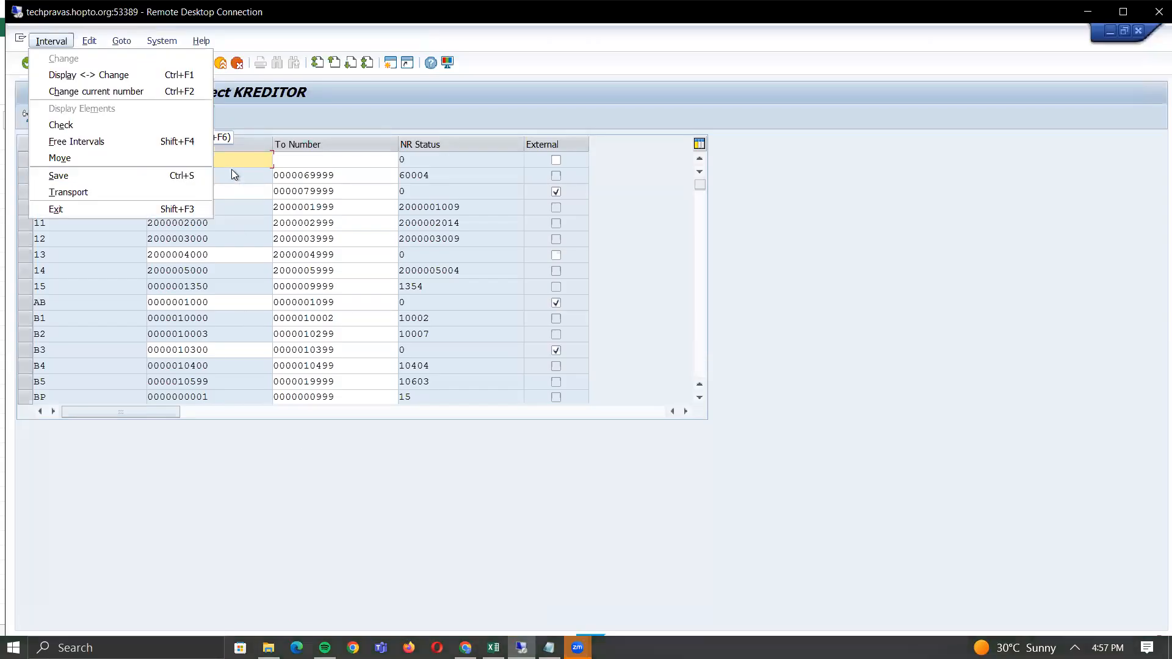
left_click(231, 163)
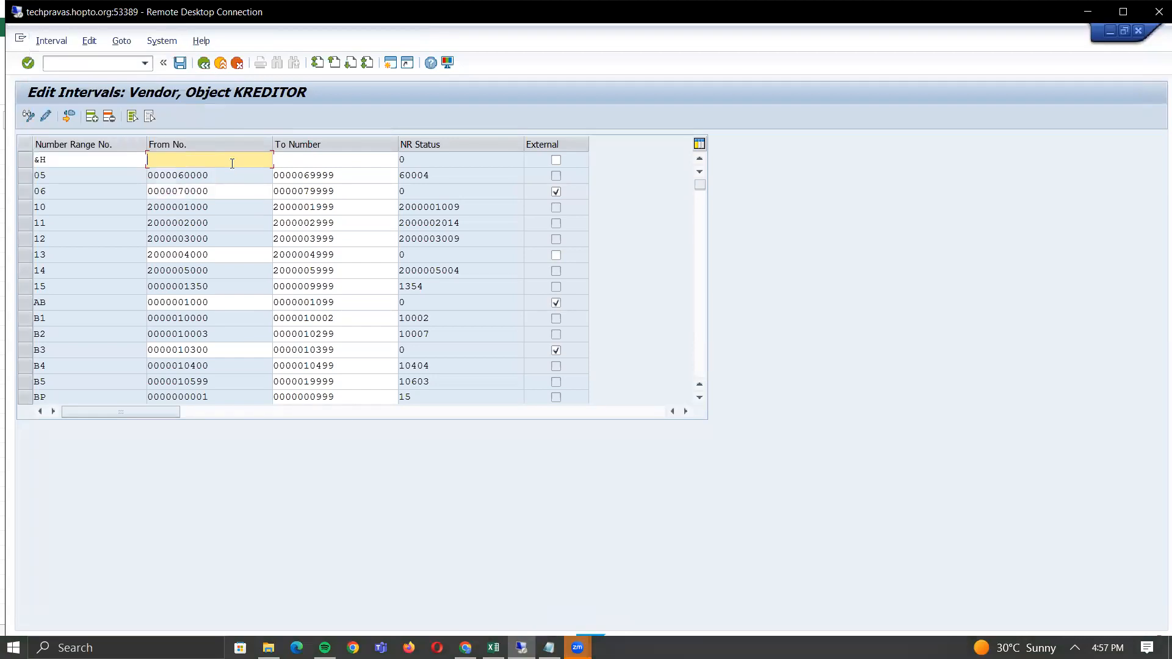
key("ctrl+v")
key("Return")
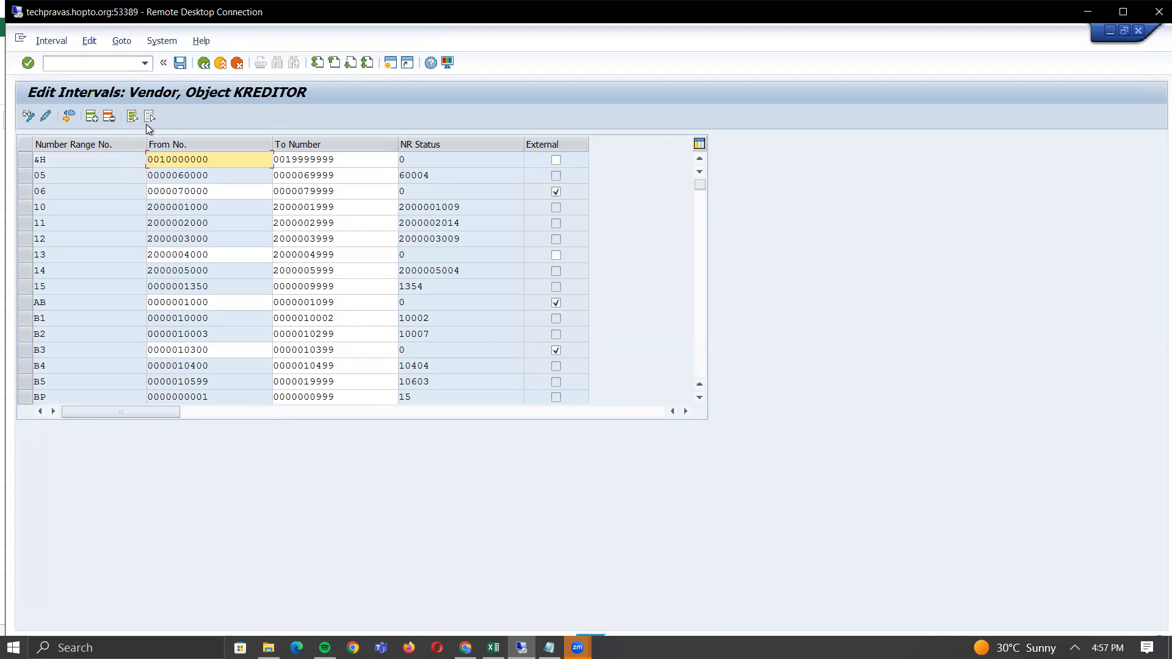
- Save the &H interval, acknowledge the transport notice, and return to the KREDITOR overview
left_click(177, 64)
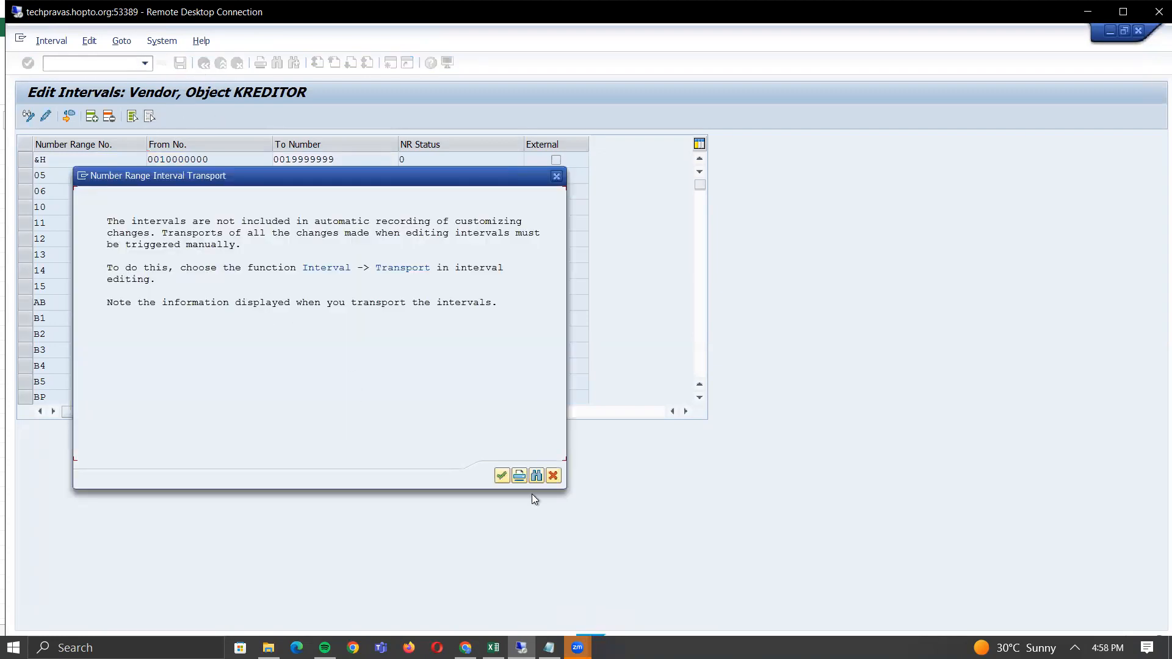
left_click(503, 476)
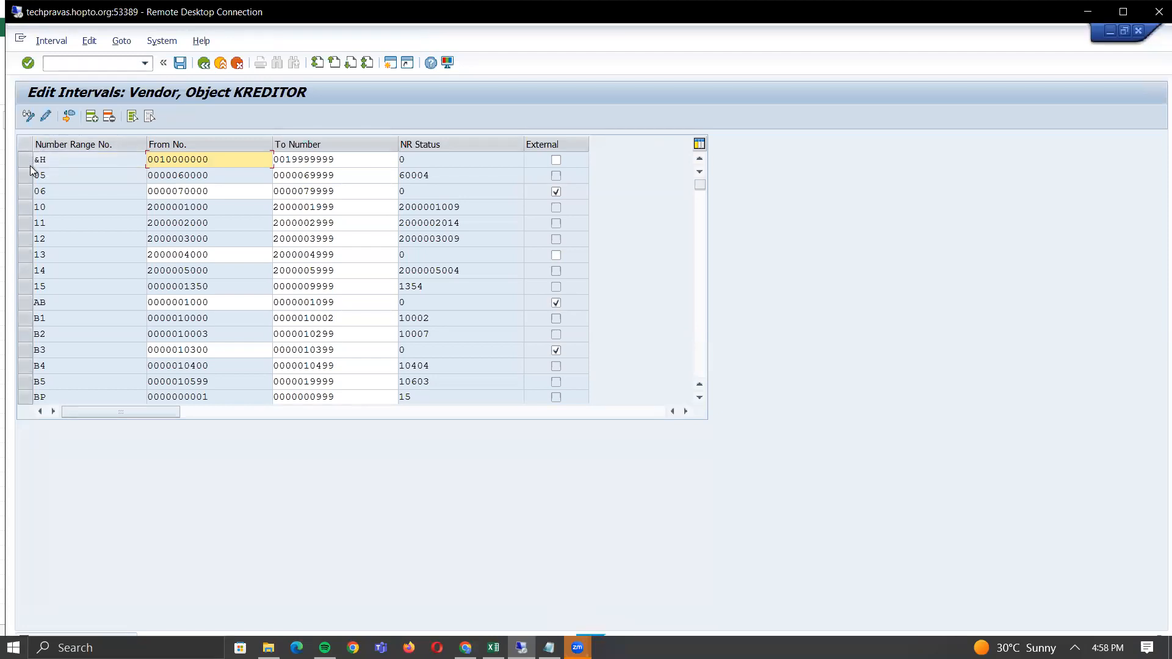
left_click(204, 63)
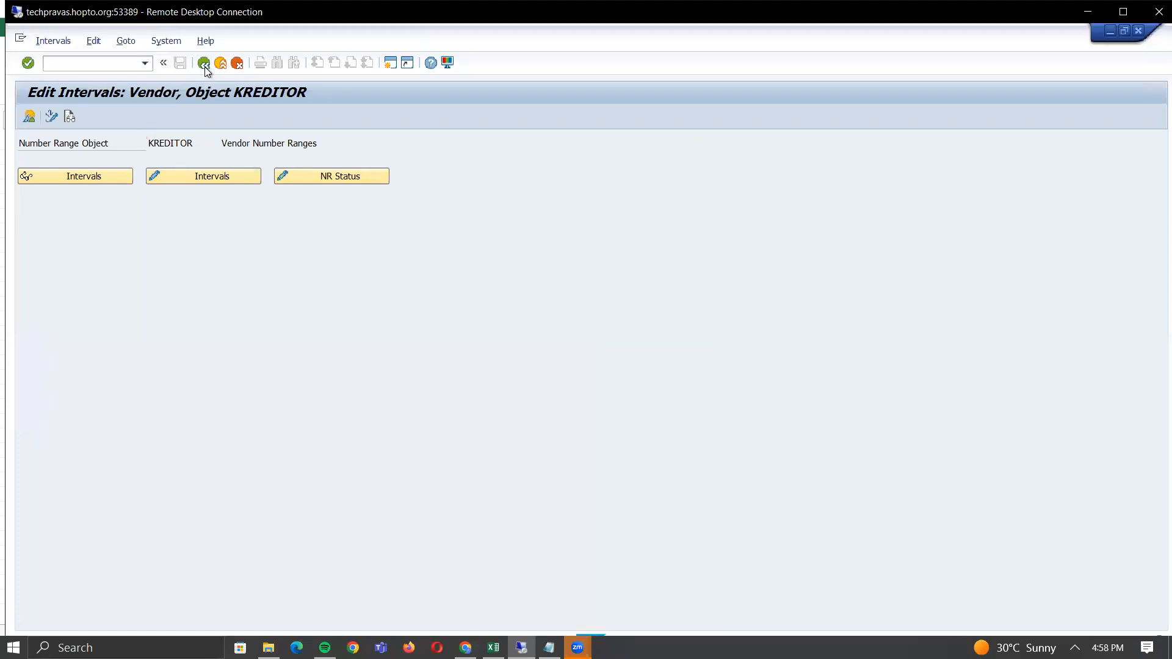
- Open Assign Number Ranges to Vendor Account Groups and jump to account group DOM1
left_click(204, 63)
left_click(116, 440)
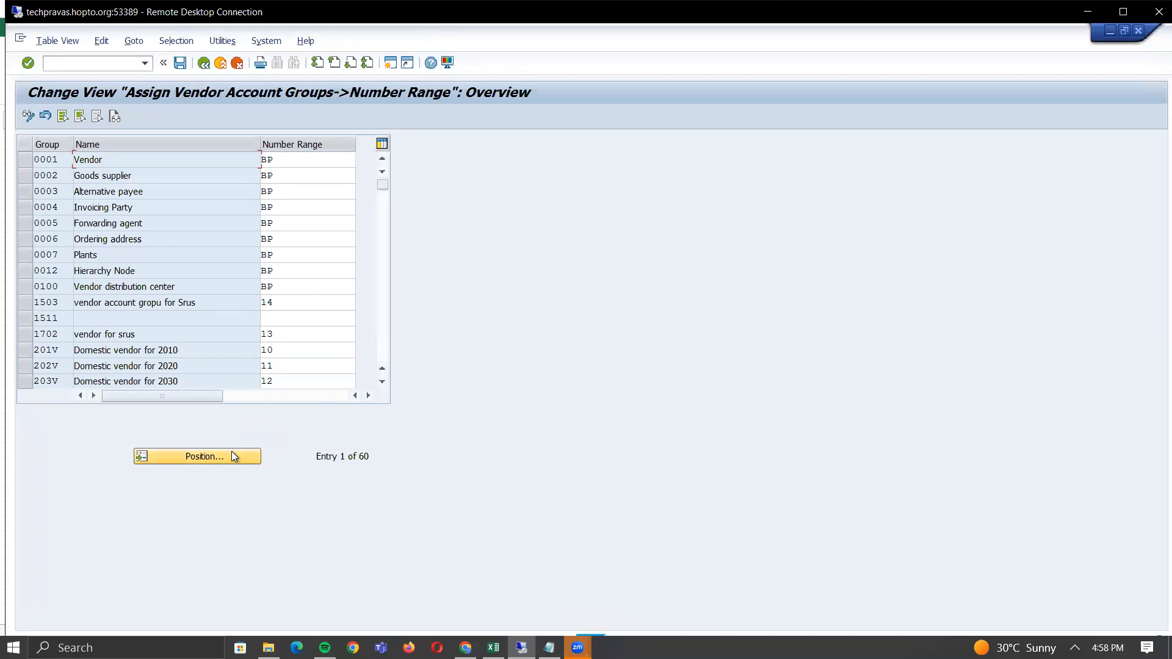
left_click(232, 455)
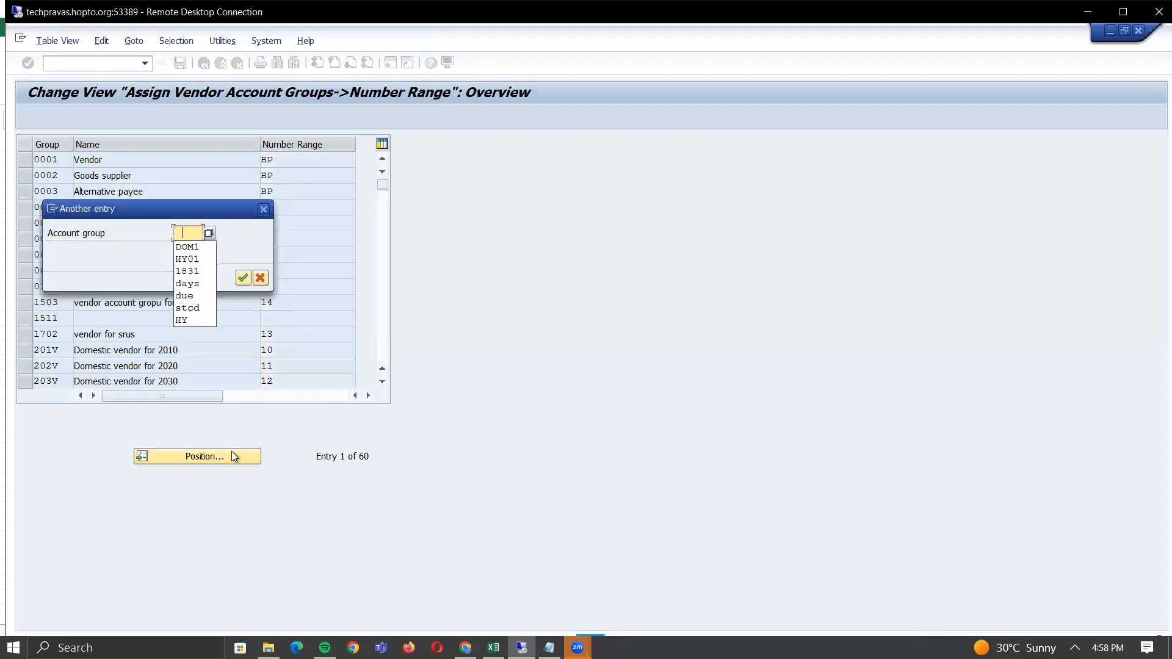
key("Down")
key("Return")
key("Return")
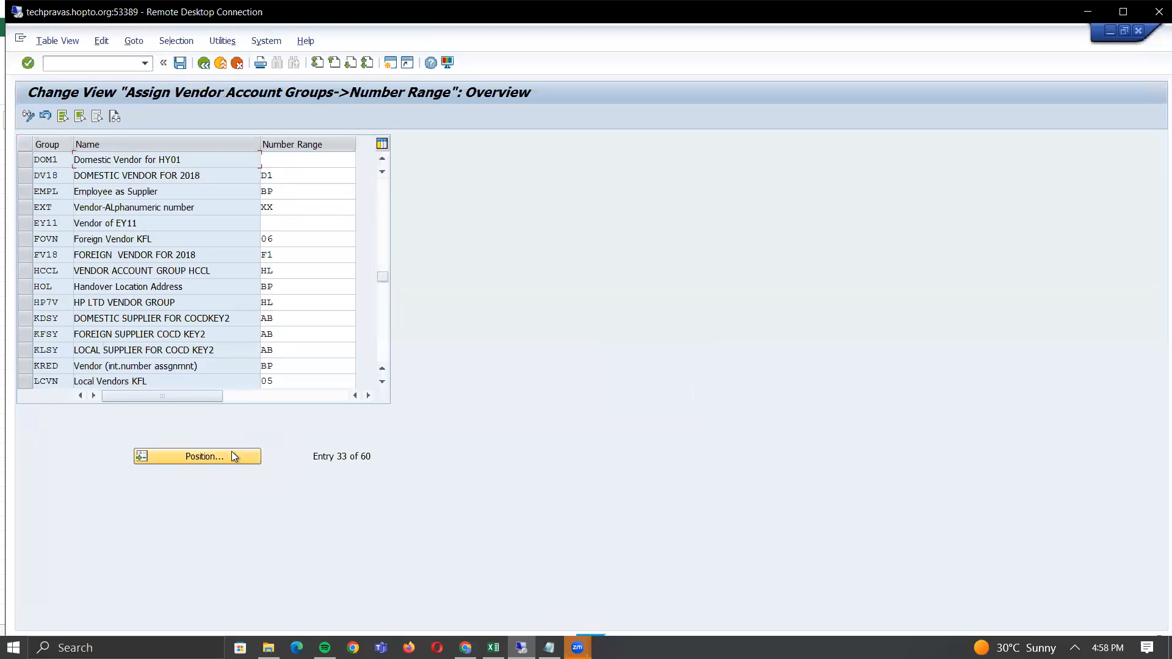
- Enter &H as DOM1's number range and save it under a customizing request
left_click(331, 160)
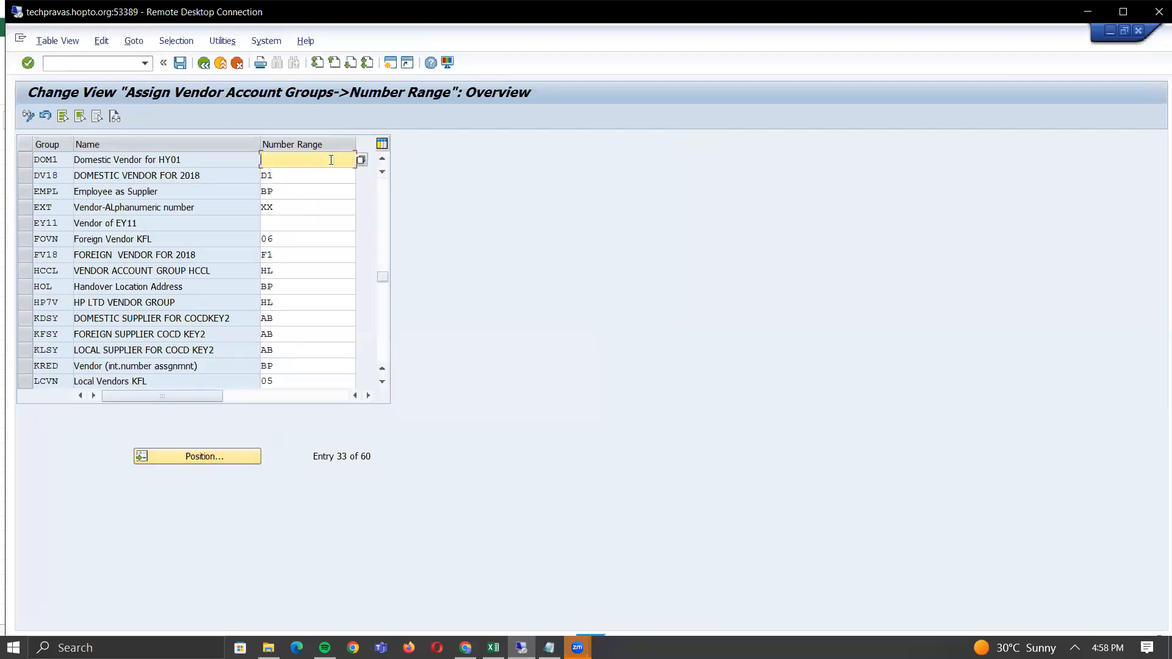
key("Down")
key("Return")
left_click(179, 63)
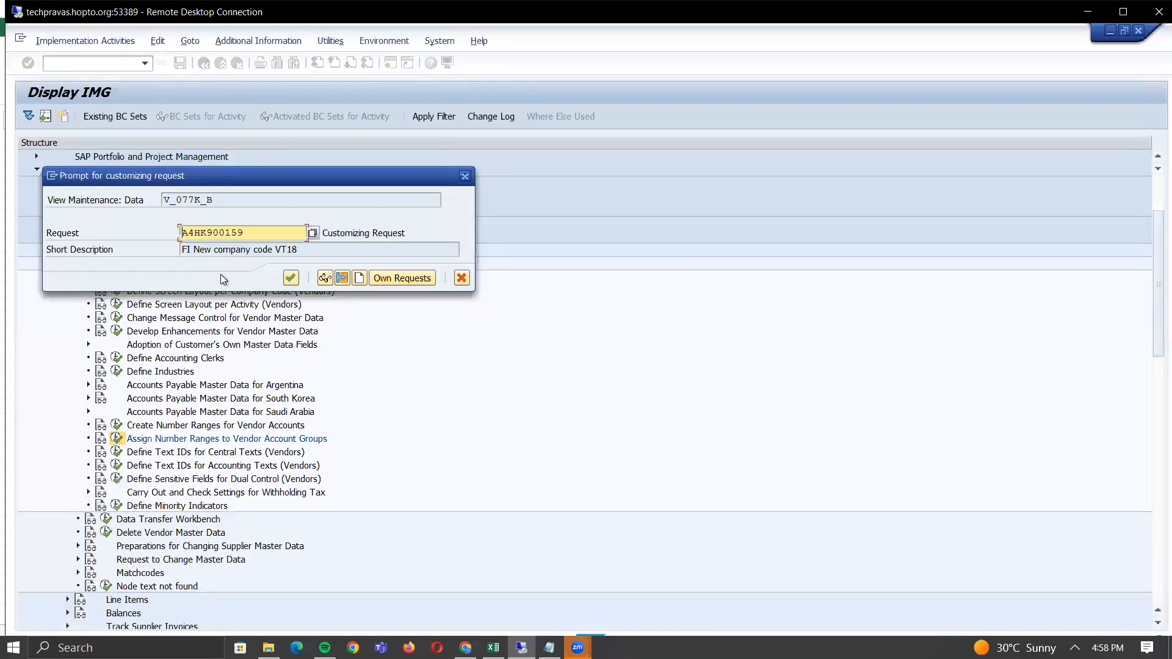
left_click(291, 278)
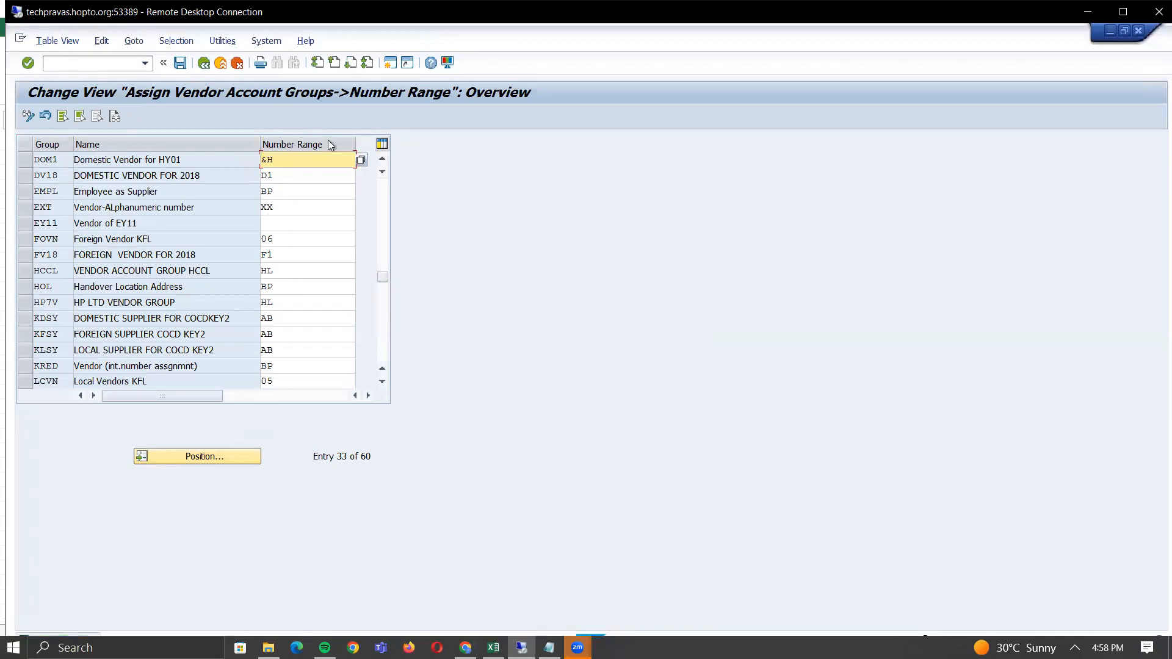
key("alt+Tab")
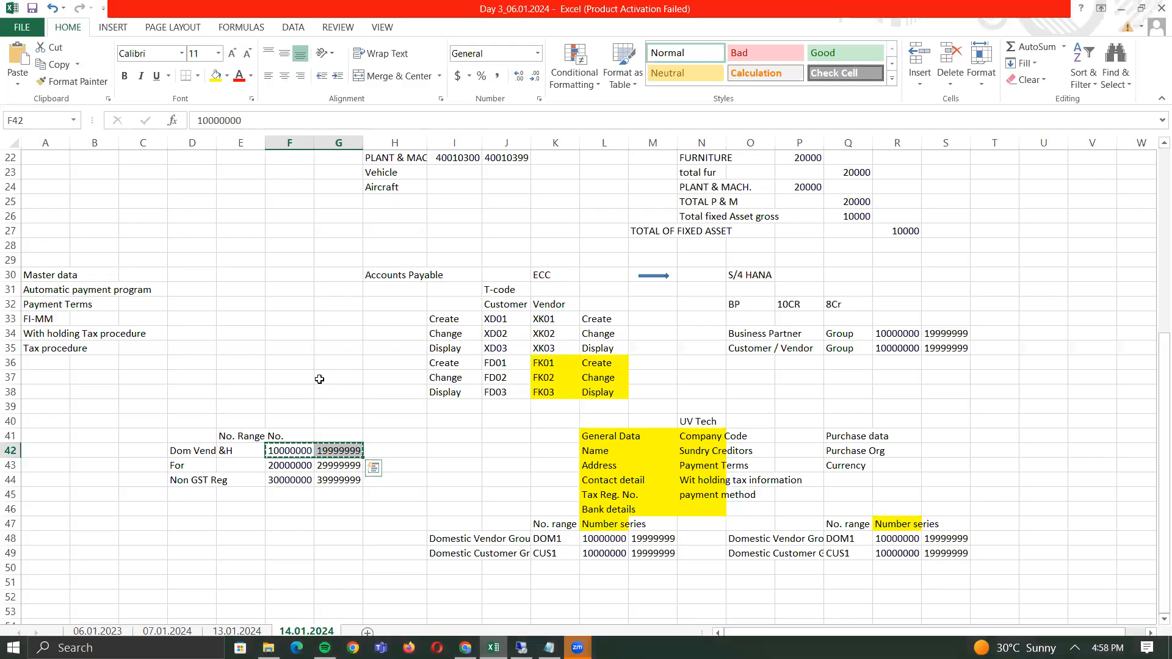
left_click(196, 449)
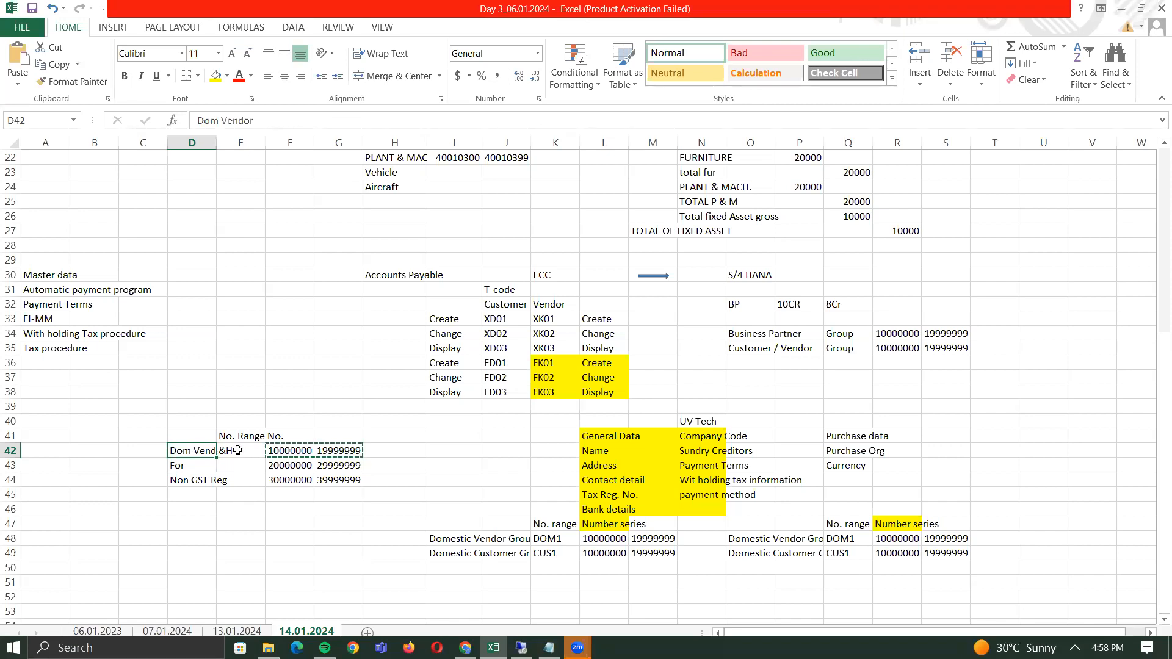
left_click(297, 451)
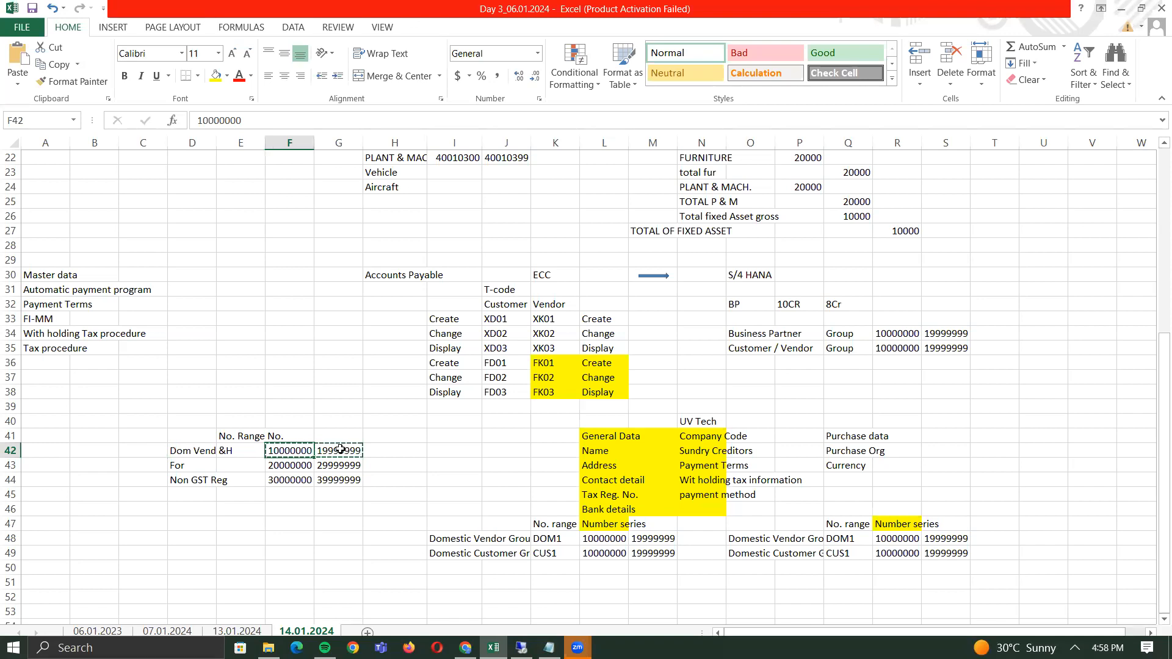
left_click(229, 450)
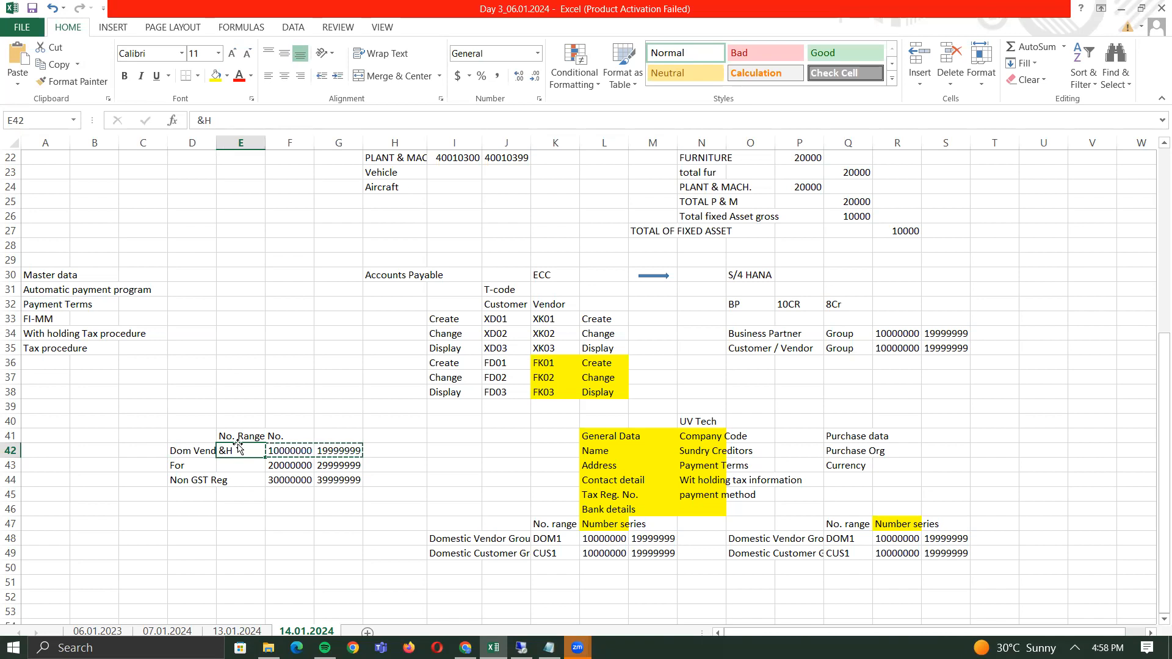
left_click(182, 455)
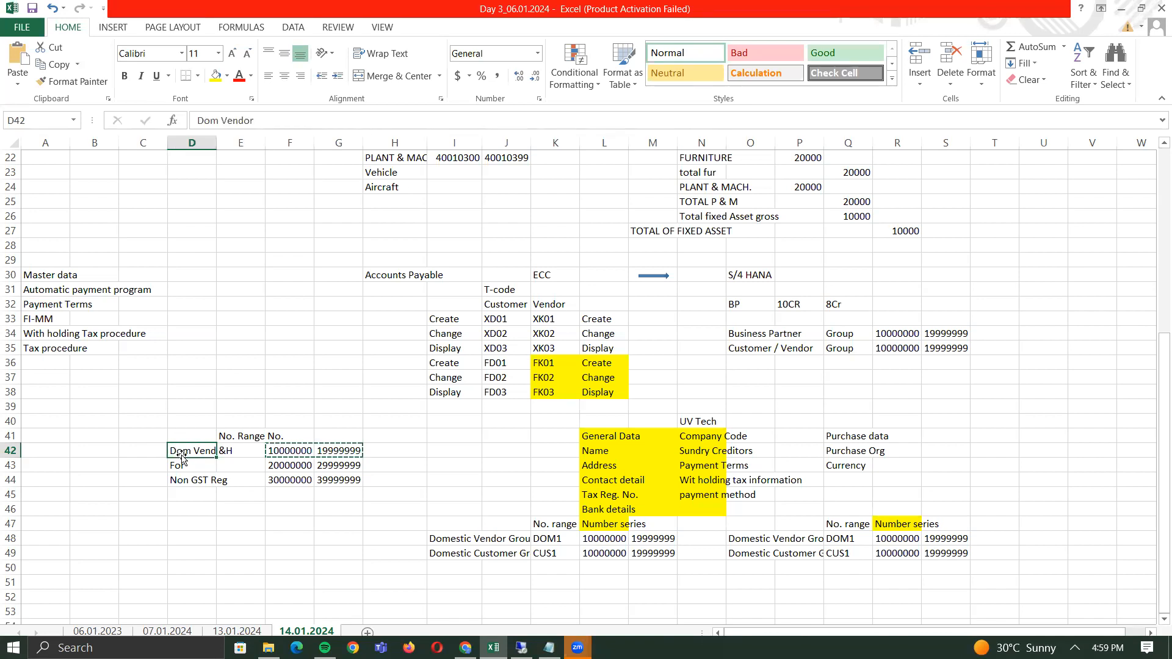
left_click(255, 451)
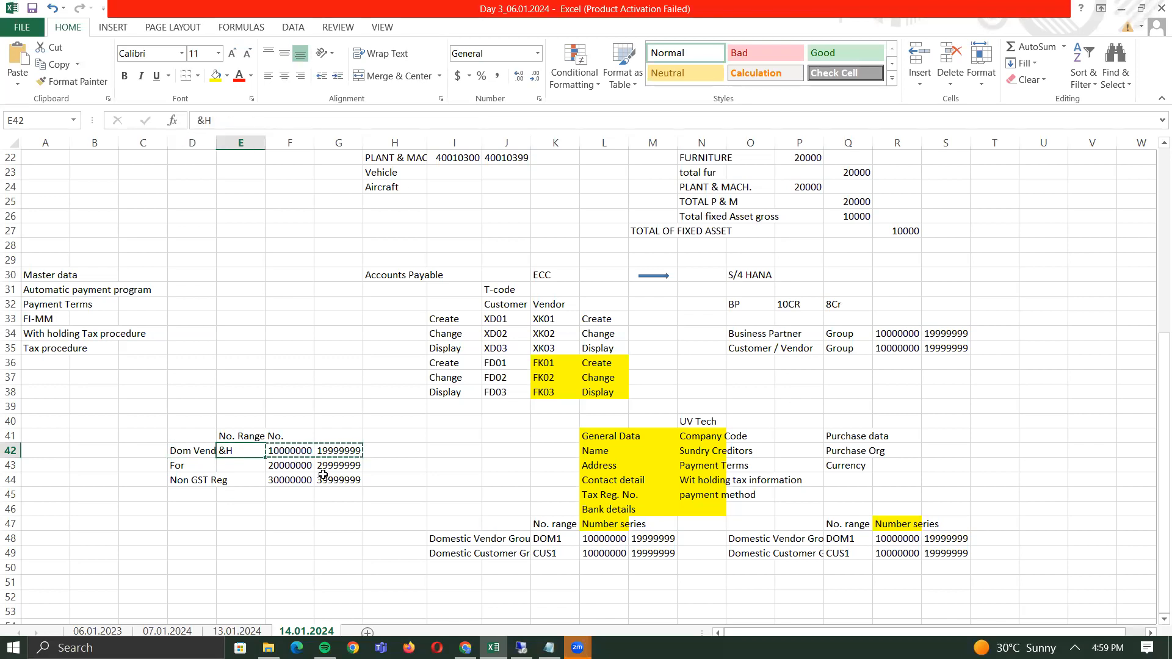
key("Escape")
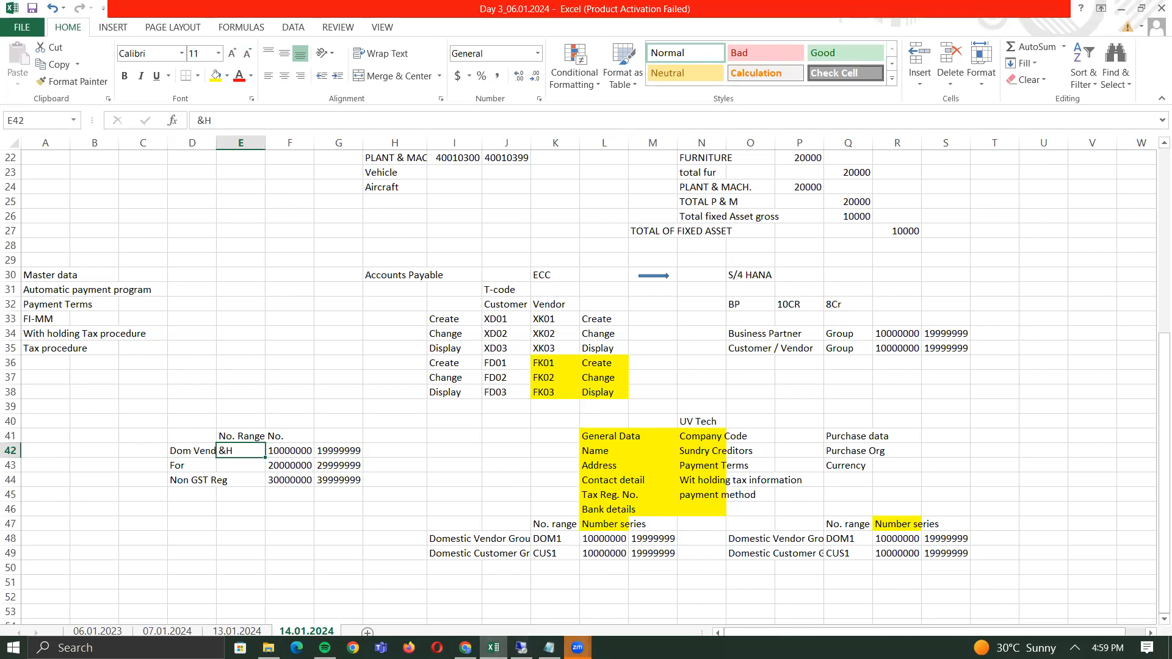
key("alt+Tab")
key("alt+Tab")
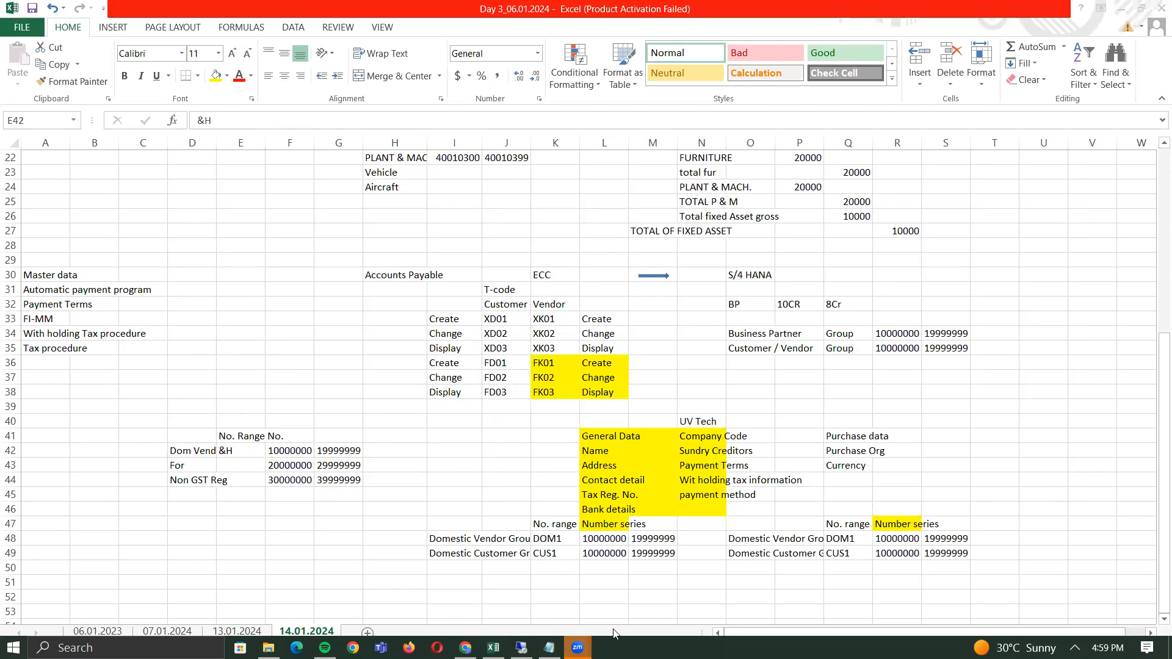
key("alt+Tab")
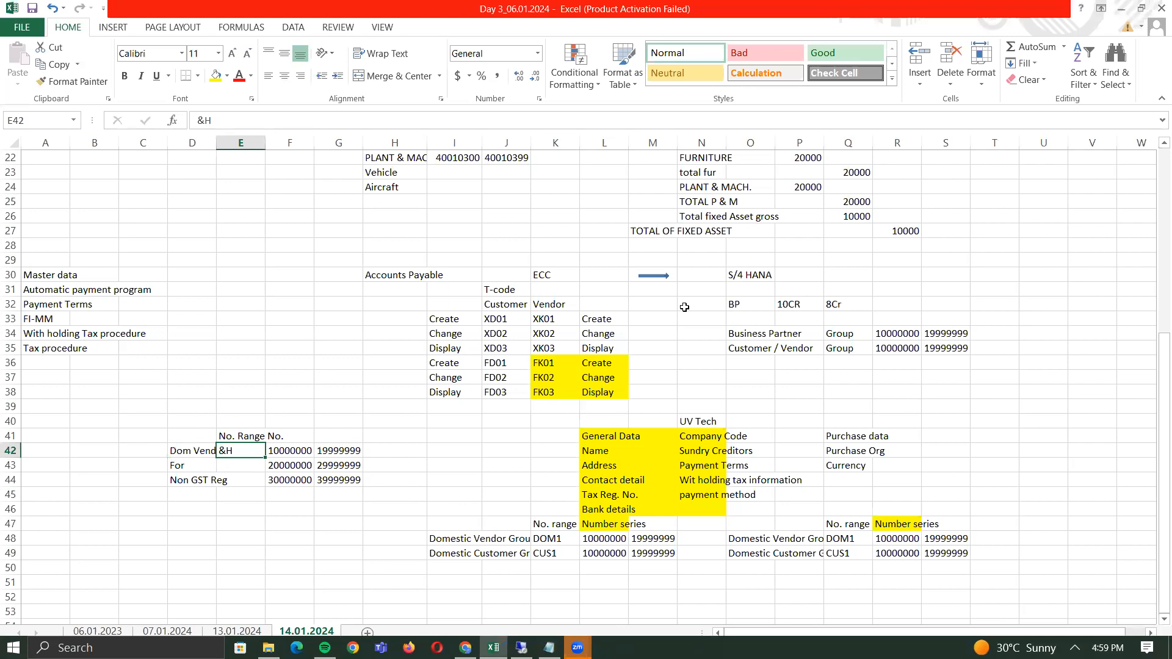
- Review the Customer/Vendor (O35) and Business Partner (O34) notes and the ECC-to-S/4 HANA arrow, then return to SAP
left_click(746, 350)
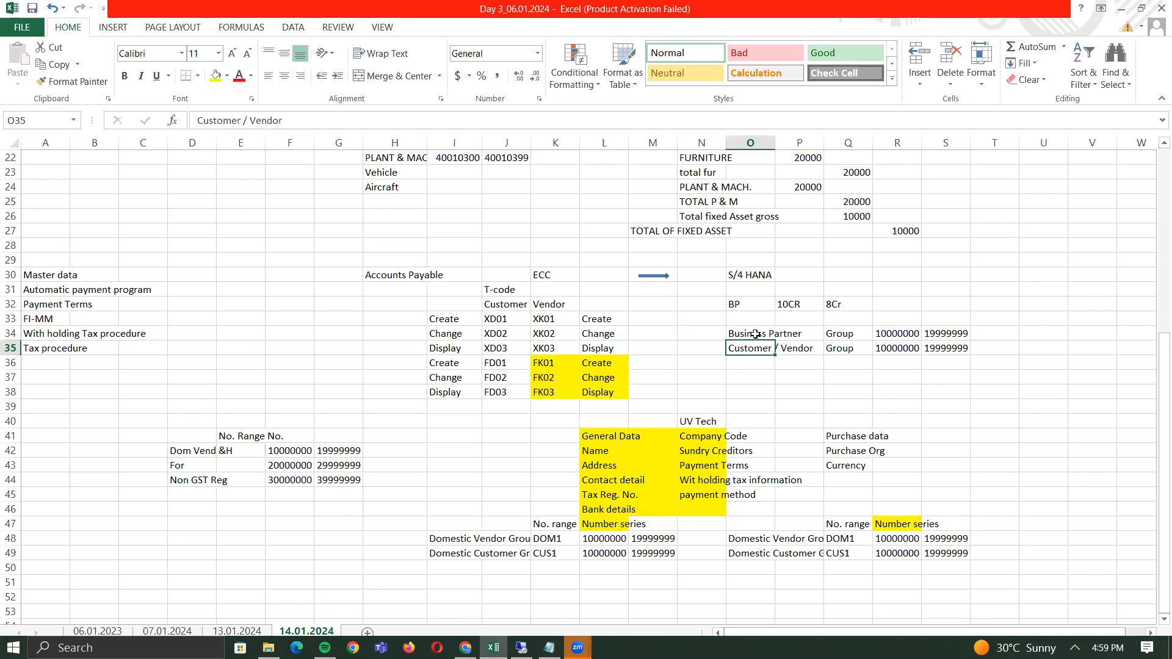
left_click(756, 334)
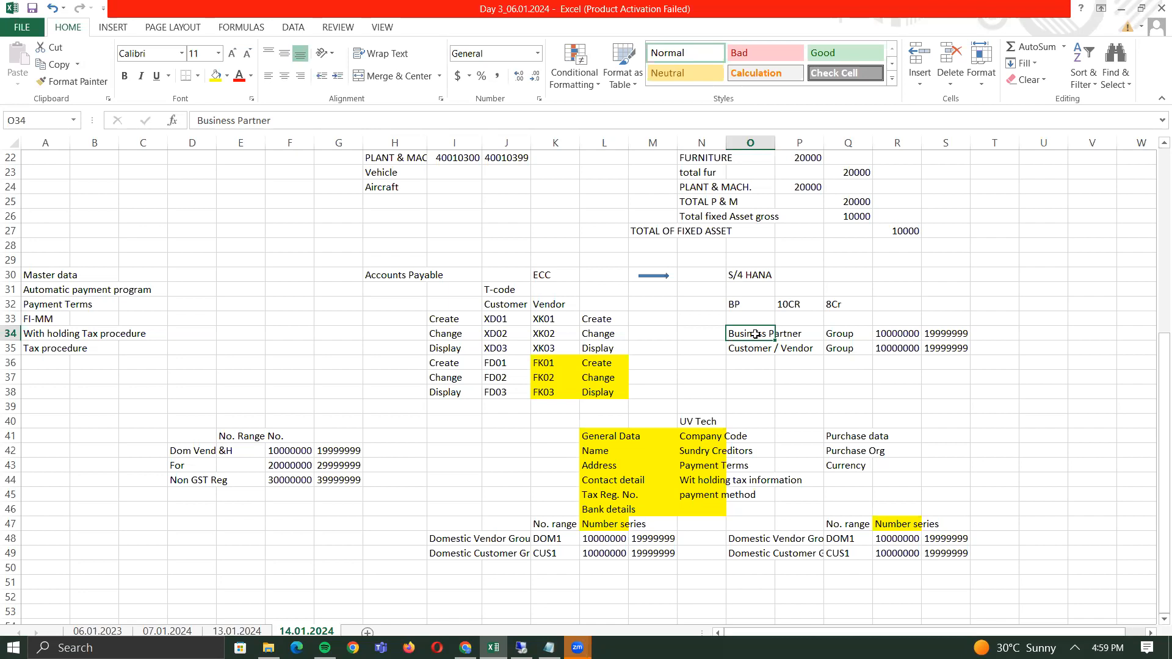
left_click(642, 275)
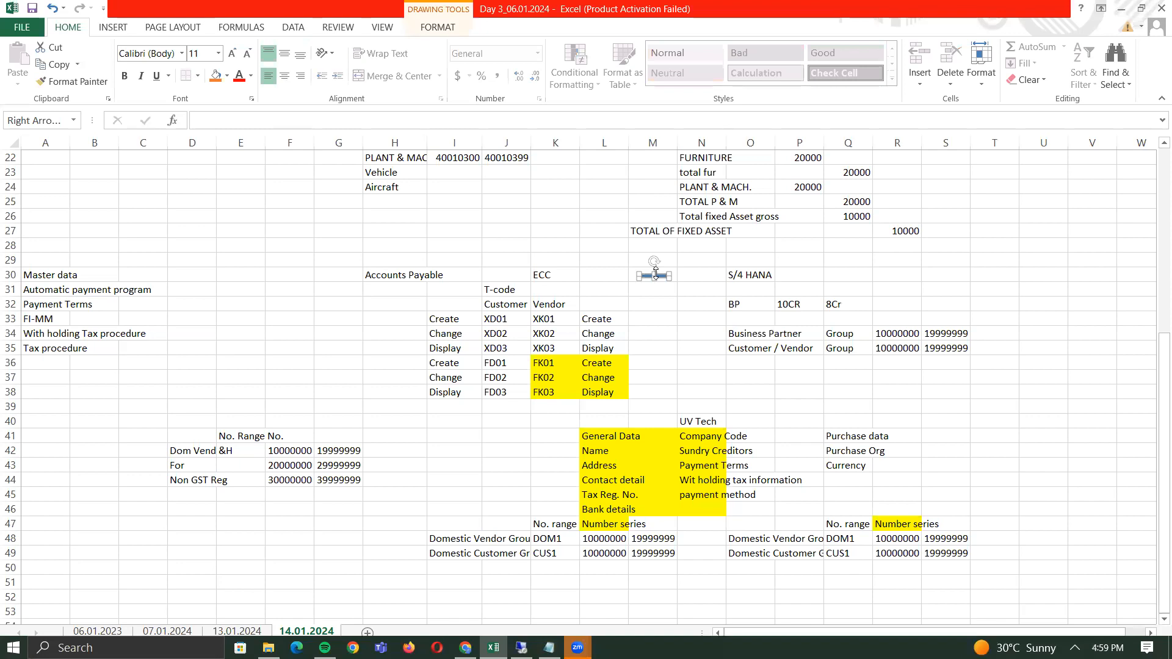
left_click(693, 281)
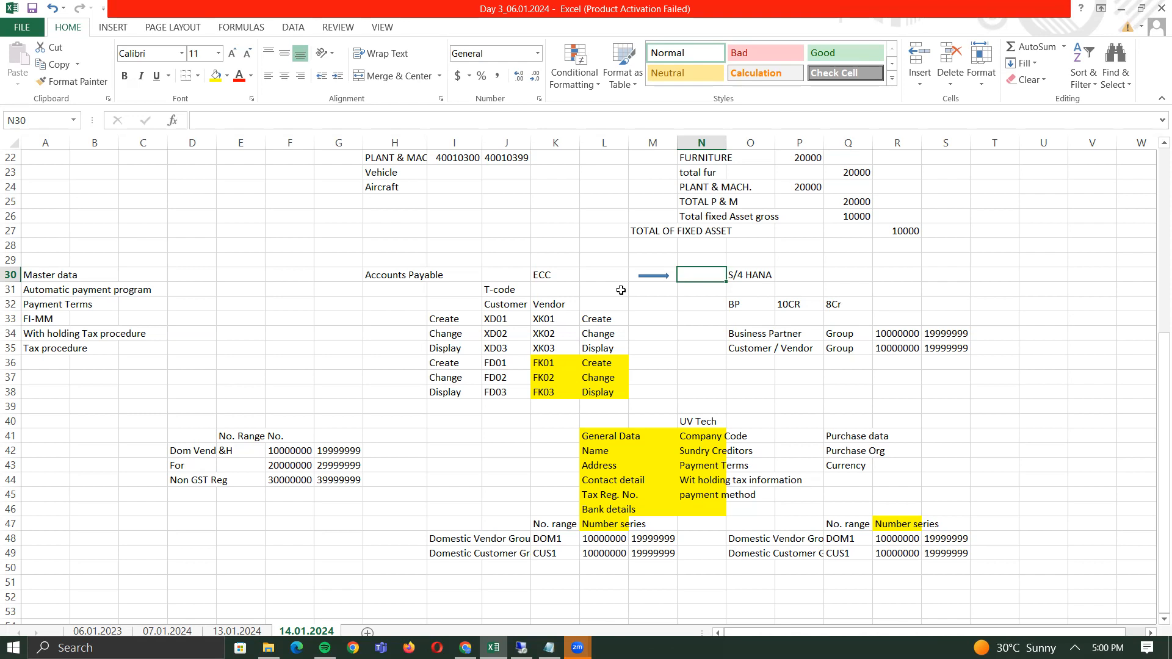
key("alt+Tab")
key("alt+Tab")
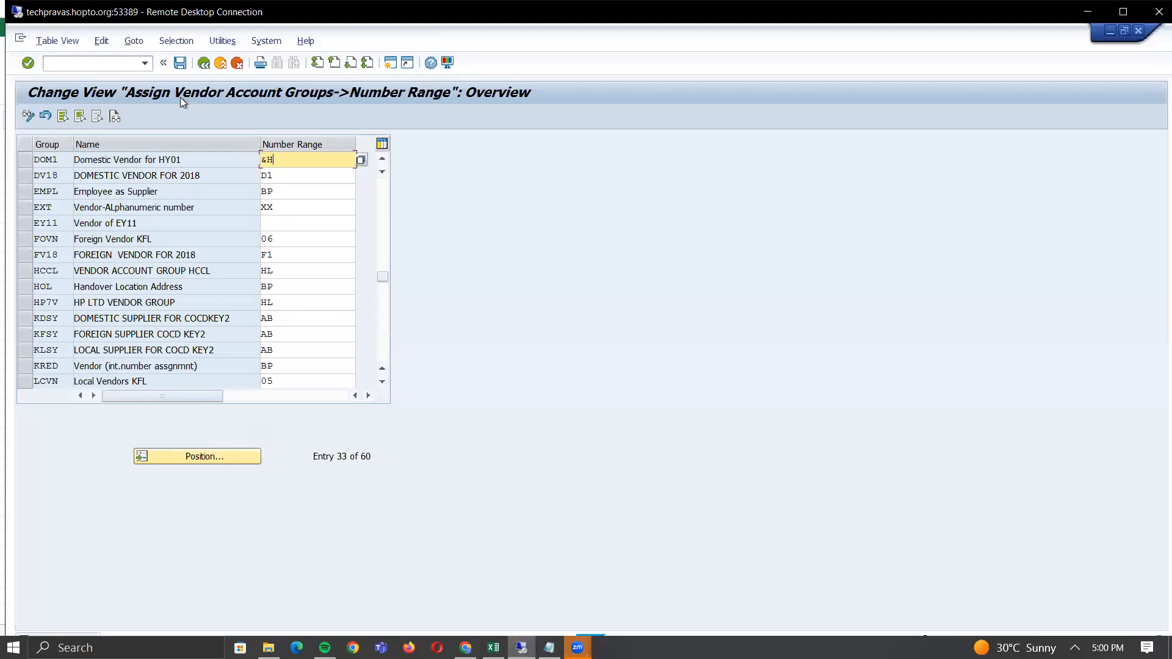
- Collapse the Financial Accounting supplier branches in the IMG tree and expand Cross-Application Components
left_click(203, 63)
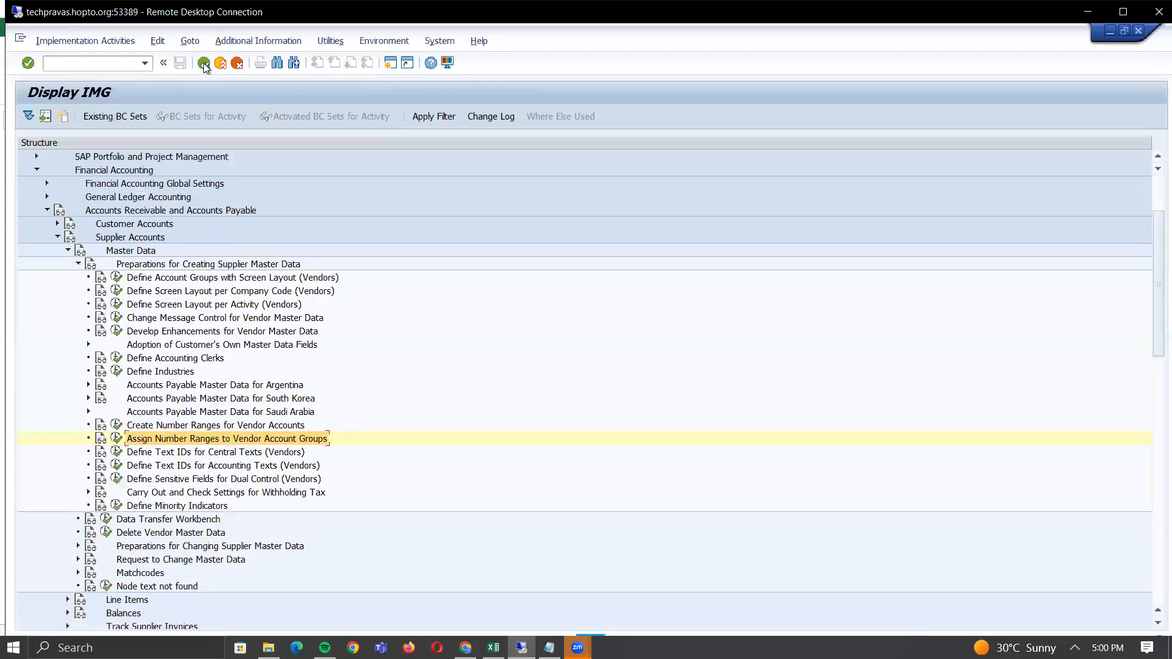
left_click(79, 264)
left_click(67, 251)
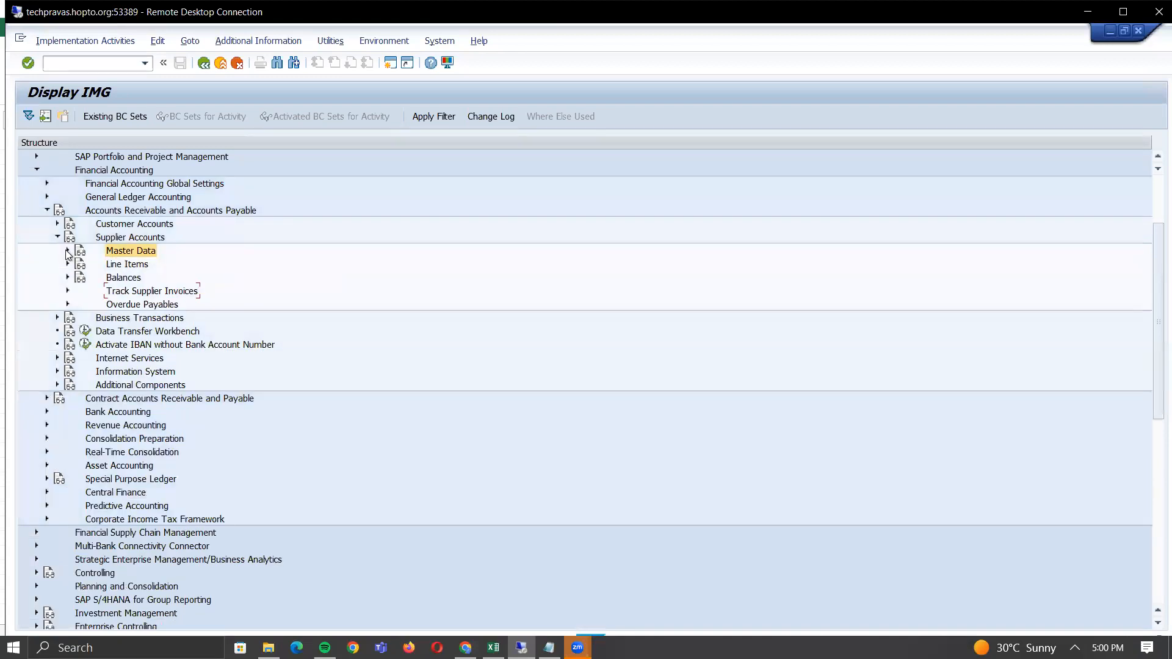
left_click(57, 238)
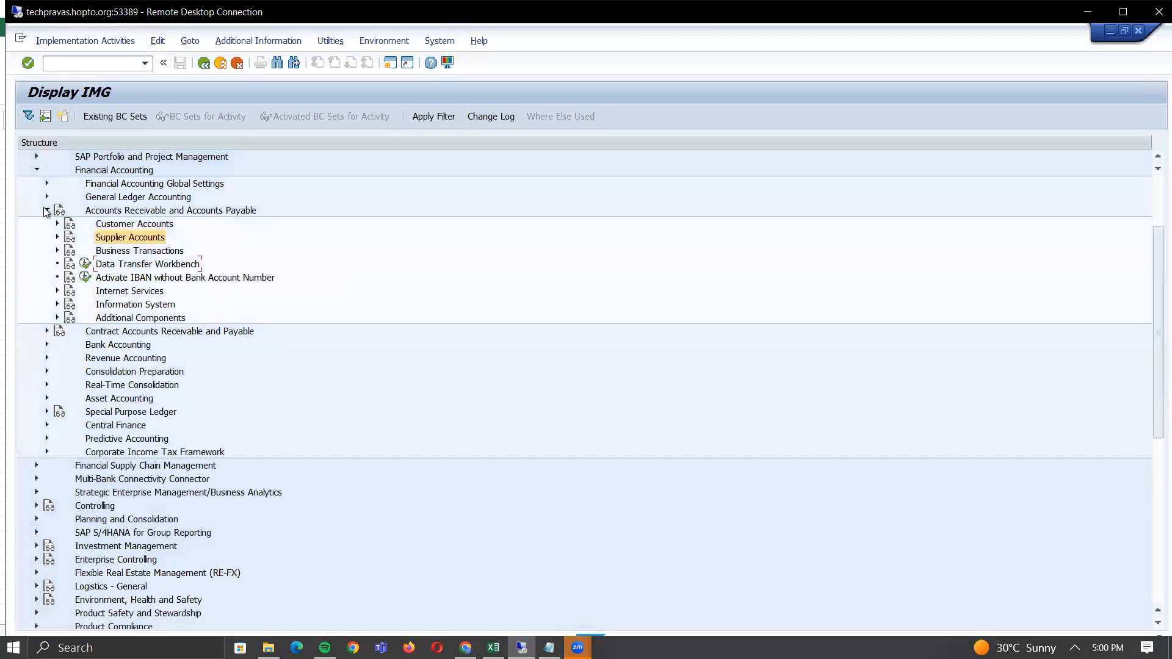
left_click(46, 211)
left_click(36, 170)
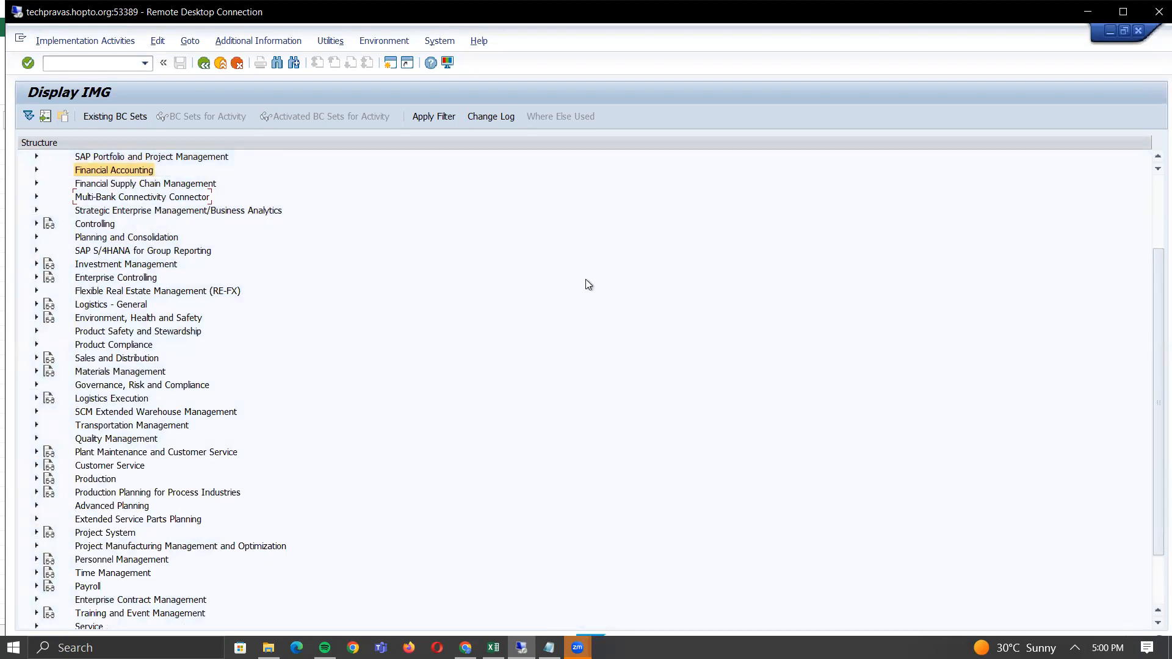
scroll(1148, 185, "up", 3)
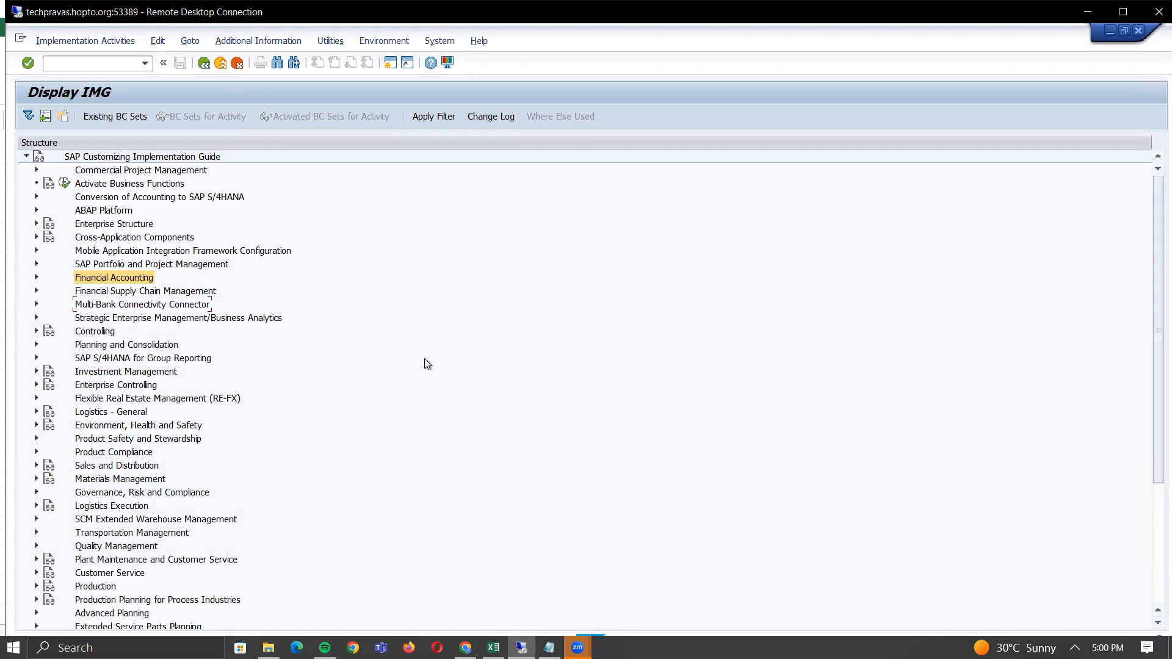
left_click(36, 238)
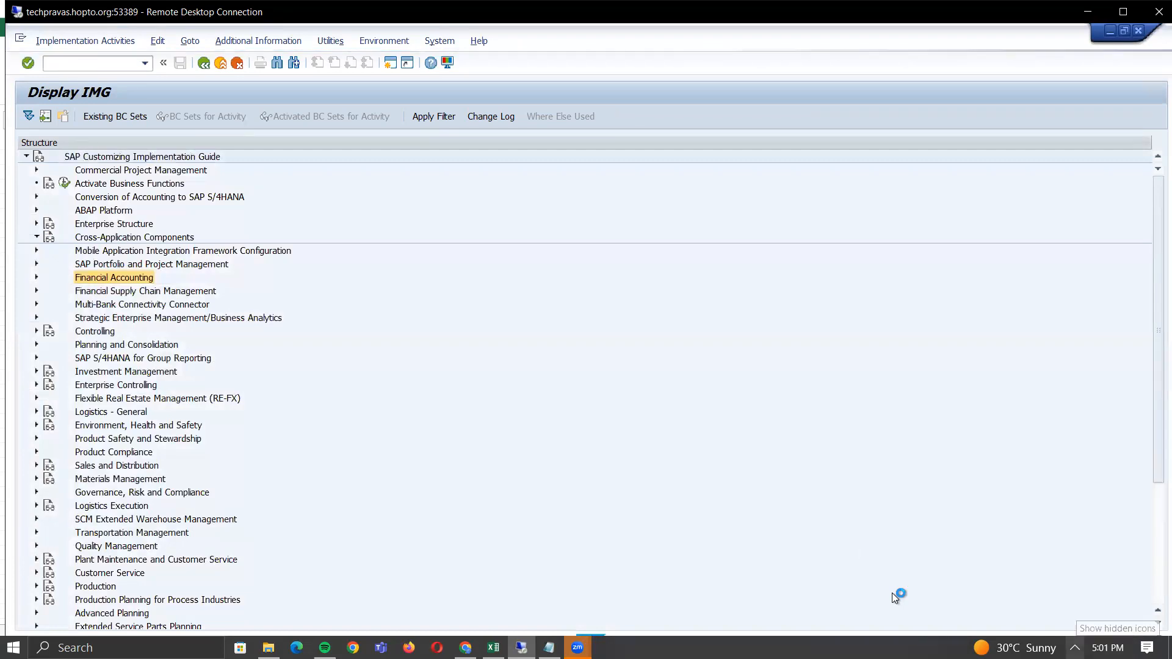
- Expand General Application Functions and scroll through its sub-areas down to Generic SAP Business Suite Functions
left_click(1074, 648)
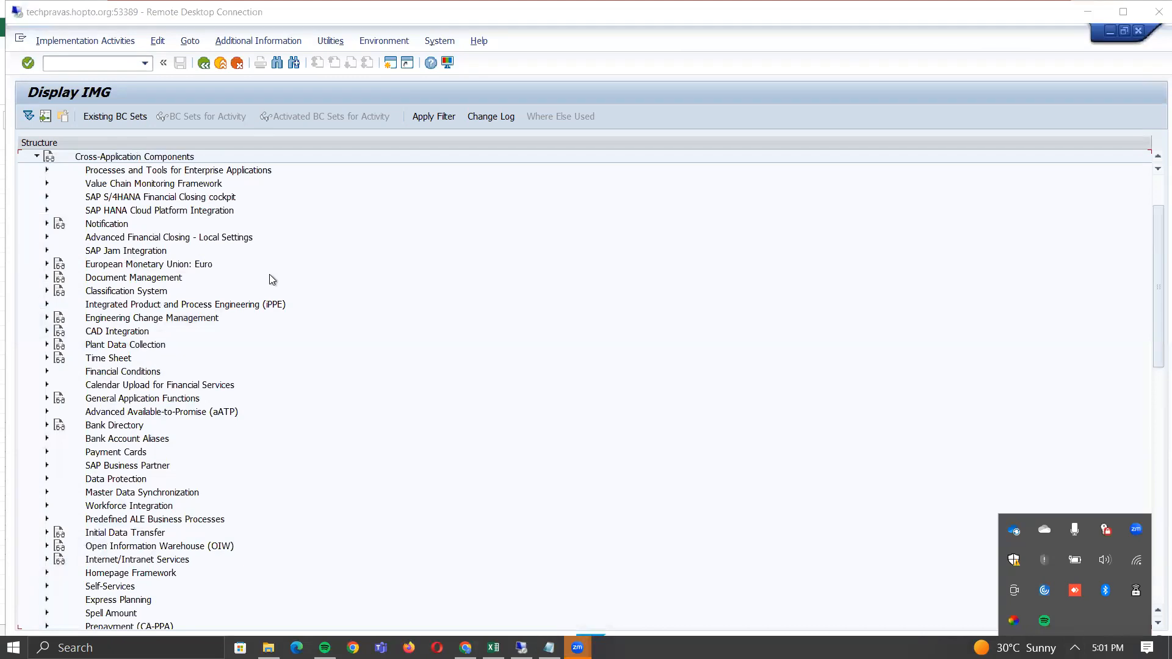
scroll(270, 280, "down", 4)
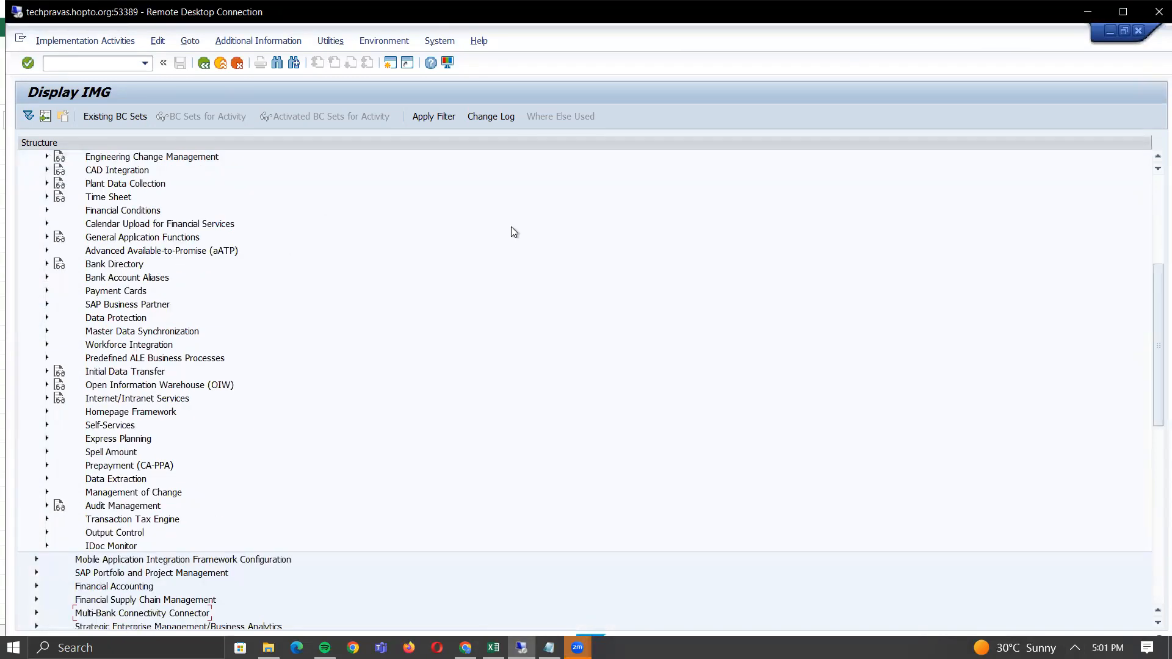
scroll(1151, 196, "up", 6)
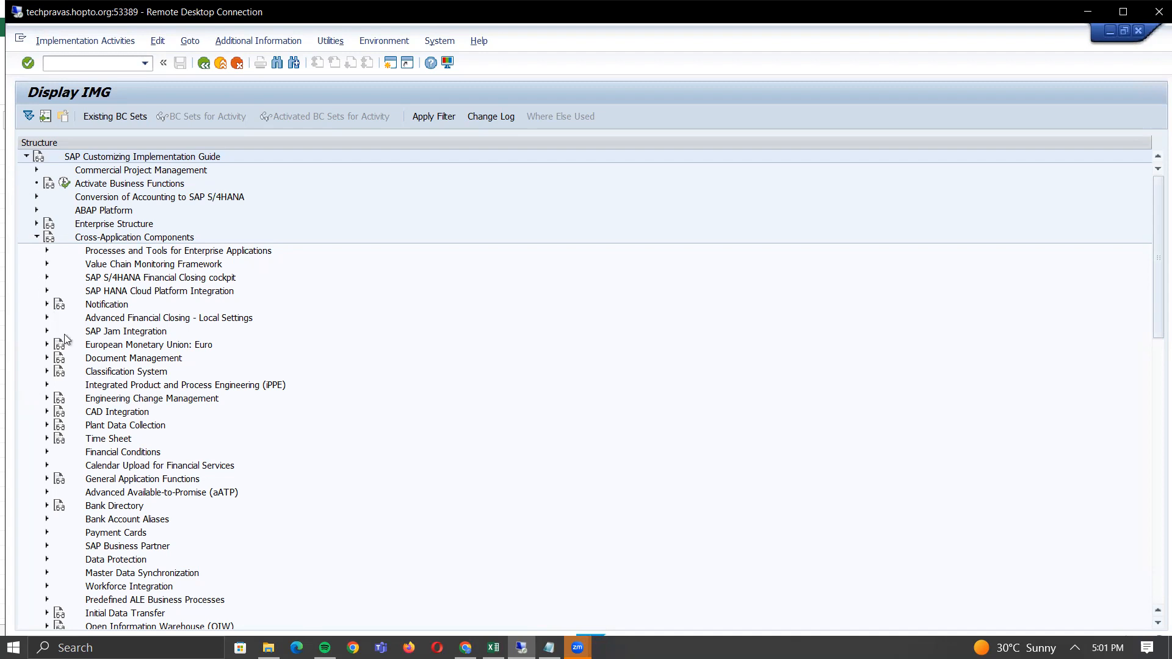
left_click(47, 479)
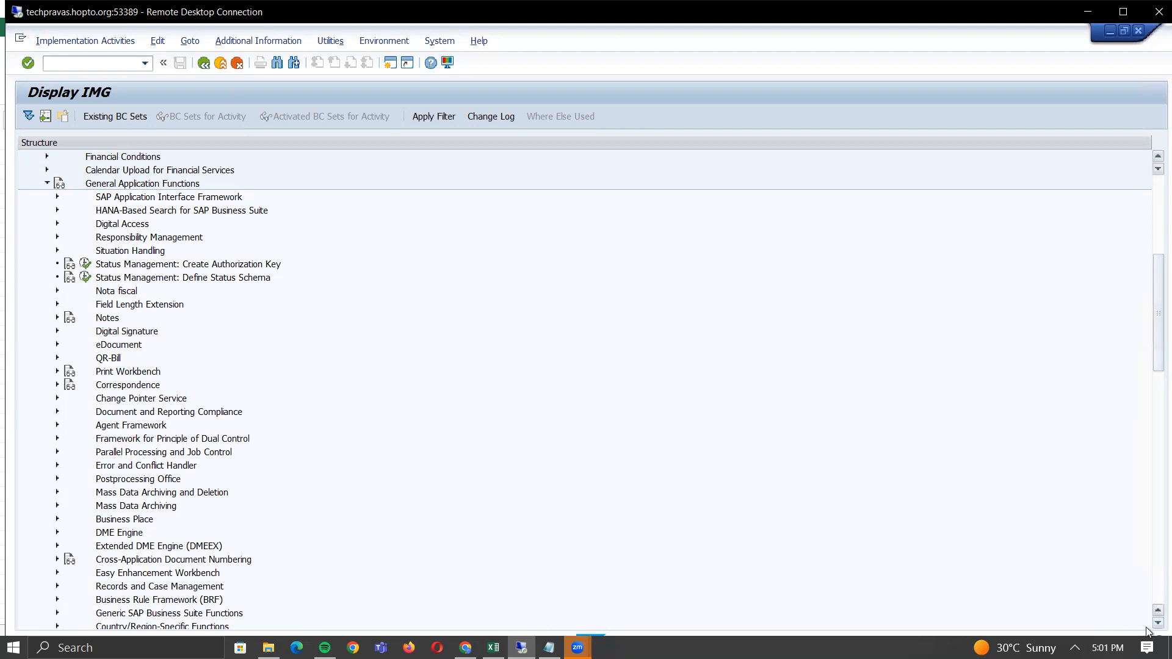
scroll(1150, 629, "down", 5)
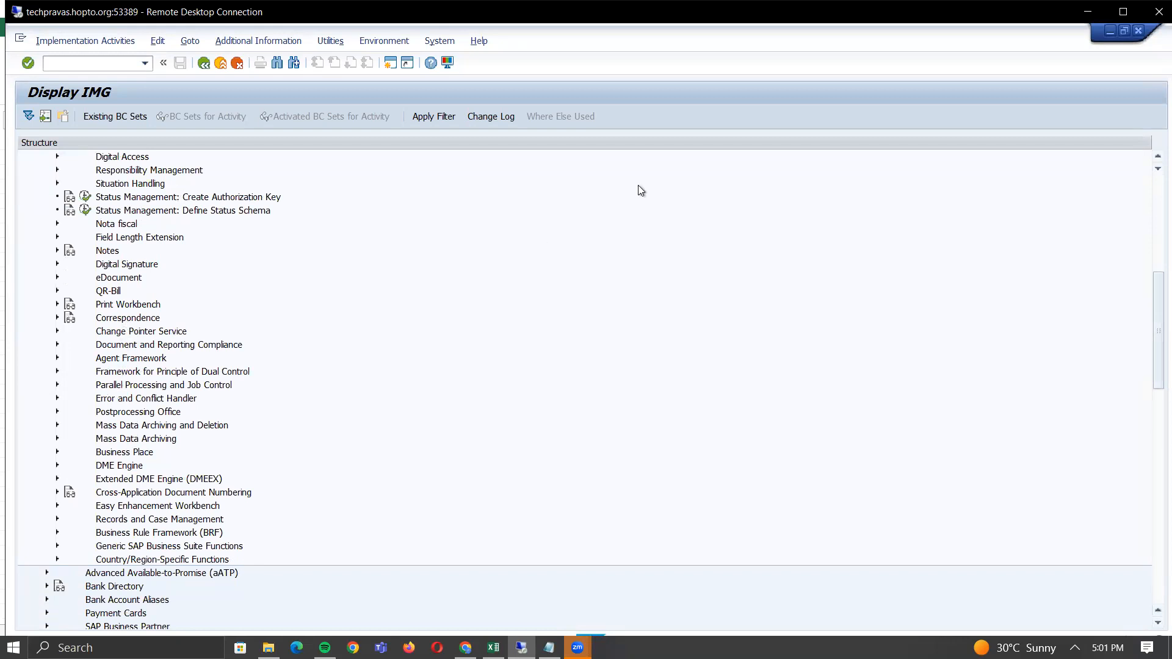
left_click(1151, 158)
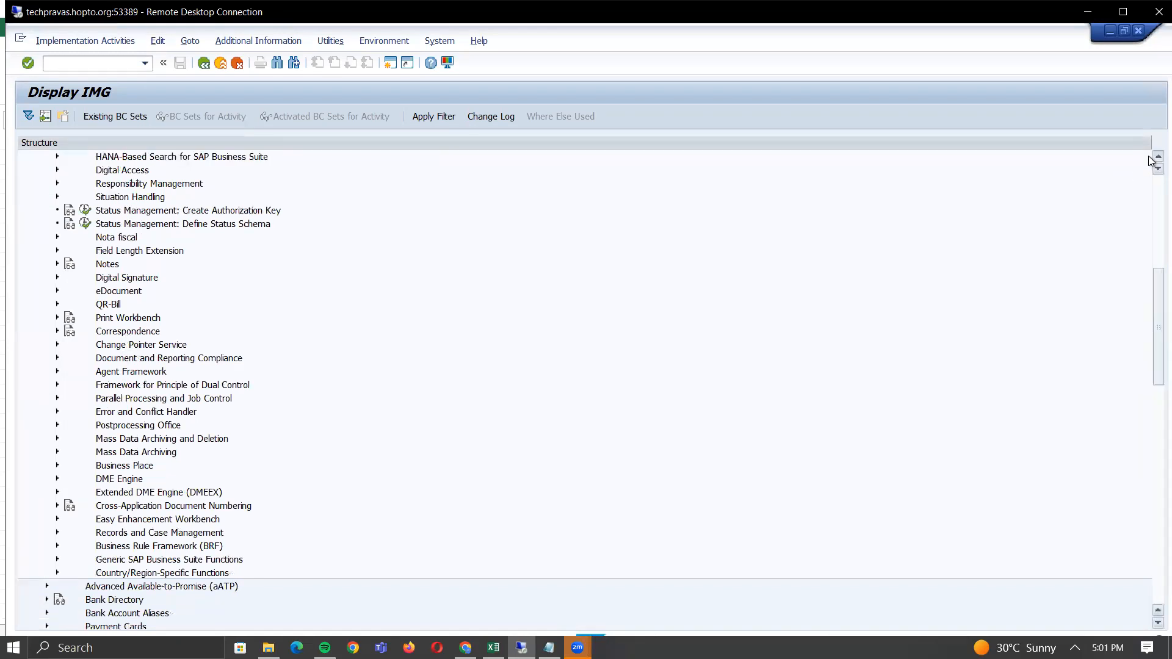
left_click(1151, 158)
left_click(1151, 159)
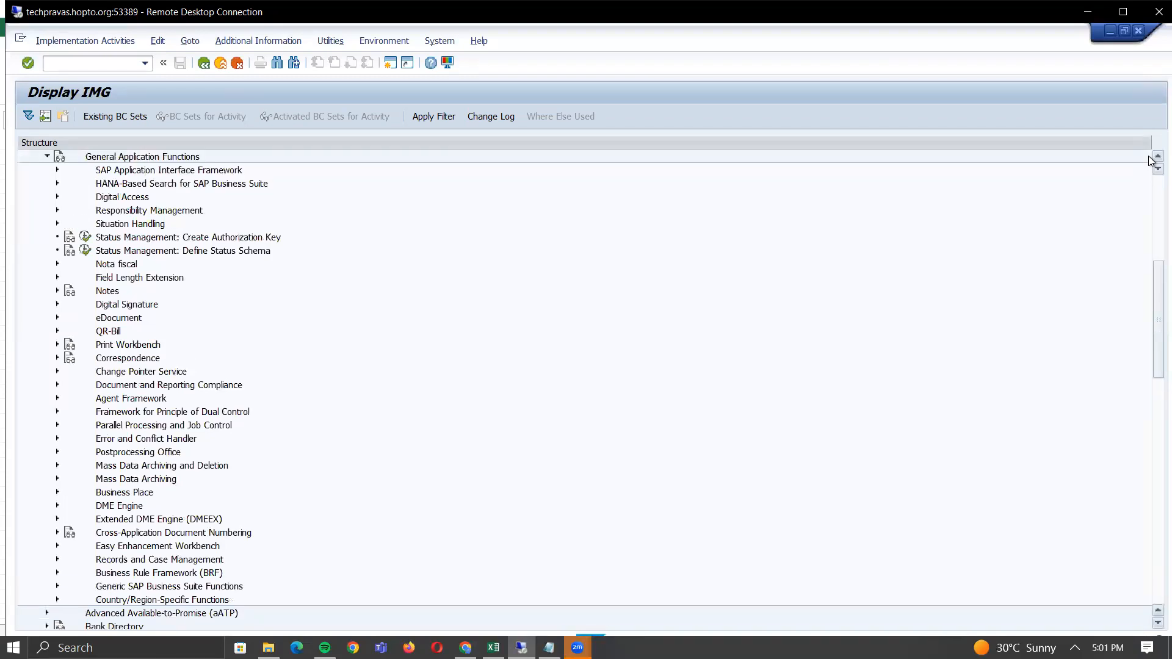
left_click(1151, 158)
left_click(1152, 158)
left_click(1152, 159)
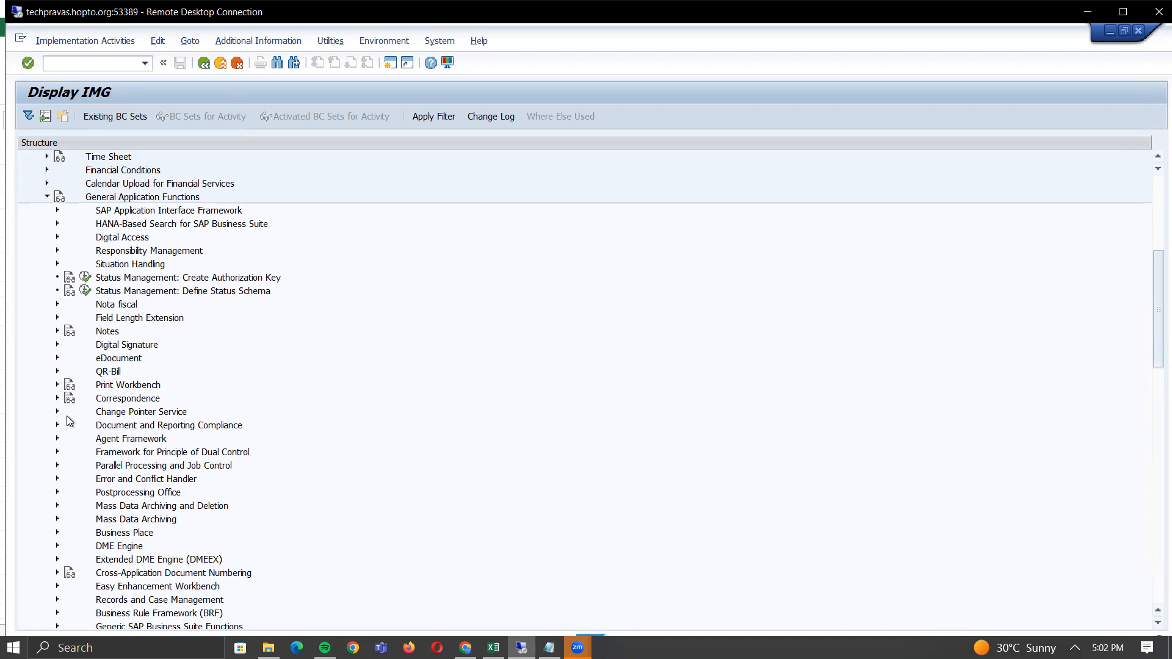
- Expand Postprocessing Office > Business Processes and open Activate Creation of Postprocessing Orders
left_click(57, 493)
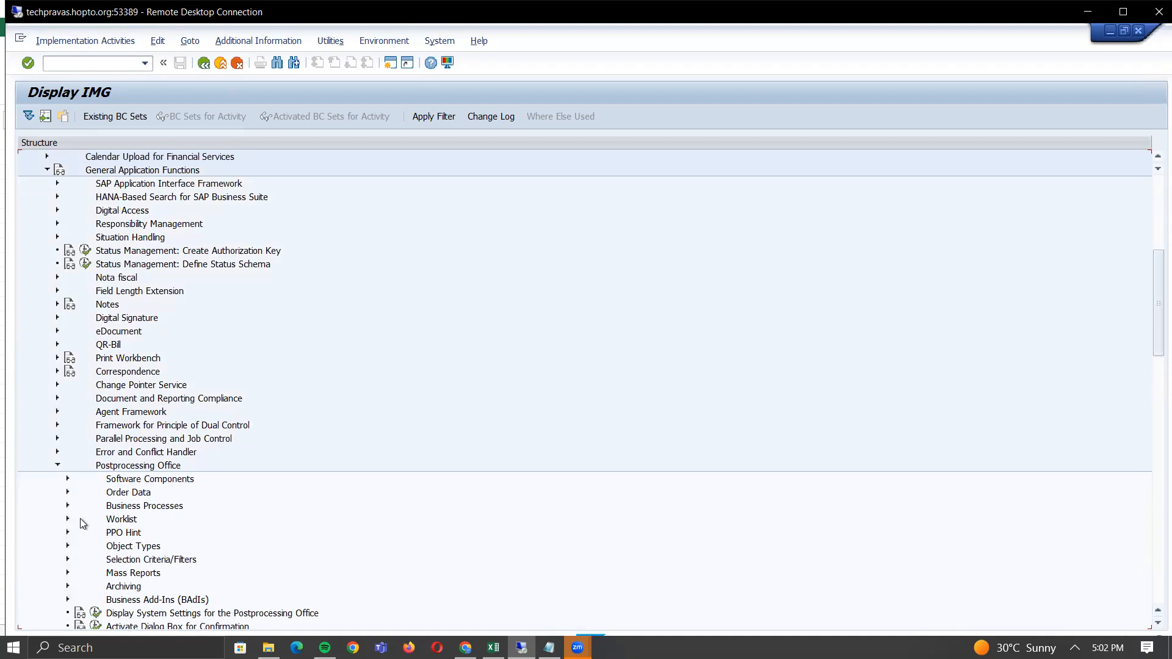
left_click(68, 507)
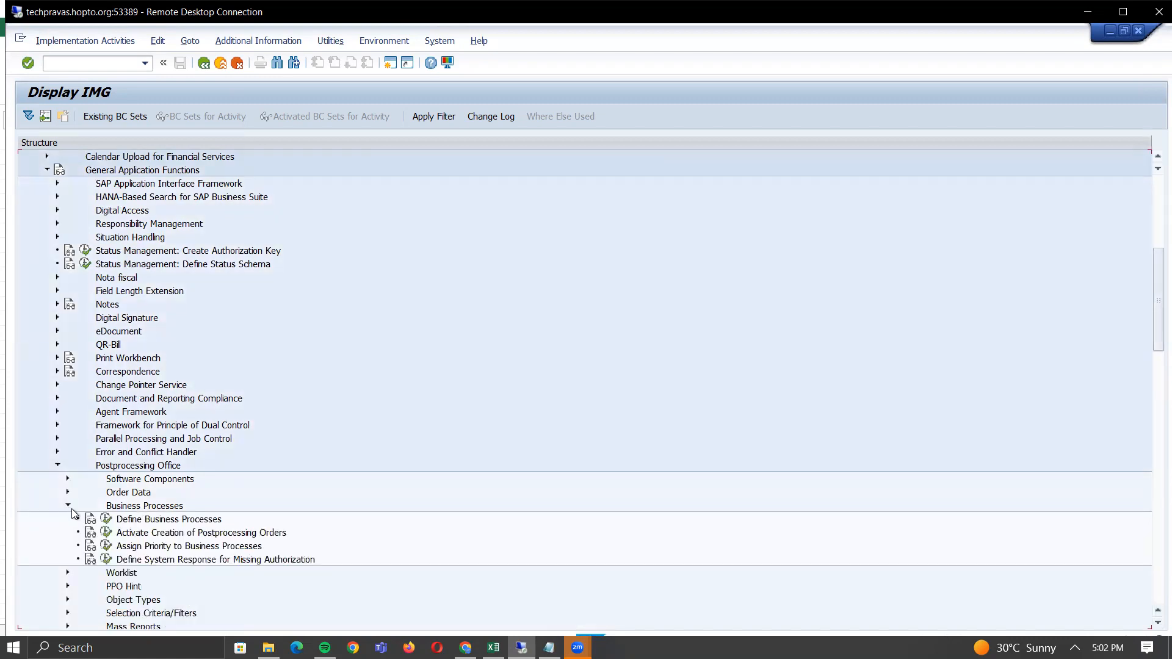
left_click(105, 534)
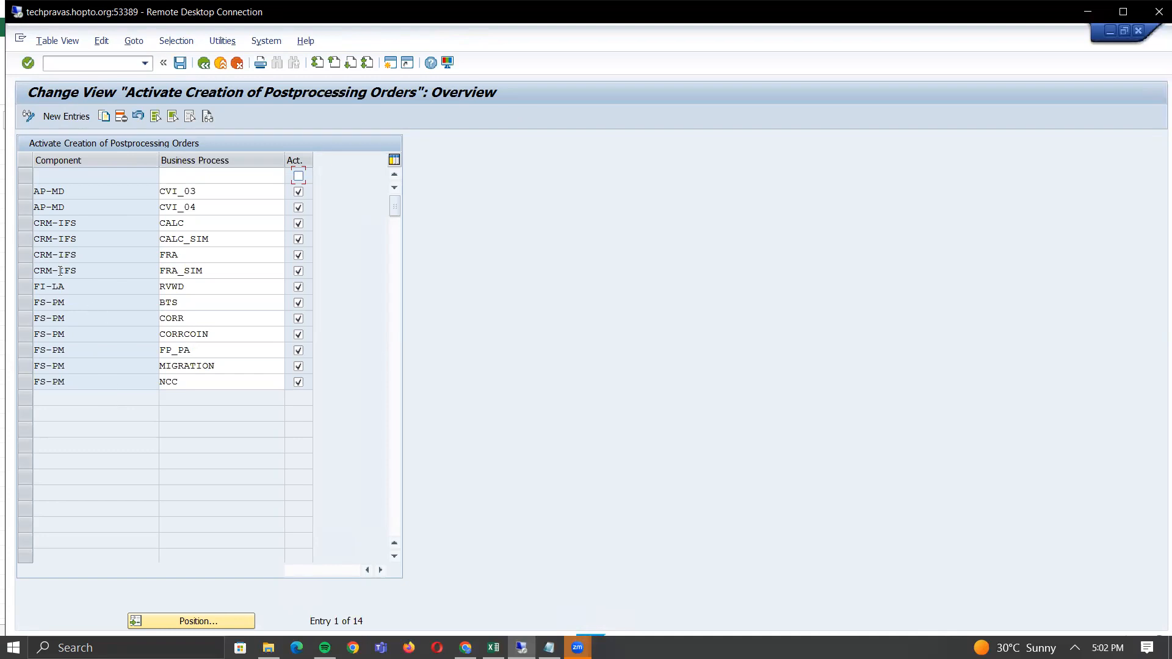
- Inspect the AP-MD component and CVI_03 business process values, then return to the IMG tree
left_click(27, 192)
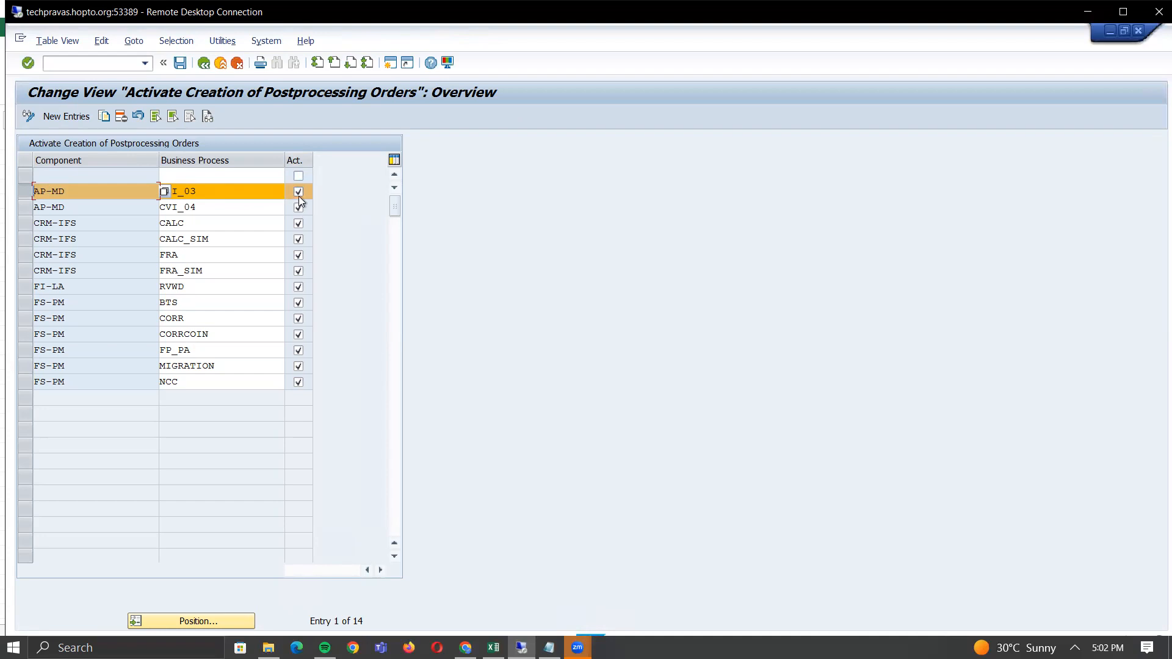
left_click(204, 193)
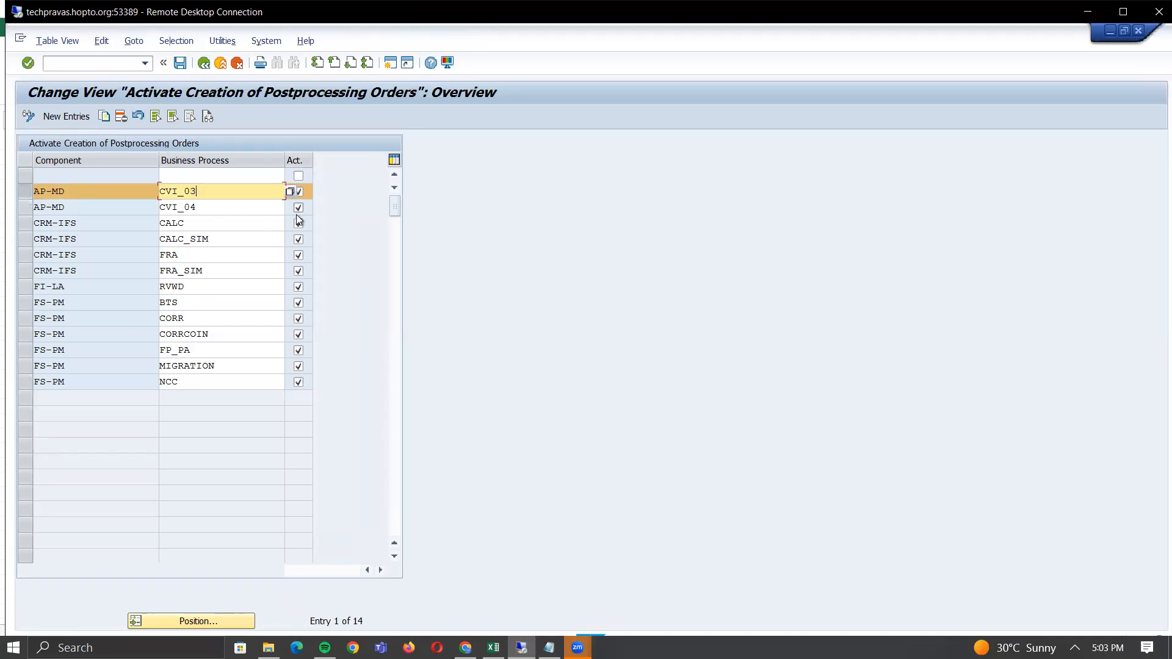
left_click(24, 189)
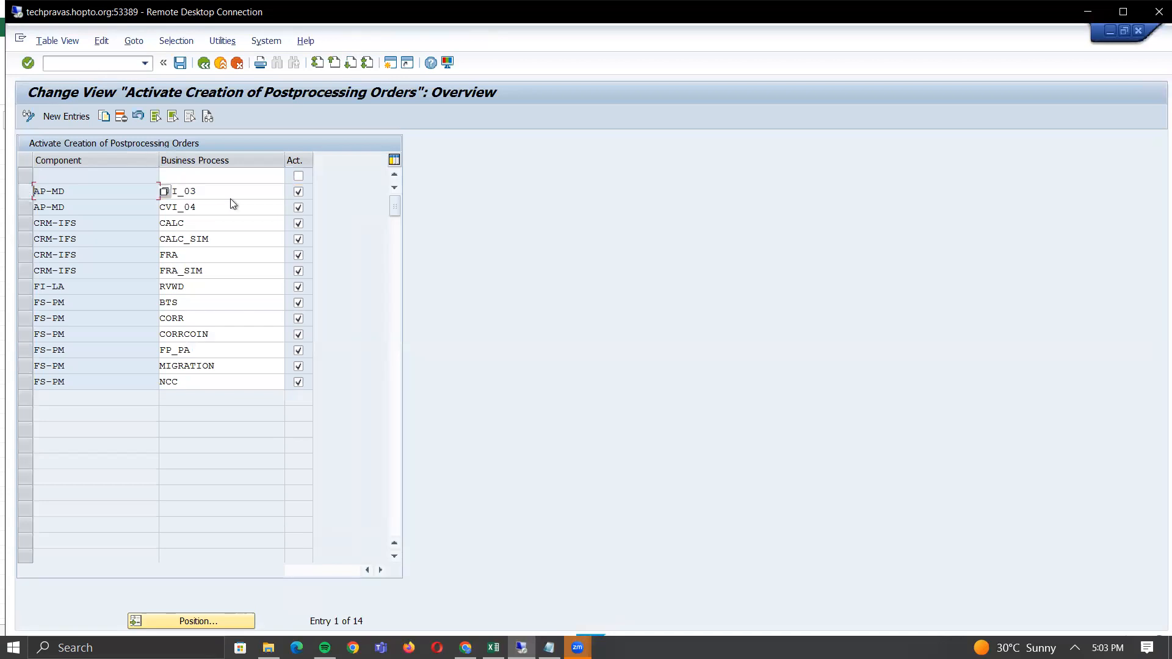
left_click(204, 63)
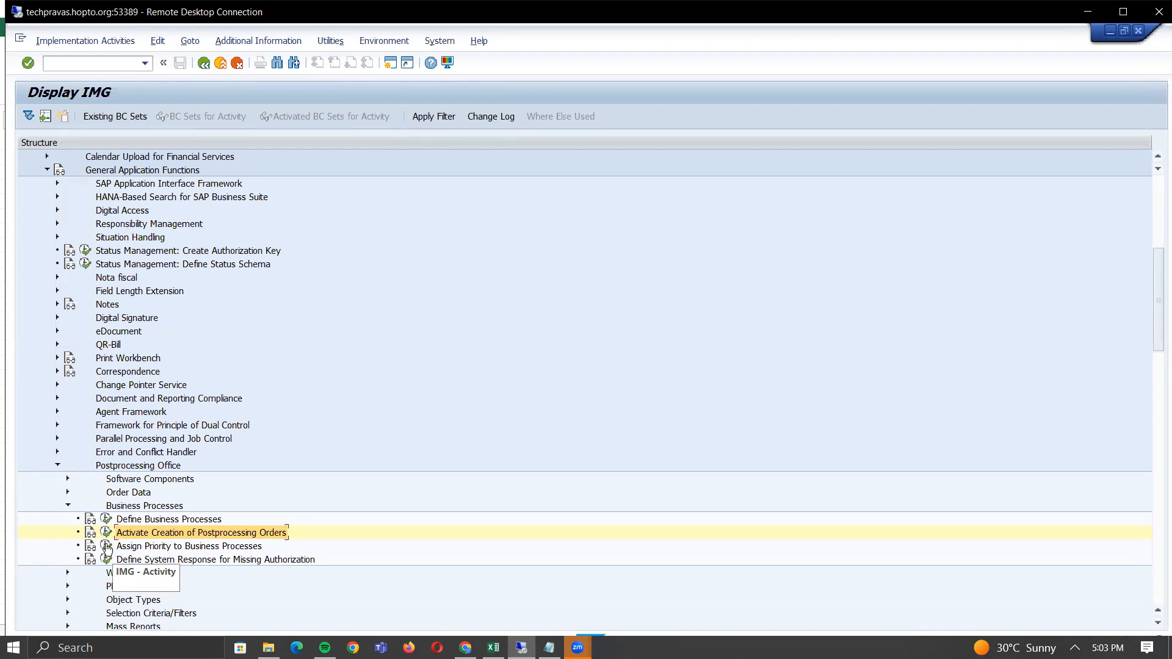
- Collapse the postprocessing branches, then expand Master Data Synchronization > Synchronization Control
left_click(68, 505)
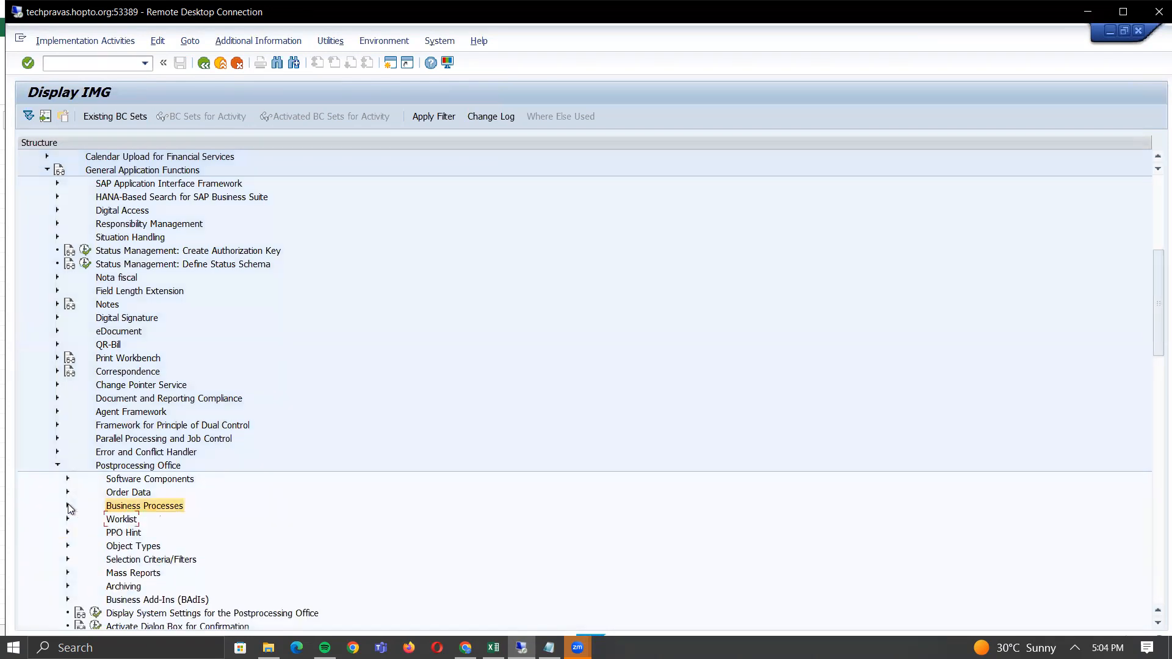
left_click(55, 466)
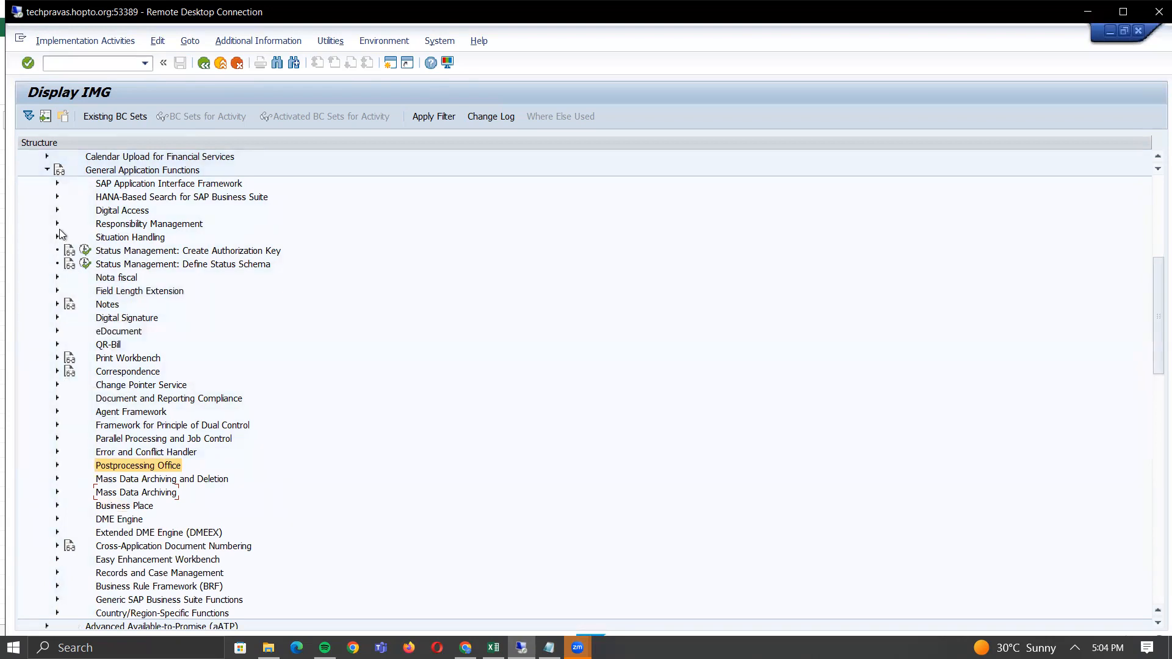
left_click(47, 170)
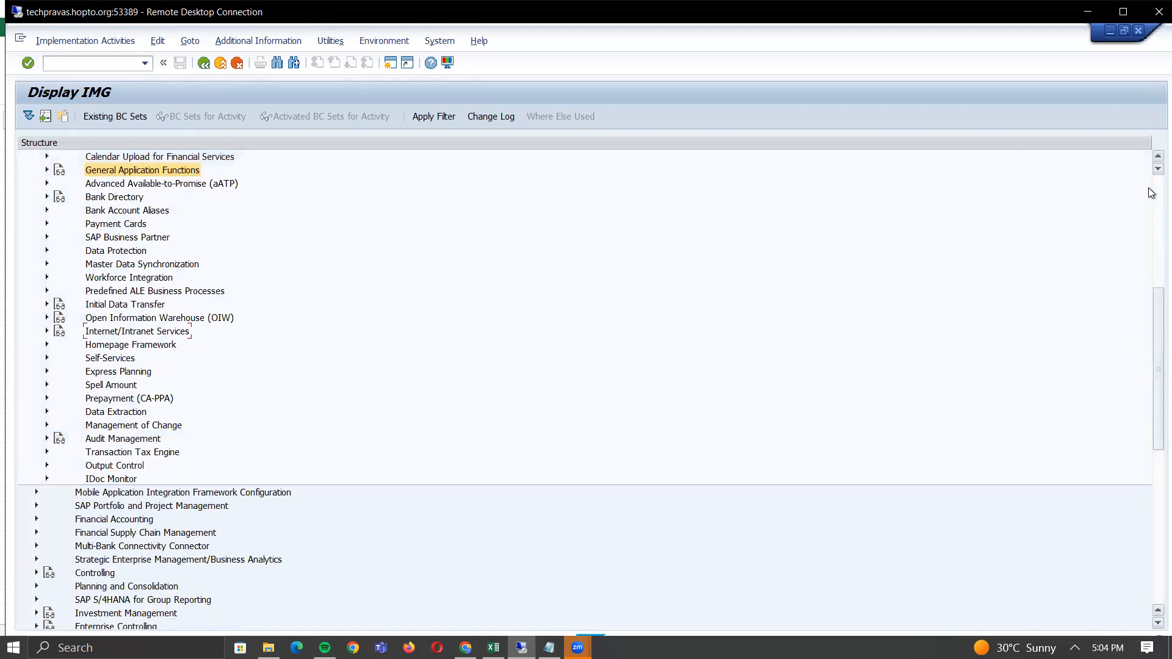
scroll(1149, 188, "up", 8)
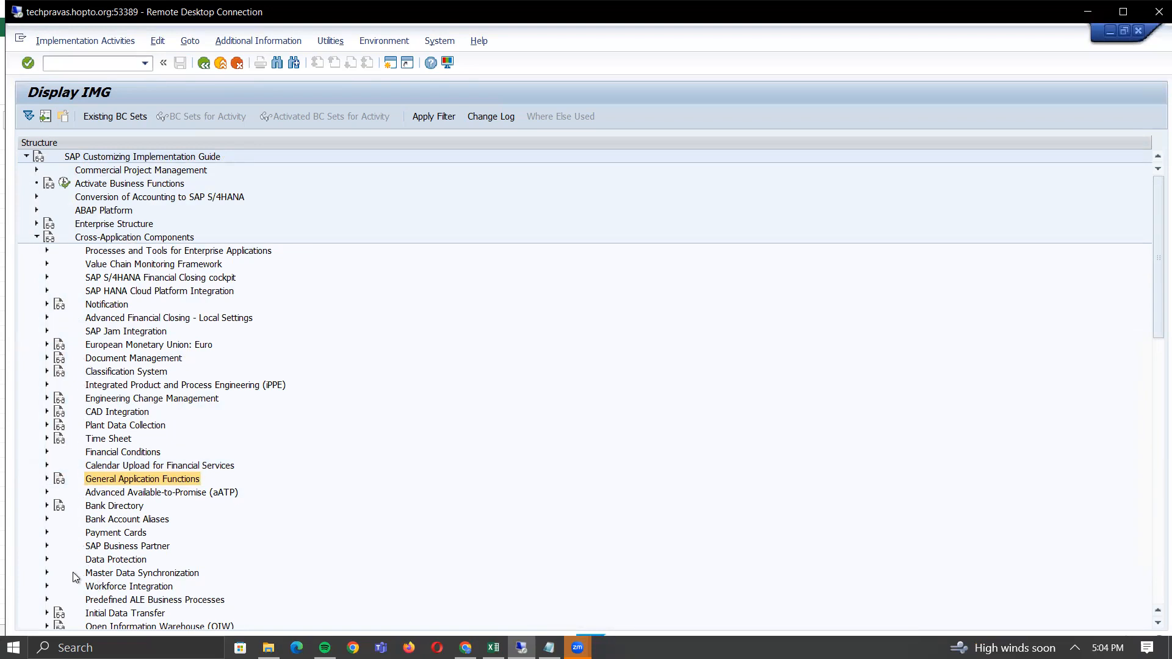
left_click(47, 573)
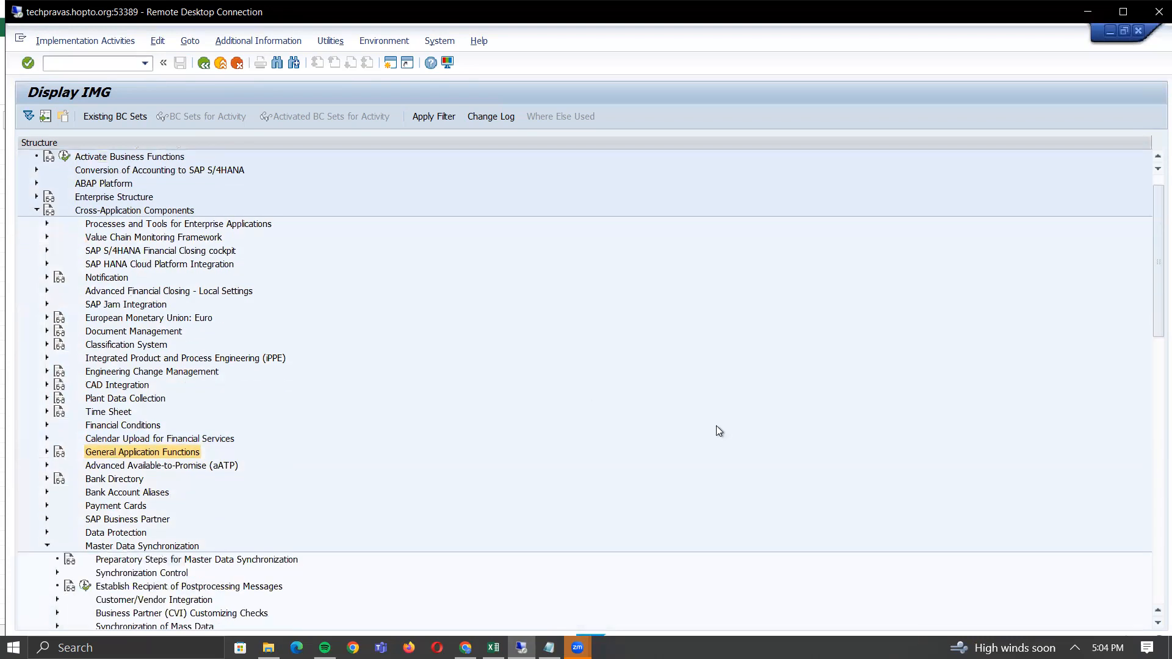
scroll(1150, 624, "down", 4)
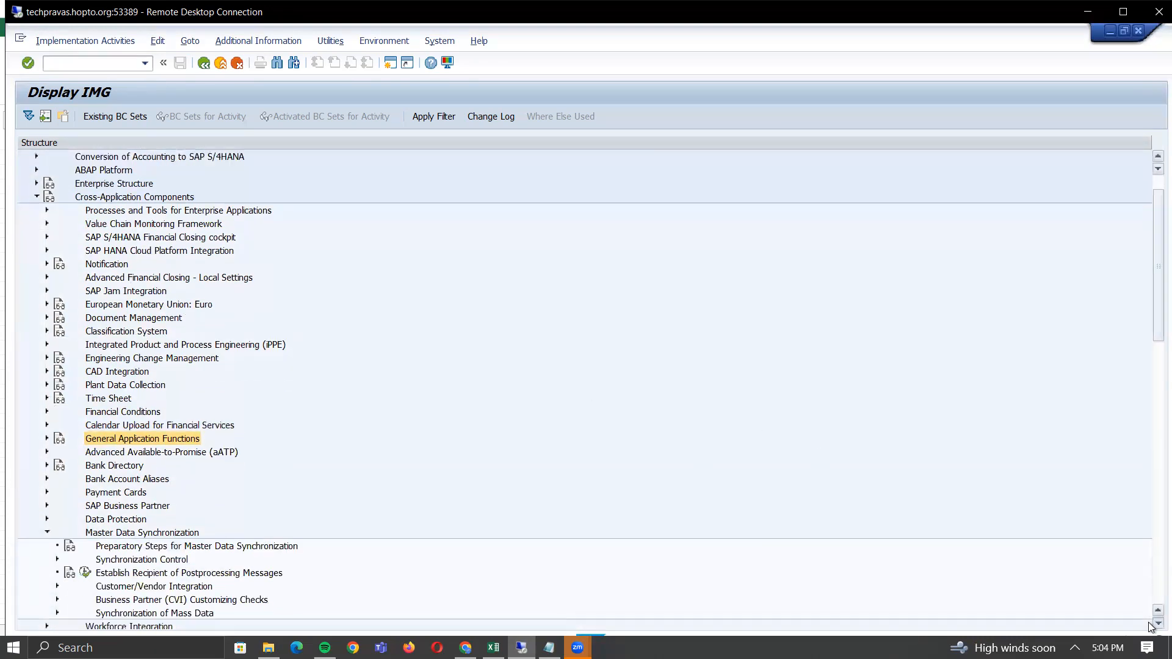
scroll(1149, 626, "down", 8)
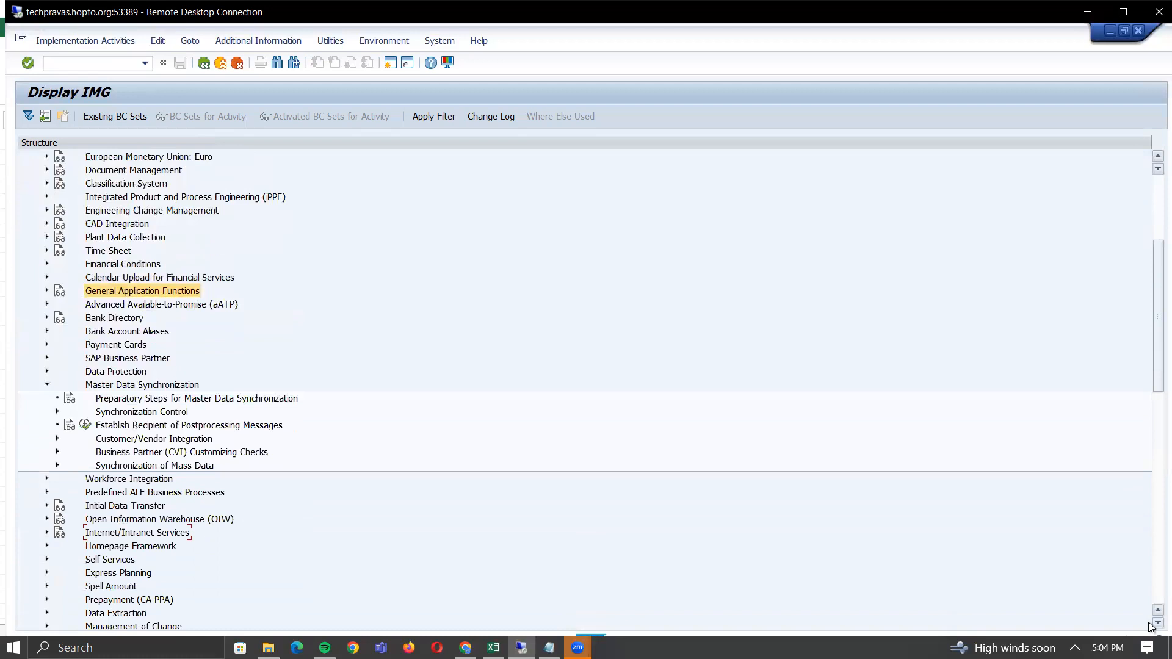
left_click(57, 413)
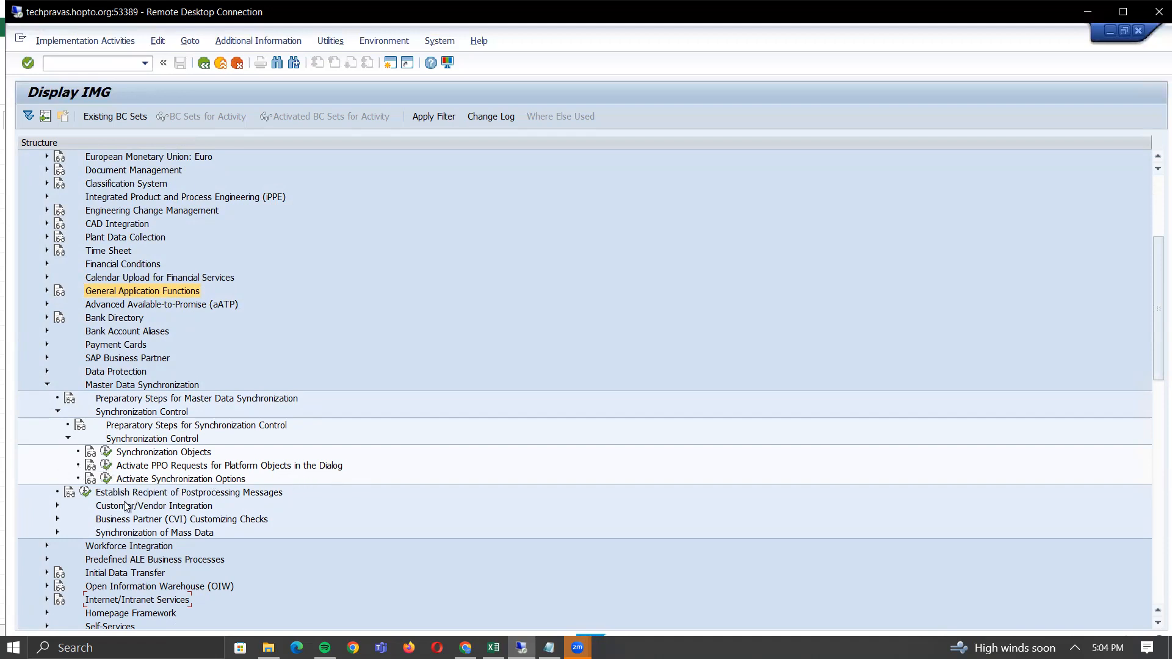
- Open Activate PPO Requests for Platform Objects in the Dialog and confirm BP is PPO active
left_click(107, 466)
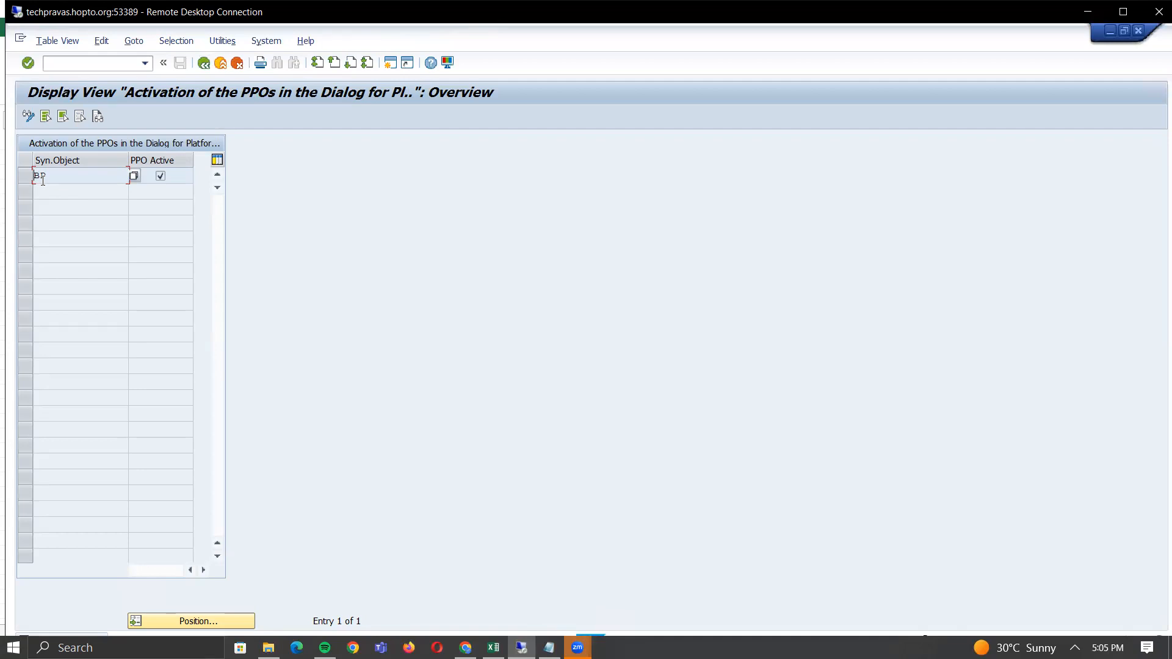
key("alt+Tab")
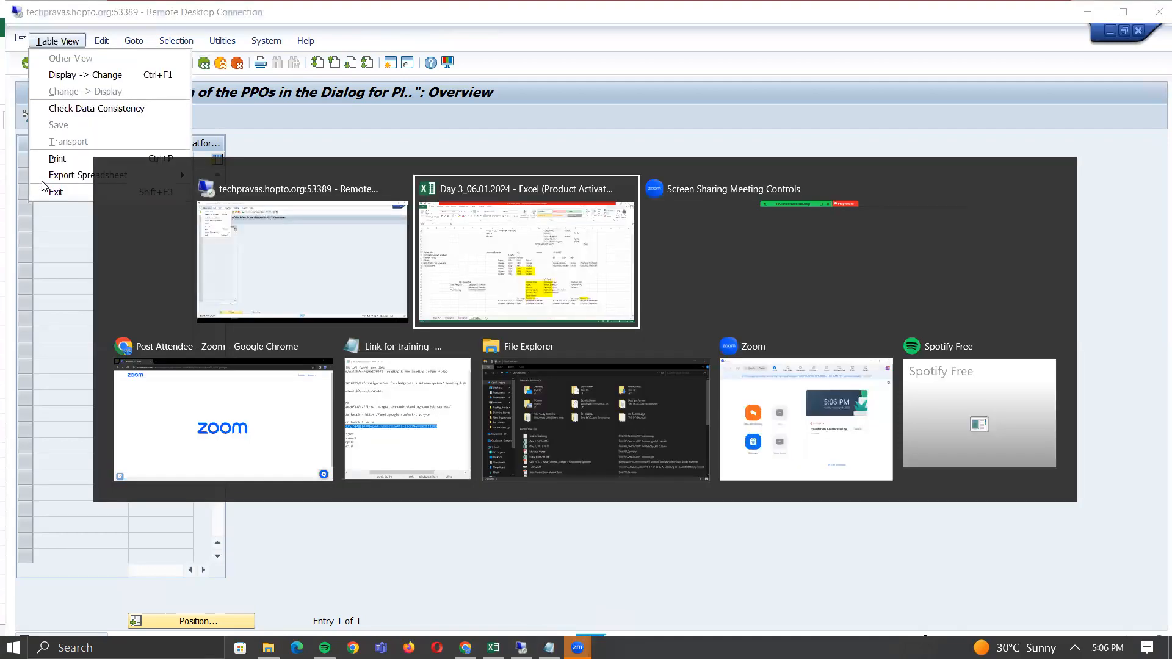
- Review the BP heading and the Business Partner and Customer / Vendor notes in O32:O35
left_click(751, 335)
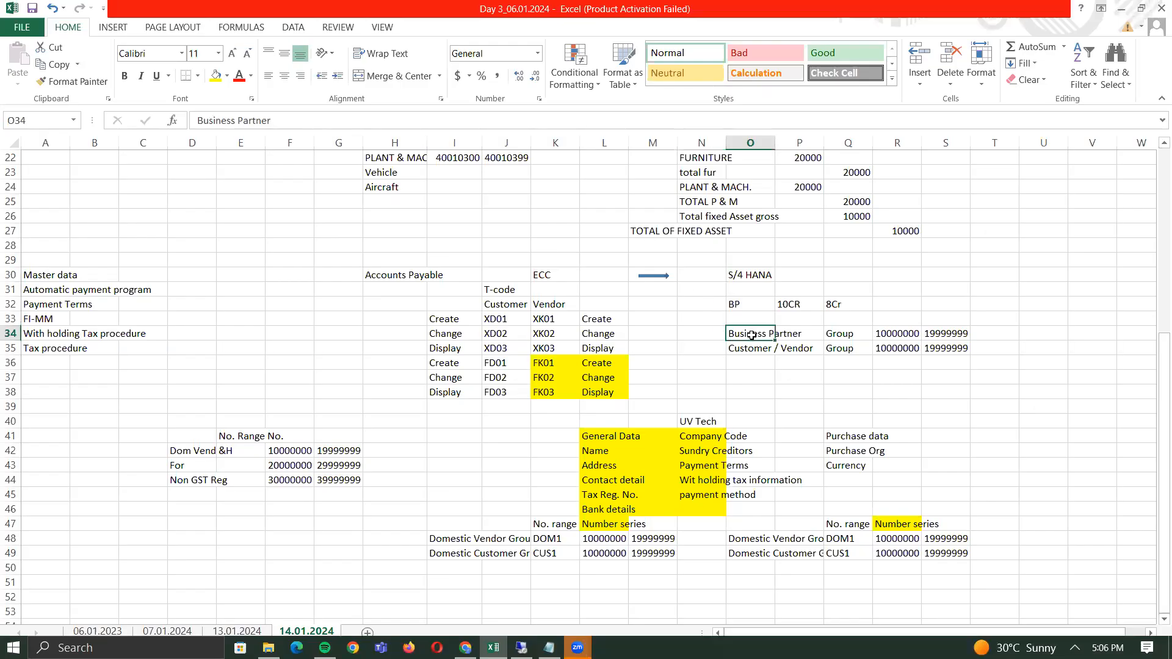
left_click(760, 351)
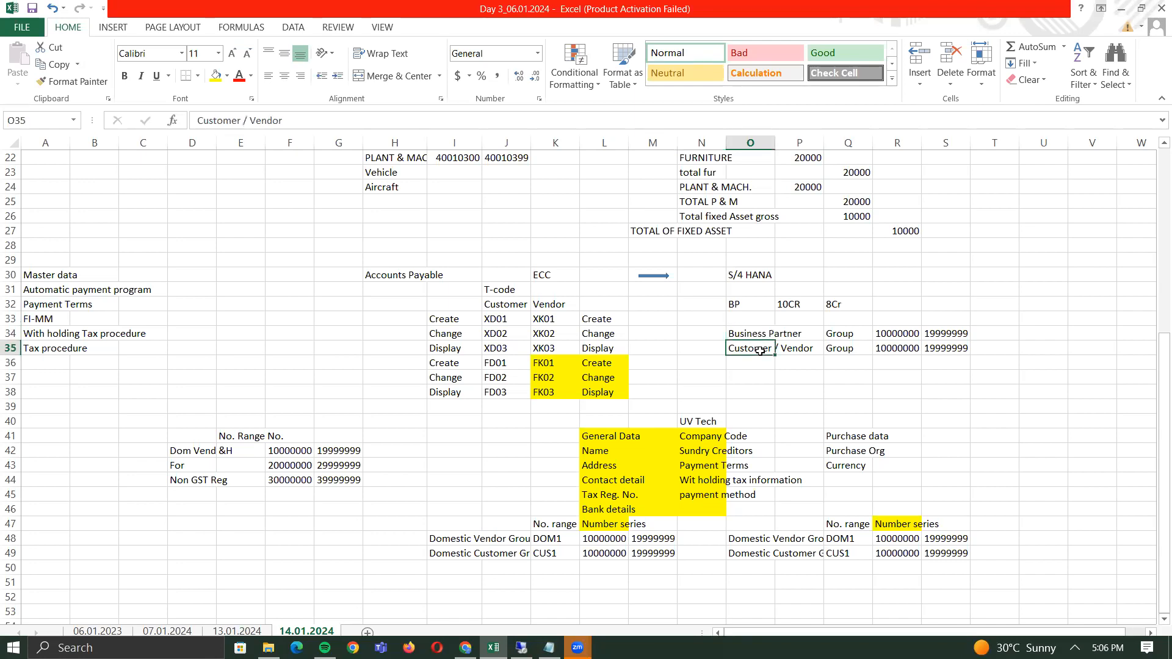
left_click_drag(751, 330, 750, 347)
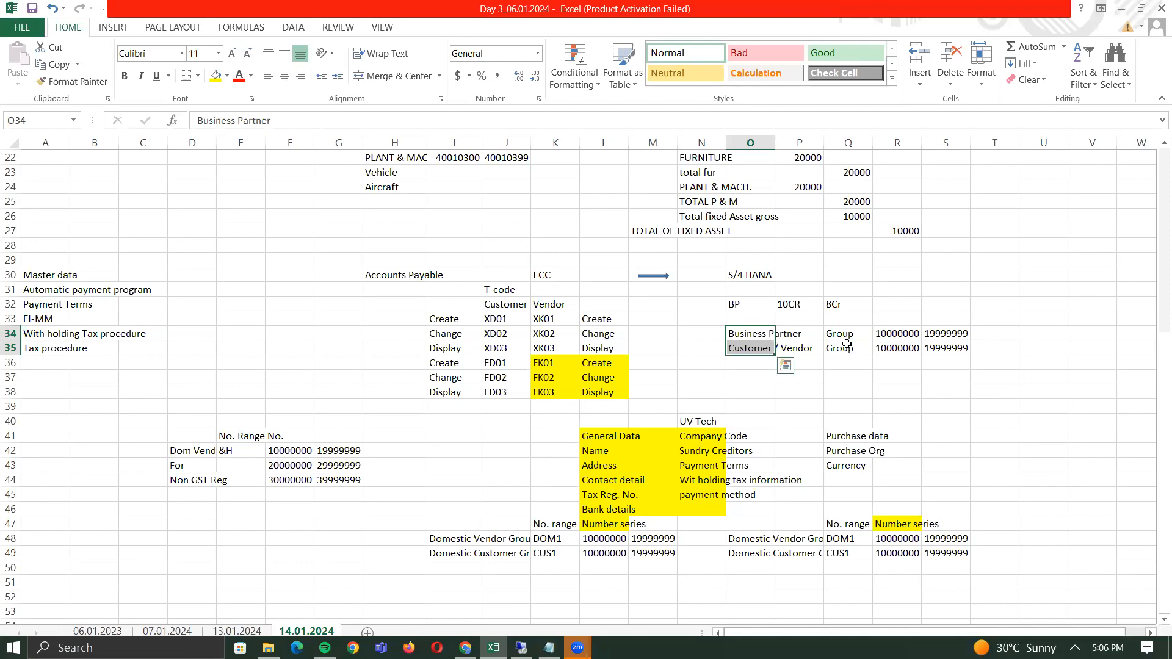
key("alt+Tab")
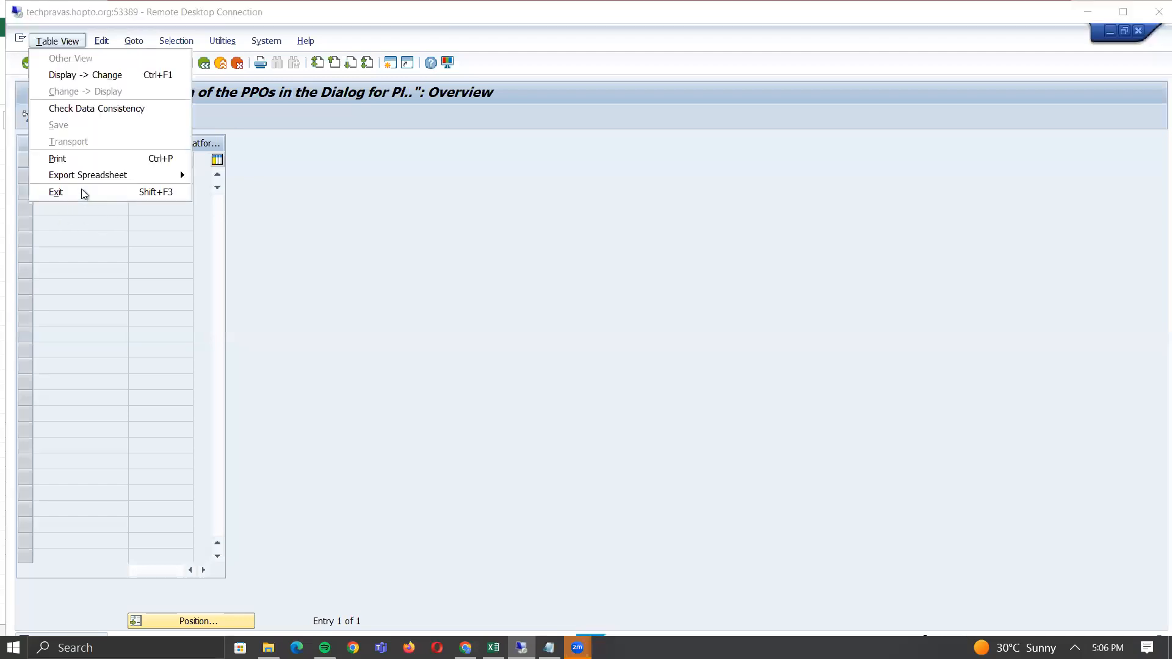
key("alt+Tab")
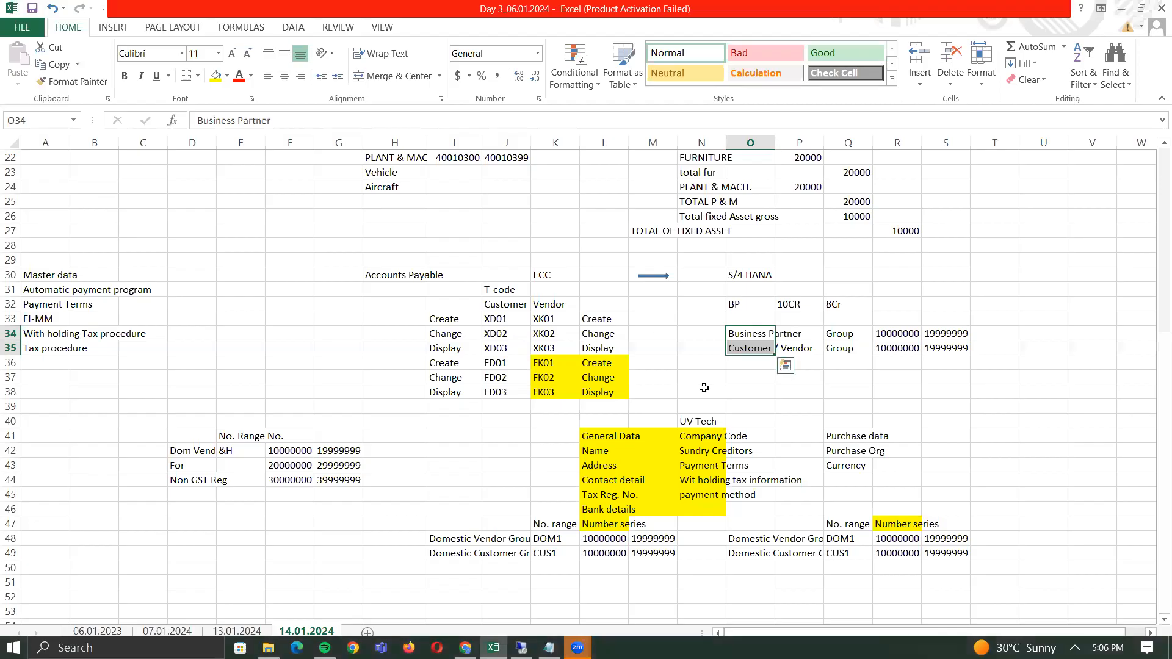
left_click(736, 305)
left_click(738, 335)
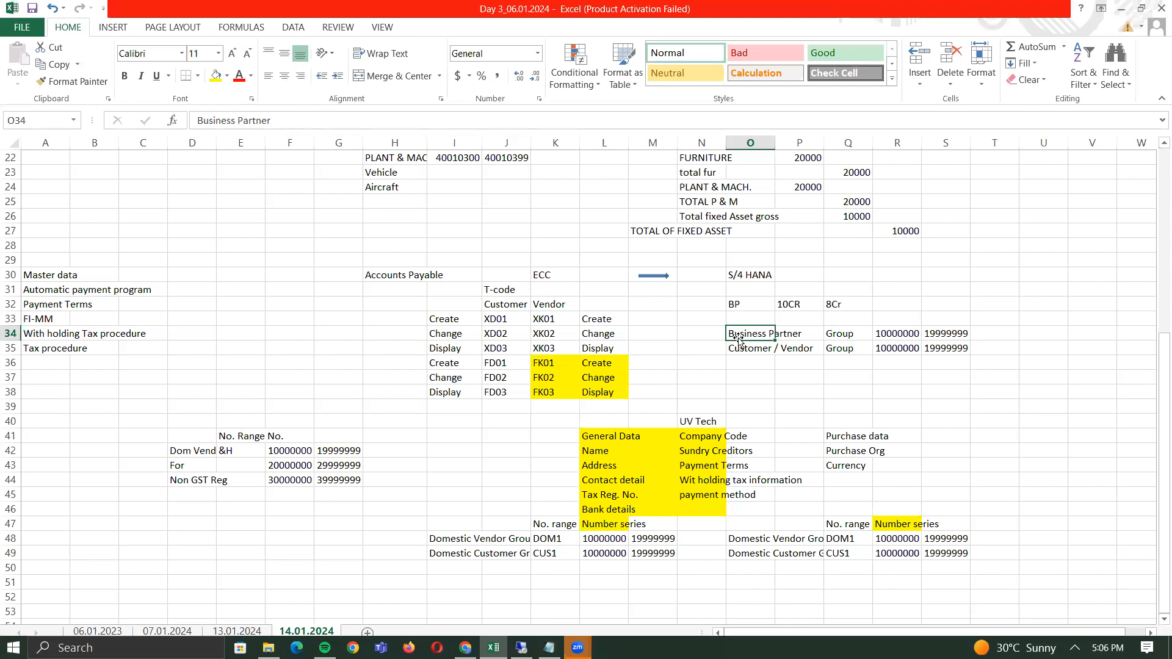
left_click(787, 348)
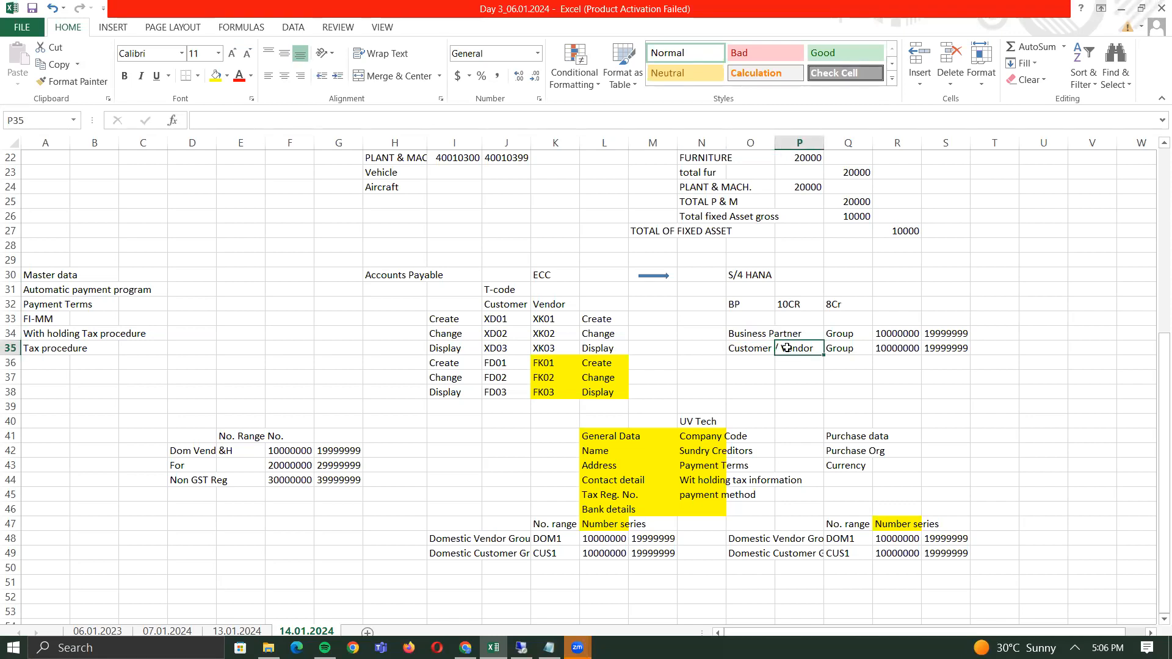
left_click(742, 335)
key("alt+Tab")
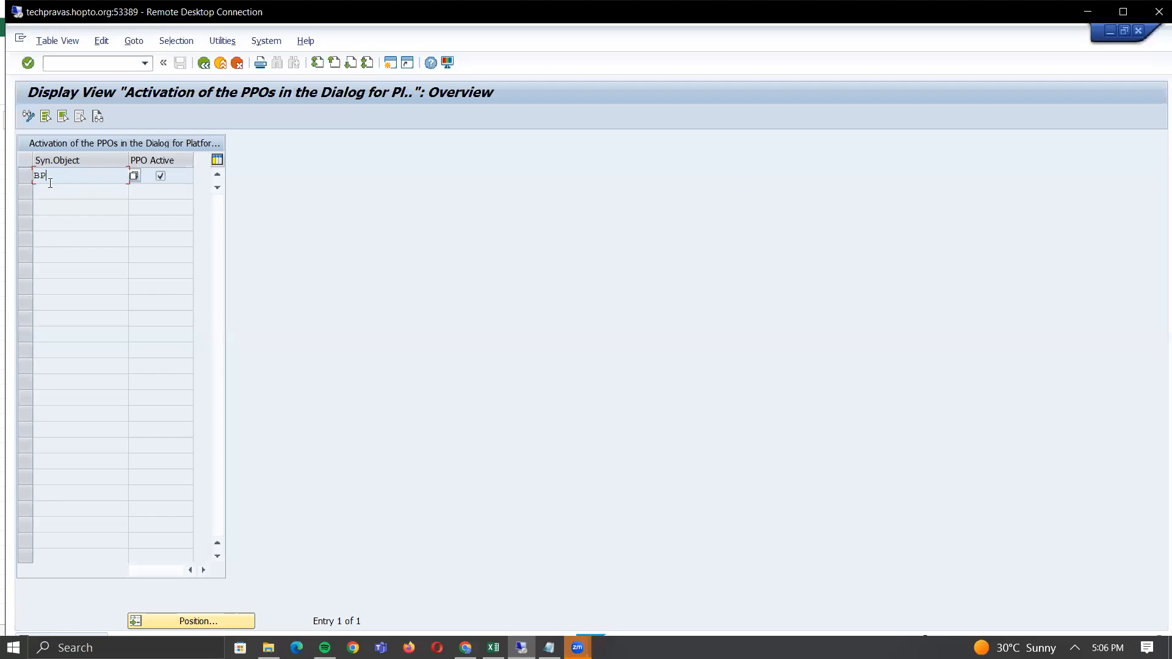
- Read the Configuration Help on activating PPO requests, then go back to the Display IMG tree
left_click(97, 117)
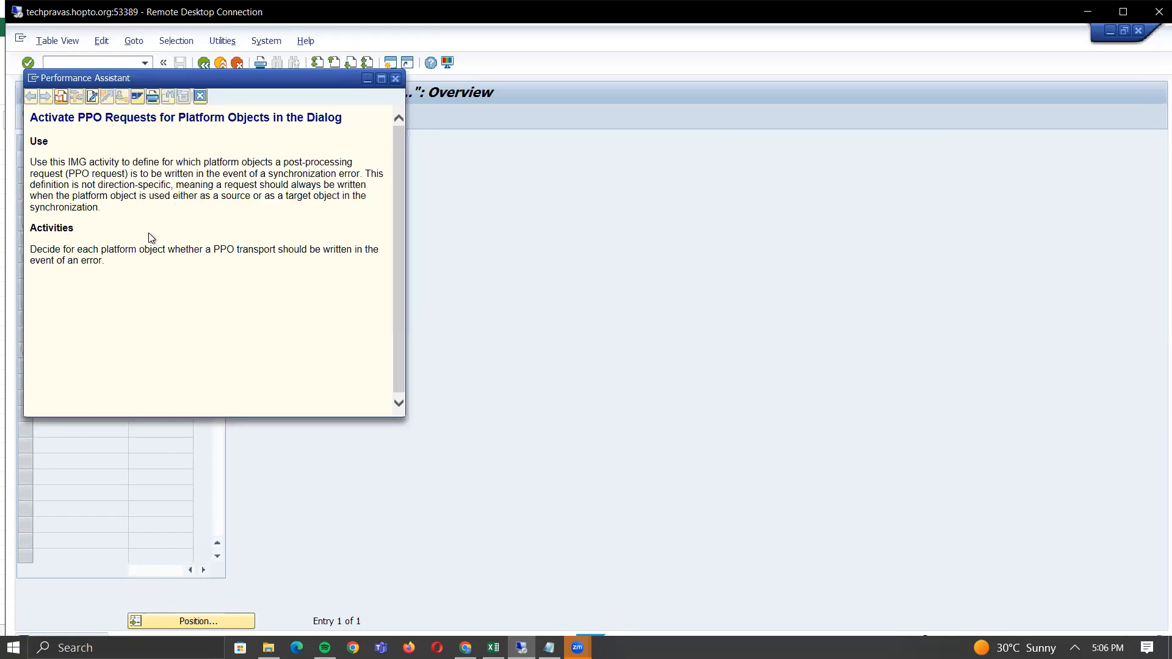
left_click(395, 79)
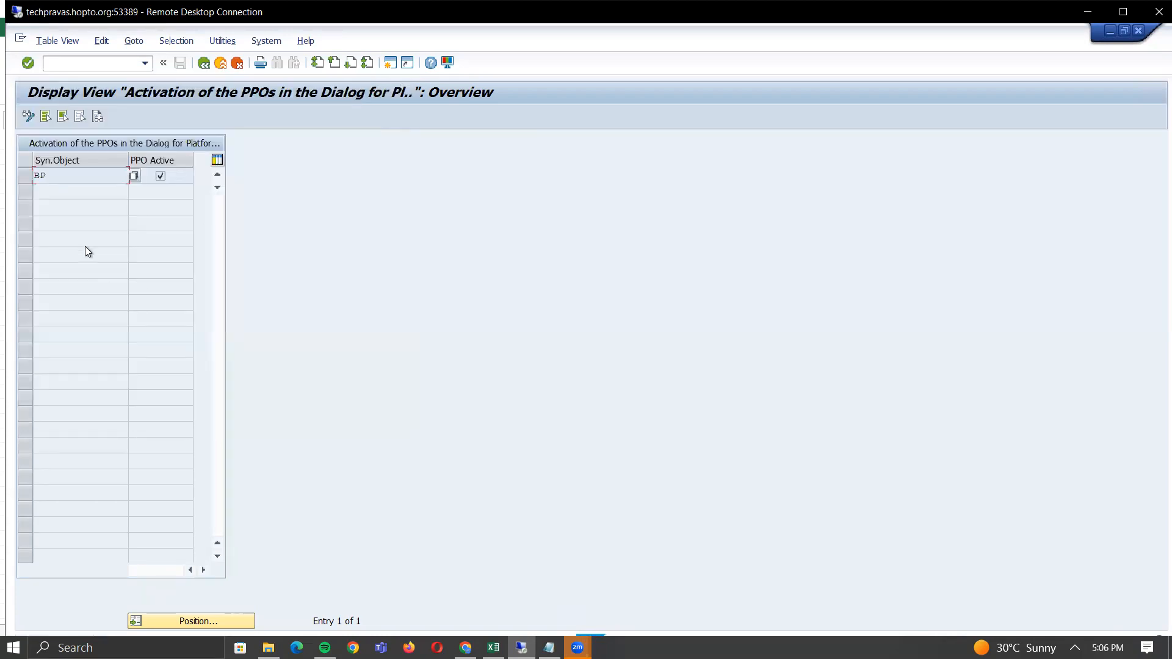
left_click(204, 63)
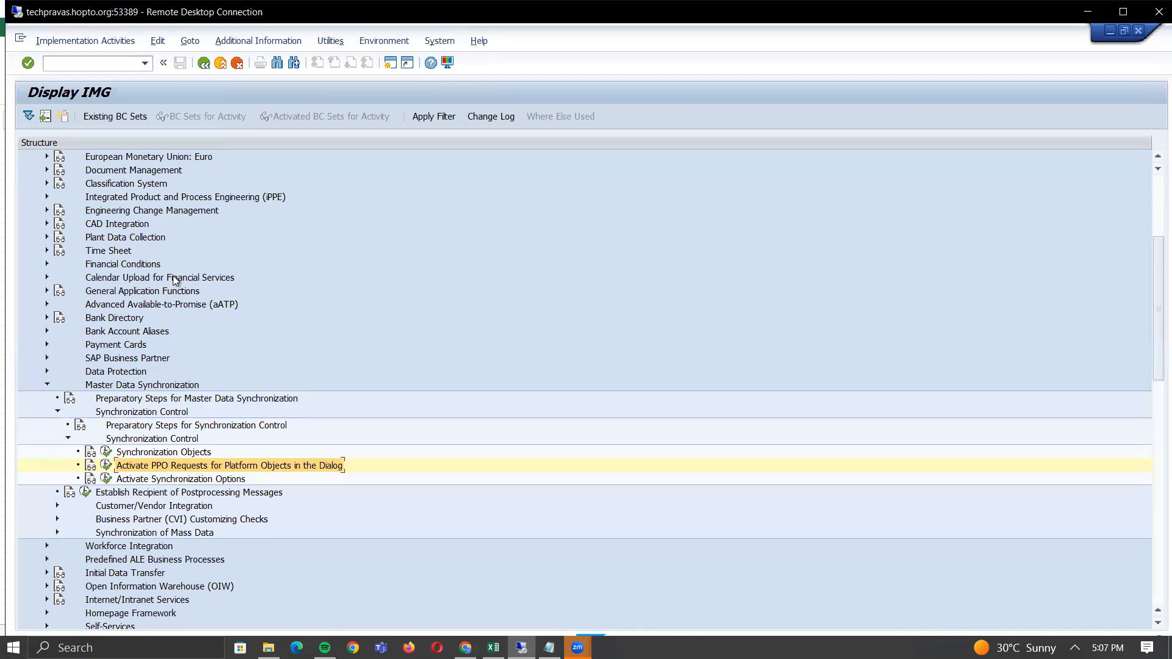
key("alt+Tab")
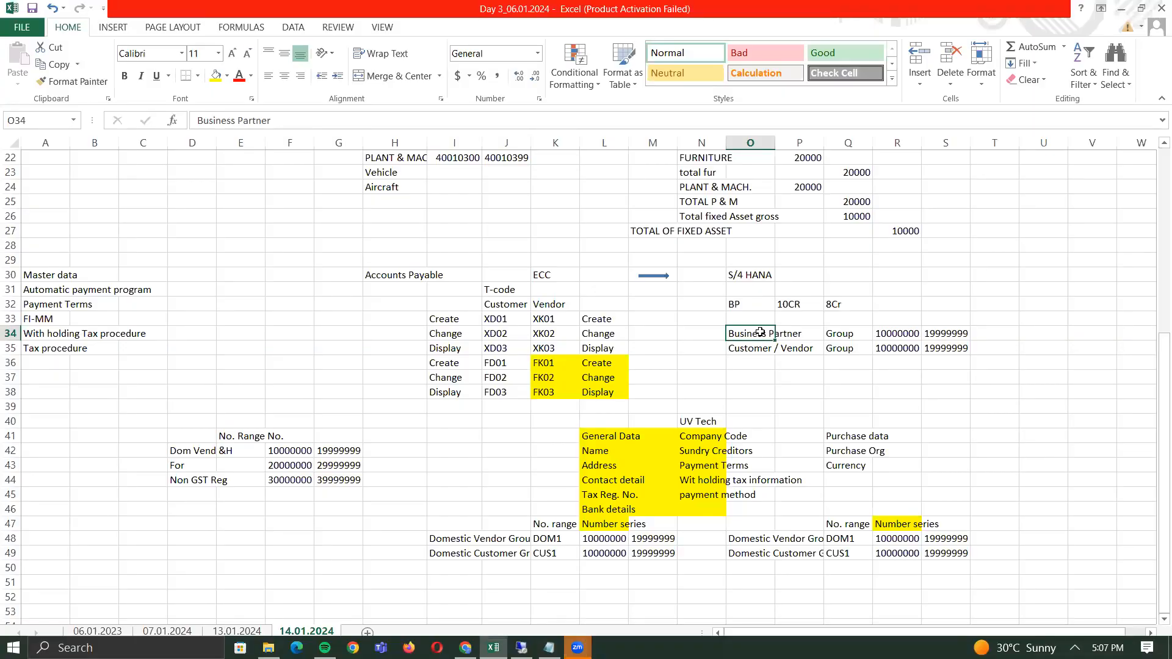
- Enter BP in cell O31 under the S/4 HANA heading
left_click(798, 356)
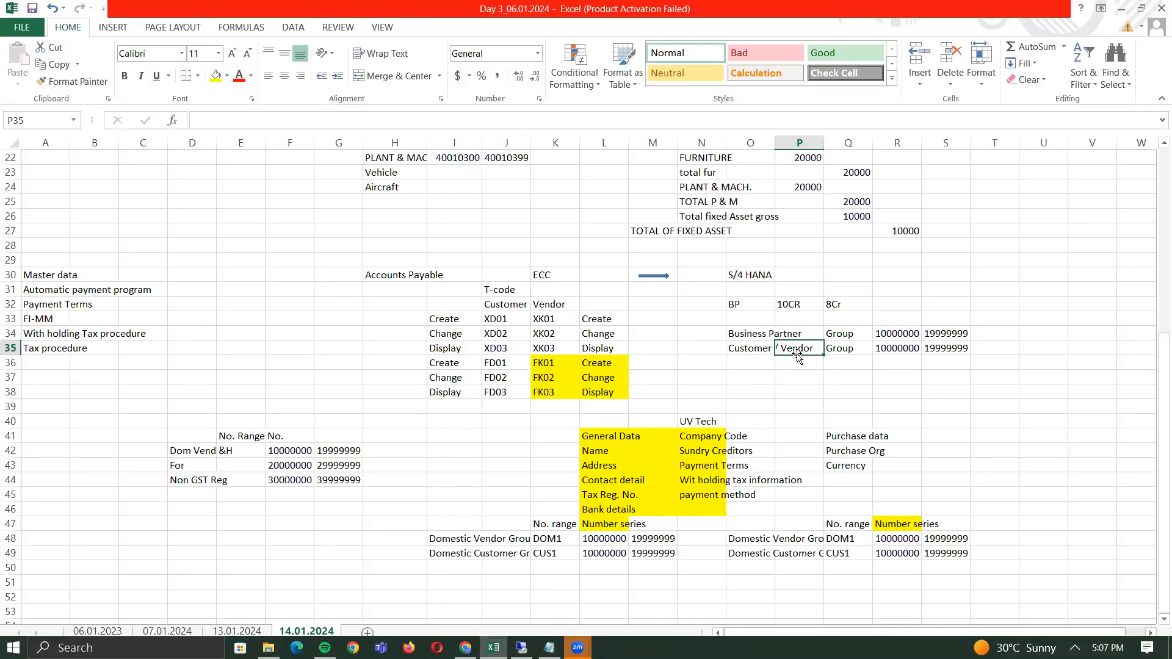
left_click(545, 278)
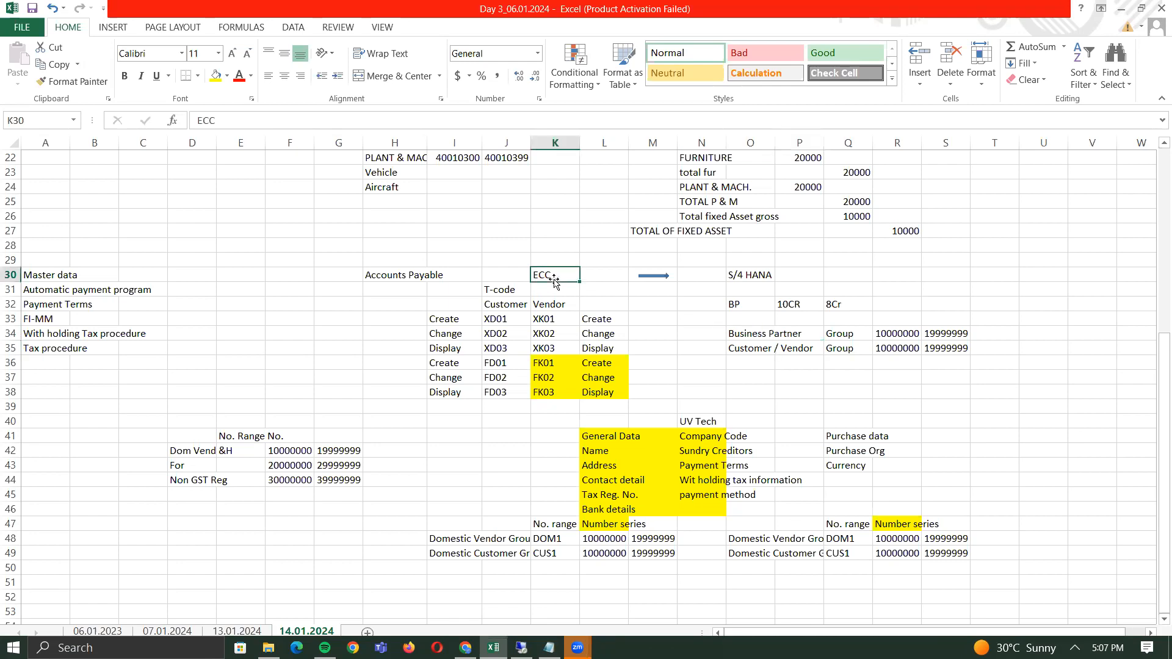
left_click(740, 276)
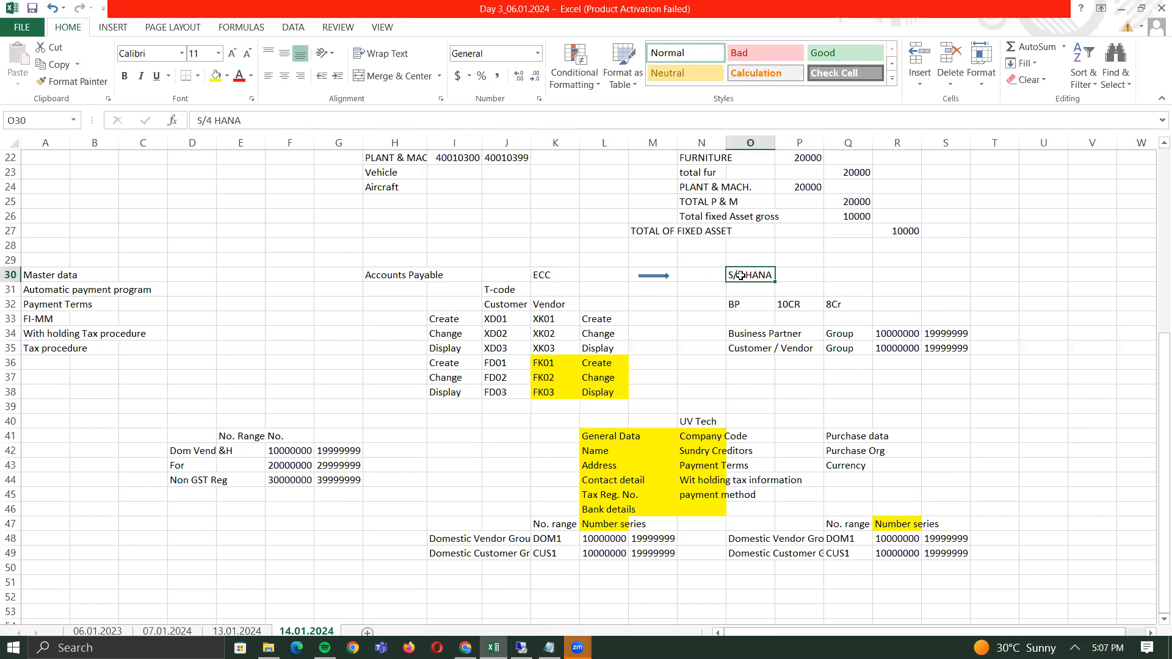
left_click(541, 277)
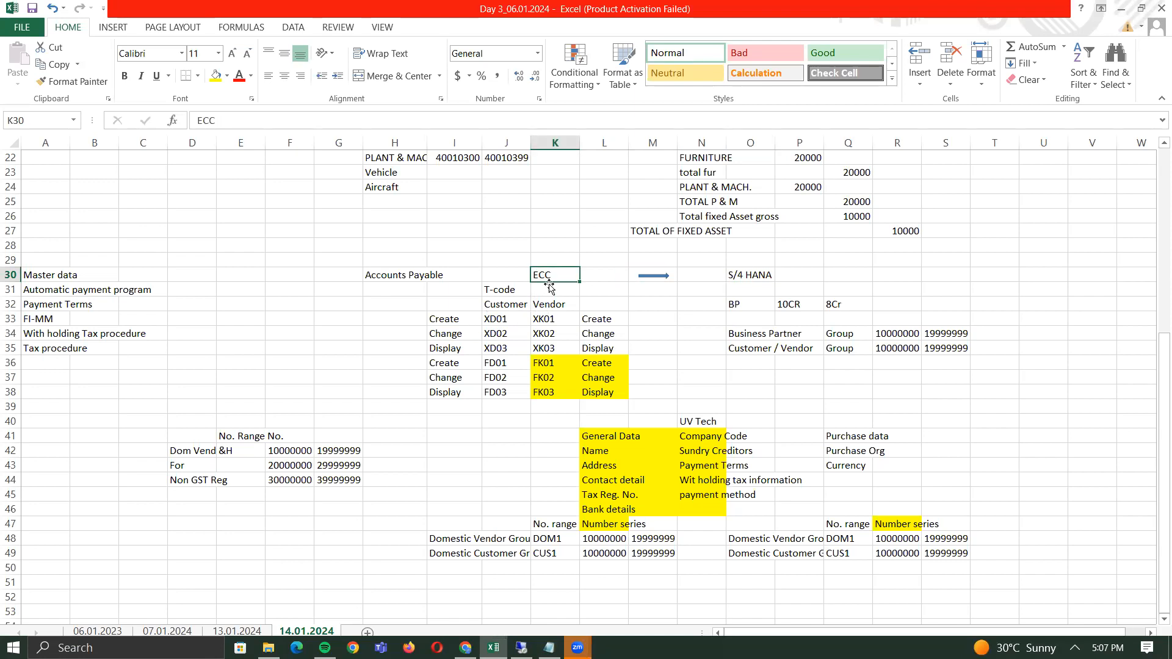
double_click(756, 290)
type("BP")
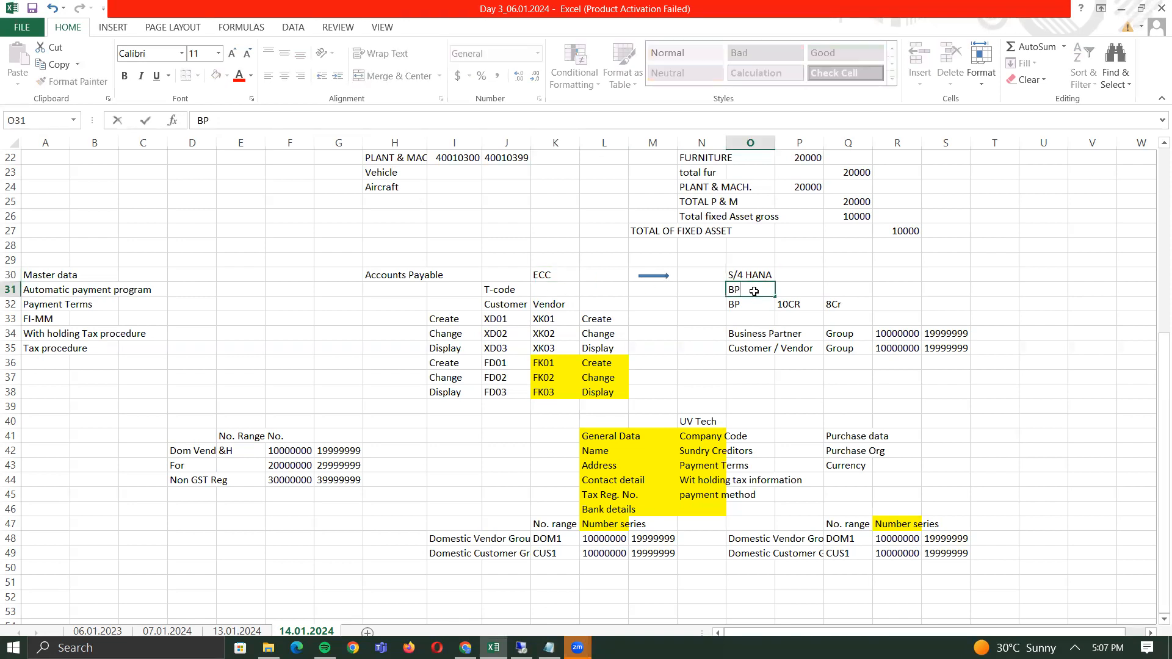
key("Return")
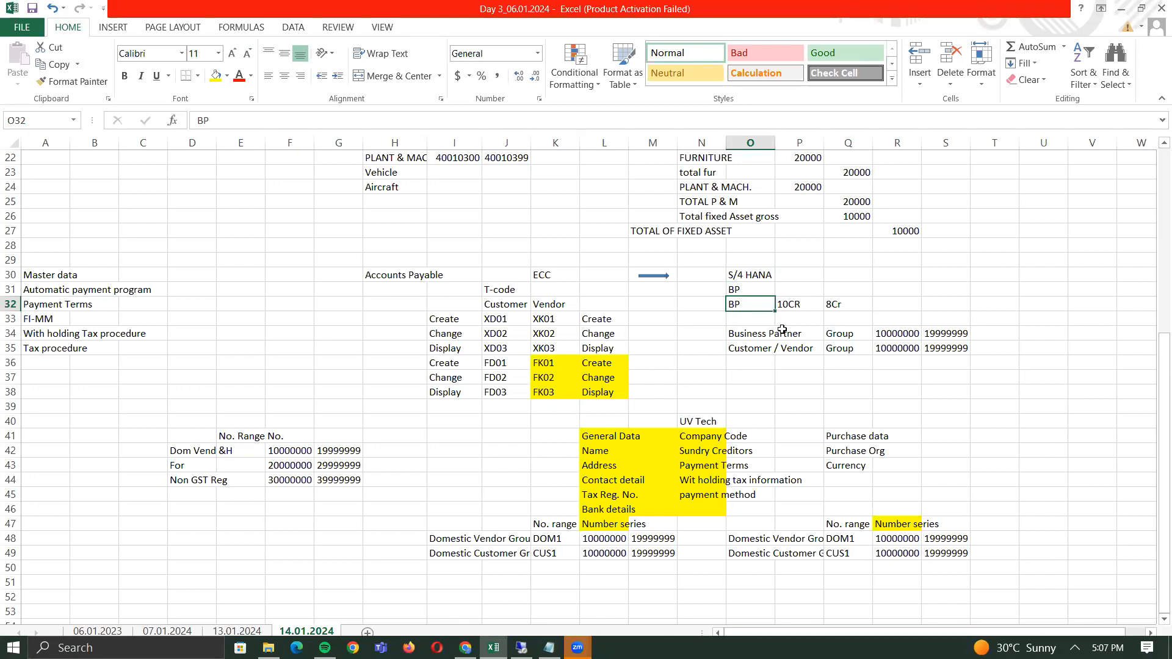
- Add the headings BP in S30 and Vendor in U30
left_click(760, 276)
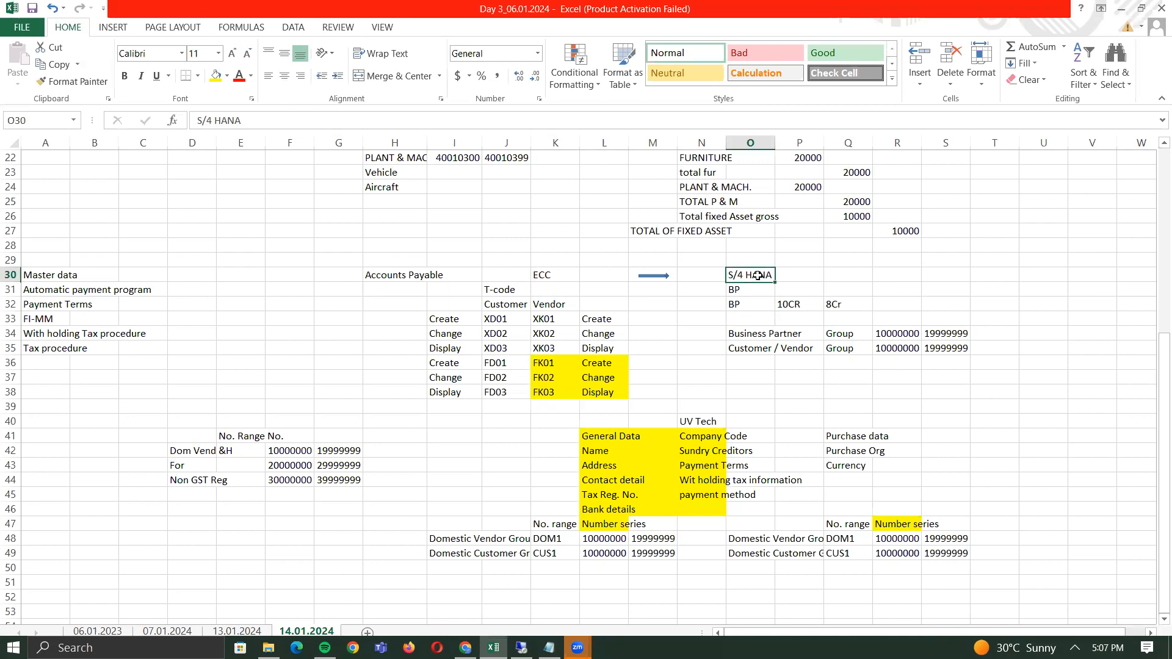
left_click(870, 275)
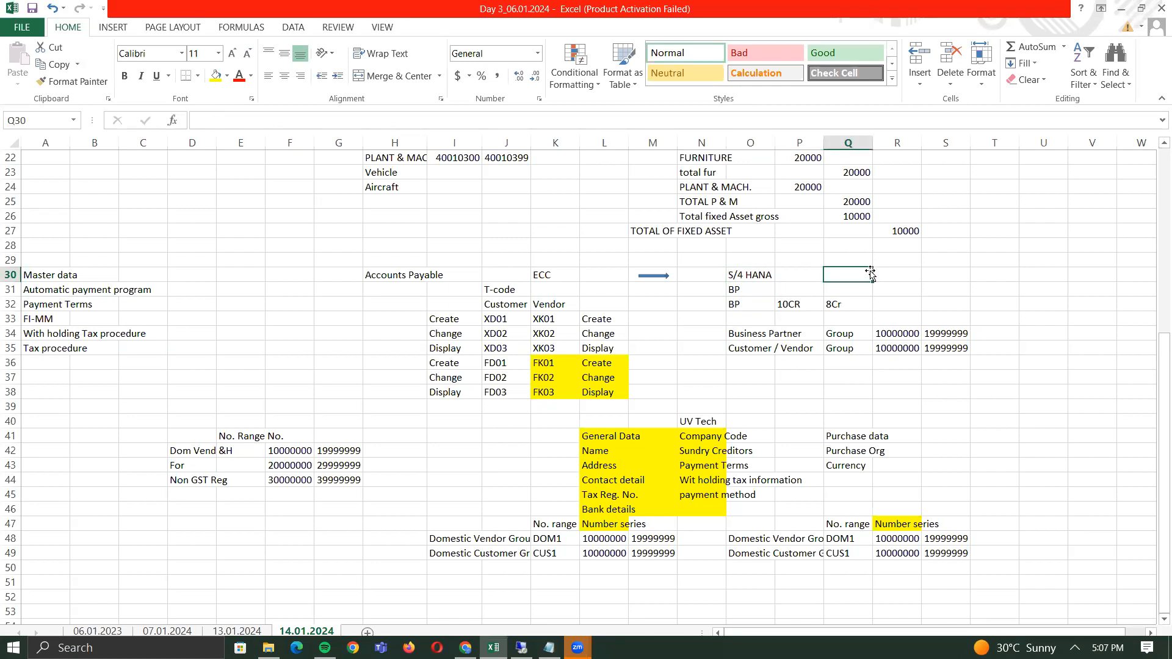
key("Right")
key("Right")
key("Right")
key("Left")
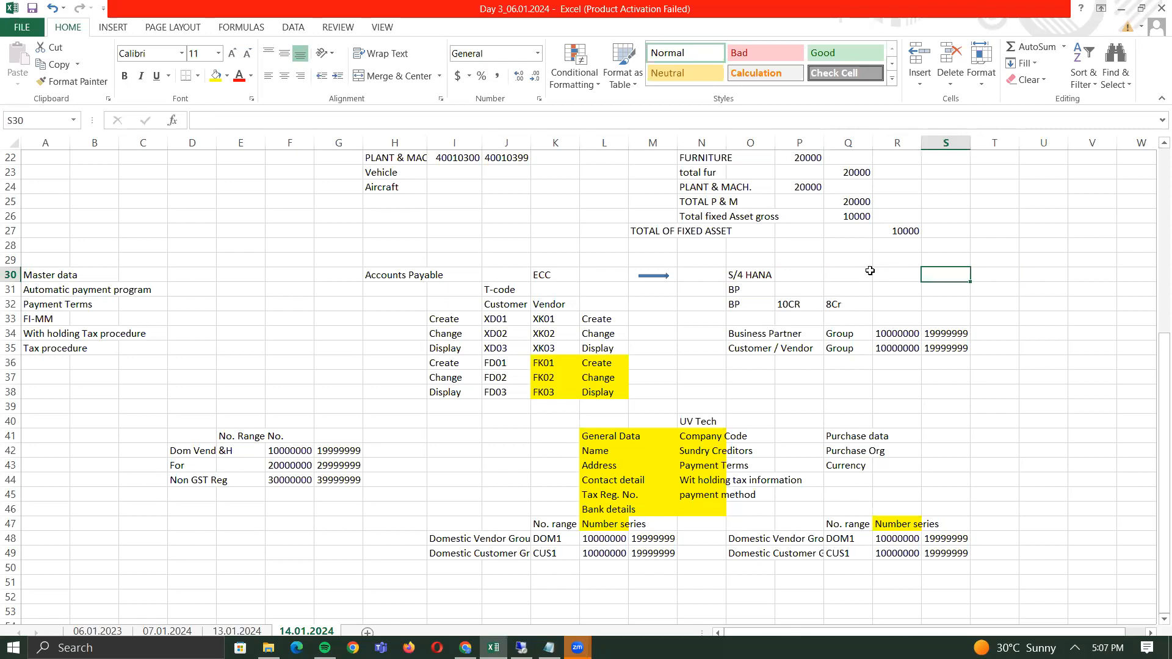
type("BP")
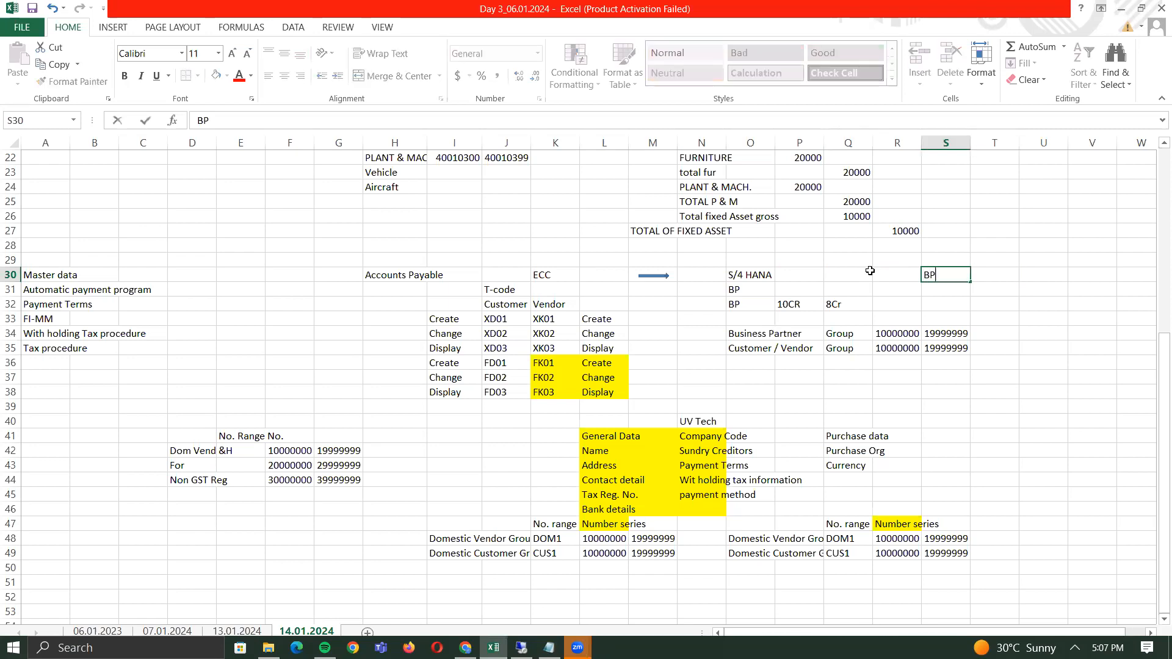
key("Right")
key("Right")
type("VE")
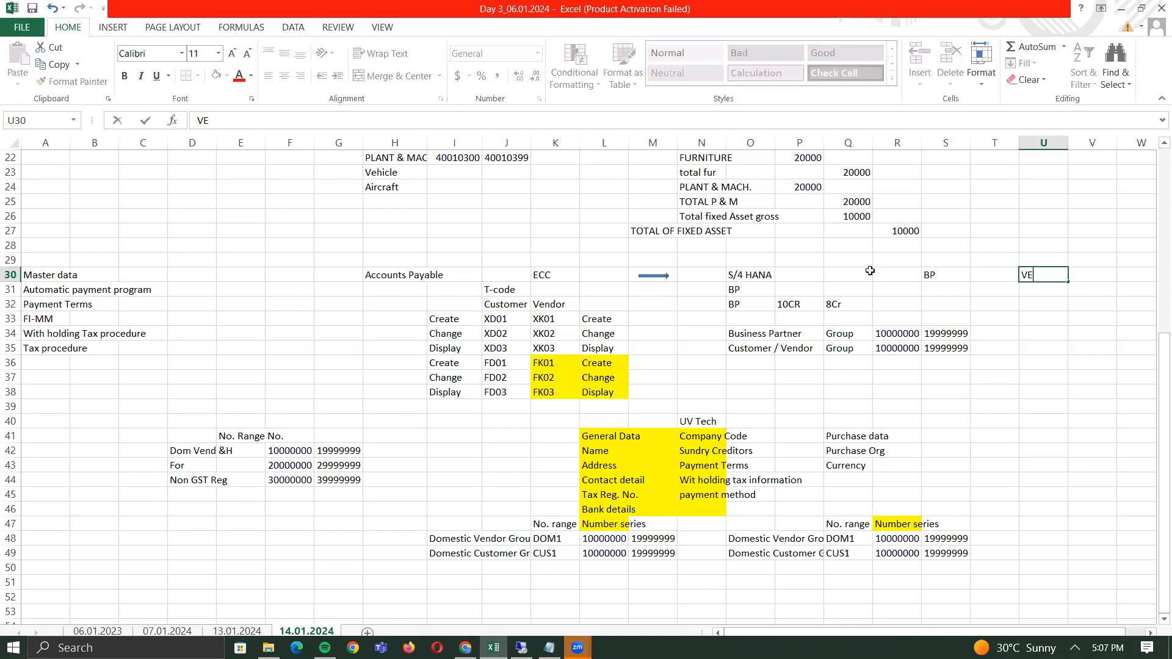
type("ndor")
key("Left")
key("Left")
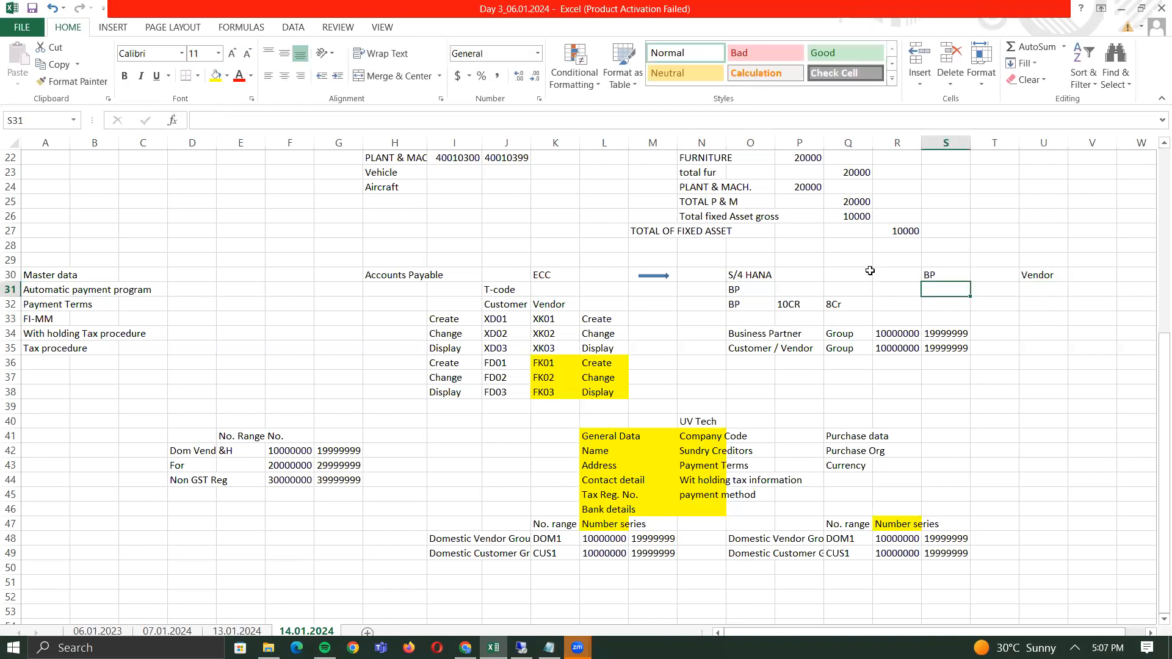
- Fill row 31 with Vendor/ Customer under BP and BP under Vendor
key("Down")
type("VEnd")
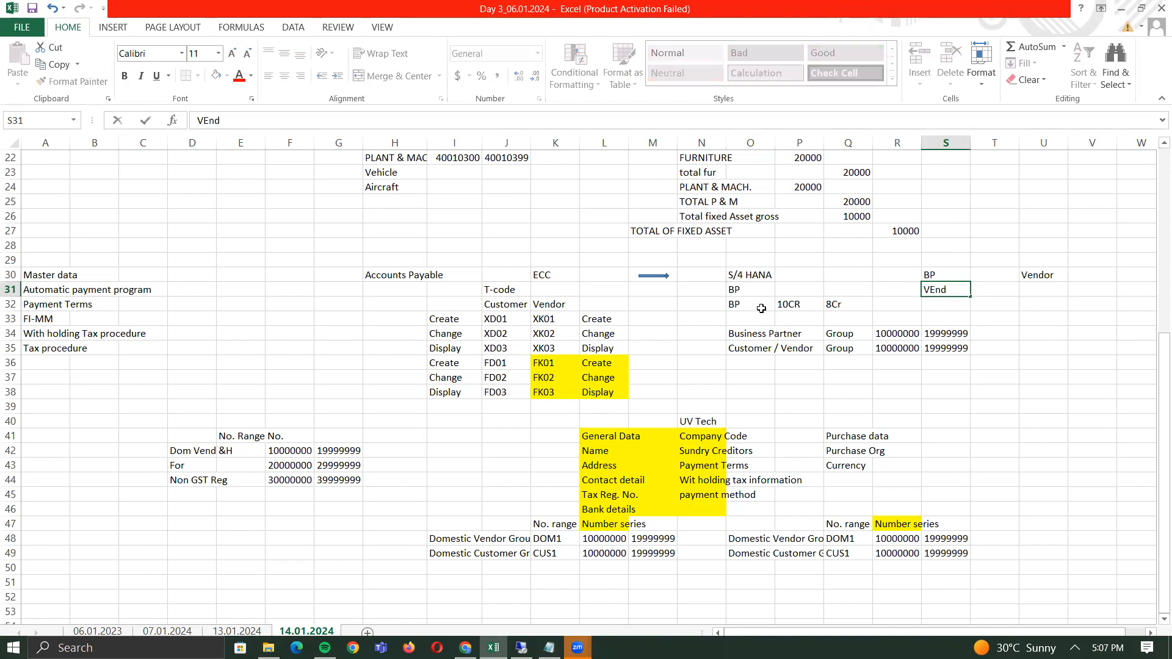
type("or/ Customer")
key("Tab")
key("Left")
key("Right")
key("Right")
type("BP")
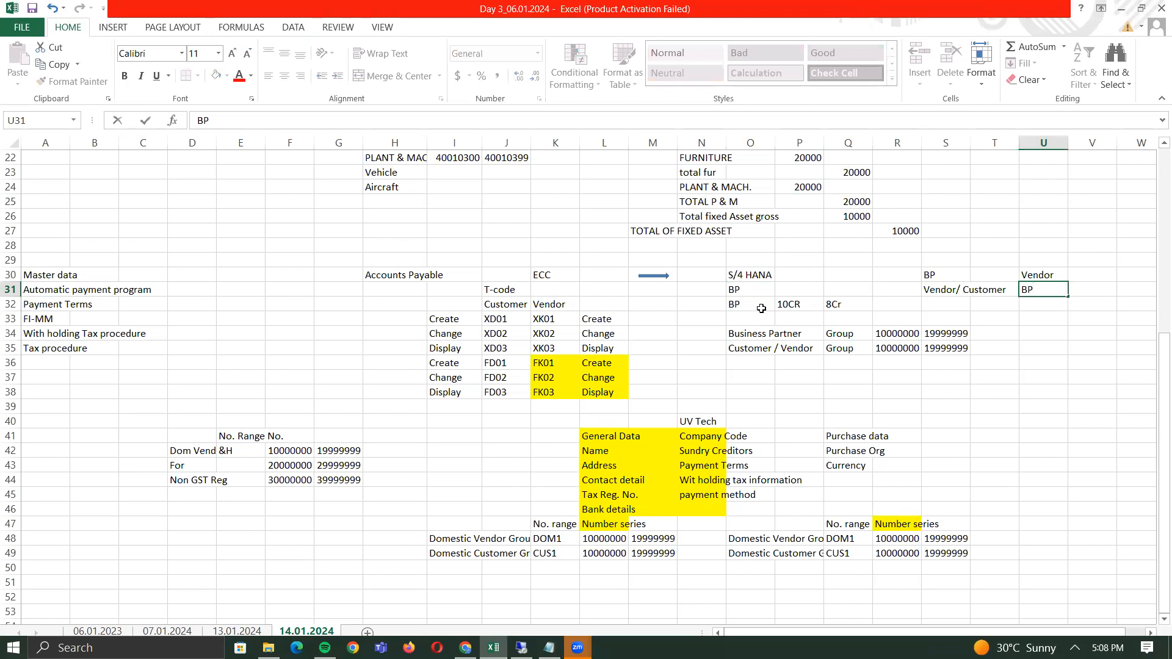
key("Return")
key("Up")
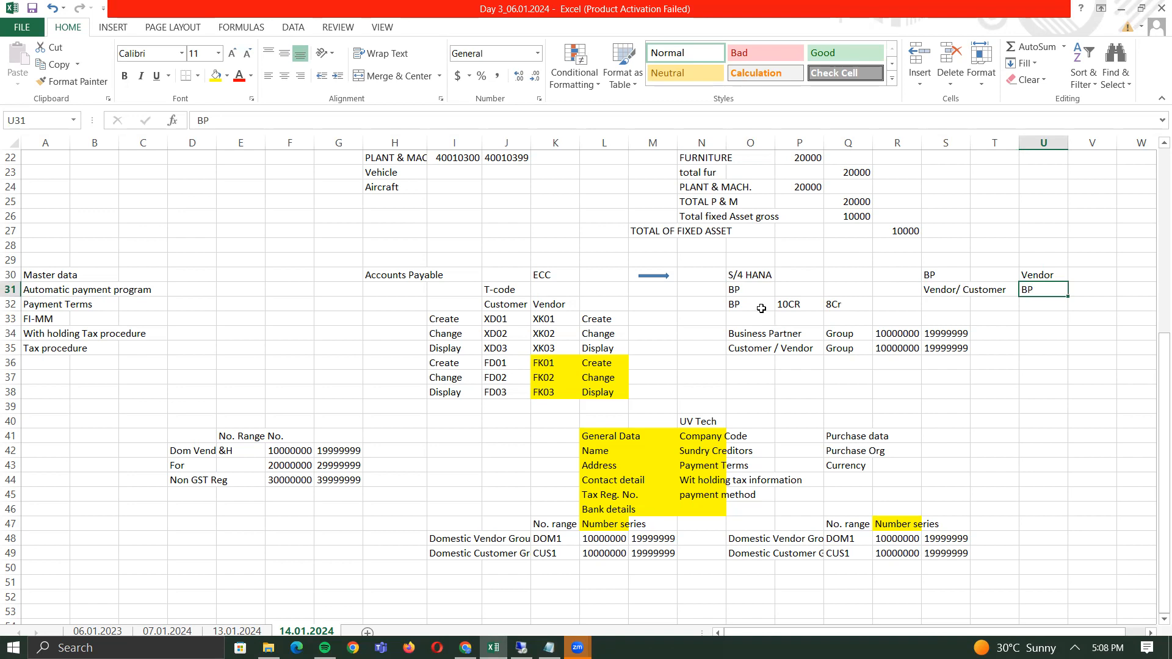
key("alt+Tab")
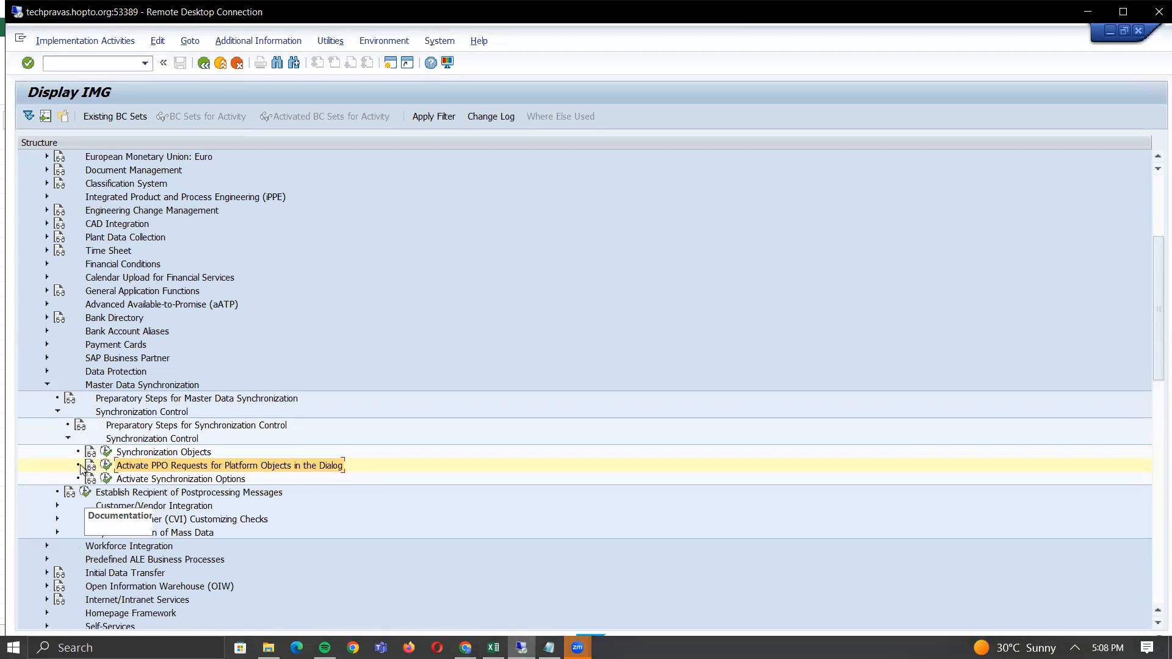
- Expand Synchronization Control and run Activate Synchronization Options to view the BP–Customer/Vendor links
left_click(68, 438)
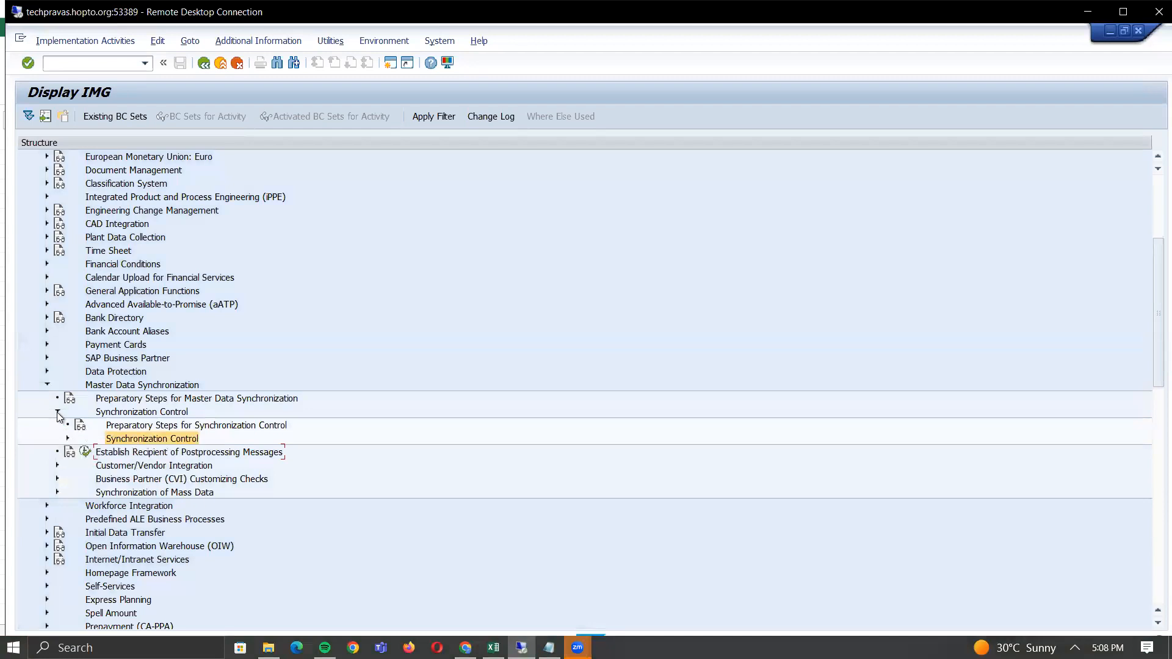
left_click(57, 413)
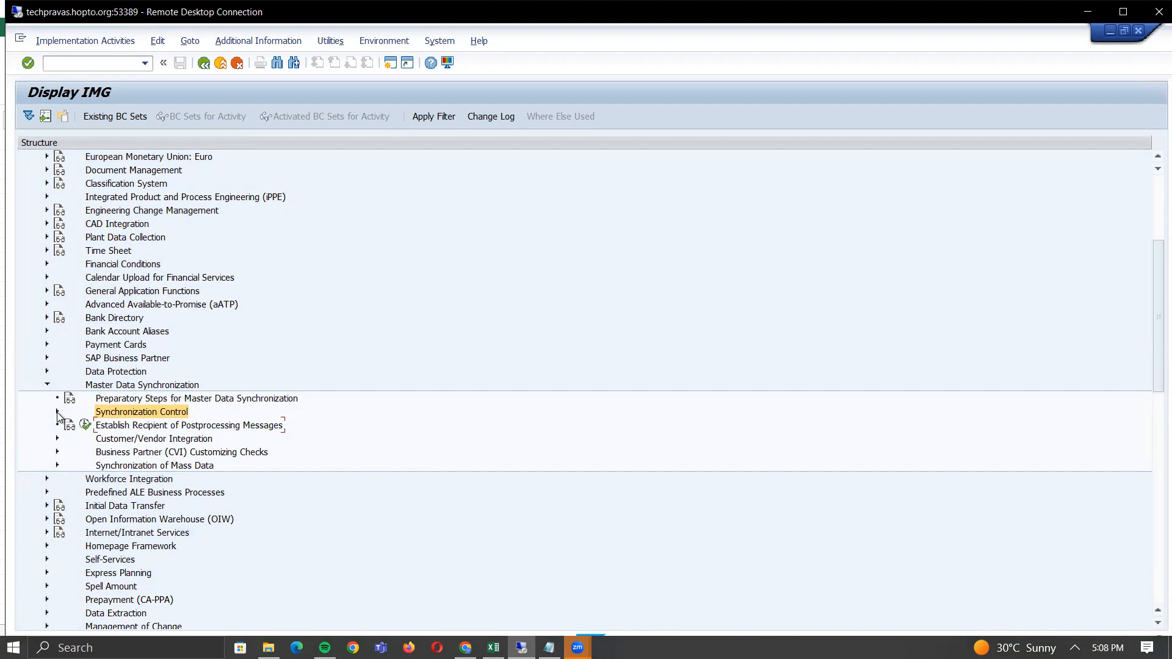
left_click(57, 413)
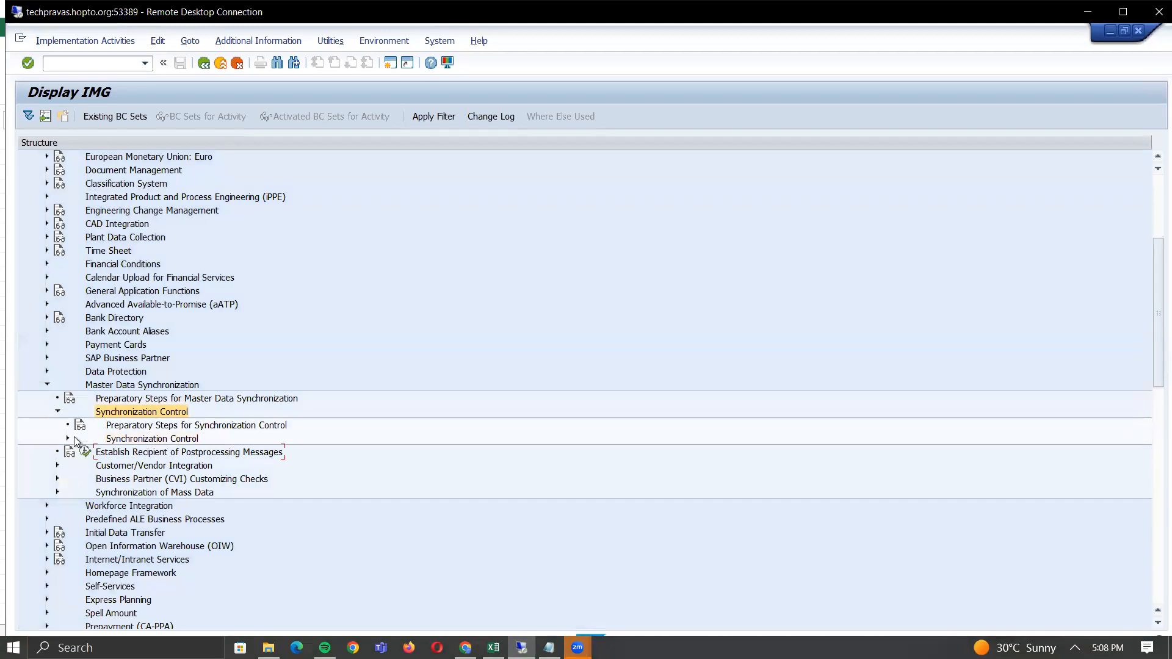
left_click(68, 439)
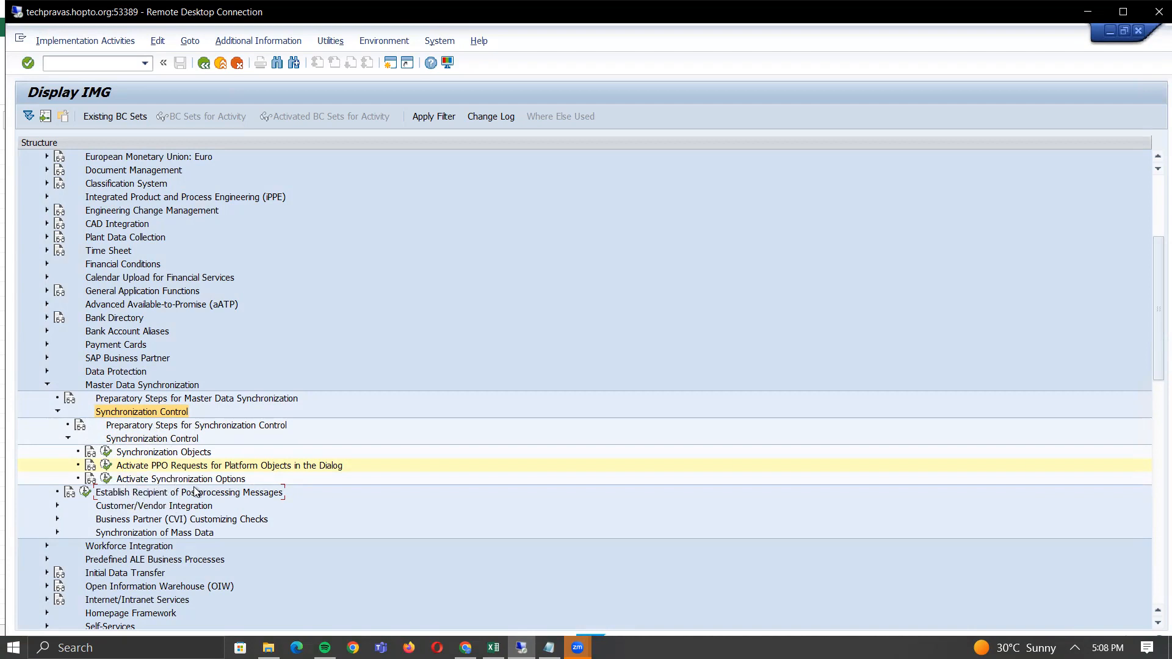
left_click(107, 478)
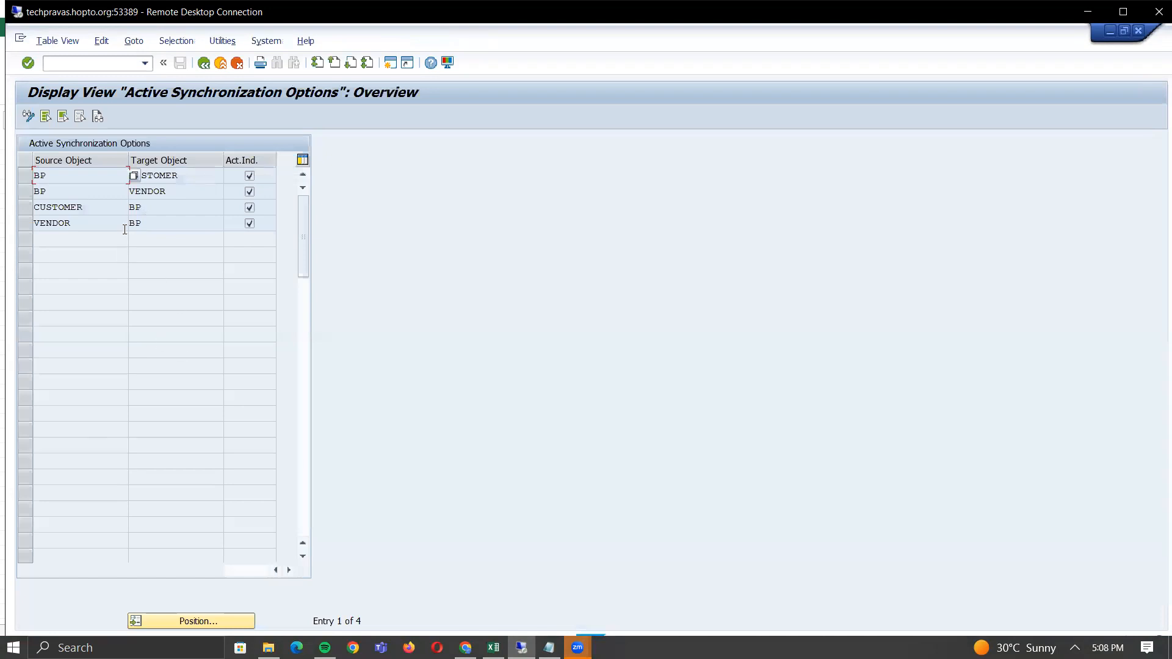
key("alt+Tab")
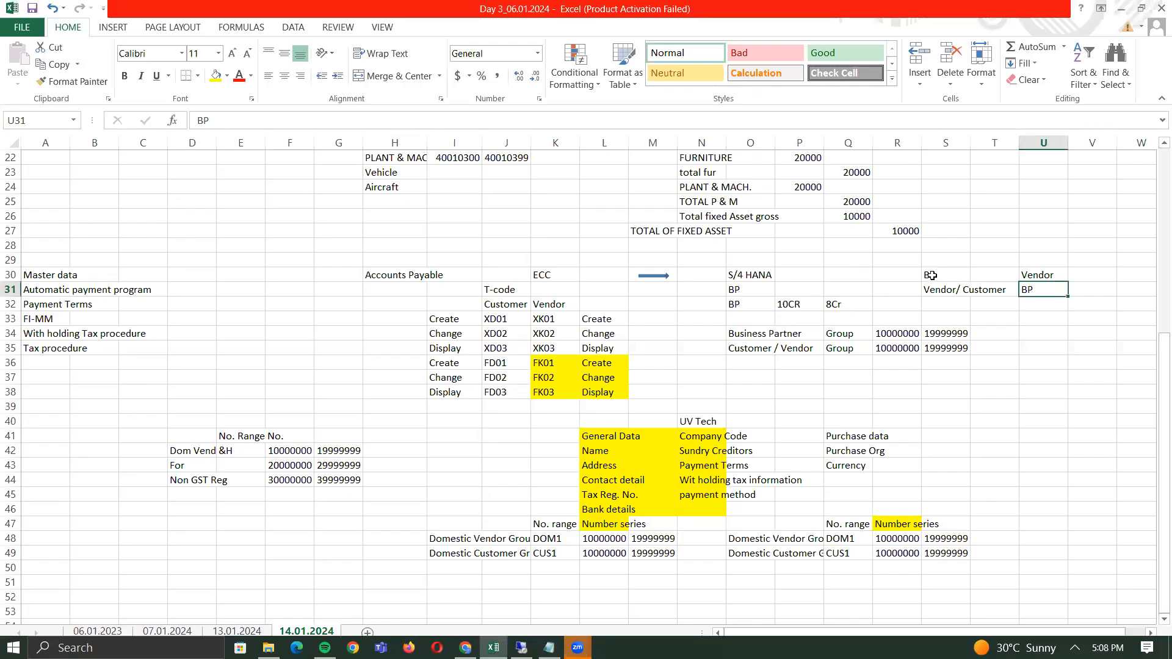
- Compare the BP/Vendor notes in S30:U31 with SAP's VENDOR to BP synchronization entry
left_click(931, 275)
left_click_drag(931, 275, 1061, 274)
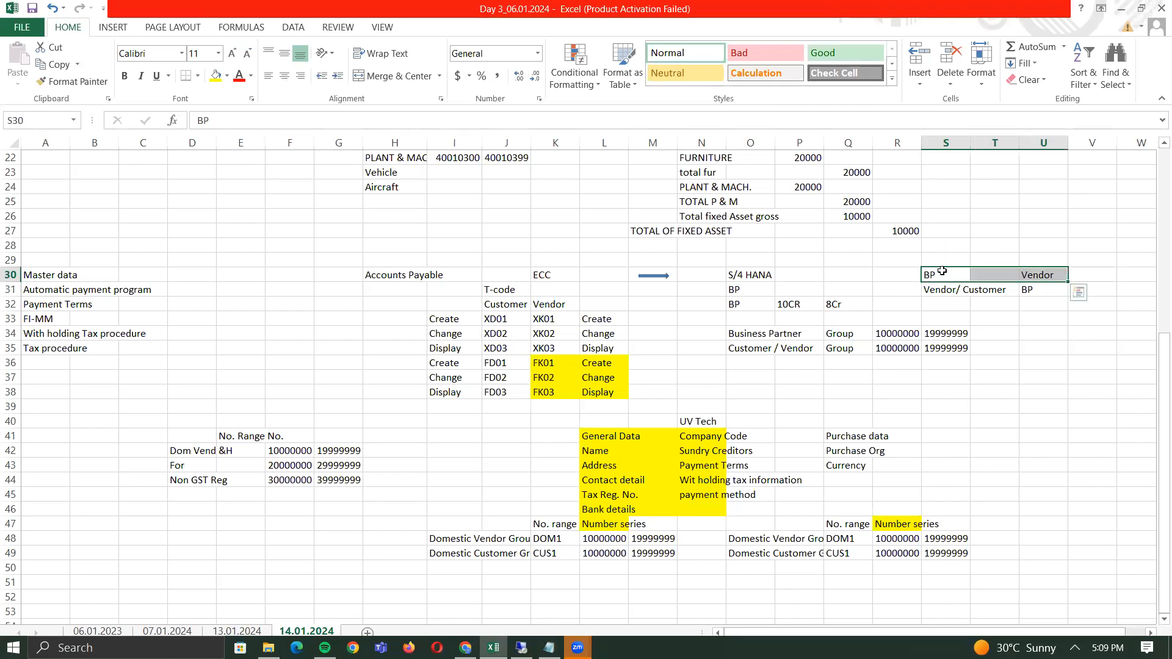
left_click(1050, 275)
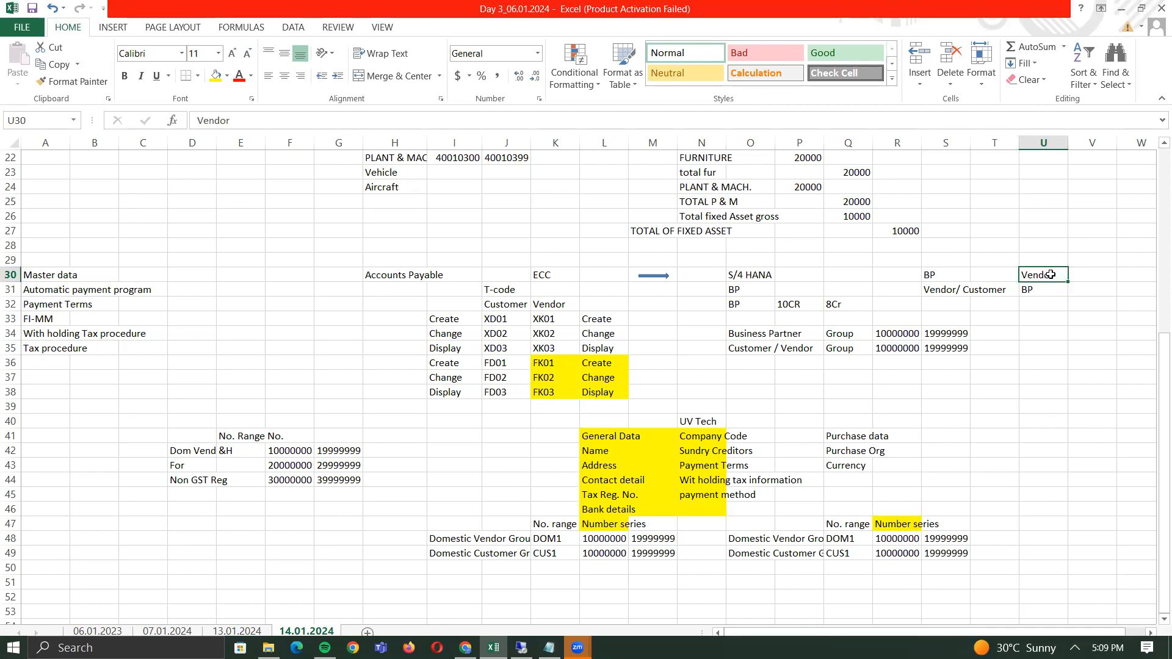
left_click(967, 288)
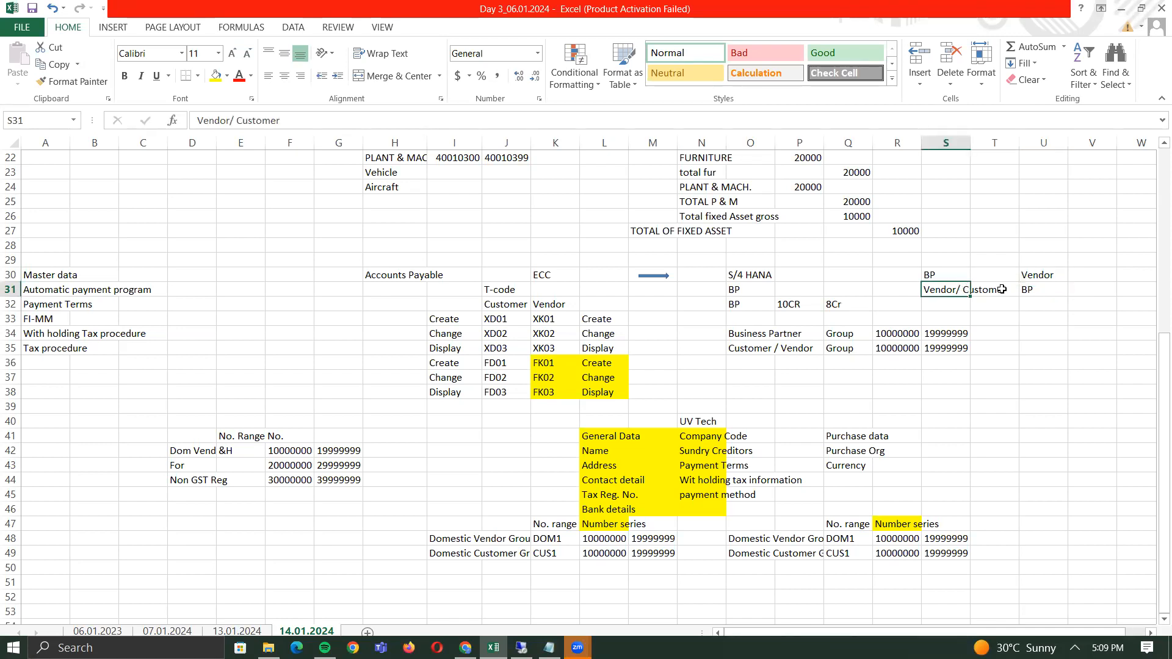
left_click(1034, 291)
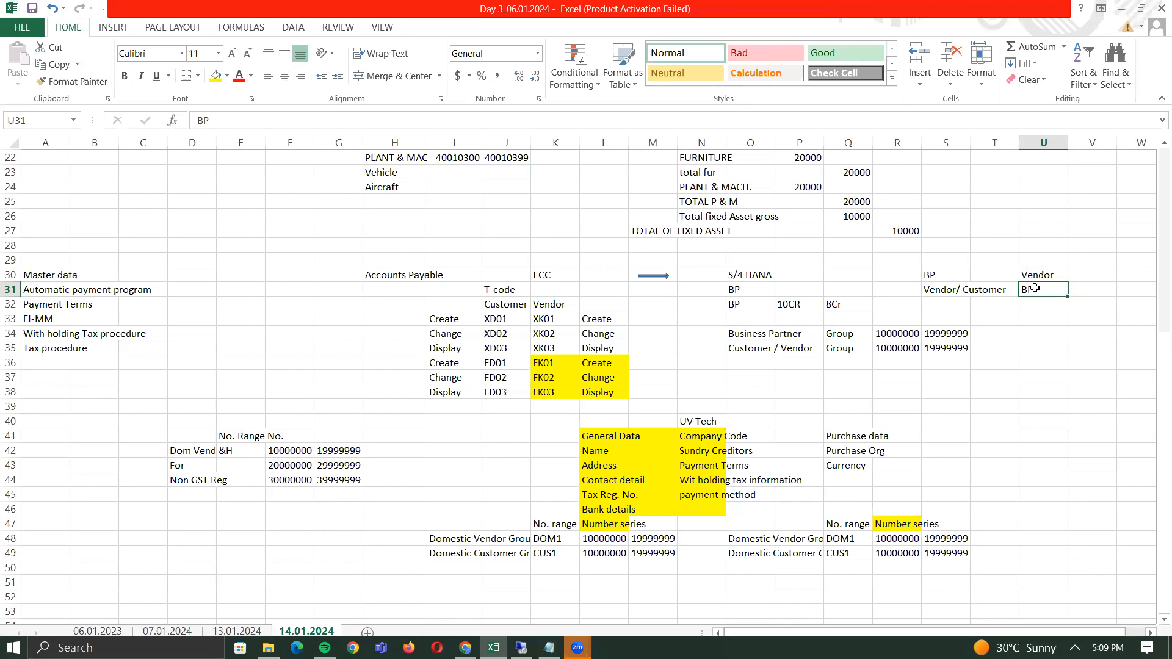
key("alt+Tab")
left_click(152, 219)
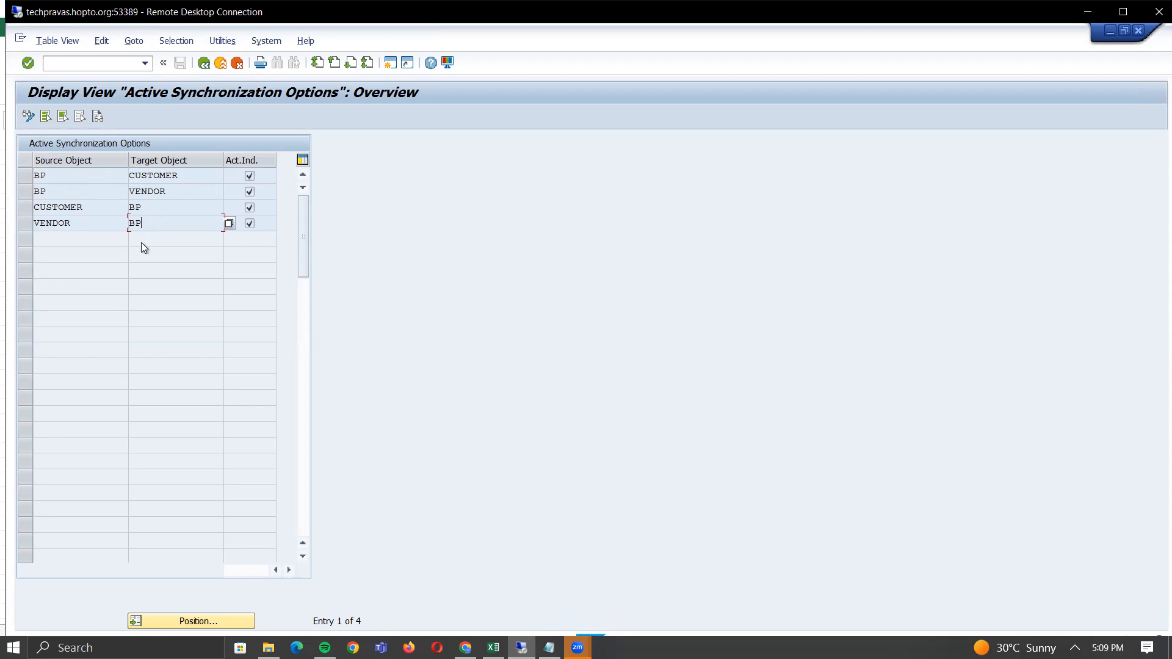
left_click(53, 175)
left_click(186, 180)
left_click(144, 189)
- Enter the heading 'Function module' in cell D47 below the number range notes
key("alt+Tab")
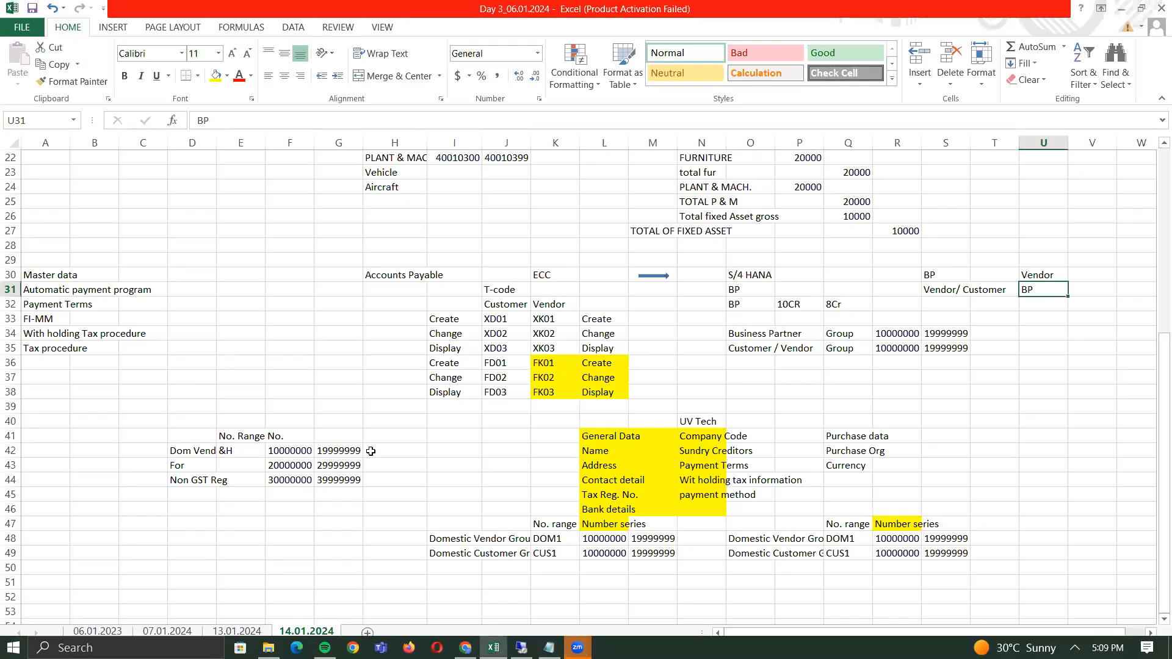
left_click(252, 520)
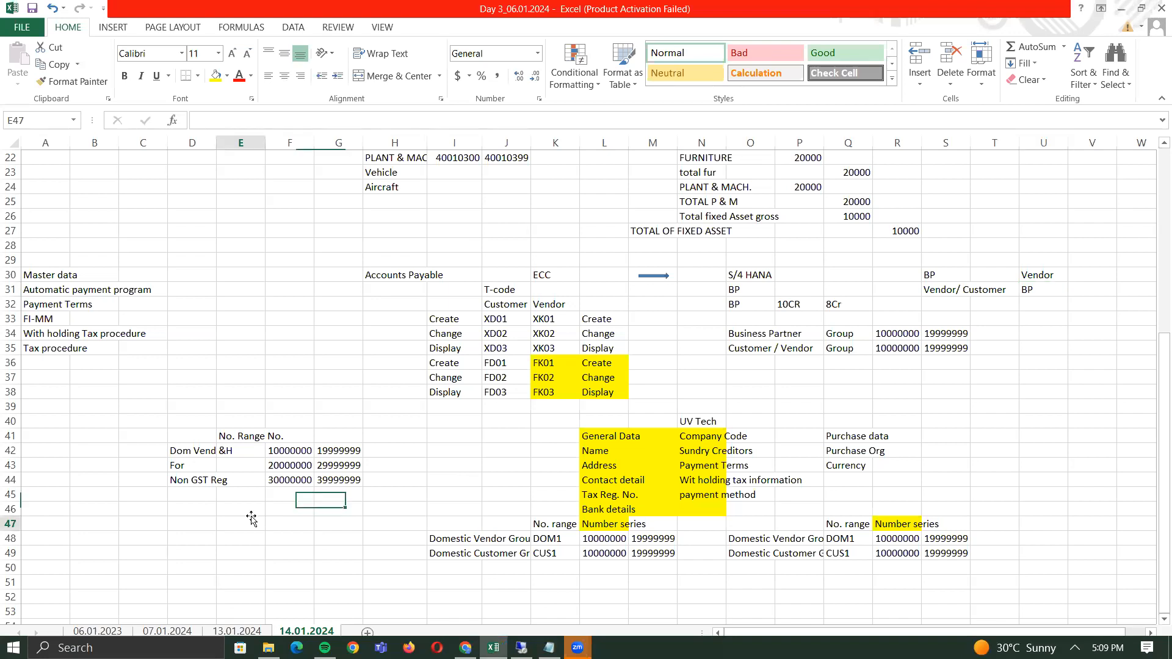
key("Left")
key("Left")
key("Right")
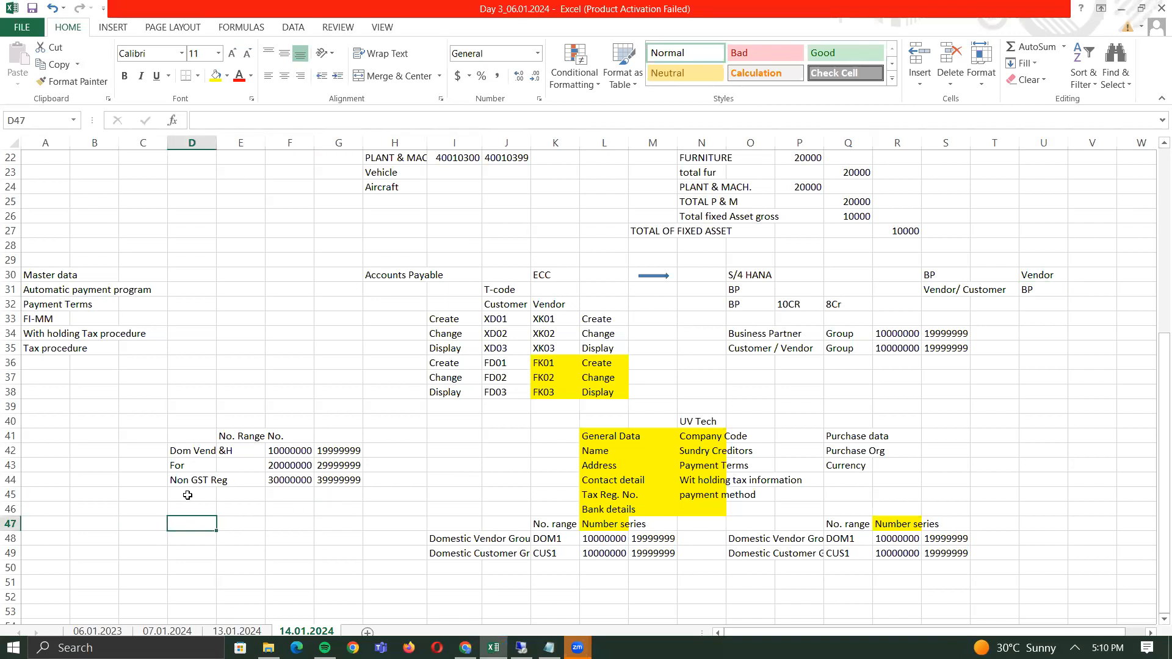
type("Function module")
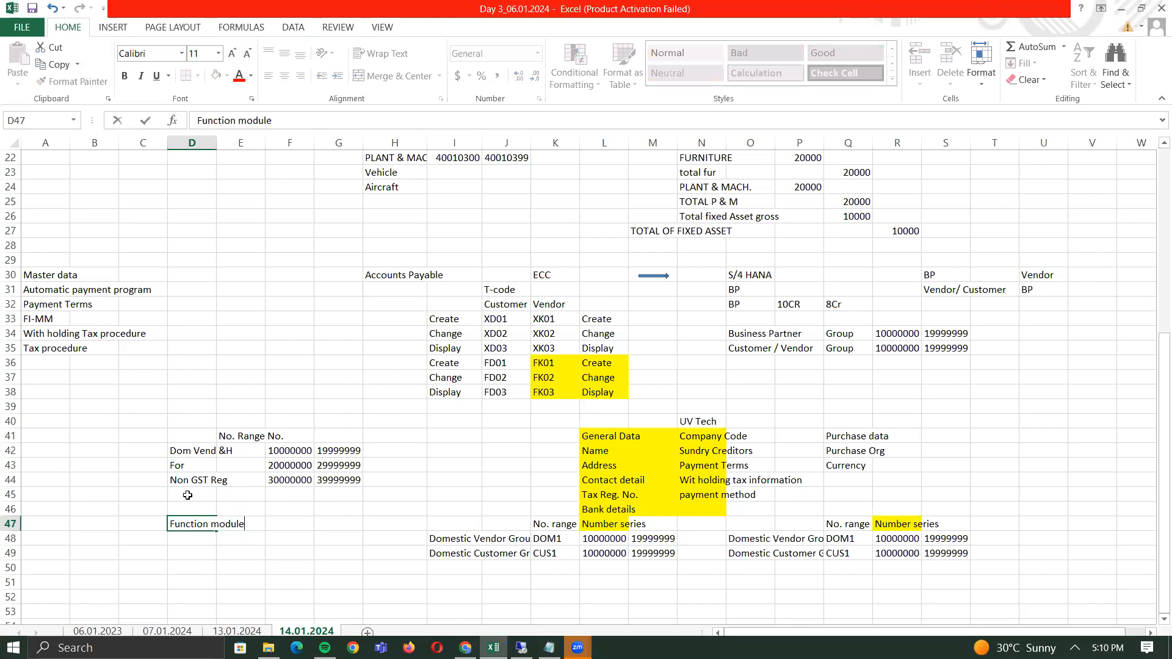
key("Return")
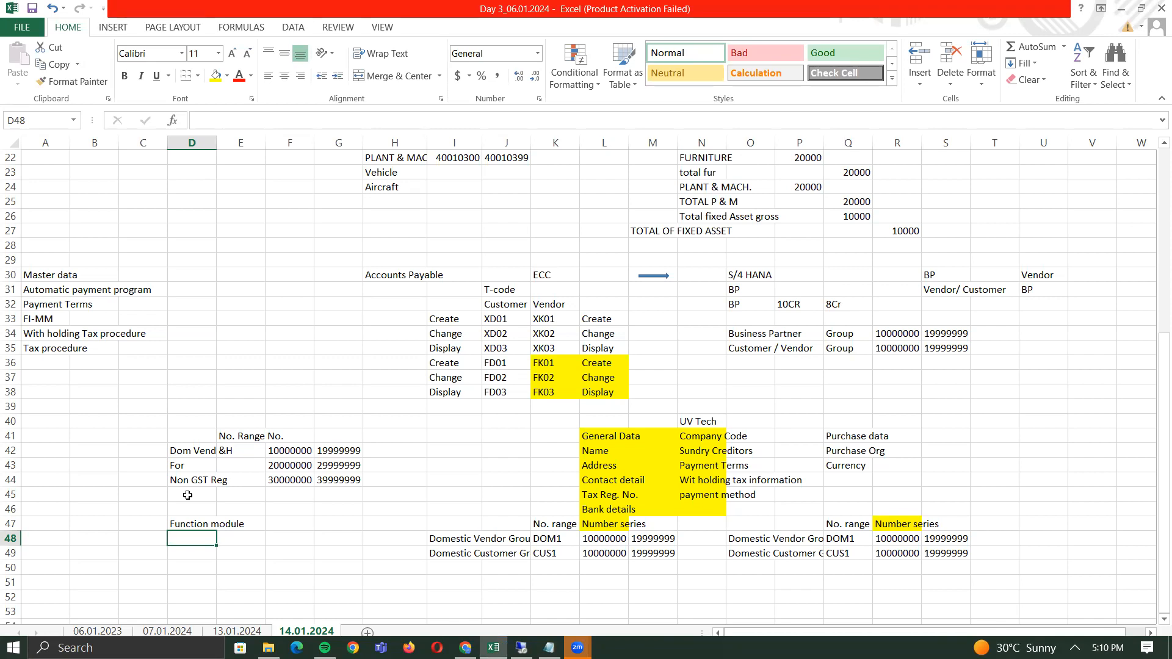
- Enter the date 14.01.2024 in cell C48
key("Down")
key("Down")
key("Down")
key("Up")
key("Up")
key("Up")
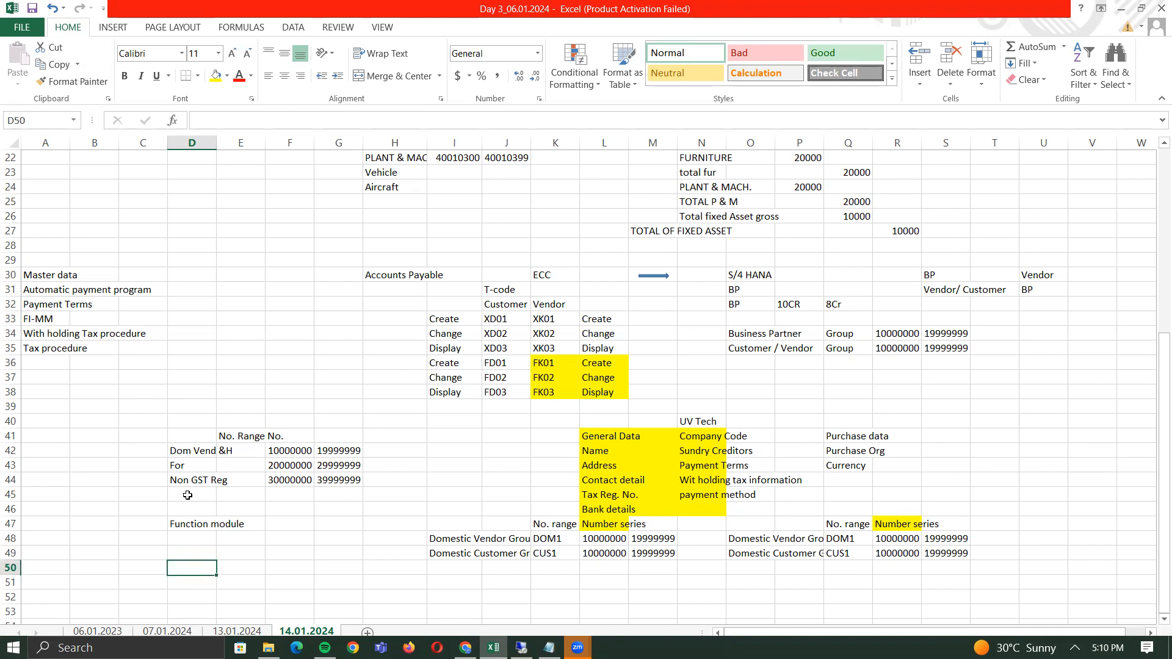
key("Left")
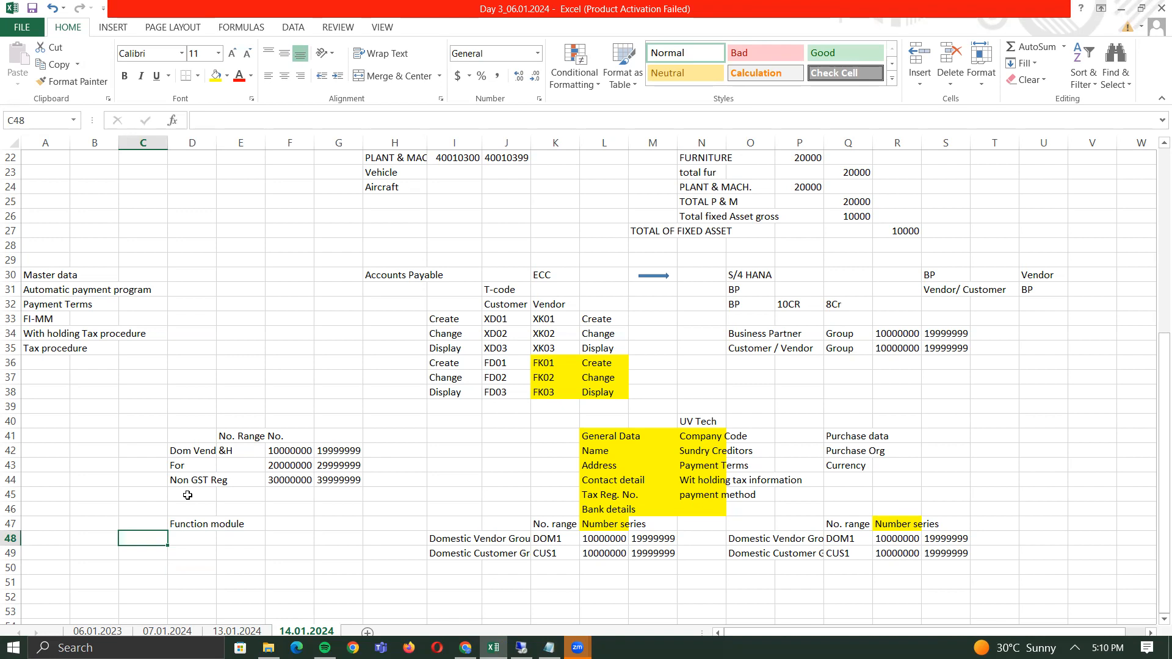
type("1")
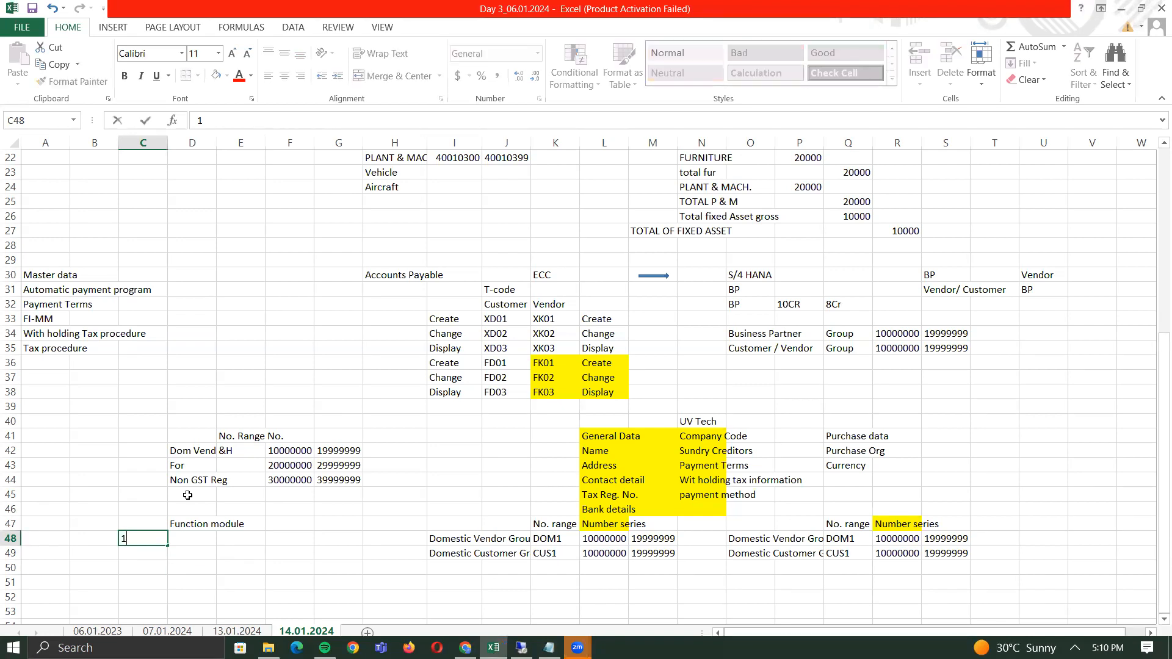
type("4.01.2024")
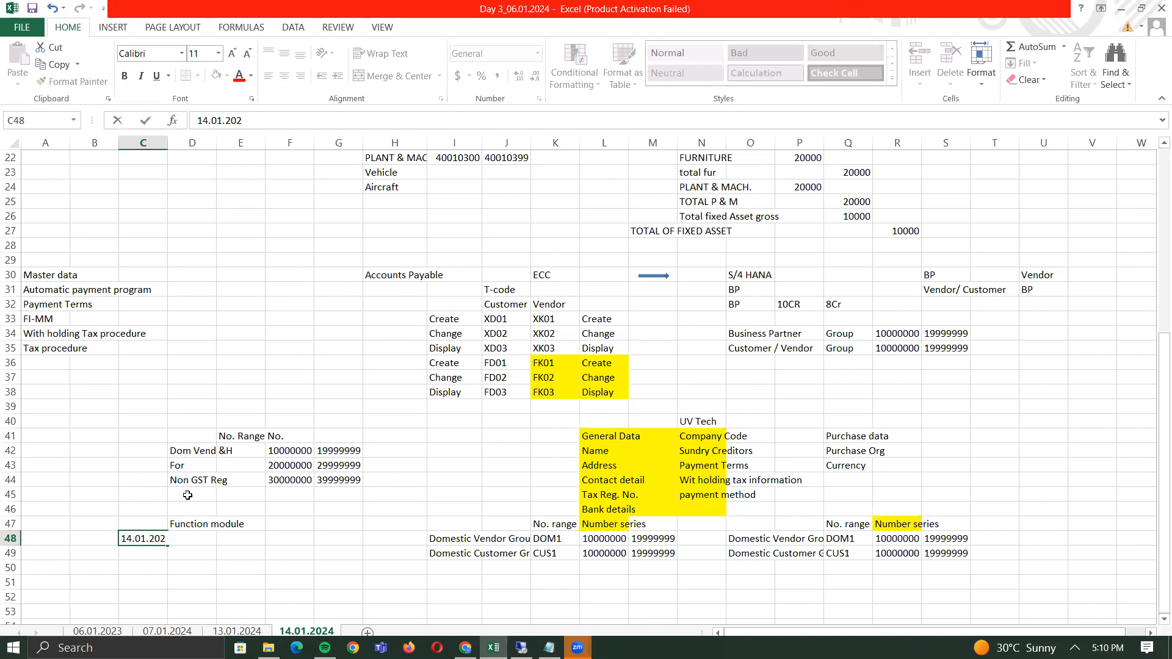
key("Return")
key("Up")
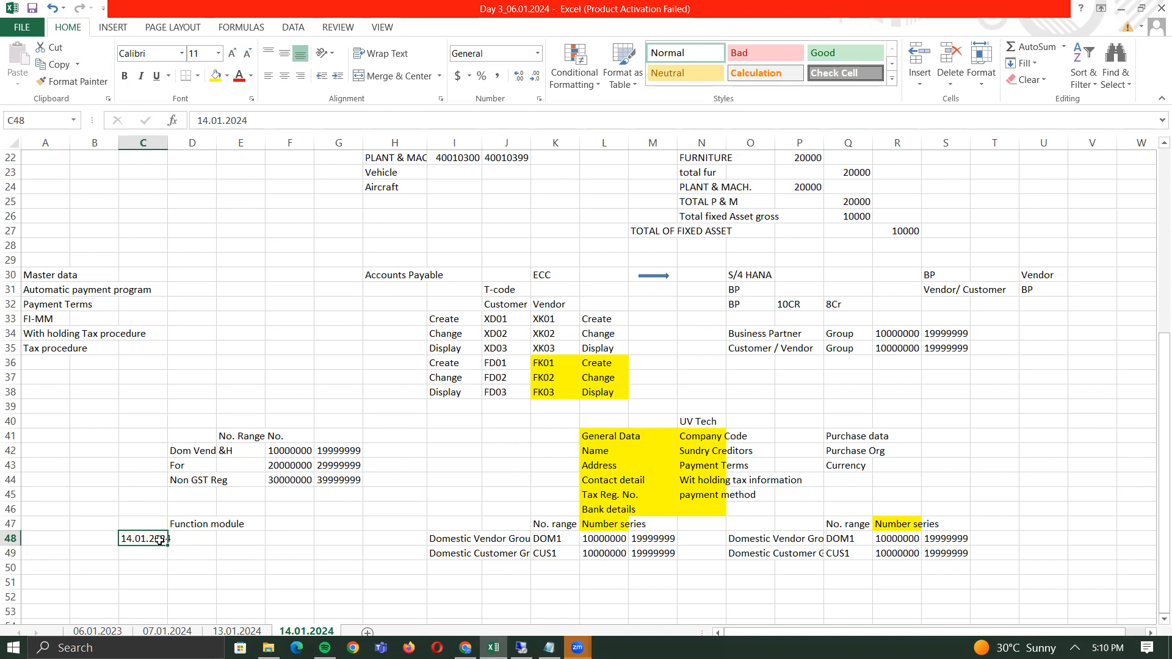
- Label row 48 with 'Fiscal Year' in E48 and 'Posting period' in F48
left_click(246, 535)
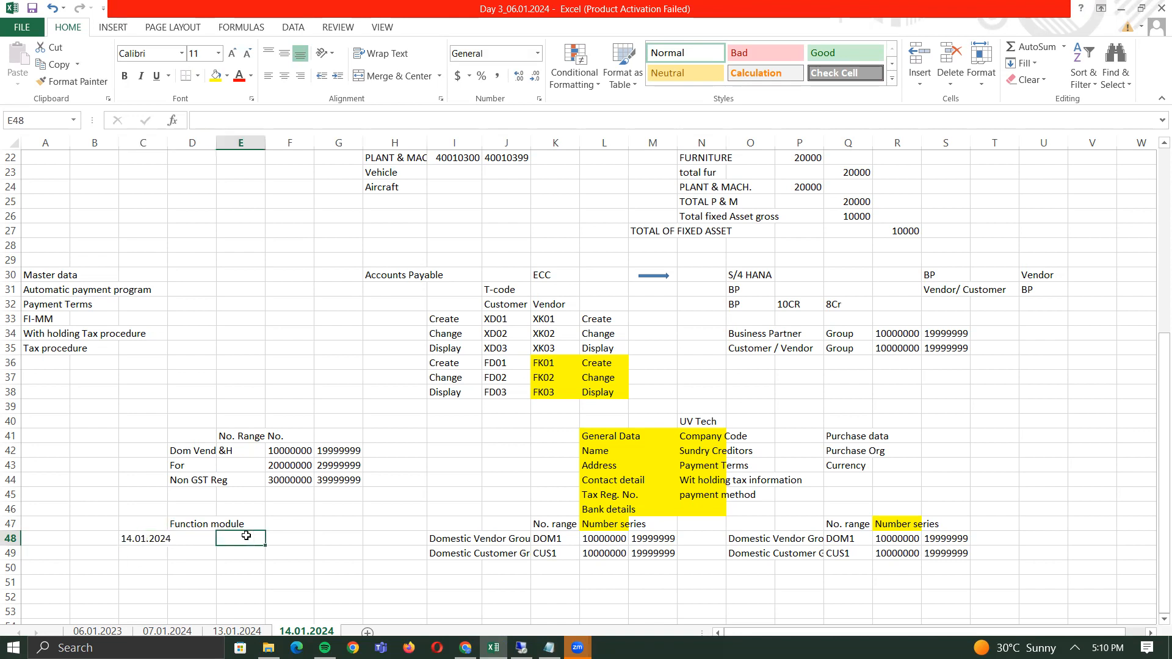
type("Fiscal Year")
key("Tab")
type("Posting period")
key("Return")
key("Up")
key("Right")
key("Left")
key("Left")
key("Left")
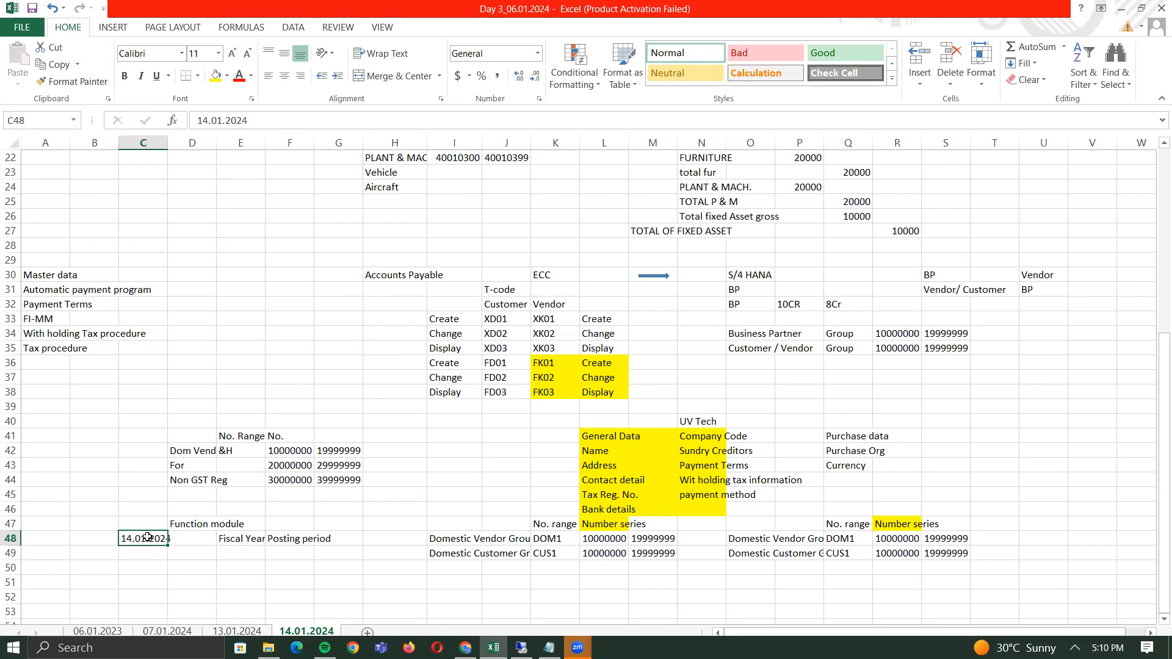
left_click(256, 537)
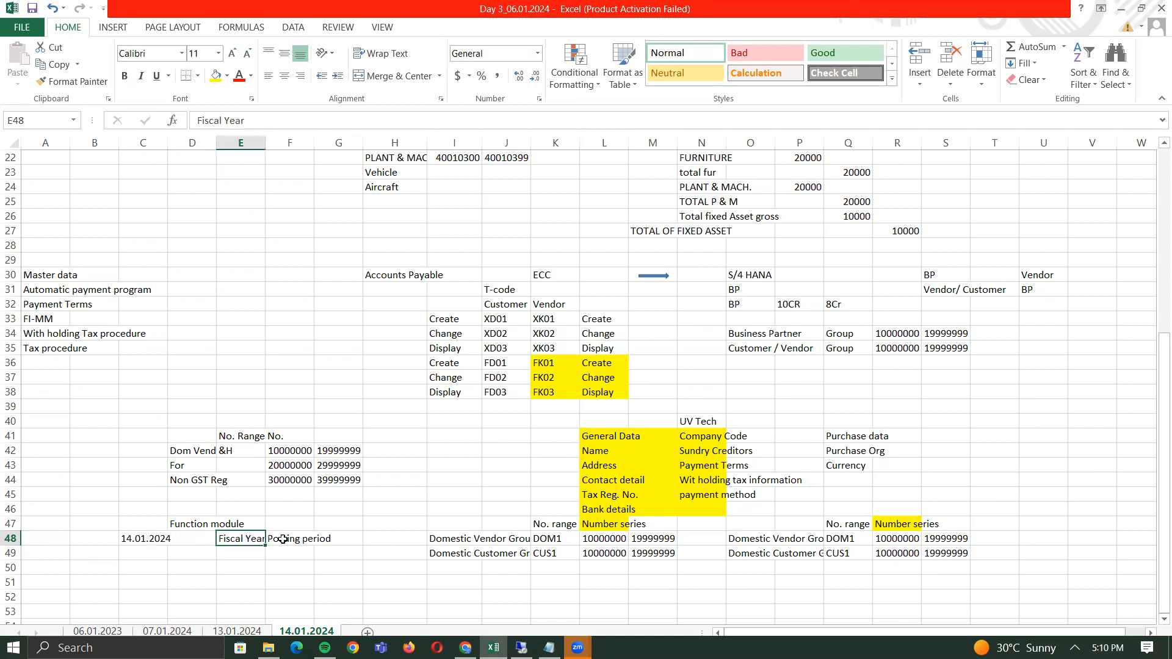
left_click(287, 539)
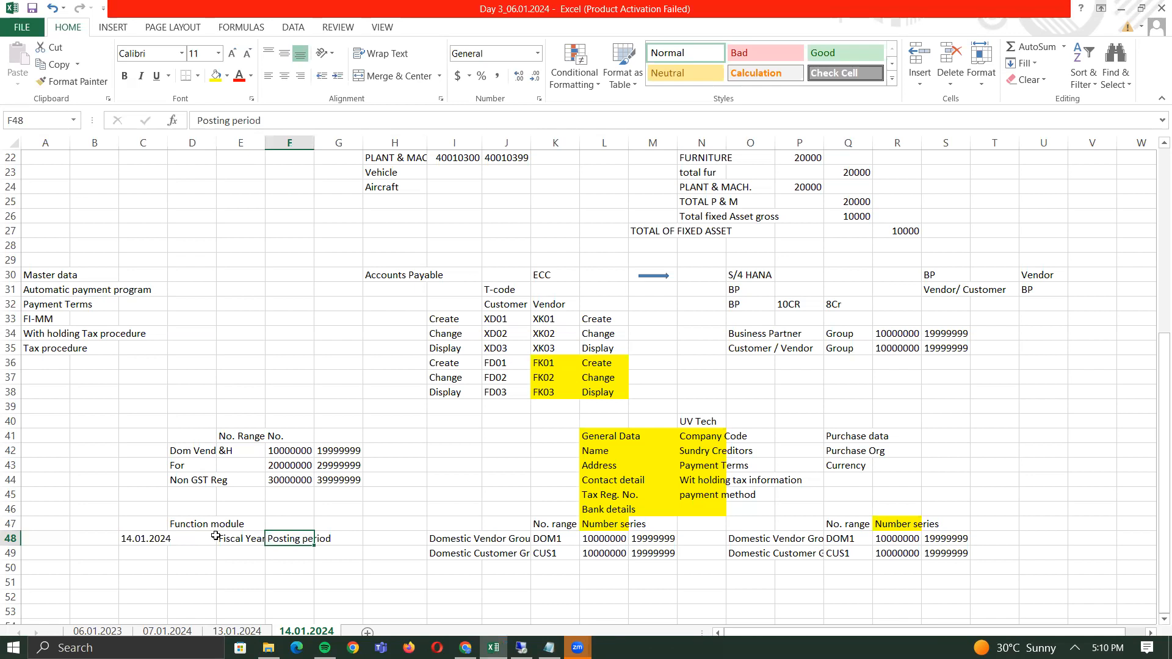
- Add the note 'Date conversion into FY &PP' in cell D50
left_click(180, 572)
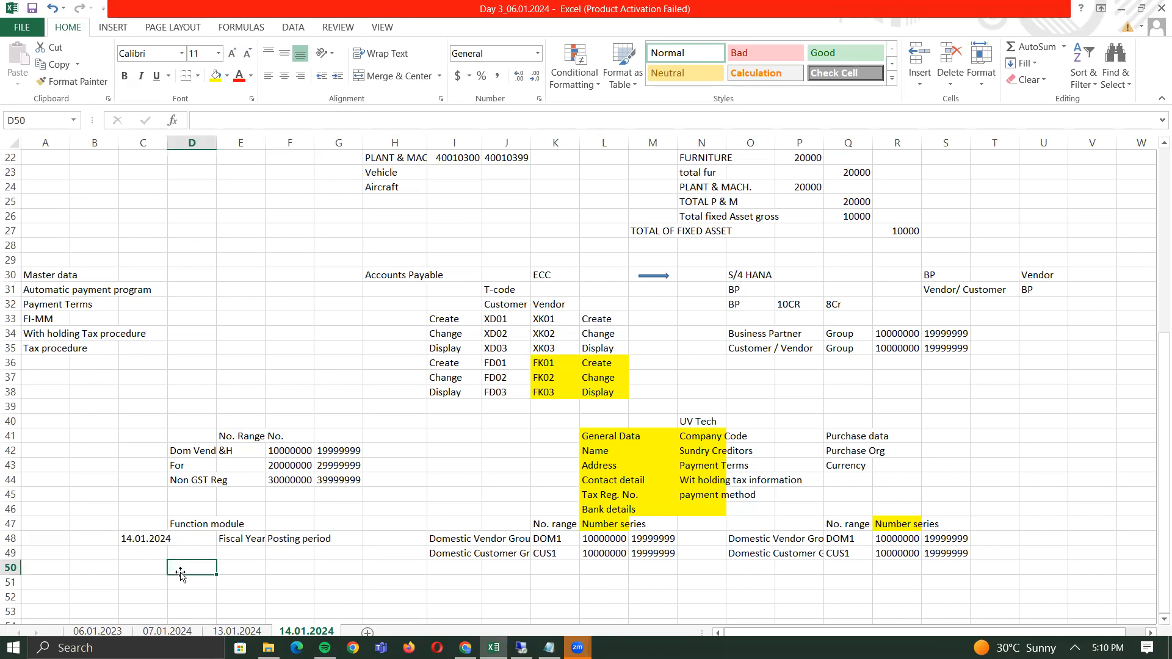
left_click(152, 539)
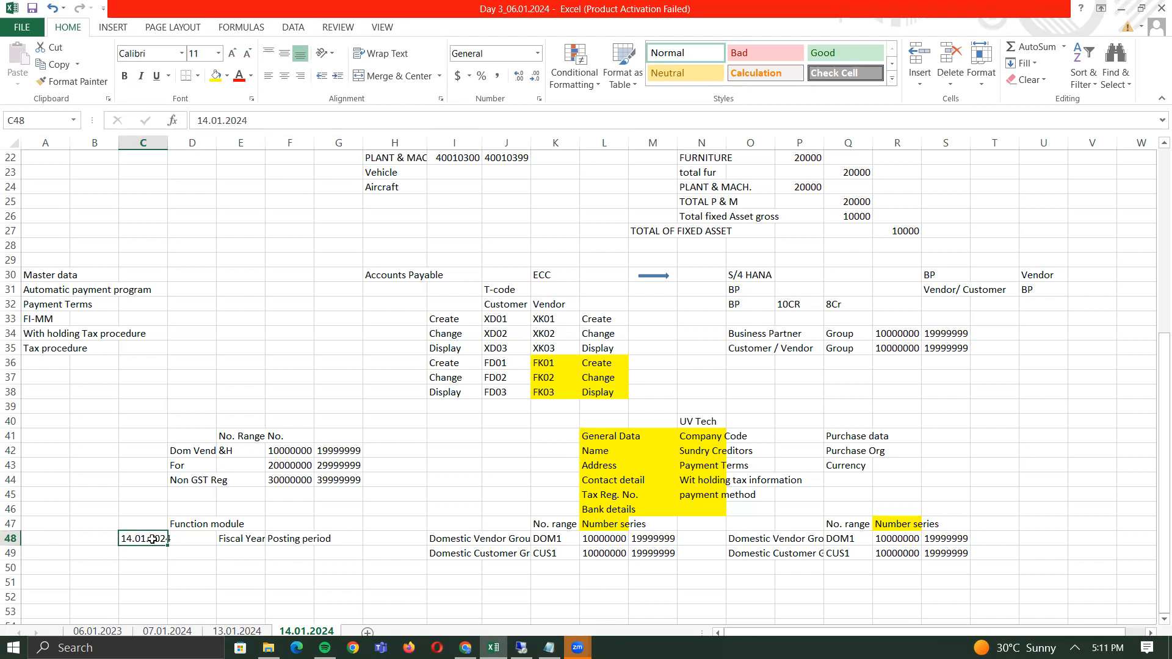
key("Down")
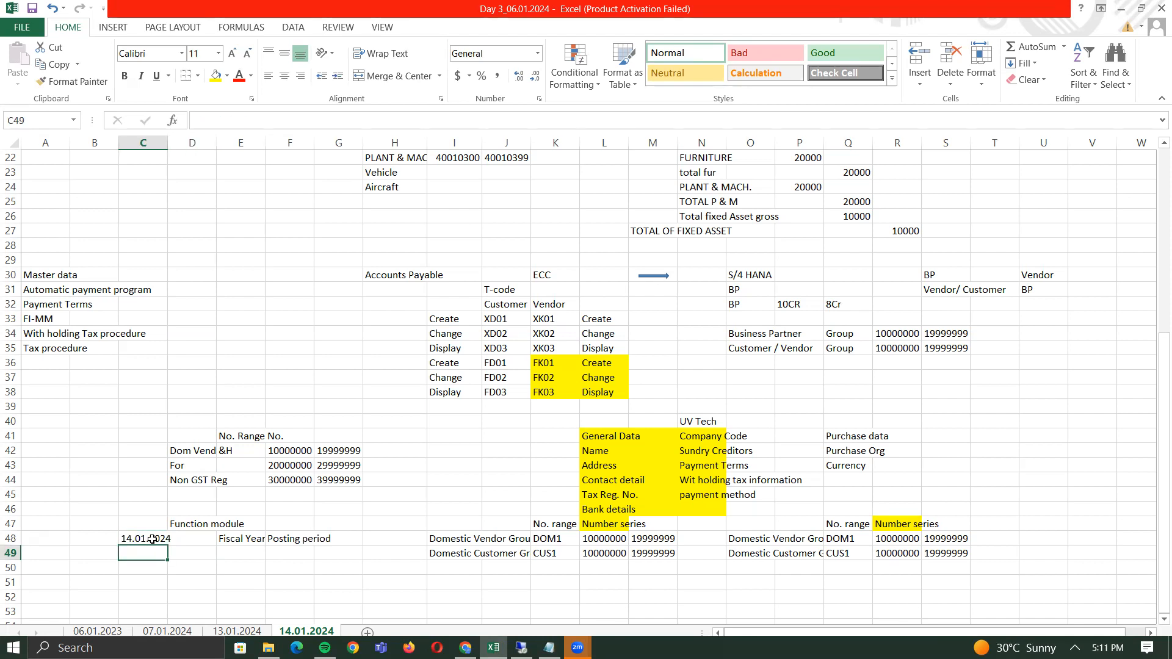
key("Right")
key("Down")
type("Date c")
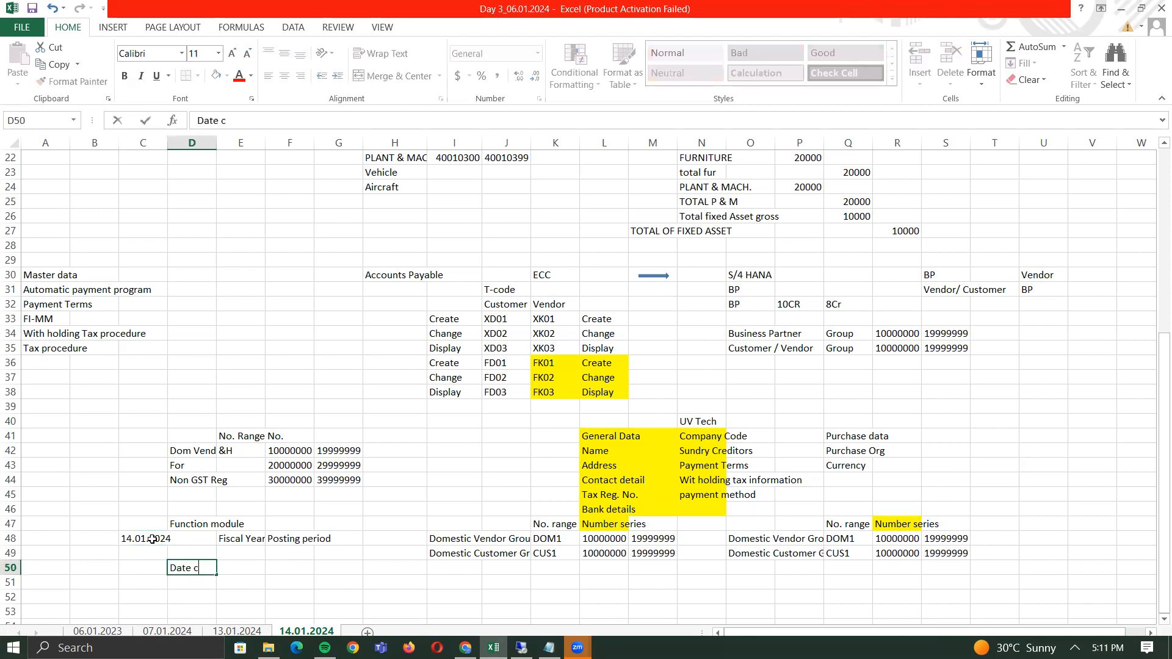
type("onversion into FY &PP")
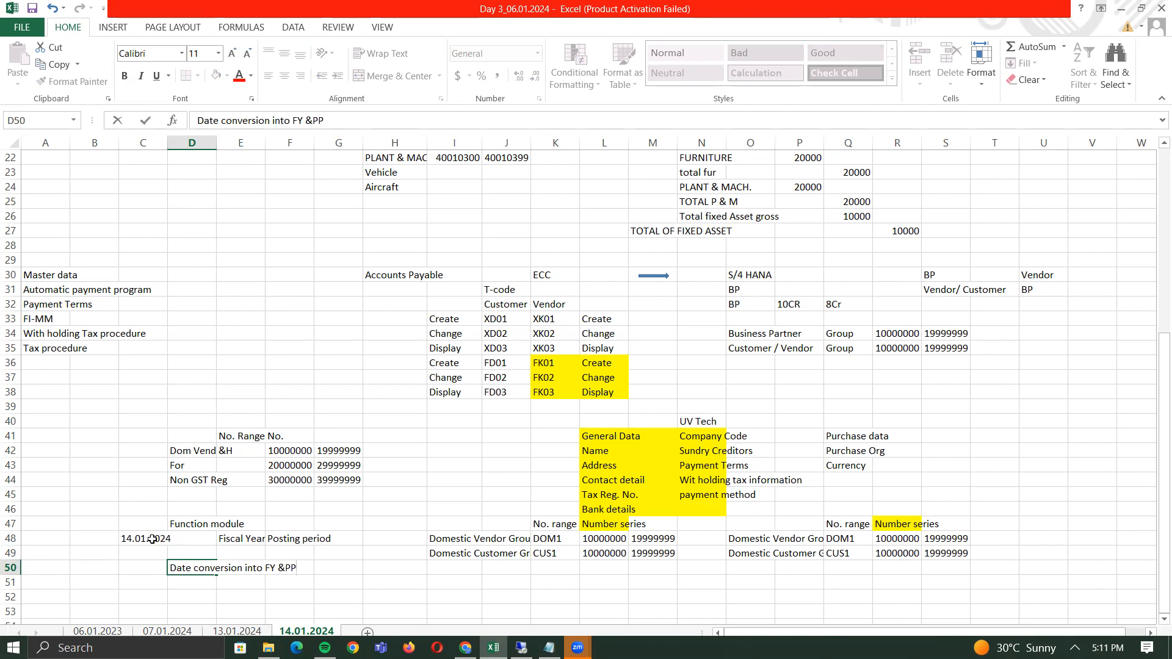
key("ctrl+Return")
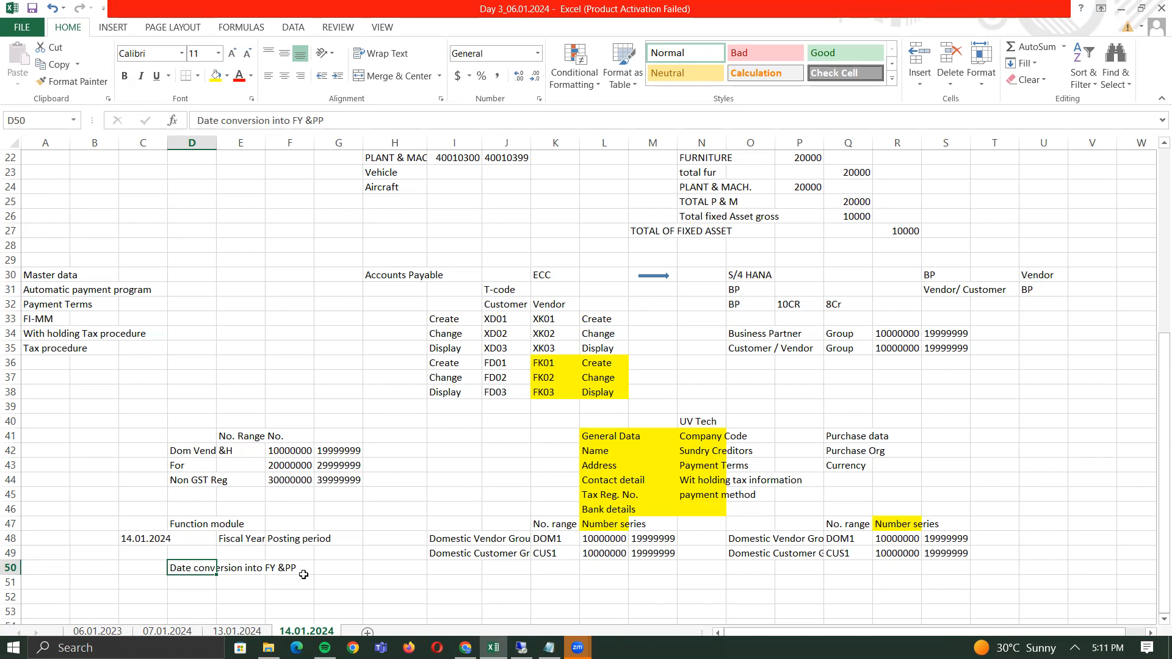
- Copy the date 14.01.2024 from C48 into D51 under the date-conversion note
left_click(133, 538)
key("ctrl+c")
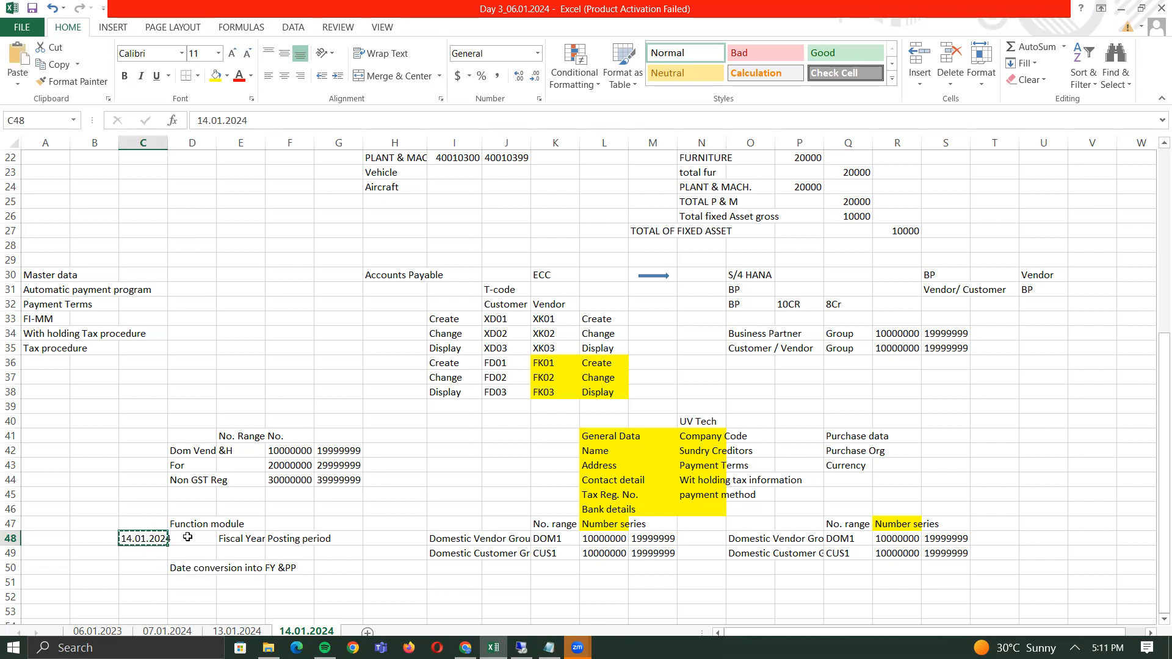
key("Down")
key("Down")
key("Down")
key("Right")
key("ctrl+v")
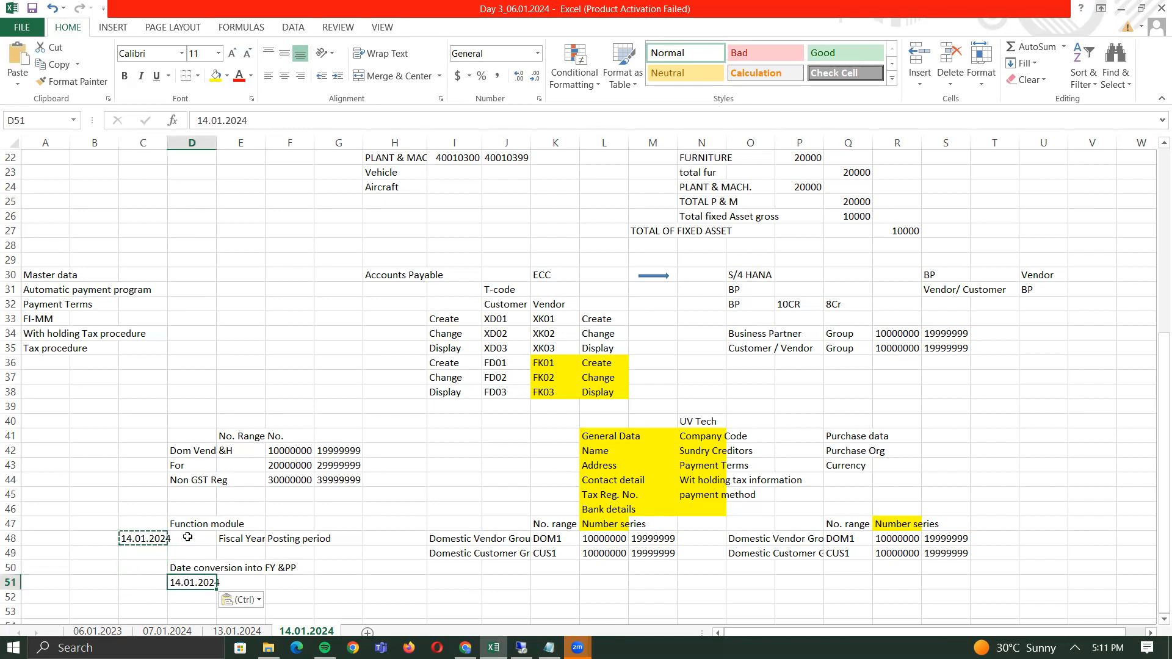
key("Escape")
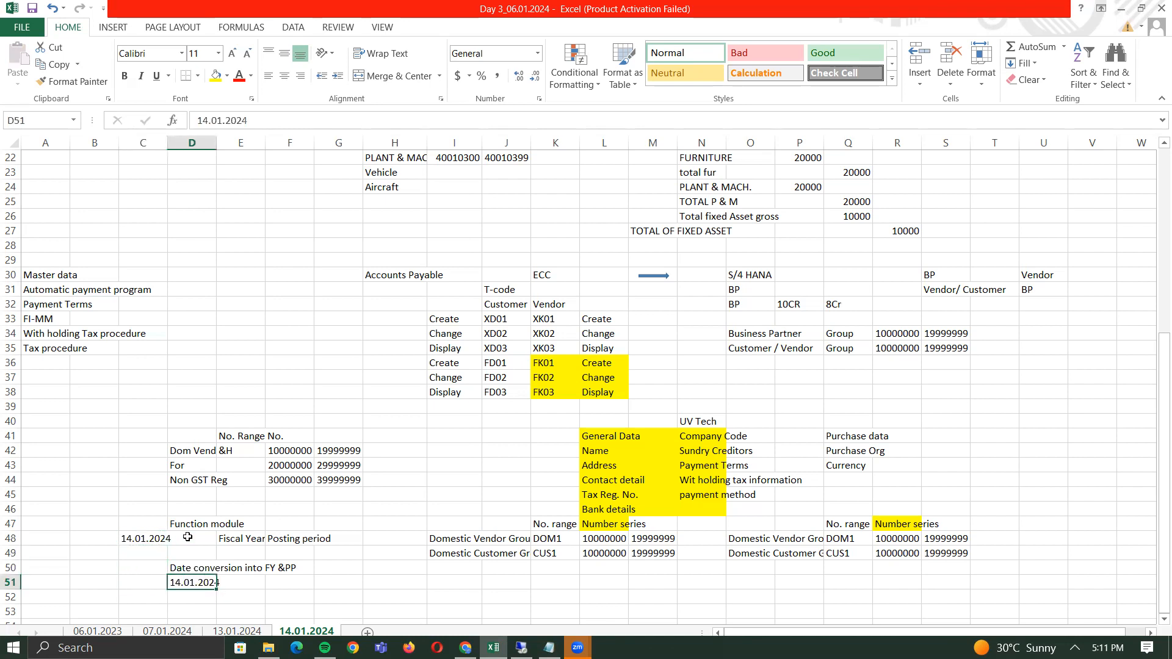
- Enter 'V3 / K4' in D52, correcting the stray '#' typo to '3'
key("Down")
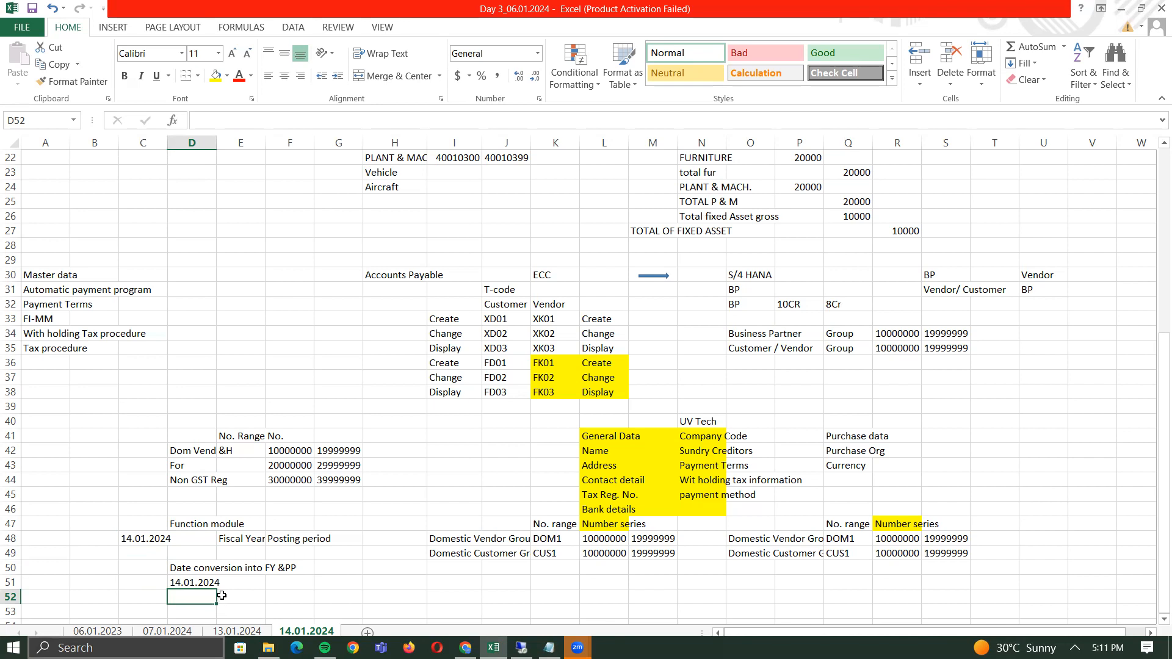
type("V#")
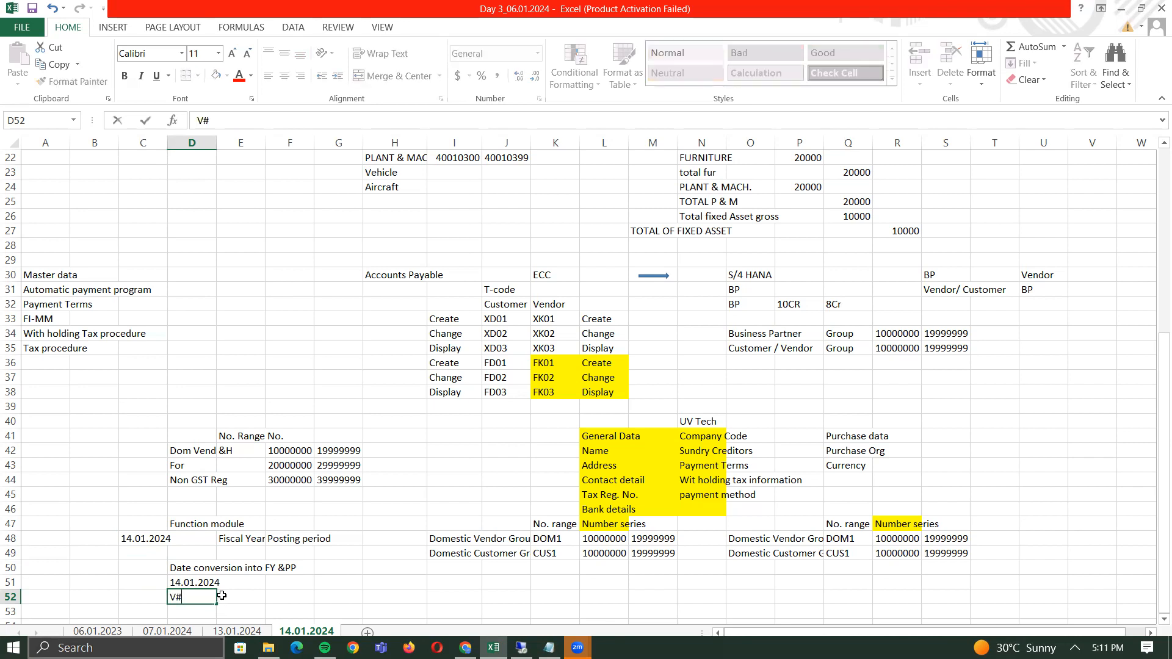
type(" / K4")
key("Return")
key("Up")
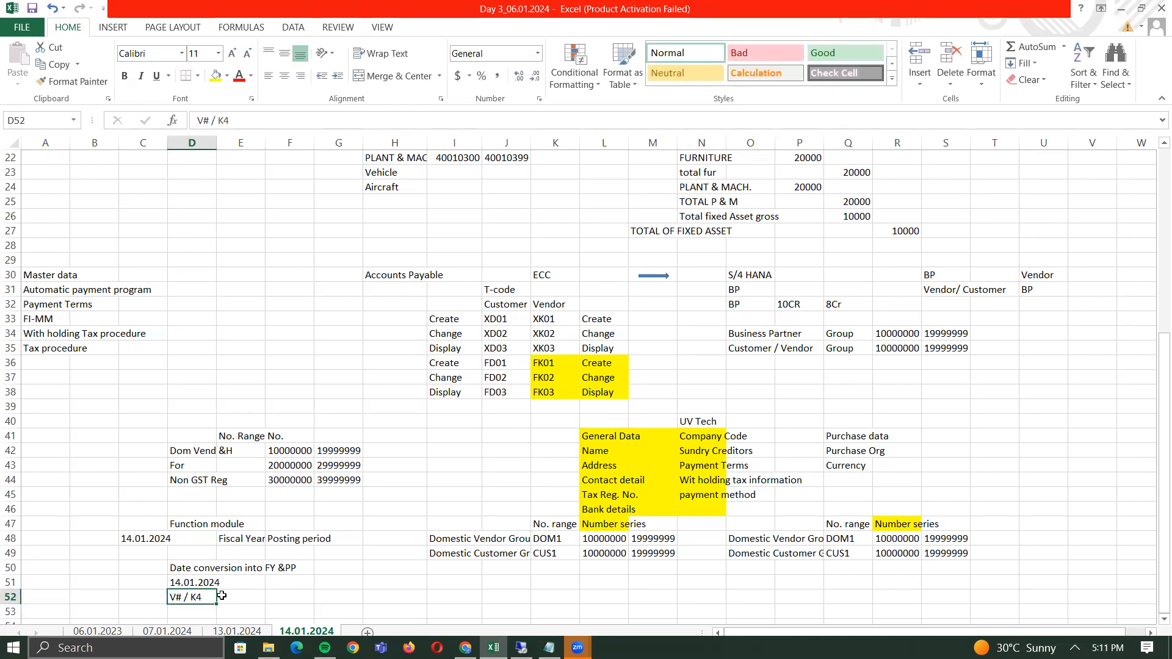
key("F2")
key("Left")
key("BackSpace")
type("3")
key("Return")
key("Up")
key("alt+Tab")
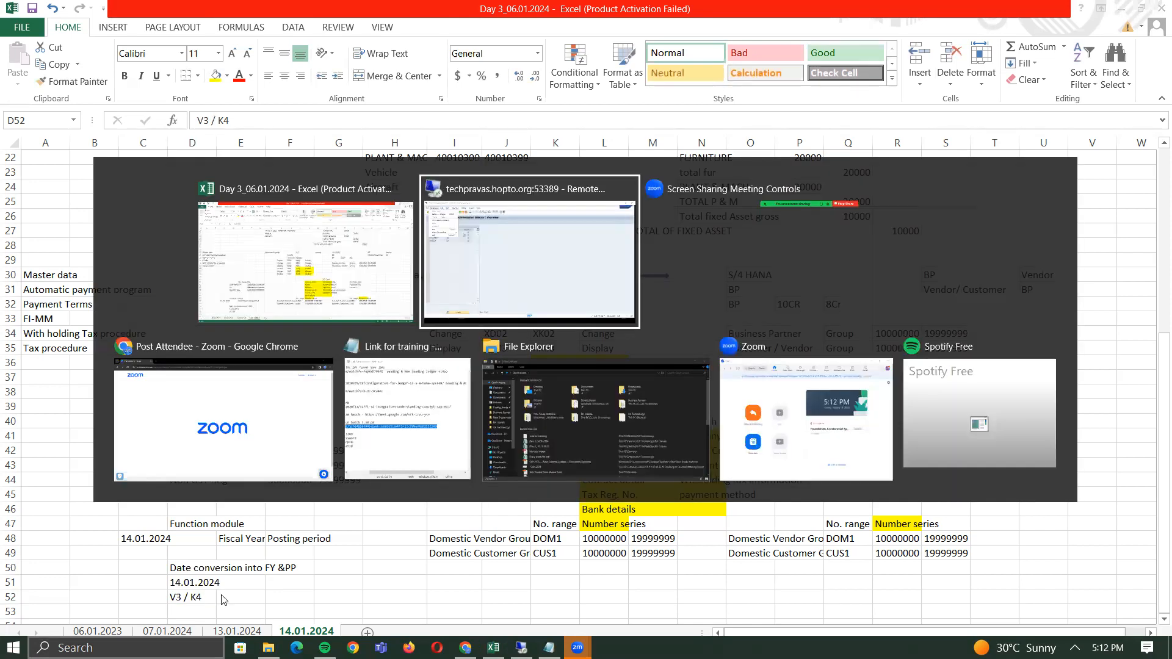
- Maximize the remote SAP desktop and open a new session running SE37 (Function Builder)
left_click(589, 238)
left_click(1127, 11)
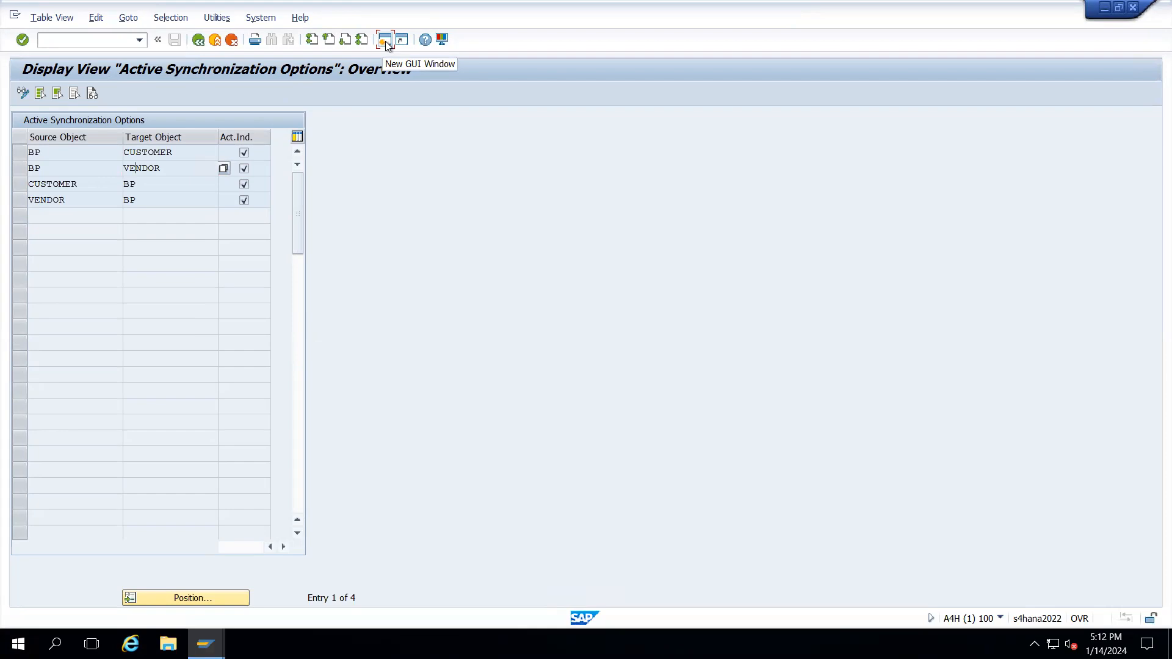
left_click(384, 41)
type("se37")
key("Return")
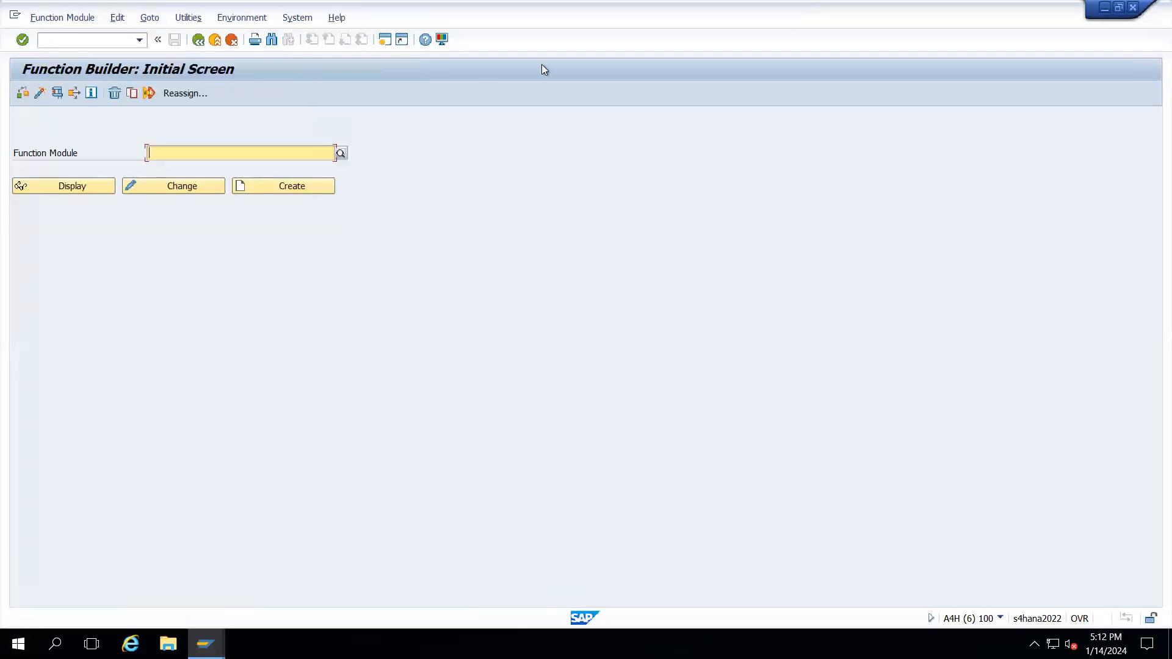
- Minimize the remote desktop session to get back to local windows
mouse_move(702, 5)
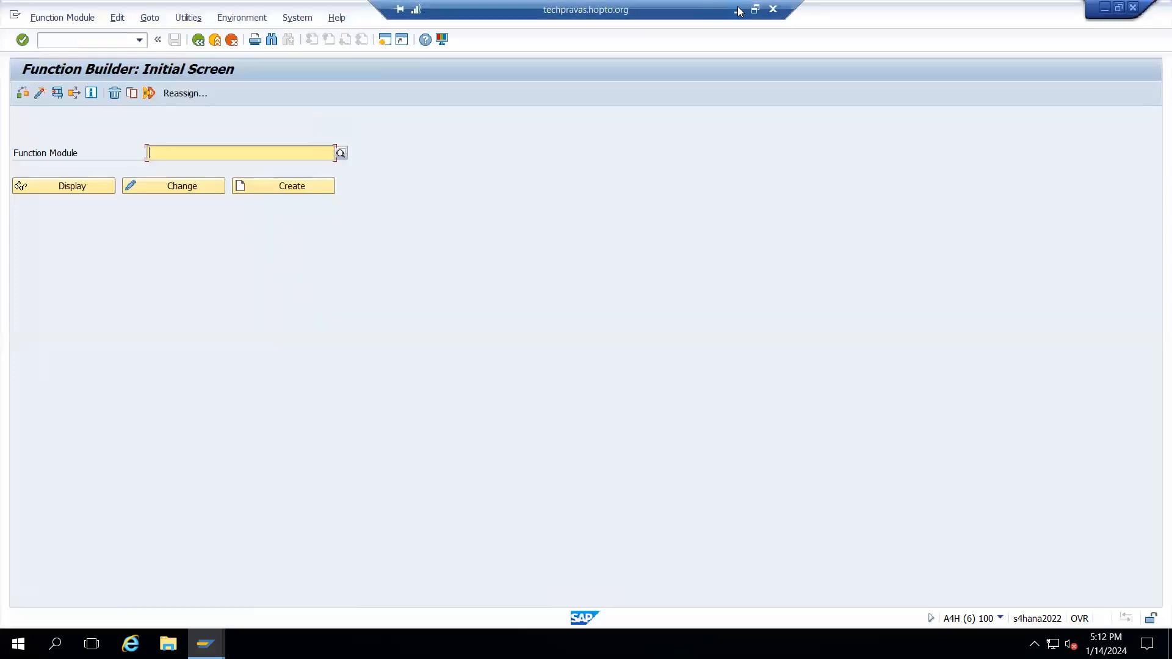
left_click(738, 10)
left_click(522, 647)
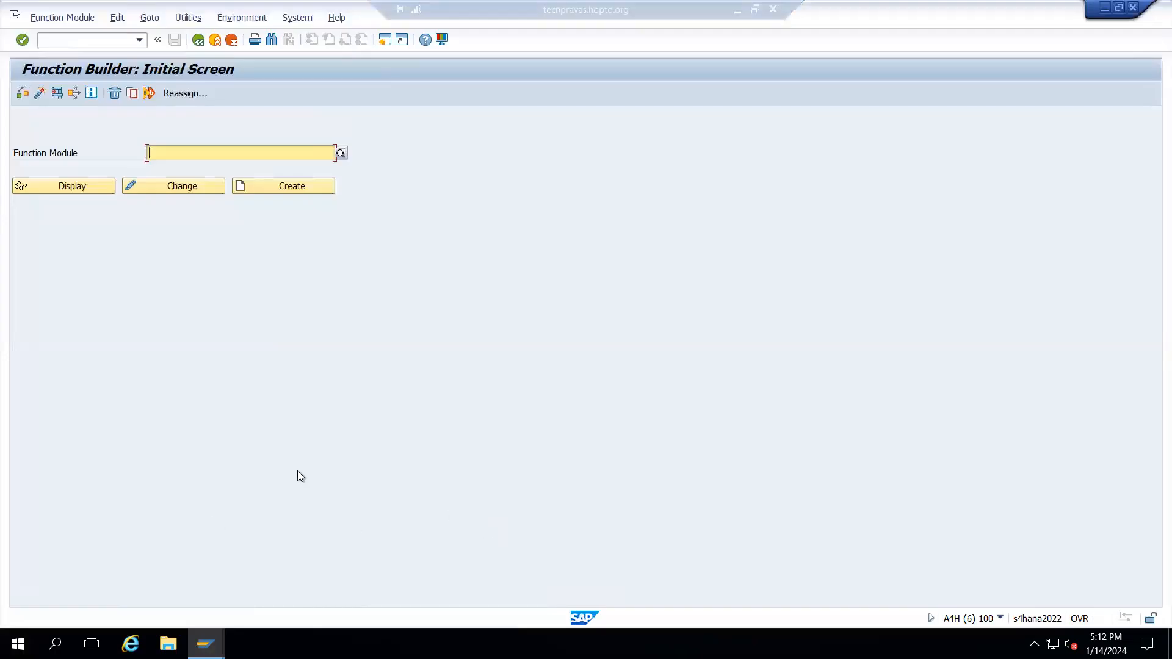
key("alt+Tab")
key("alt+Tab")
key("alt+Tab")
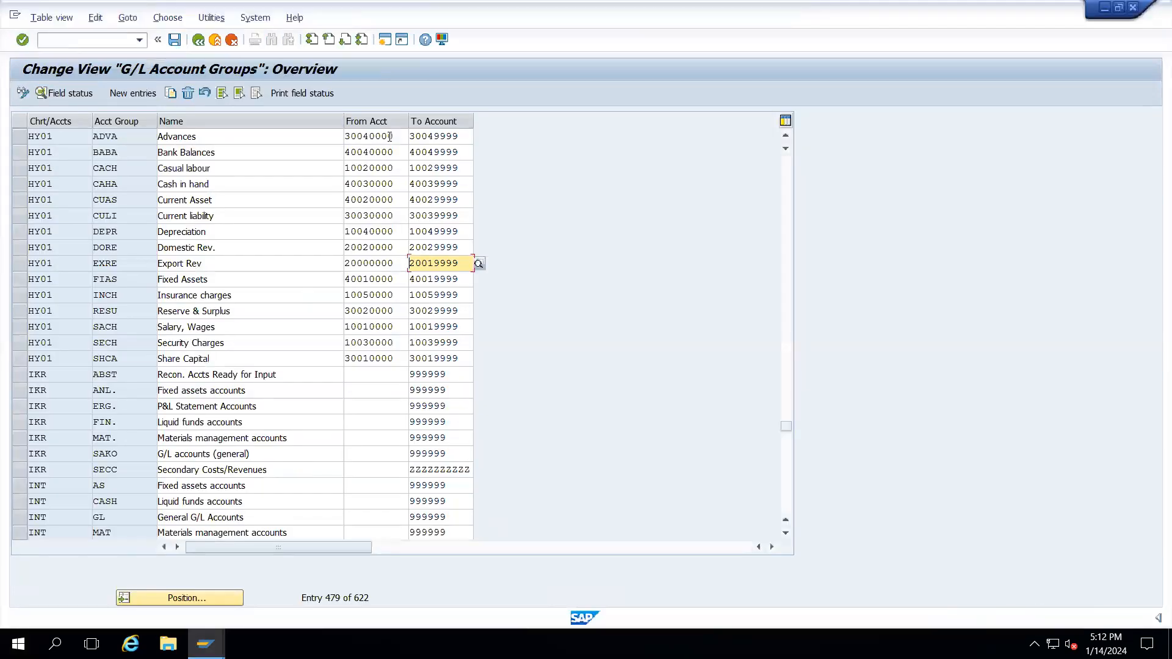
- Minimize the remote desktop and switch to the local Chrome browser
mouse_move(748, 3)
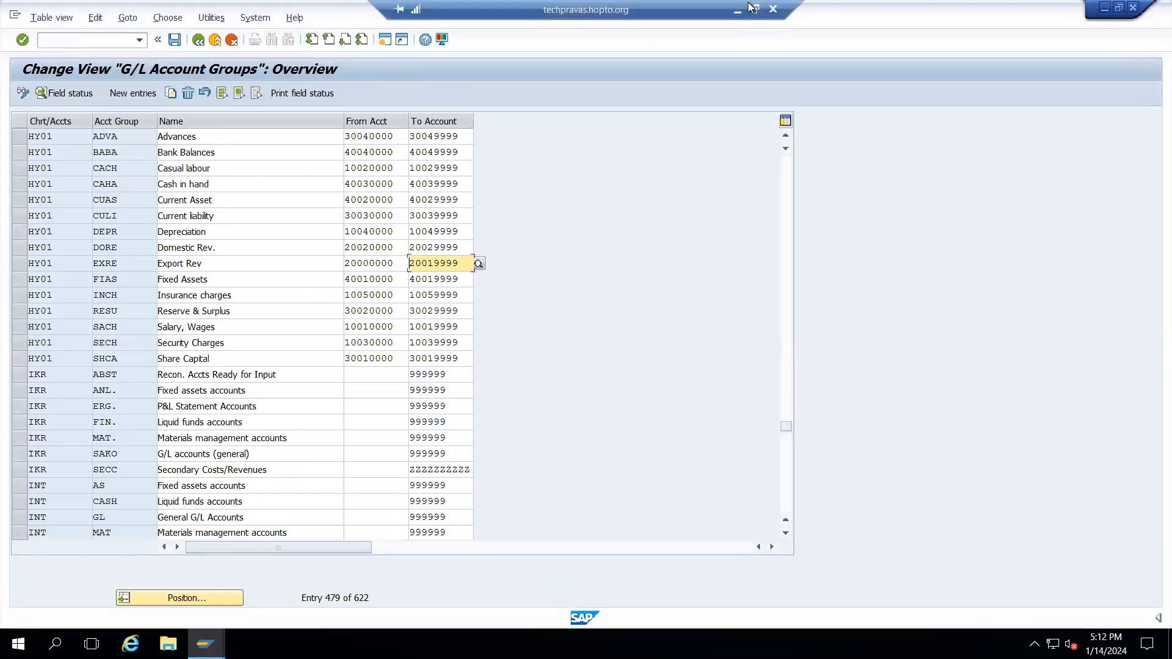
left_click(738, 12)
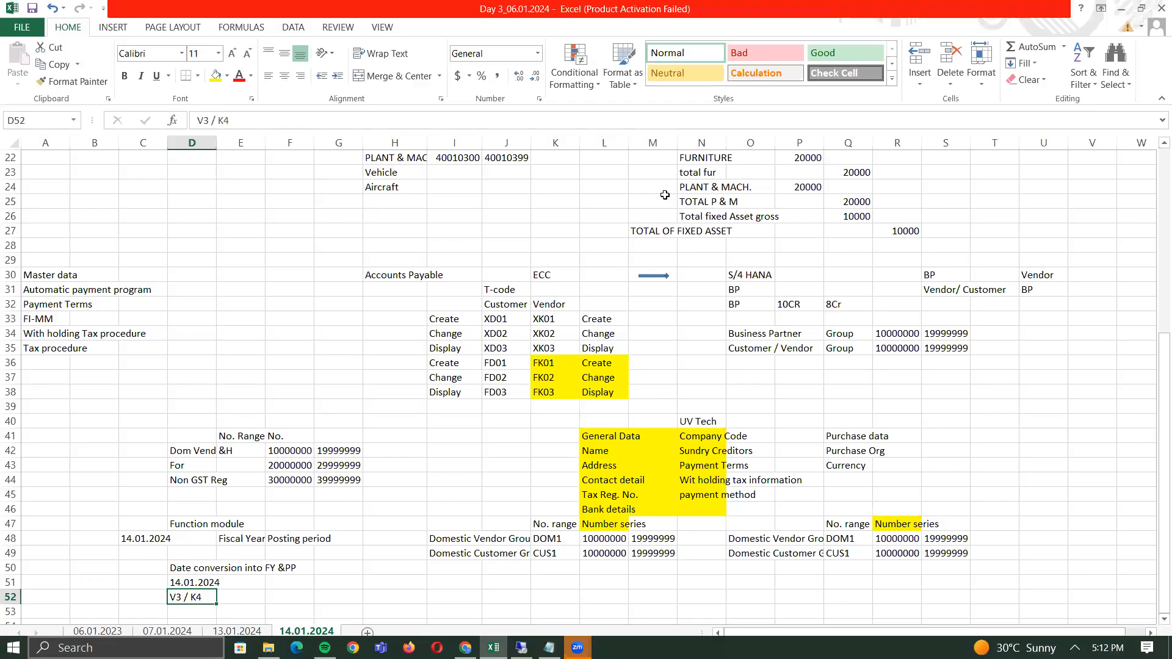
key("alt+Tab")
key("alt+Tab")
key("alt+Tab")
key("alt+Tab")
key("alt+Tab")
key("alt+Tab")
key("alt+Tab")
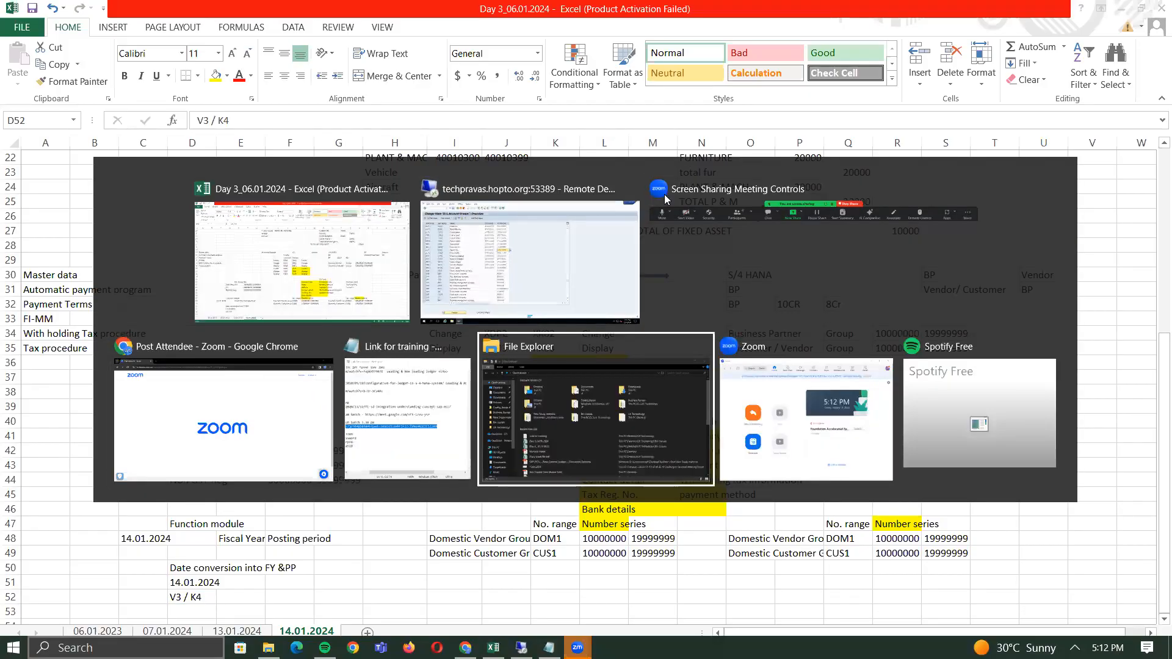
key("alt+Tab")
key("alt+Tab")
key("alt+Tab")
key("alt+Tab")
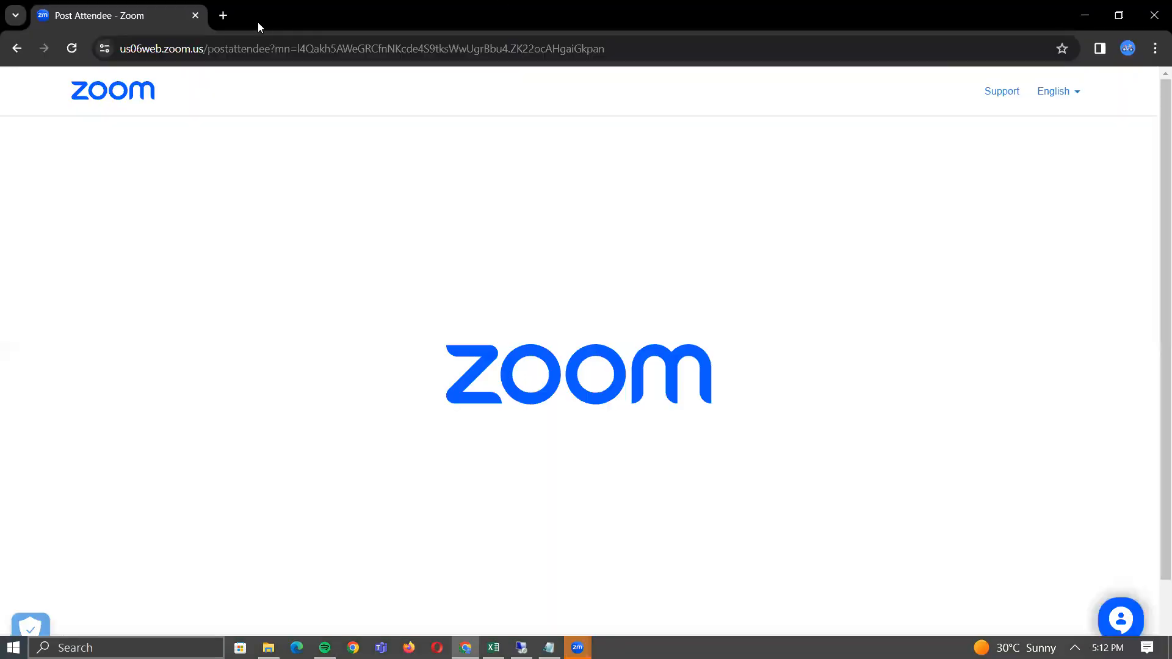
- Google 'in sap function module for date conversion into posting period' and select DATE_TO_PERIOD_CONVERT
left_click(223, 15)
type("in ")
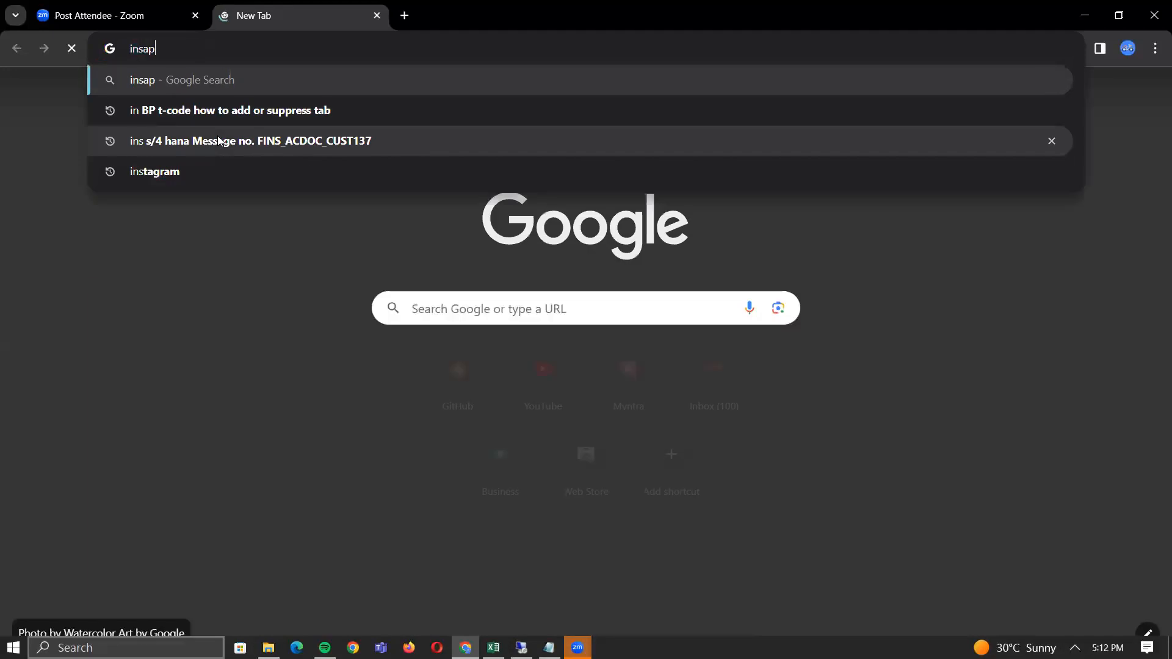
type("s")
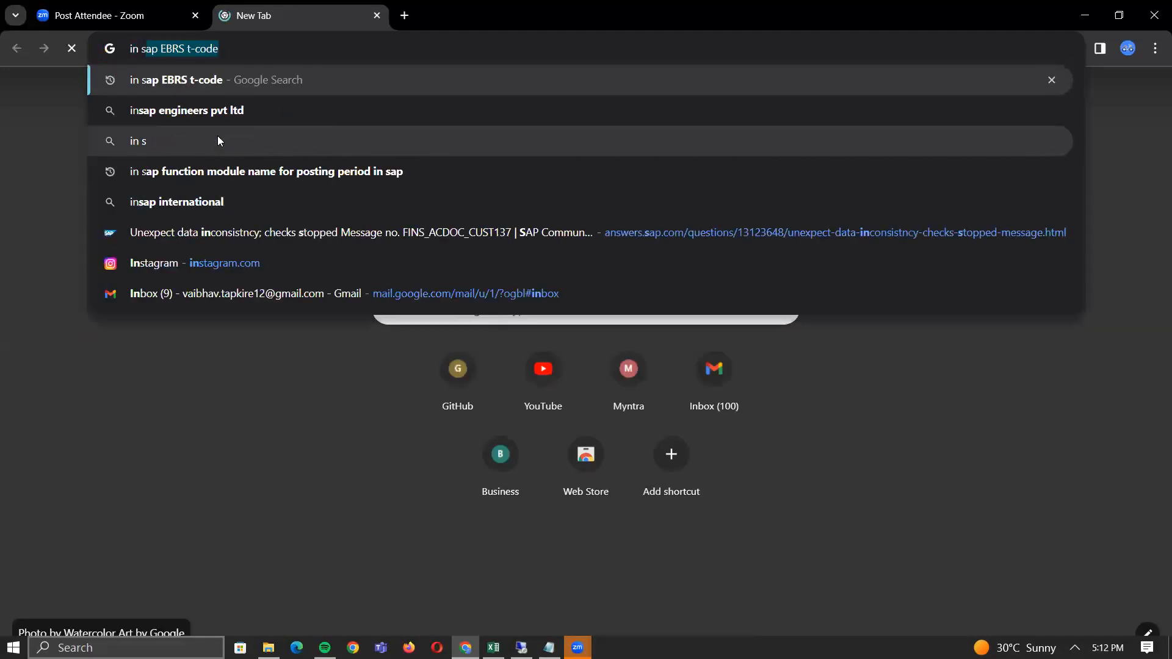
type("ap function m")
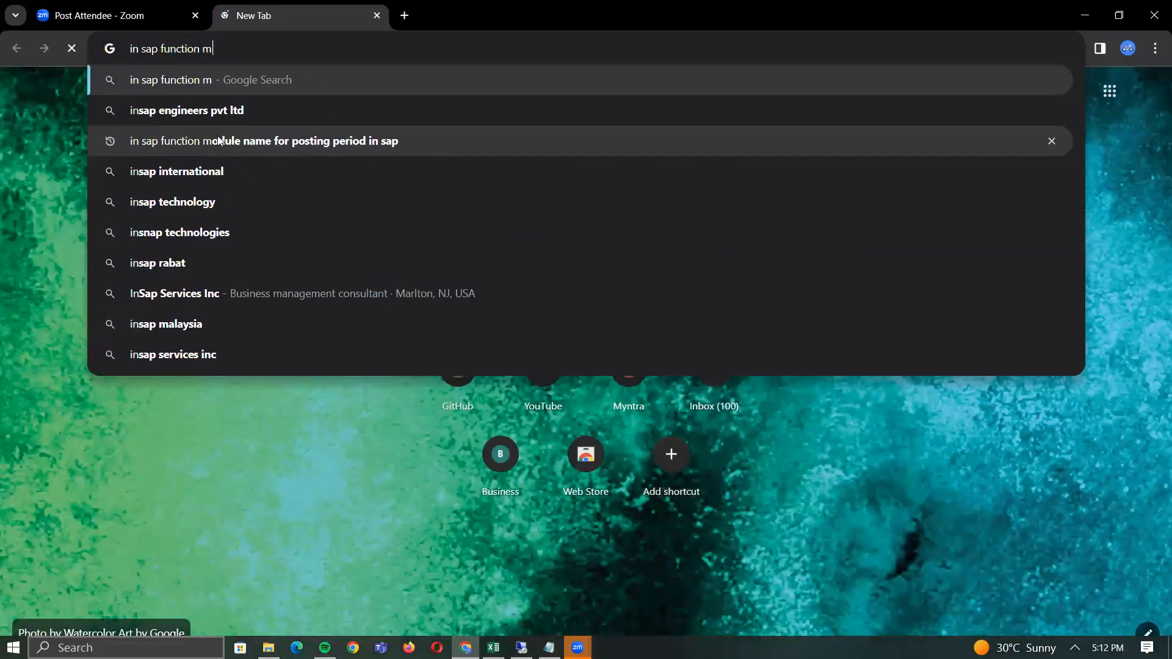
type("odule for date ")
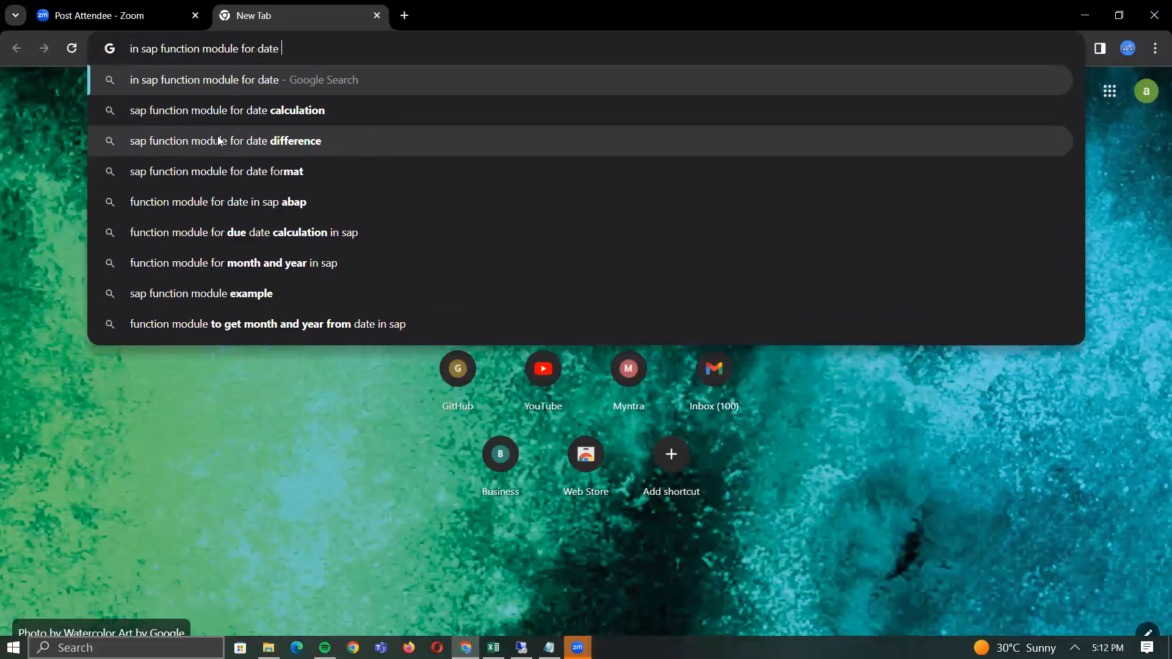
type("conversion ")
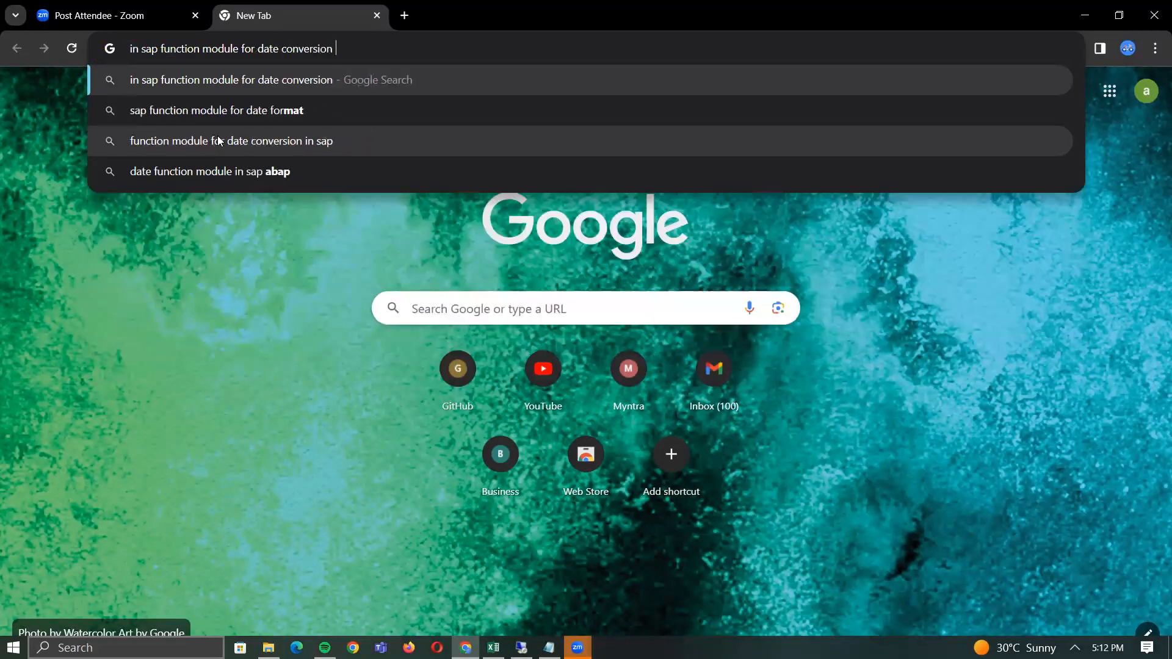
type("into ")
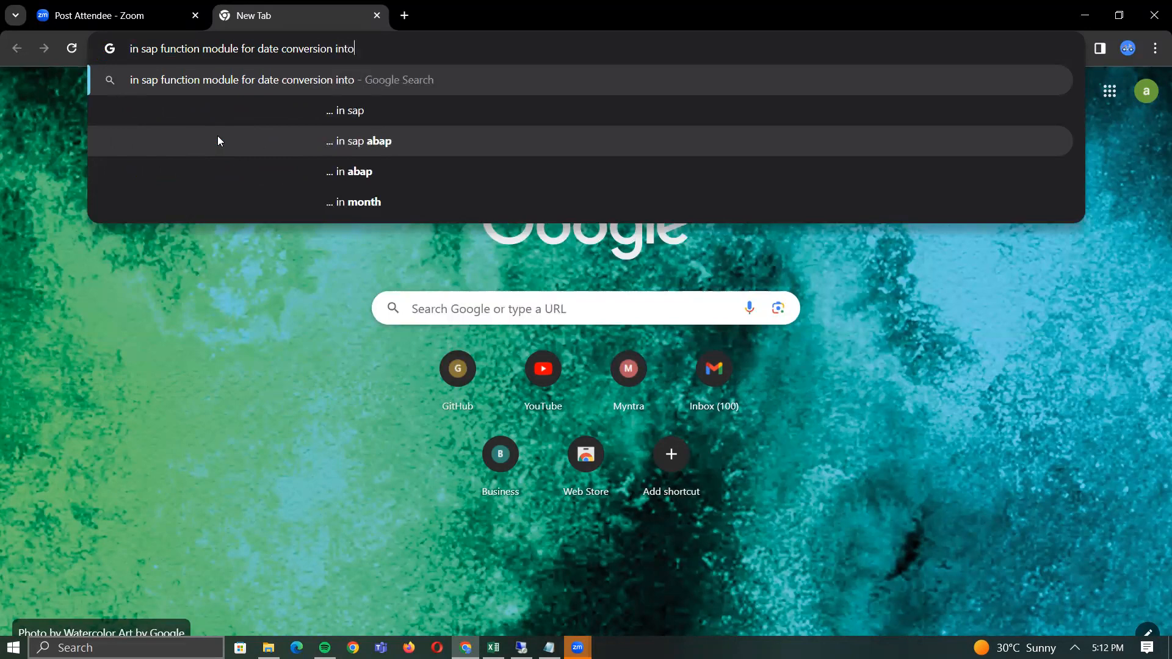
type("posting")
key("Down")
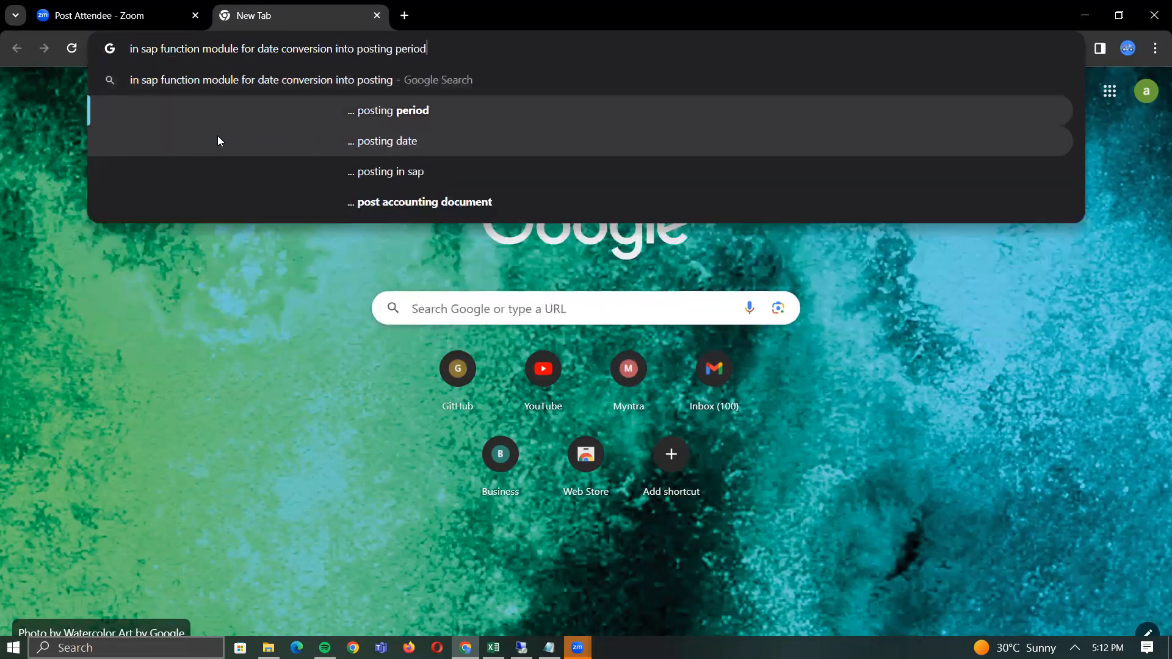
key("Return")
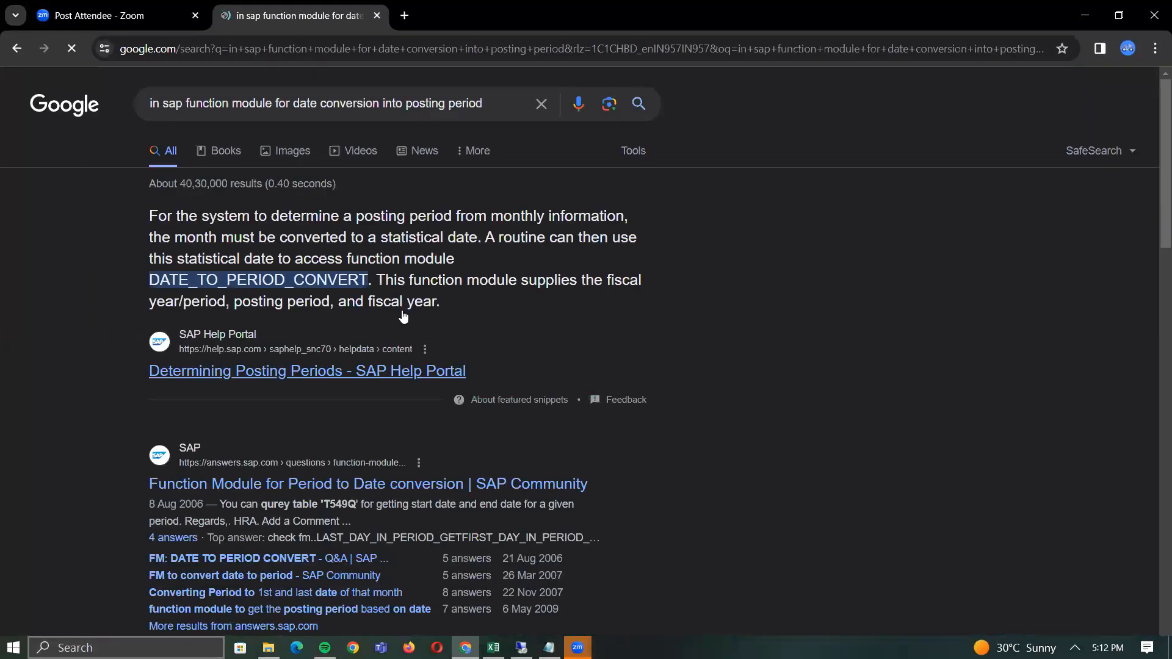
left_click_drag(151, 278, 364, 279)
key("ctrl+c")
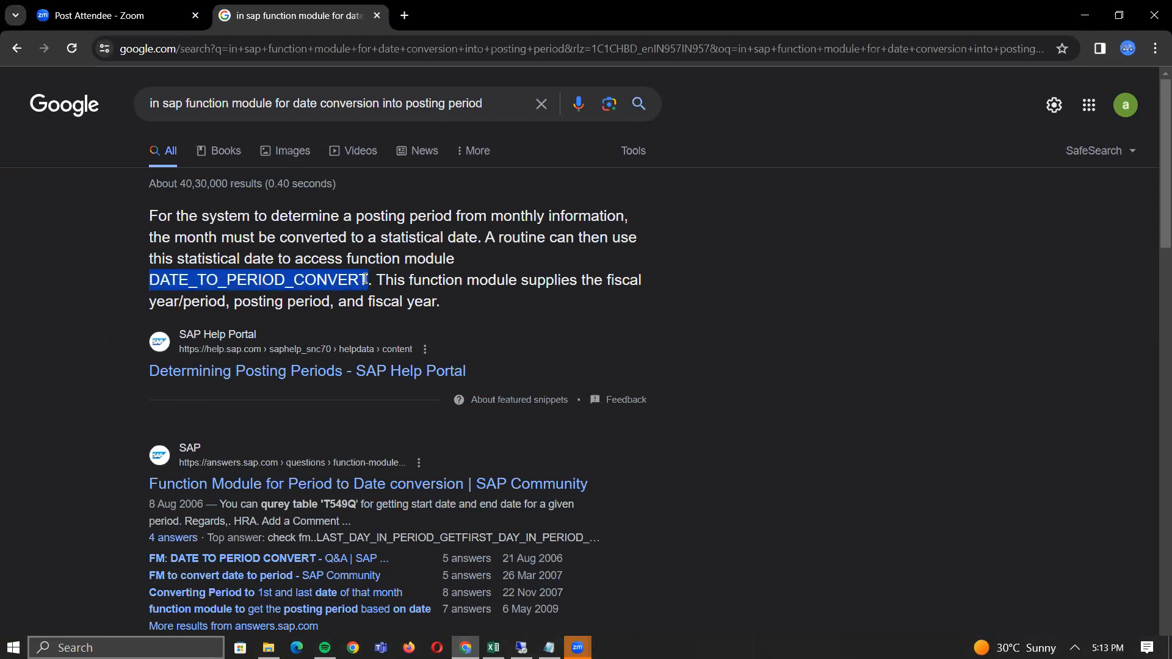
key("alt+Tab")
key("alt+Tab")
key("alt+Tab")
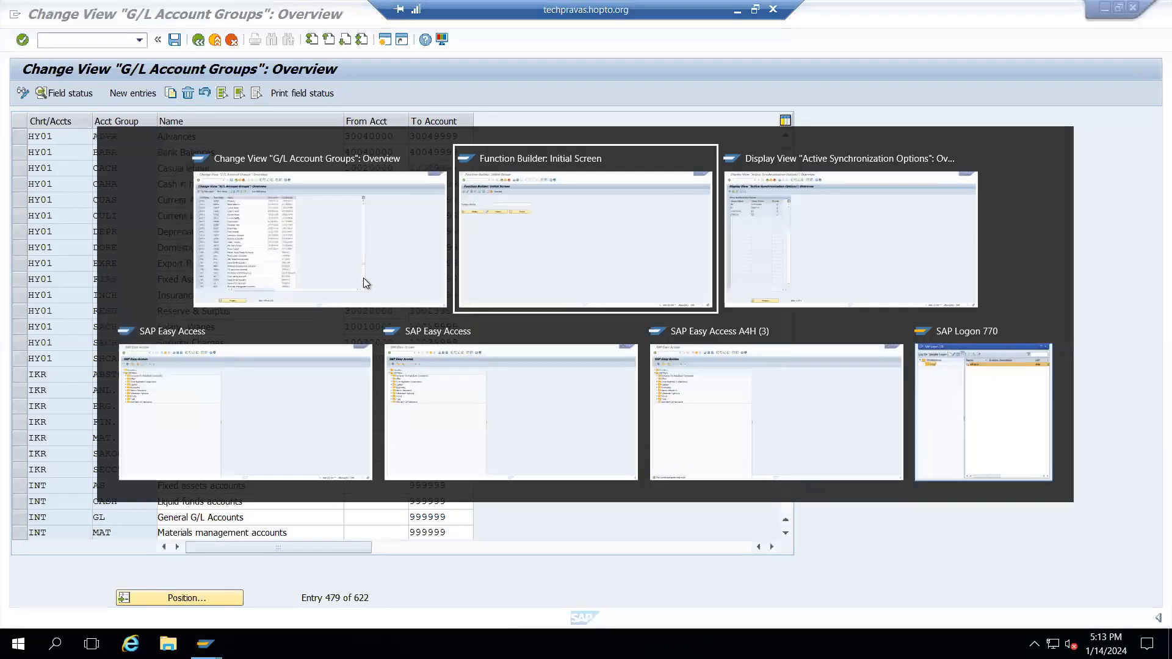
- Paste DATE_TO_PERIOD_CONVERT into SE37 and try test-running it, dismissing the not-authorized messages
key("ctrl+v")
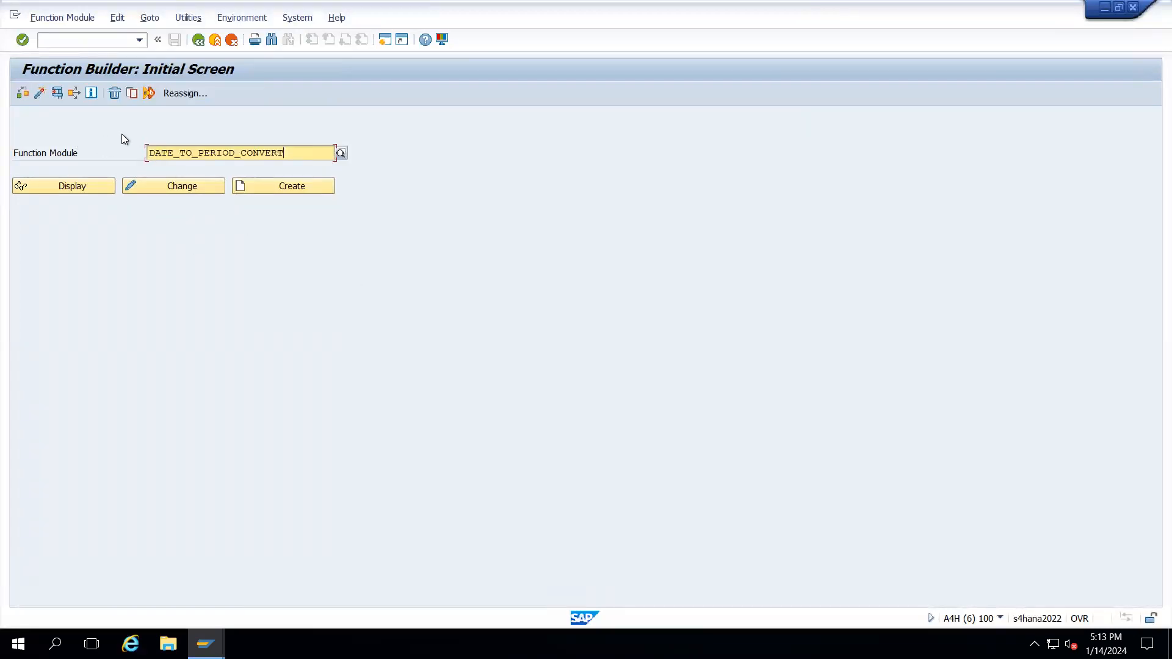
left_click(57, 94)
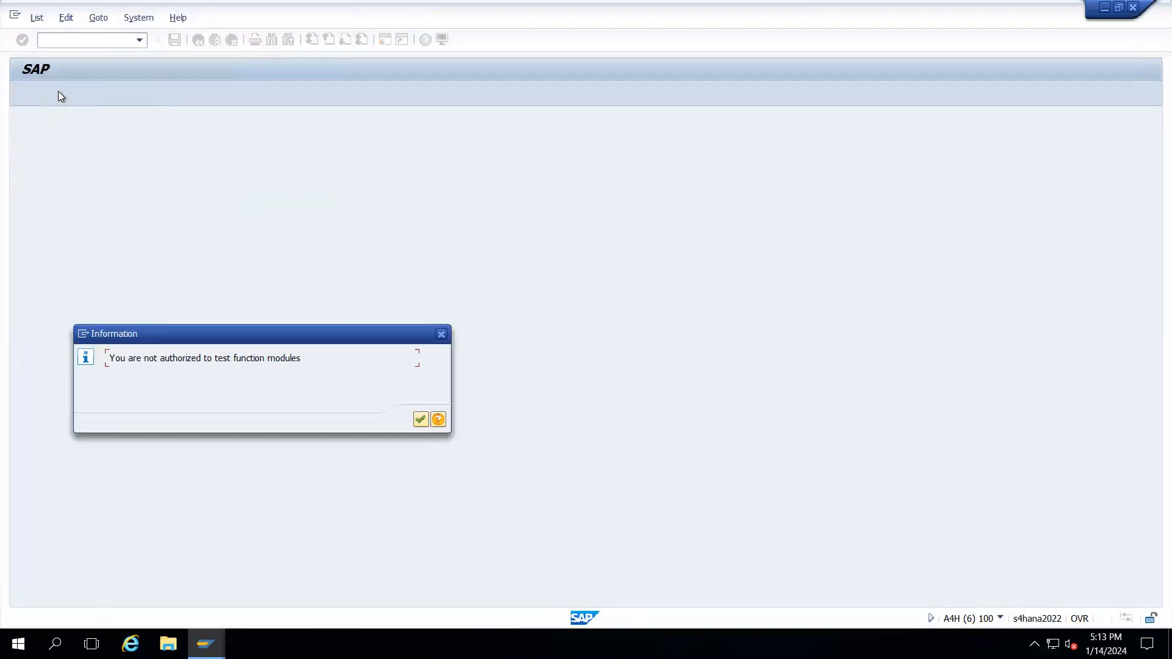
left_click(420, 420)
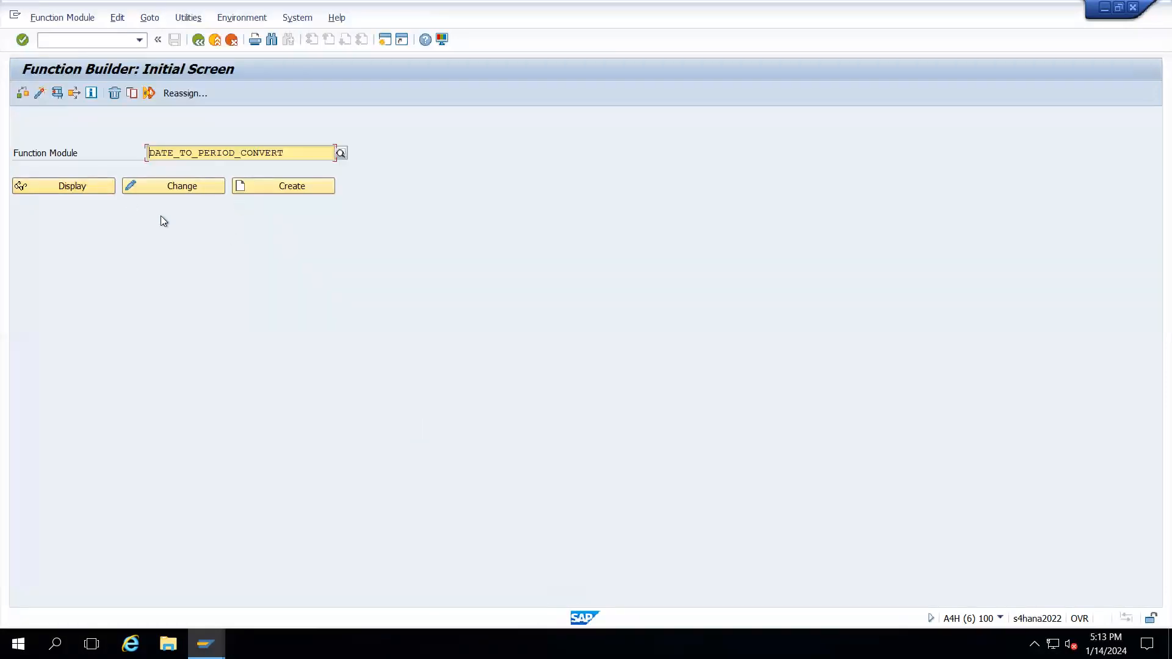
left_click(57, 94)
left_click(442, 335)
- Minimize the remote SAP session to bring the Chrome results back
key("alt+Tab")
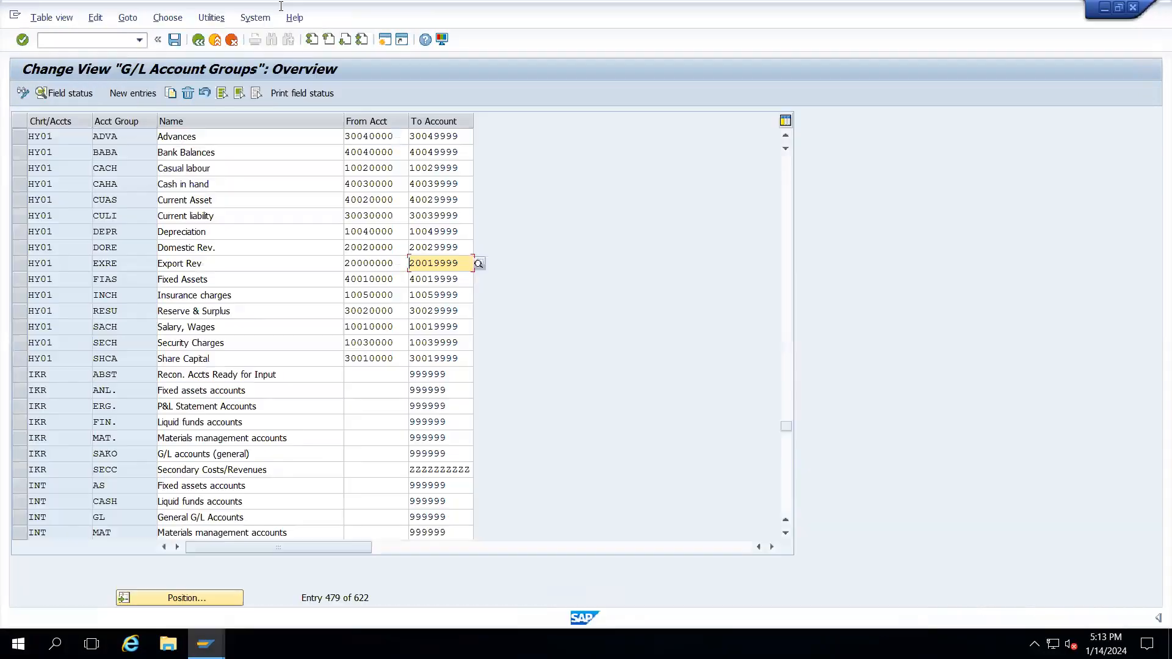
mouse_move(426, 6)
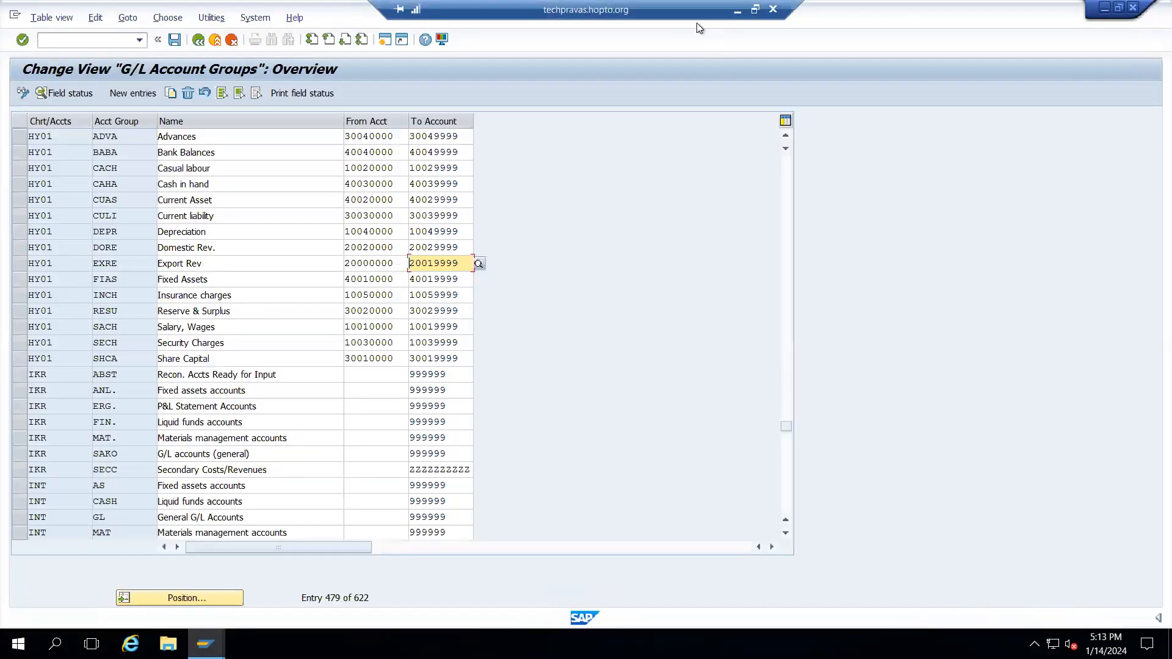
left_click(738, 11)
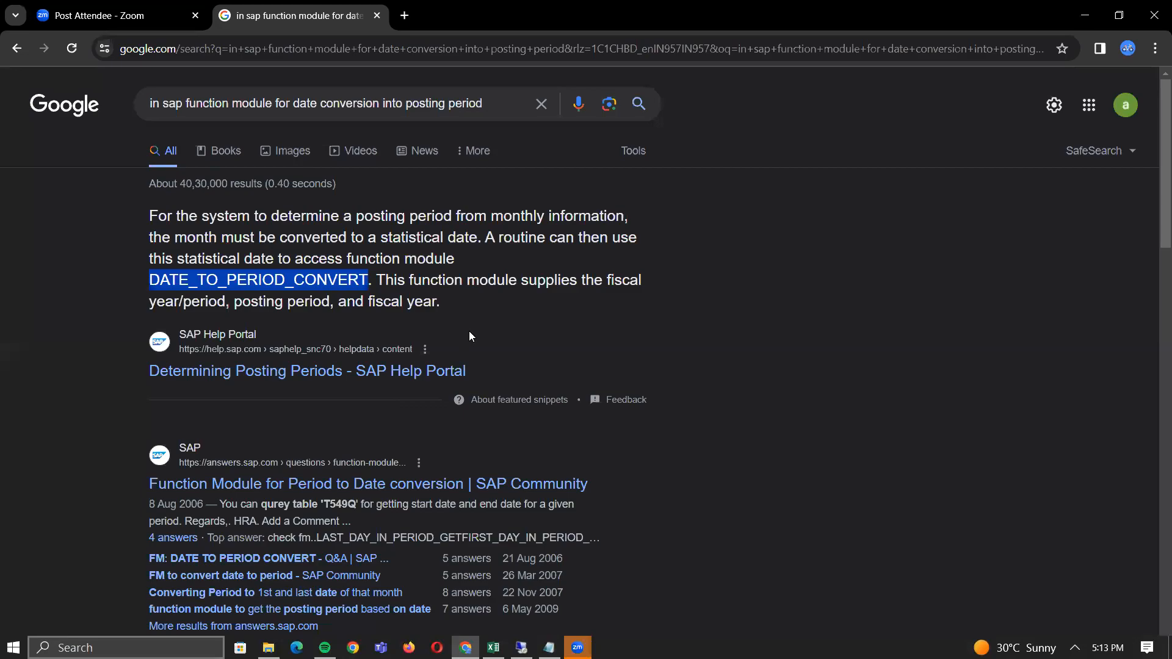
- Enter fiscal year 2023 in F51 and posting period 10 in G51 beside 14.01.2024
key("alt+Tab")
key("Tab")
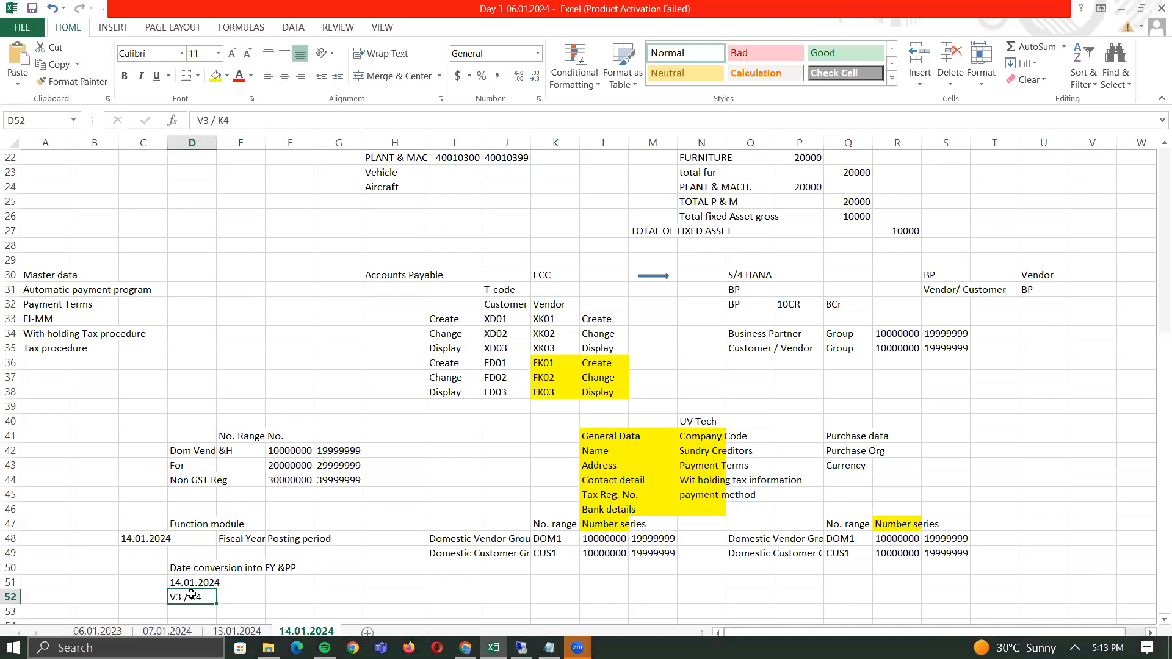
left_click(288, 580)
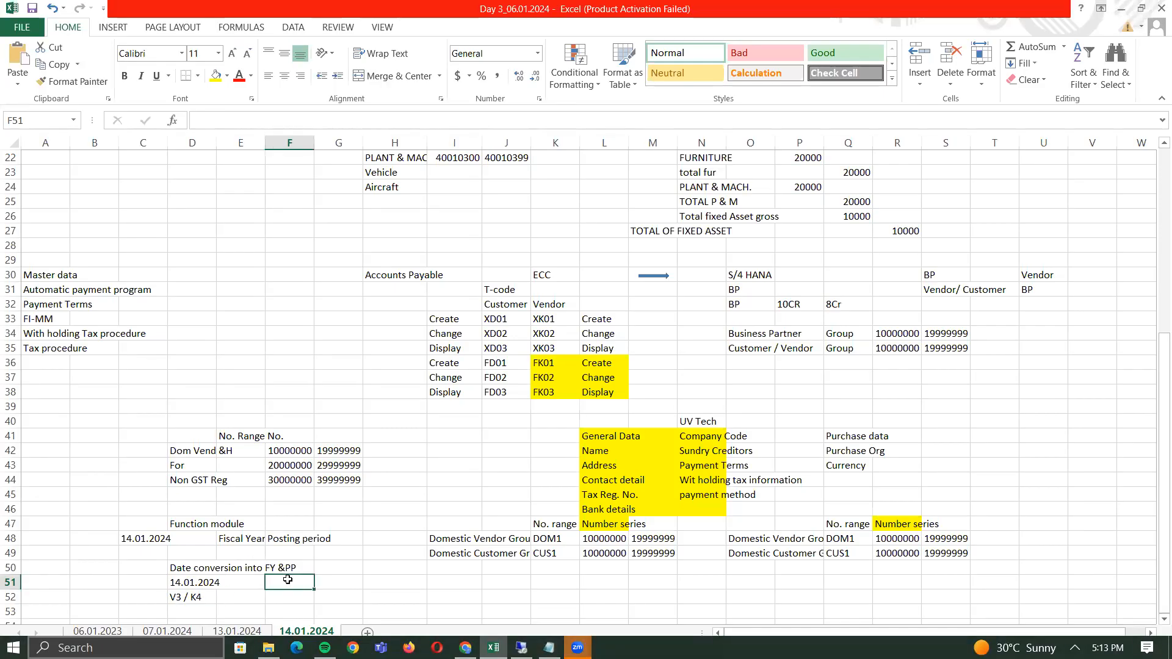
type("2023")
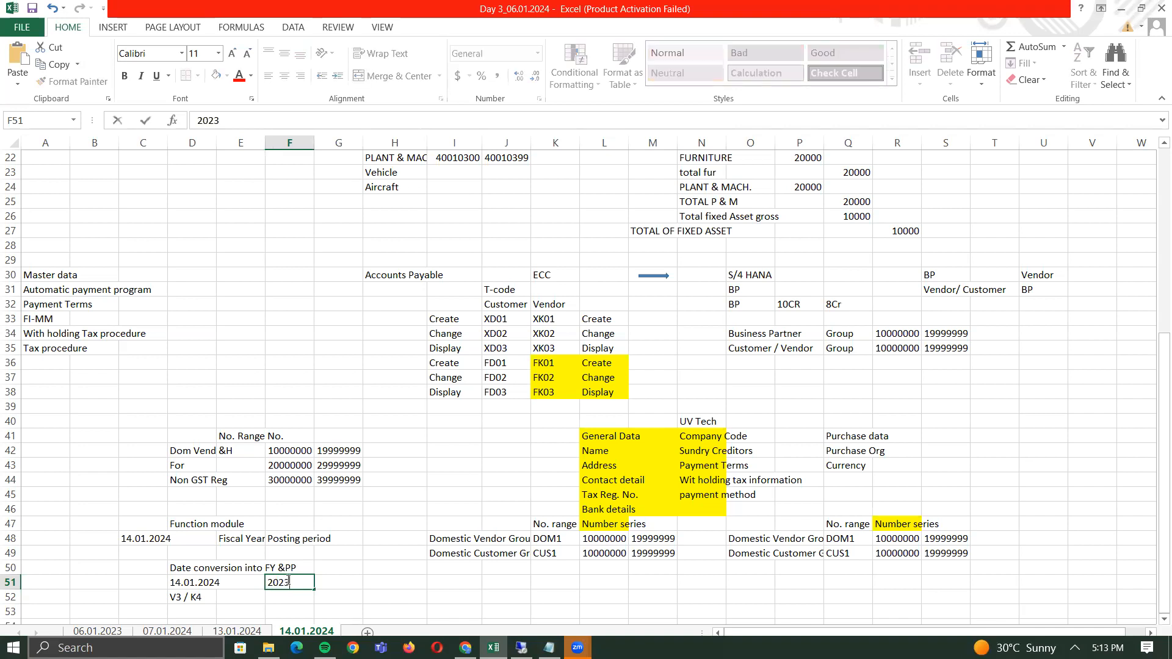
key("Tab")
type("10")
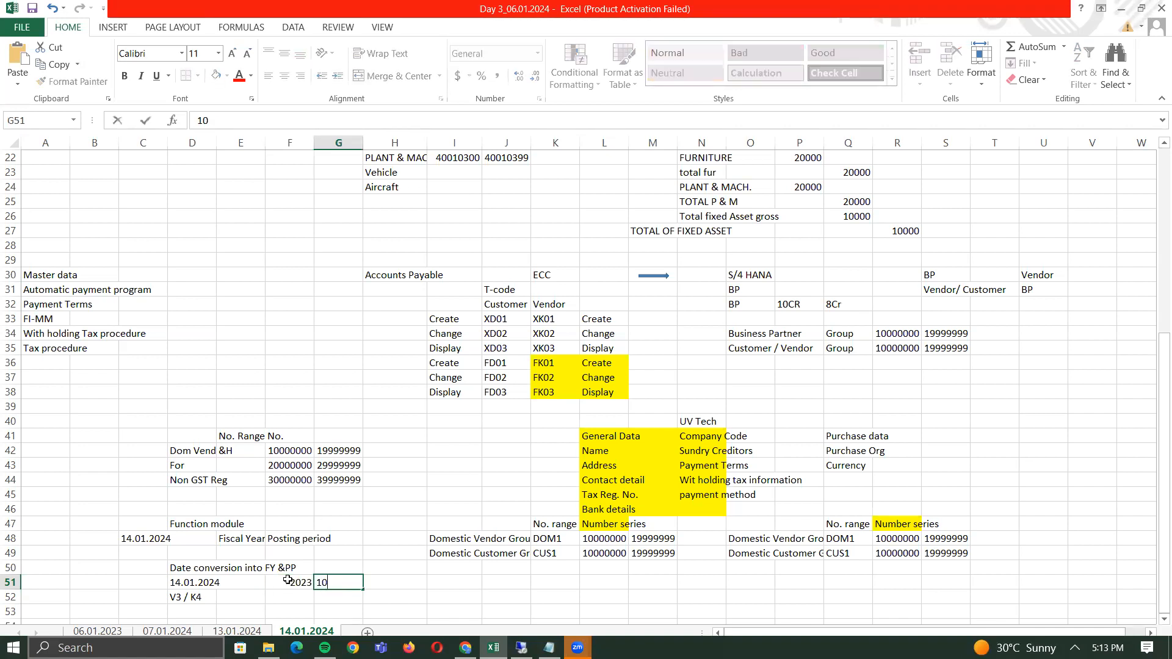
left_click(287, 580)
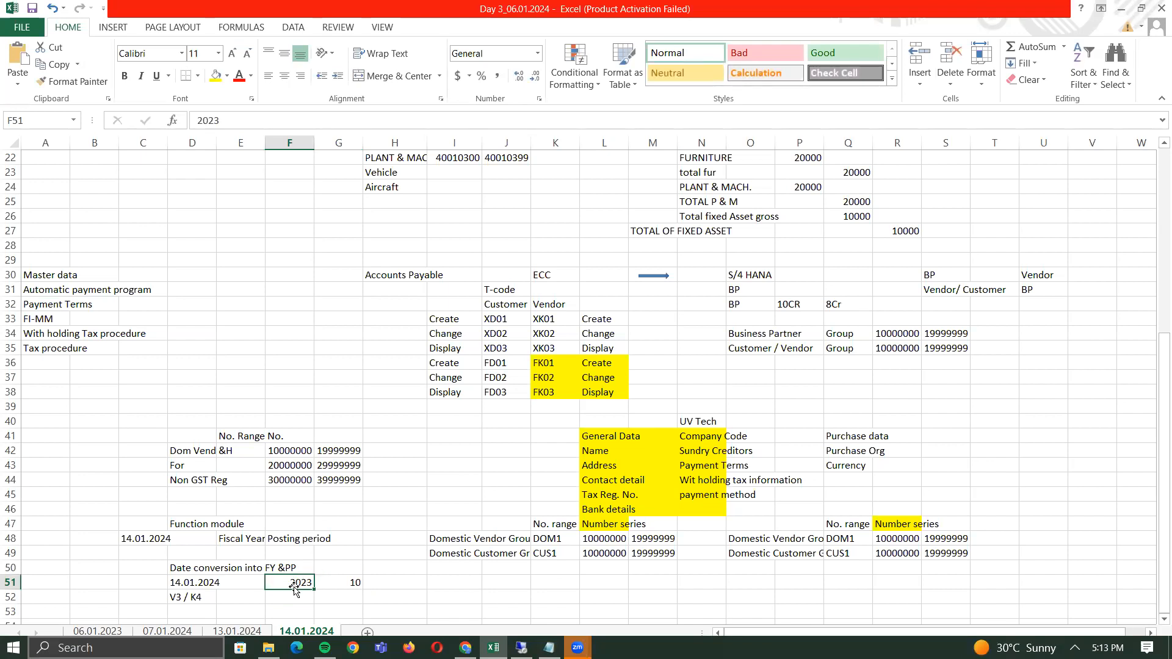
left_click(198, 522)
left_click(204, 569)
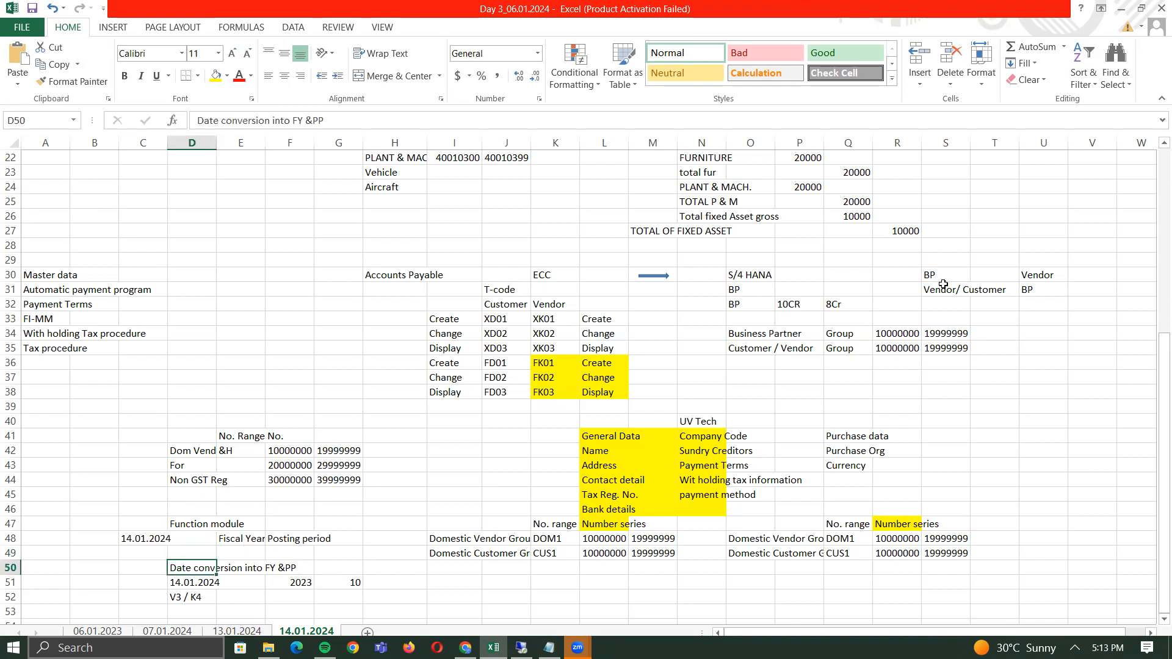
left_click(1040, 275)
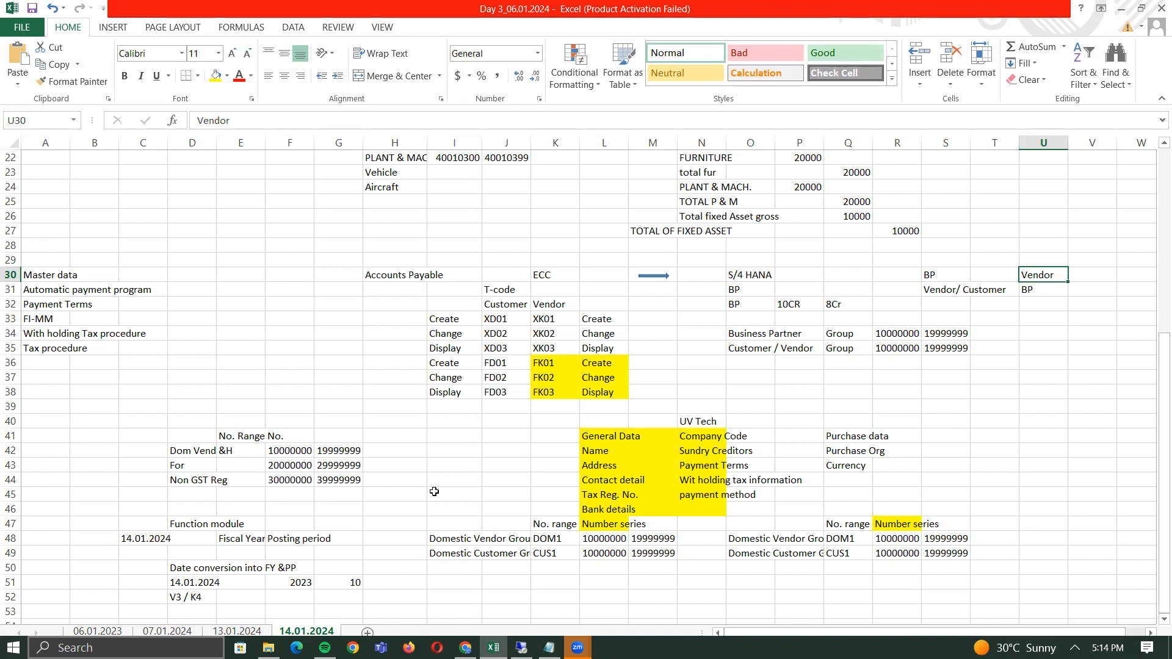
- Enter table BUT000 in S29 above the BP heading
left_click(931, 276)
key("Right")
key("Right")
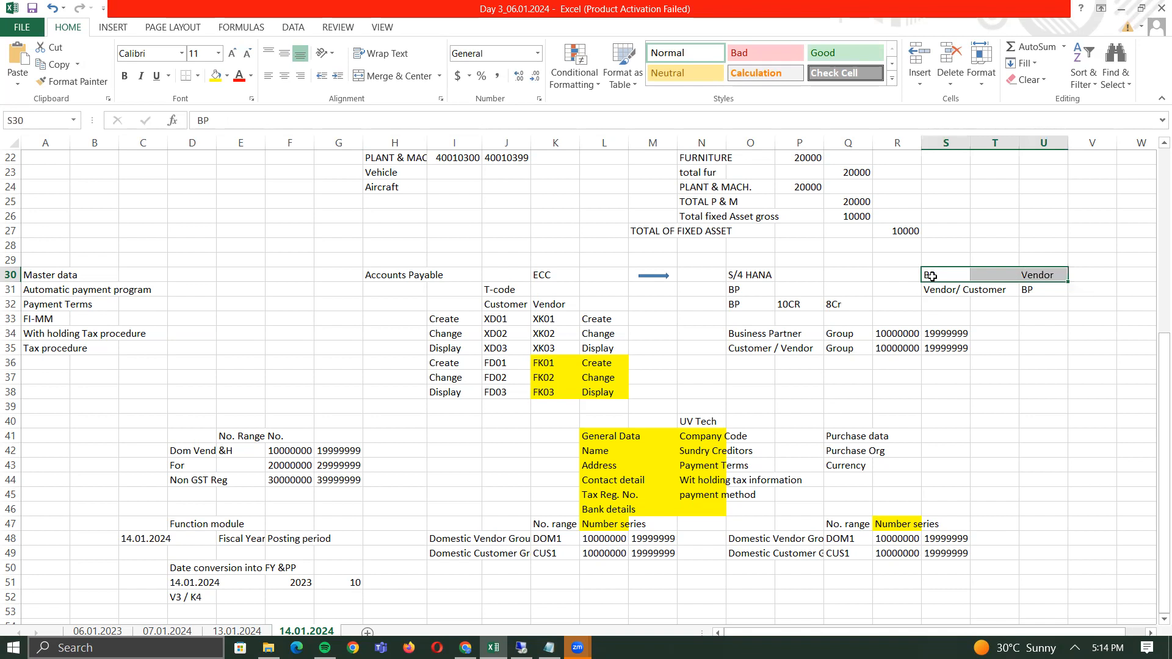
key("Left")
key("Left")
key("Left")
key("Right")
key("Right")
key("Right")
key("Left")
key("Left")
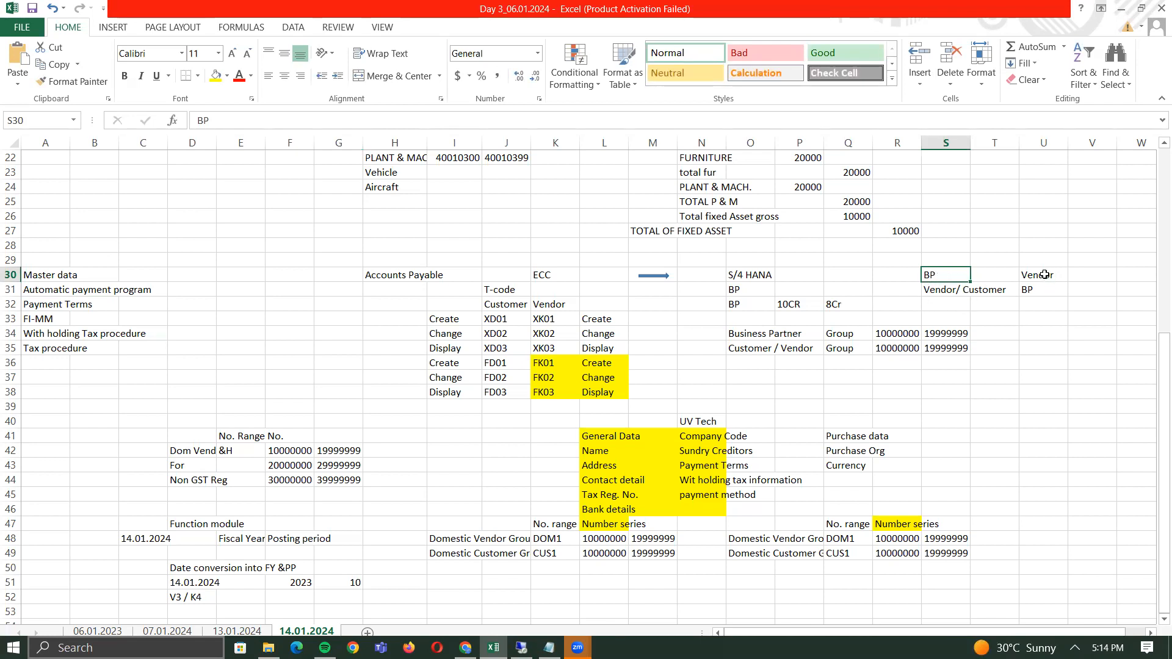
left_click(1045, 274)
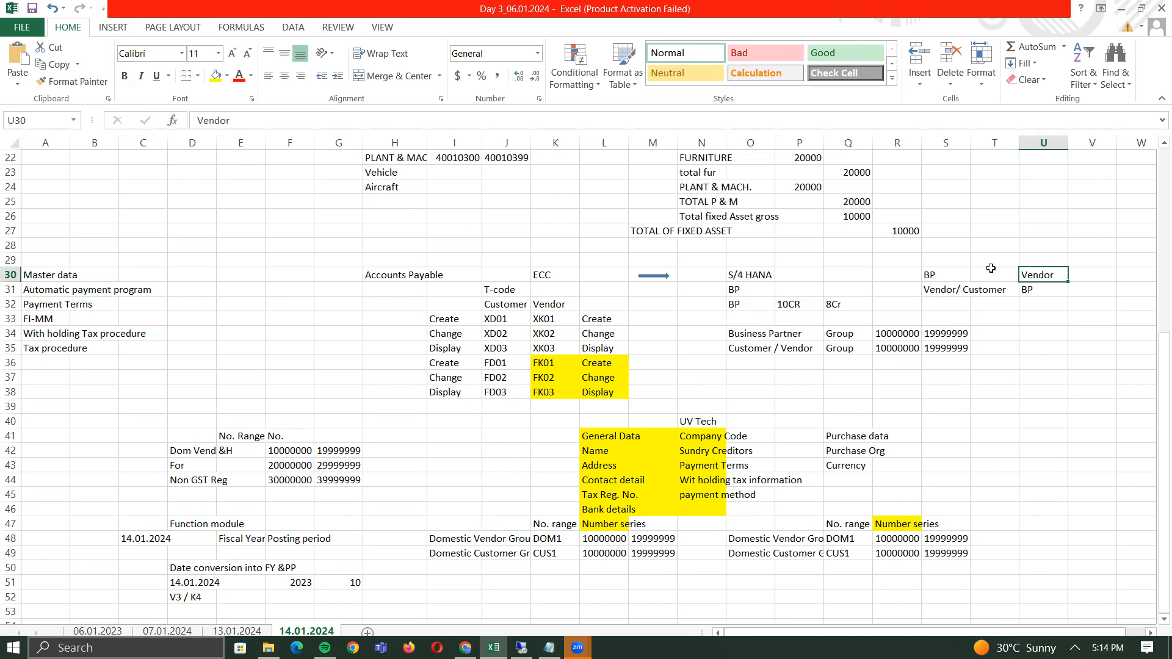
left_click(937, 273)
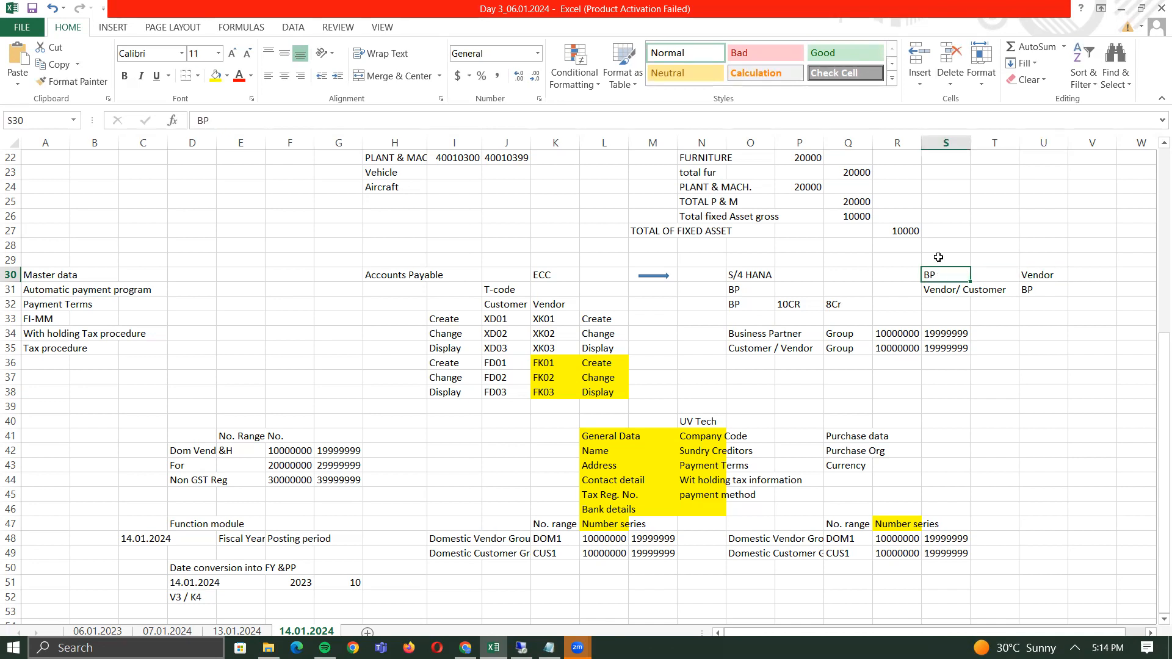
left_click(938, 257)
type("BUT000")
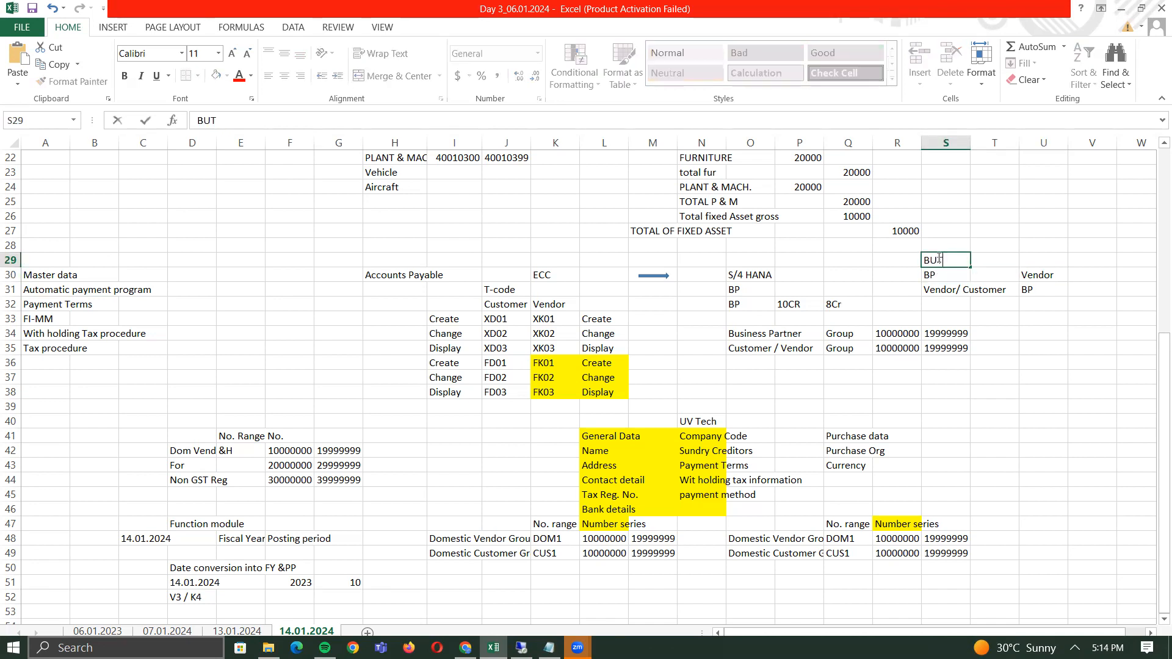
key("Tab")
key("Tab")
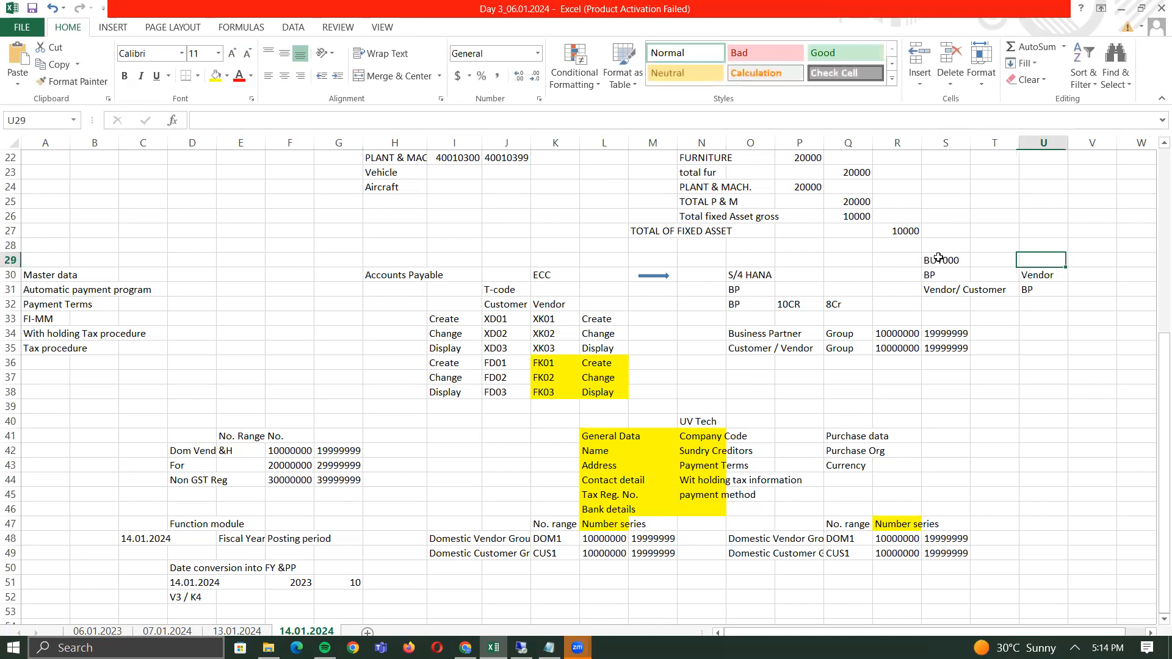
- Enter 'LFA1 / LFB1' in U29 above the Vendor heading
type("LFA")
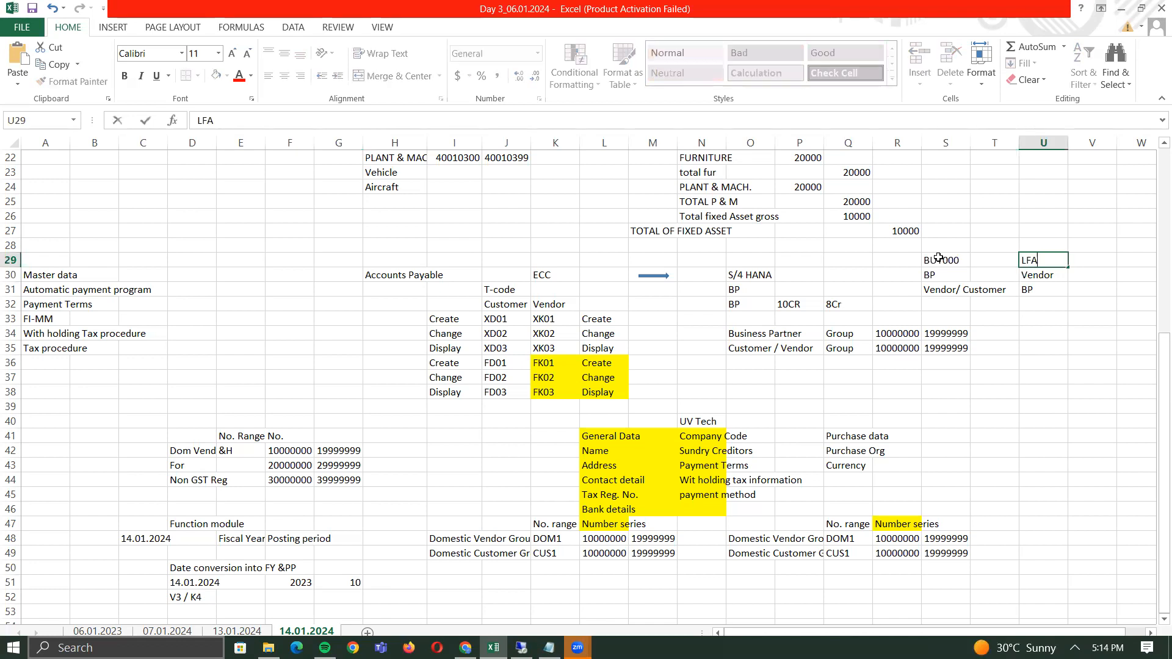
type("1 / LFB1")
key("Return")
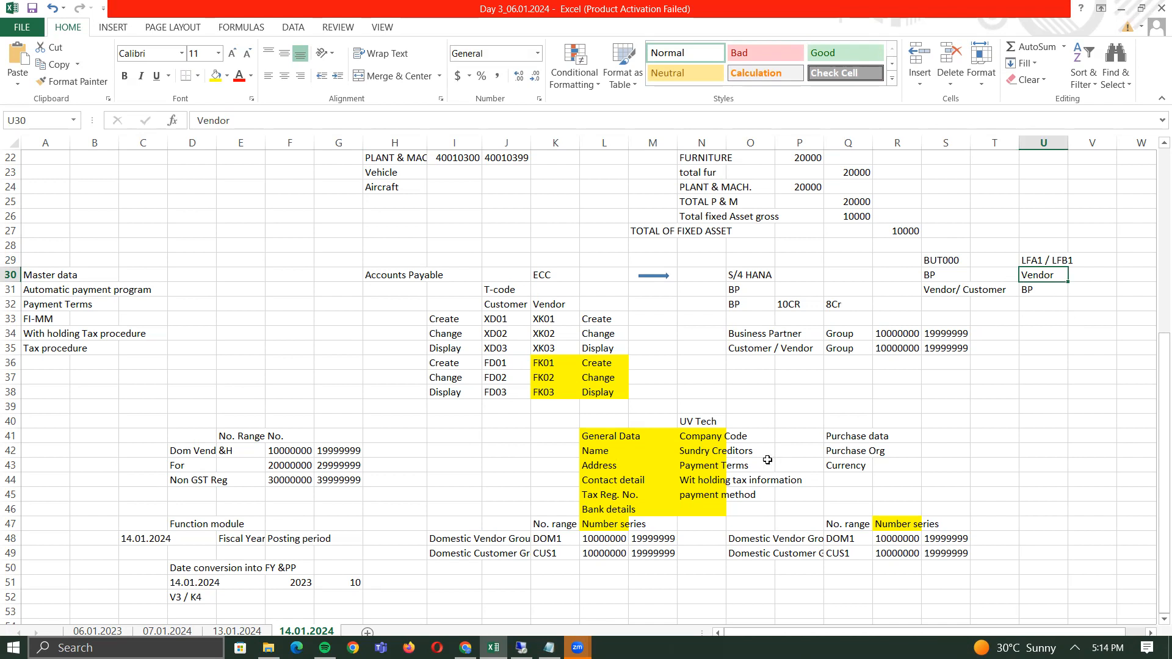
left_click(708, 438)
left_click_drag(708, 437, 714, 495)
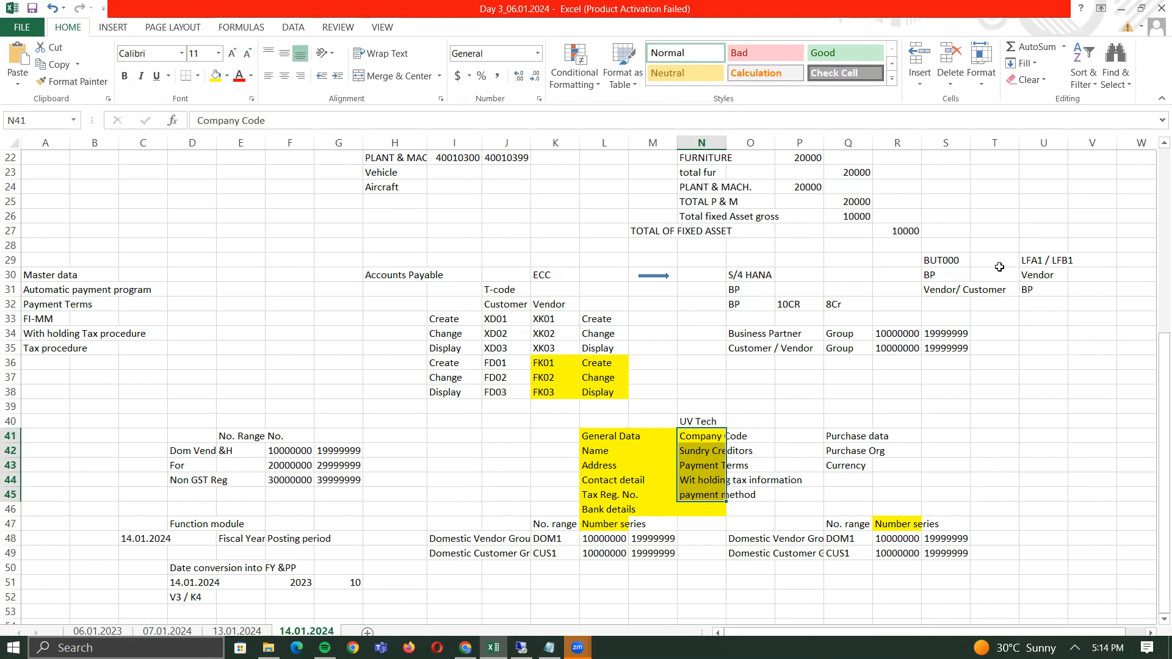
- Add the note 'bpsfid' in T28 between the BP and Vendor columns
left_click(990, 250)
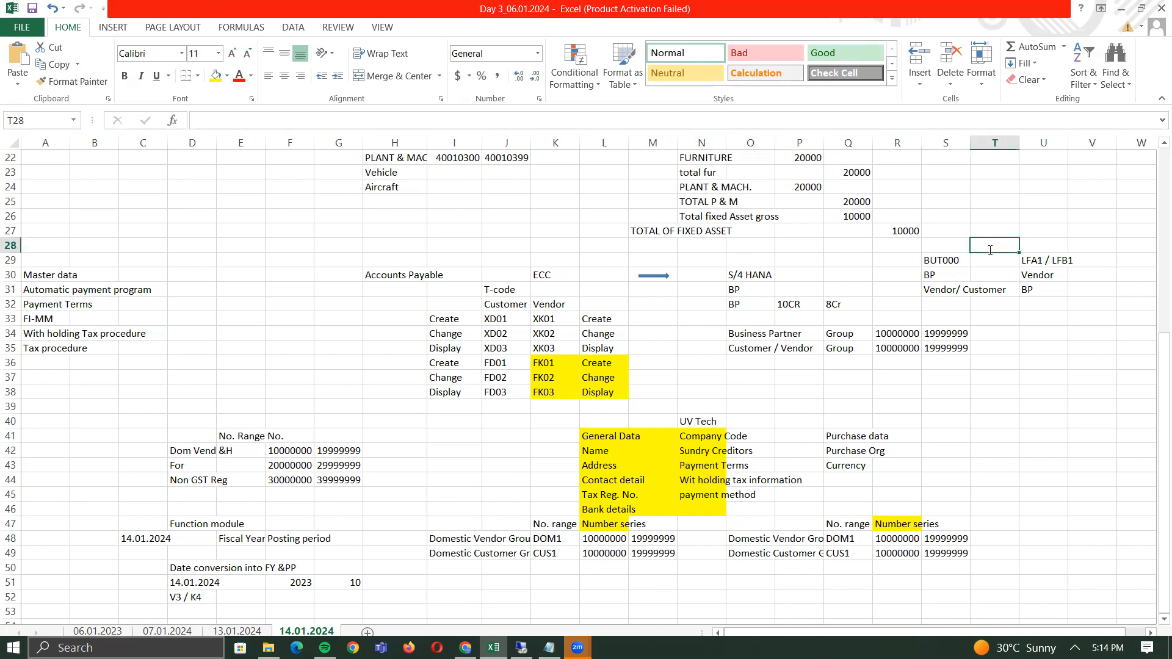
type("bpsfid")
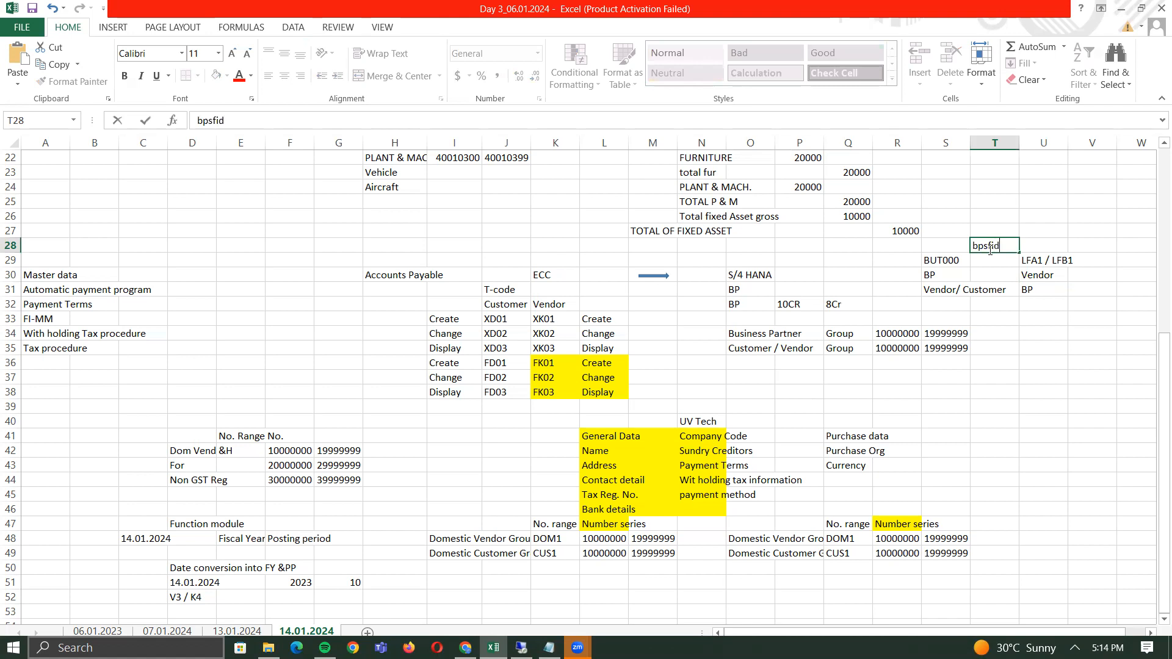
key("Return")
key("Up")
key("Down")
key("Down")
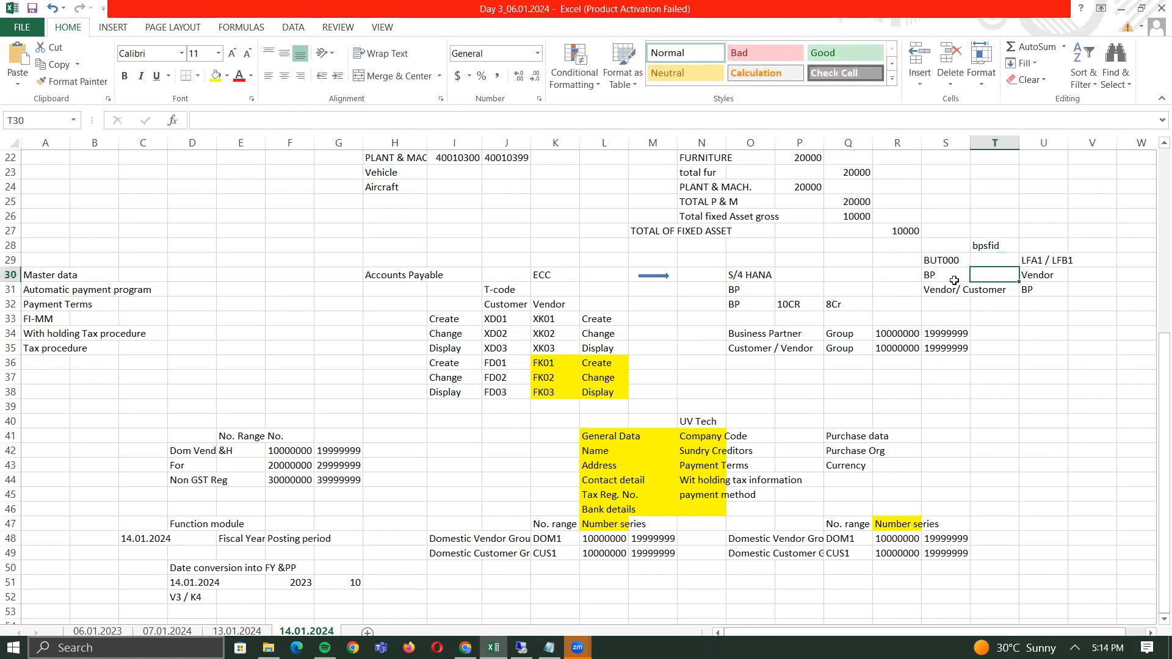
left_click(934, 276)
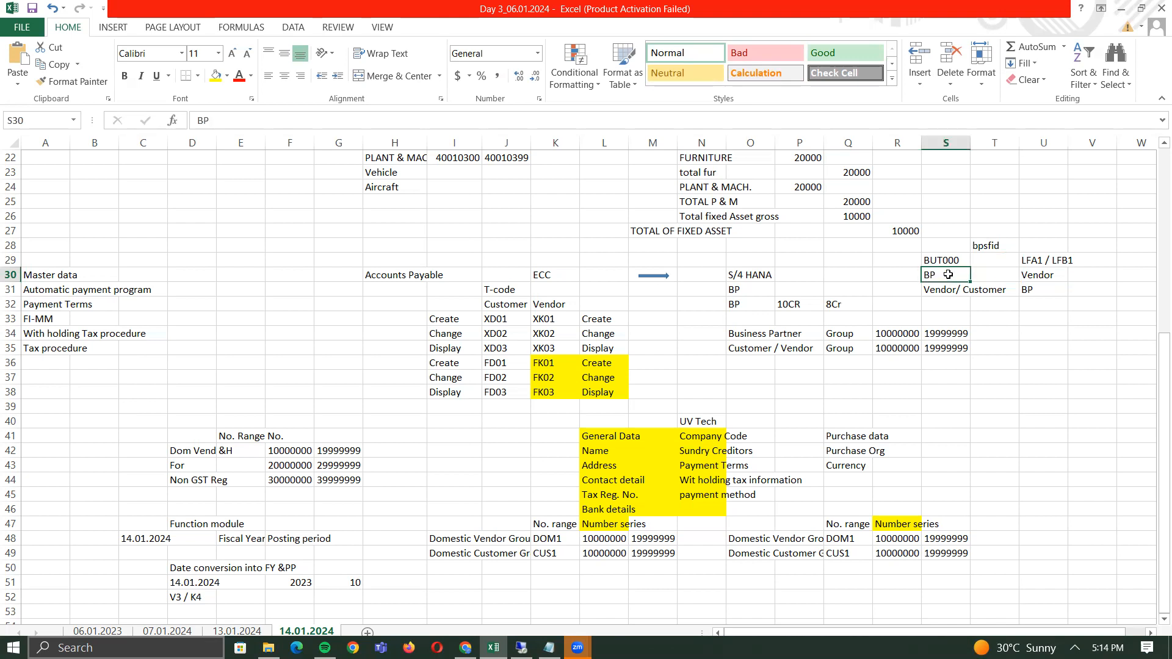
left_click(1054, 276)
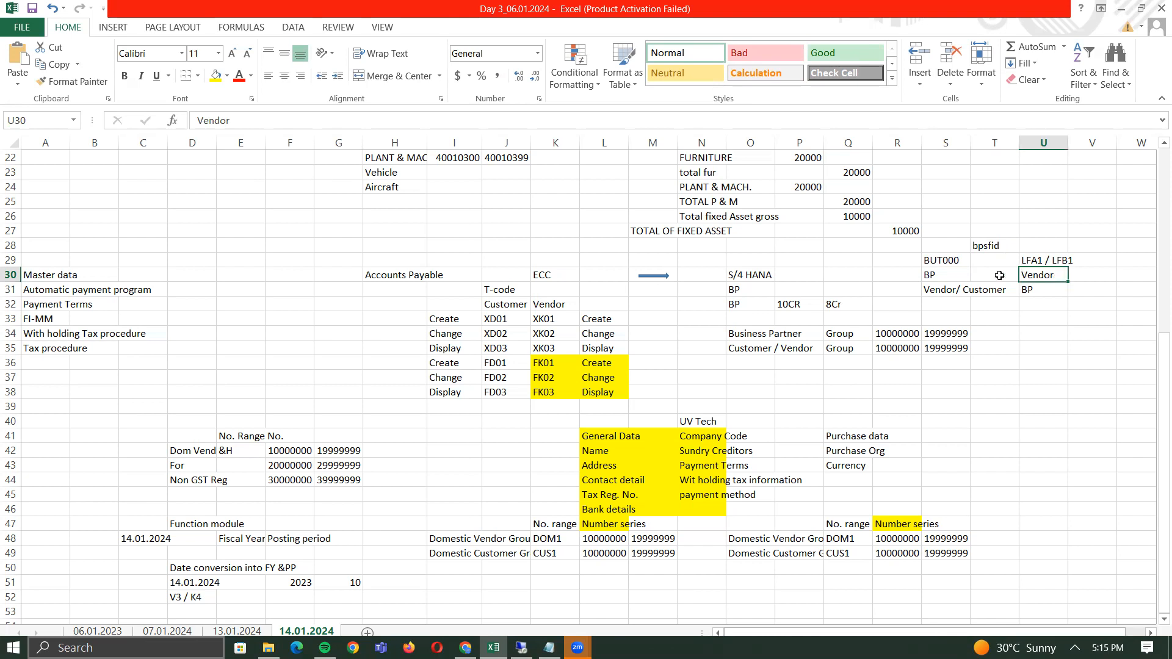
left_click(931, 275)
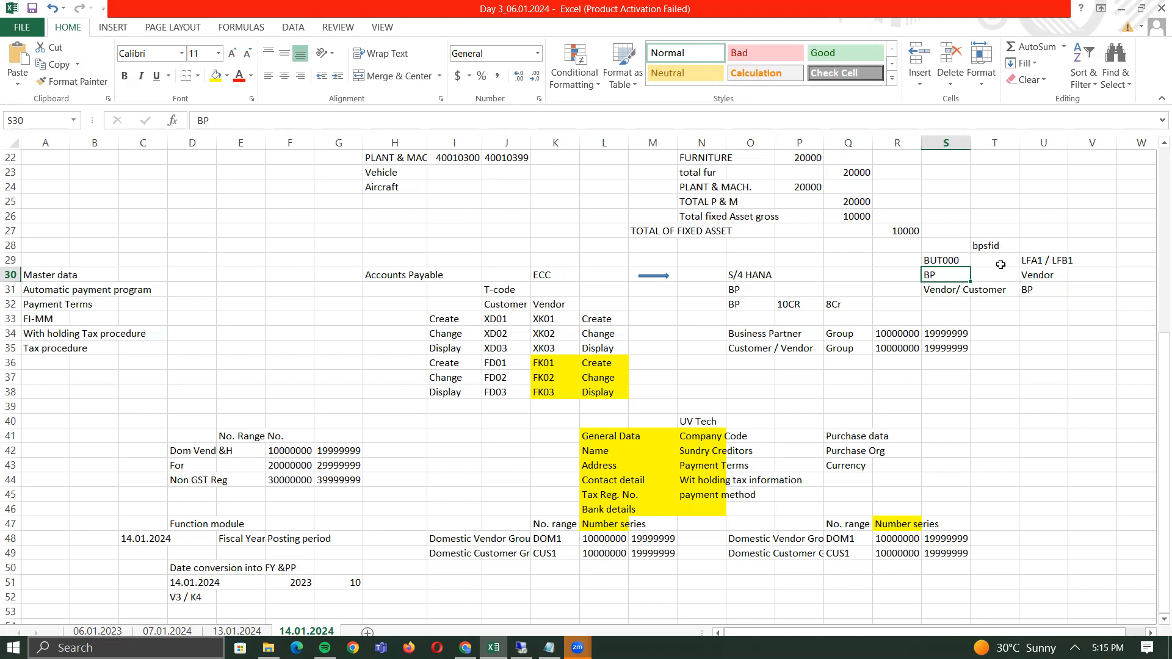
left_click(202, 525)
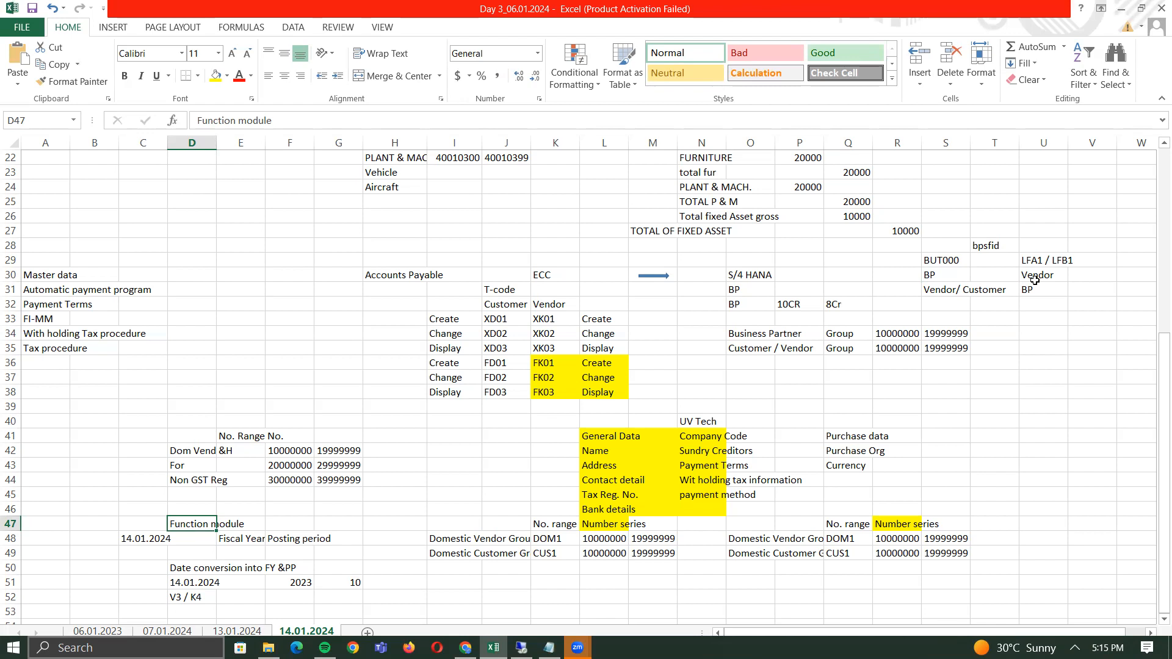
key("alt+Tab")
key("alt+Tab")
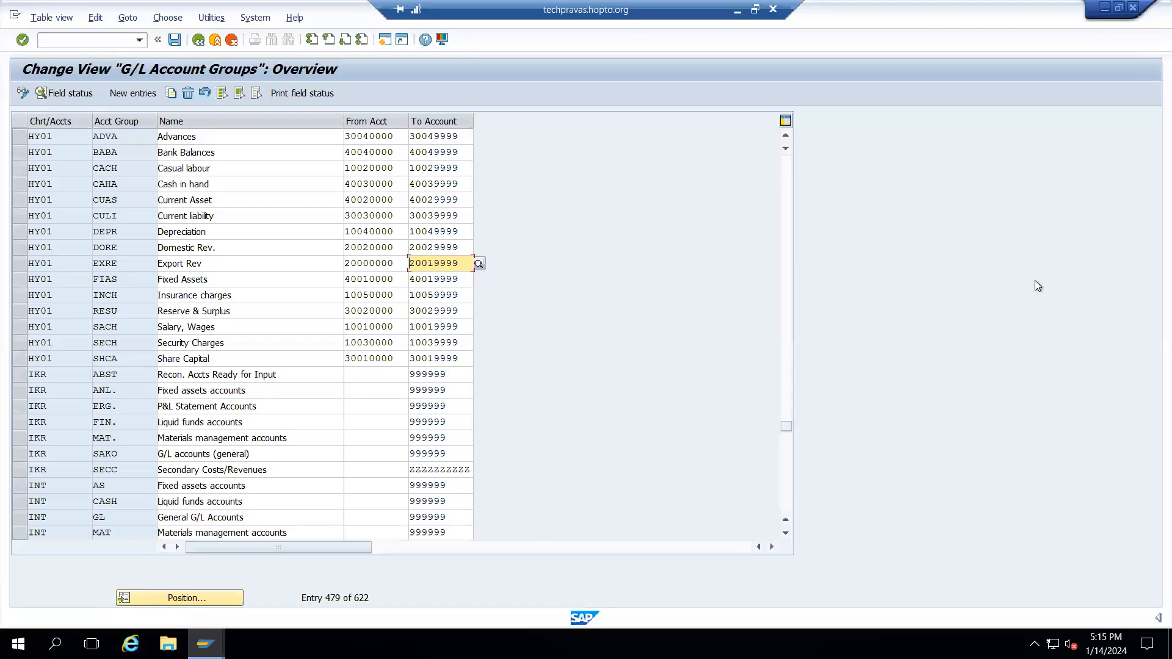
- In the IMG tree, open SAP Business Partner > Data Distribution > Activate Function Modules
left_click(198, 40)
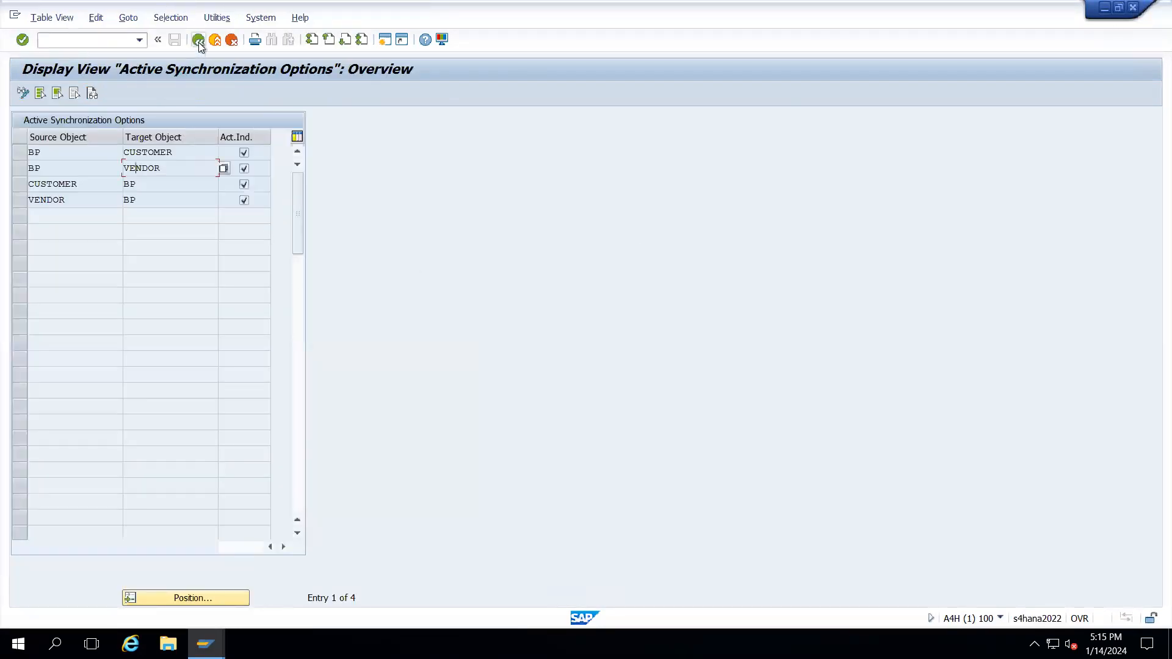
left_click(198, 40)
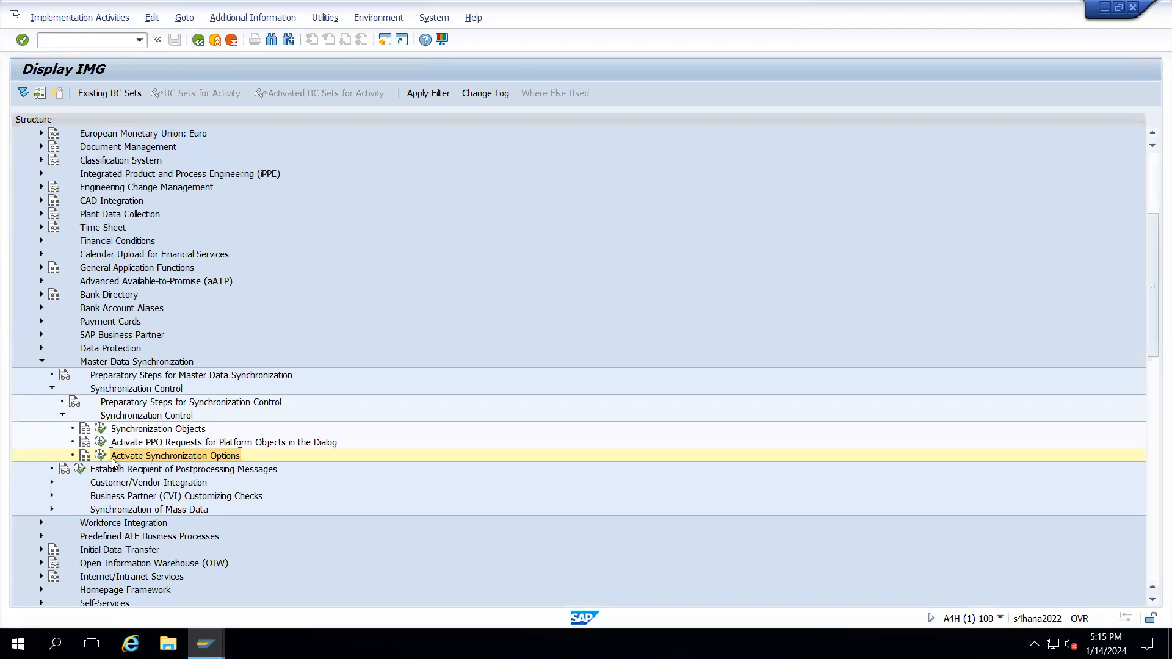
left_click(63, 415)
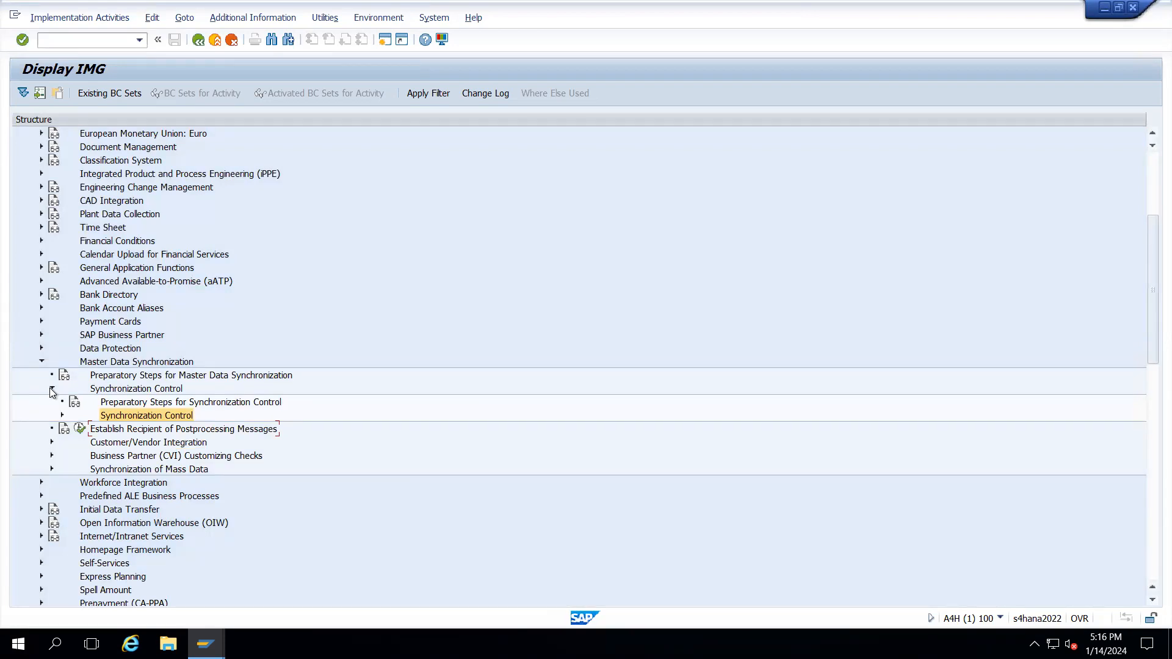
left_click(52, 389)
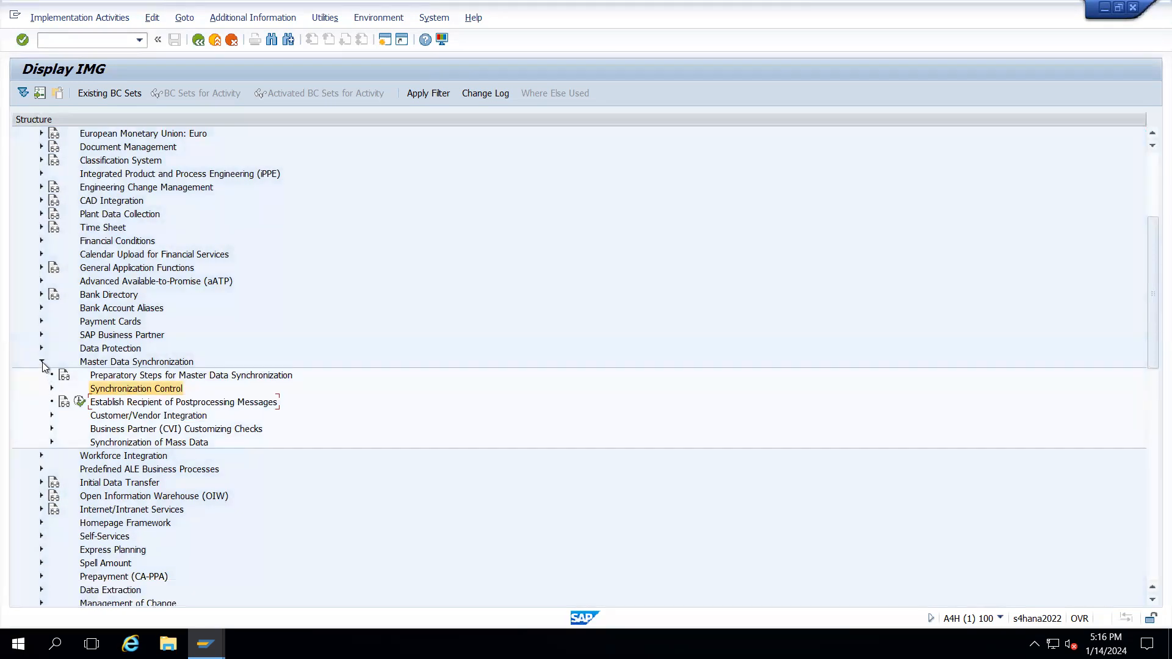
left_click(42, 363)
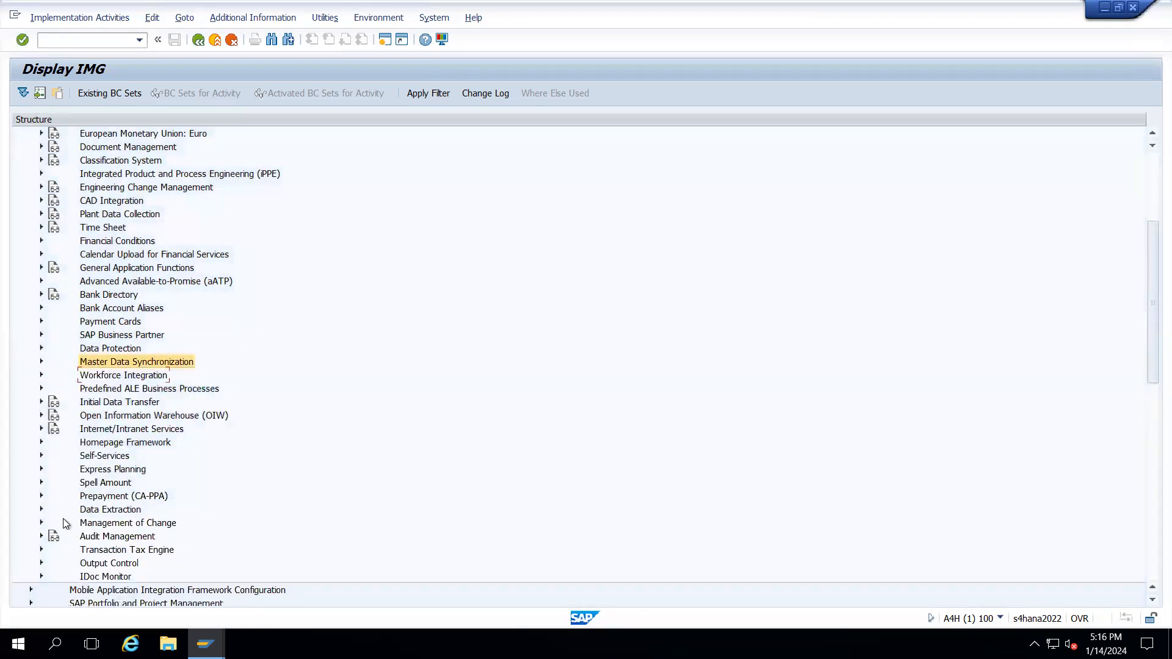
left_click(42, 335)
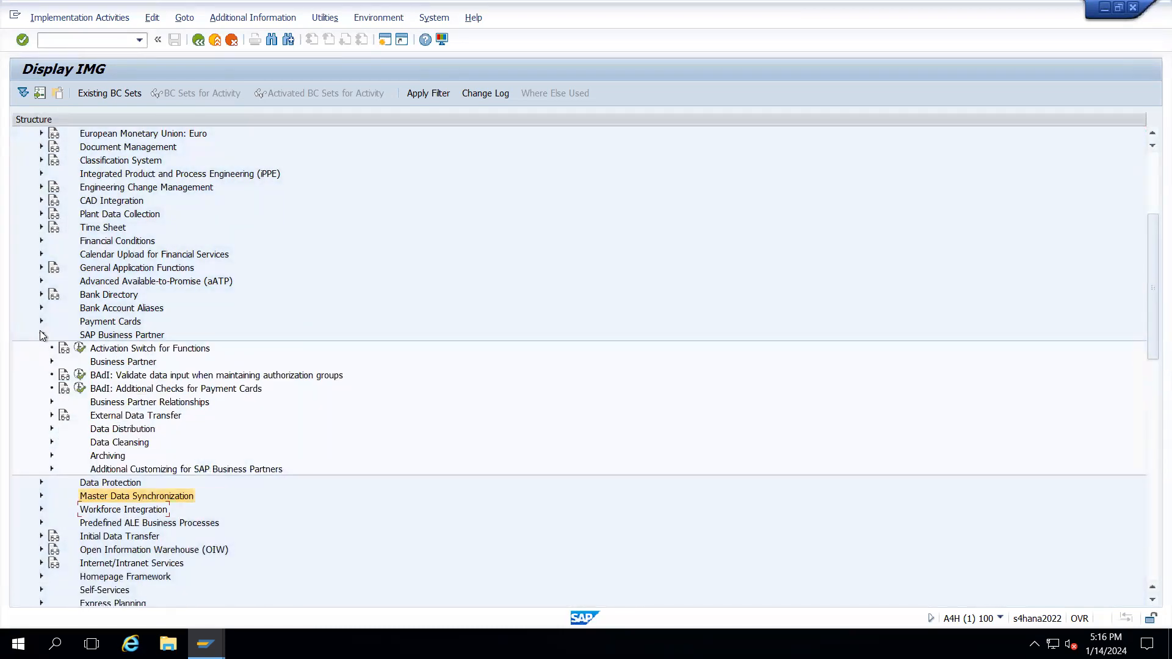
left_click(52, 429)
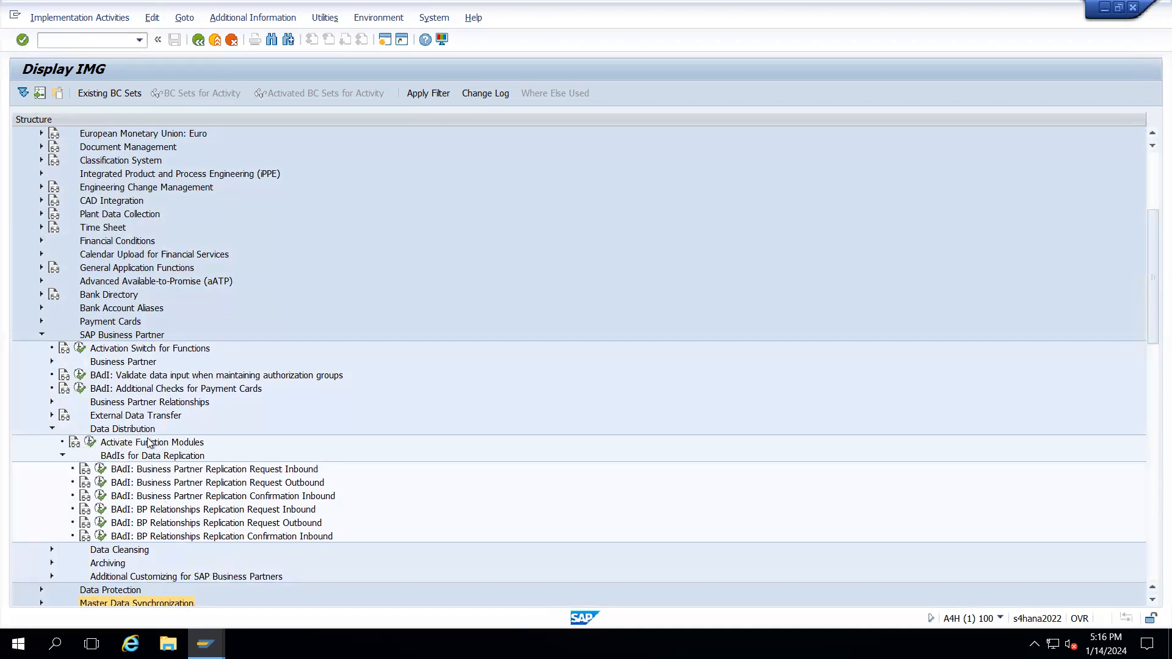
left_click(90, 441)
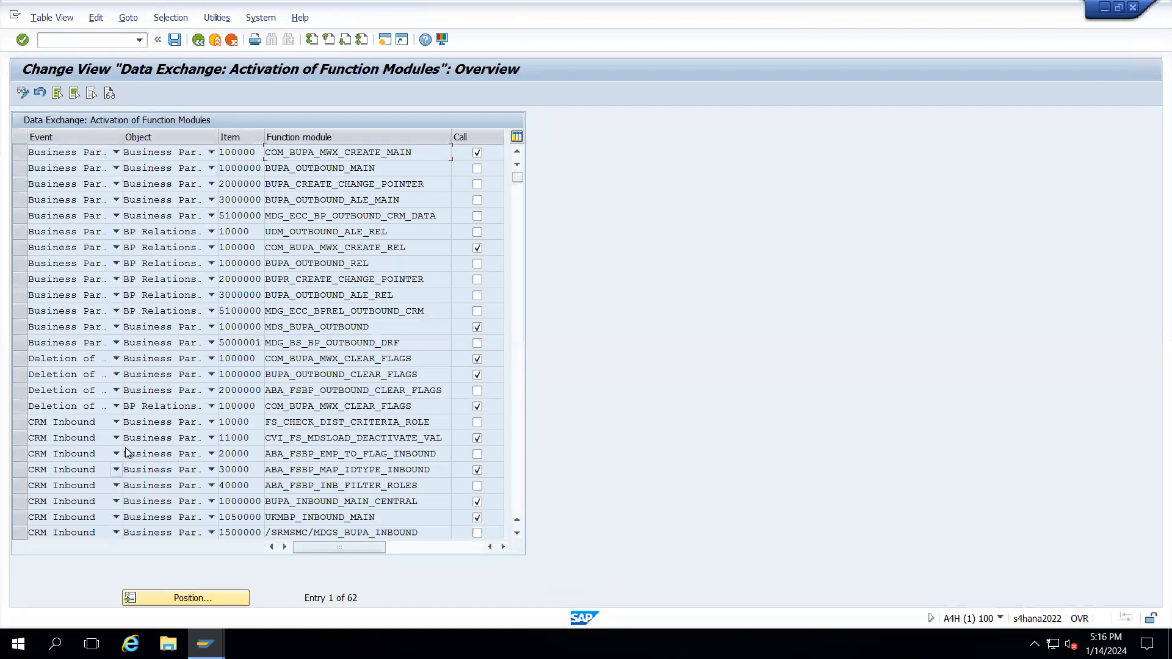
- Page down to the Merging entries and select the MERGE_BUPA_CENTRAL, MERGE_BUPA_FINSERV and MERGE_BUPR_CENTRAL rows
left_click(518, 497)
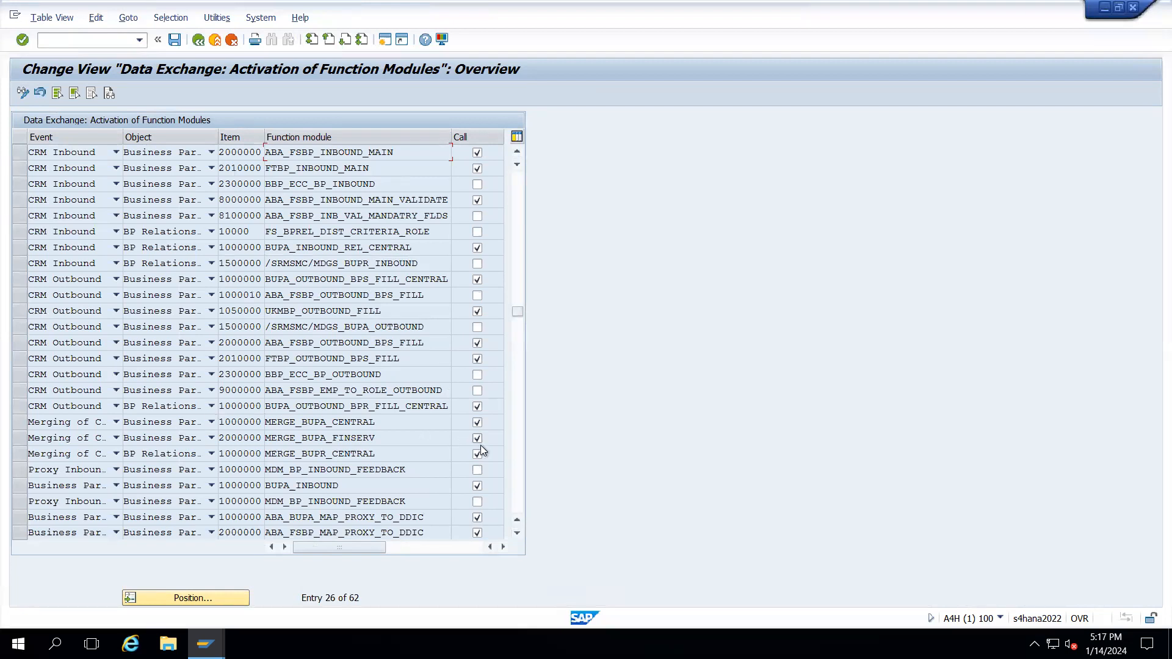
left_click(21, 438)
left_click(22, 455)
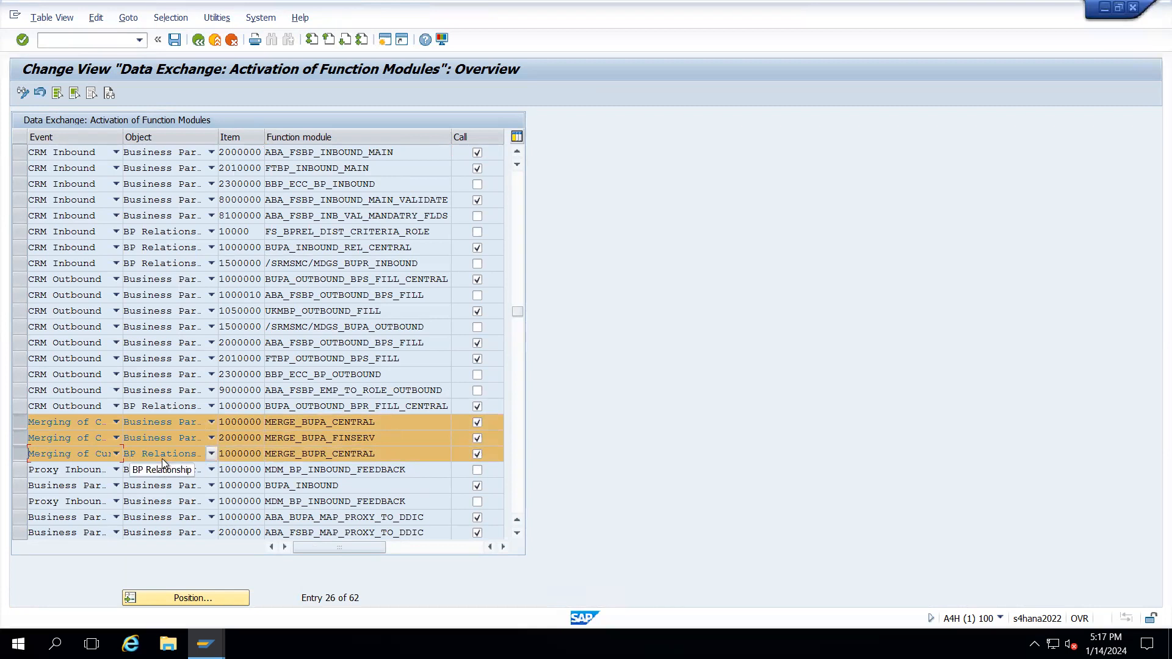
- Leave MERGE_BUPR_CENTRAL's Object value unchanged and deselect the three Merging rows
left_click(210, 455)
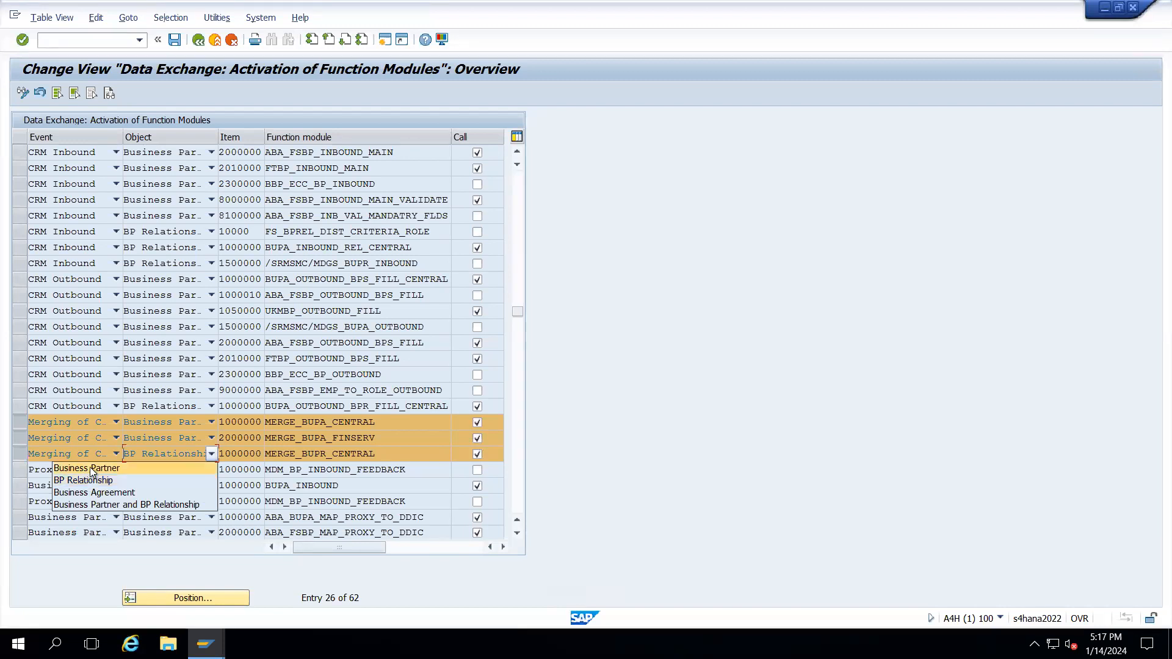
left_click(306, 426)
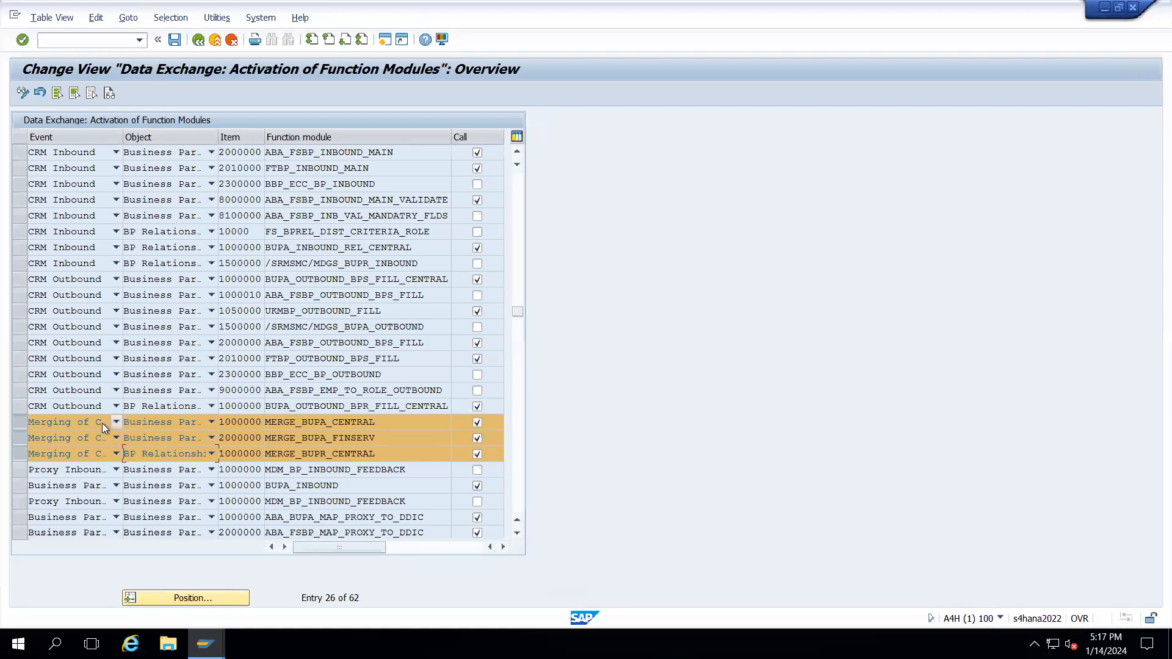
left_click(20, 422)
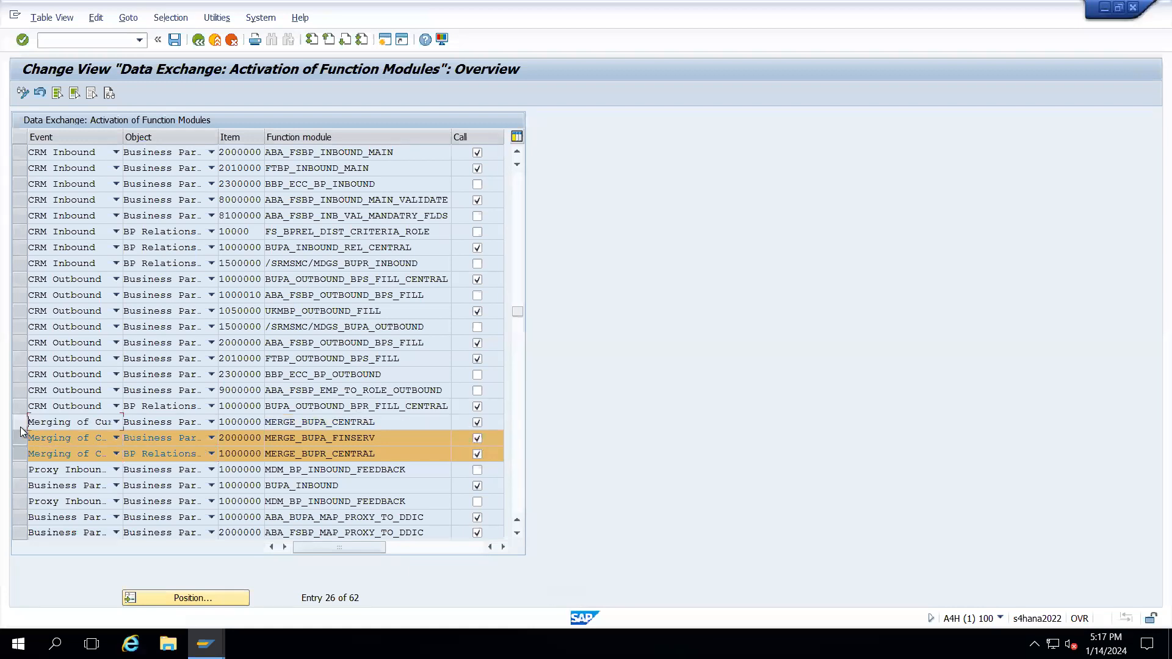
left_click(22, 438)
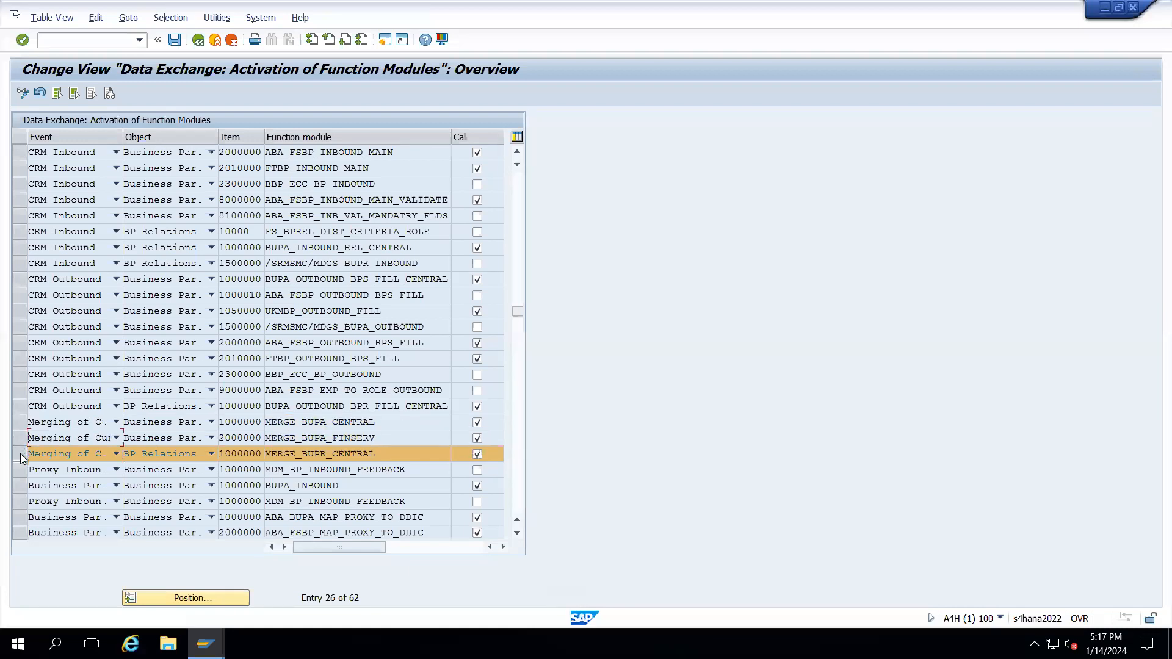
left_click(22, 455)
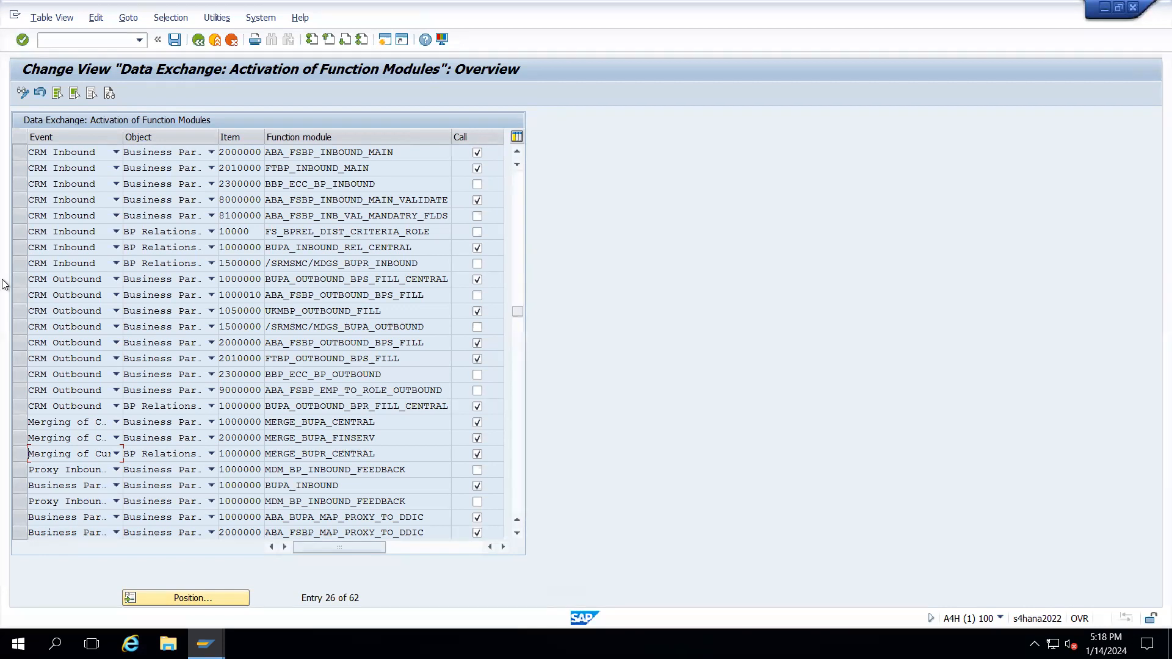
left_click_drag(18, 429, 28, 450)
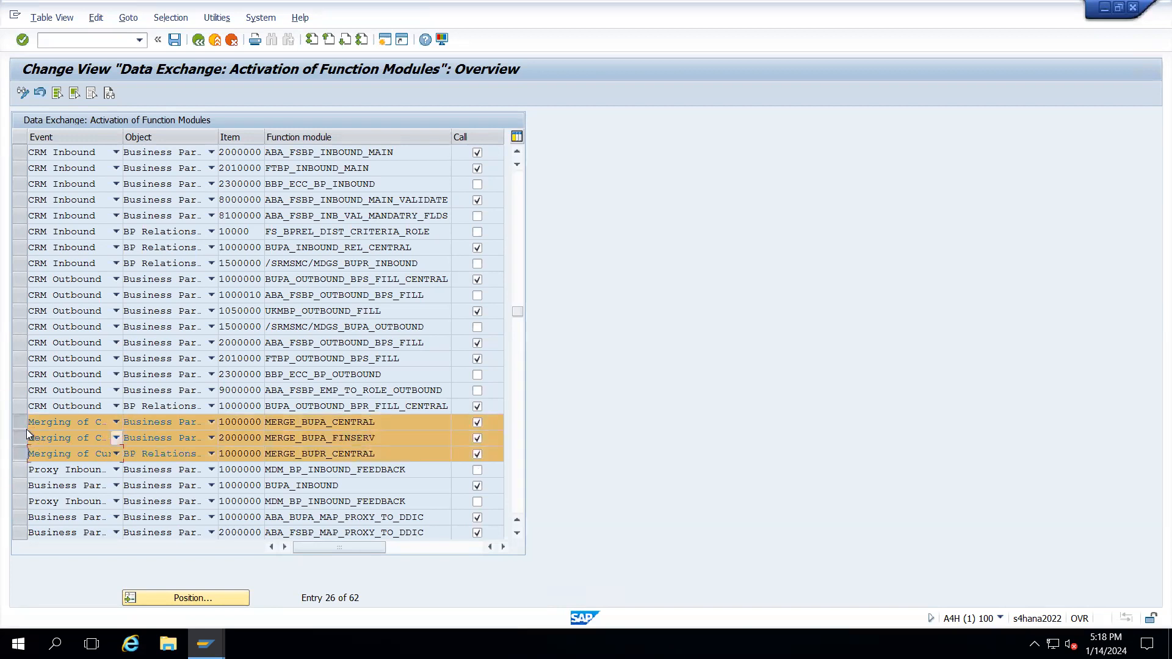
left_click(18, 421, "ctrl")
left_click(20, 438)
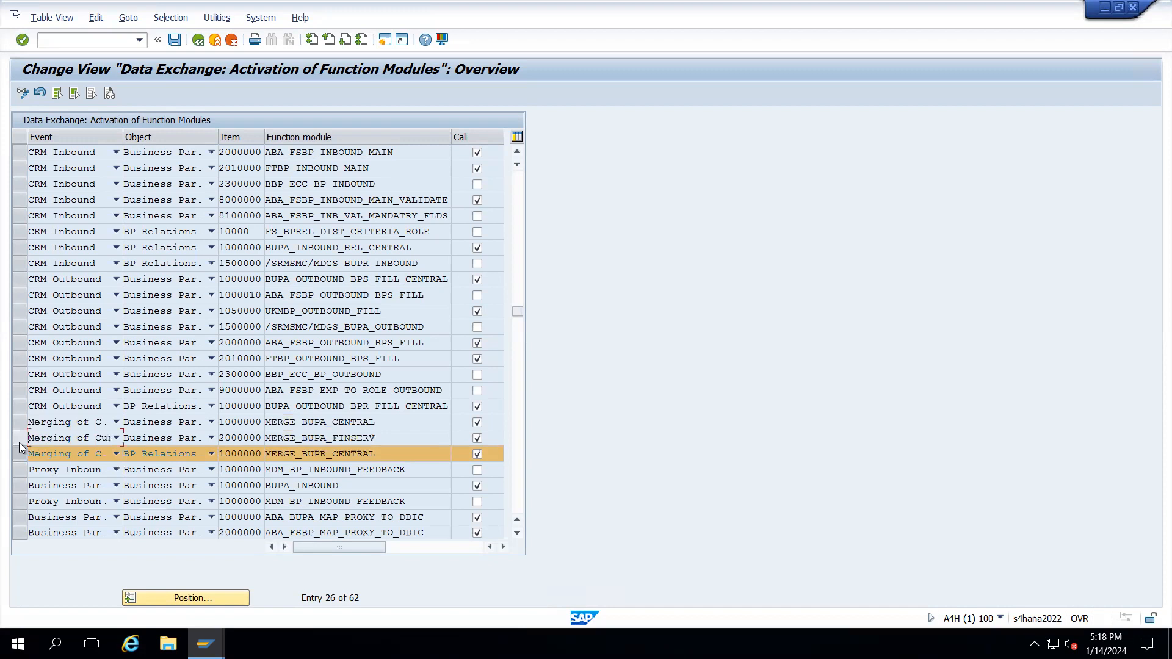
left_click(20, 454)
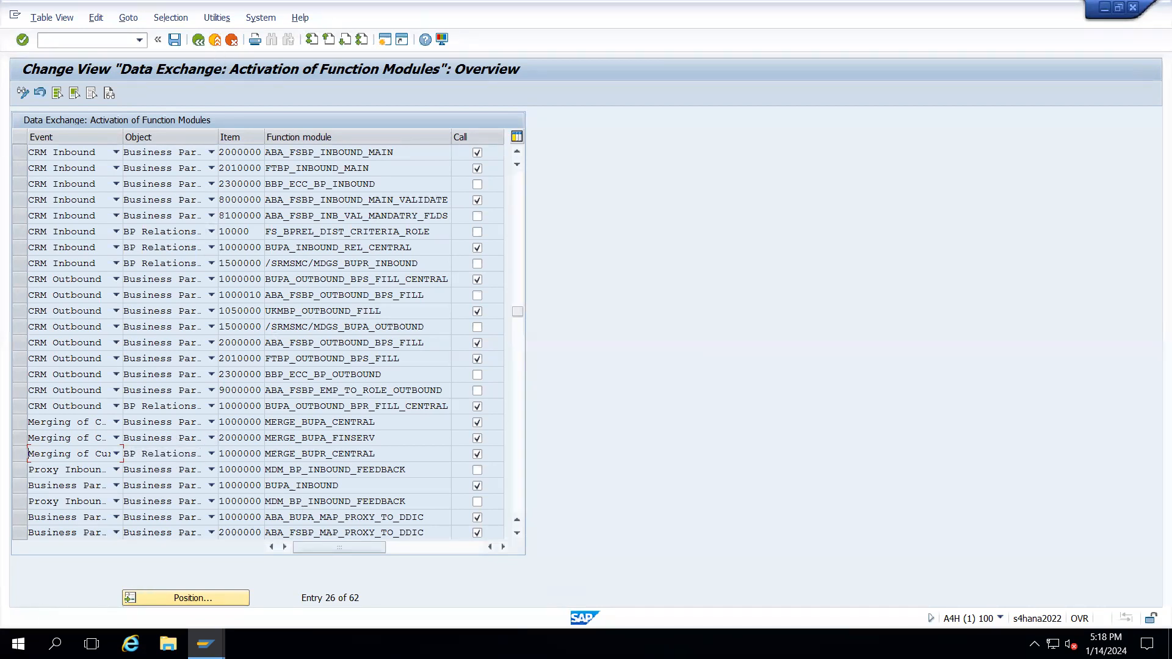
- Minimize the remote session and start a Windows search
left_click(19, 645)
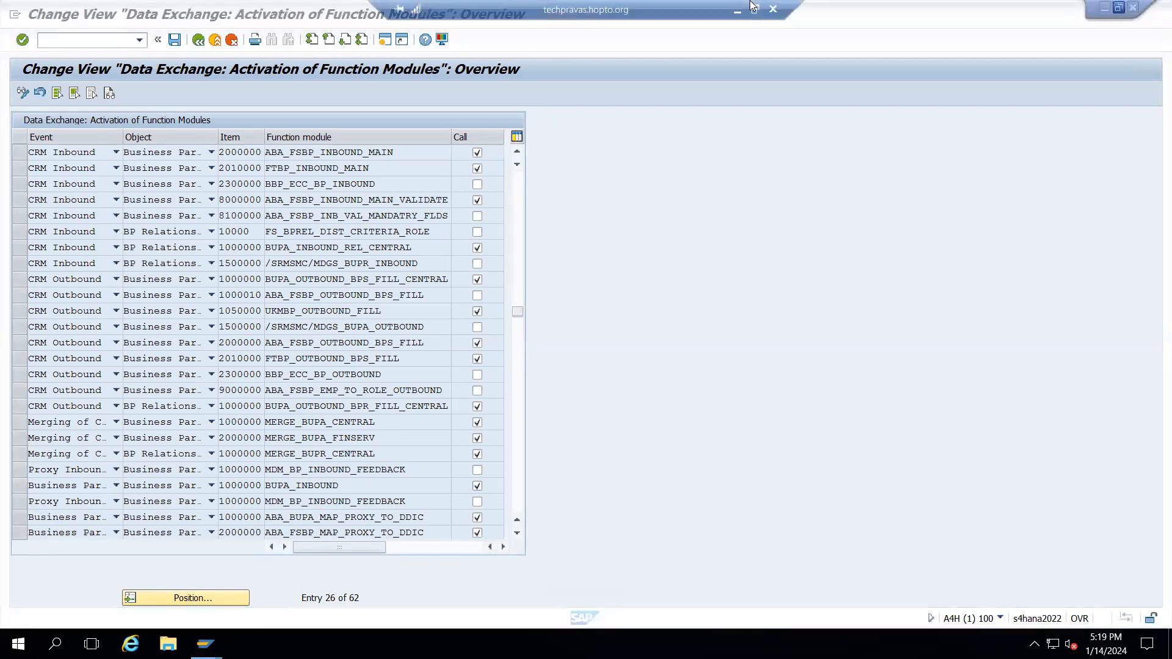
left_click(739, 10)
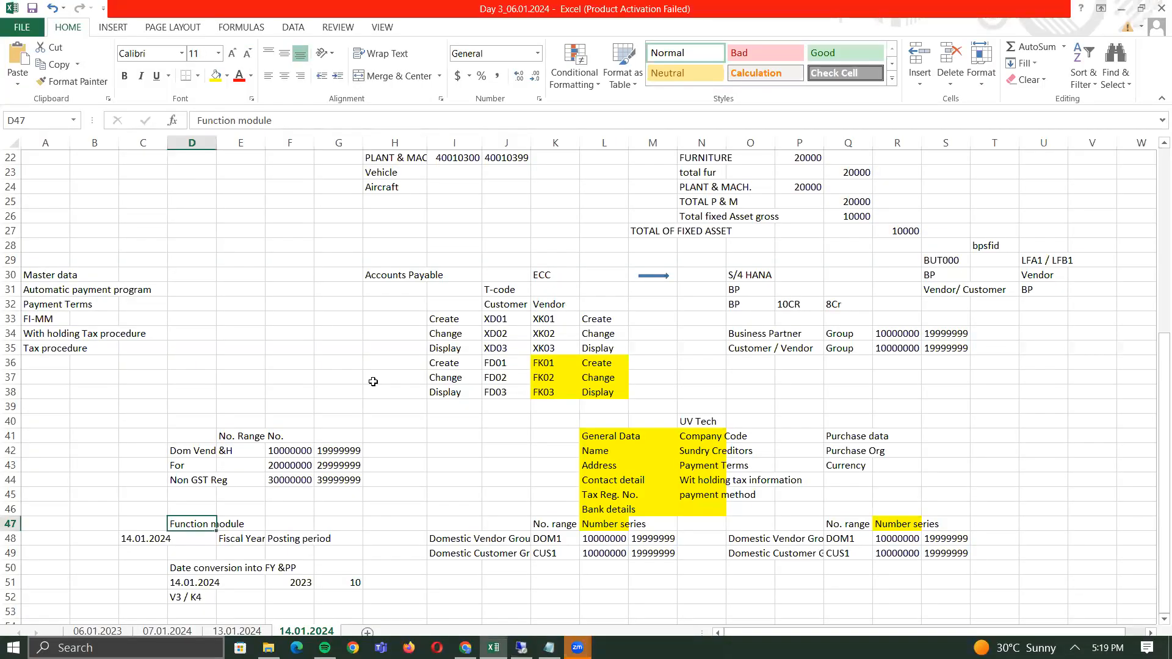
left_click(126, 648)
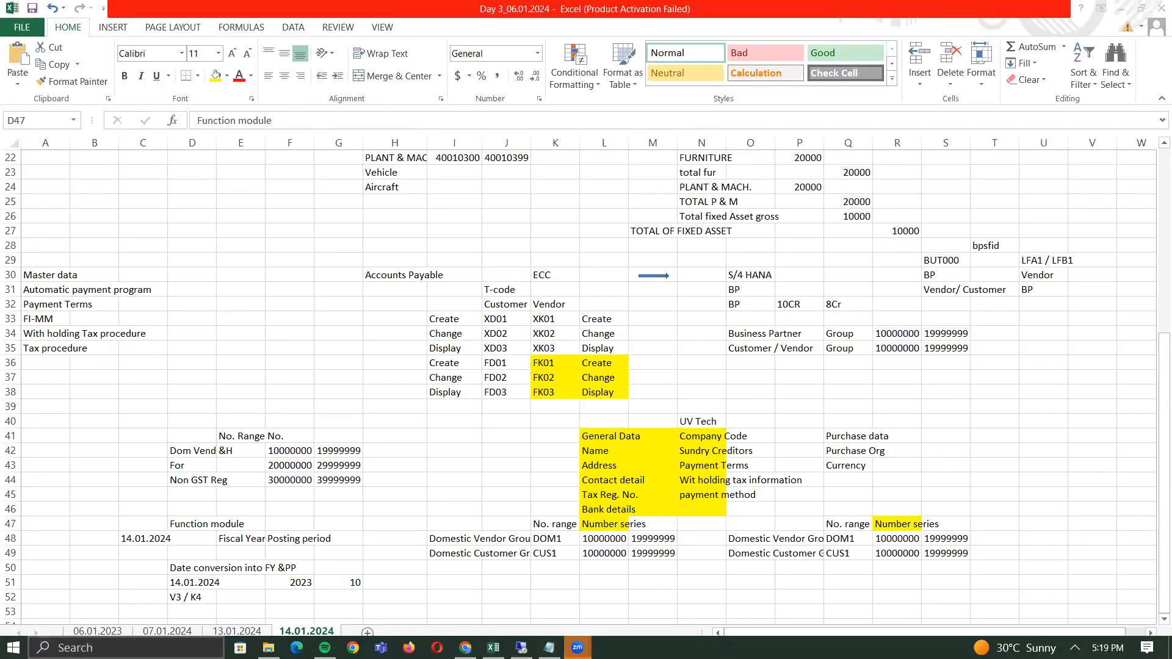
- Launch Remote Desktop from Run, sign in with the account password and accept the certificate
type("run")
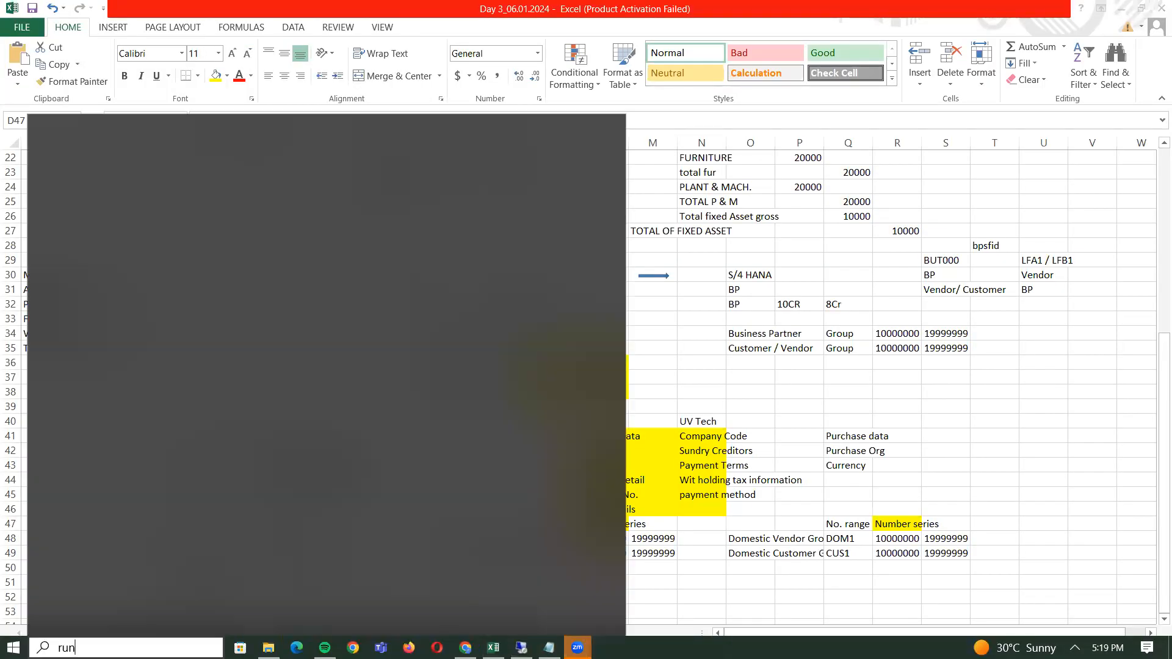
key("Return")
left_click(124, 627)
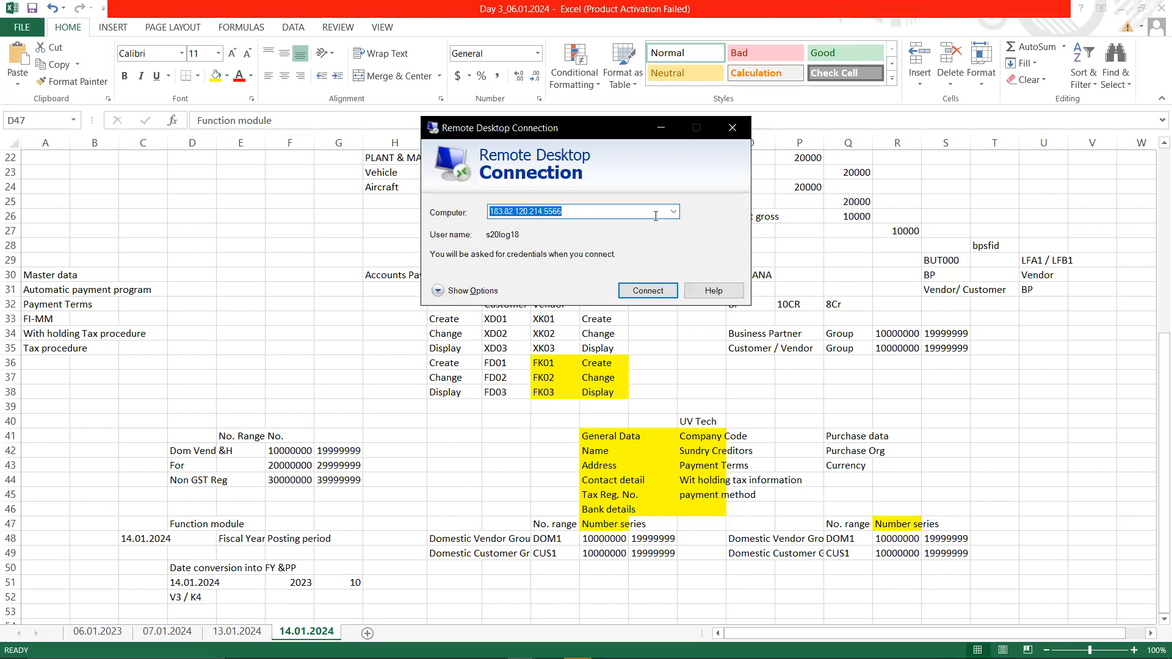
left_click(651, 293)
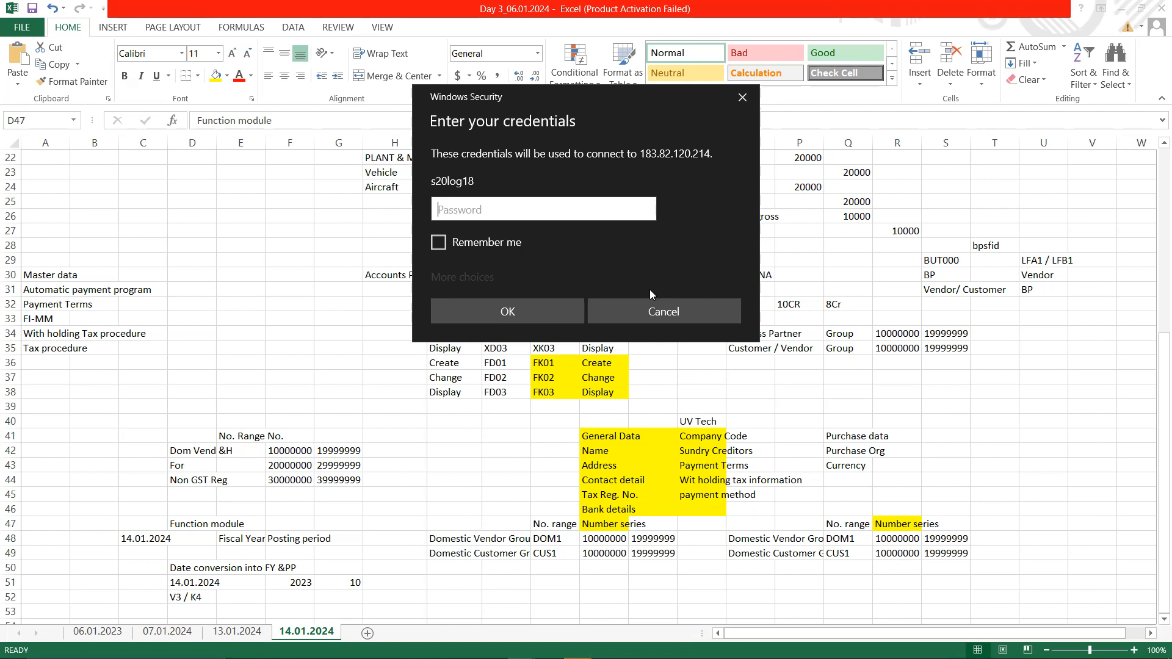
type("•••••")
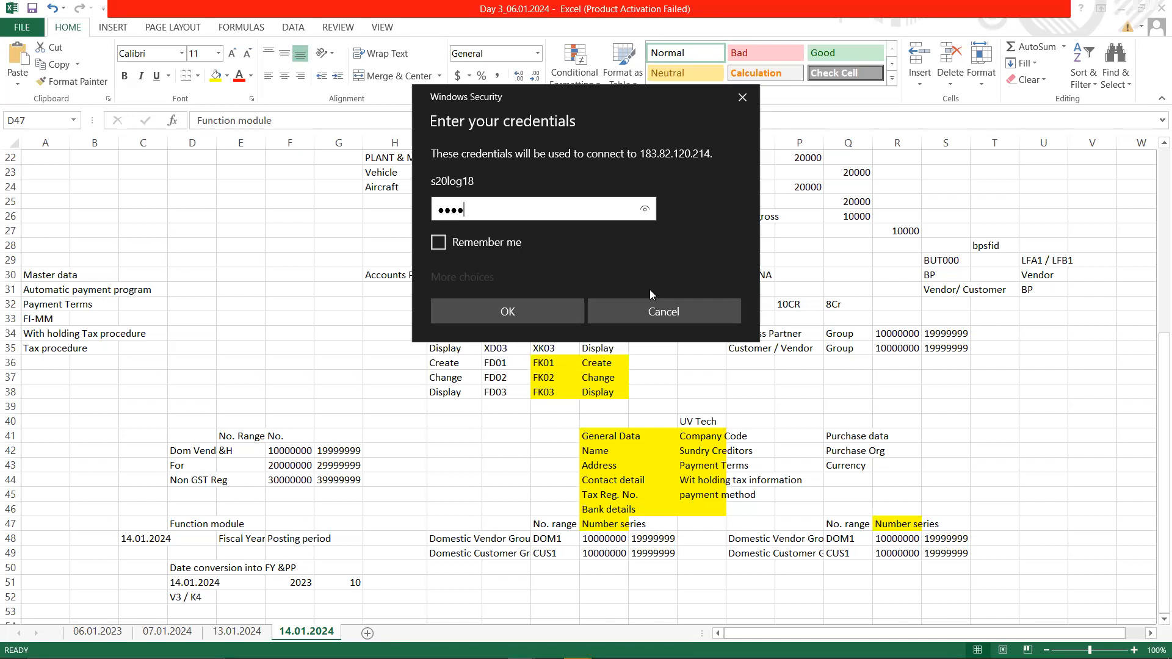
type("•••••")
left_click(512, 313)
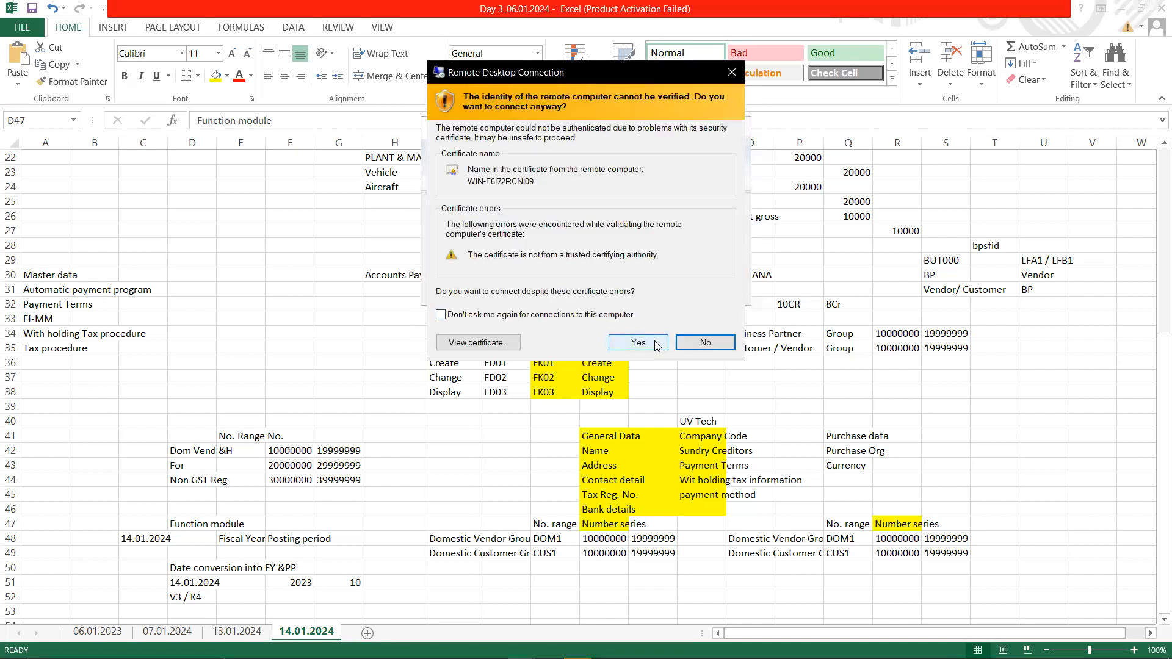
left_click(655, 345)
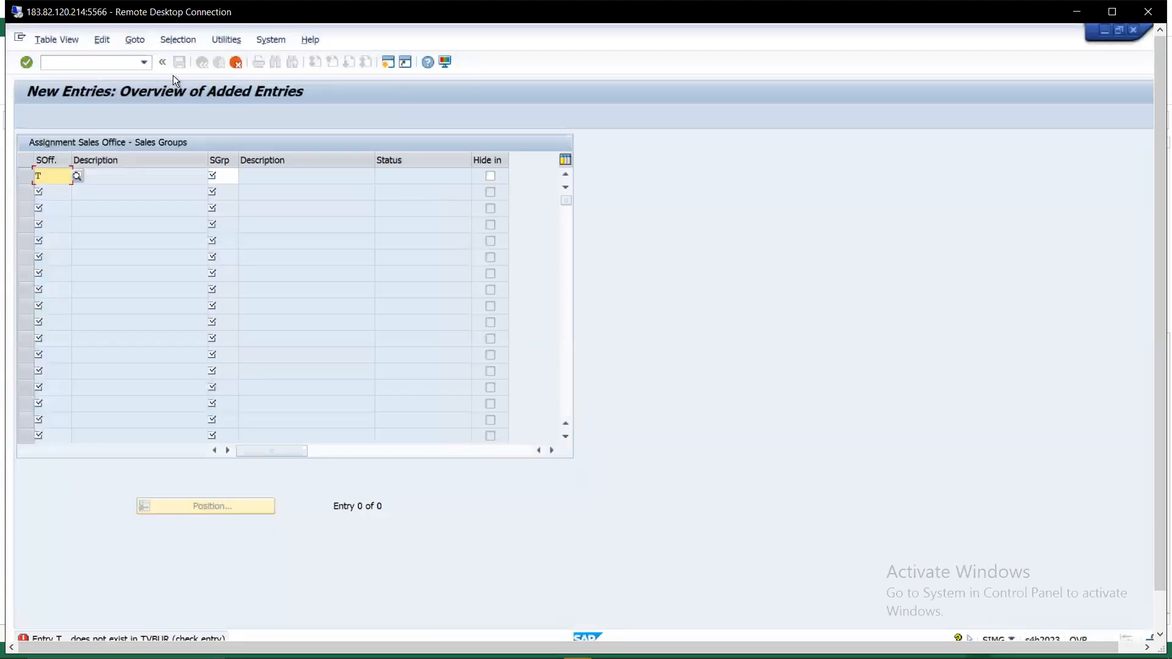
- Open the SE37 test screen for DATE_TO_PERIOD_CONVERT and start entering the date 14.02
left_click(115, 63)
type("/nse37")
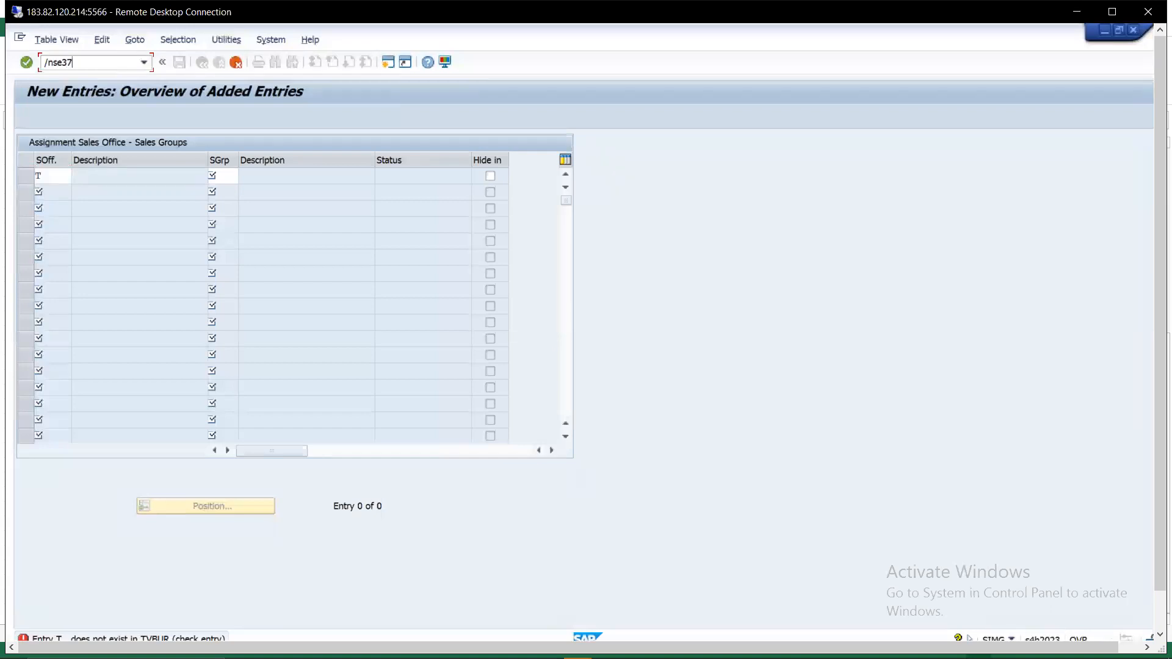
key("Return")
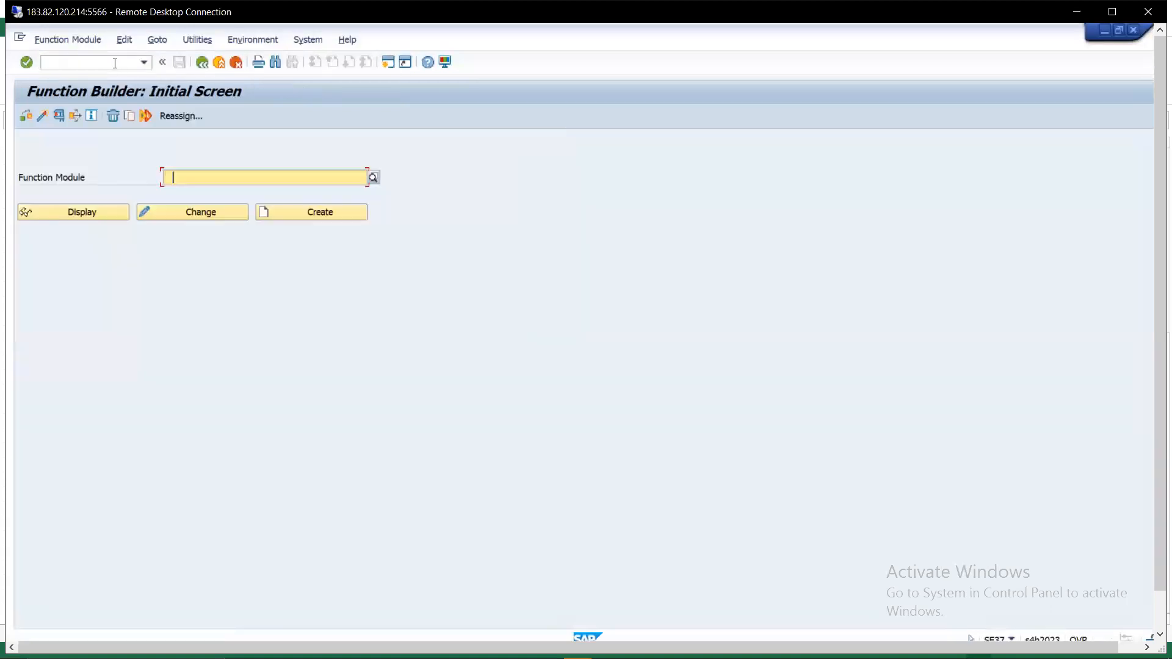
type("DATE_TO_PERIOD_CONVERT")
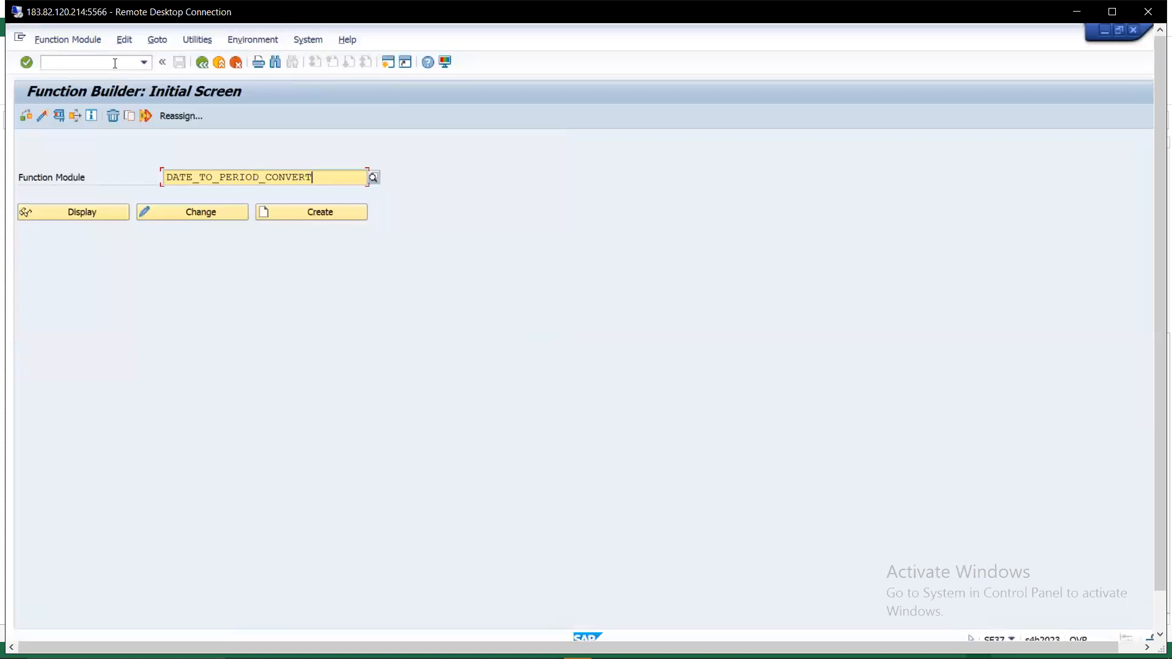
left_click(58, 116)
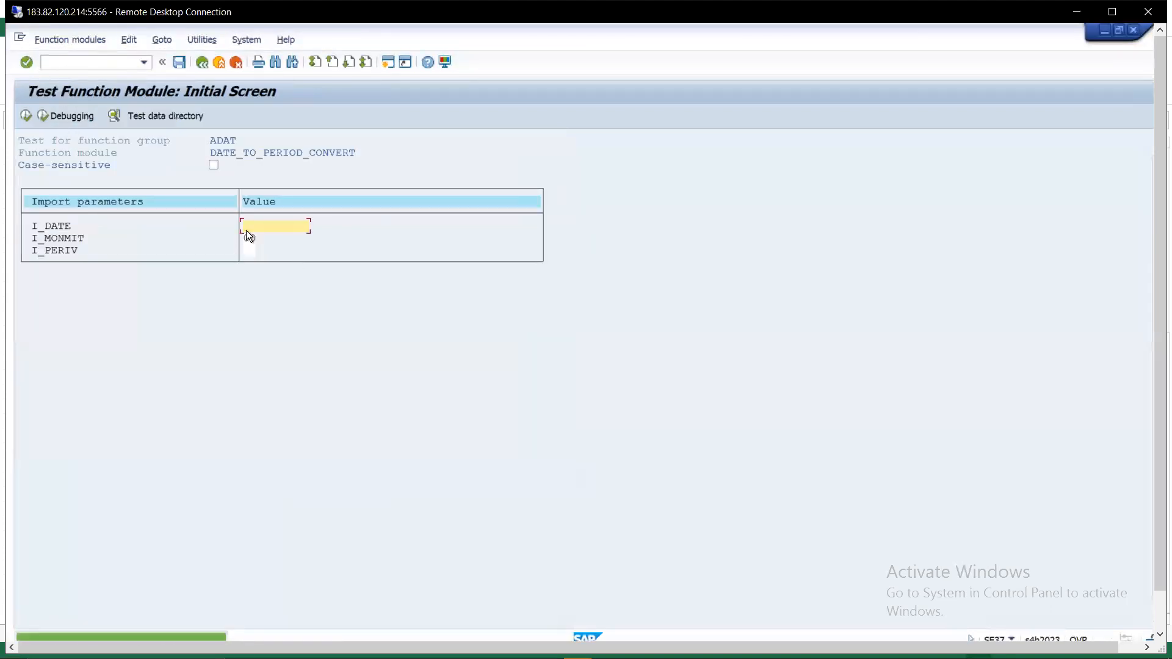
type("14.02")
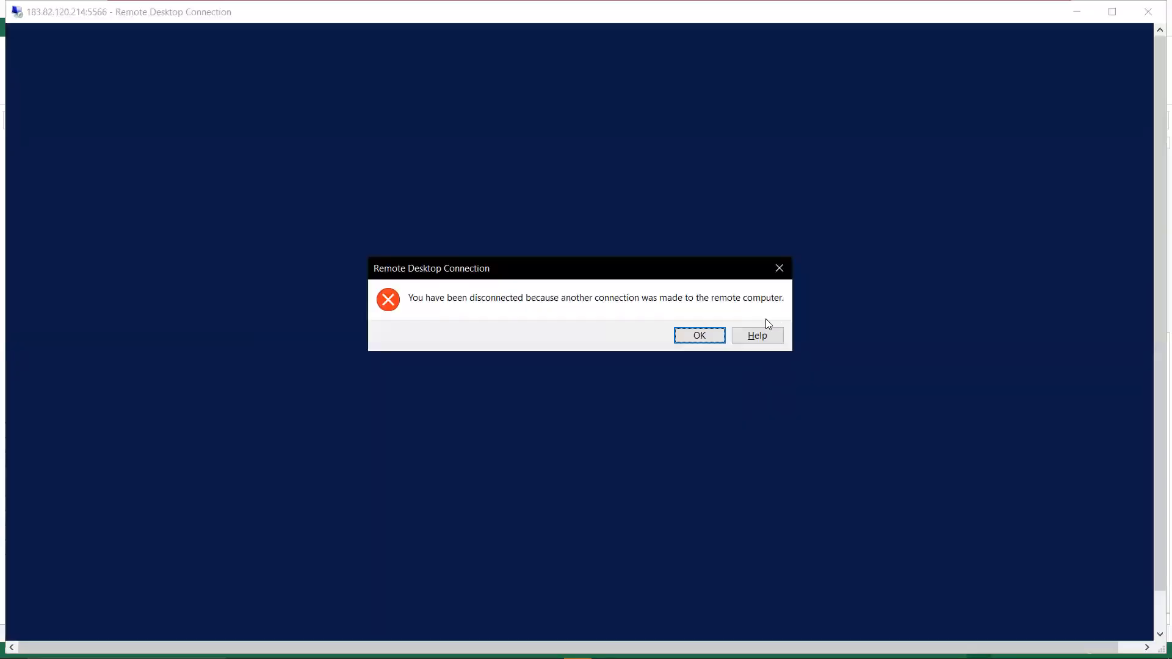
- Dismiss the disconnection message and edit the user name in the full connection settings
left_click(699, 337)
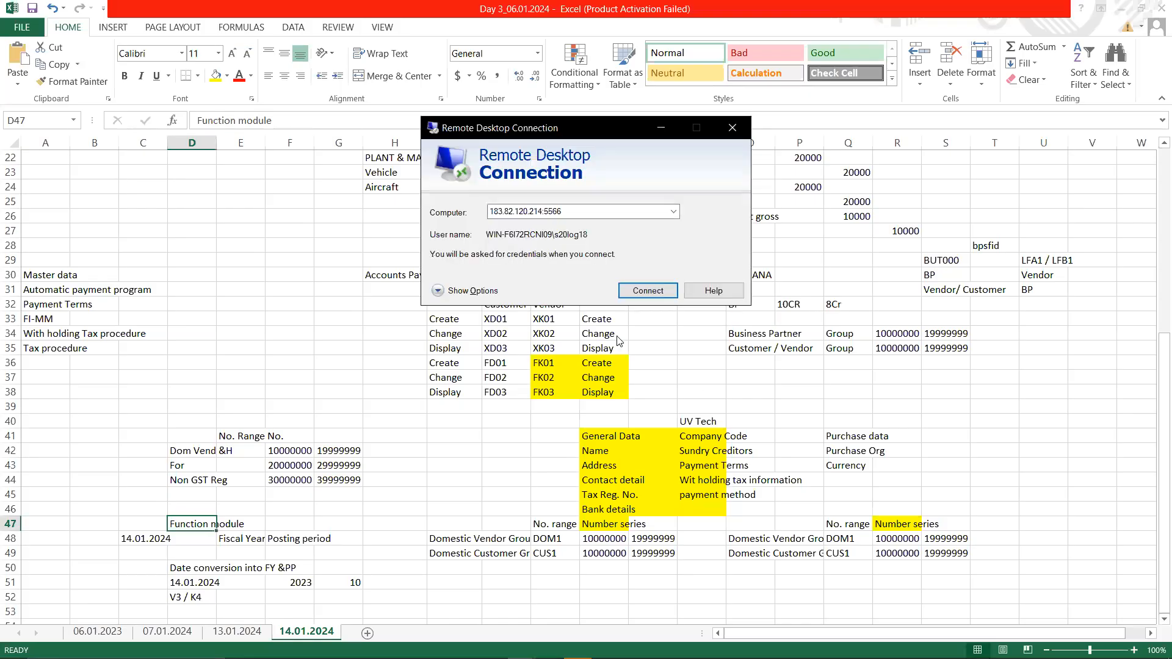
left_click(440, 292)
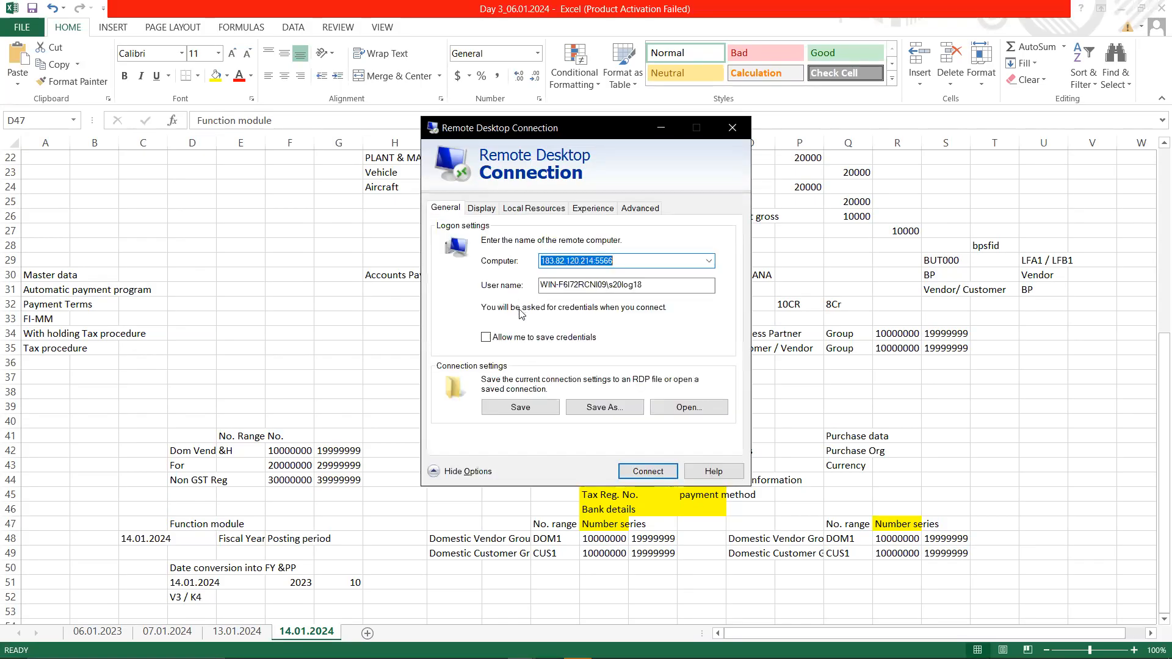
left_click(651, 283)
key("BackSpace")
key("BackSpace")
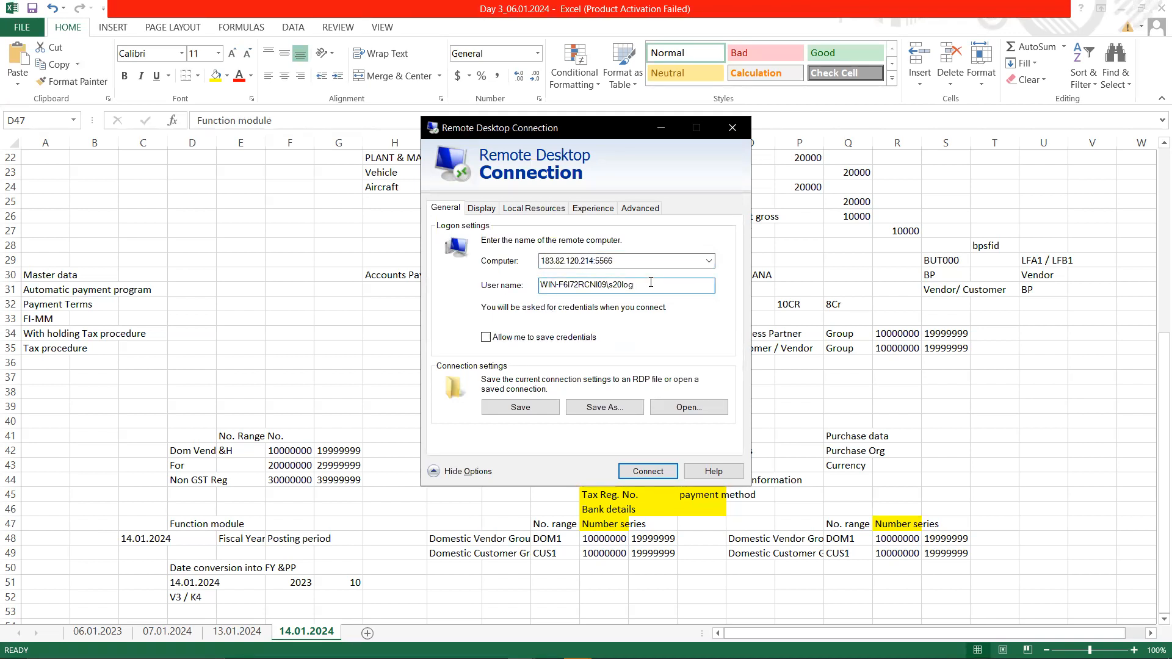
type("103")
- Reconnect with the account password and accept the remote server's certificate
left_click(665, 478)
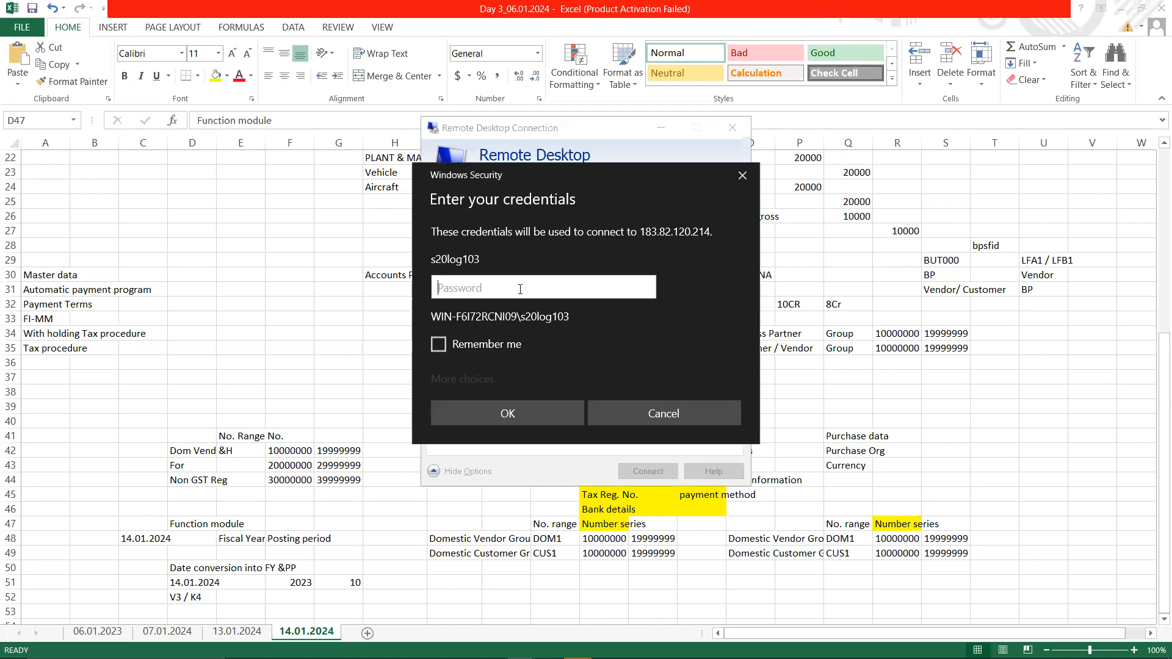
type("••••••")
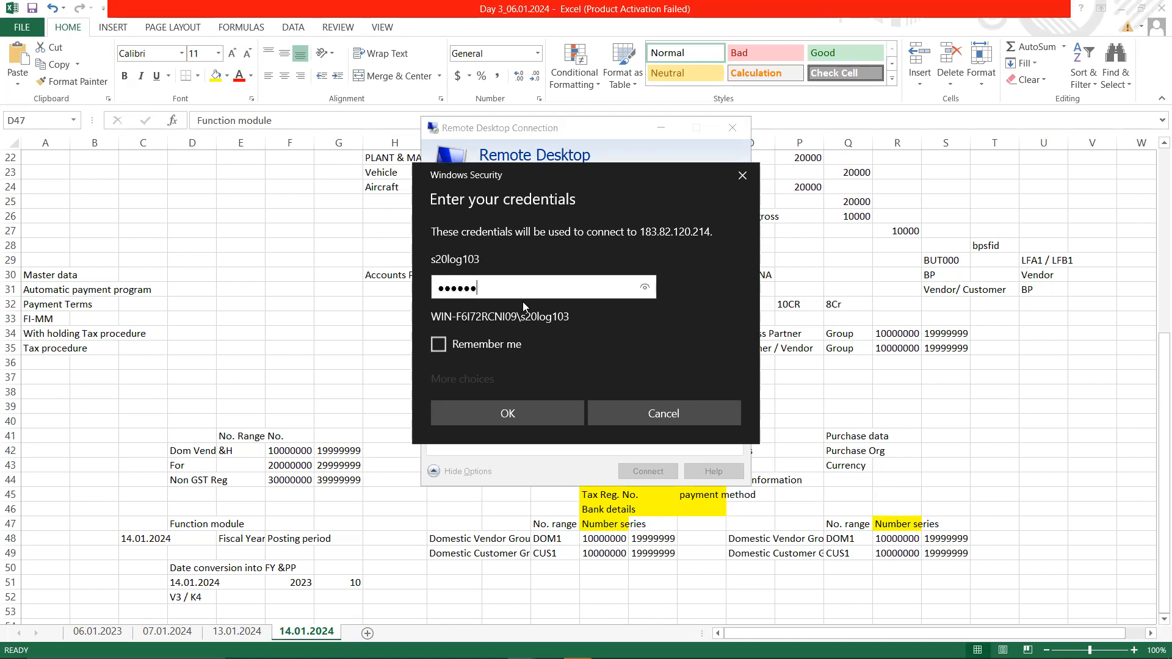
type("••")
left_click(530, 415)
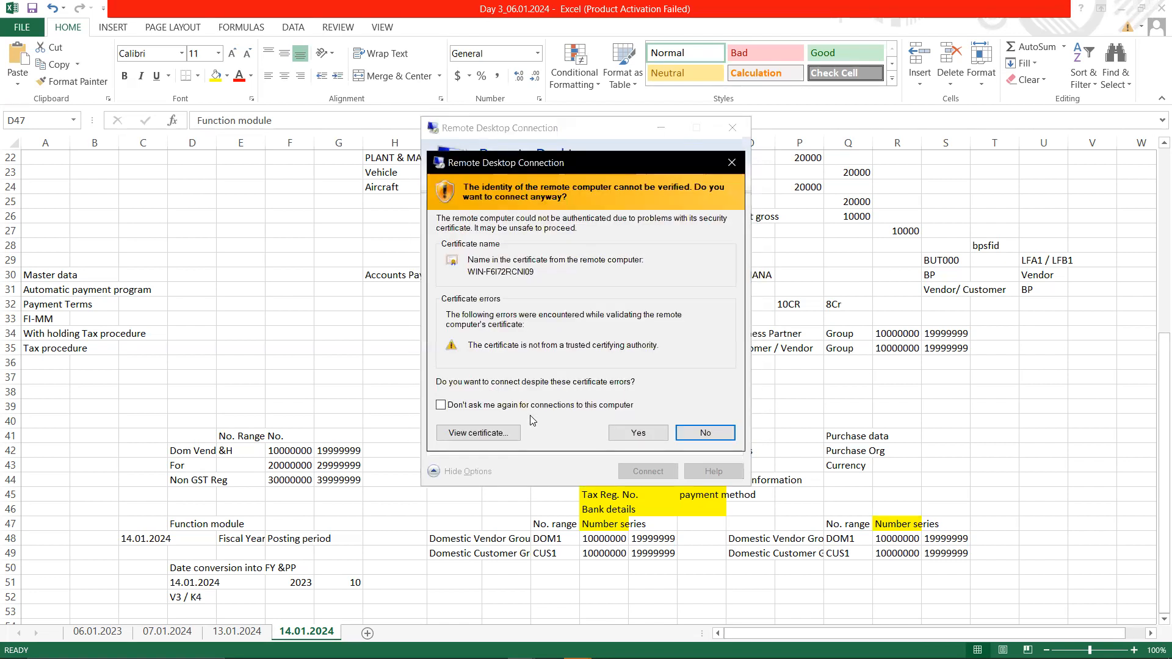
left_click(650, 433)
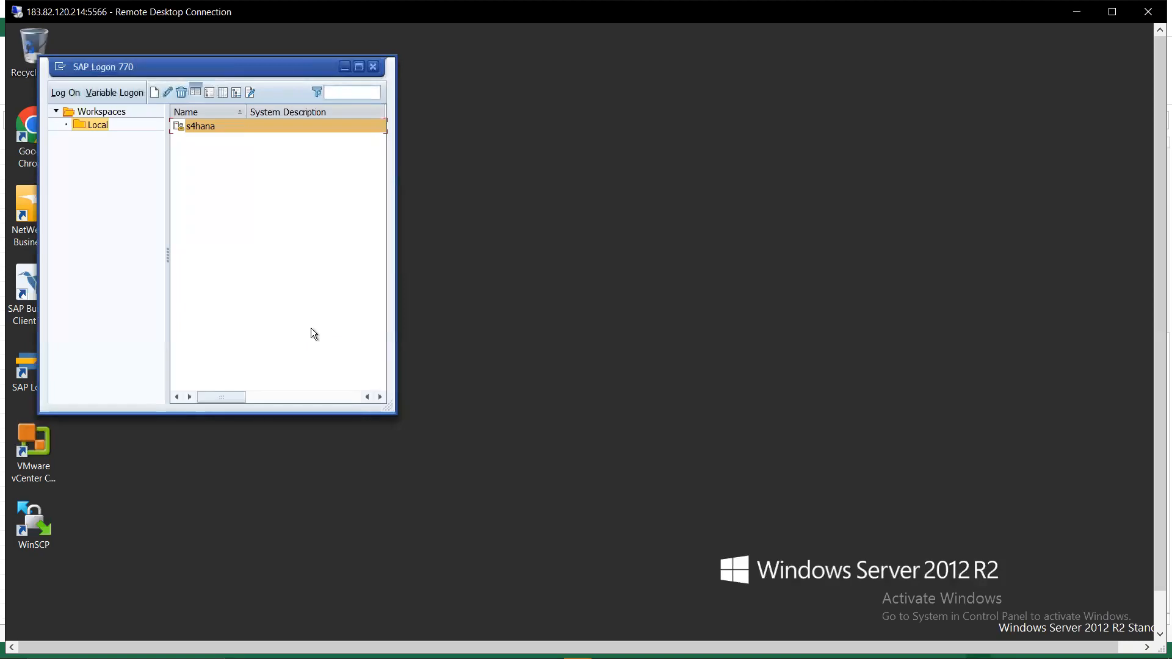
- Log on to the s4hana system with the remembered user name and password
key("Return")
type("s")
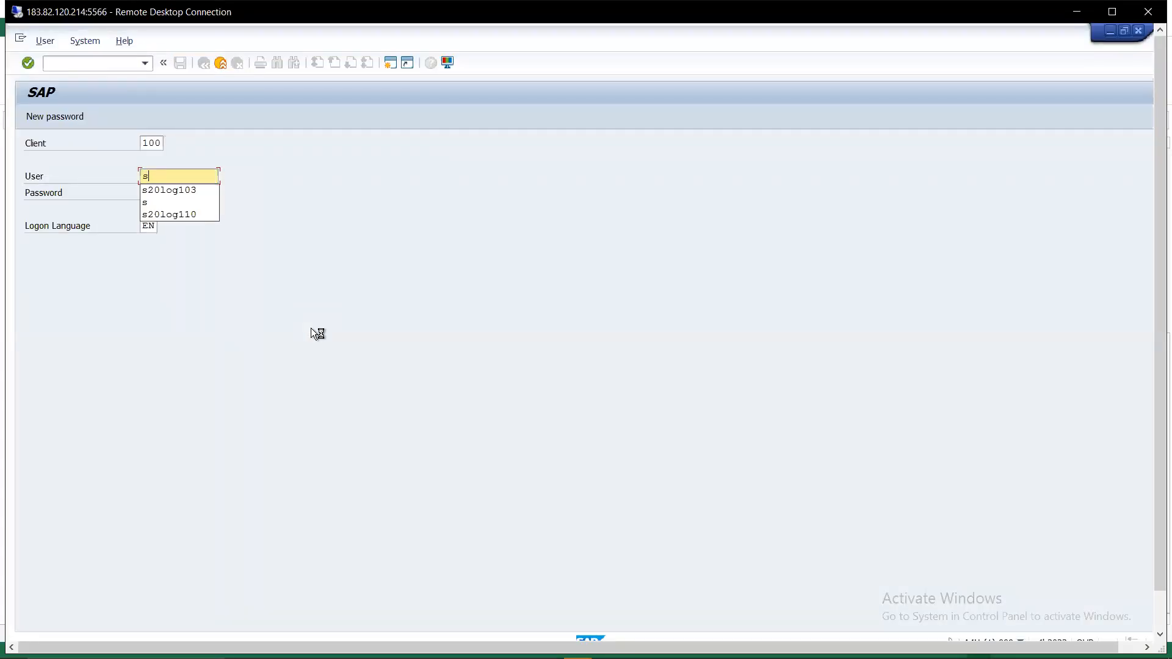
key("Down")
key("Return")
key("Tab")
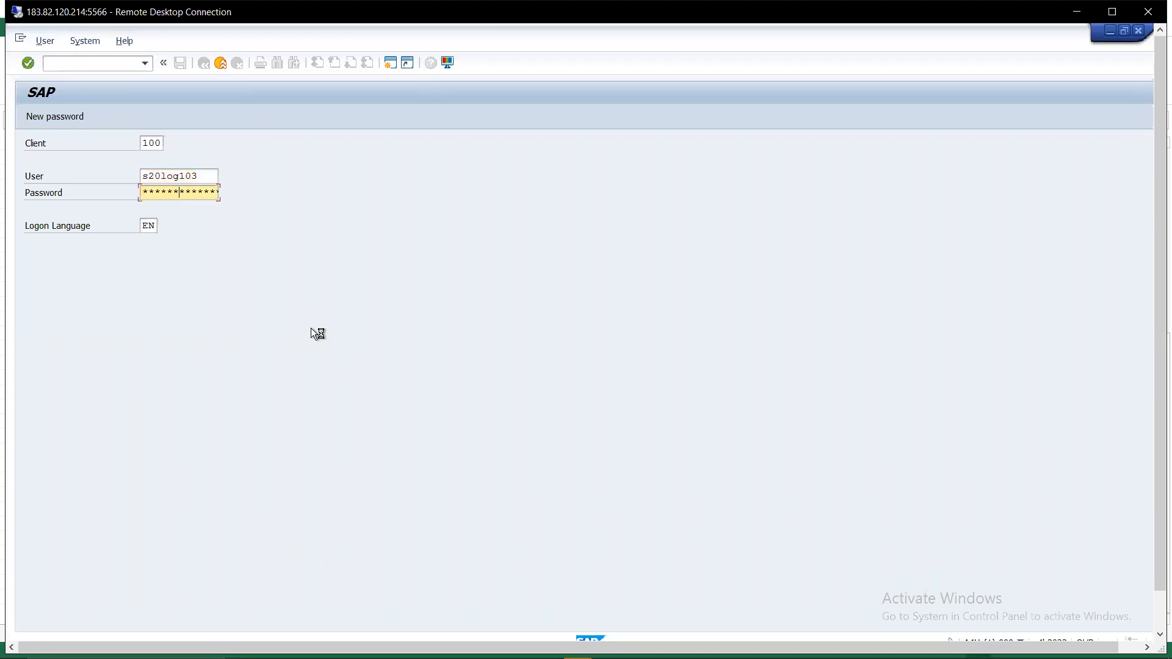
key("Return")
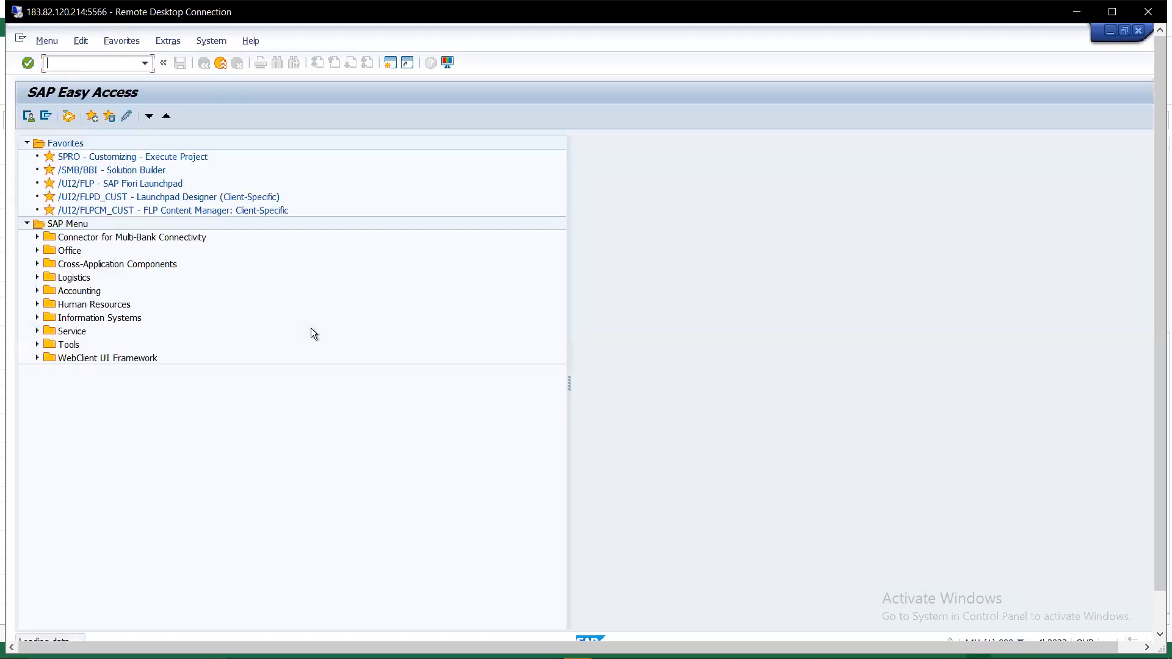
- Run SE37 and paste DATE_TO_PERIOD_CONVERT as the function module
type("se")
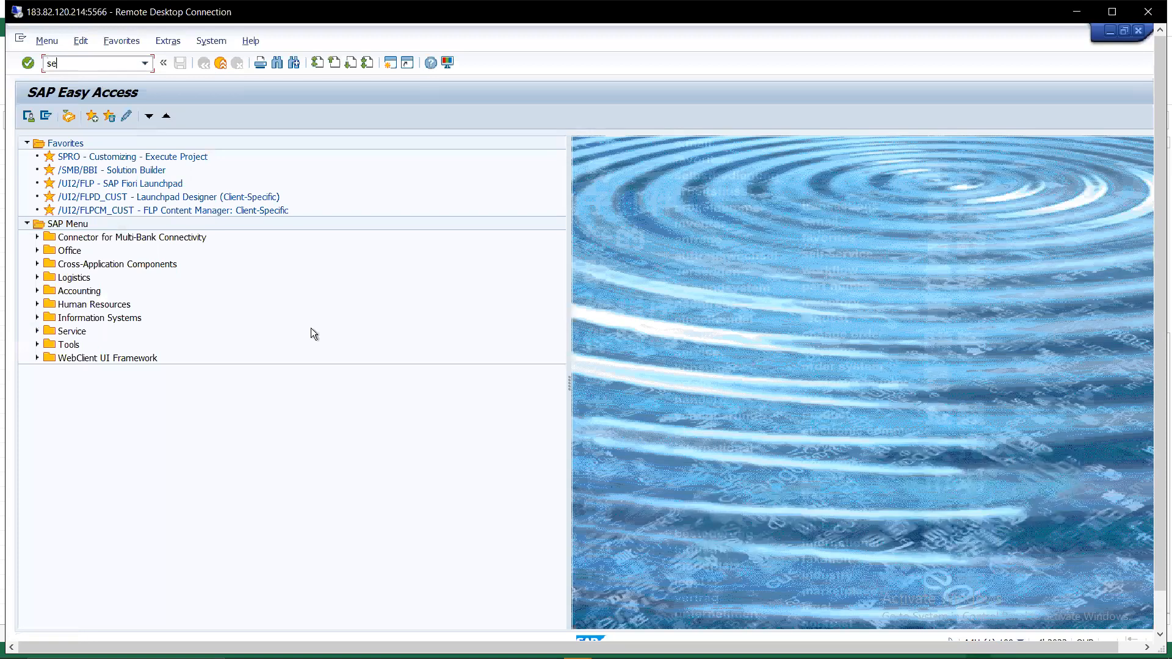
type("37")
key("Return")
type("DATE_TO_PERIOD_CONVERT")
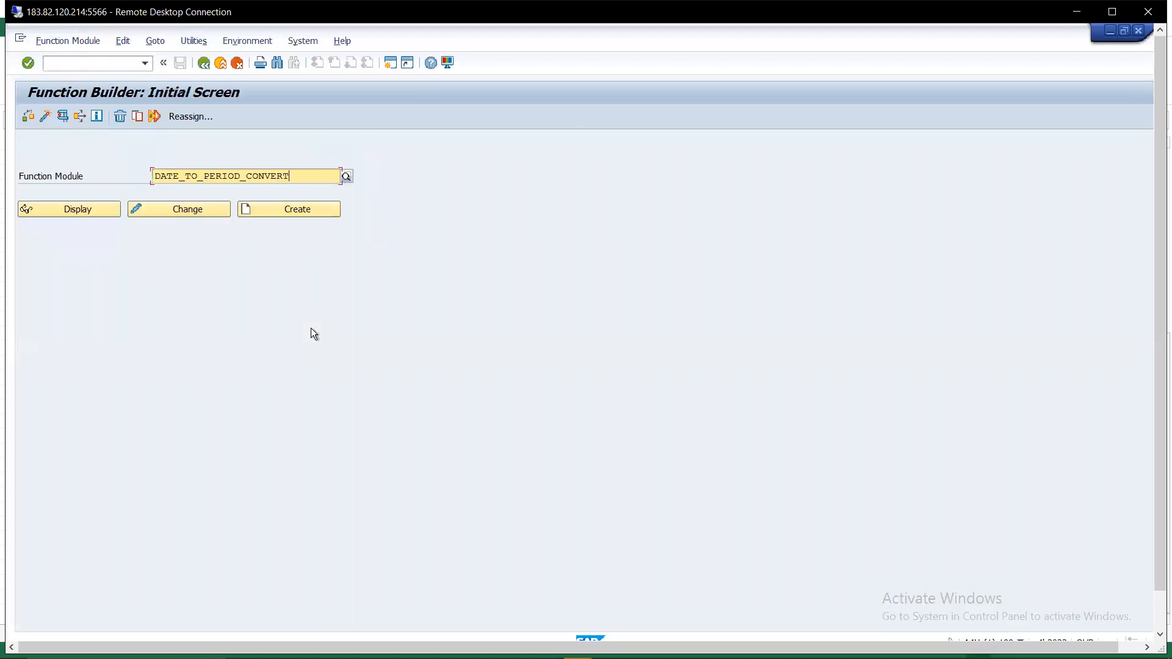
- Test DATE_TO_PERIOD_CONVERT with I_DATE 14.01.2024 and I_PERIV V3
left_click(64, 119)
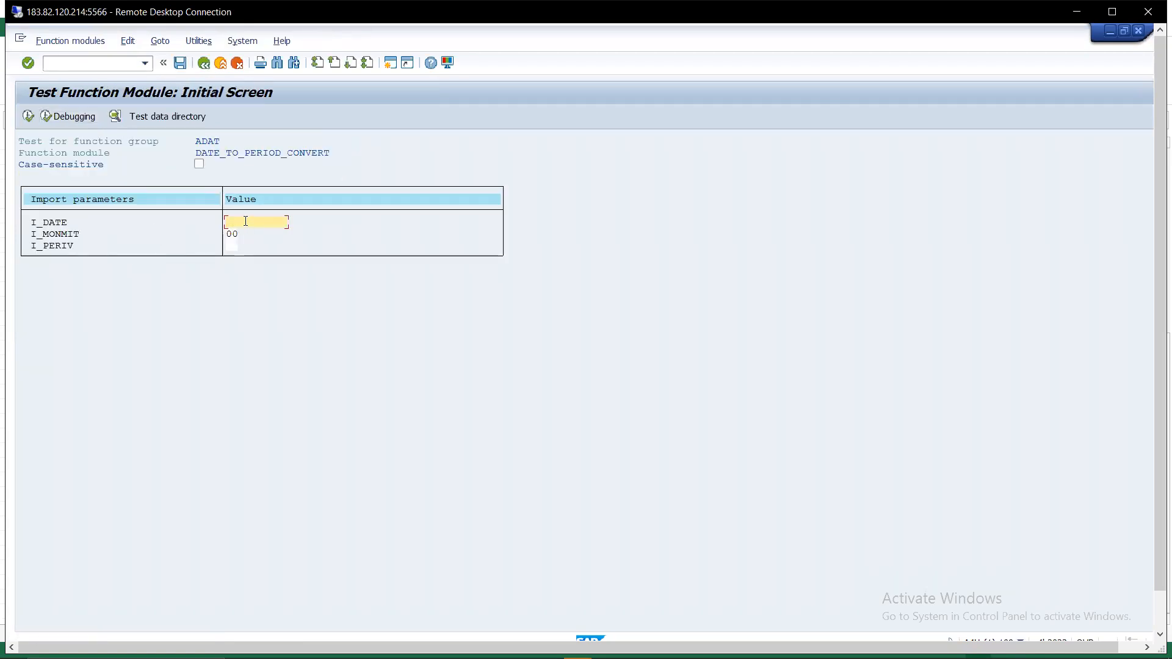
type("14.01.2024")
left_click(234, 246)
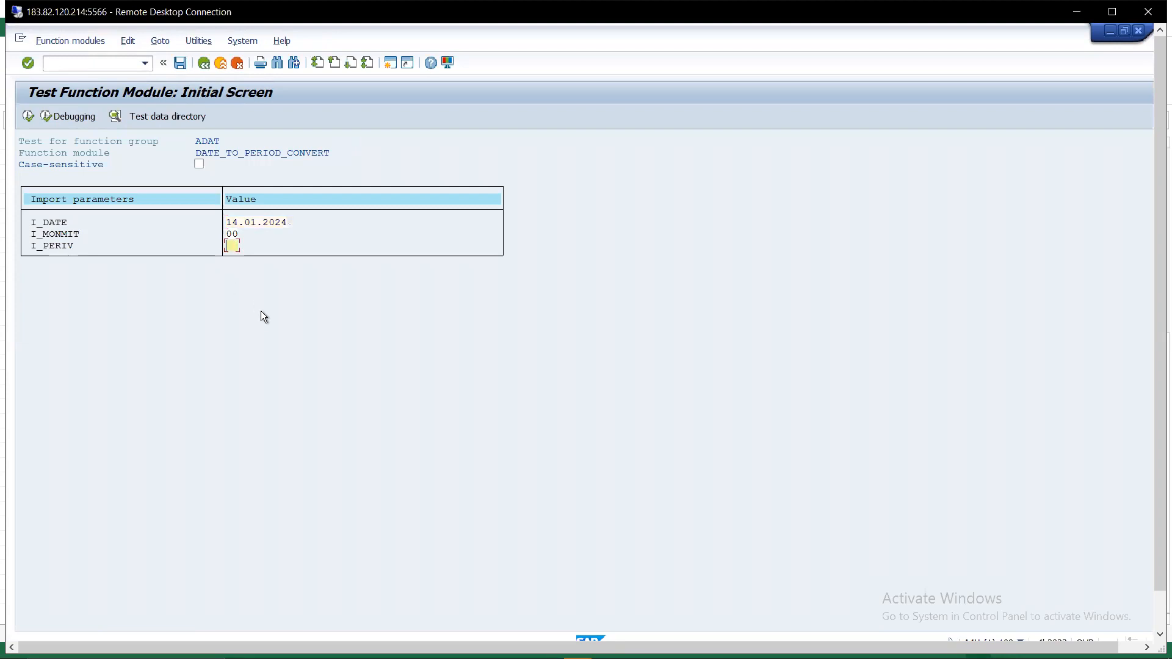
type("V3")
left_click(28, 116)
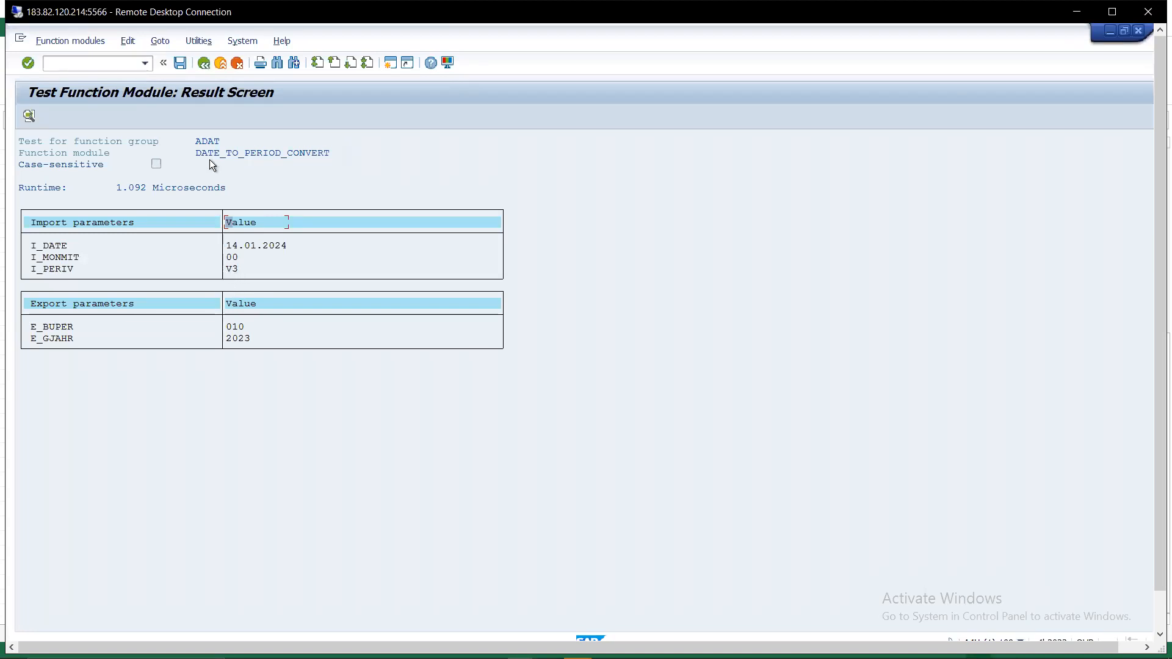
- Rerun the test with I_PERIV changed from V3 to K4, then return to the inputs
left_click(204, 63)
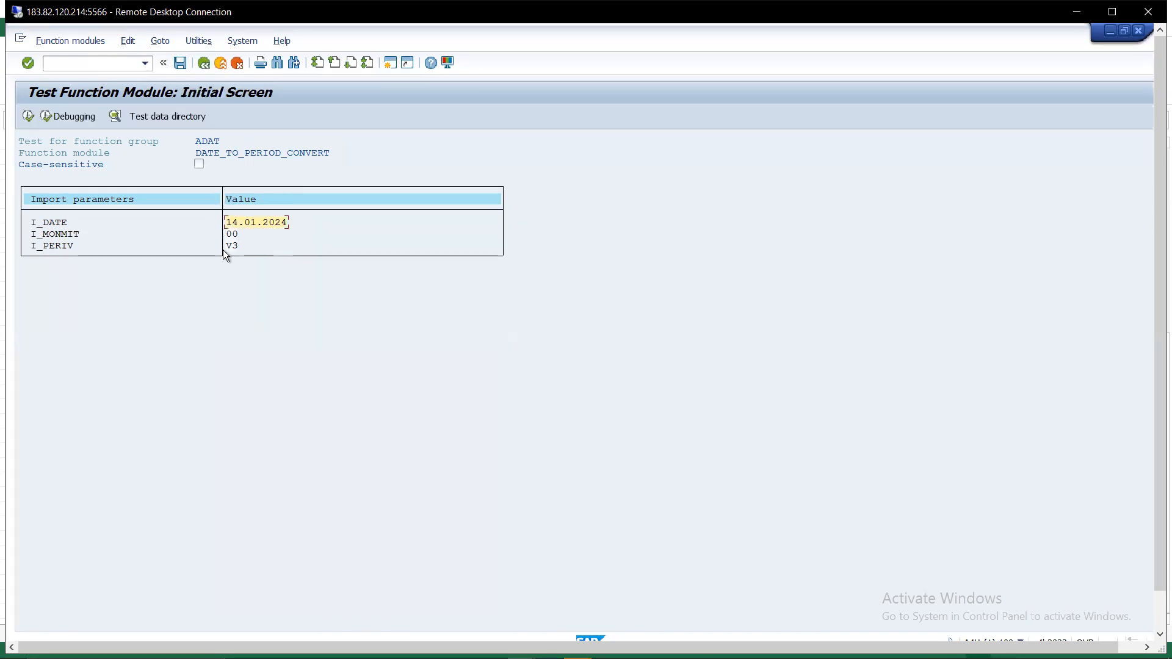
left_click(237, 246)
key("BackSpace")
key("BackSpace")
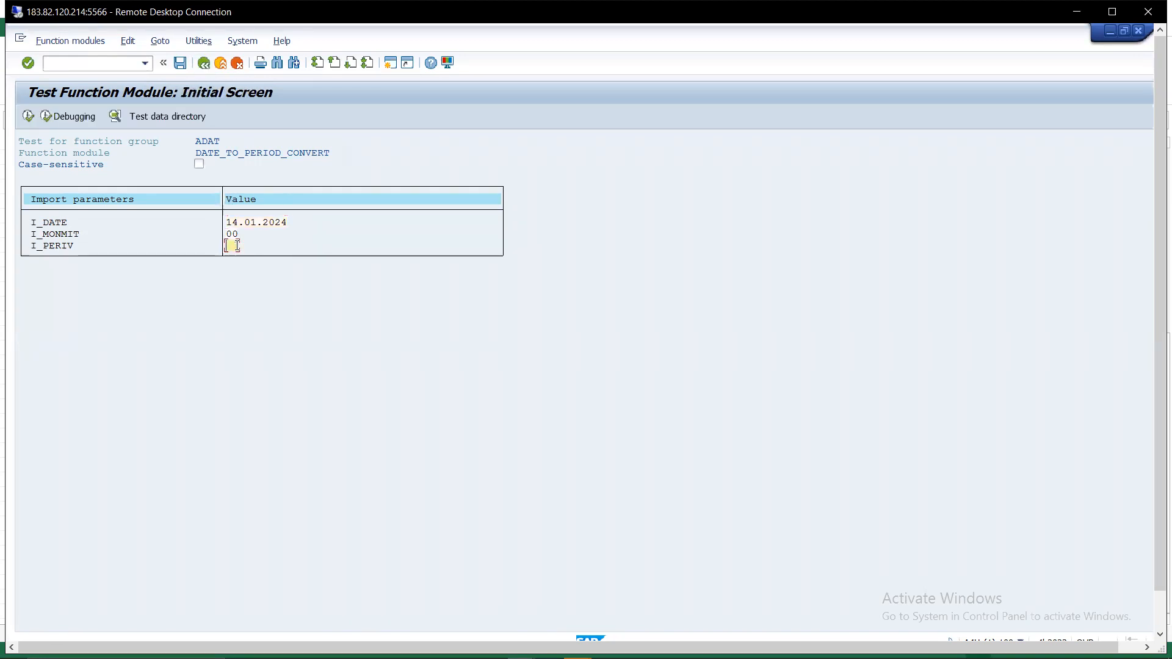
type("k4")
left_click(28, 116)
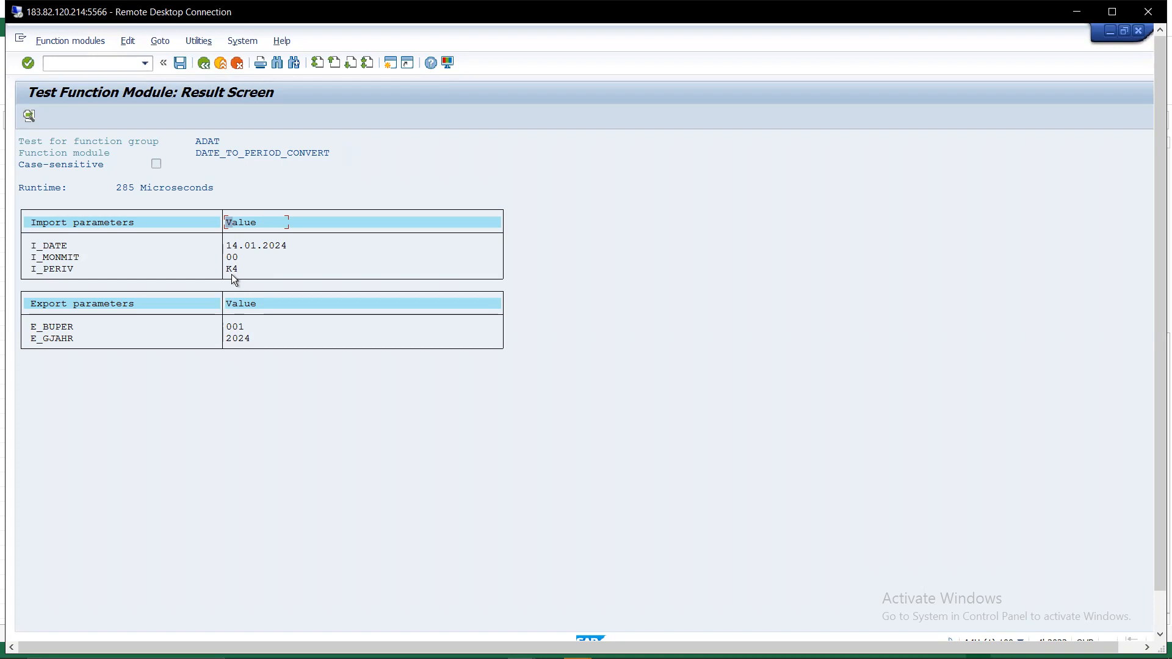
left_click(204, 63)
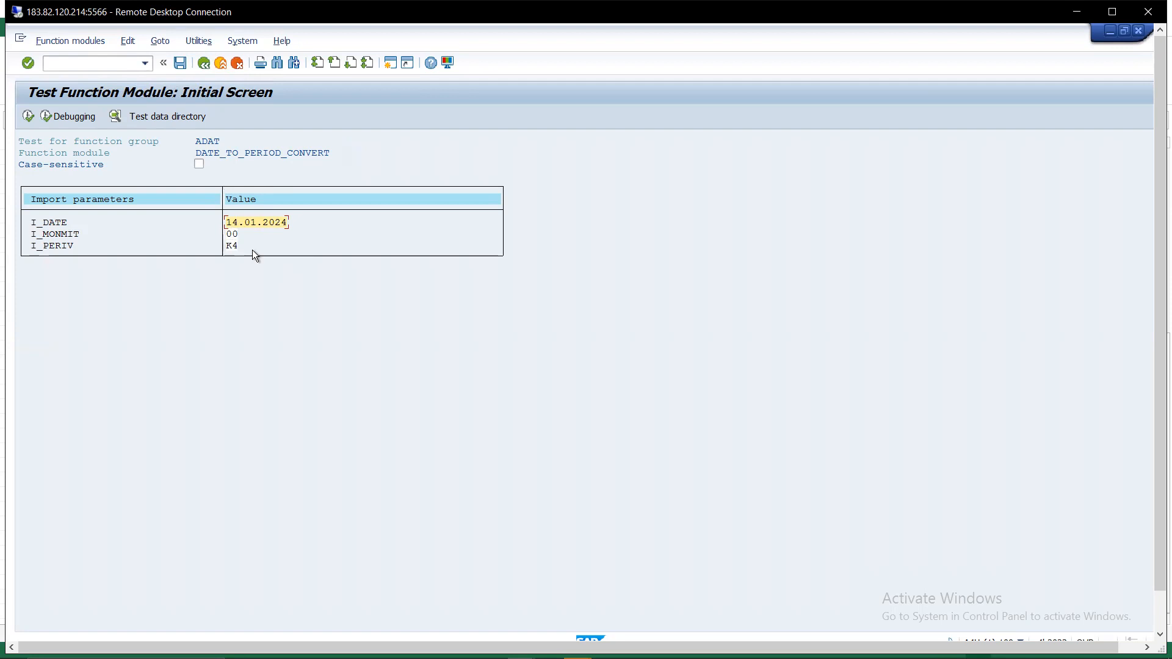
- Exit the Function Builder and log off the s4hana system
left_click(220, 62)
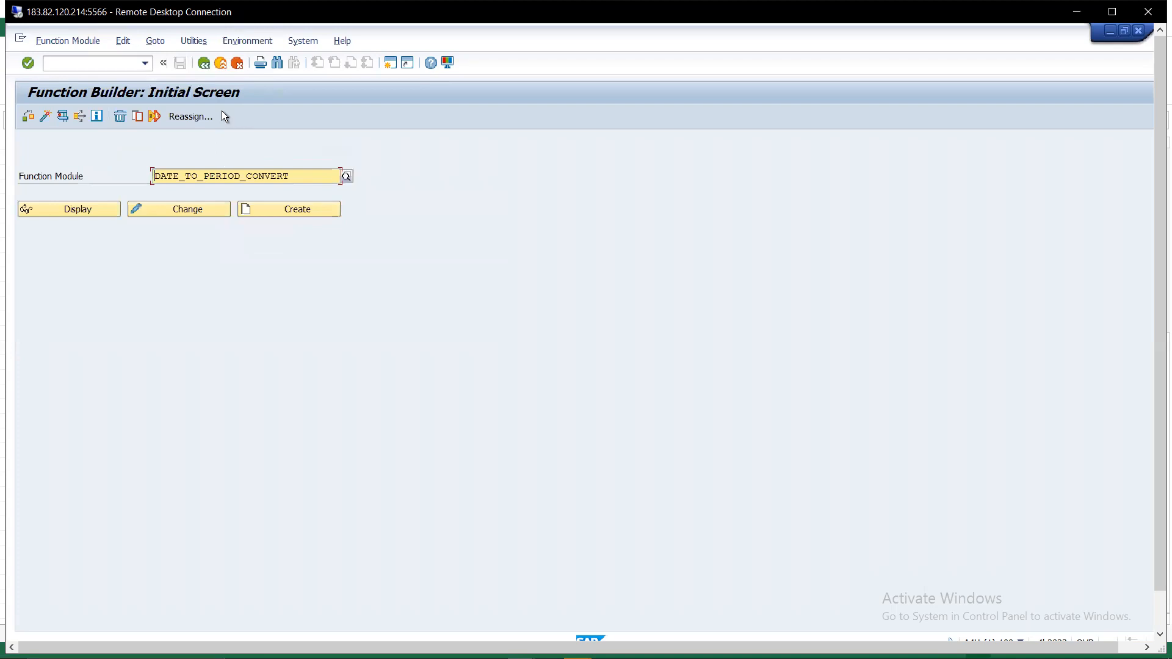
left_click(219, 64)
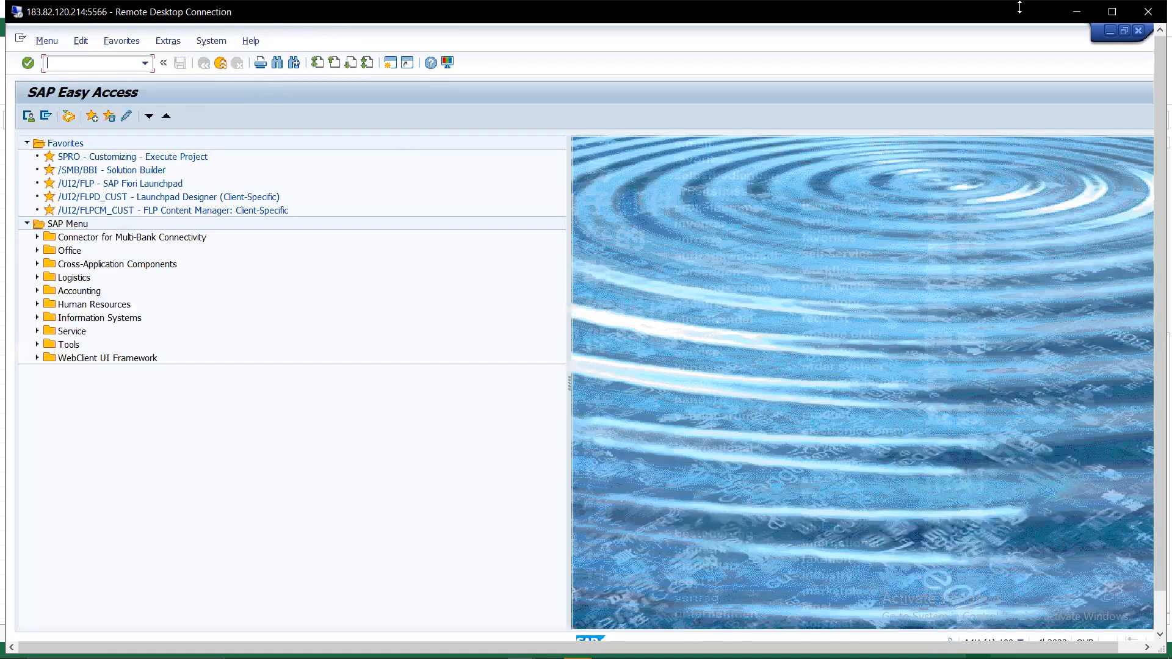
left_click(1138, 32)
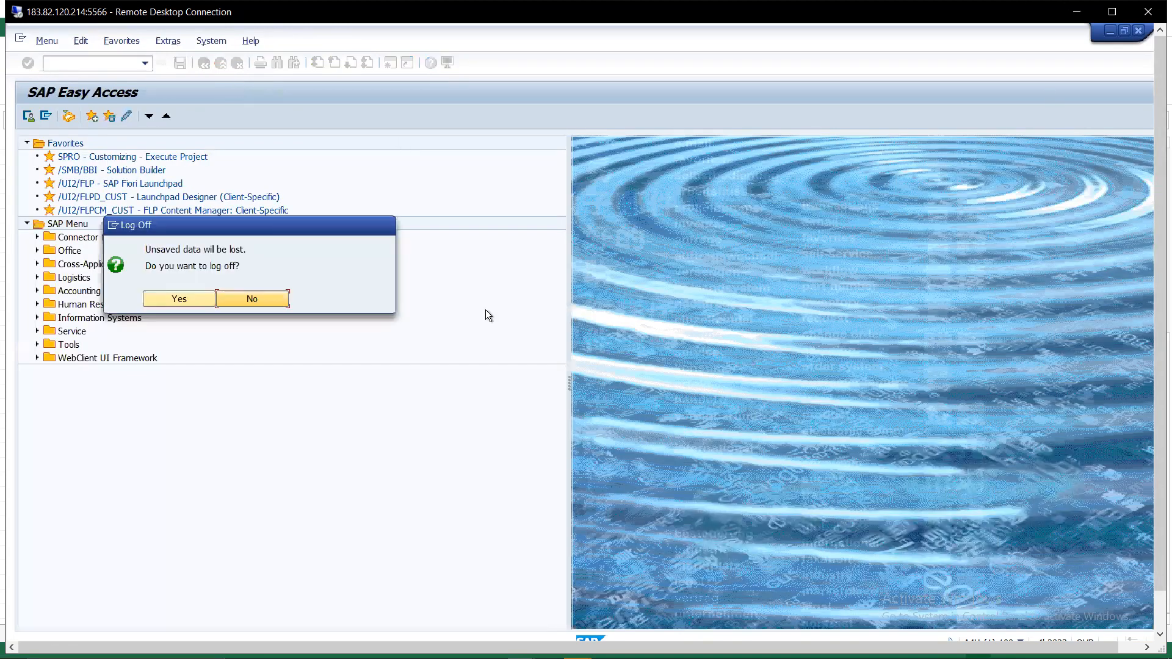
left_click(191, 302)
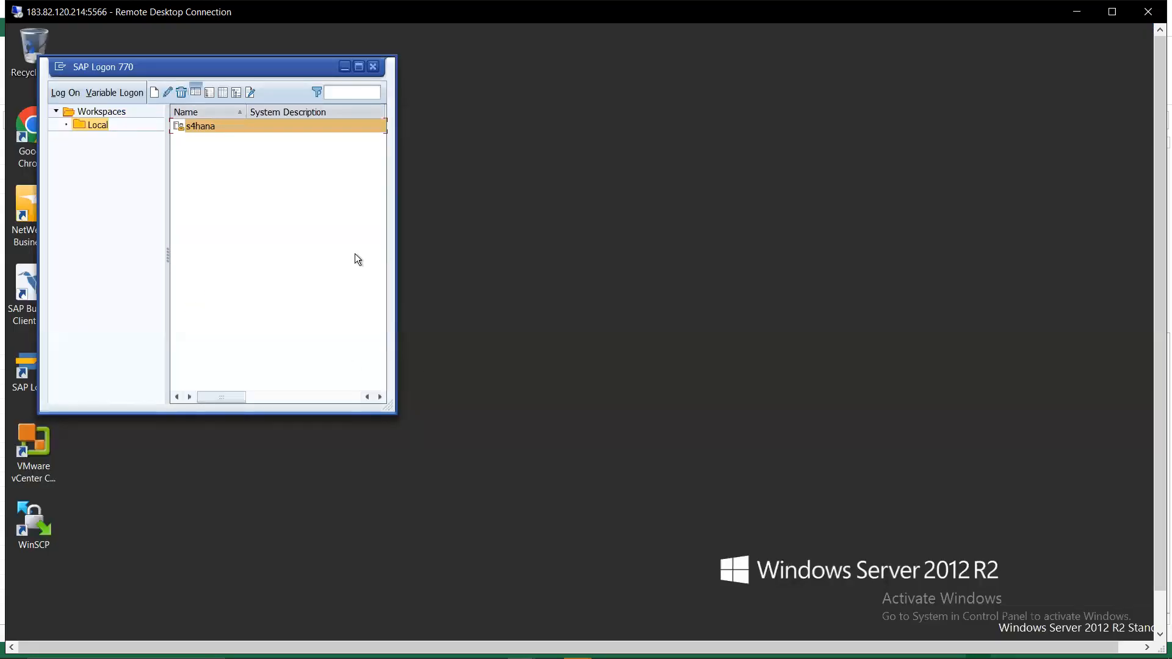
- Close SAP Logon, disconnect the remote desktop, and switch to the other session
left_click(373, 67)
left_click(1147, 11)
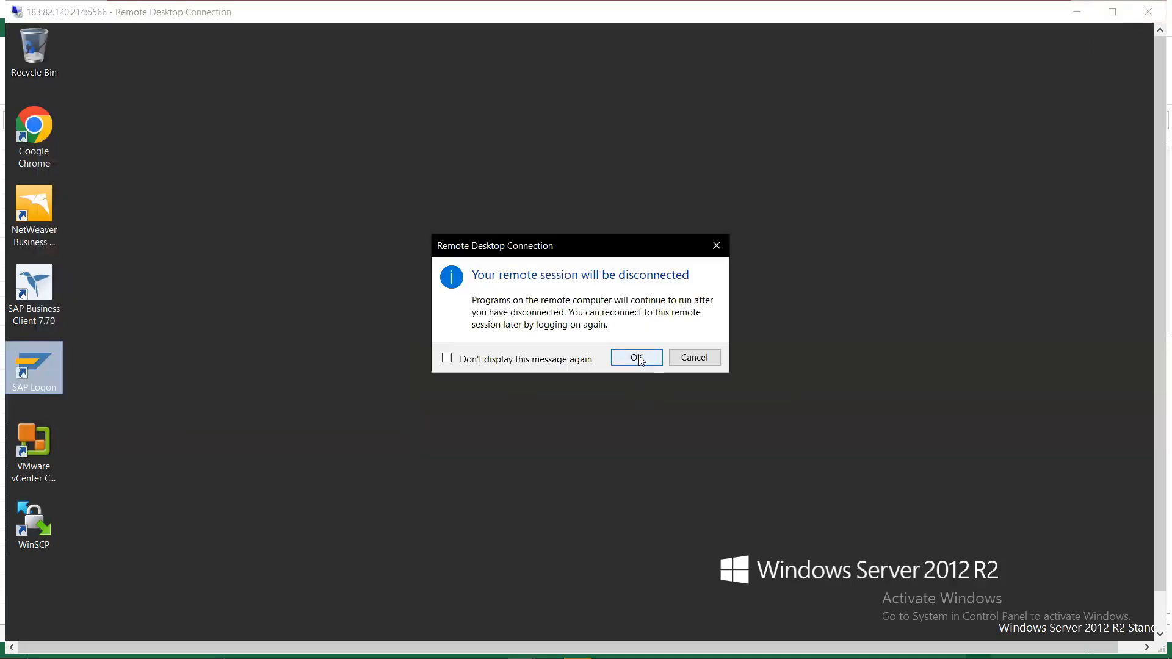
left_click(636, 358)
key("alt+Tab")
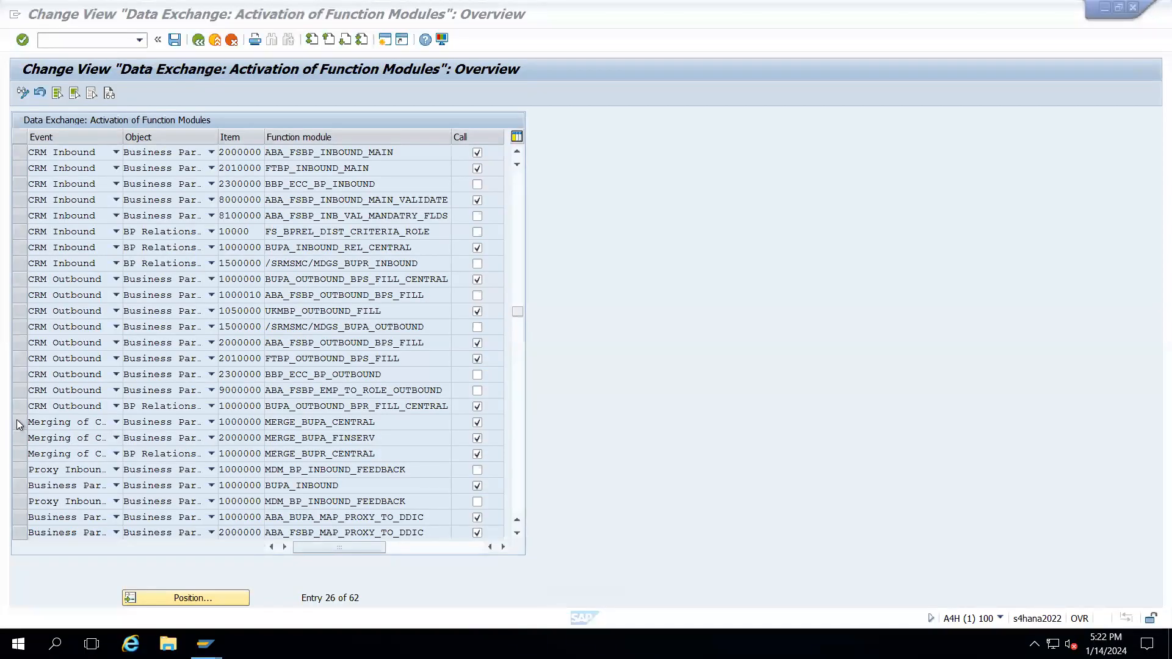
- Select the MERGE_BUPA_CENTRAL, MERGE_BUPA_FINSERV and MERGE_BUPR_CENTRAL rows and inspect MERGE_BUPA_CENTRAL
left_click(17, 421)
left_click(21, 440)
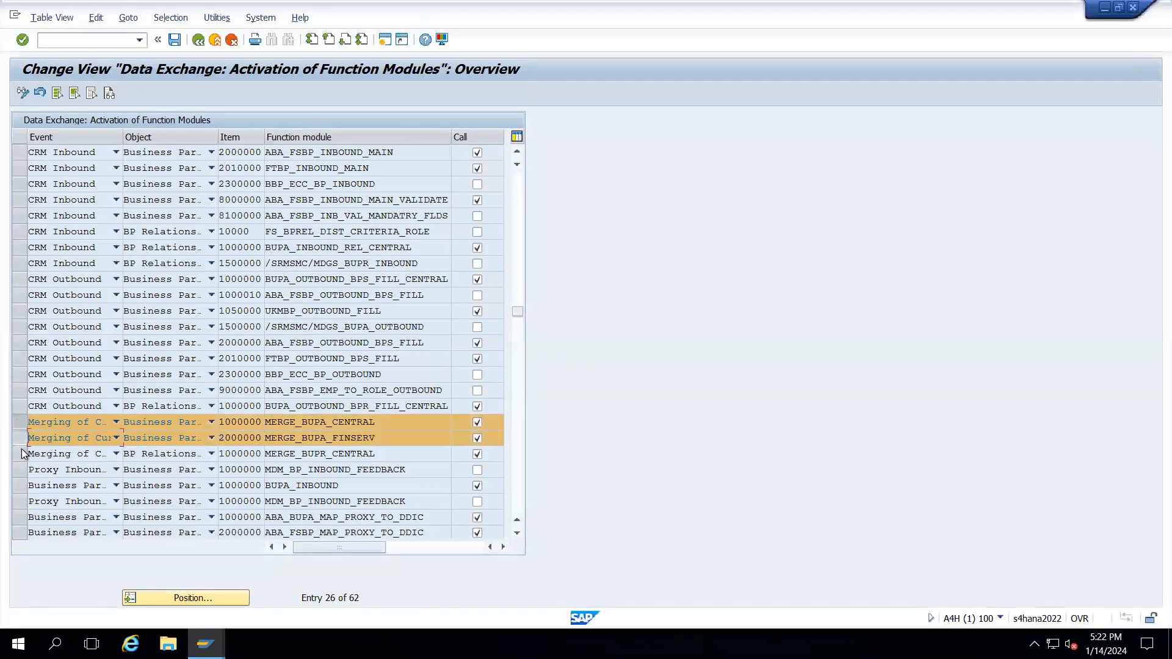
left_click(20, 460)
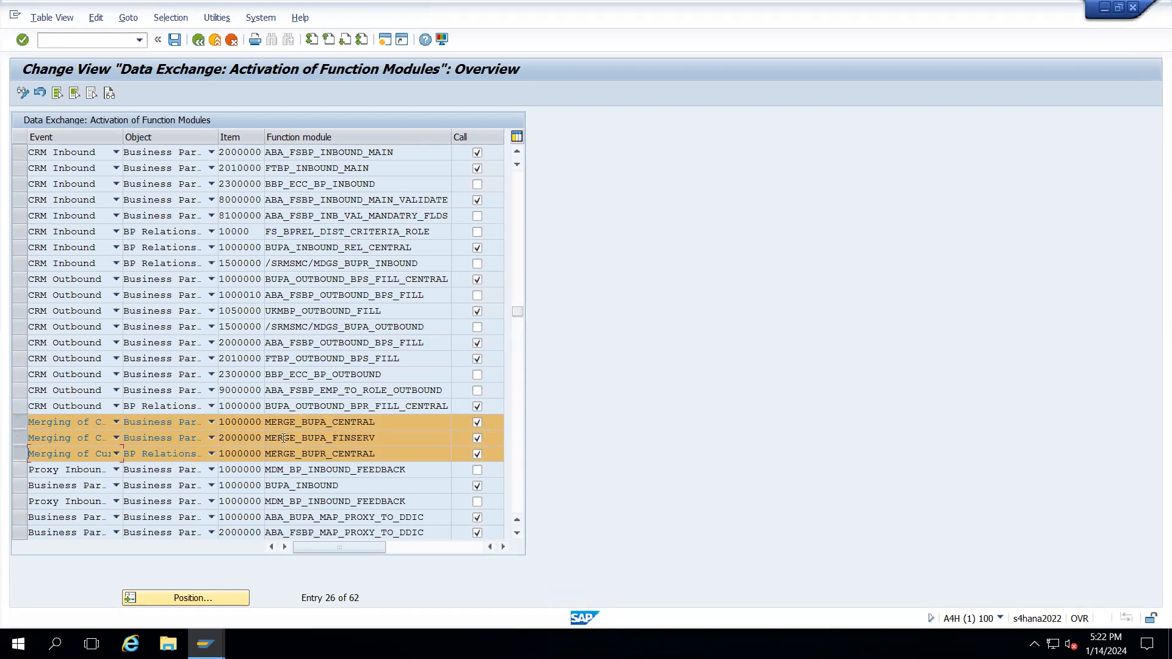
left_click(383, 426)
left_click_drag(383, 425, 264, 425)
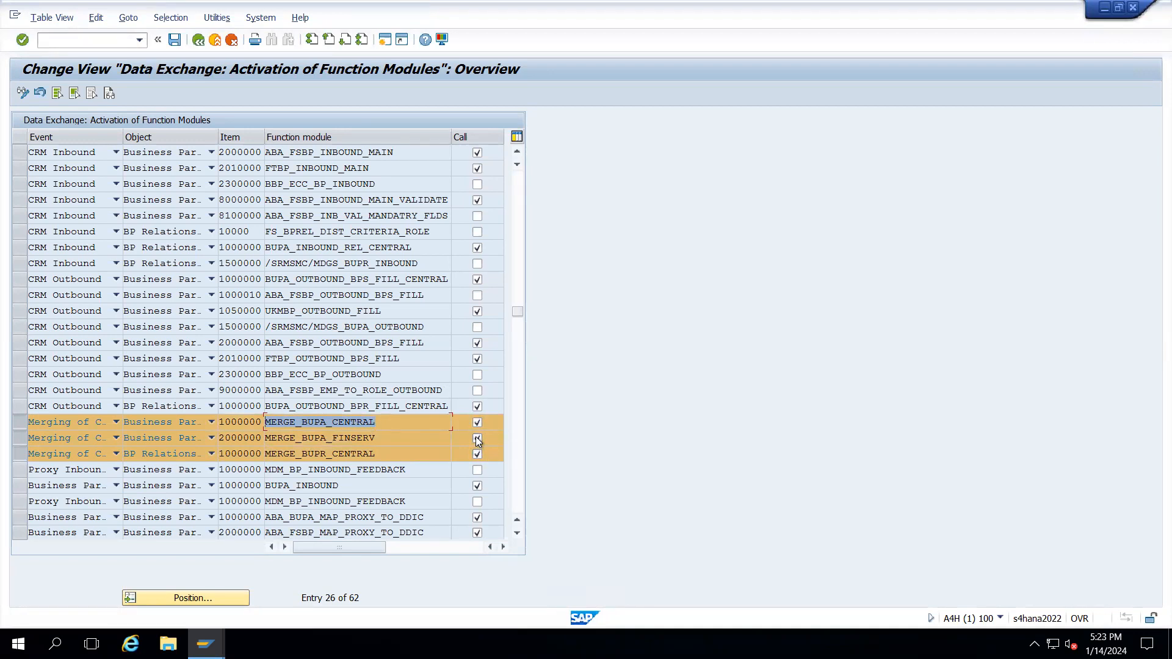
left_click(378, 422)
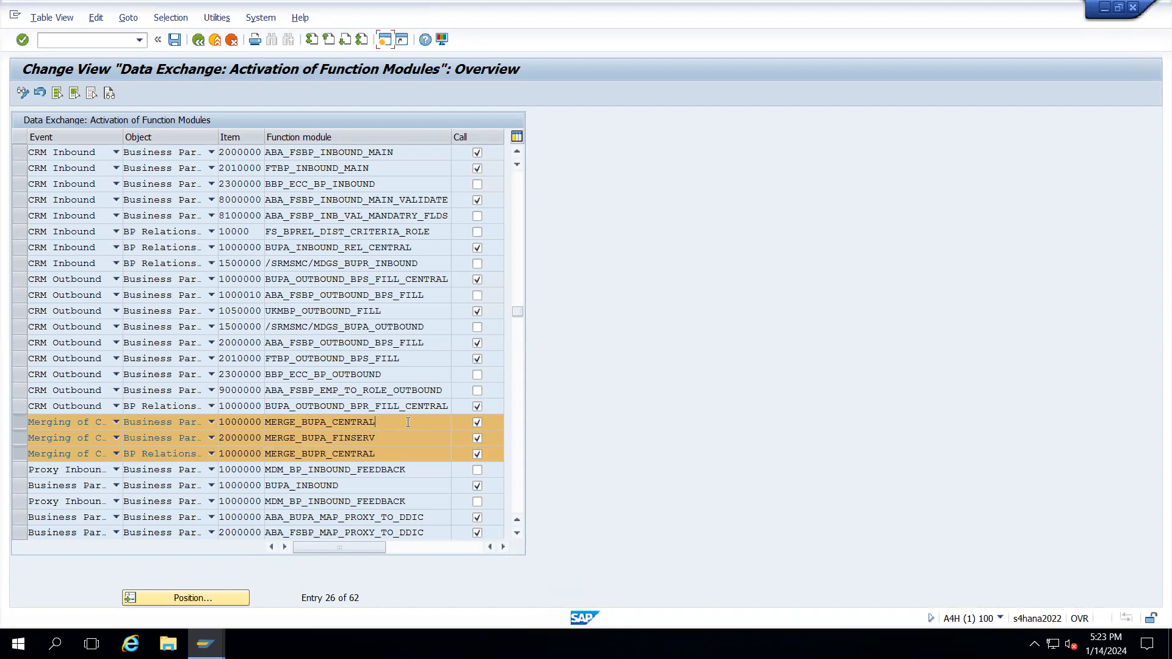
- Deselect the three Merging rows and switch to SAP Easy Access
left_click(17, 425)
left_click(18, 440)
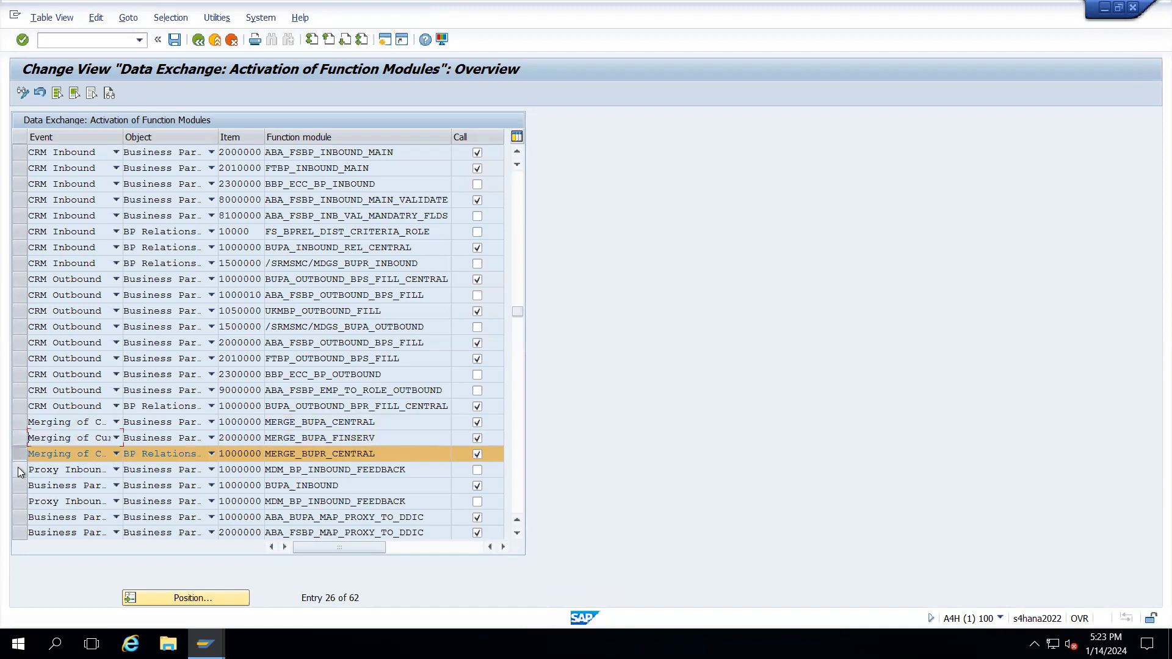
left_click(18, 457)
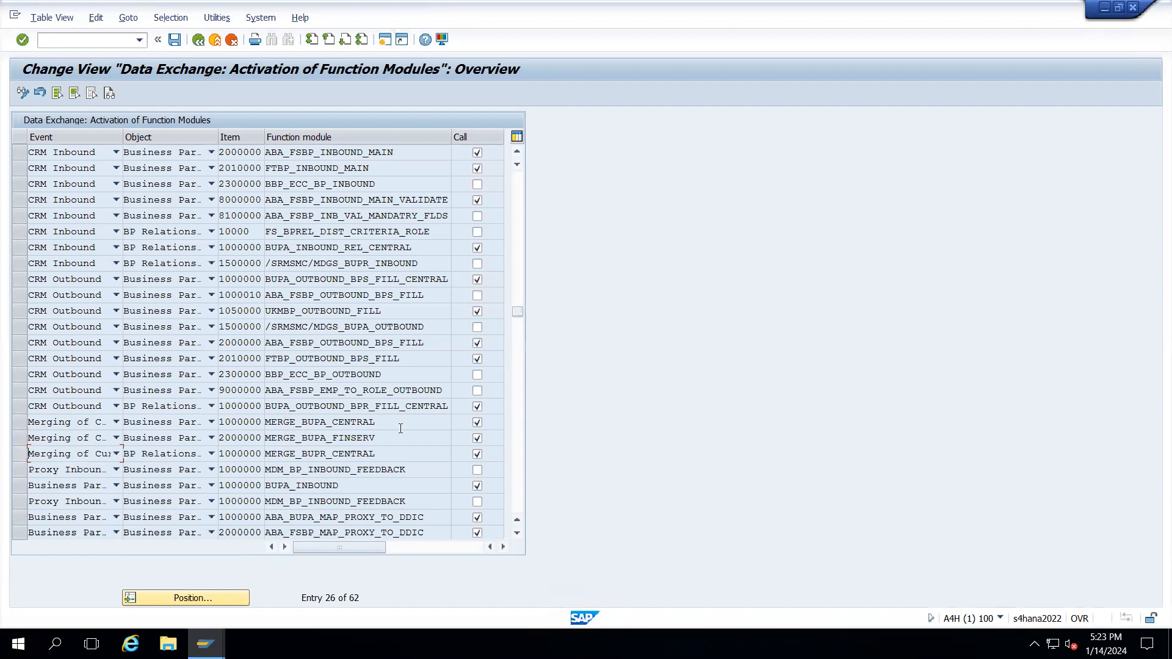
key("alt+Tab")
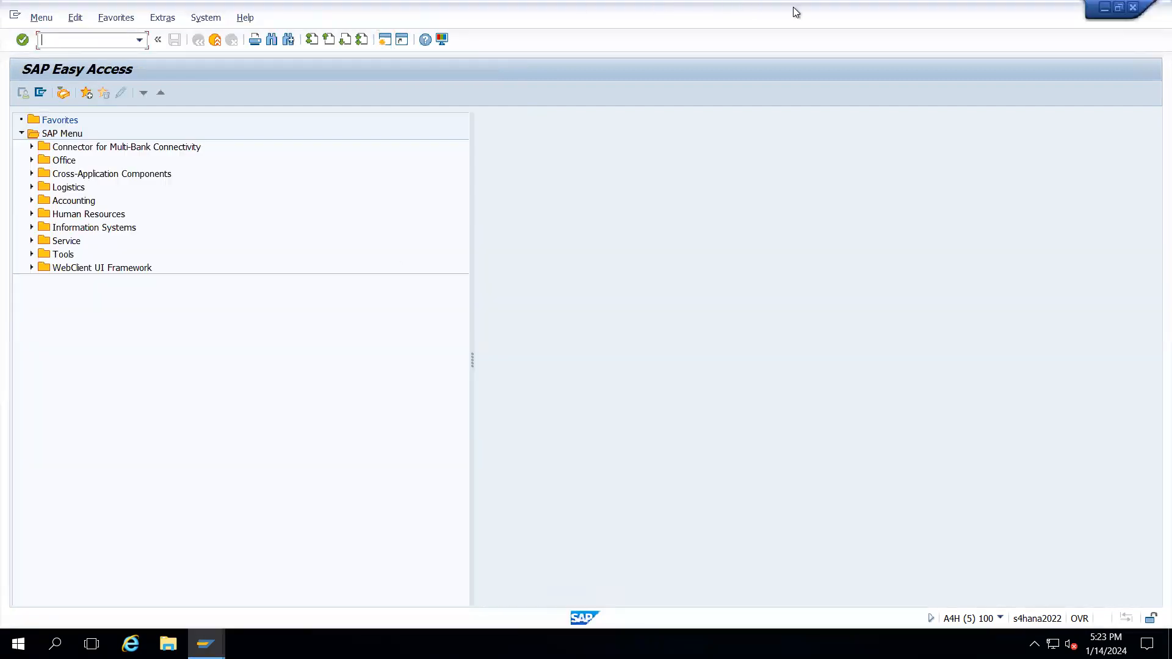
- Minimize the remote session and review the BP/BUT000 and Vendor/LFA1 / LFB1 cells in Excel
mouse_move(800, 2)
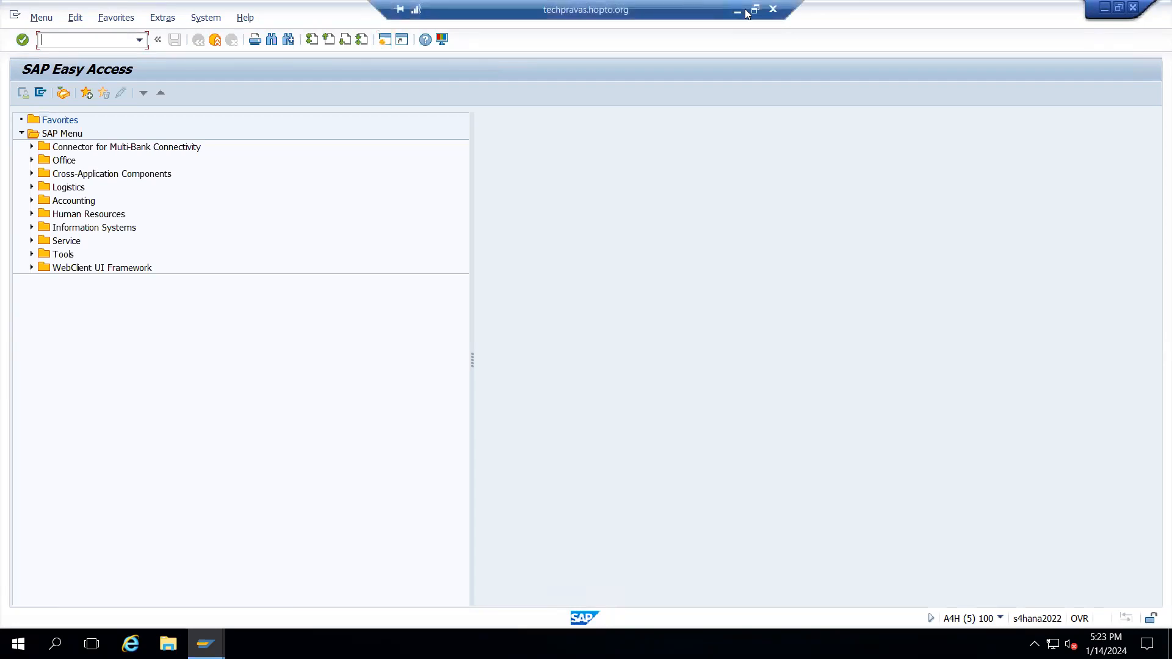
left_click(737, 12)
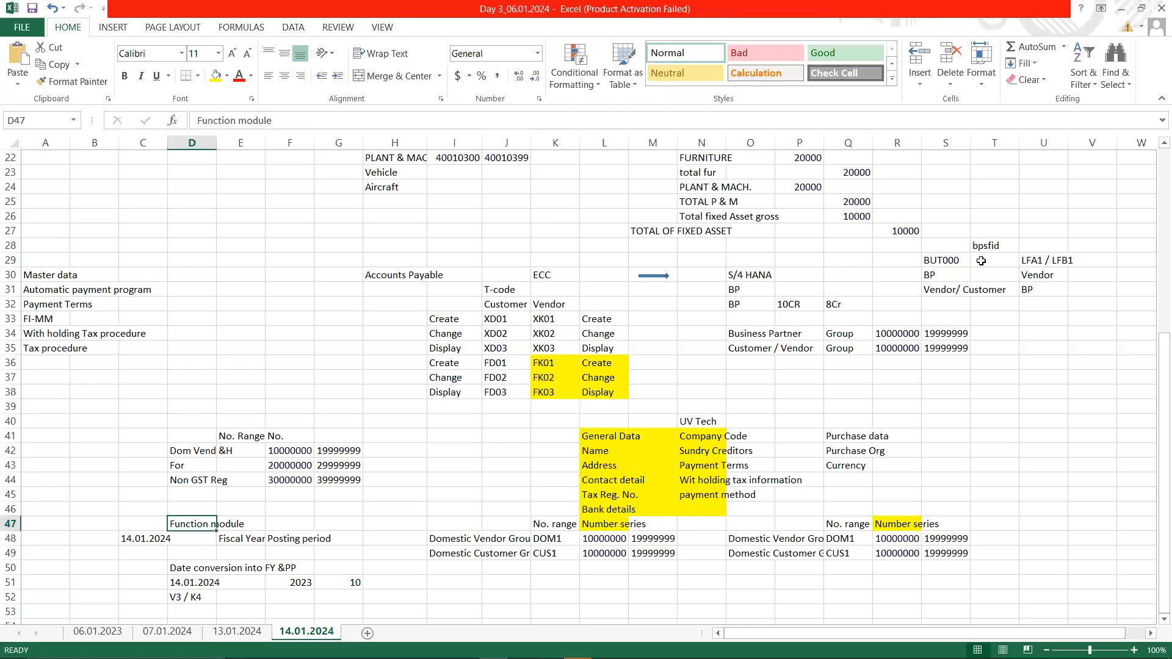
left_click(948, 289)
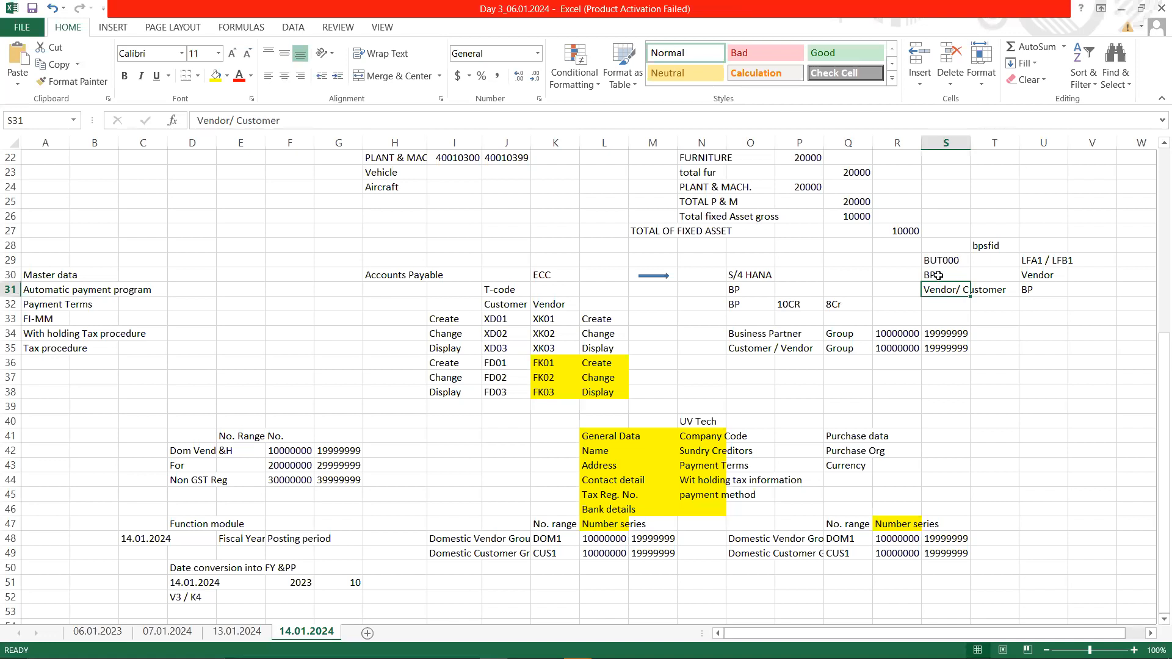
left_click(939, 275)
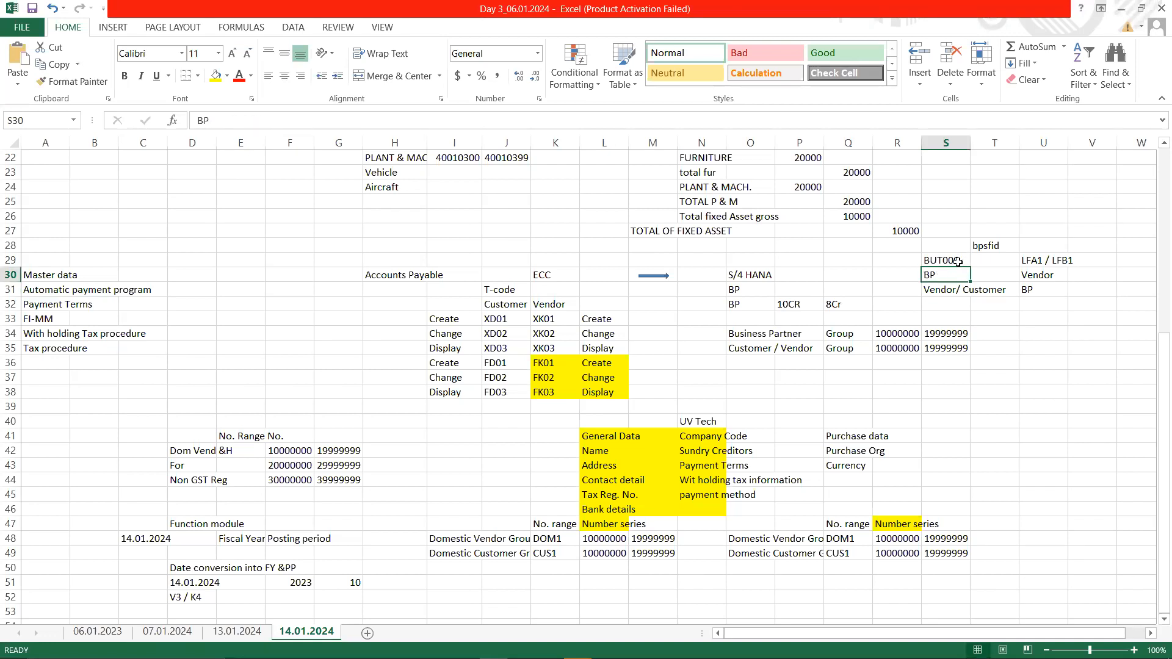
left_click(956, 262)
left_click(942, 274)
left_click(941, 259)
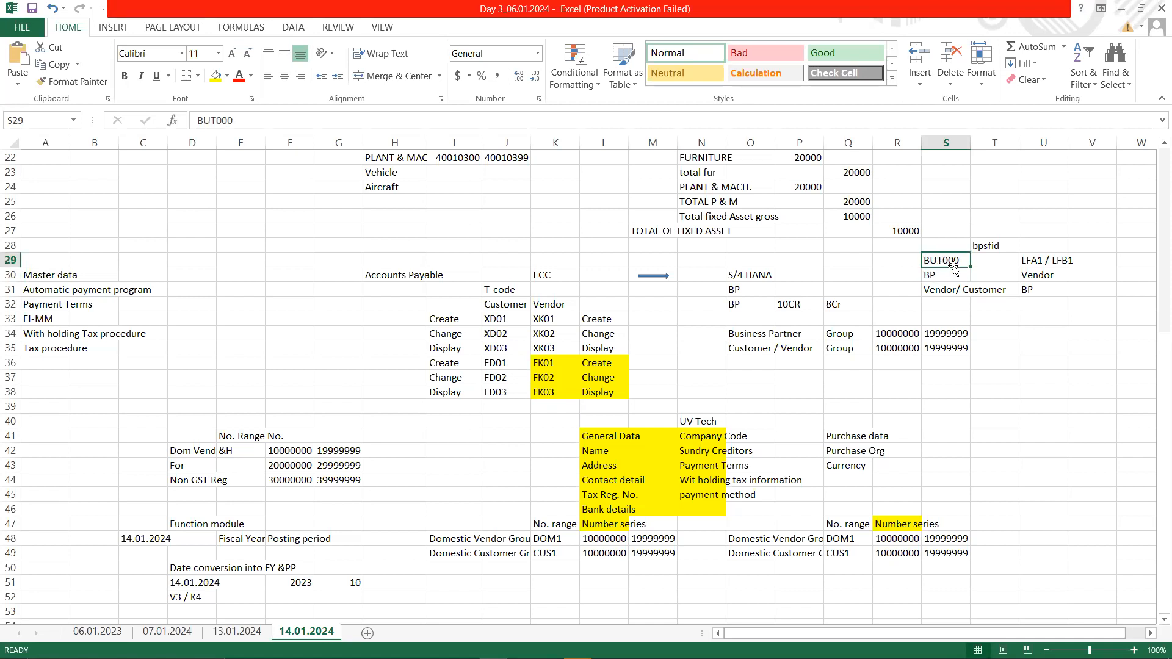
left_click(1047, 277)
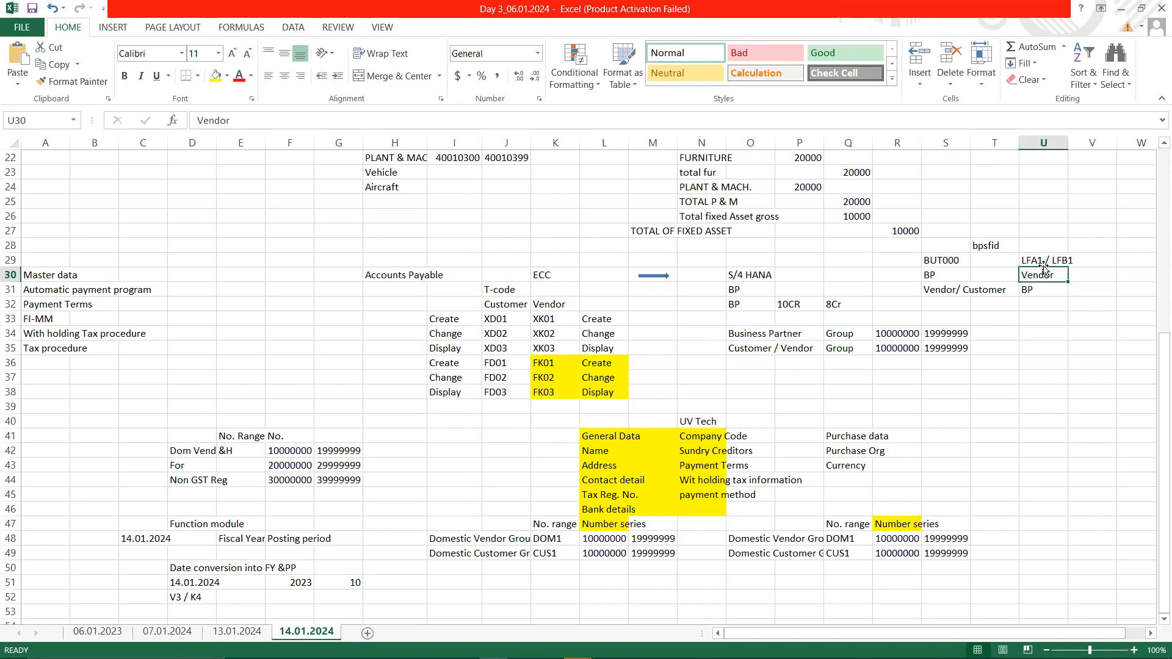
left_click(1040, 260)
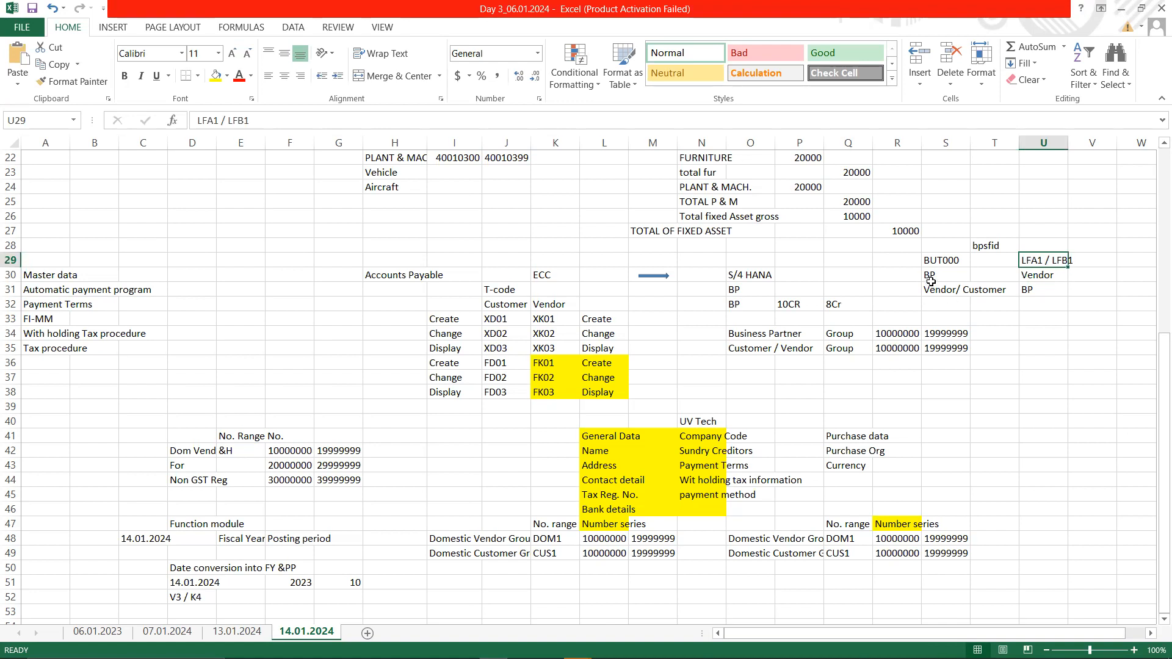
- Copy 10000000 into row 28 above both the BUT000 and LFA1 / LFB1 headings
left_click(895, 335)
key("ctrl+c")
key("Up")
key("Up")
key("Up")
key("Up")
key("Up")
key("Up")
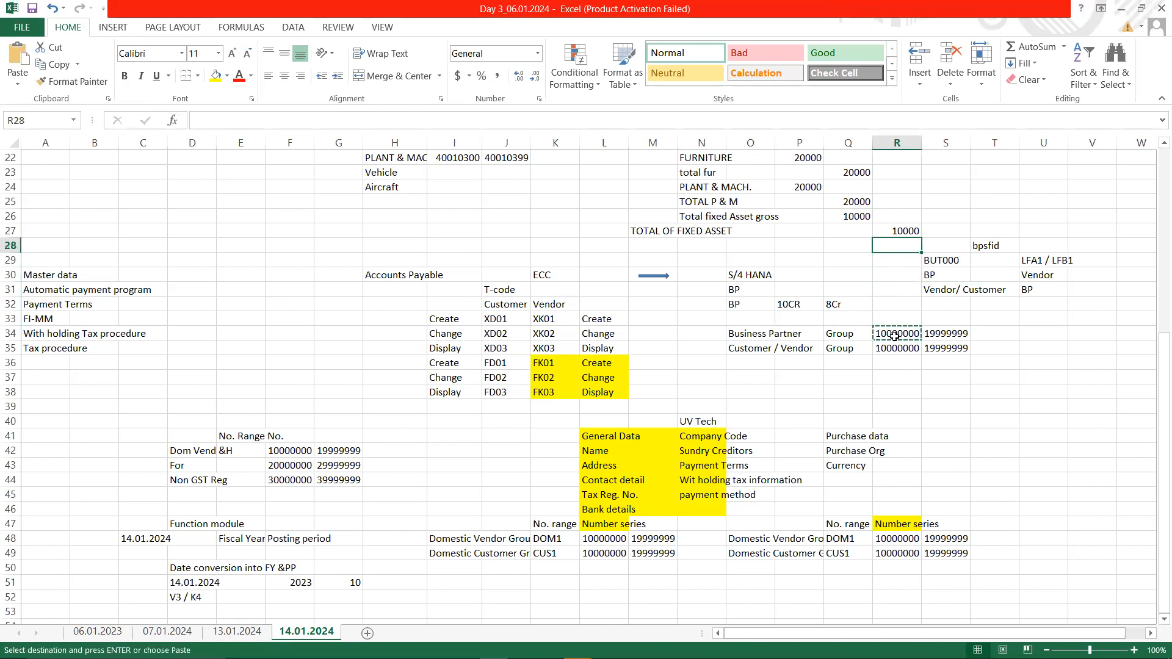
key("Right")
key("ctrl+v")
key("Right")
key("Right")
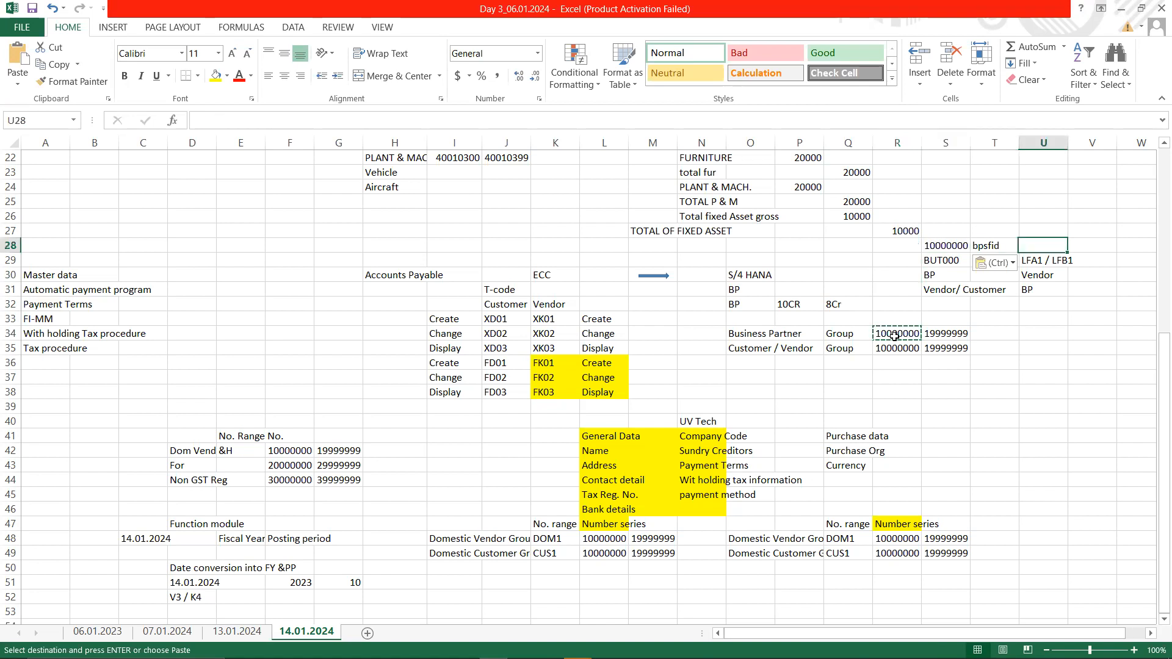
key("Return")
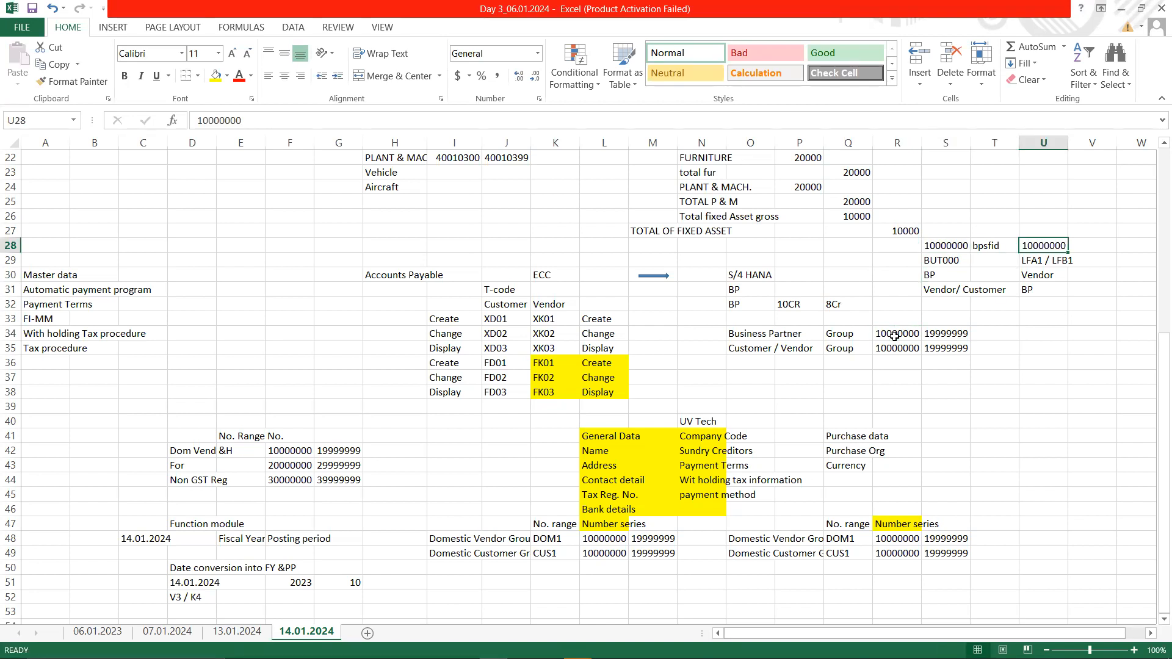
key("Left")
key("Left")
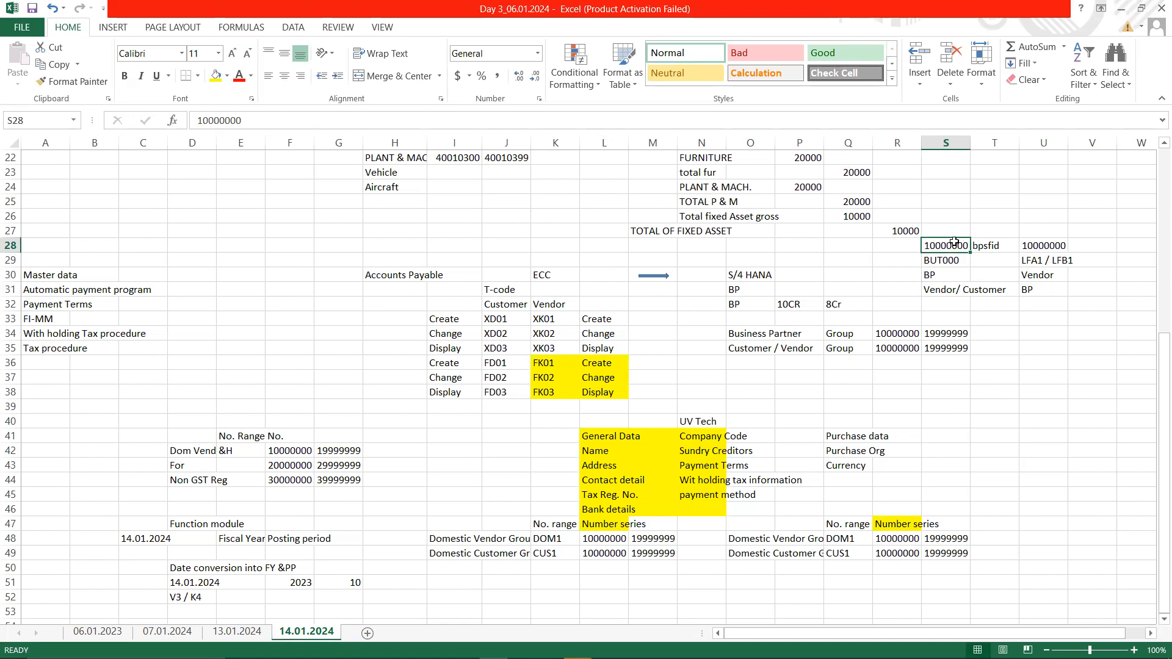
left_click(1058, 243)
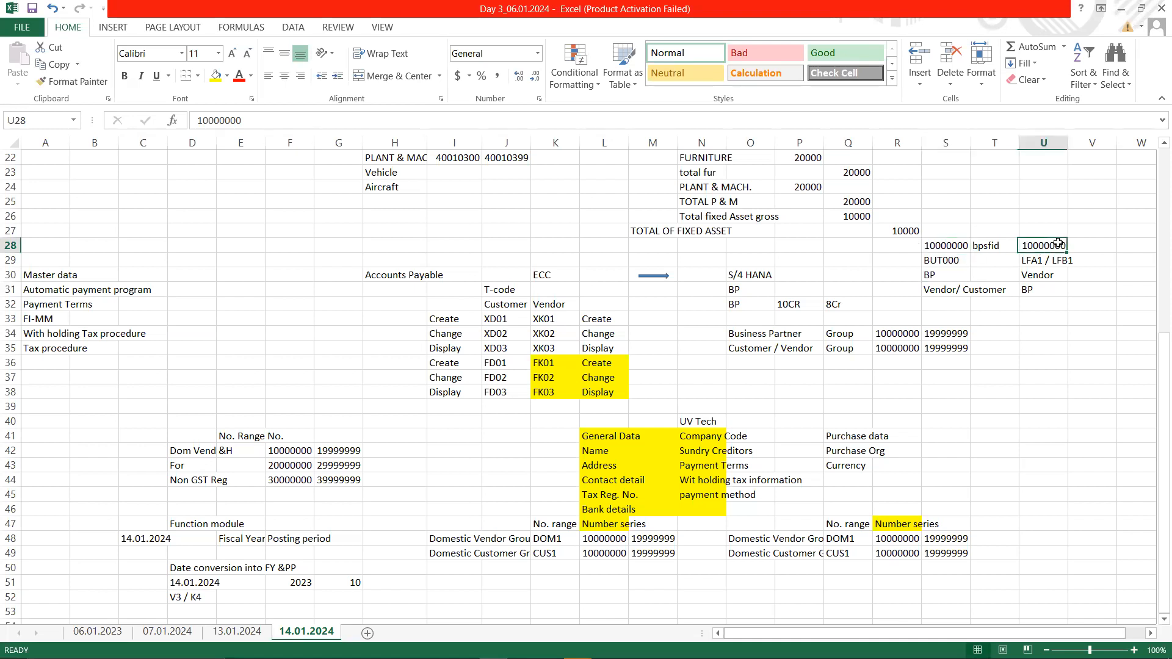
left_click(995, 250)
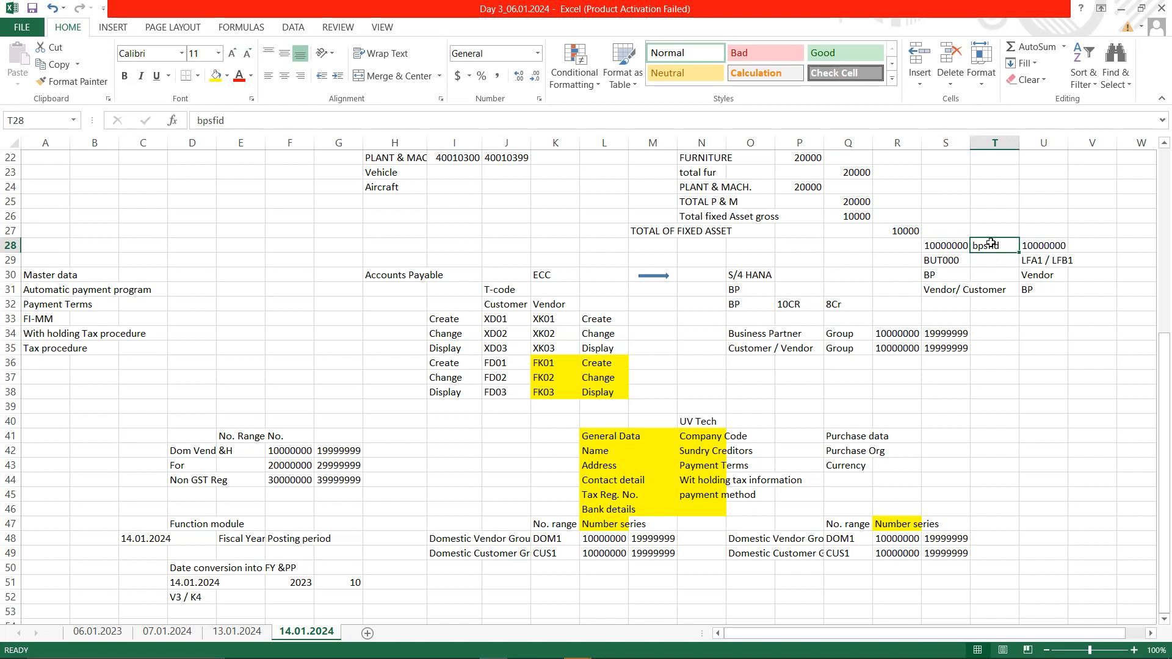
key("alt+Tab")
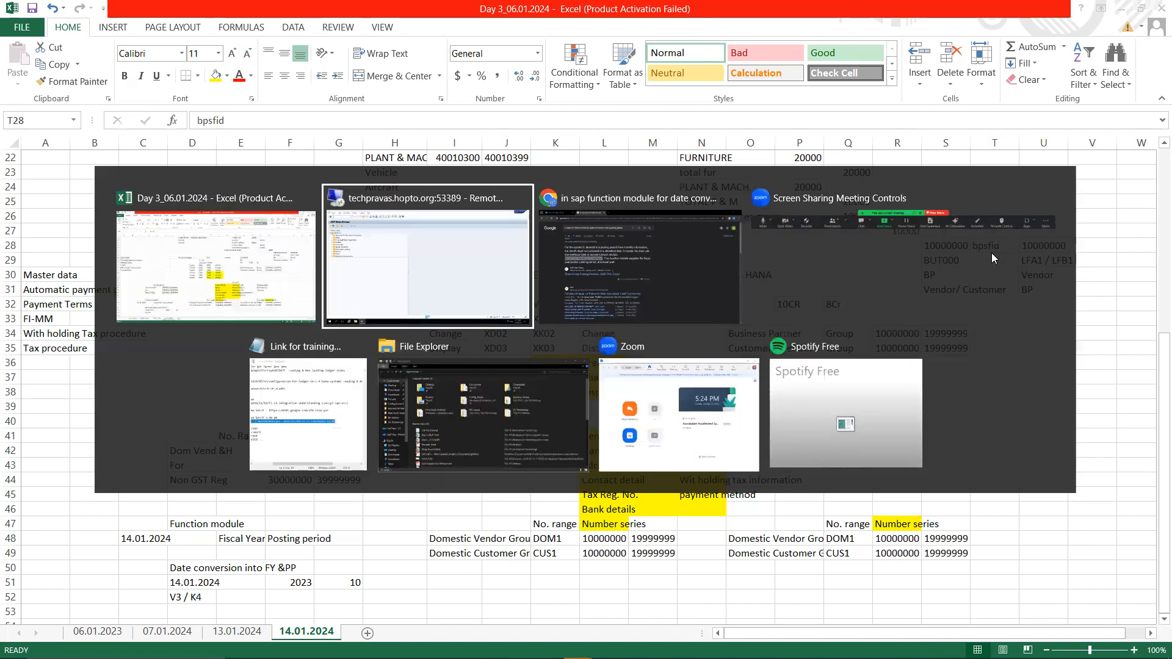
- Open SE16N and replace table SKA1 with BUT000
type("se16n")
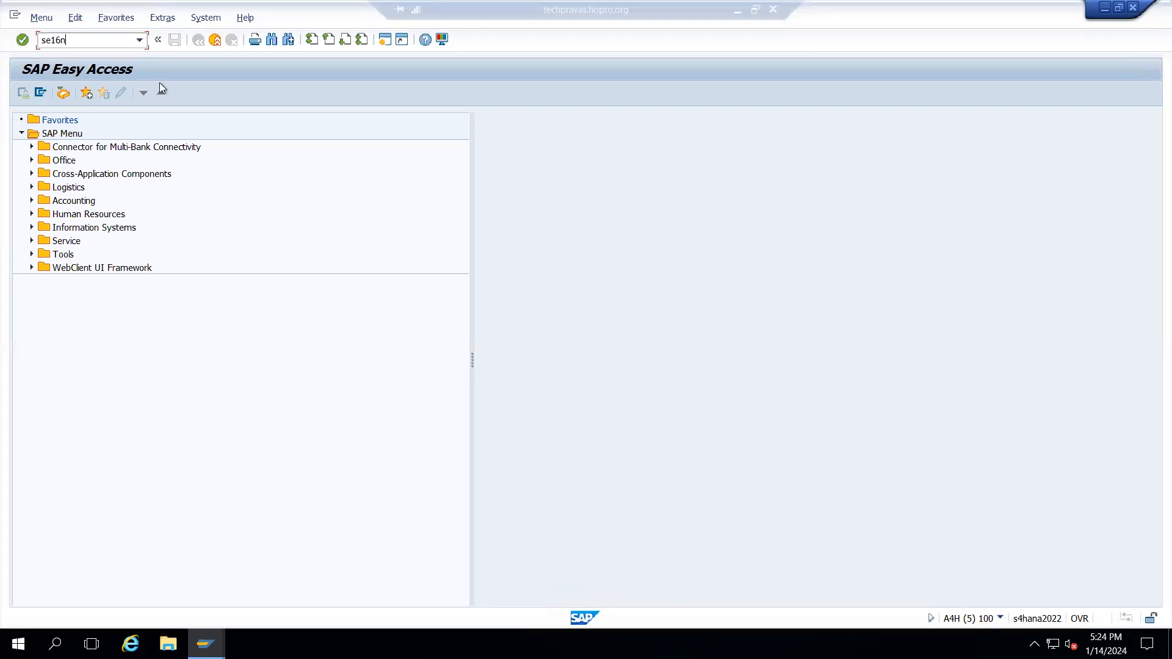
key("Return")
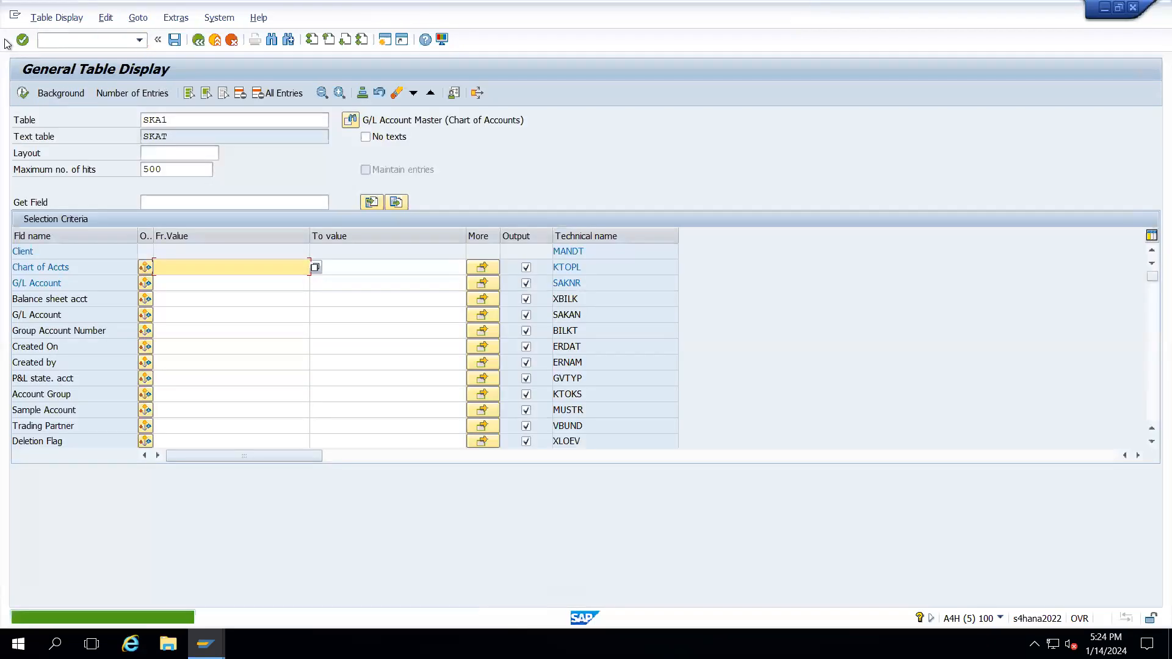
double_click(189, 119)
key("BackSpace")
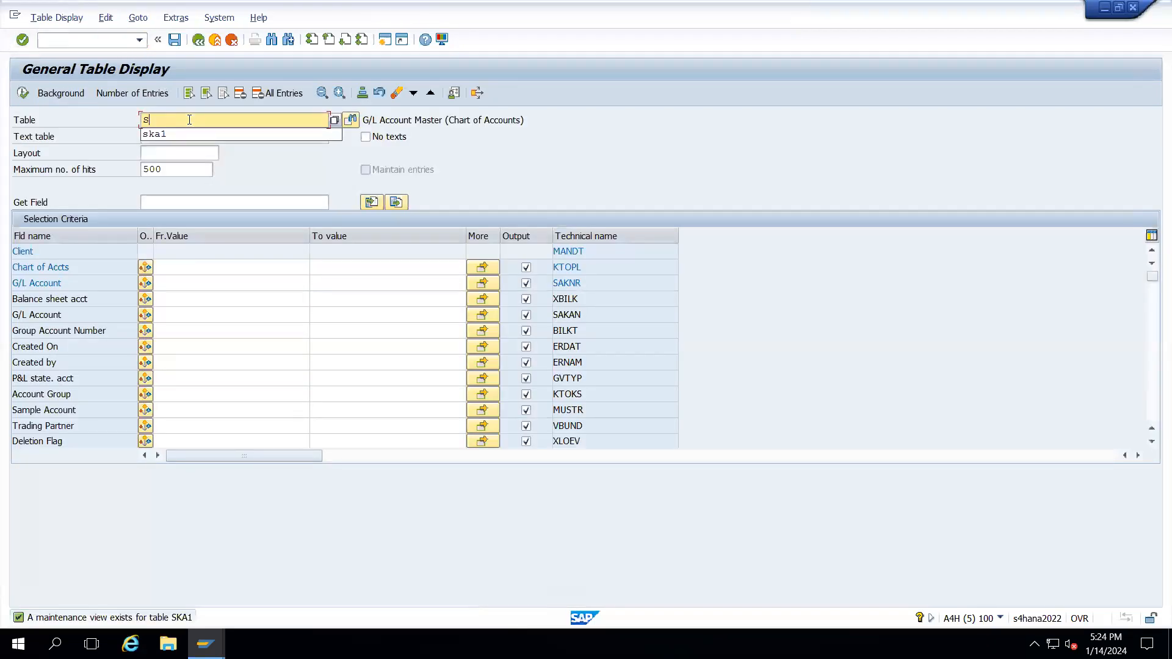
type("but000")
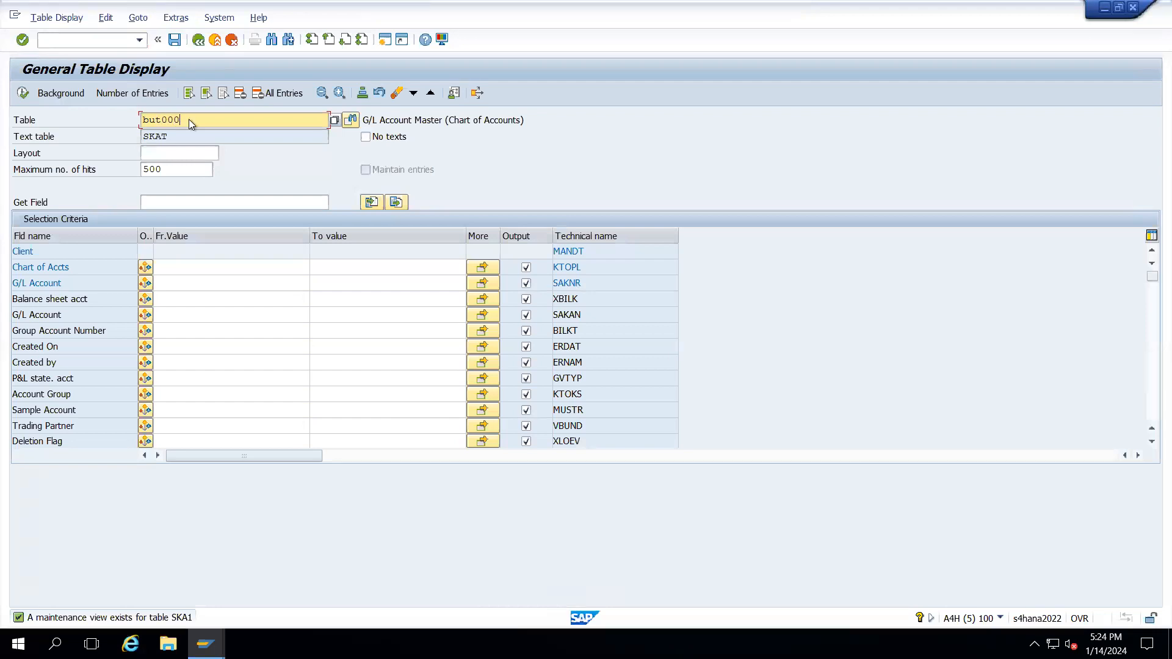
key("Return")
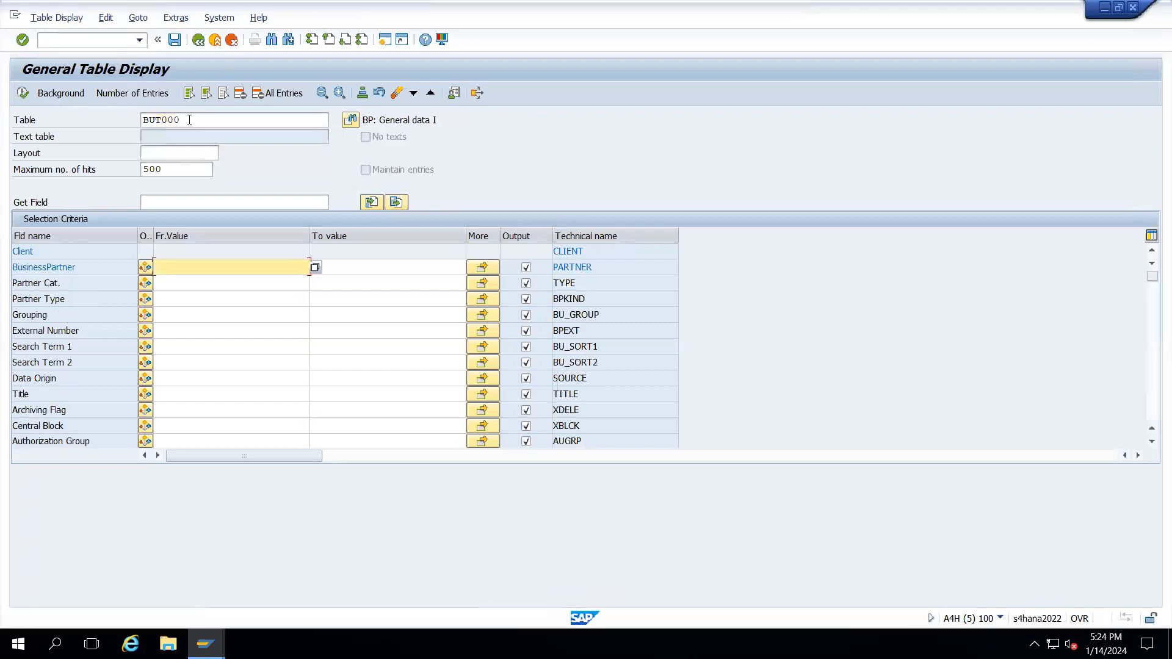
- List all 164 BUT000 entries, inspect partner 101's GUID and creation date, then open a second session
left_click(21, 93)
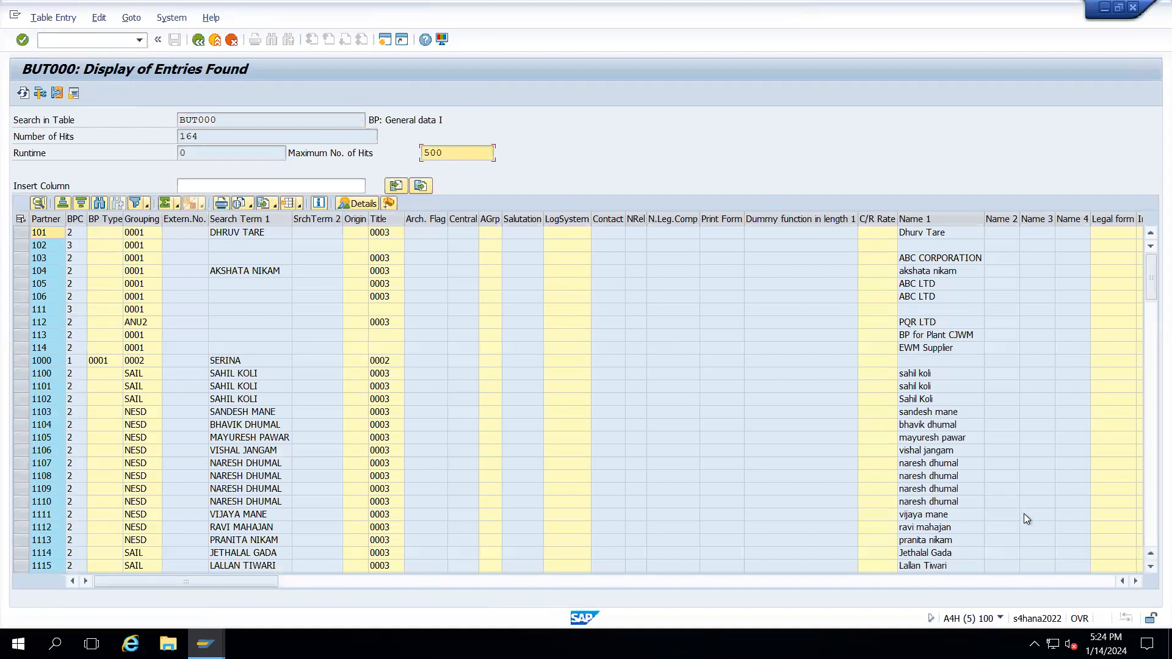
left_click(1094, 581)
left_click(1094, 581)
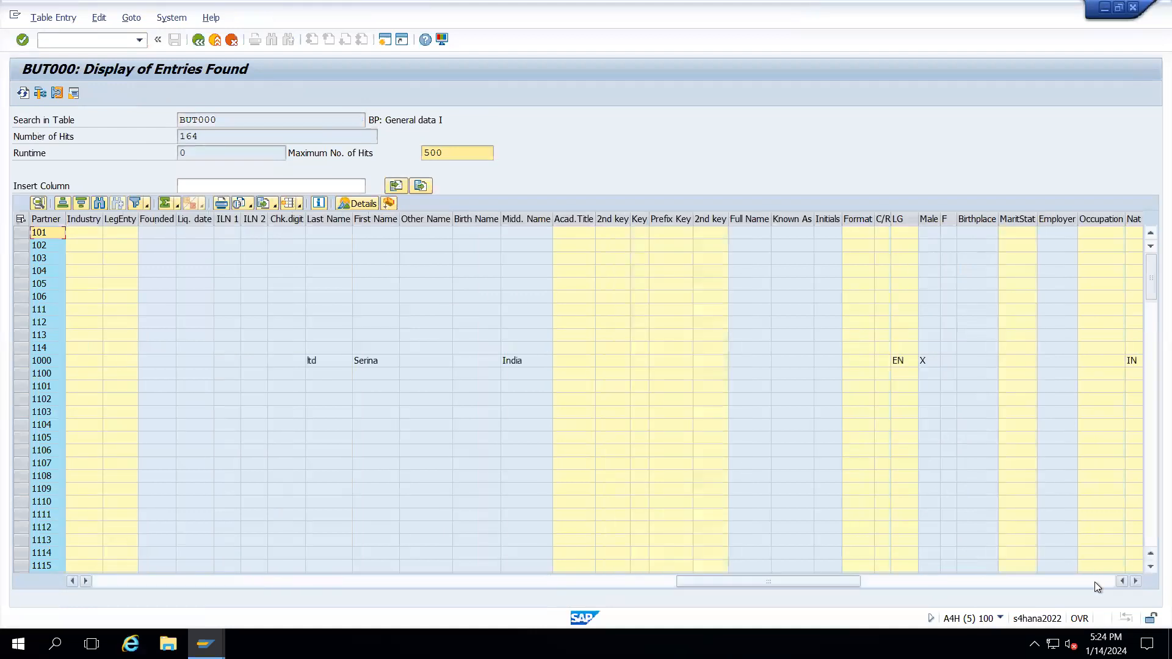
left_click(1094, 581)
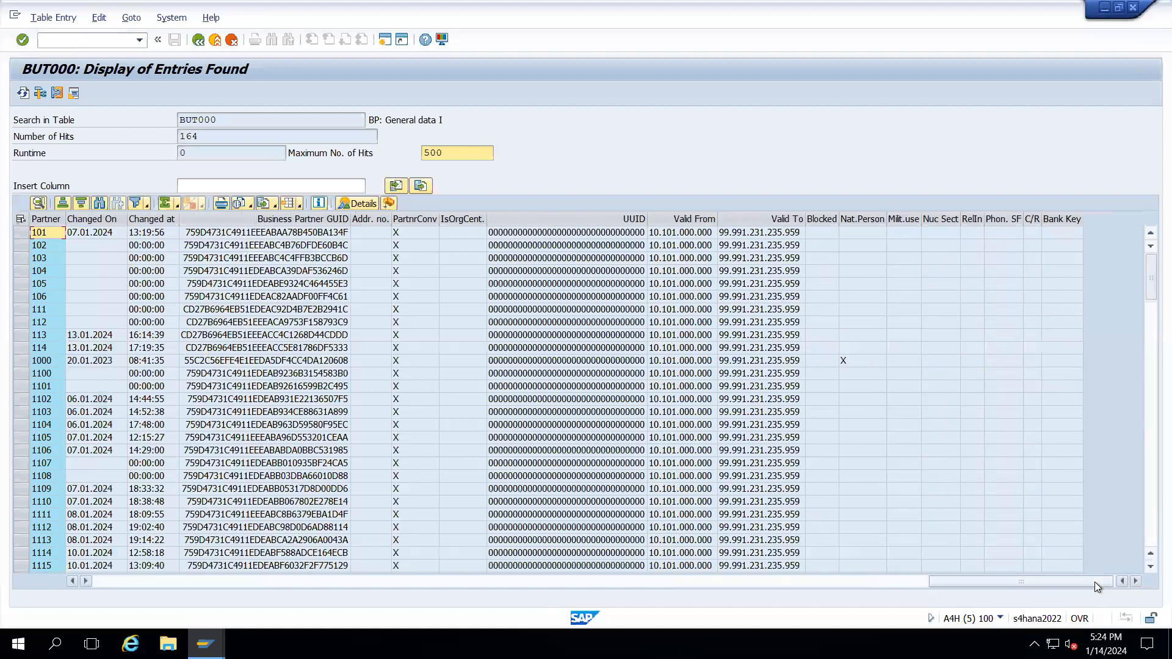
left_click(280, 234)
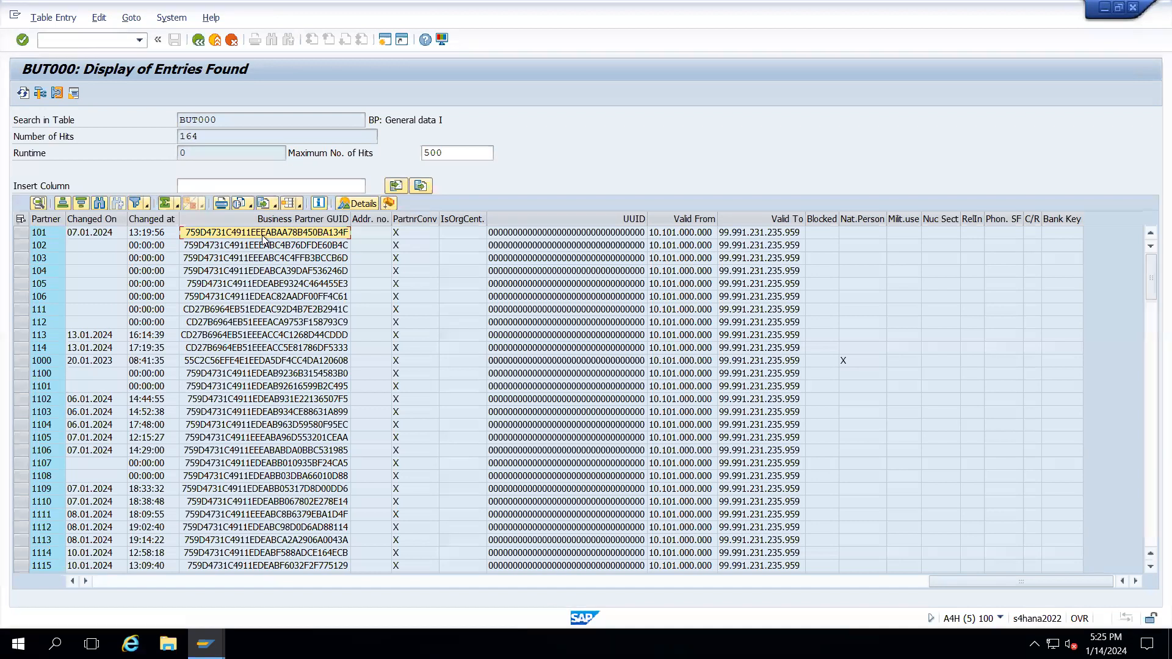
key("Left")
key("Left")
key("Left")
key("Left")
key("Left")
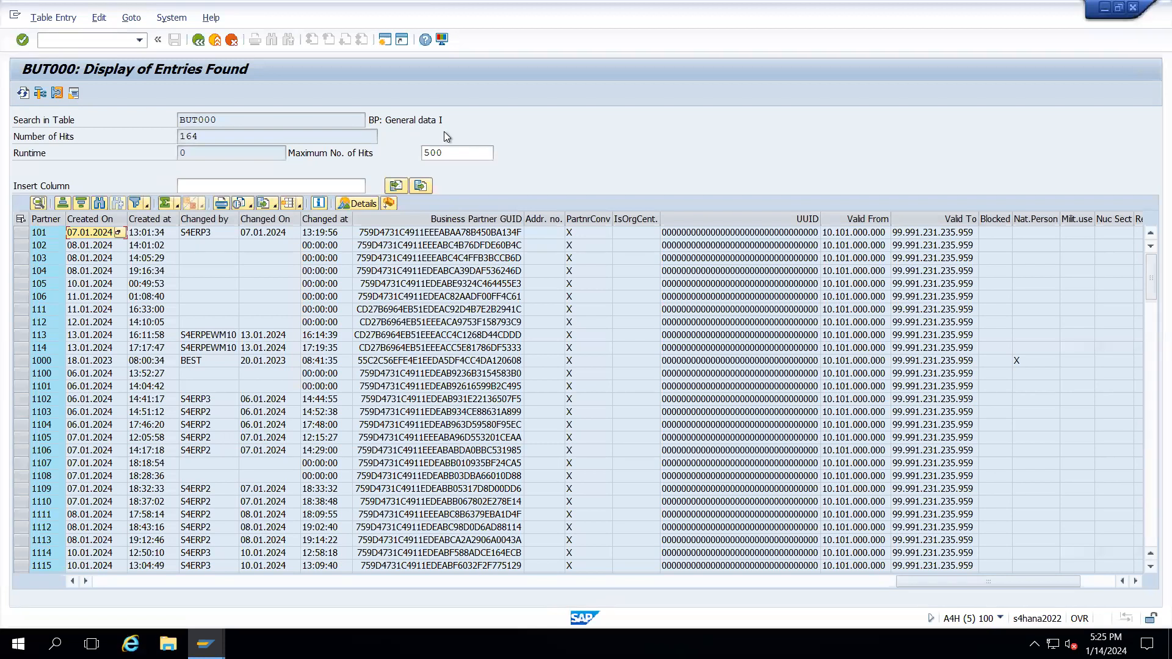
left_click(104, 580)
left_click(105, 580)
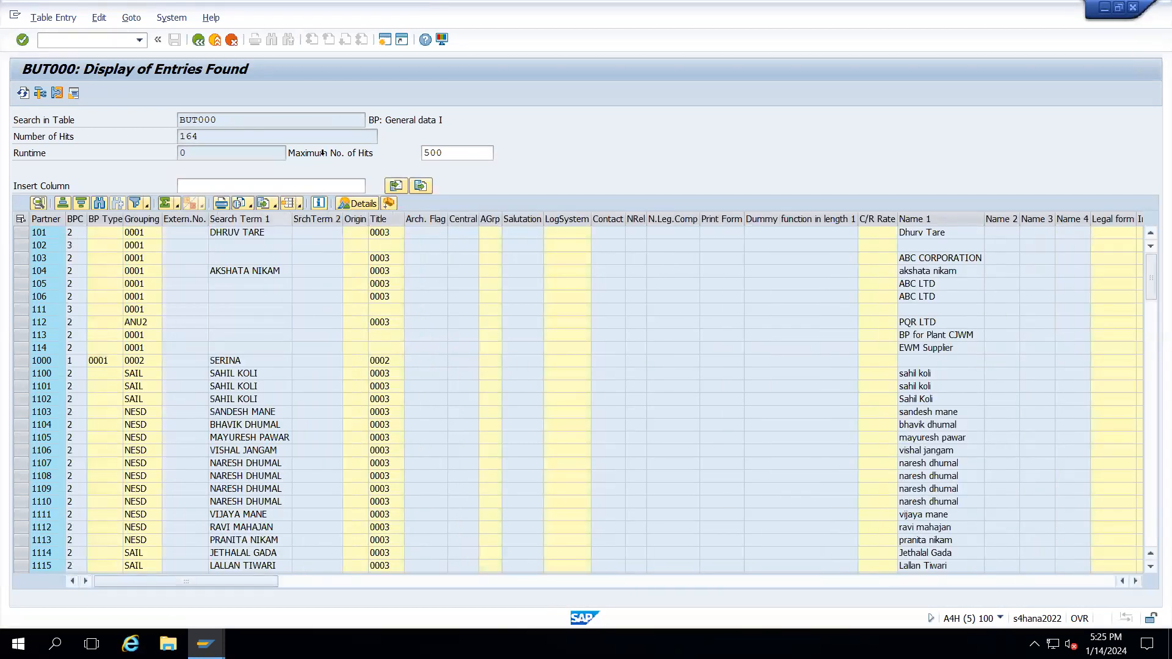
left_click(385, 40)
- Load table LFA1 in SE16N in the new session, then return to BUT000 and minimize to Excel
type("se16n")
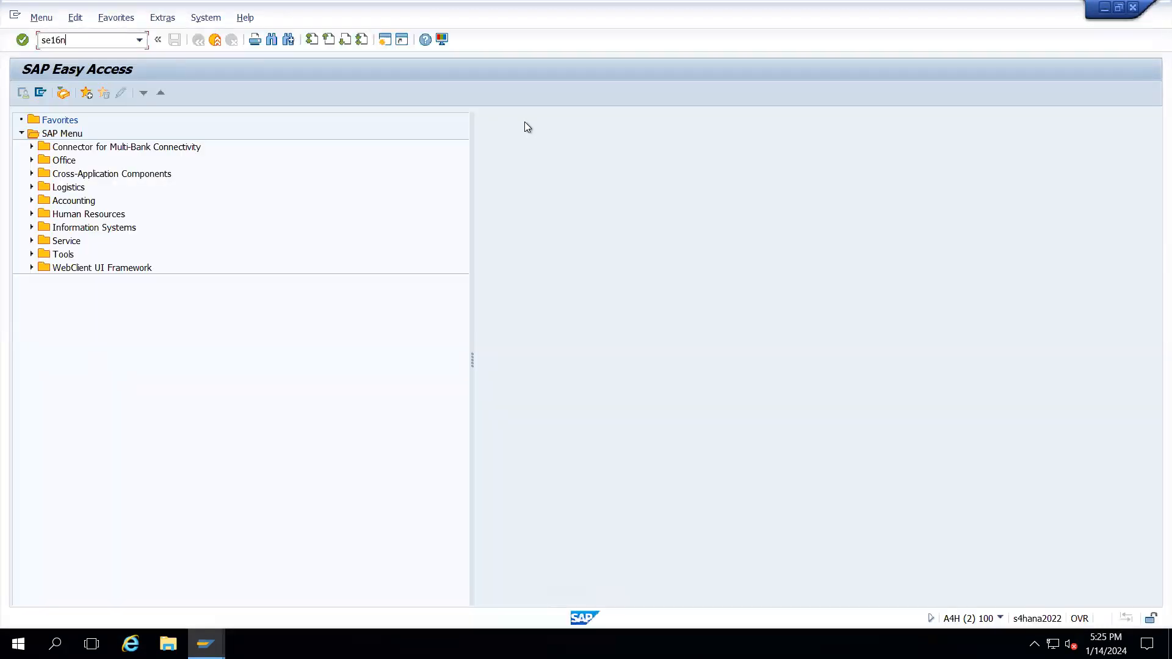
key("Return")
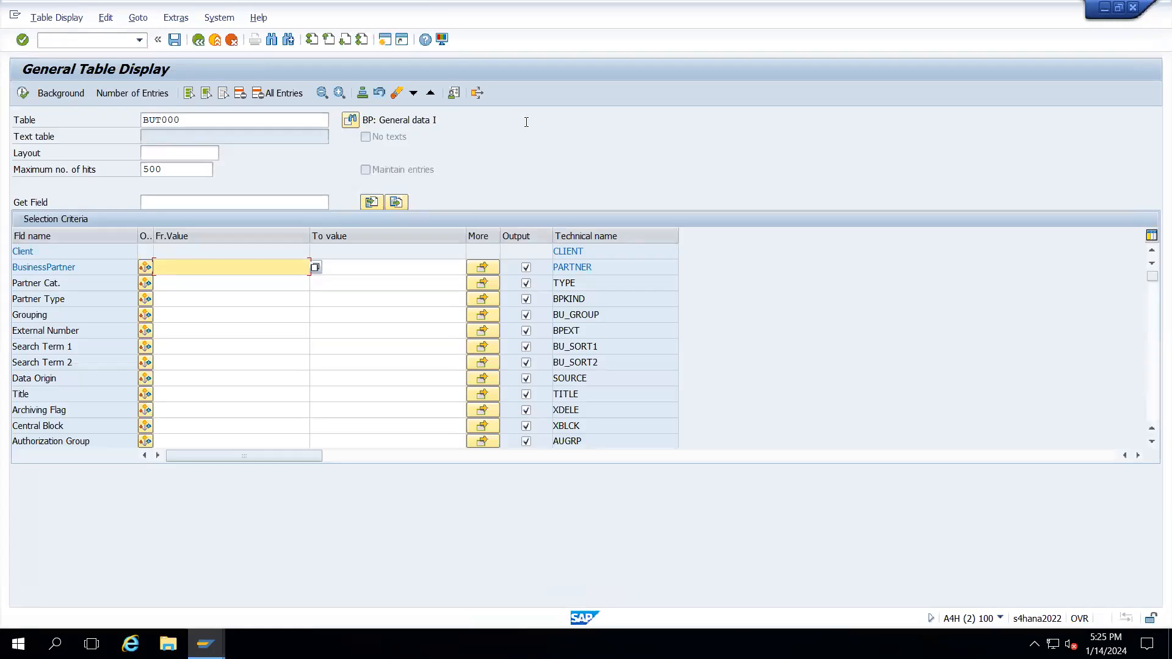
left_click(228, 121)
key("BackSpace")
key("BackSpace")
key("BackSpace")
key("BackSpace")
key("BackSpace")
key("BackSpace")
type("lfa1")
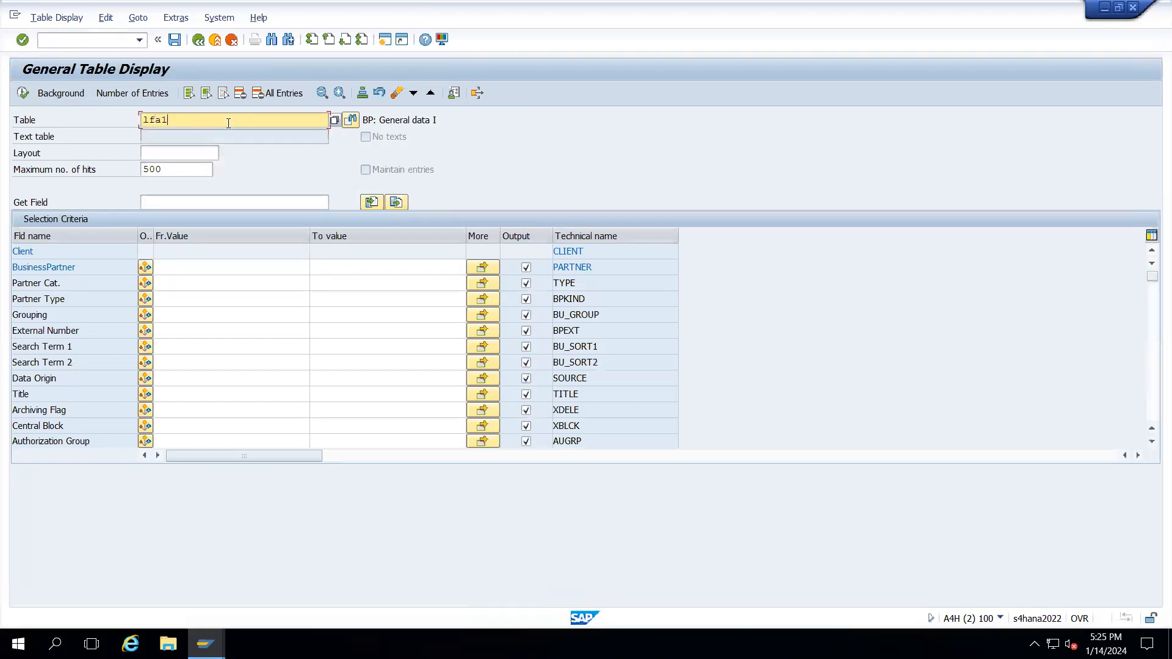
key("Return")
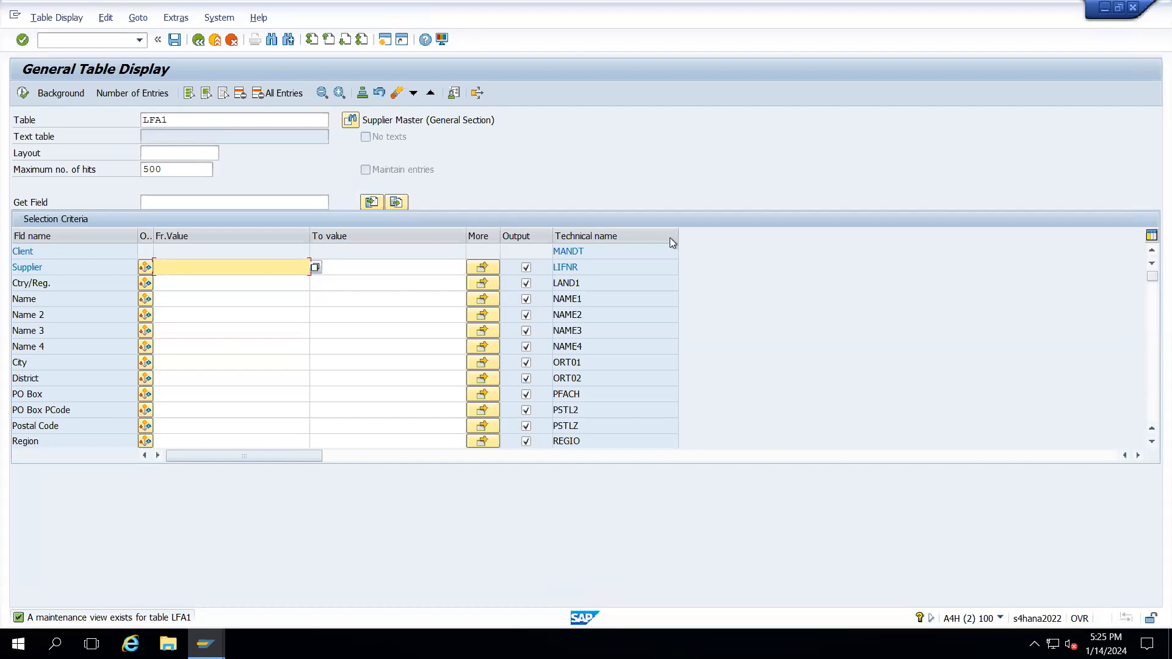
key("alt+Tab")
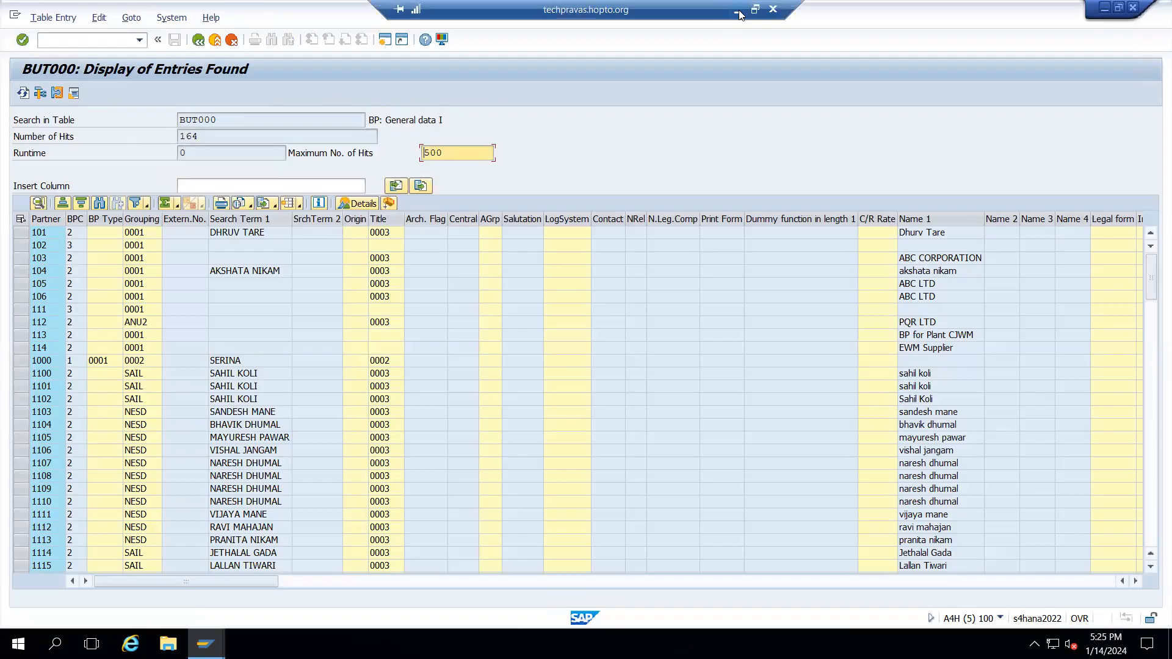
left_click(739, 12)
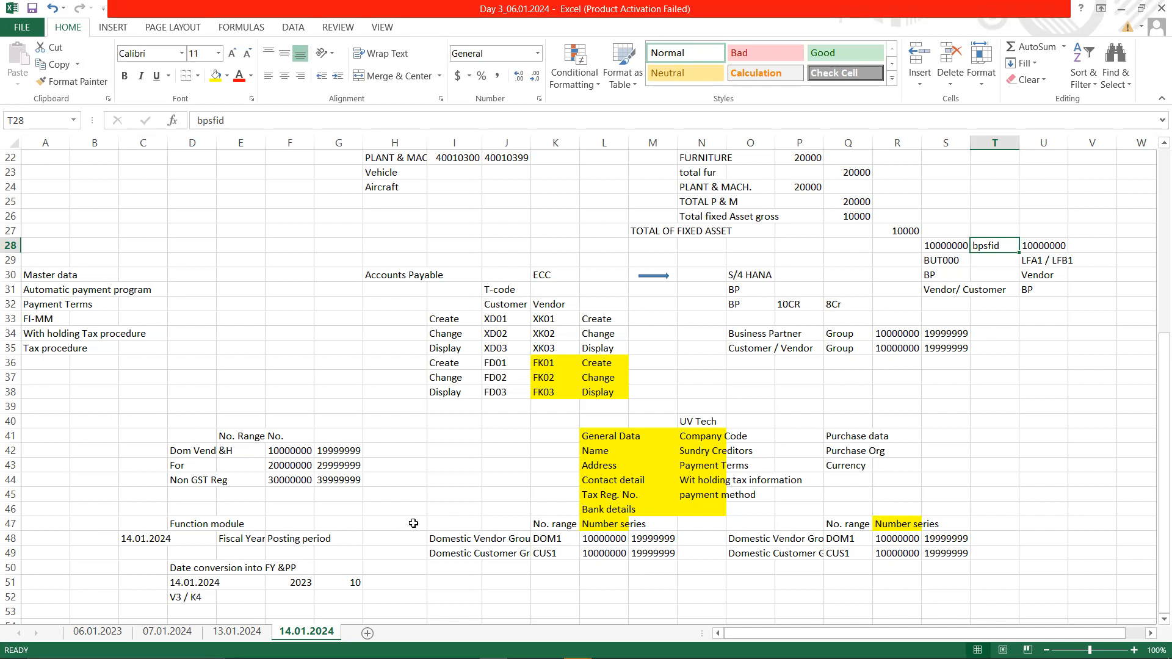
mouse_move(827, 658)
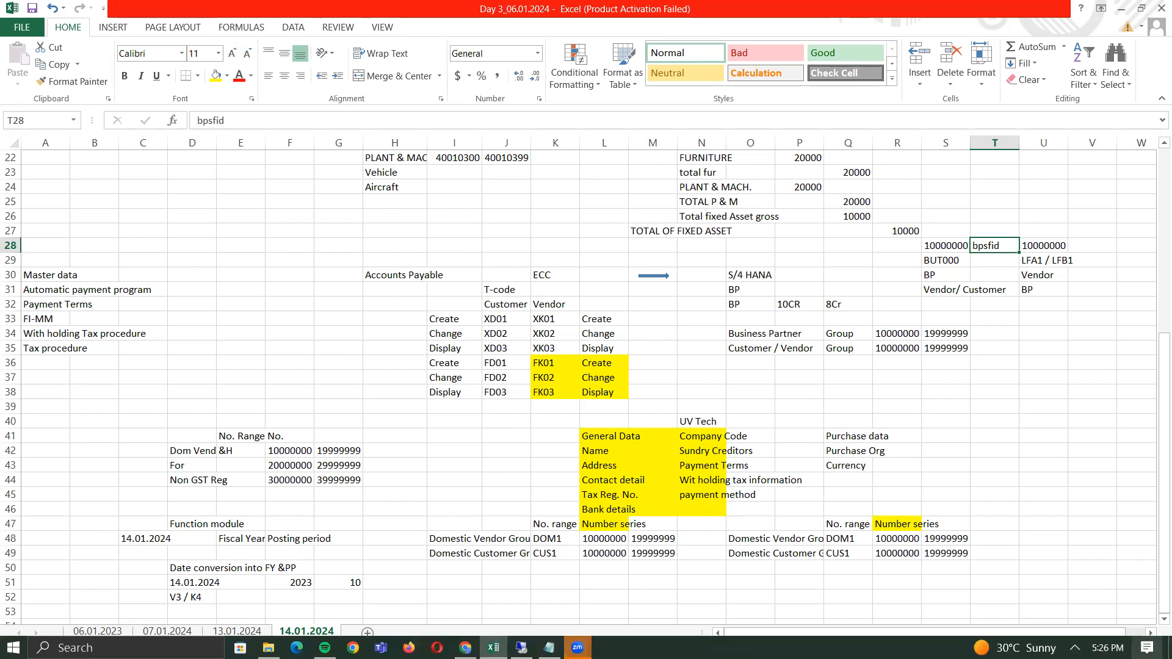